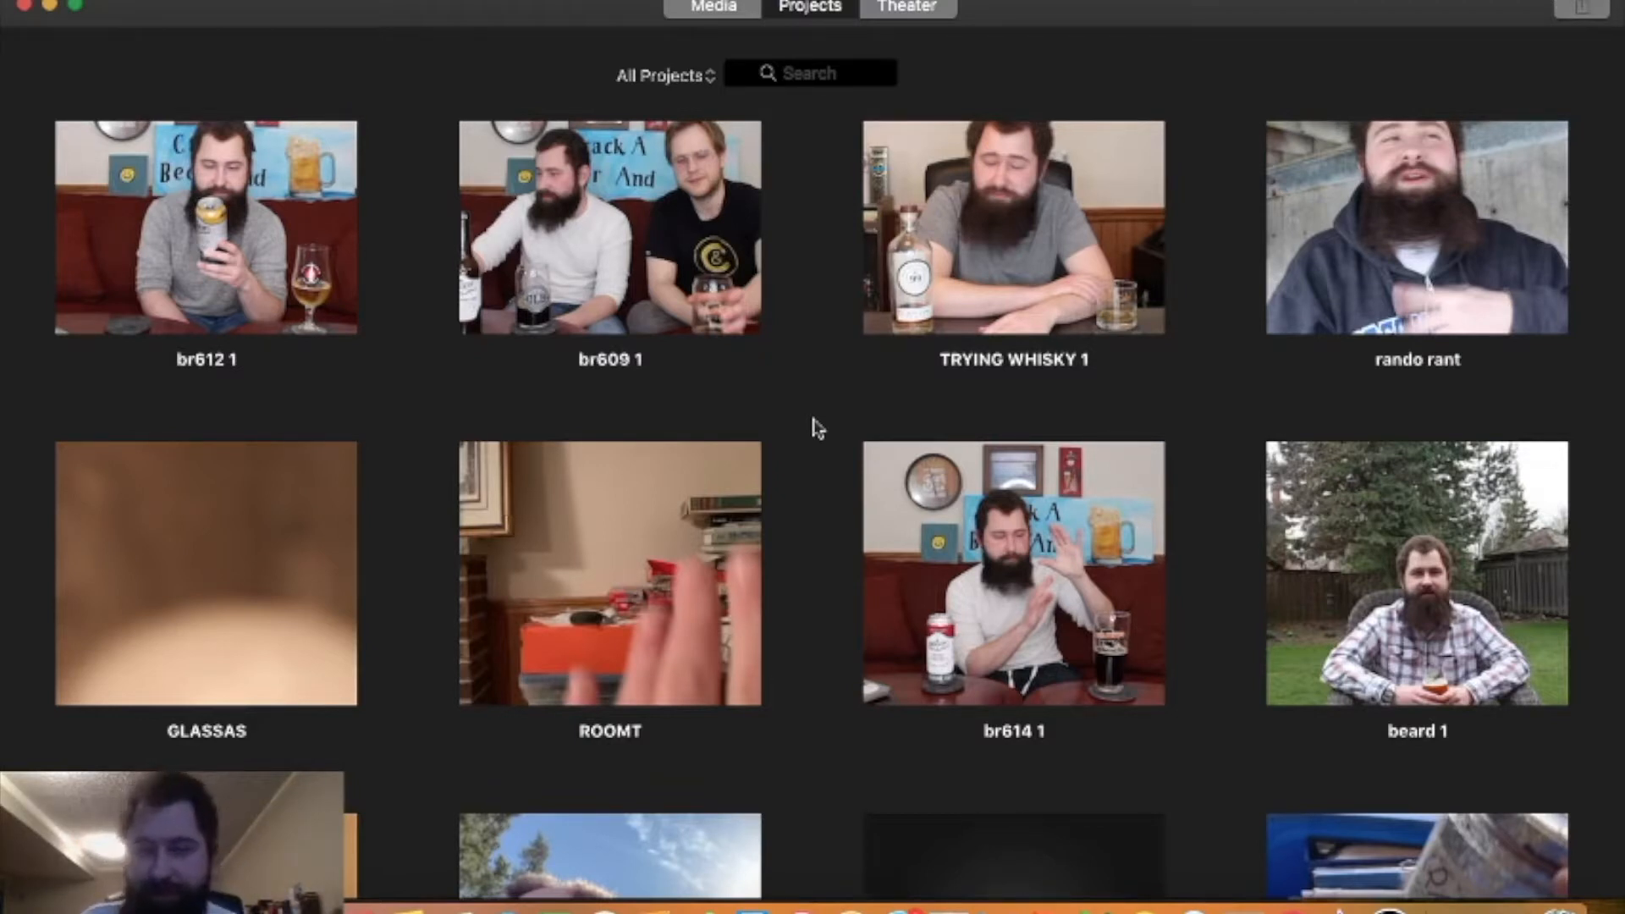
- Open the br614 1 project for editing
mouse_move(980, 529)
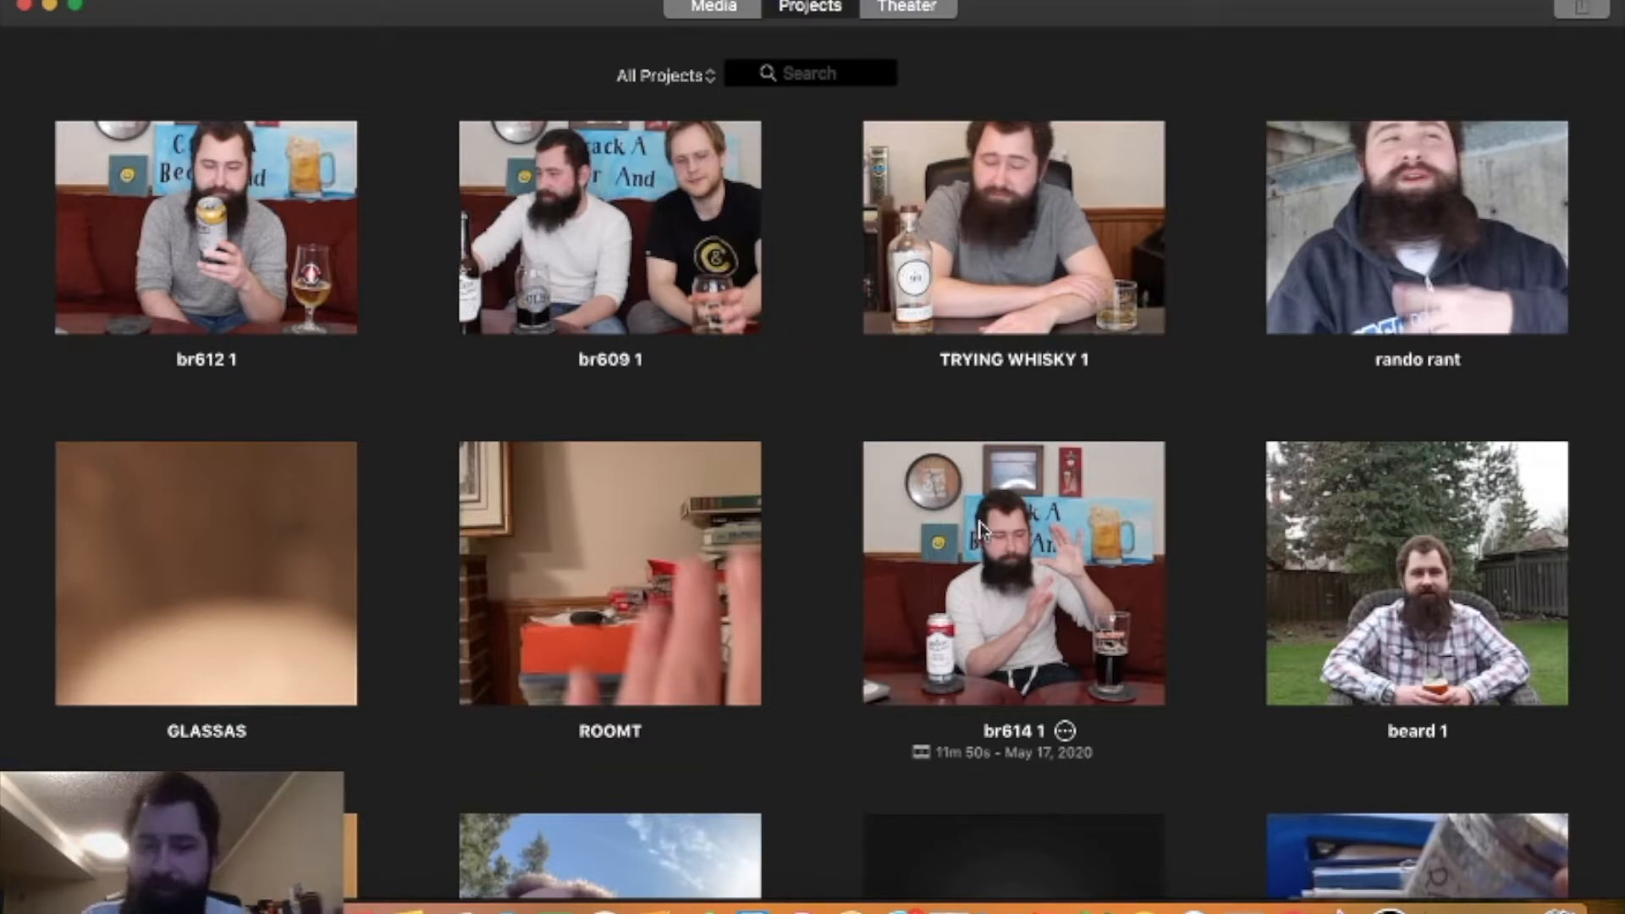
left_click(985, 603)
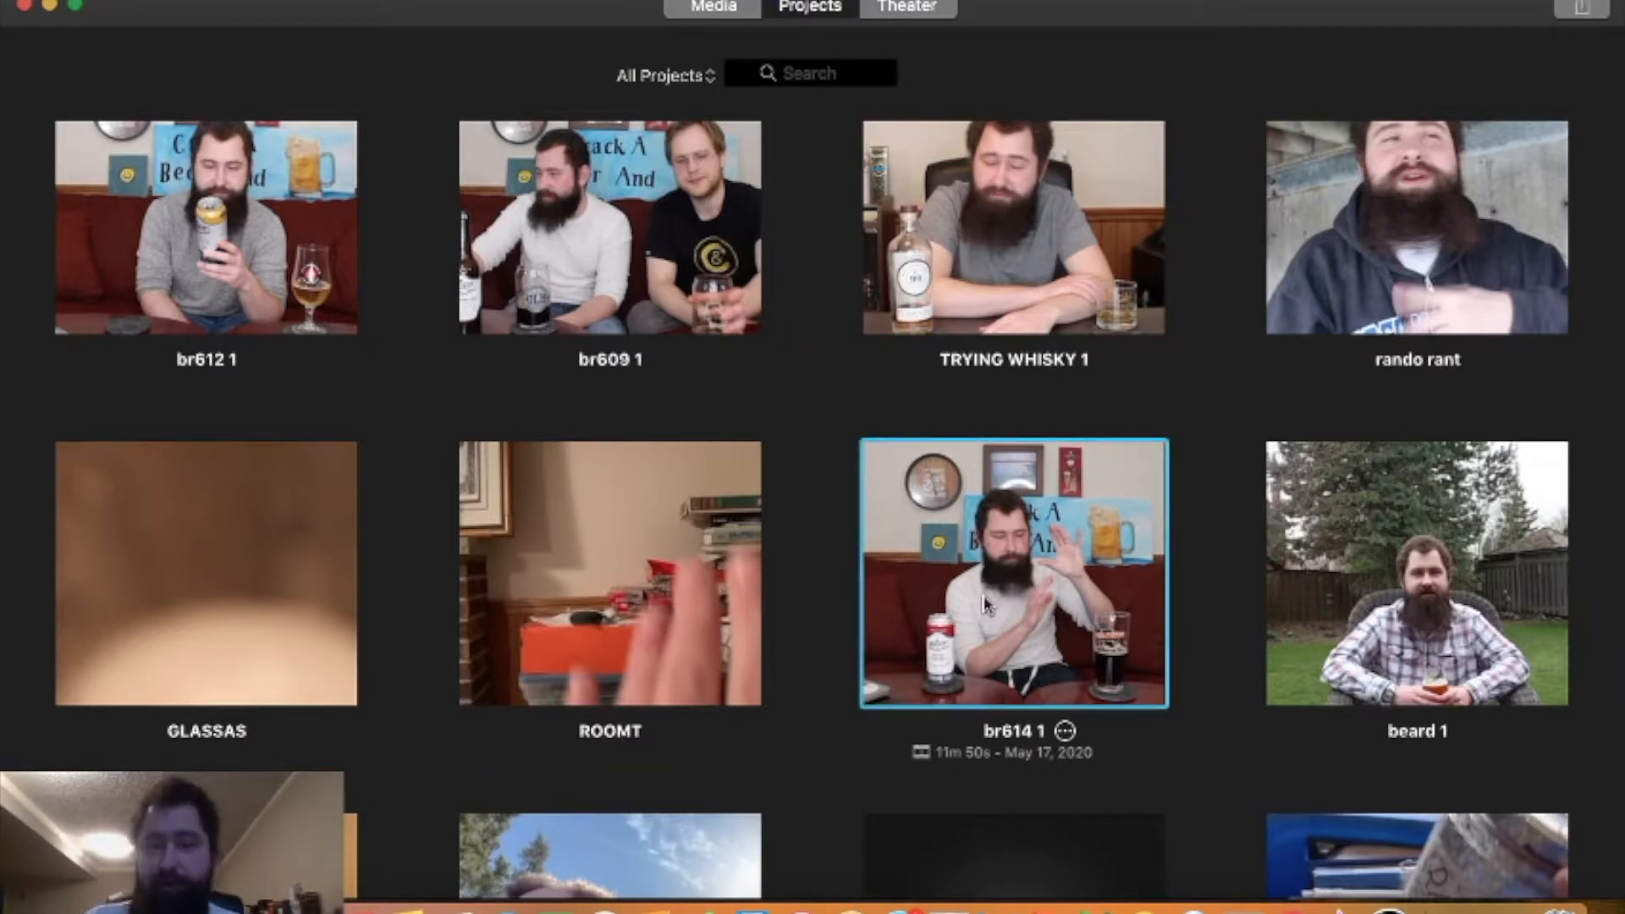
double_click(984, 604)
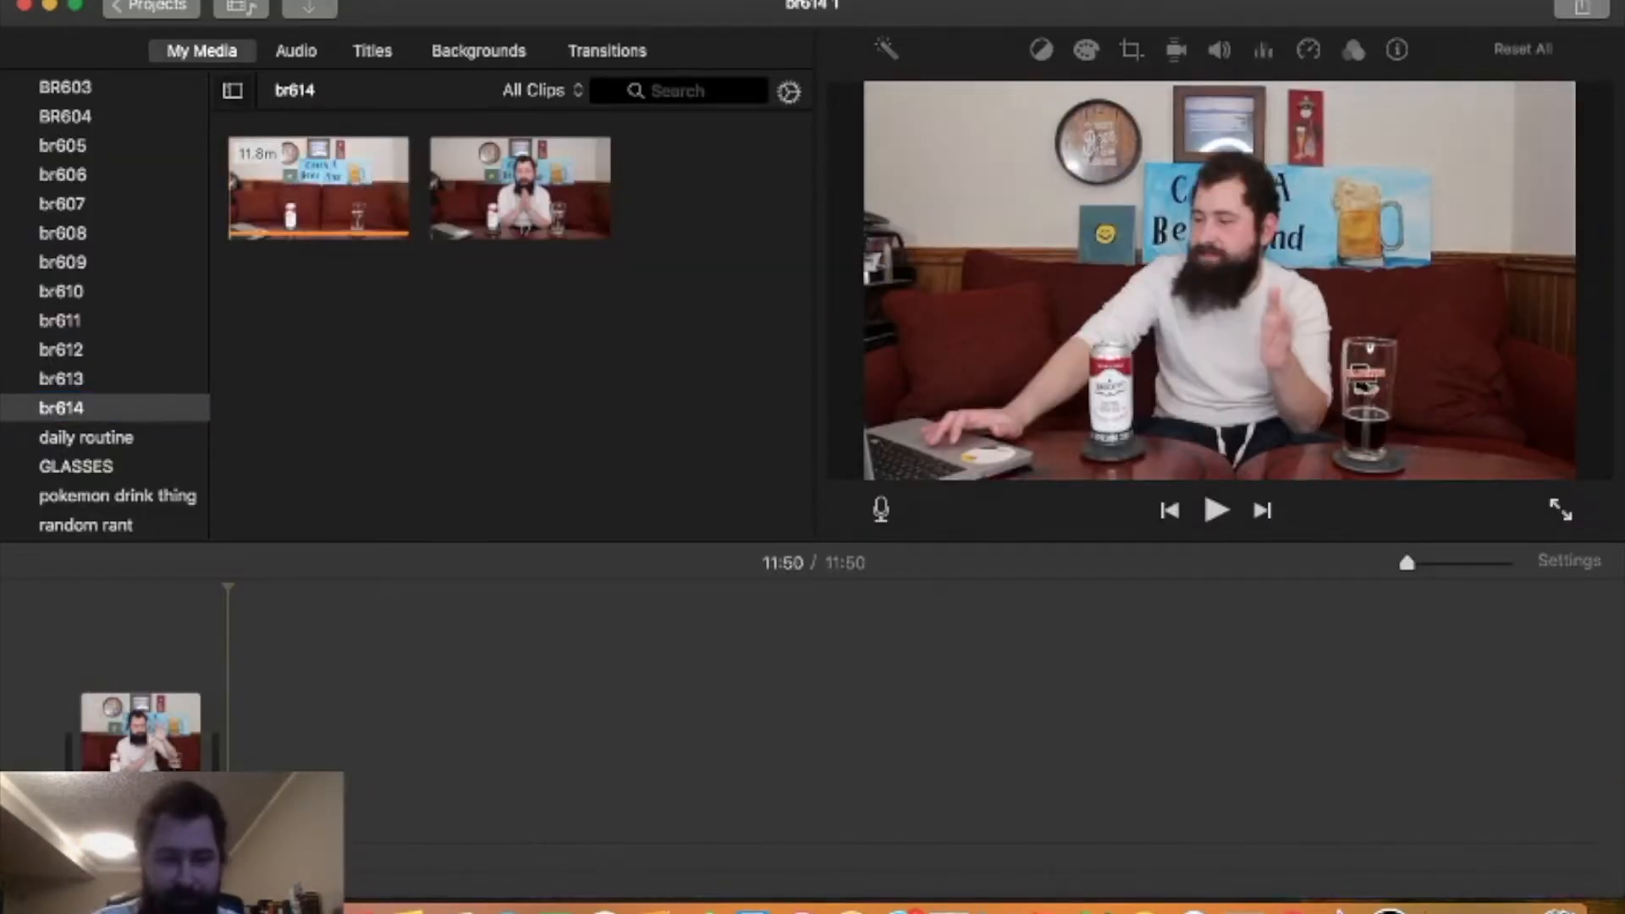
key("super+Tab")
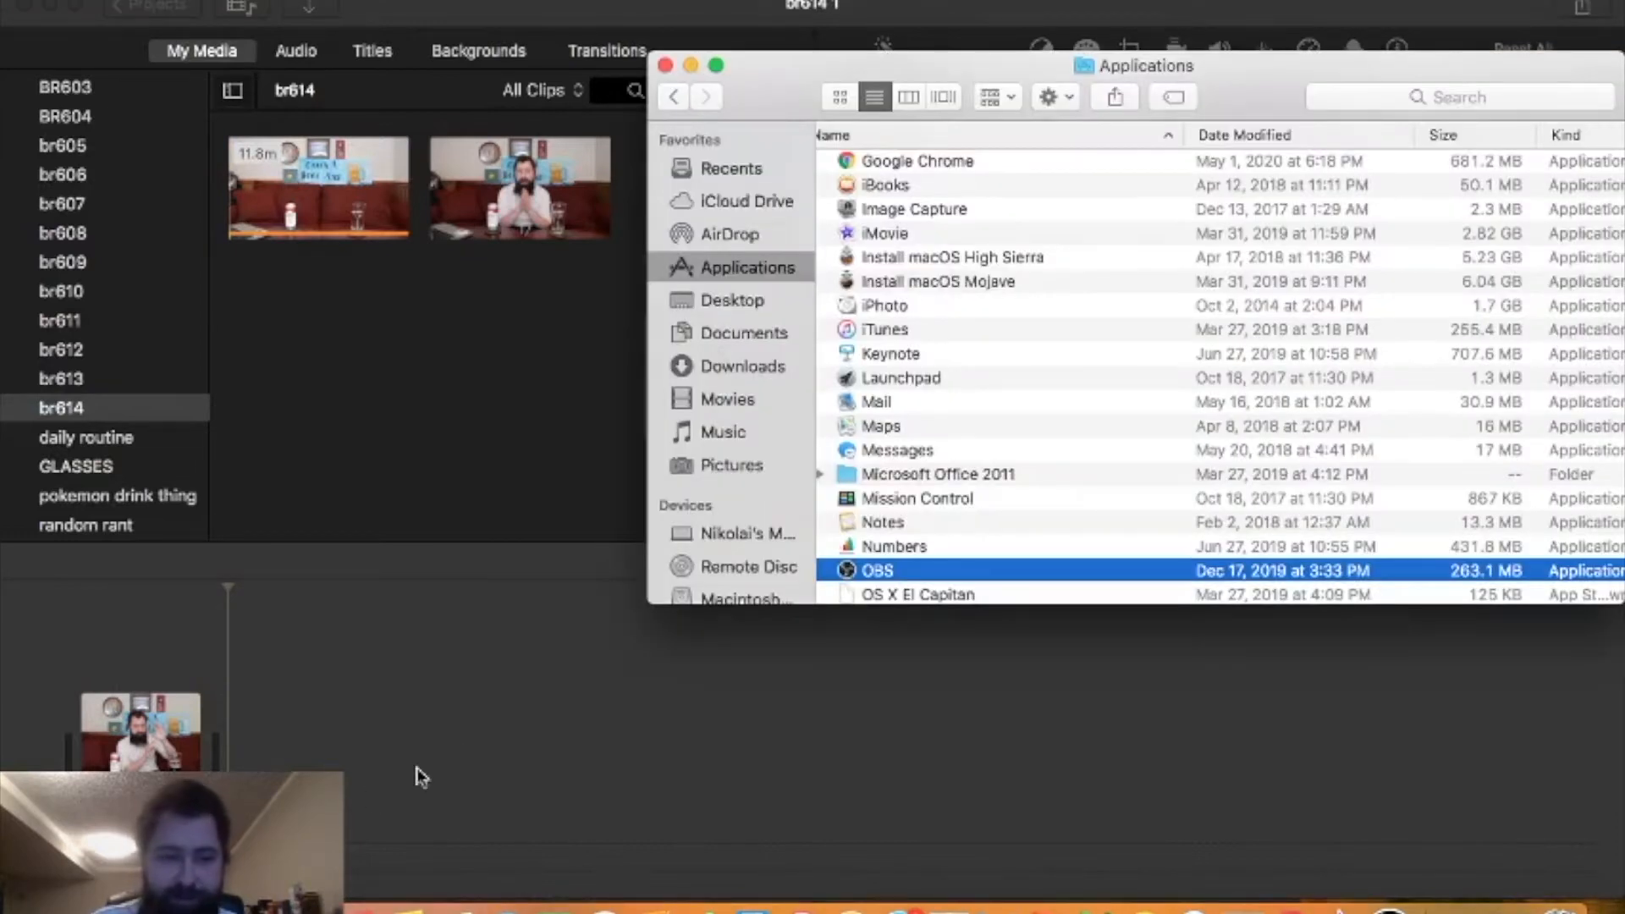
left_click(369, 794)
left_click(1389, 909)
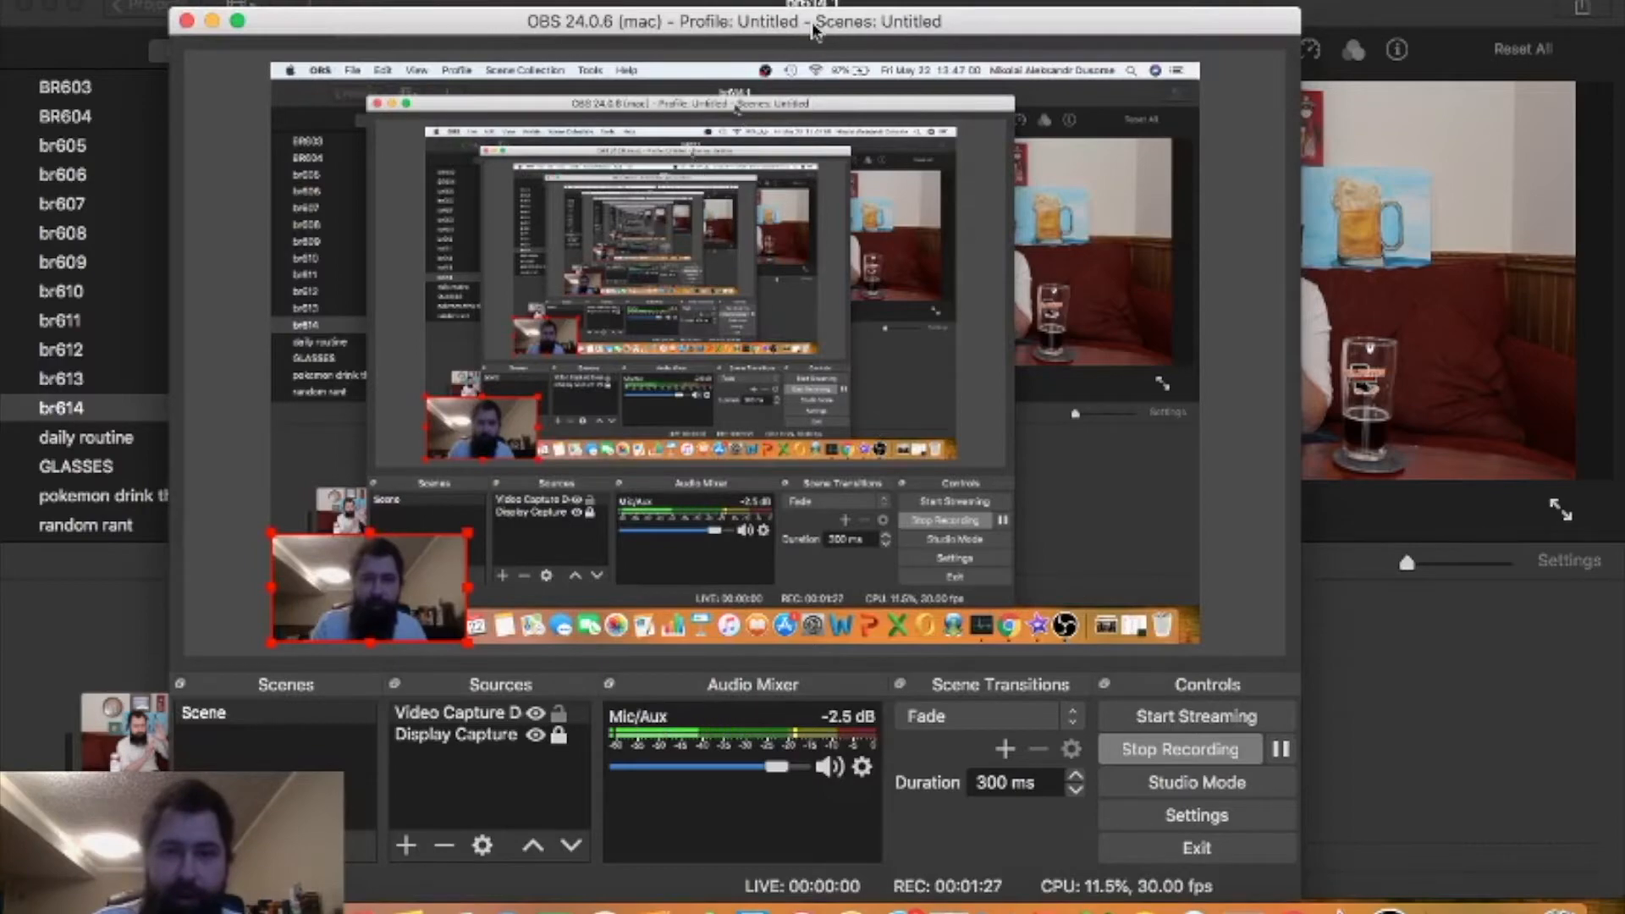
mouse_move(813, 28)
left_mouse_down()
mouse_move(825, 177)
mouse_move(808, 616)
mouse_move(804, 37)
left_mouse_up()
left_click(1452, 731)
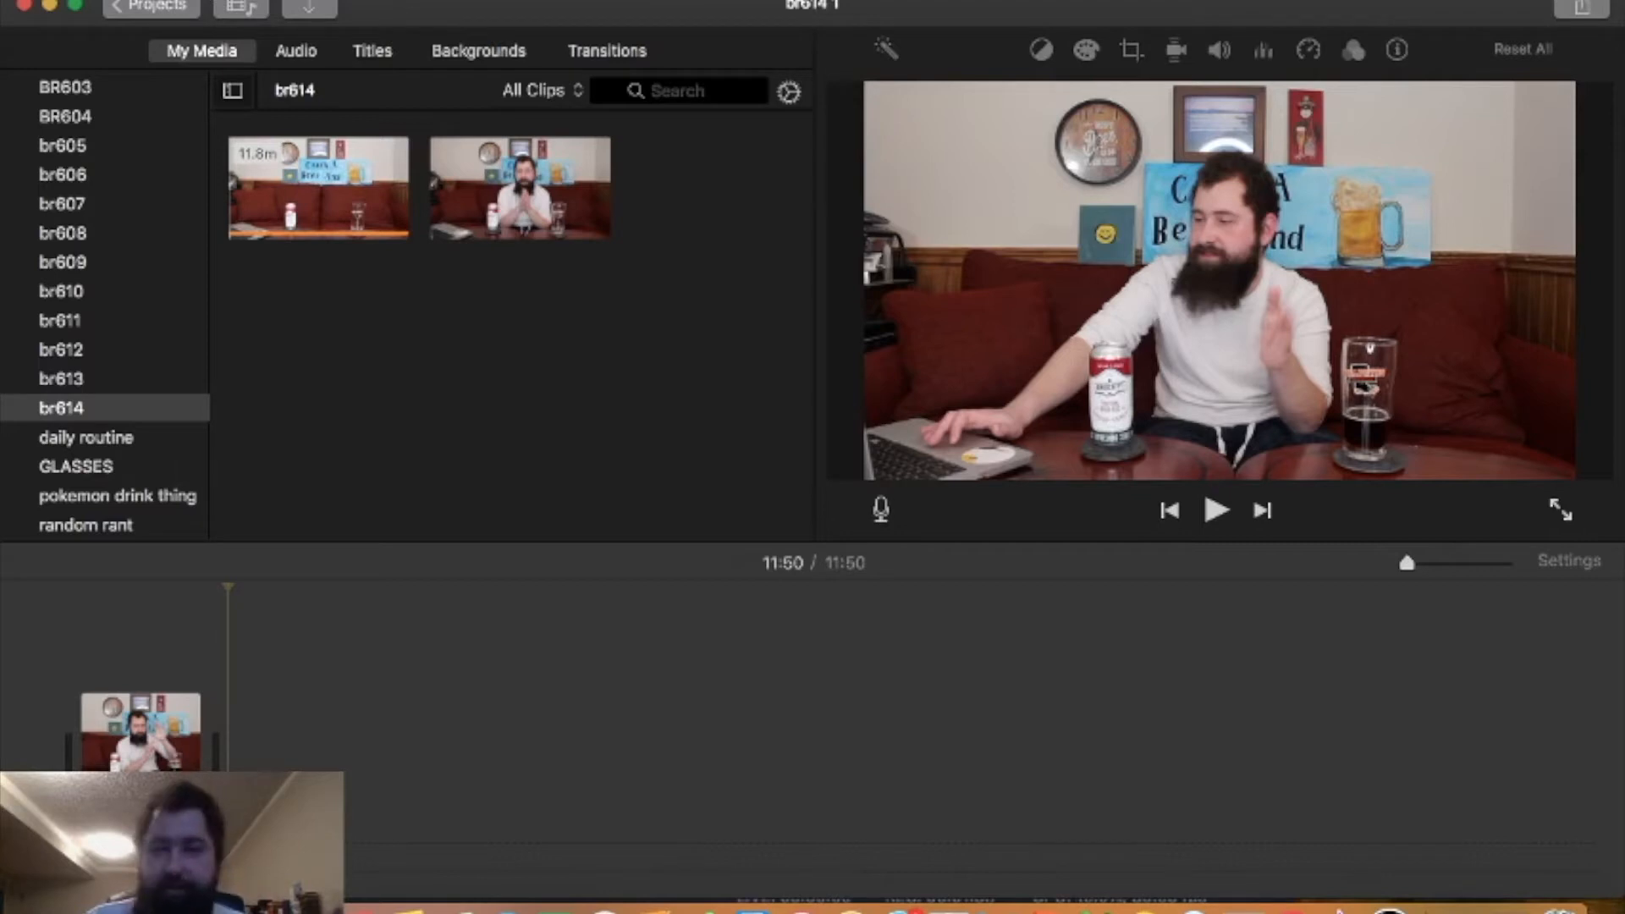
left_click(33, 0)
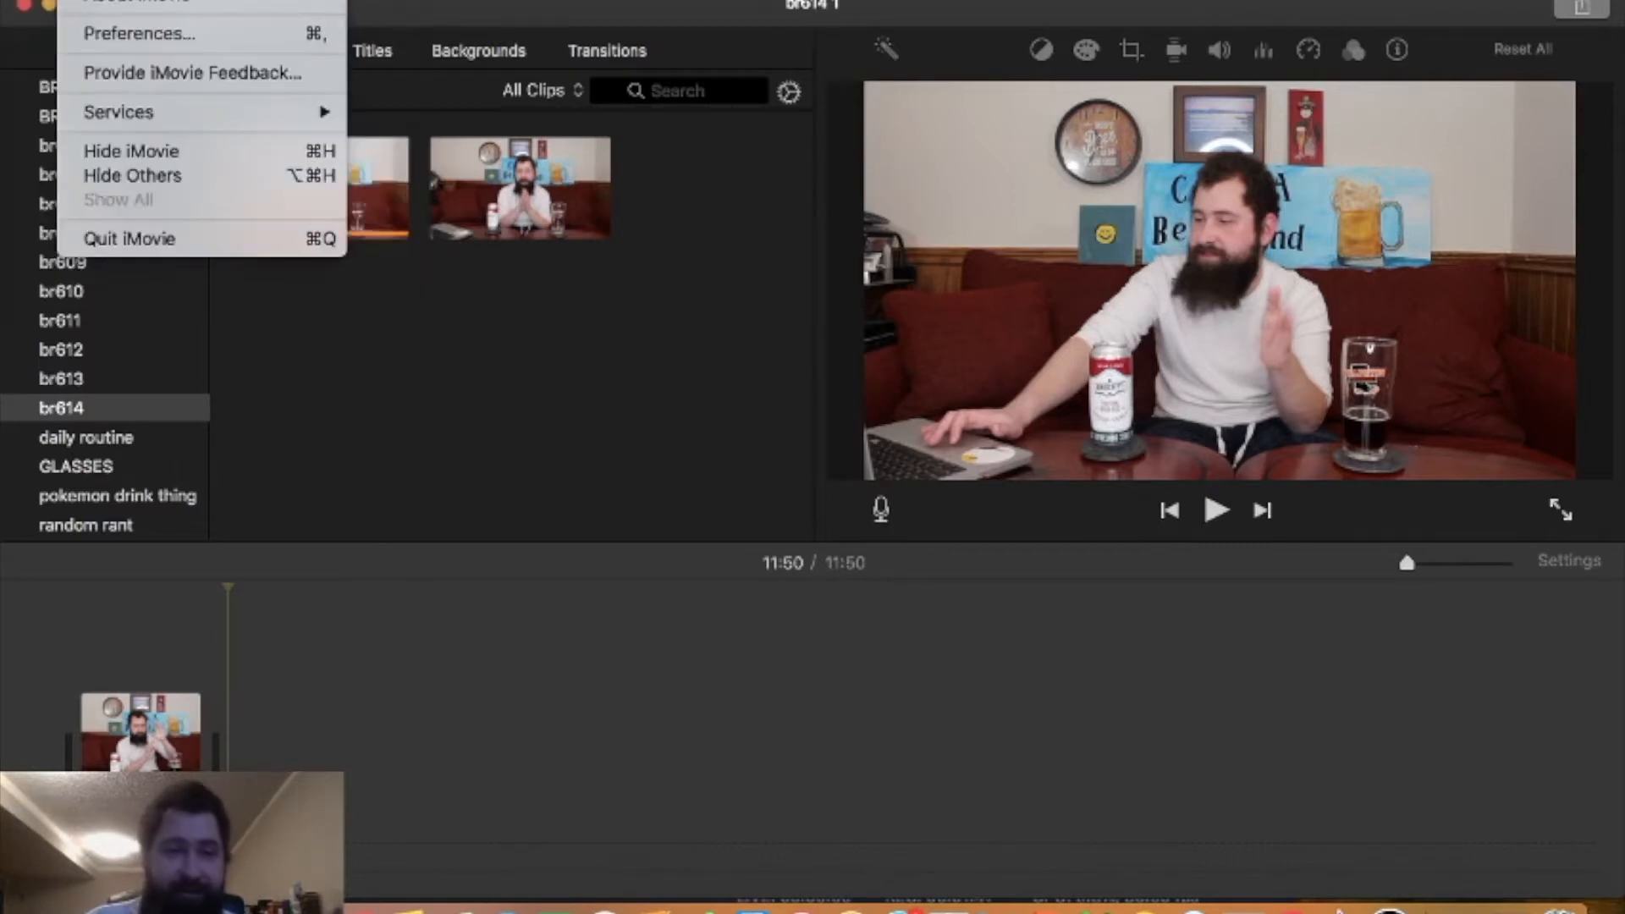
left_click(566, 403)
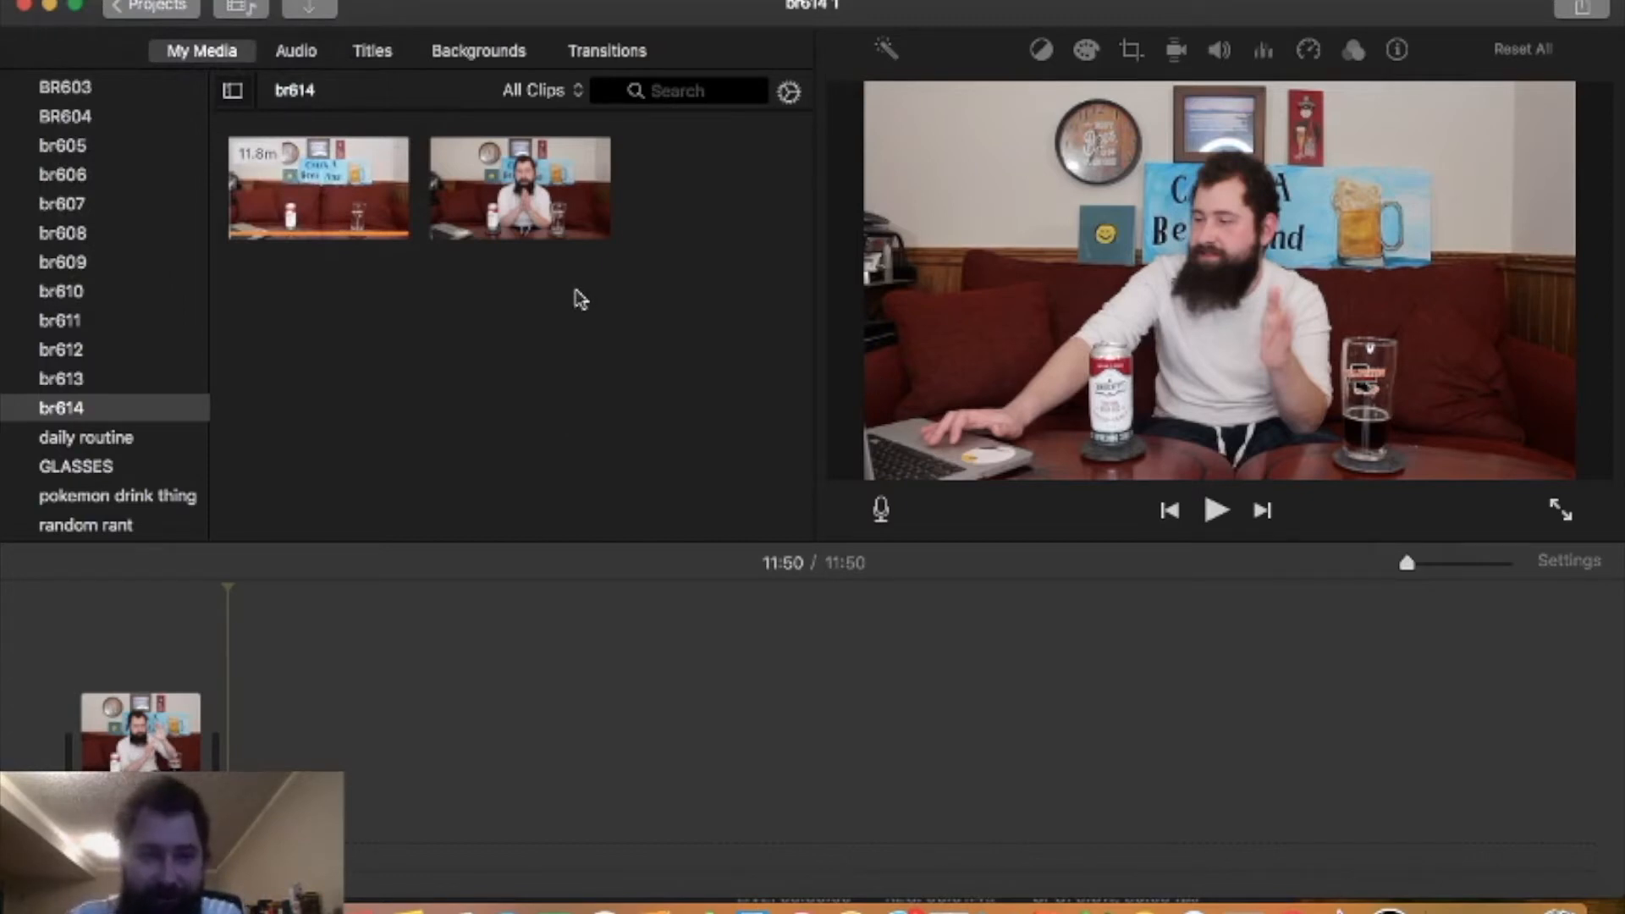
- Add the second clip of the br614 event to the end of the project timeline
scroll(102, 410, "up", 5)
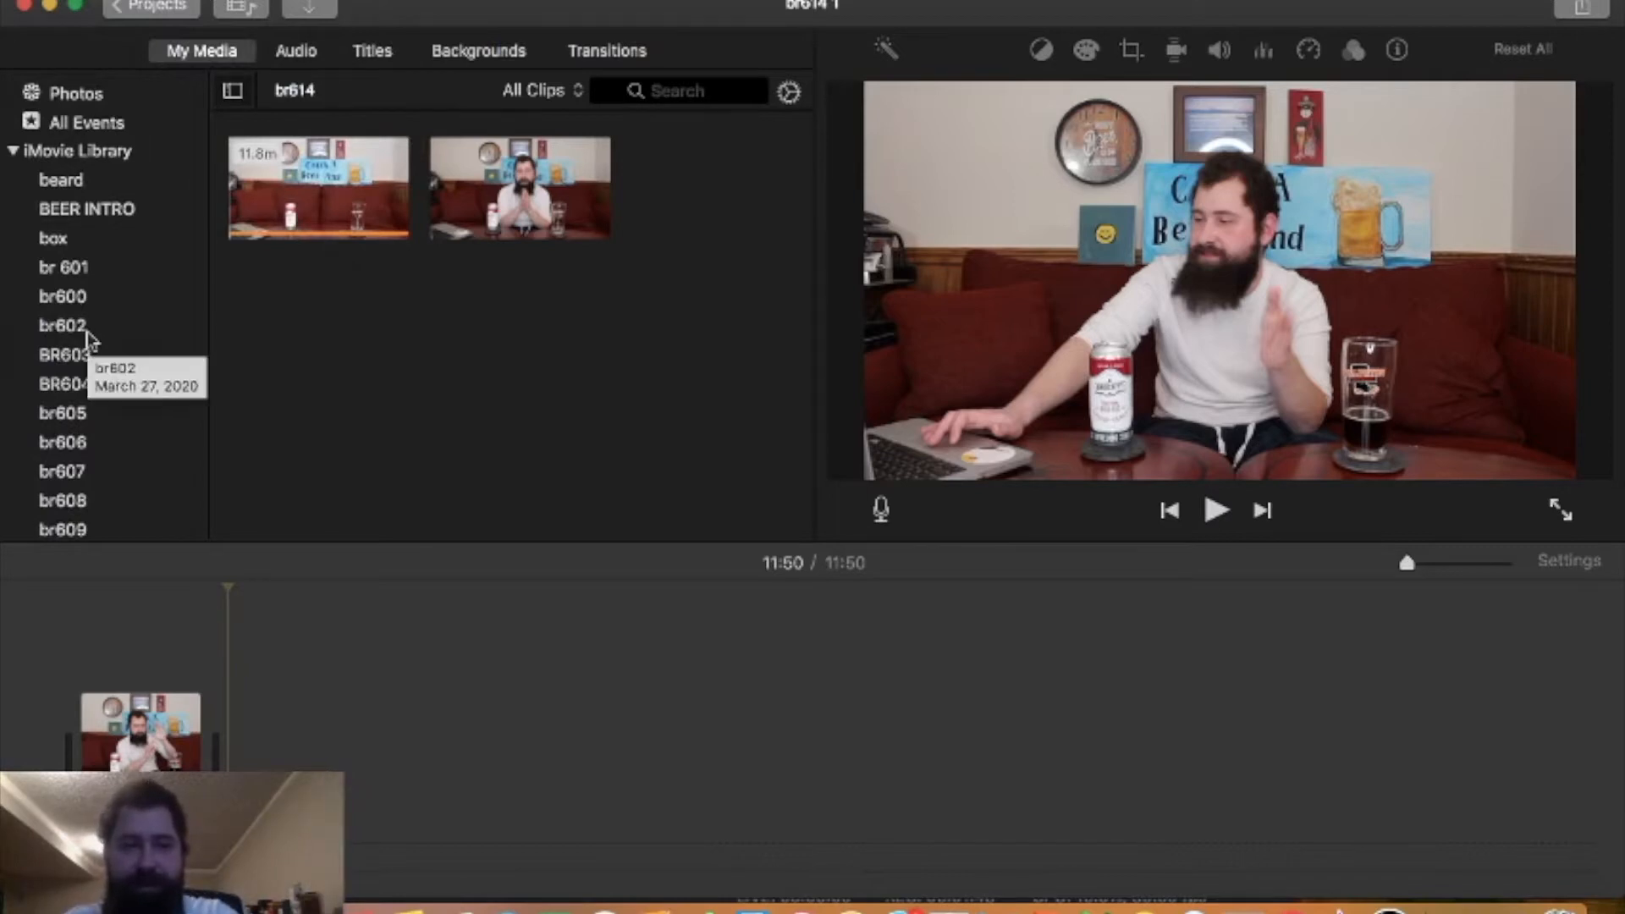
scroll(136, 254, "down", 5)
scroll(140, 255, "down", 2)
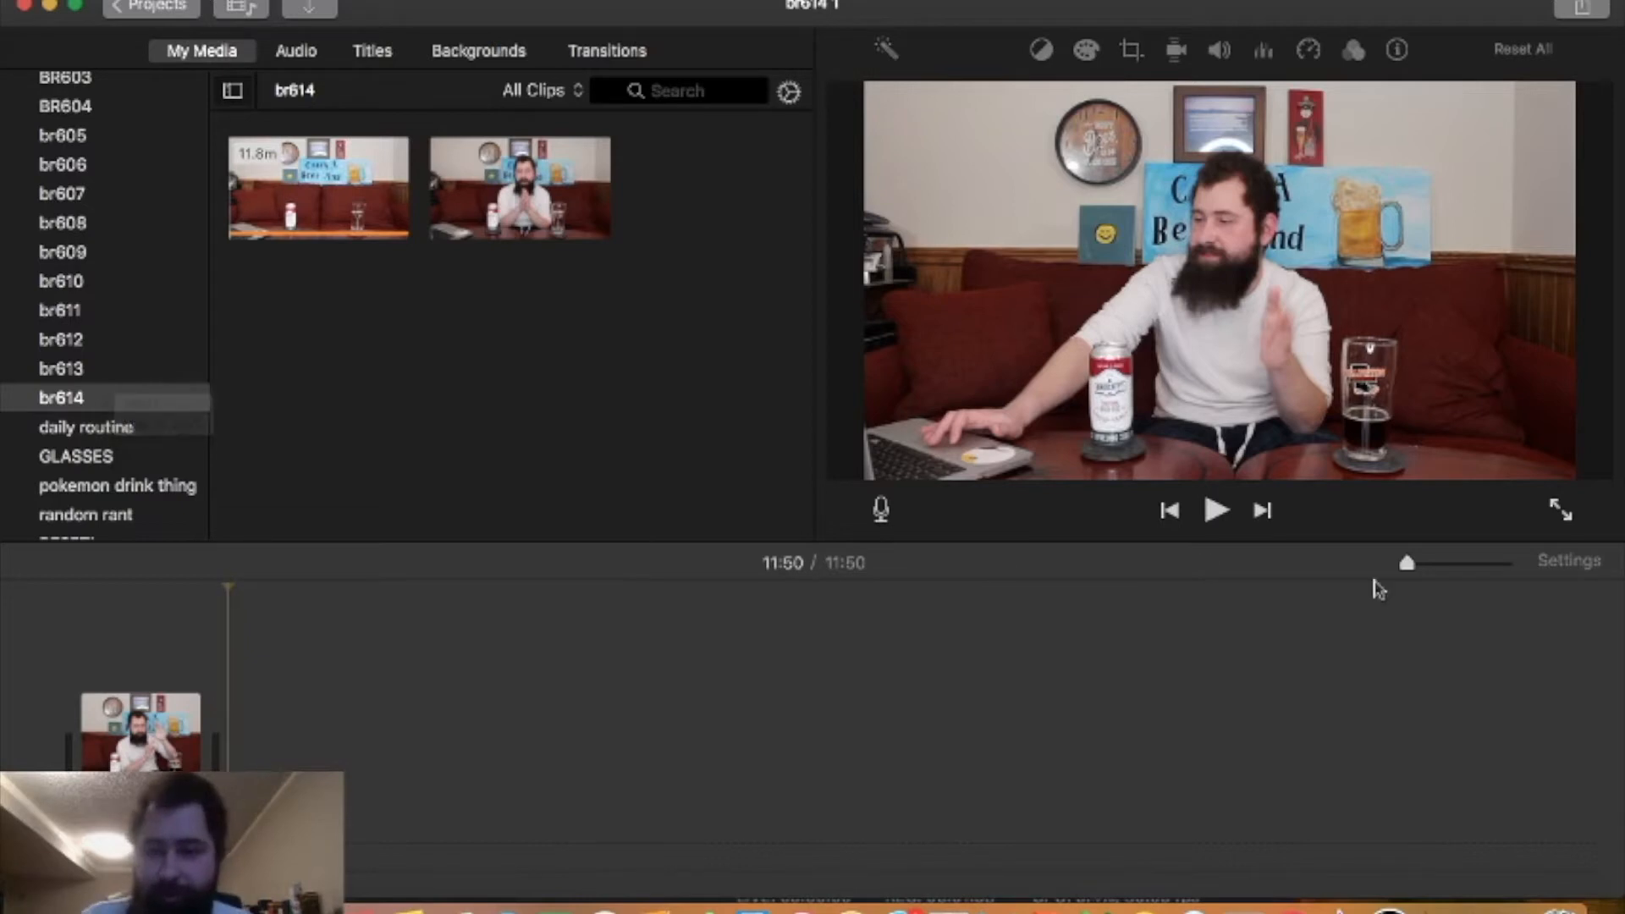
left_click(519, 179)
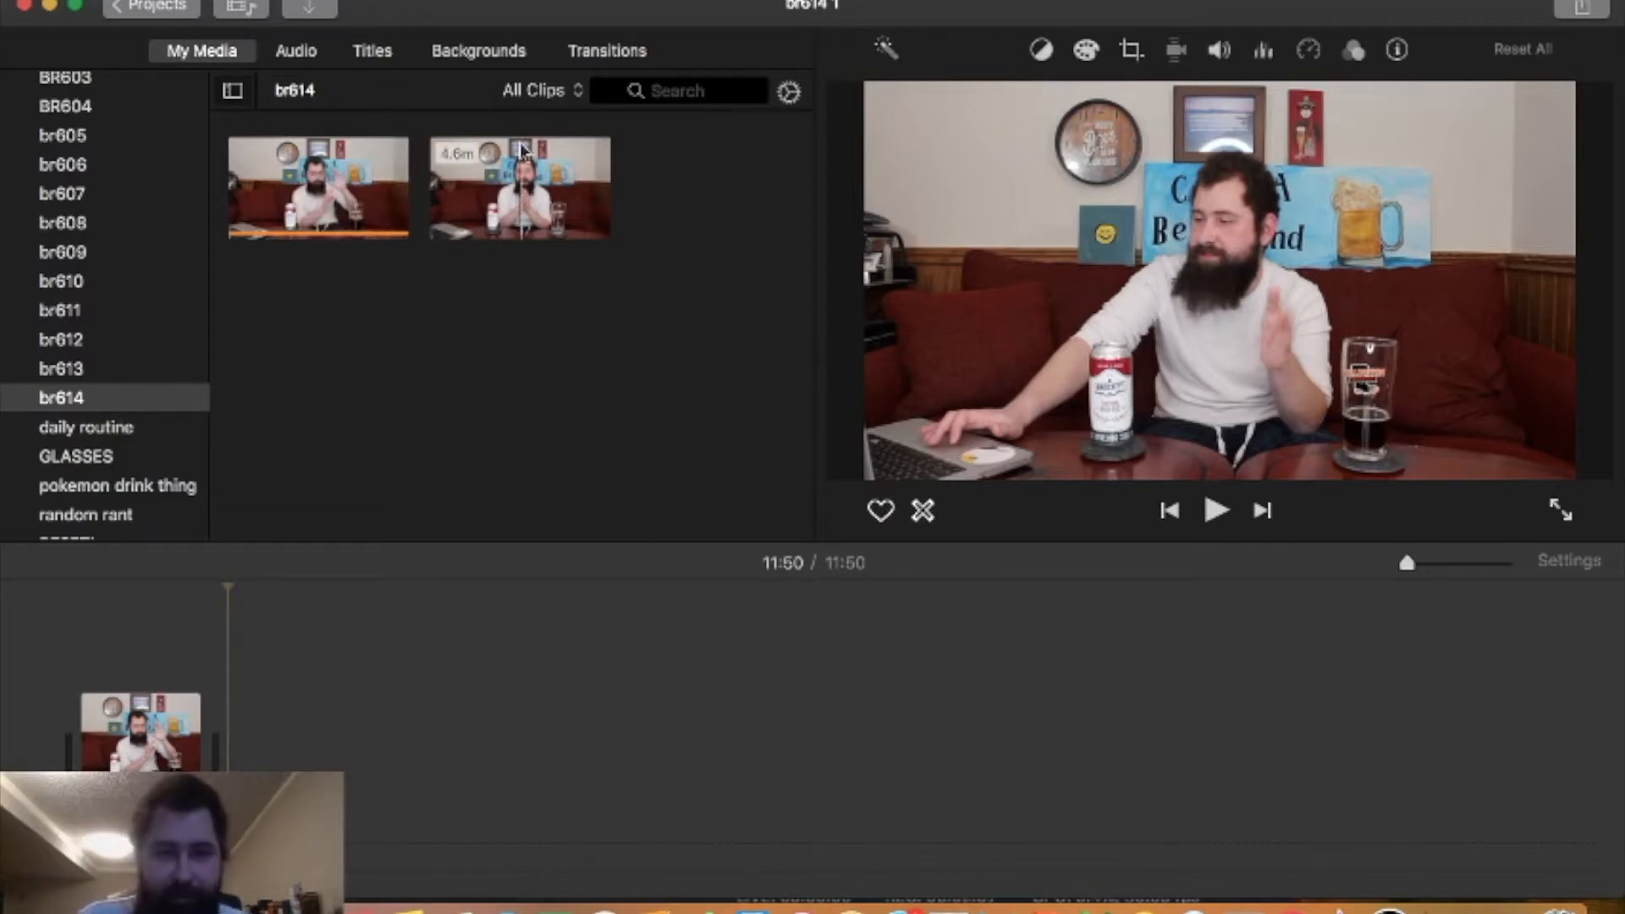
left_click_drag(520, 186, 257, 766)
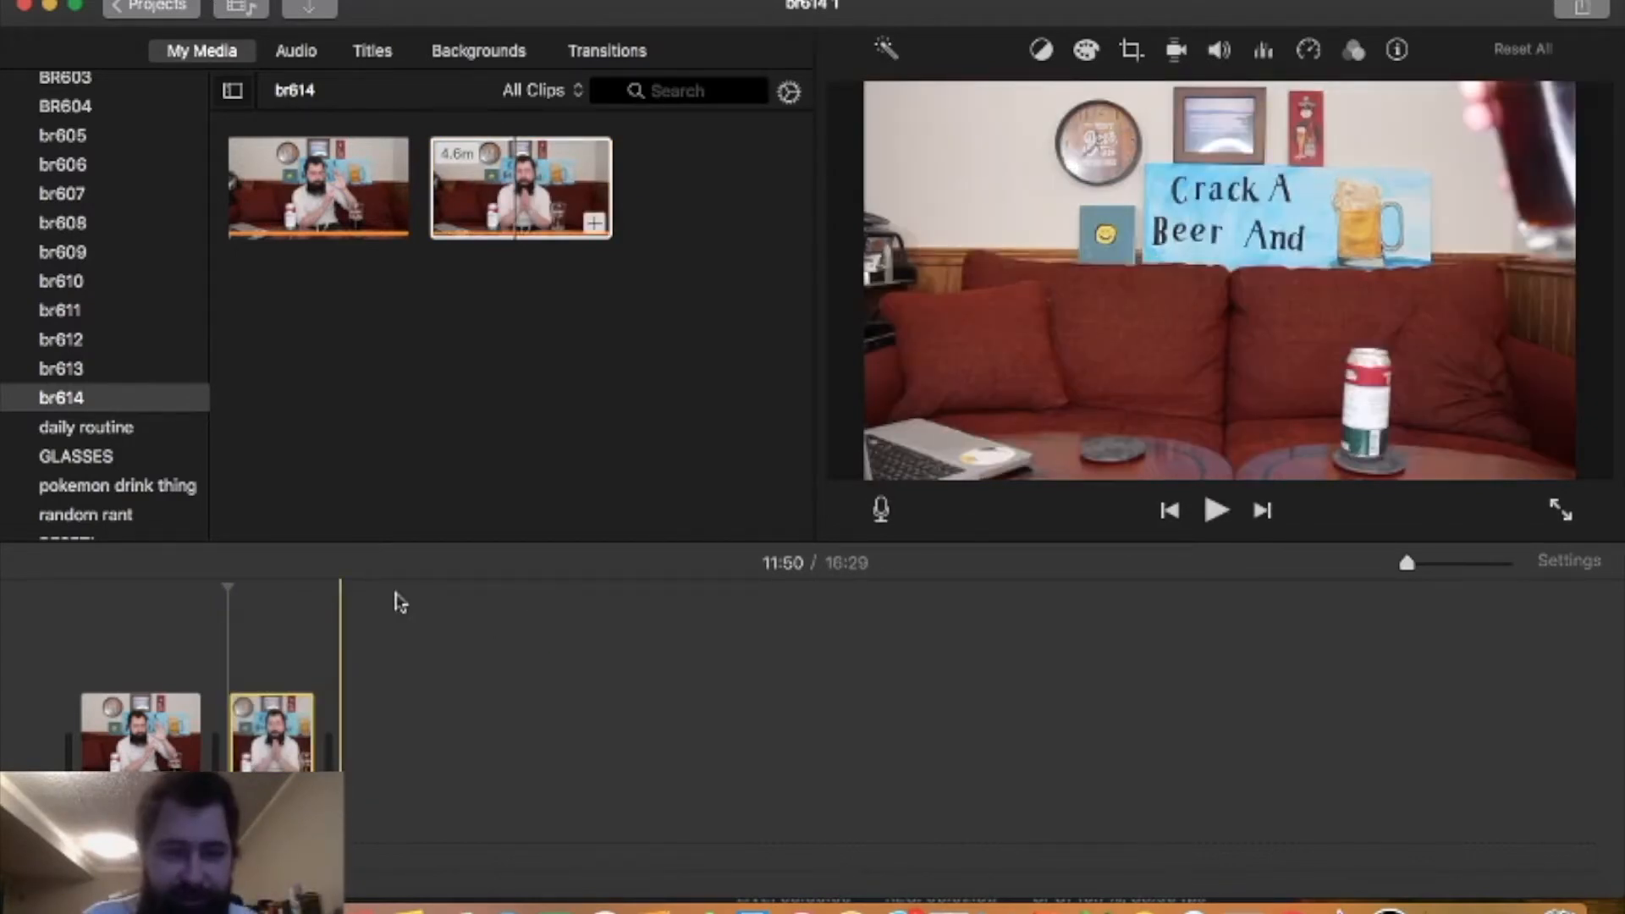
- Split the first timeline clip at about 0:11 and delete the 11.5-second opening segment
left_click(89, 603)
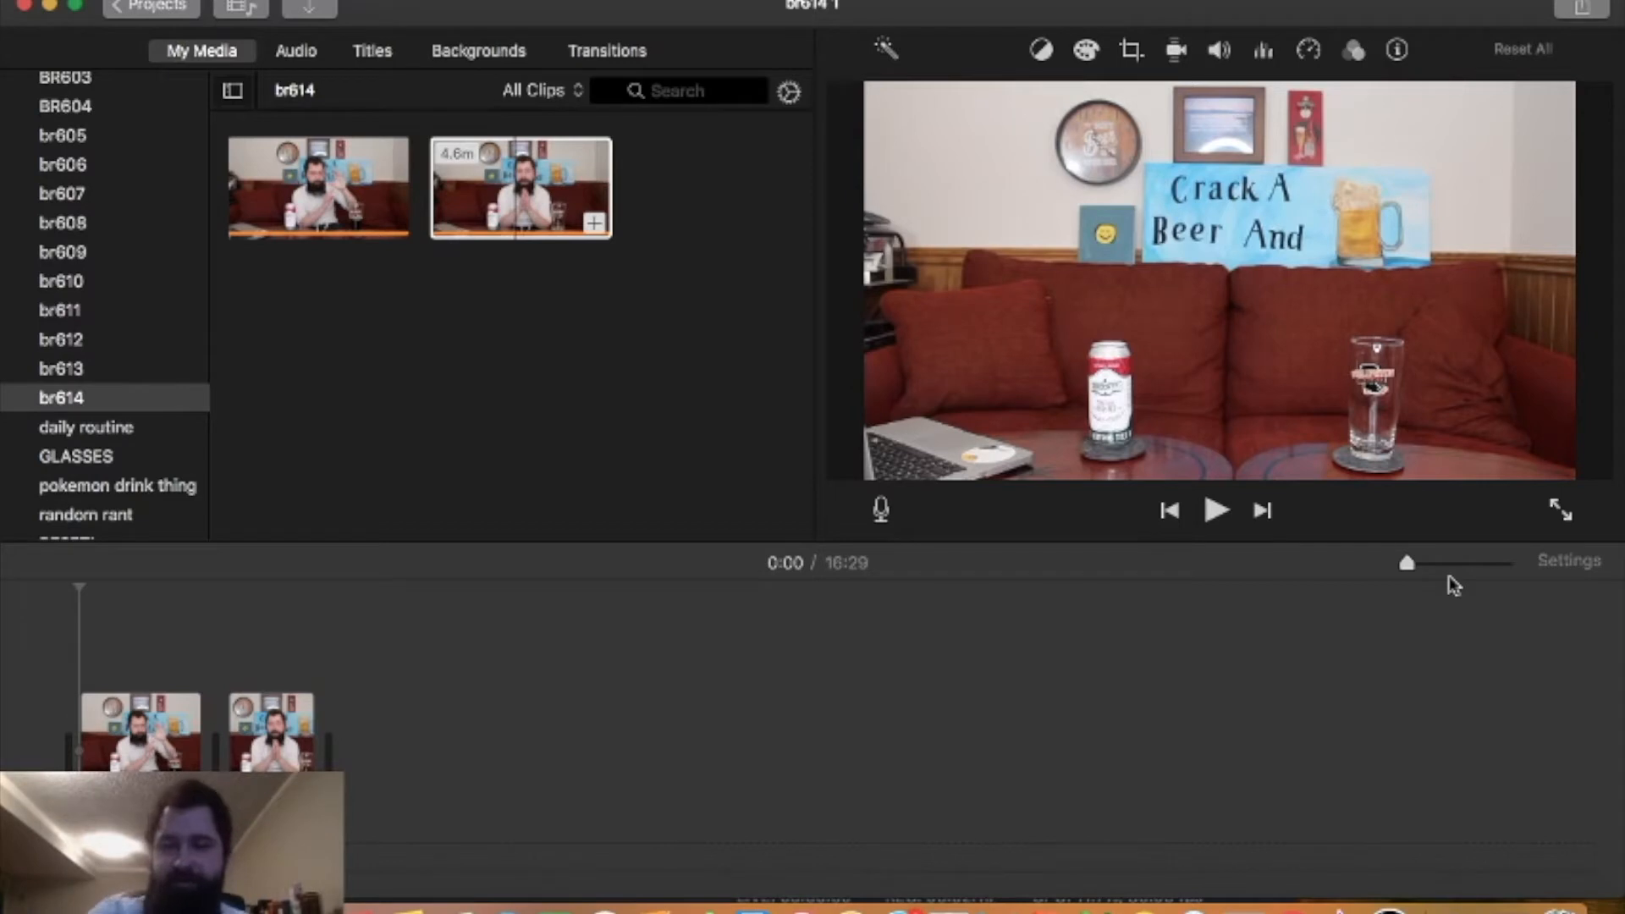
mouse_move(1411, 565)
left_mouse_down()
mouse_move(1516, 569)
mouse_move(1389, 577)
left_mouse_up()
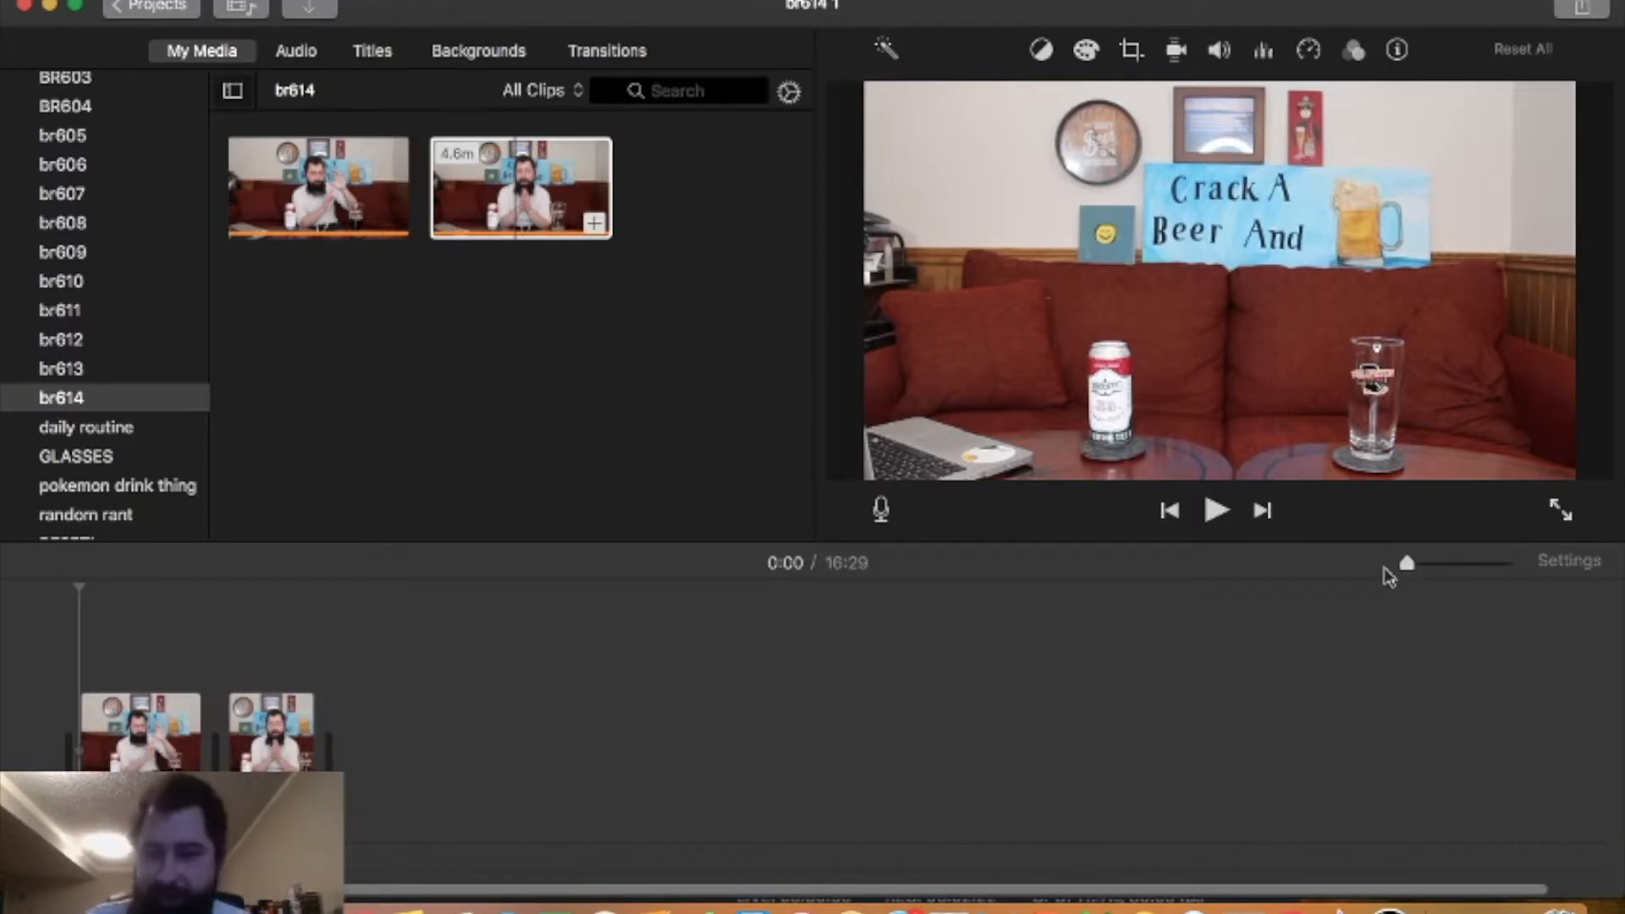
left_click(1424, 569)
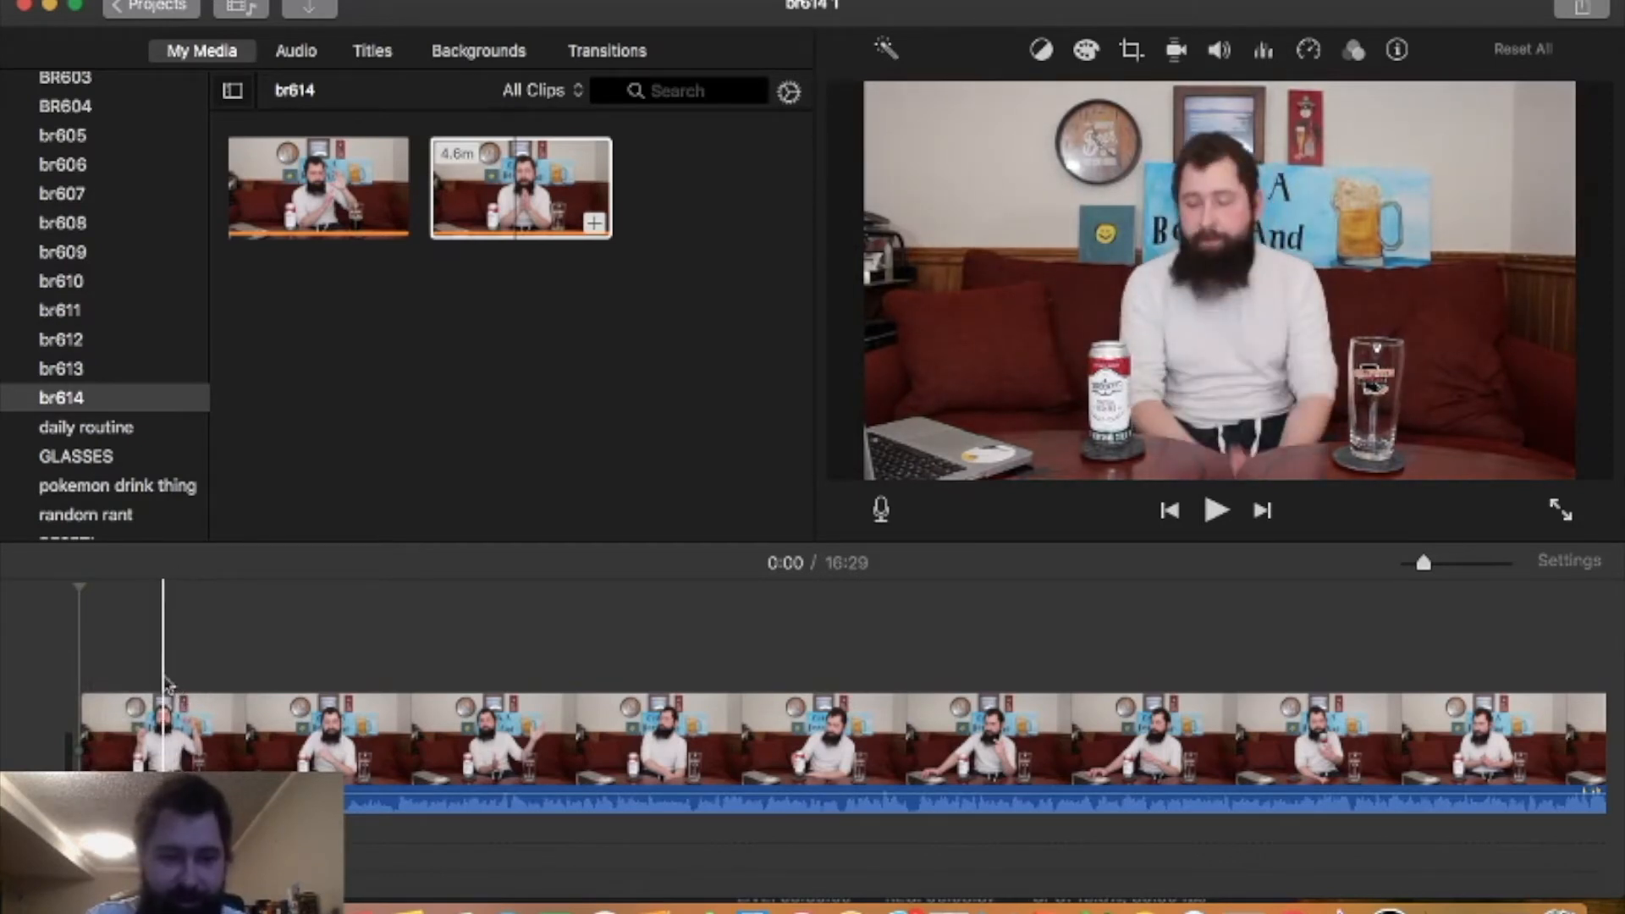
key("space")
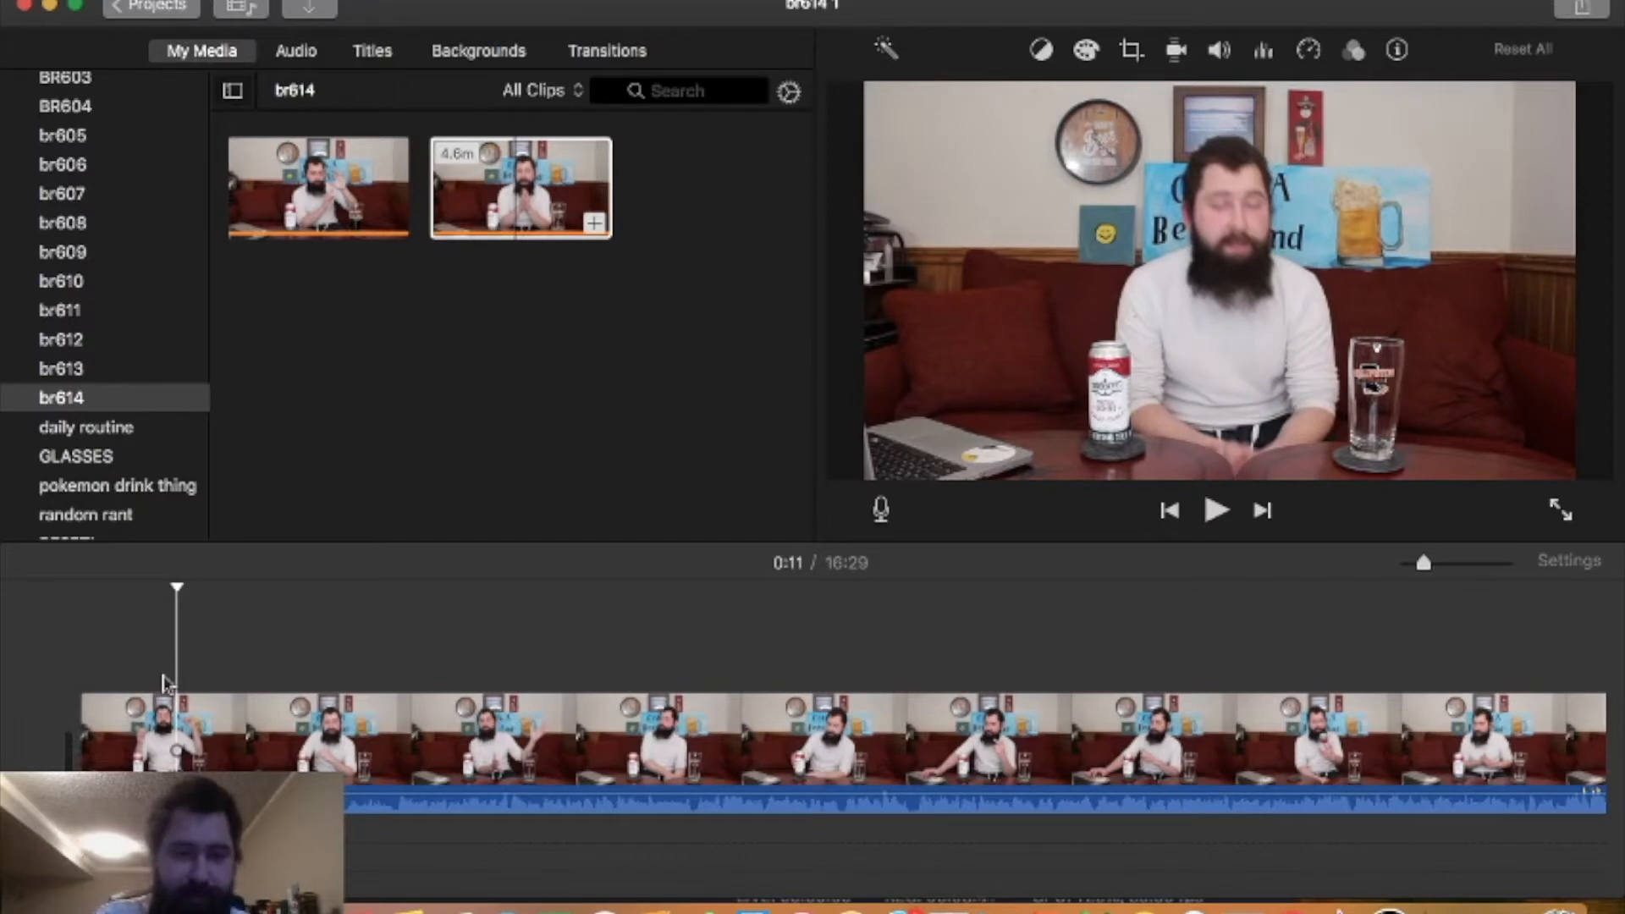
key("super+b")
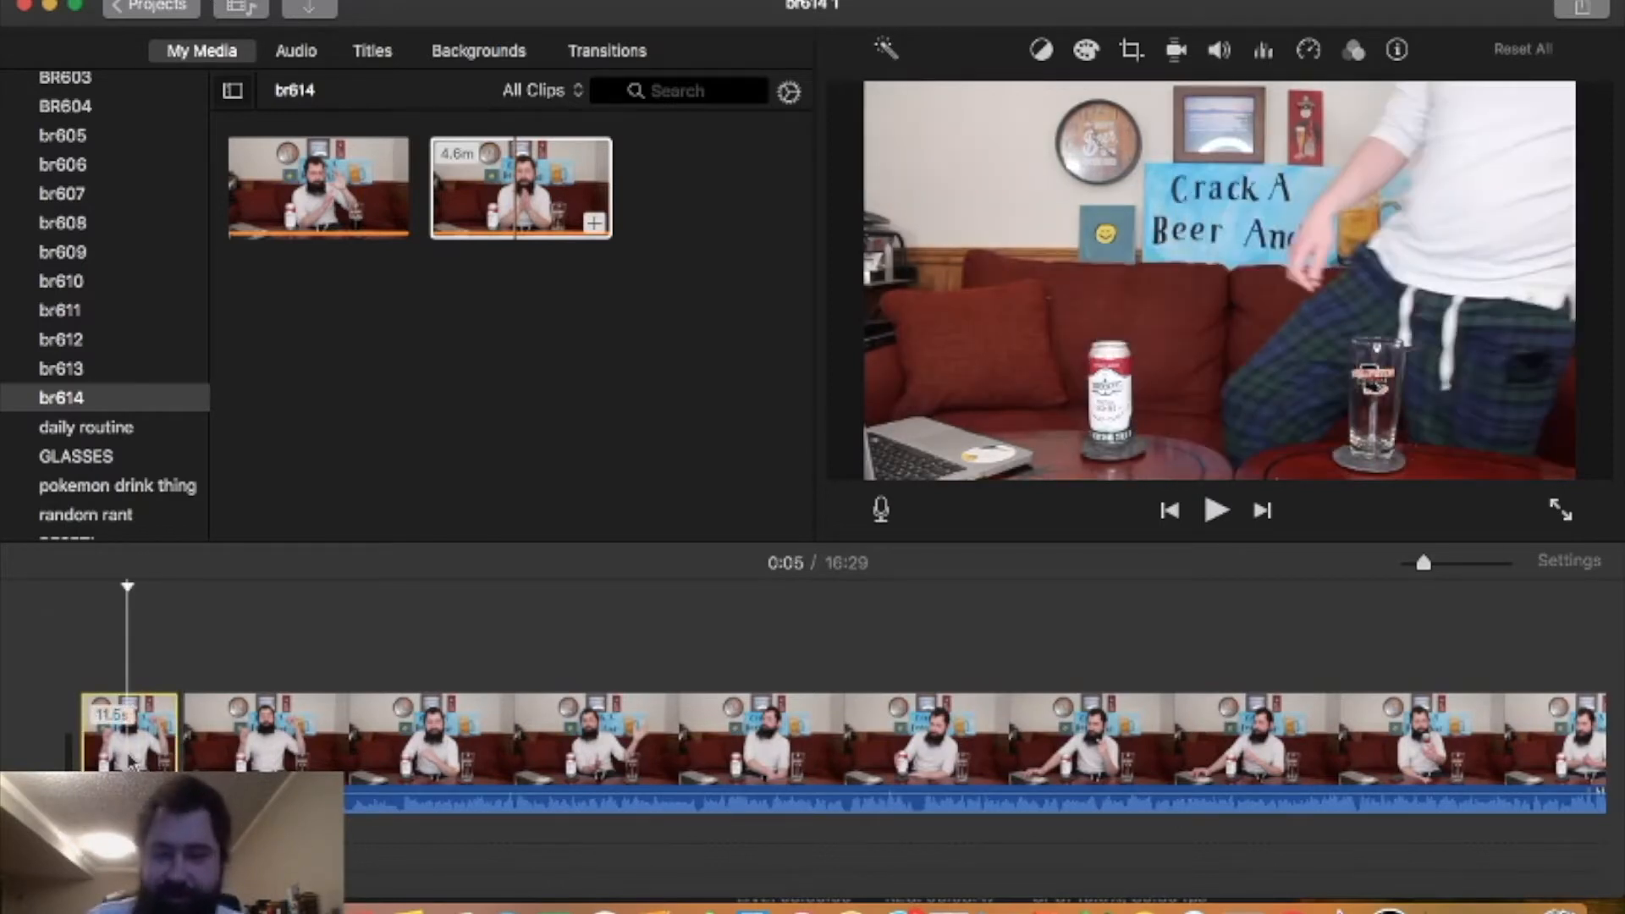
key("Delete")
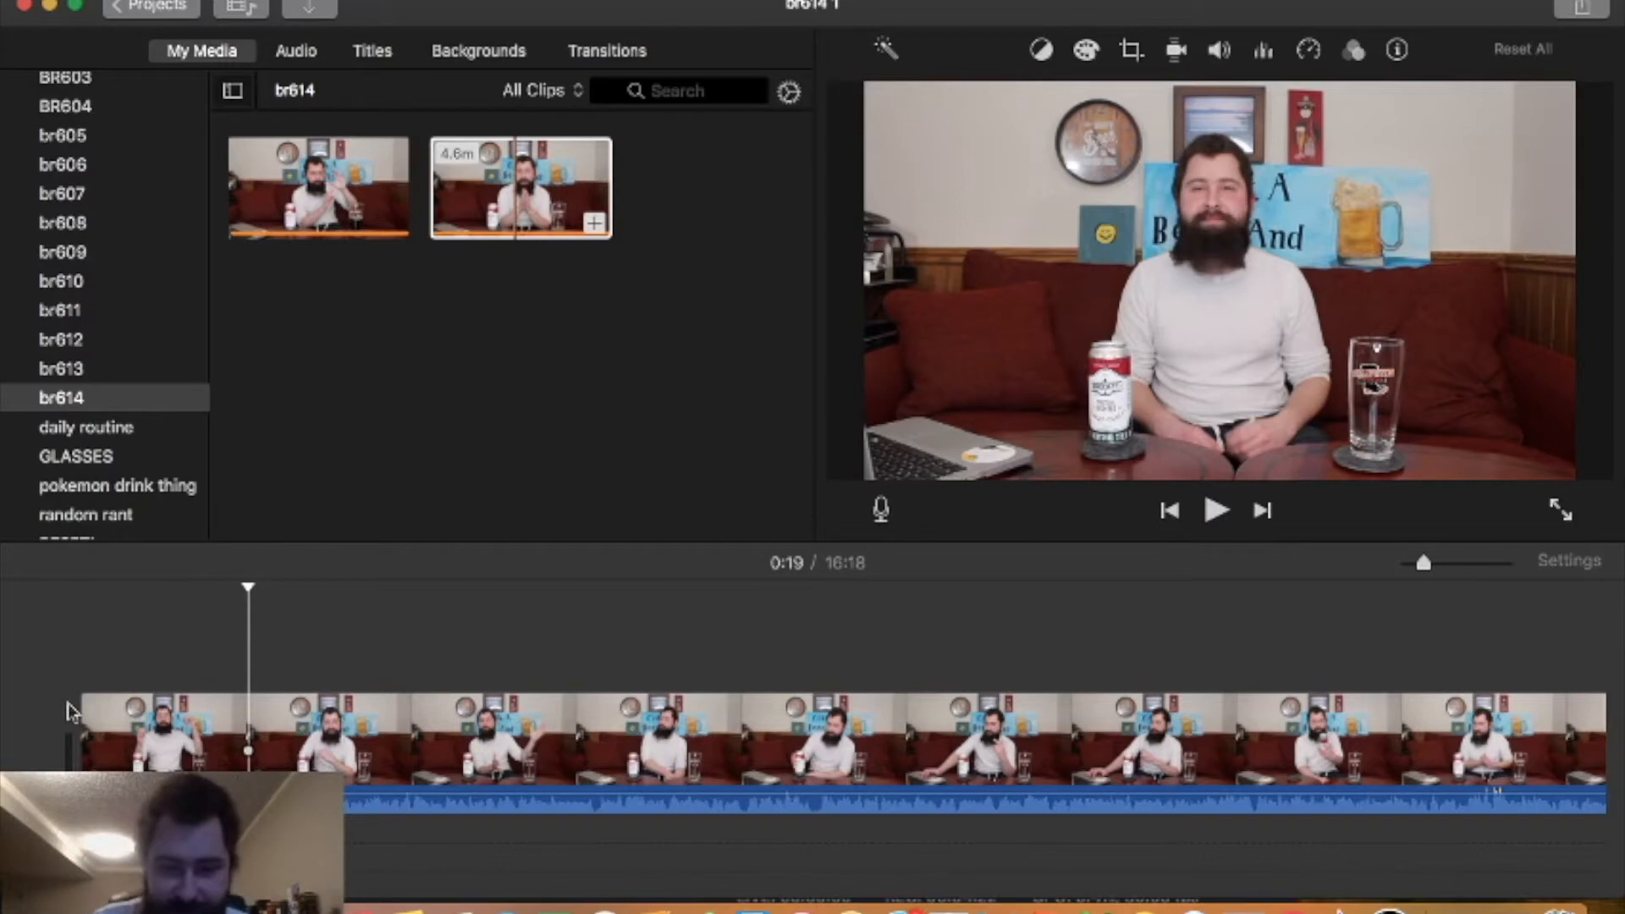
- Split the footage at about 0:19 and again at about 1:25
key("super+b")
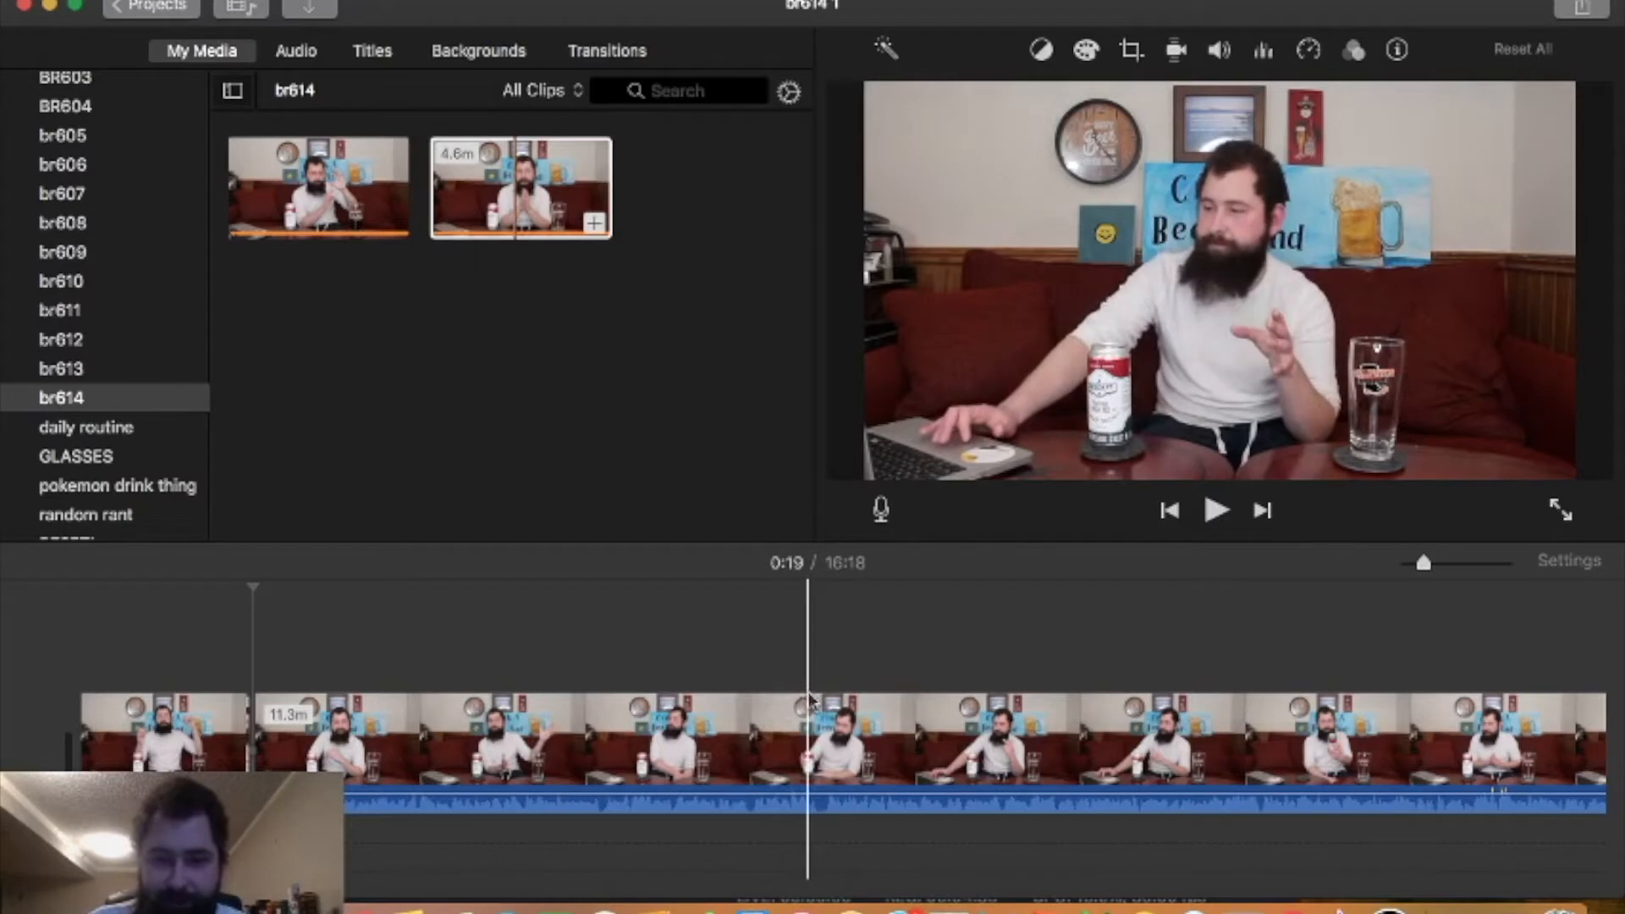
key("space")
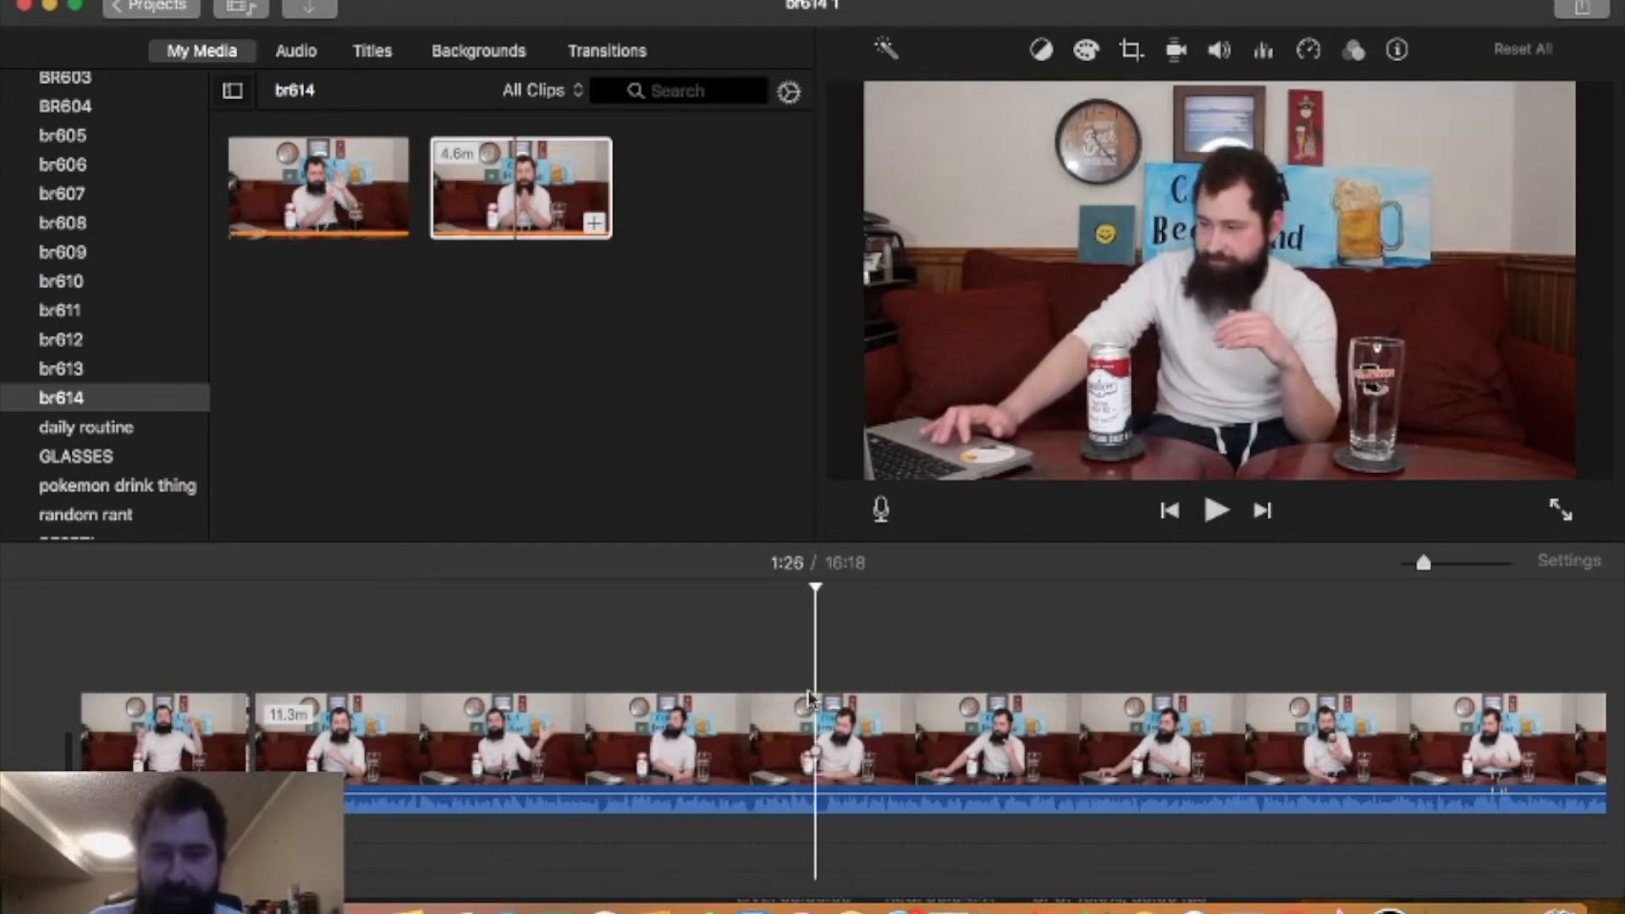
key("space")
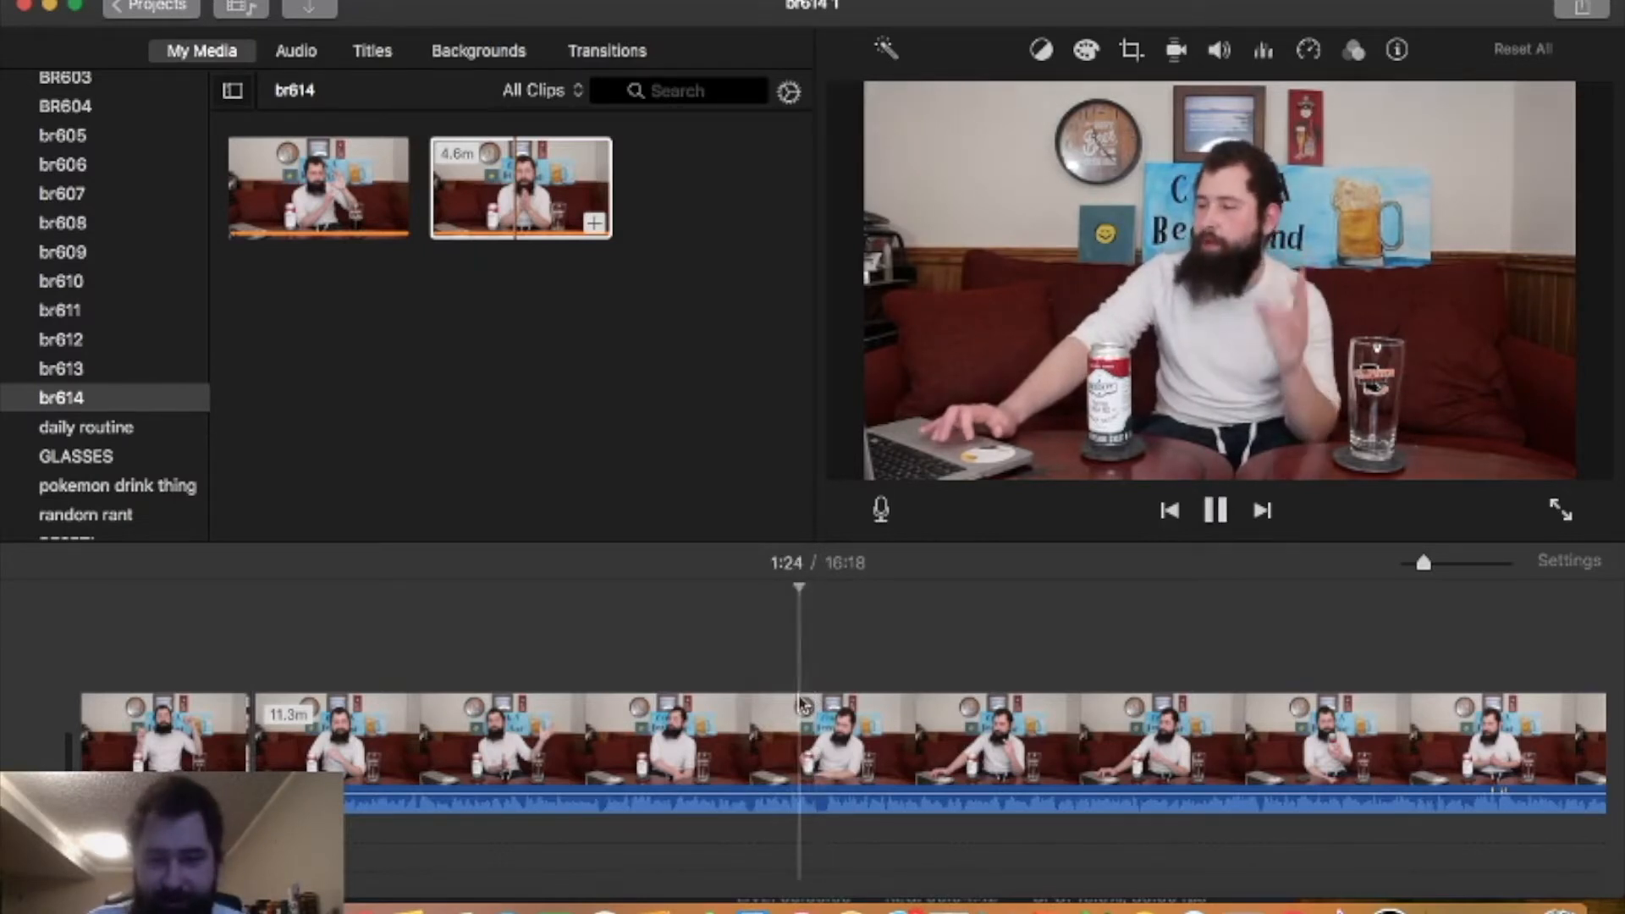
key("space")
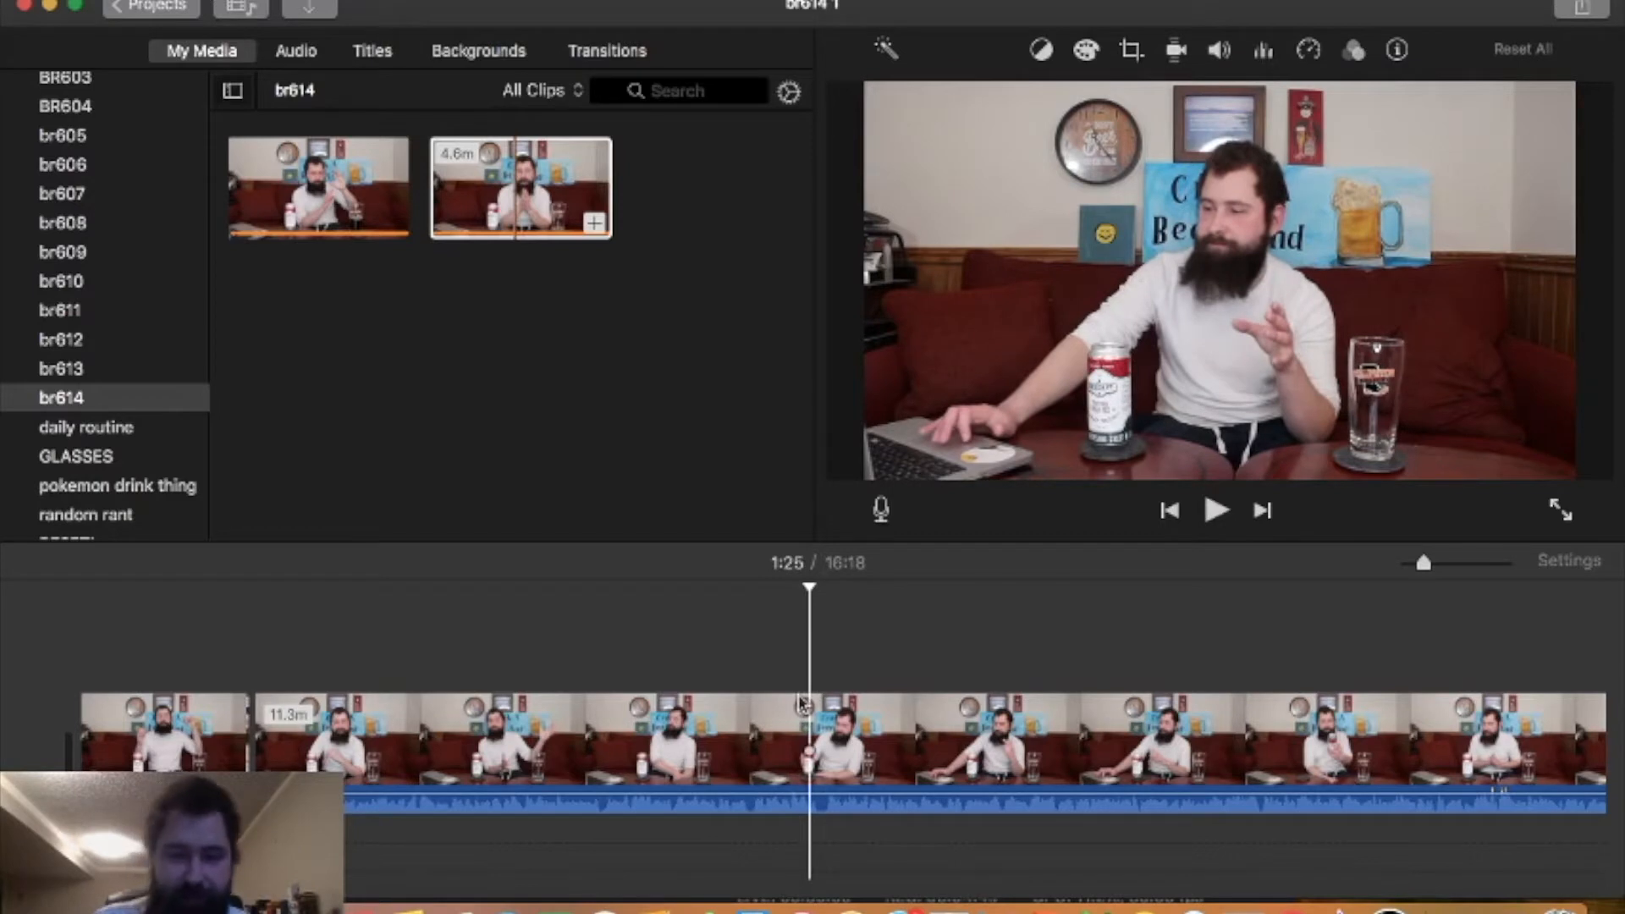
key("super+b")
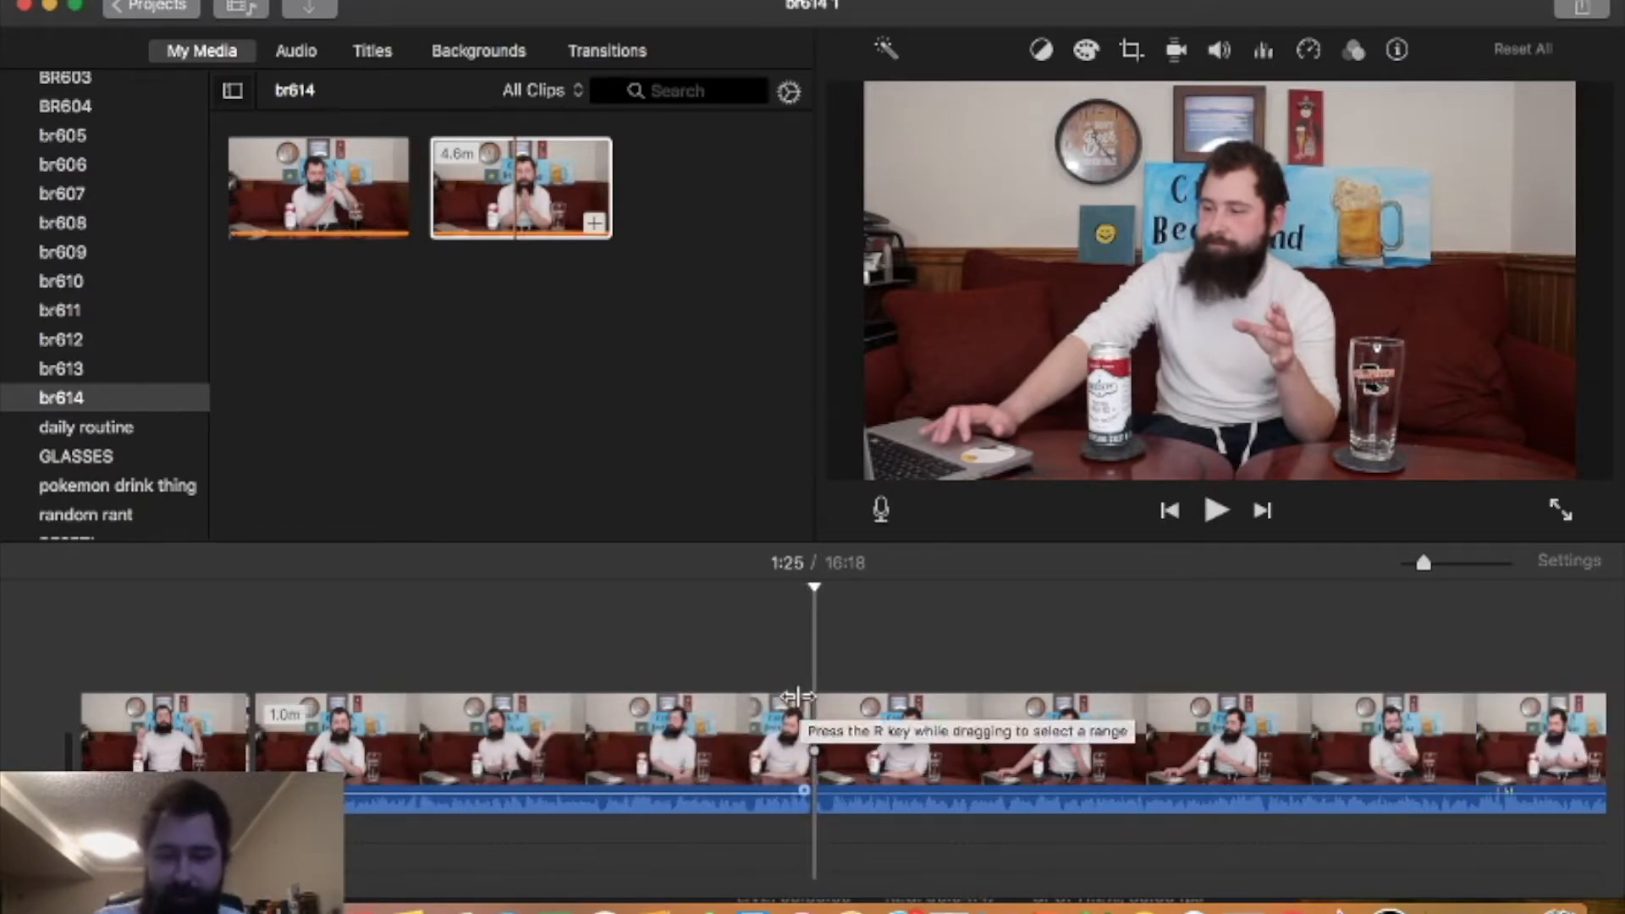
- Split the footage at about 1:27 and delete the 1.7-second segment following the 1:25 cut
key("space")
key("space")
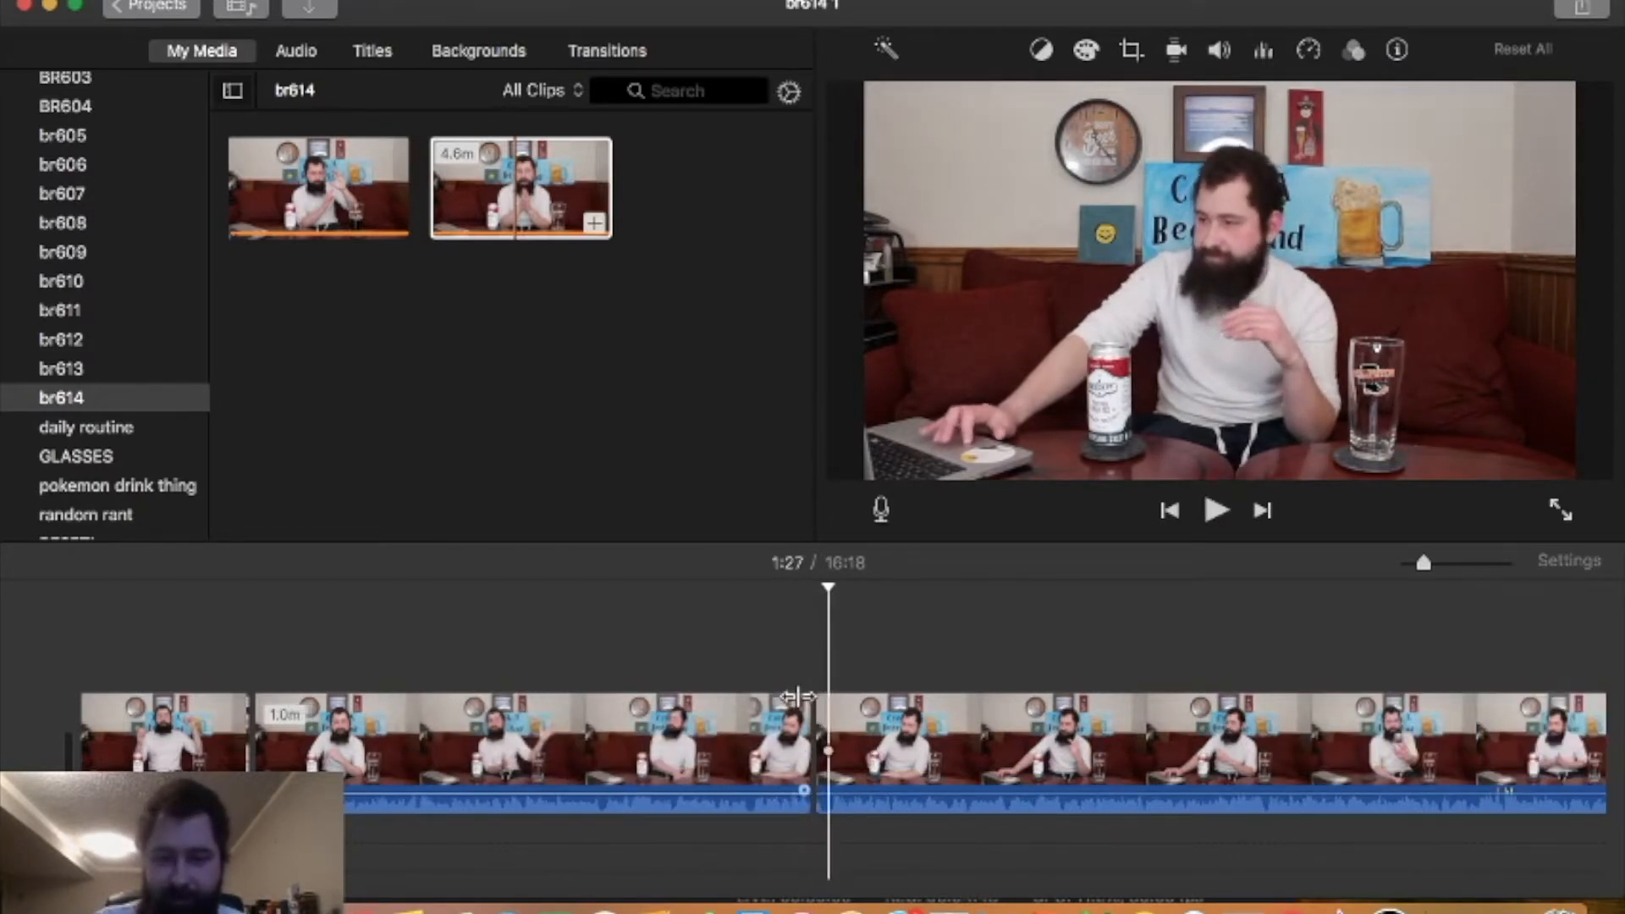
key("super+b")
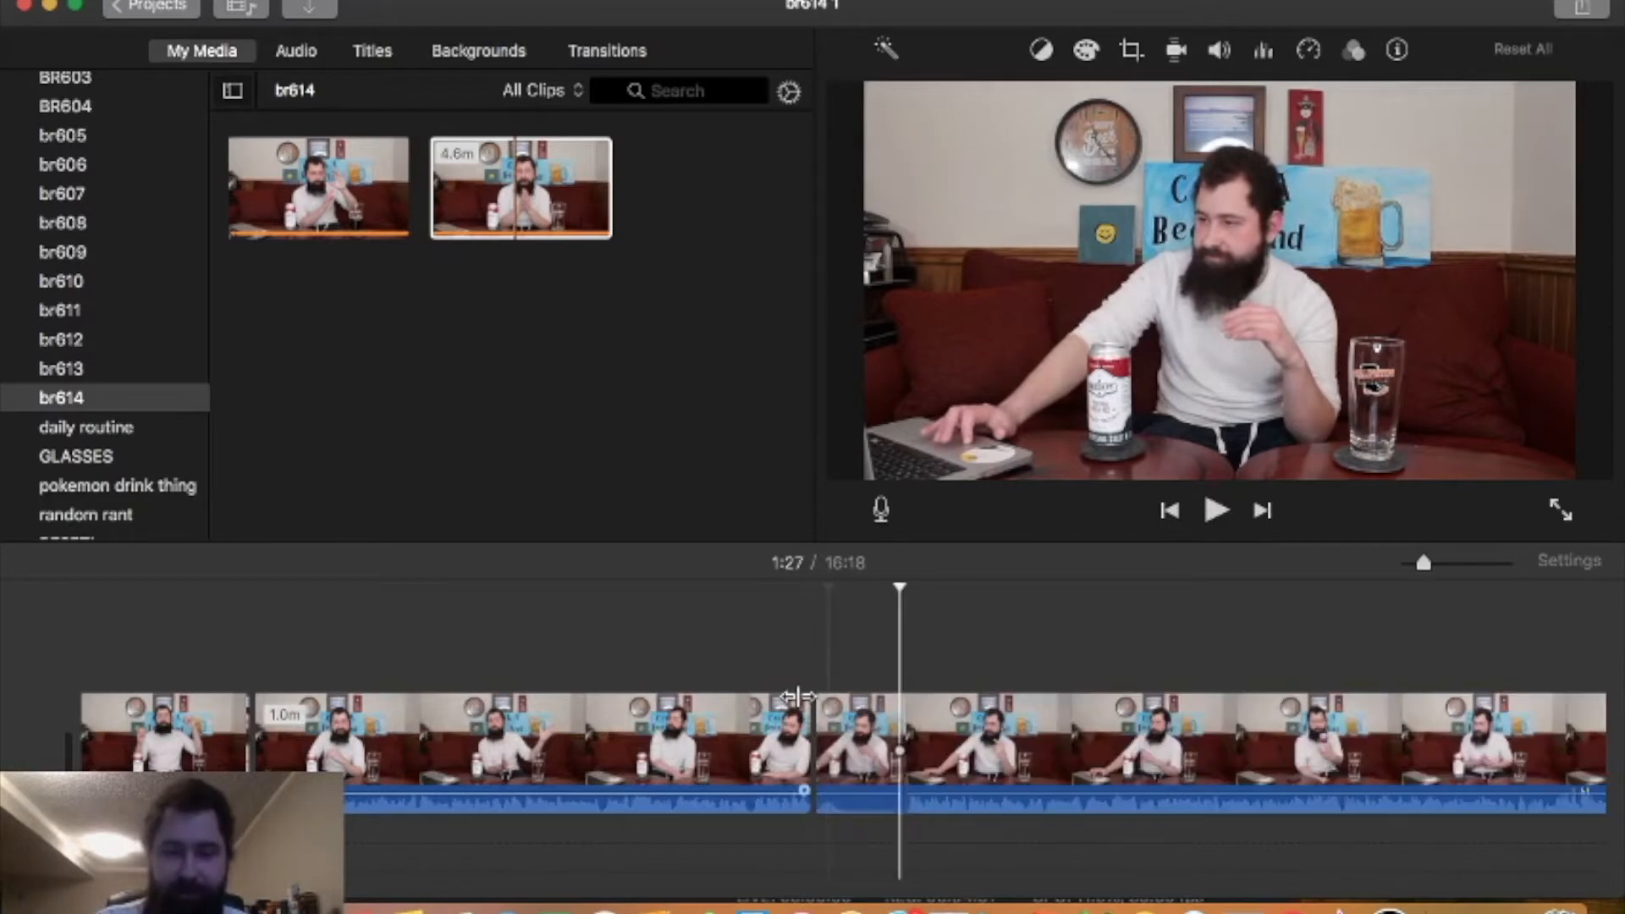
left_click(872, 737)
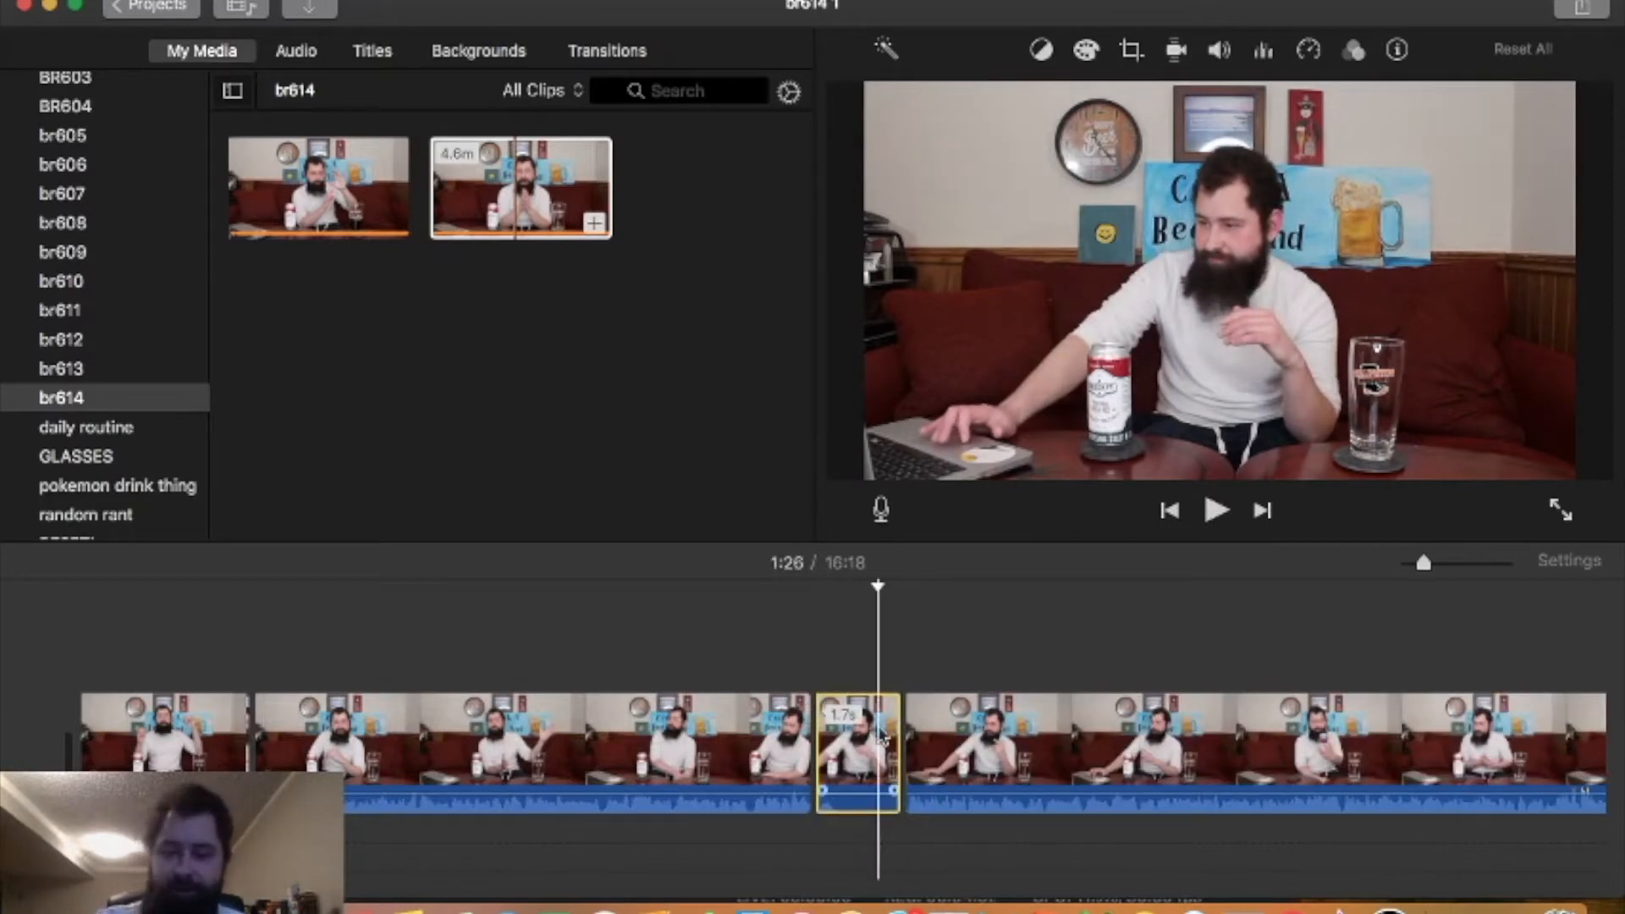
key("Delete")
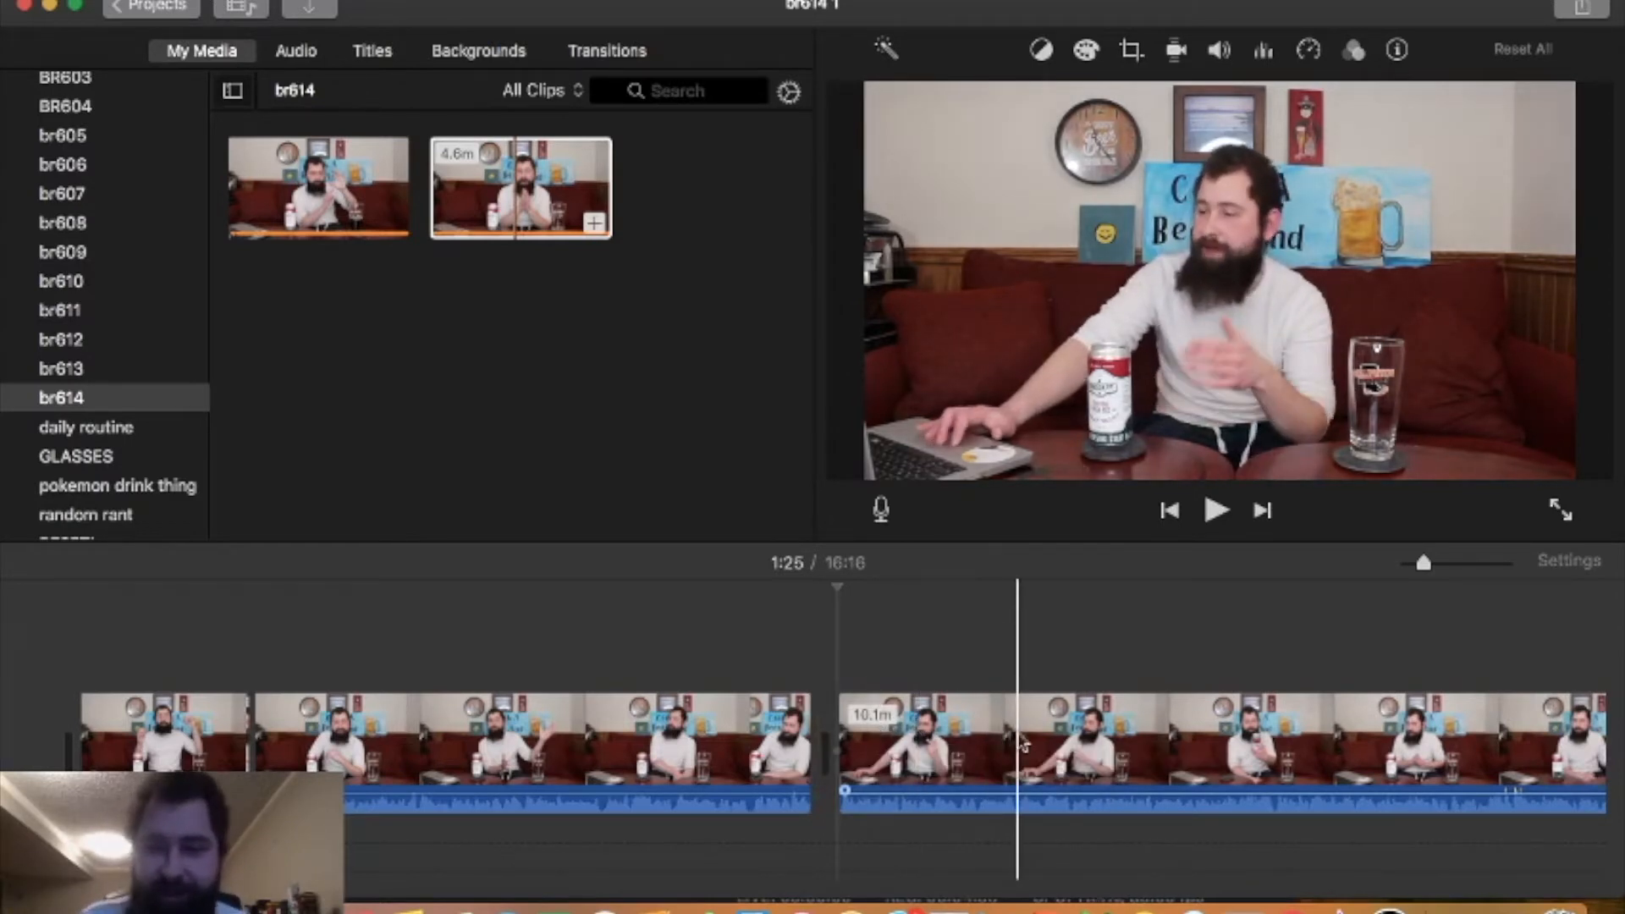
- Skim the footage after the 1:25 cut up to about 6:24, playing short passages to check for sections that need cutting
scroll(1024, 743, "right", 2)
scroll(1028, 745, "right", 2)
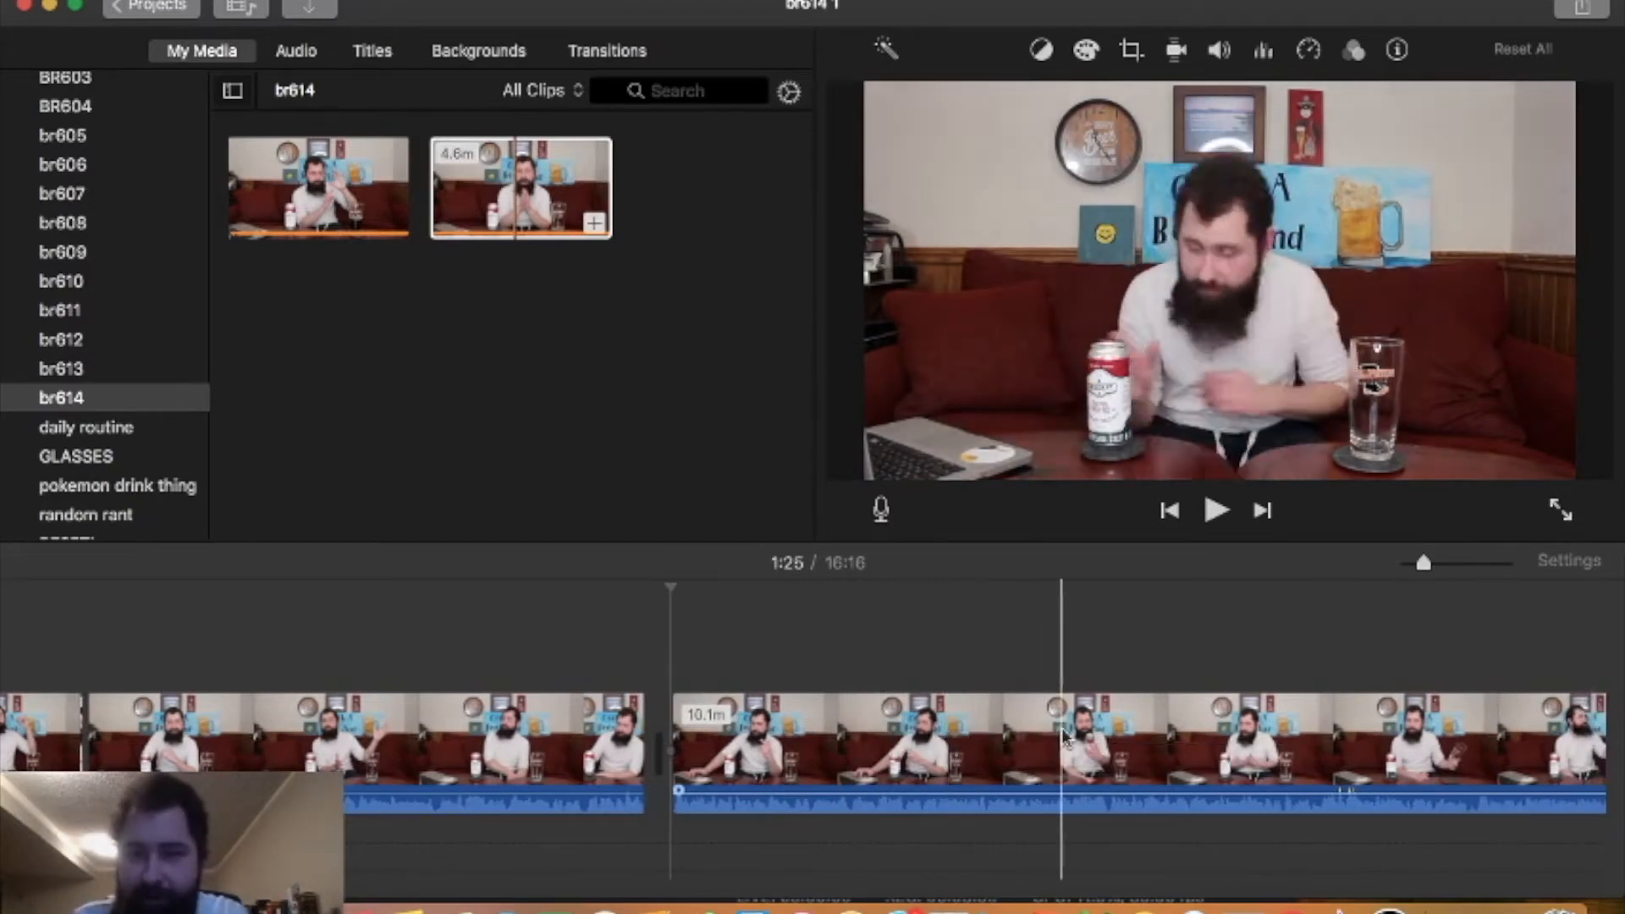
key("space")
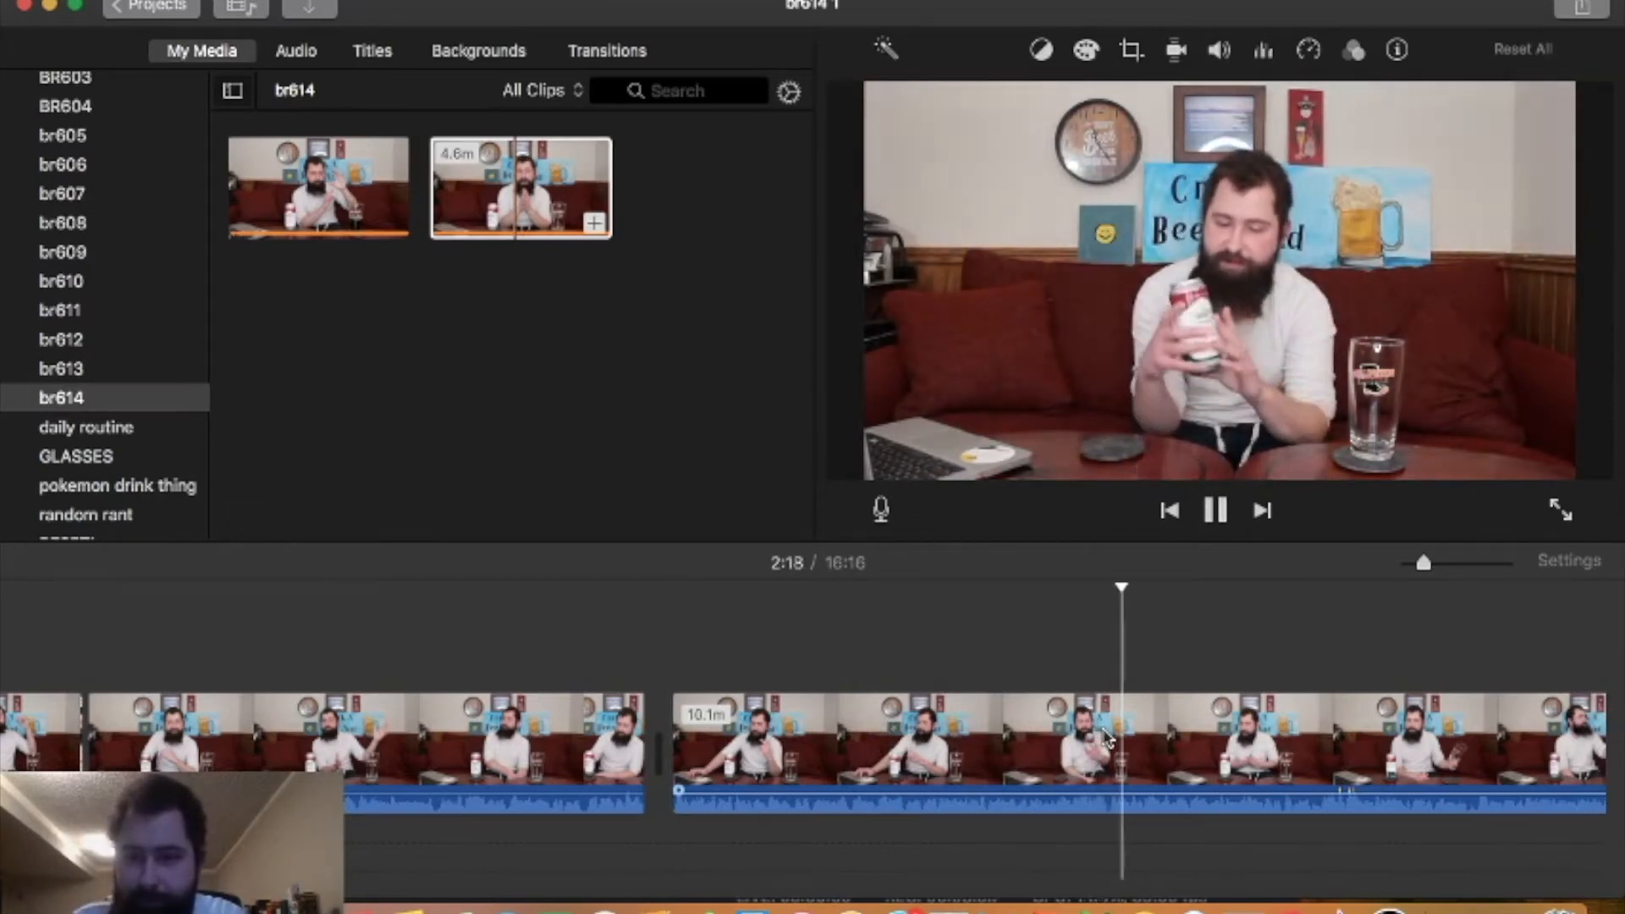
key("space")
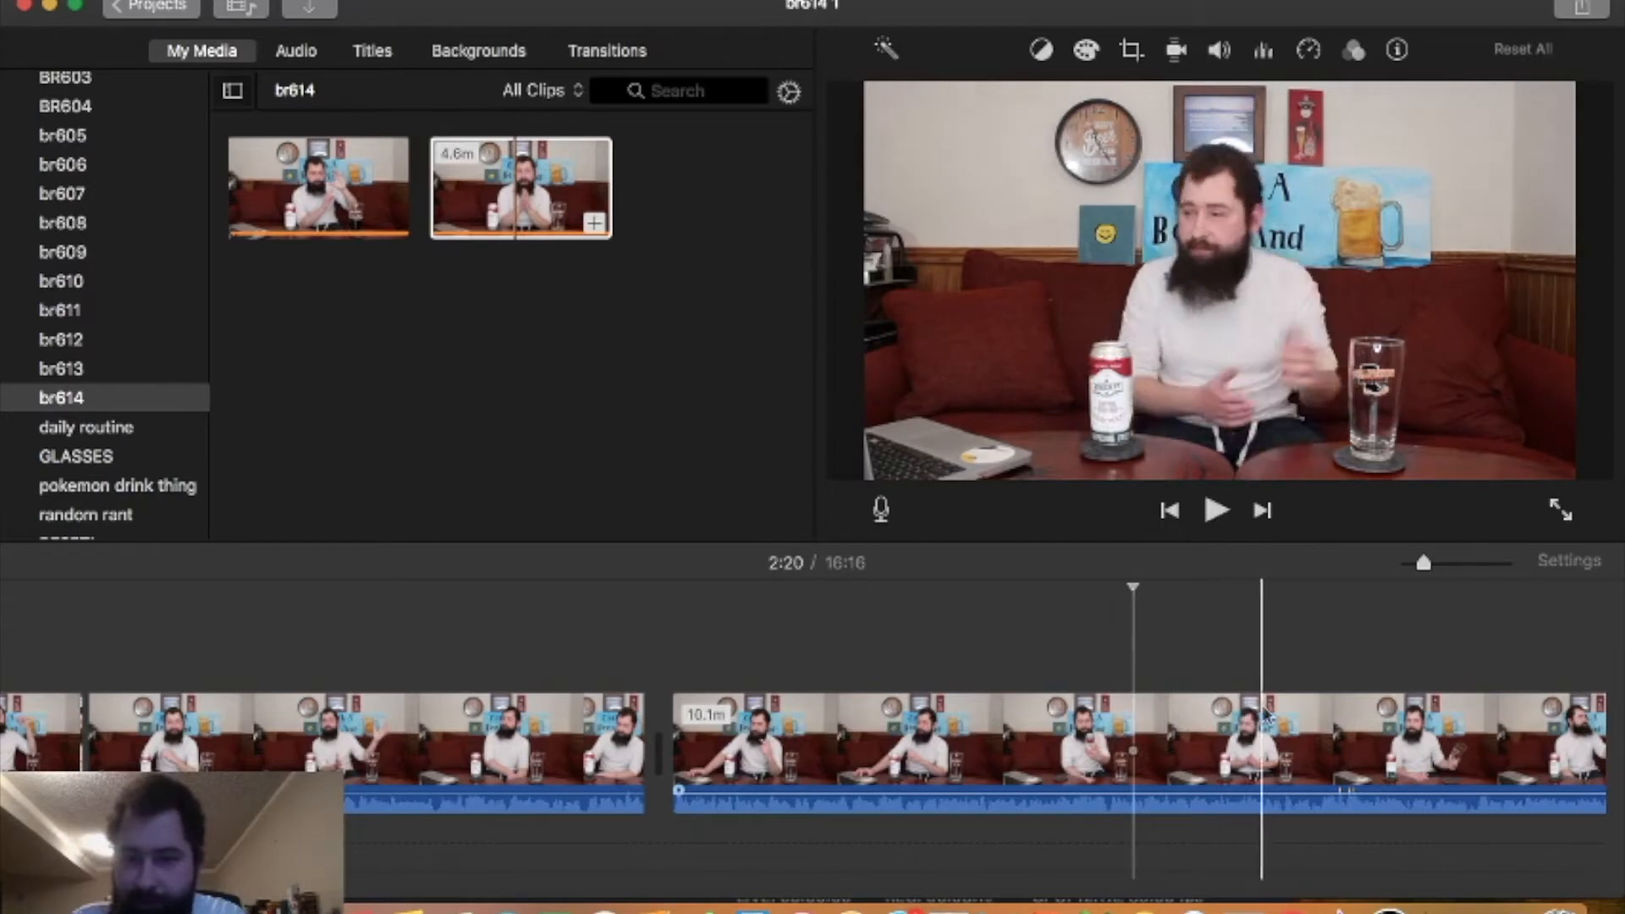
key("space")
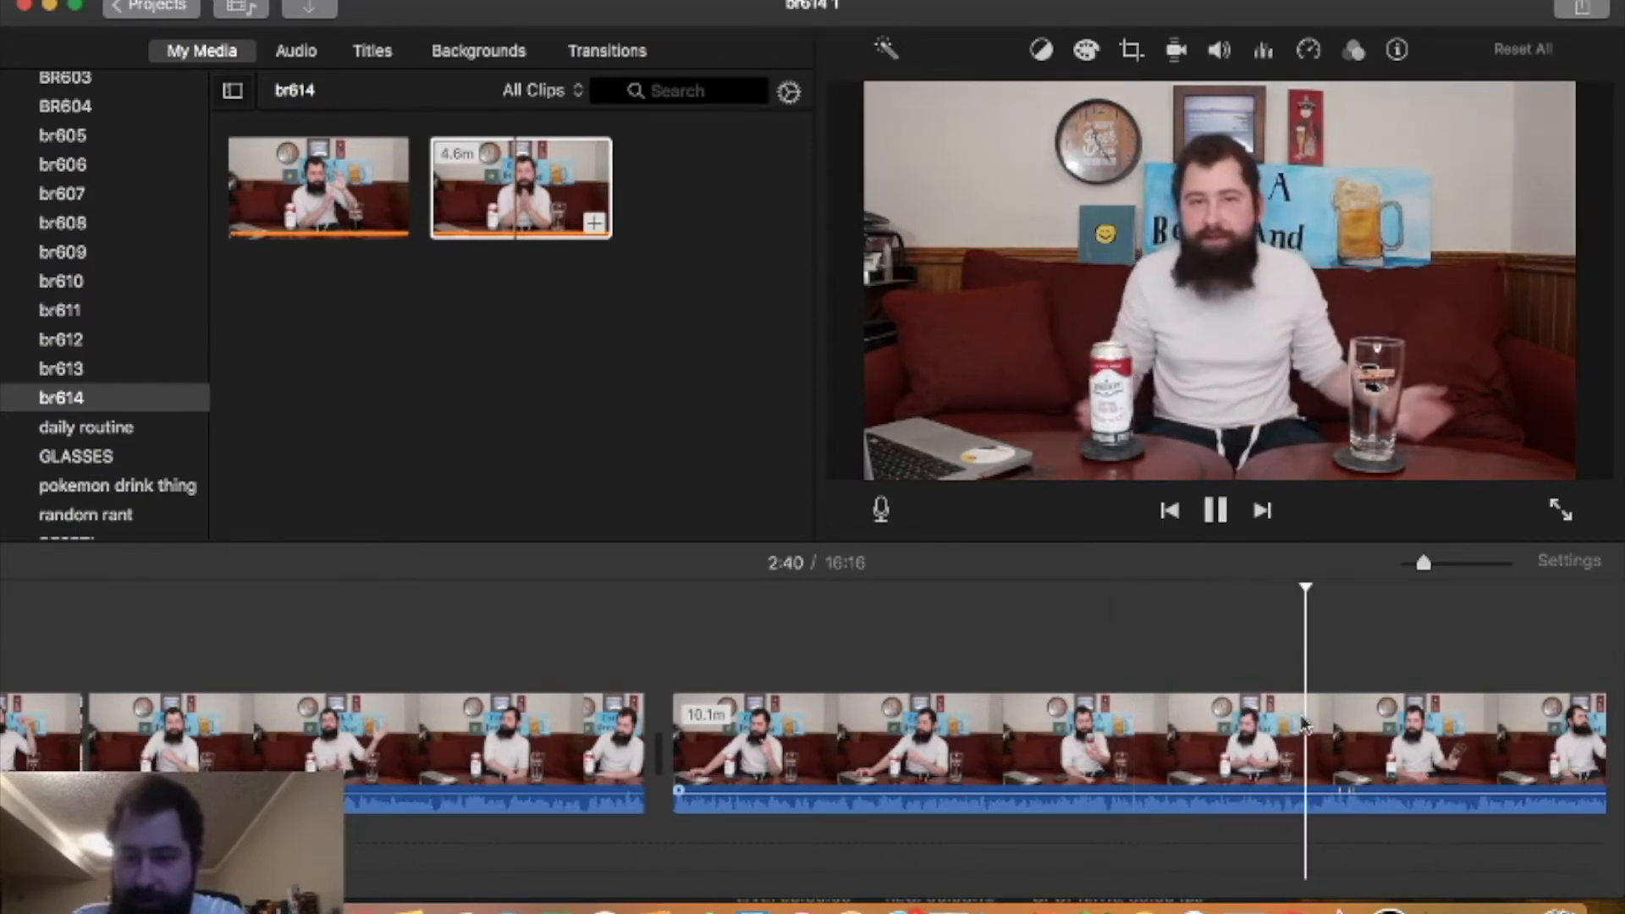
key("space")
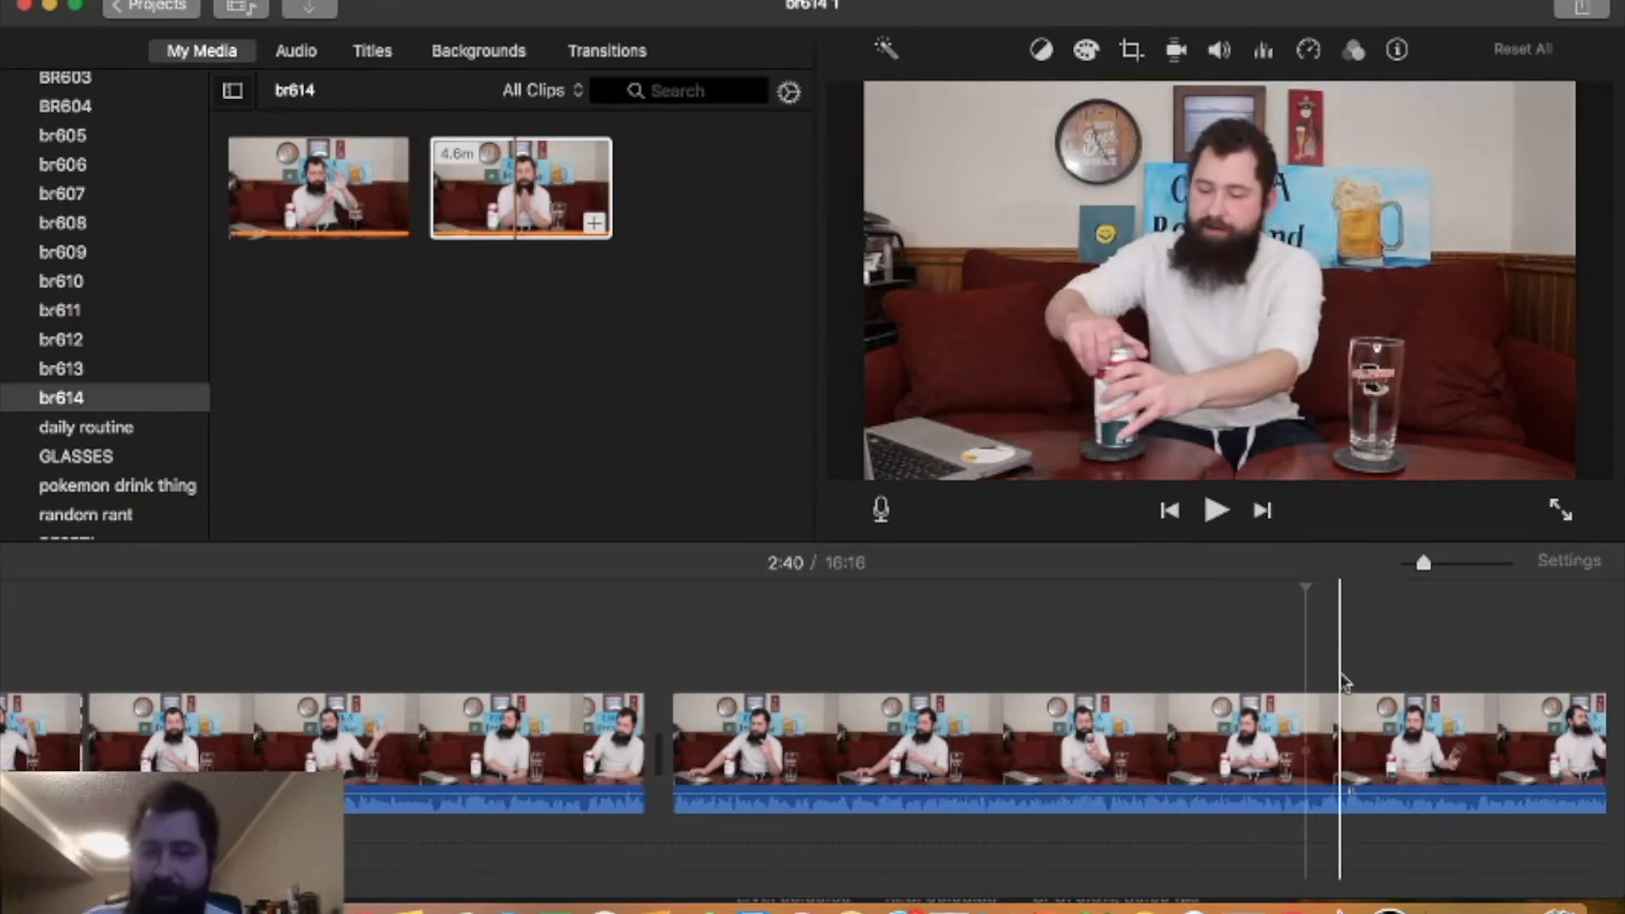
scroll(1354, 686, "right", 10)
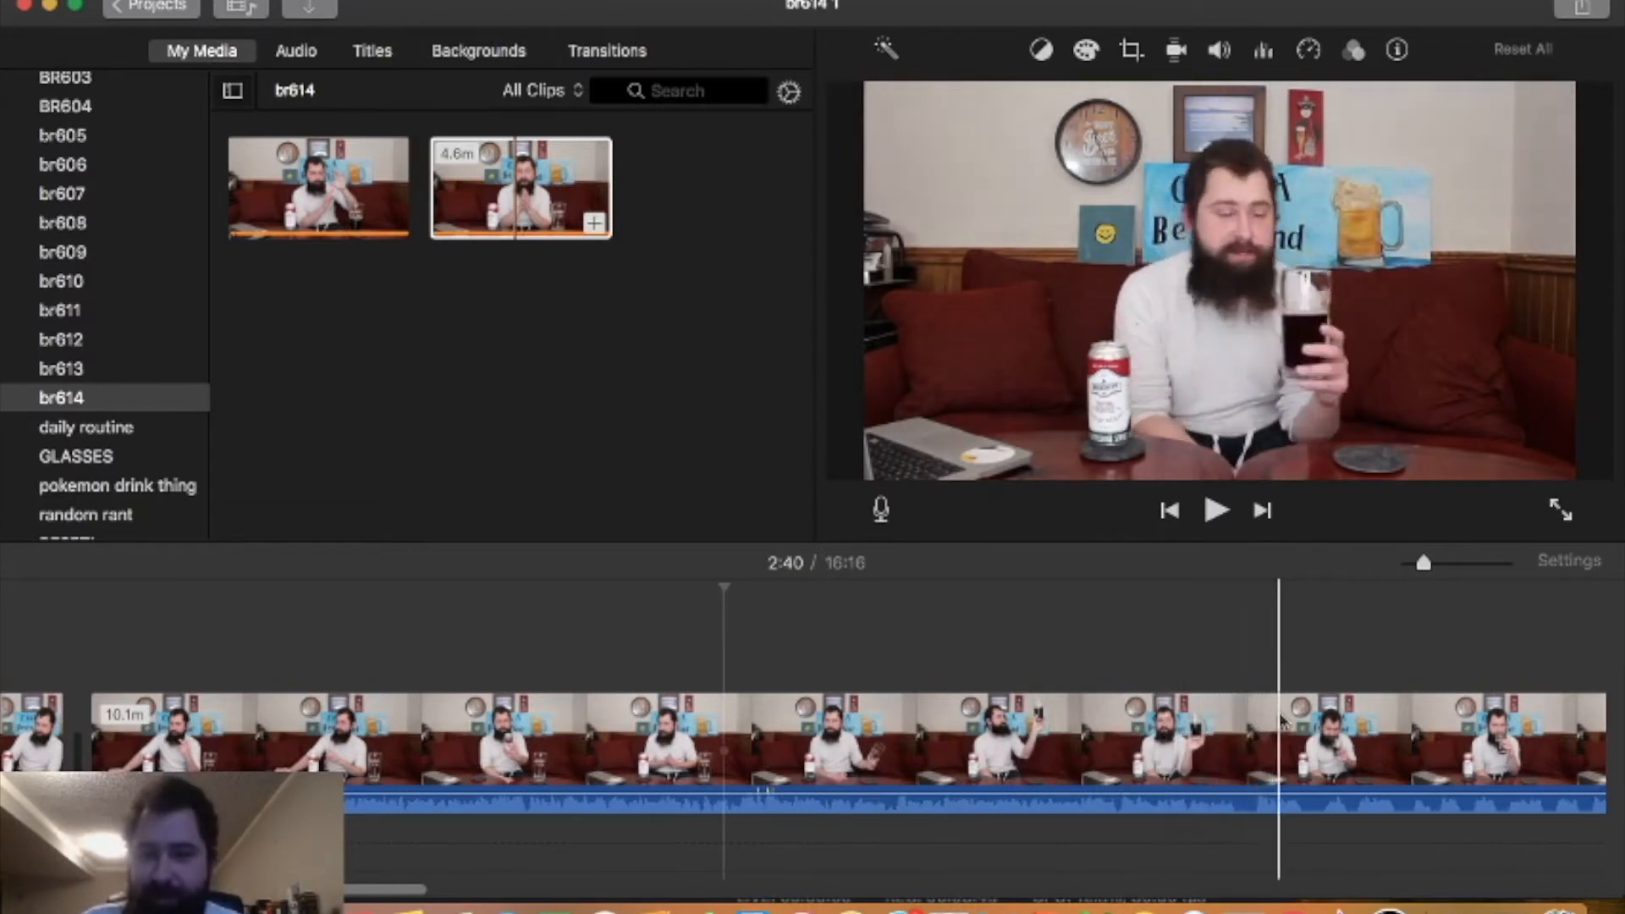
scroll(965, 737, "right", 6)
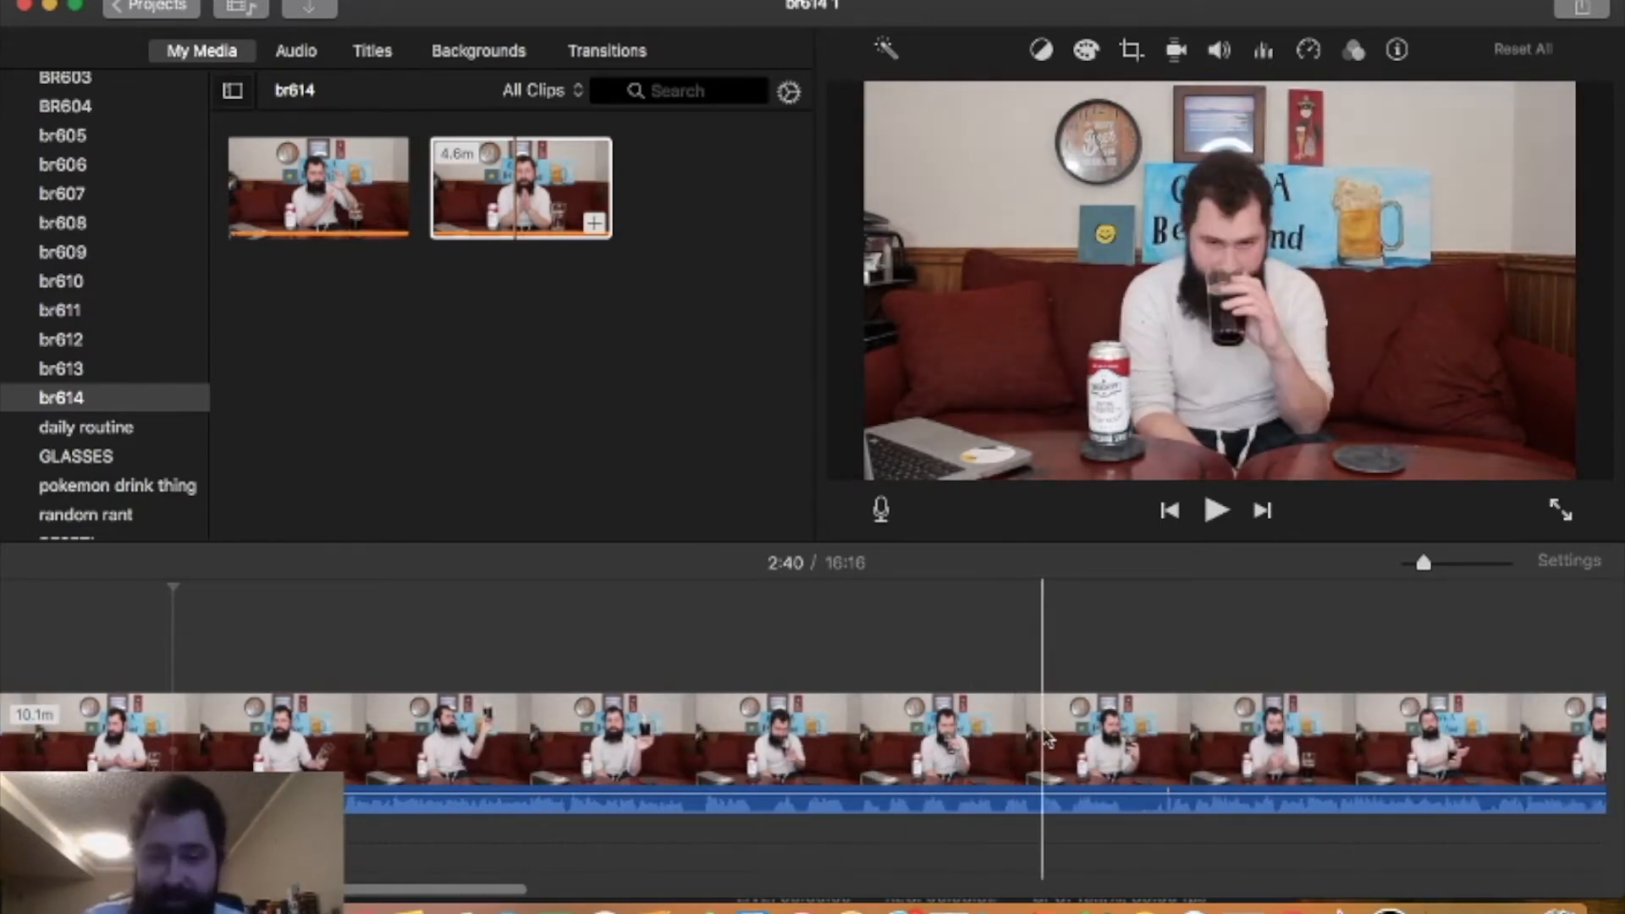
key("space")
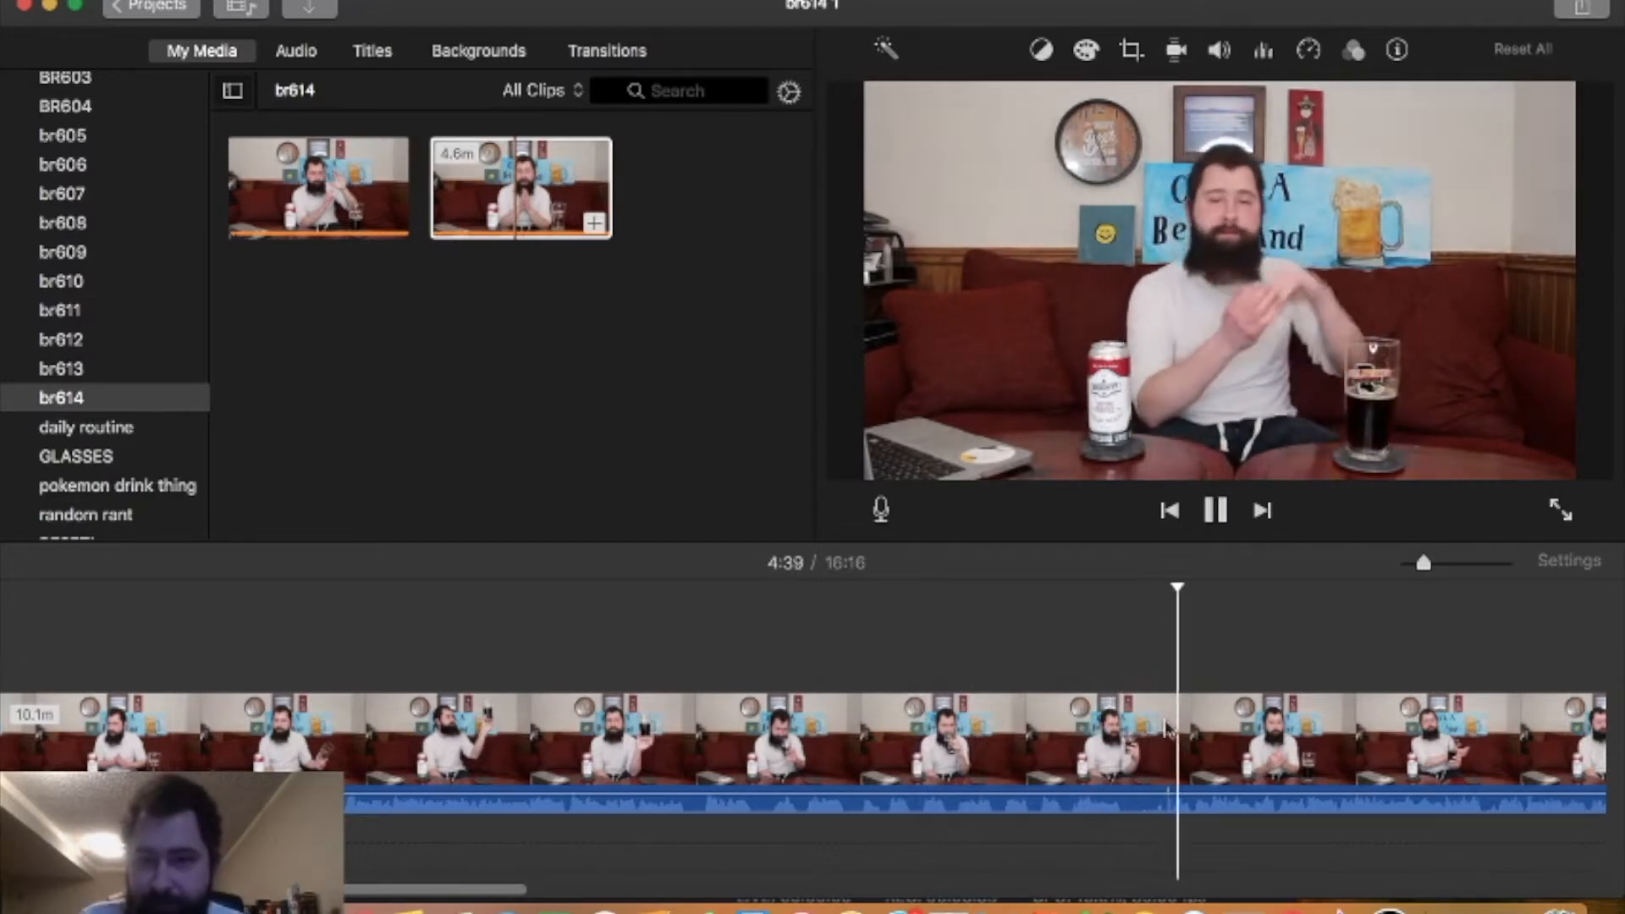
key("space")
scroll(854, 736, "right", 5)
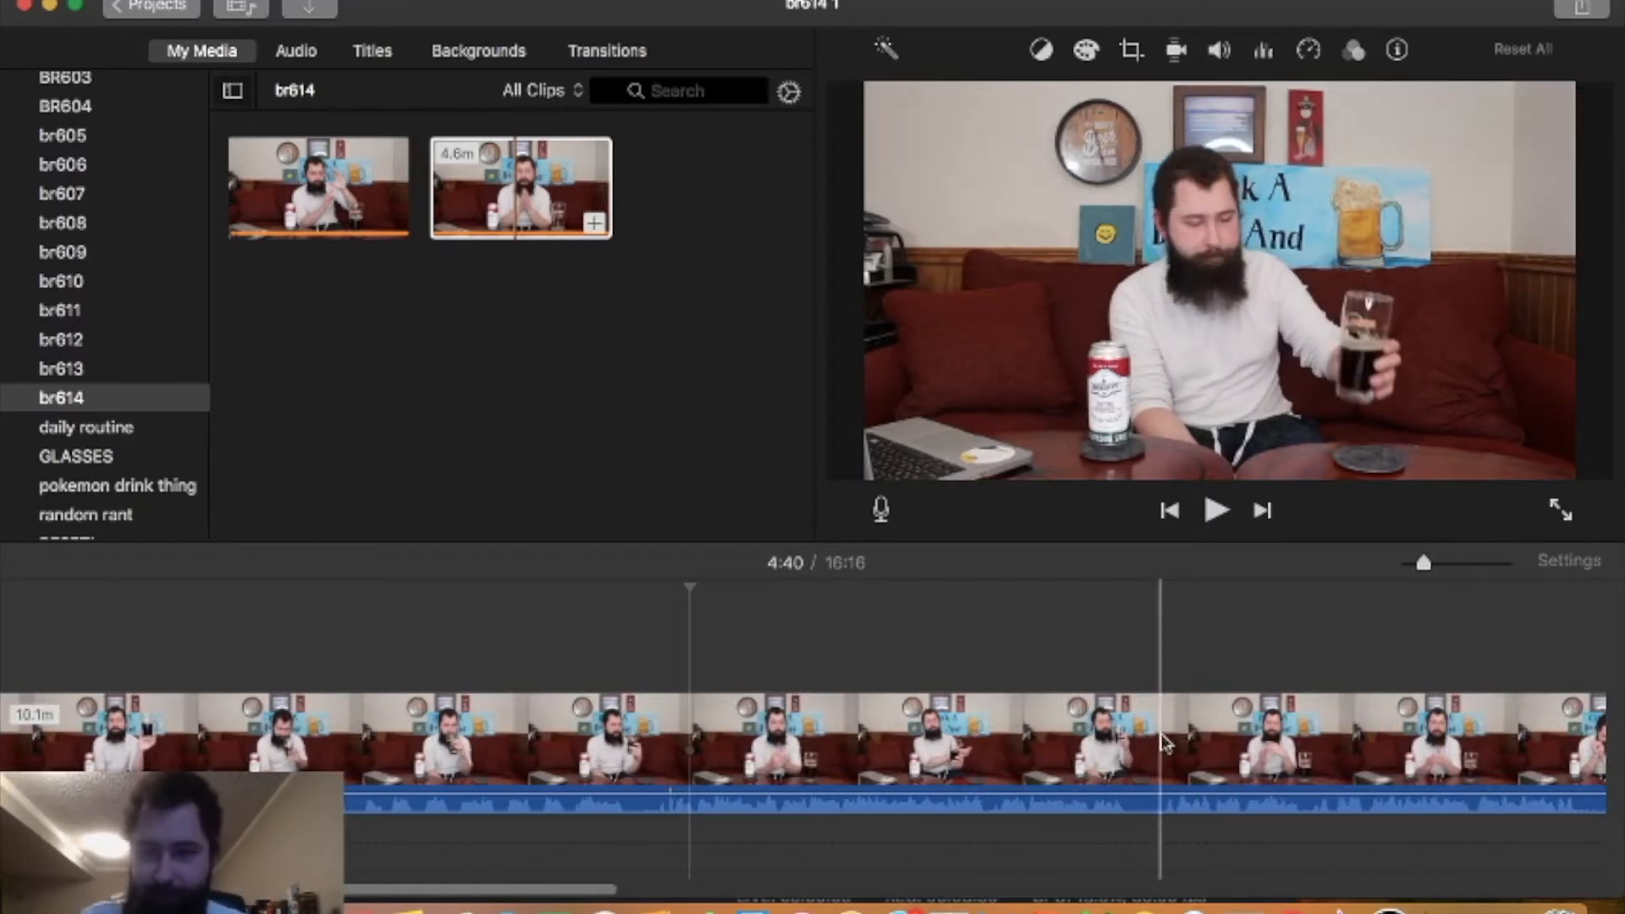
key("space")
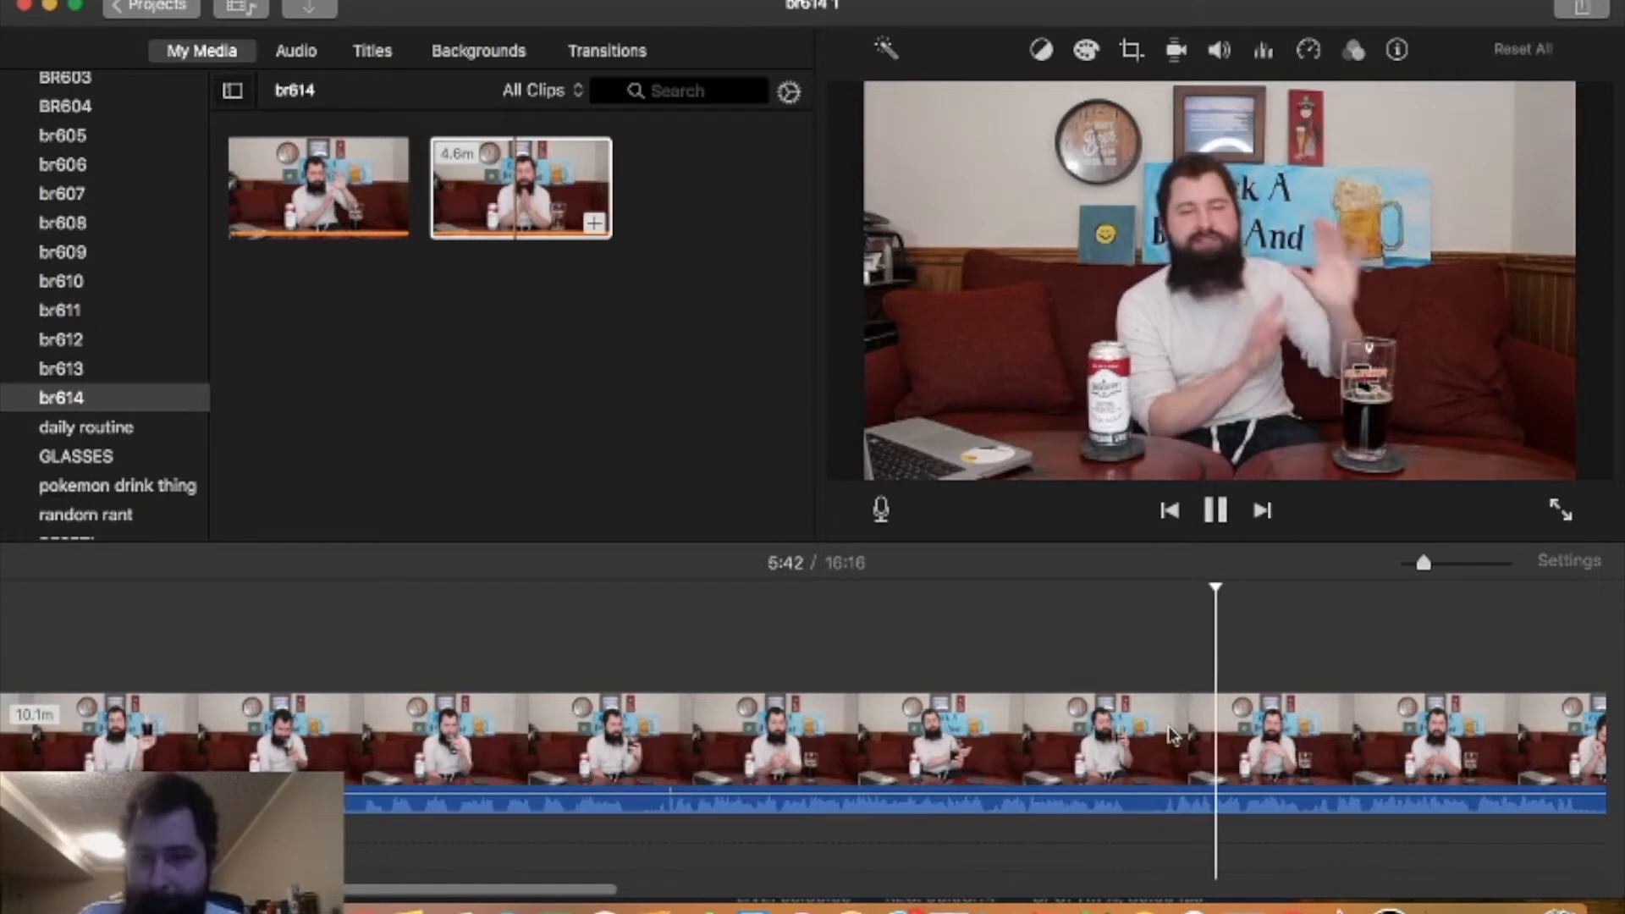
key("space")
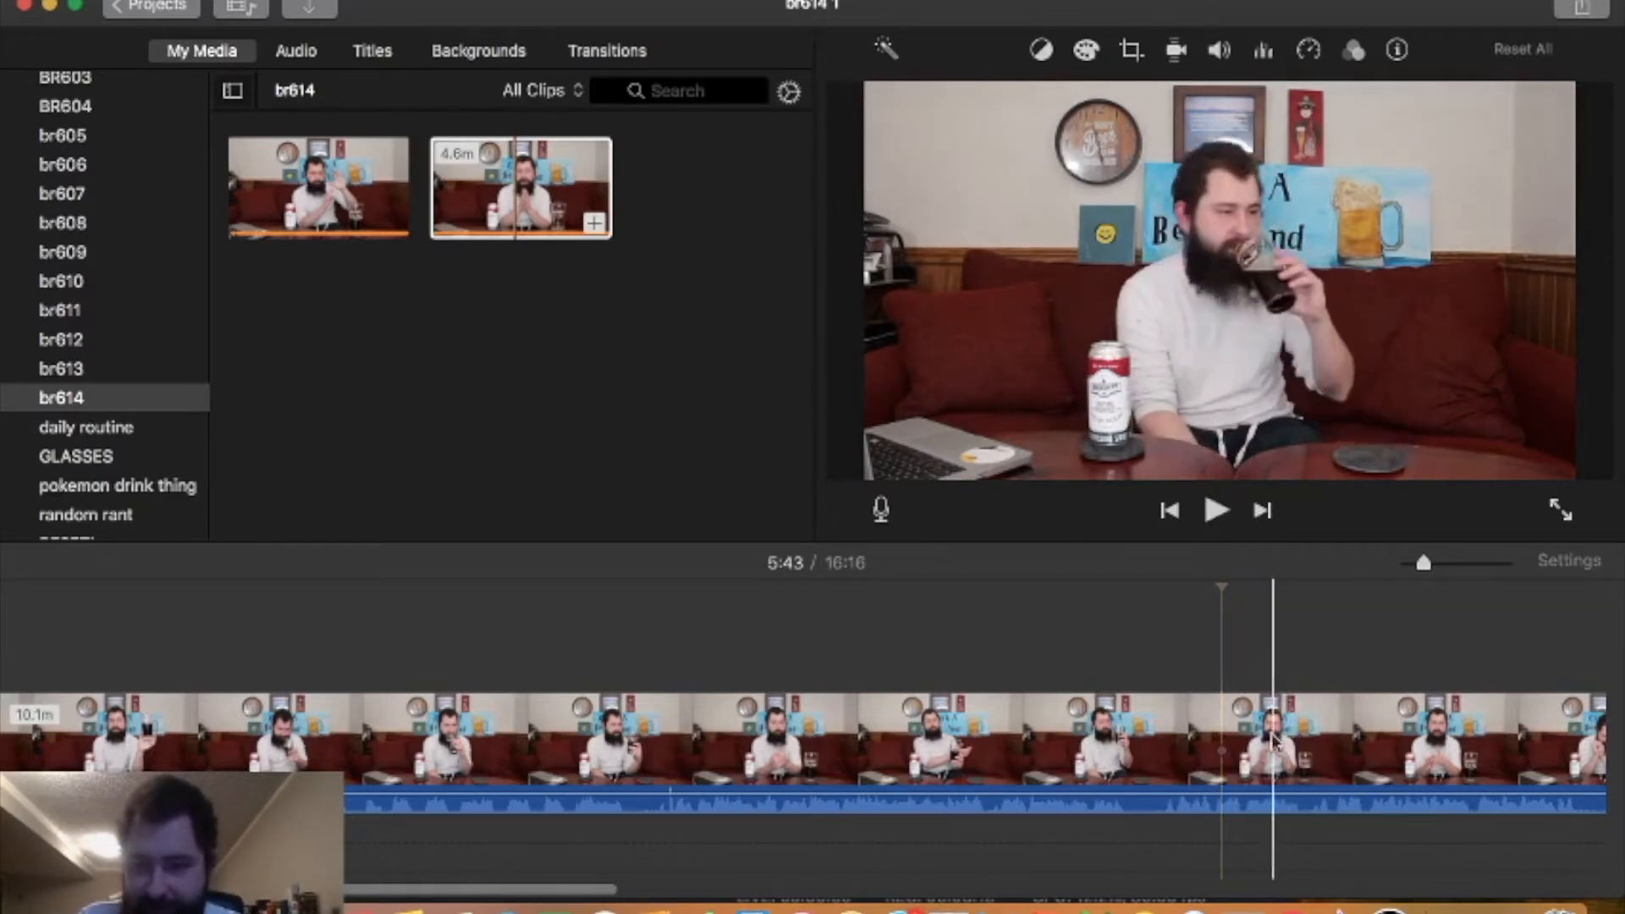
key("space")
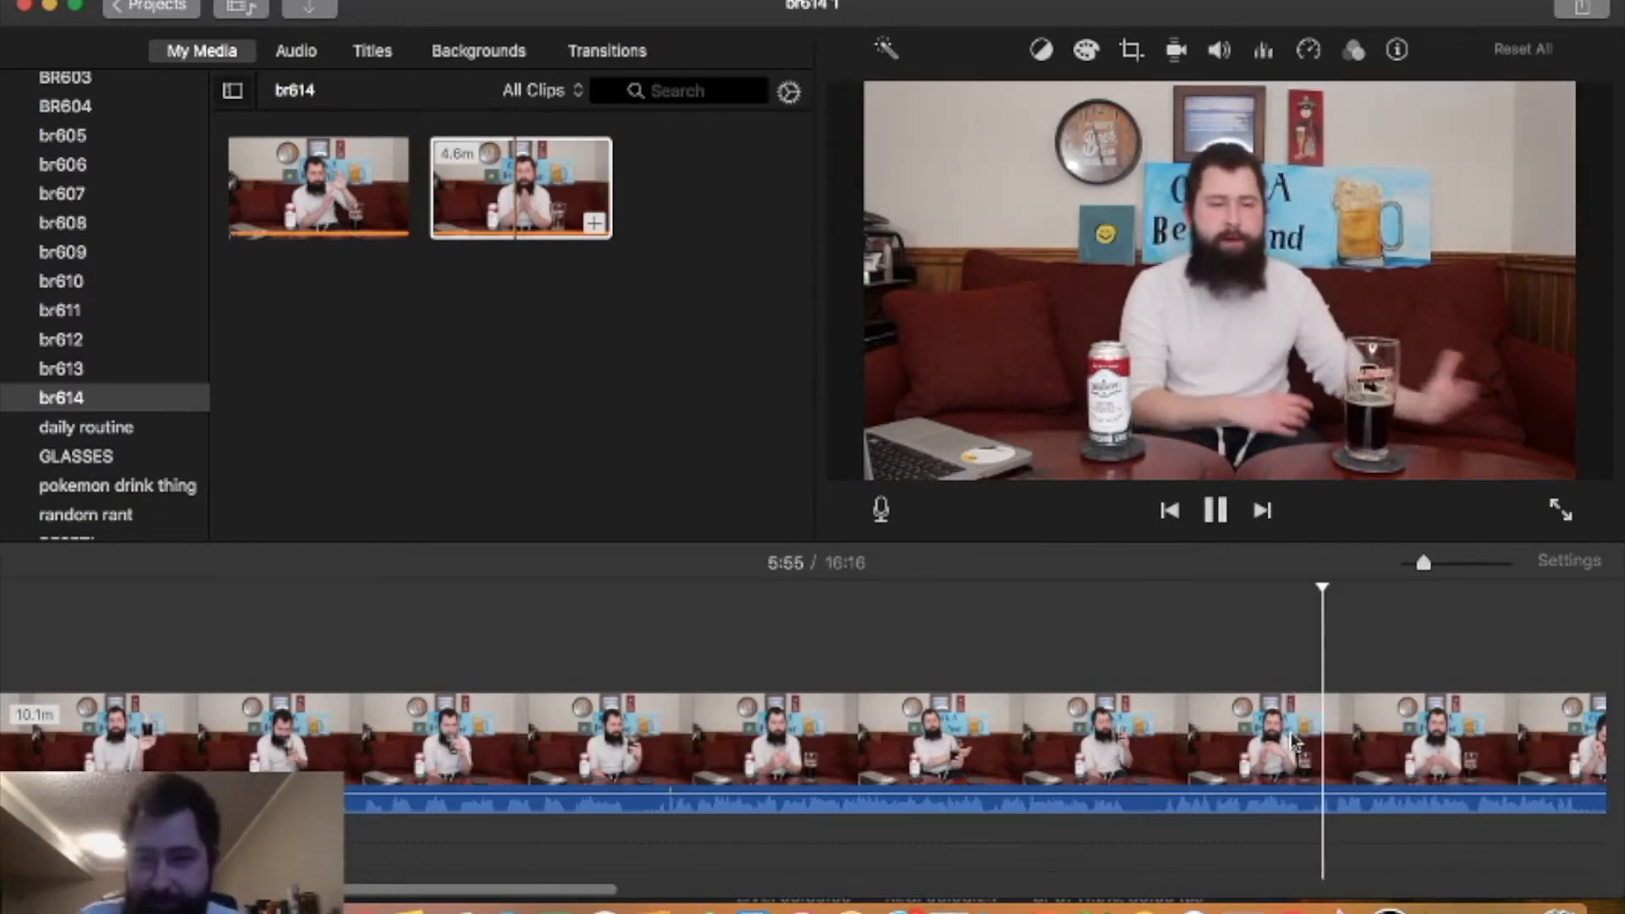
key("space")
- Locate the start of the pause near 6:24 and split the footage at about 6:22
scroll(1288, 742, "right", 5)
scroll(1289, 742, "right", 5)
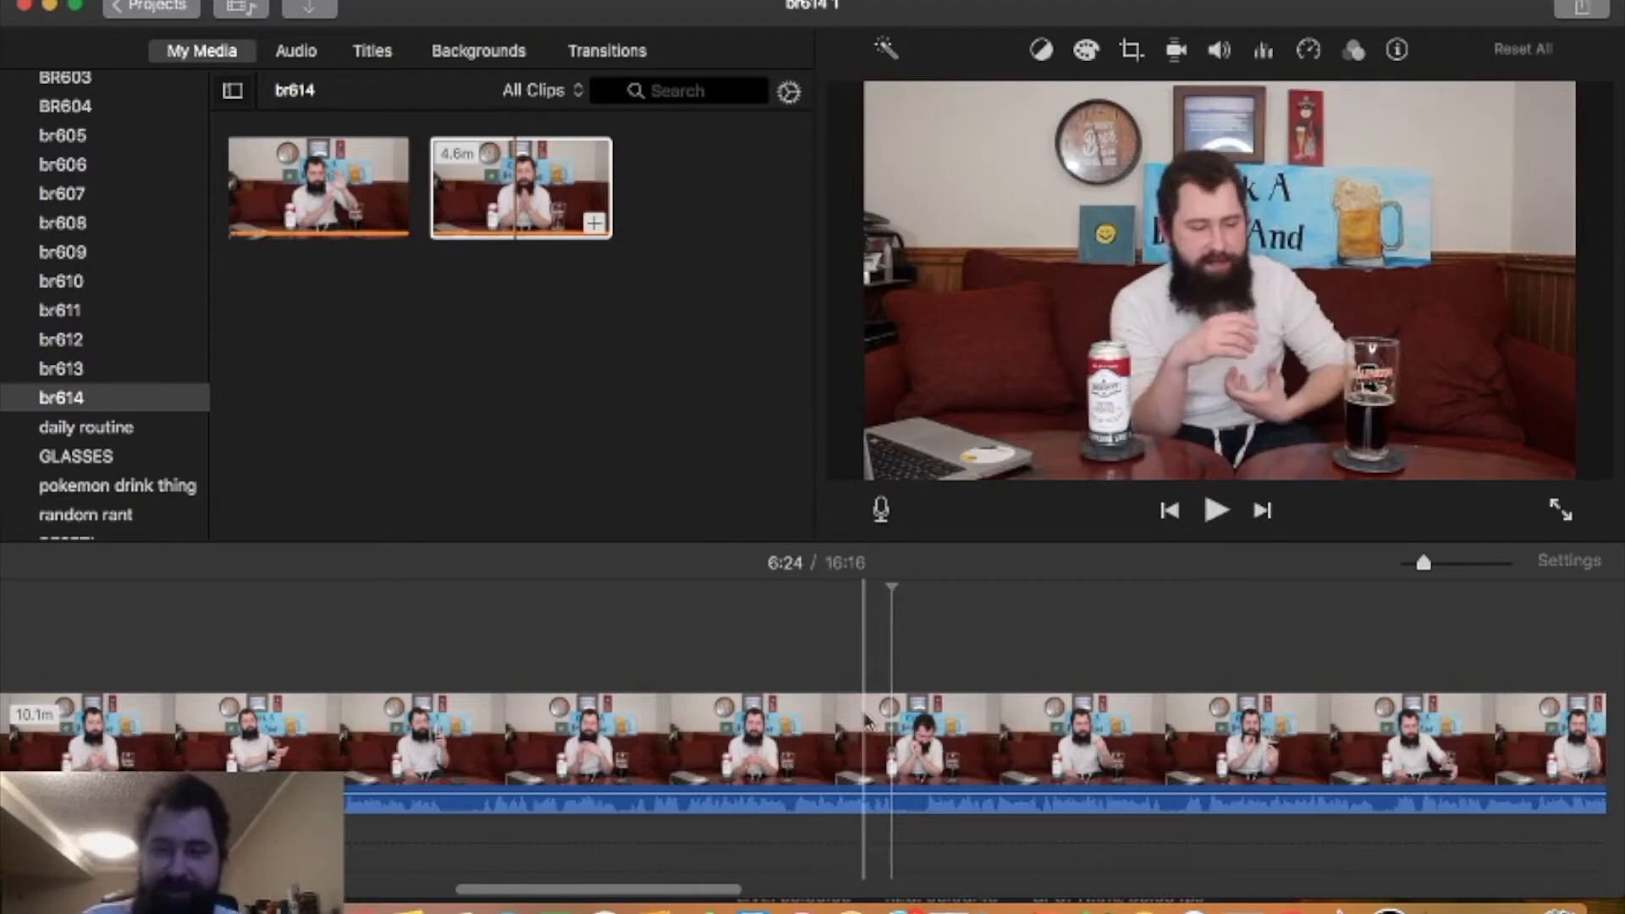
key("space")
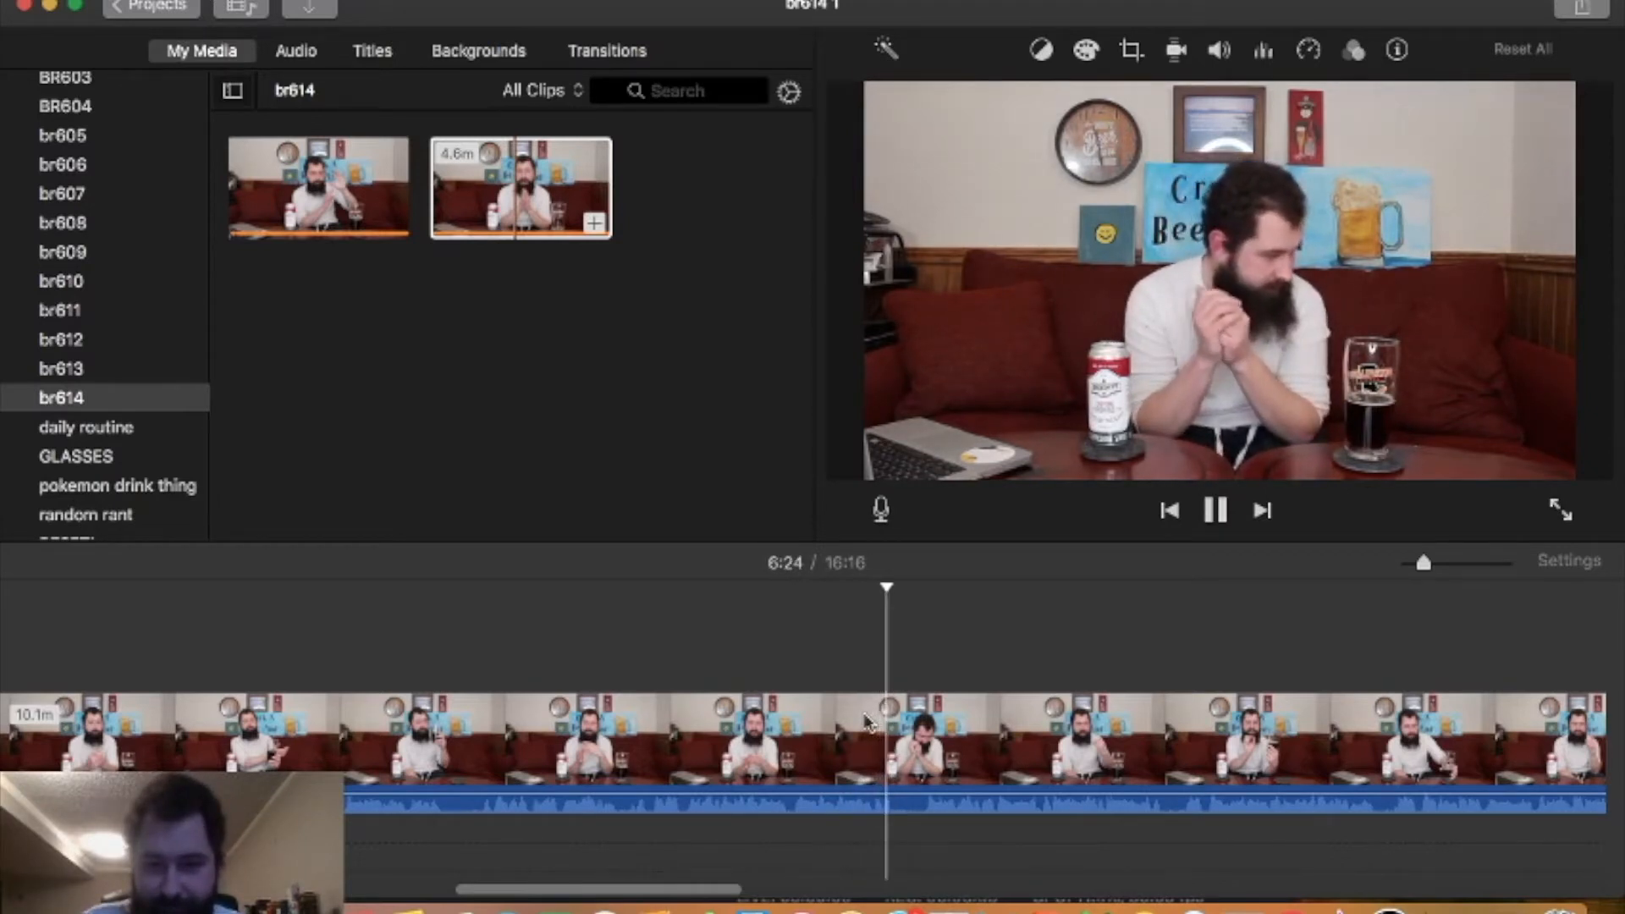
key("space")
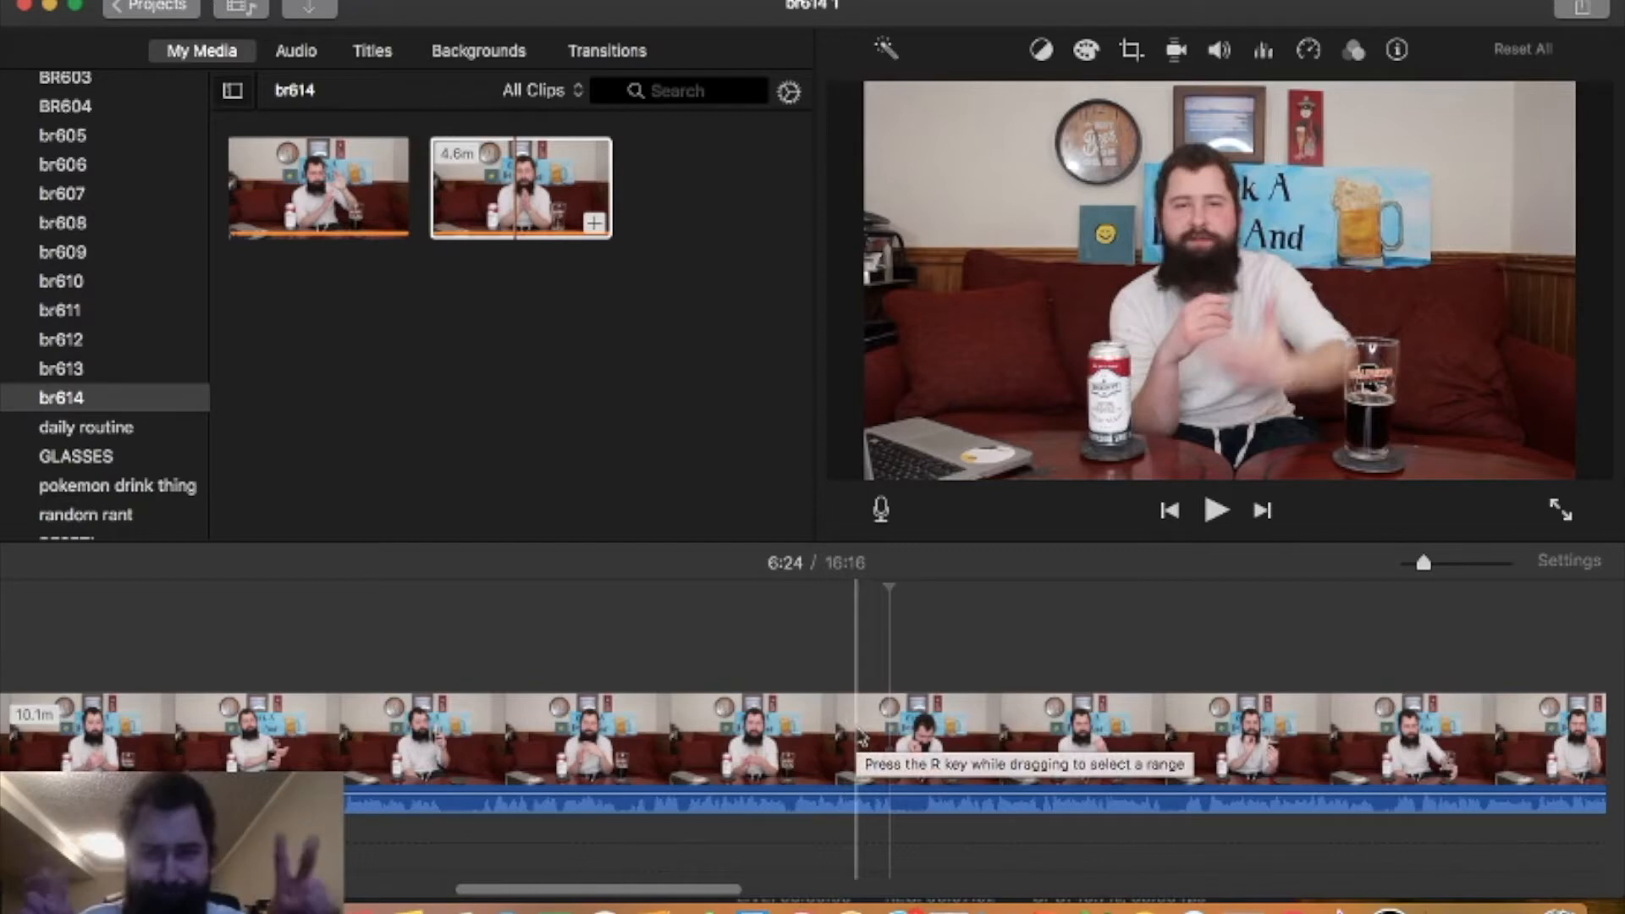
key("space")
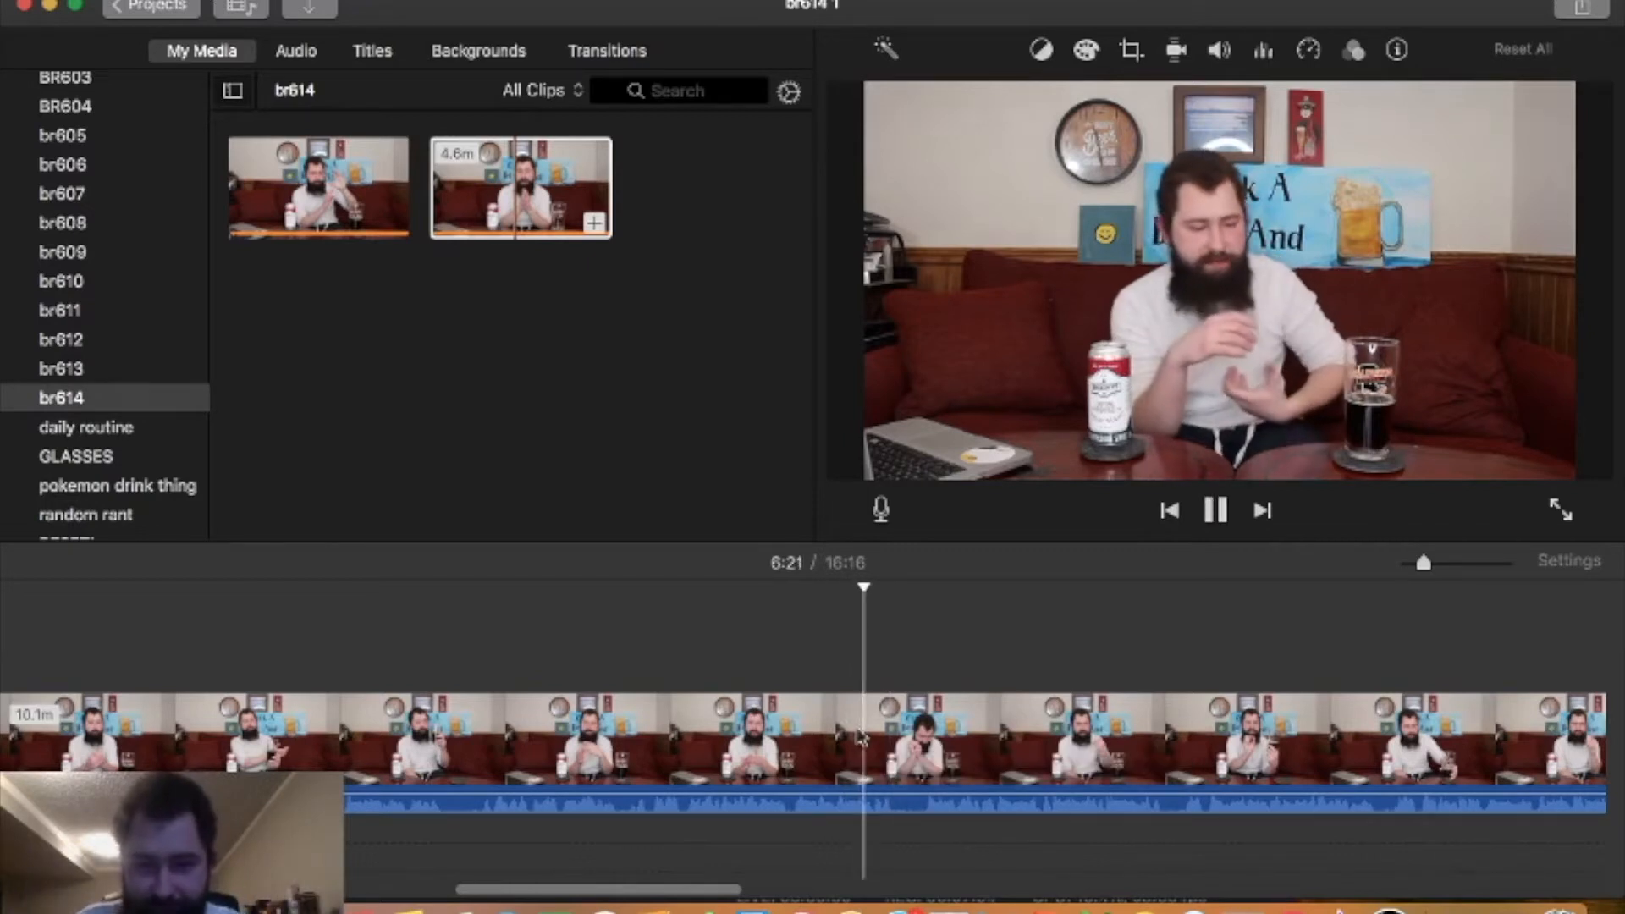
key("space")
key("super+b")
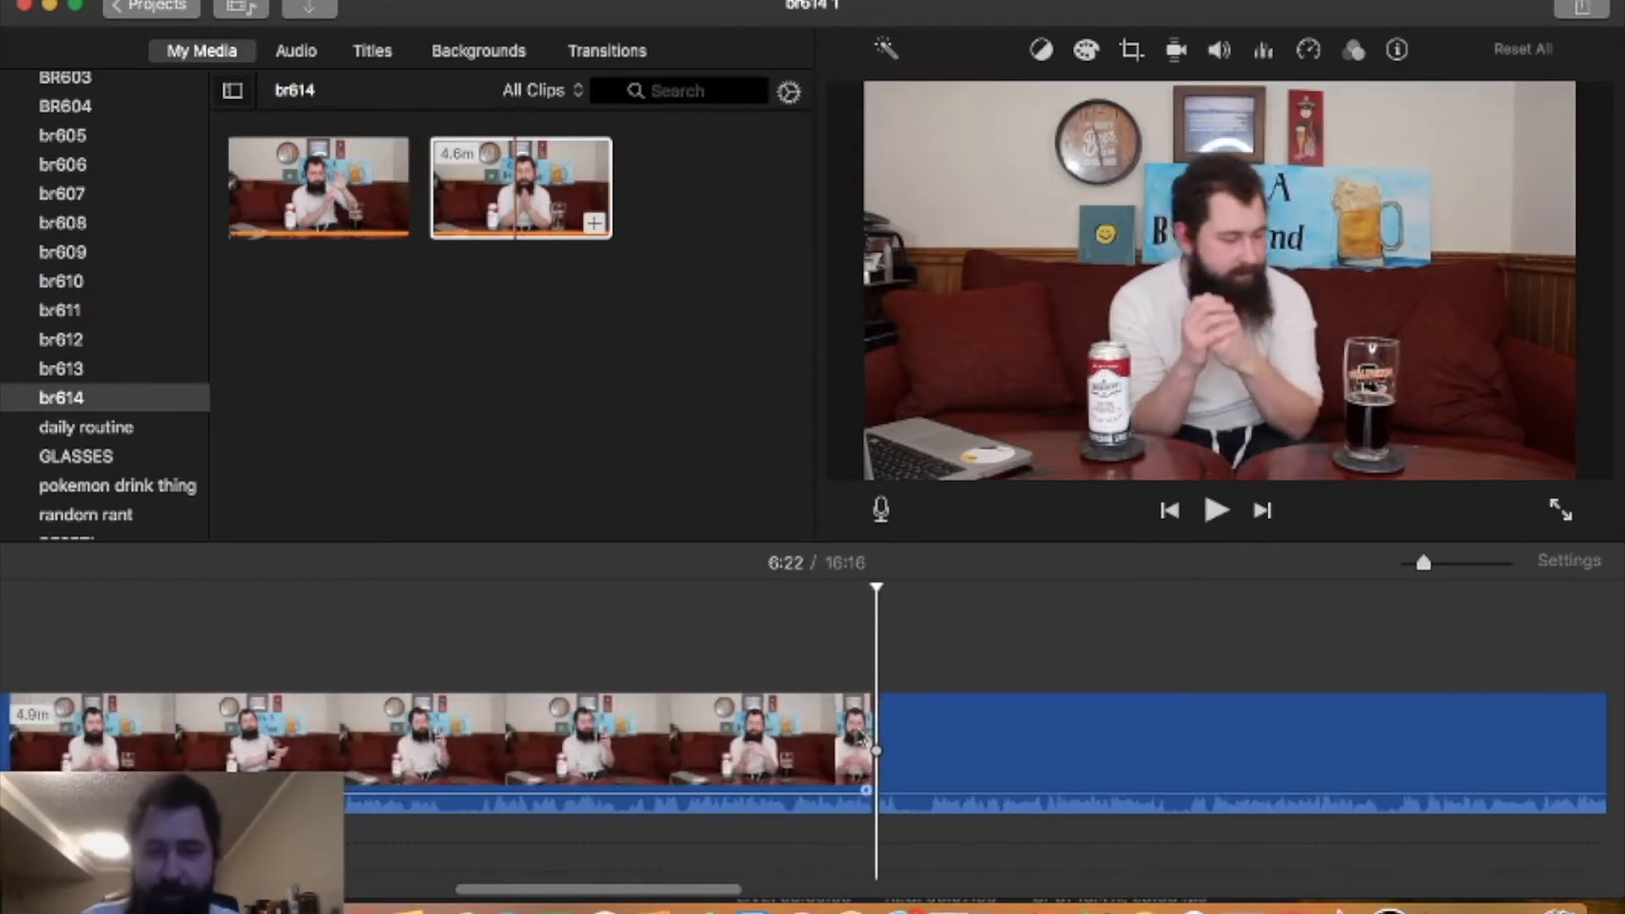
- Split the footage at about 6:28 and delete the 6.3-second segment following the 6:22 cut
key("space")
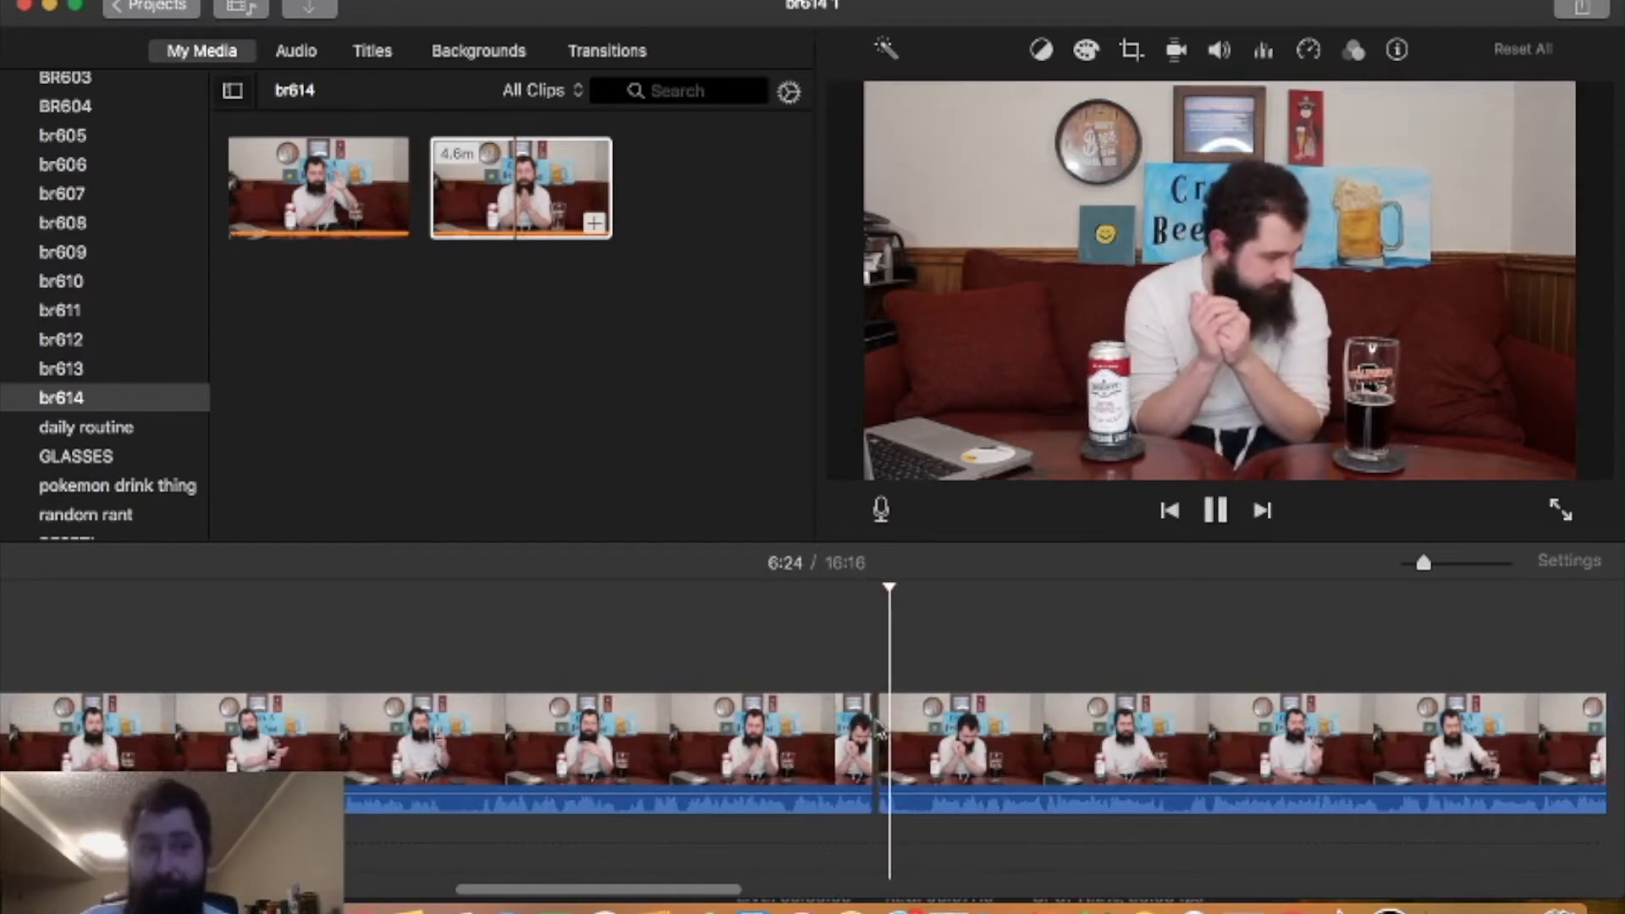
key("space")
key("space")
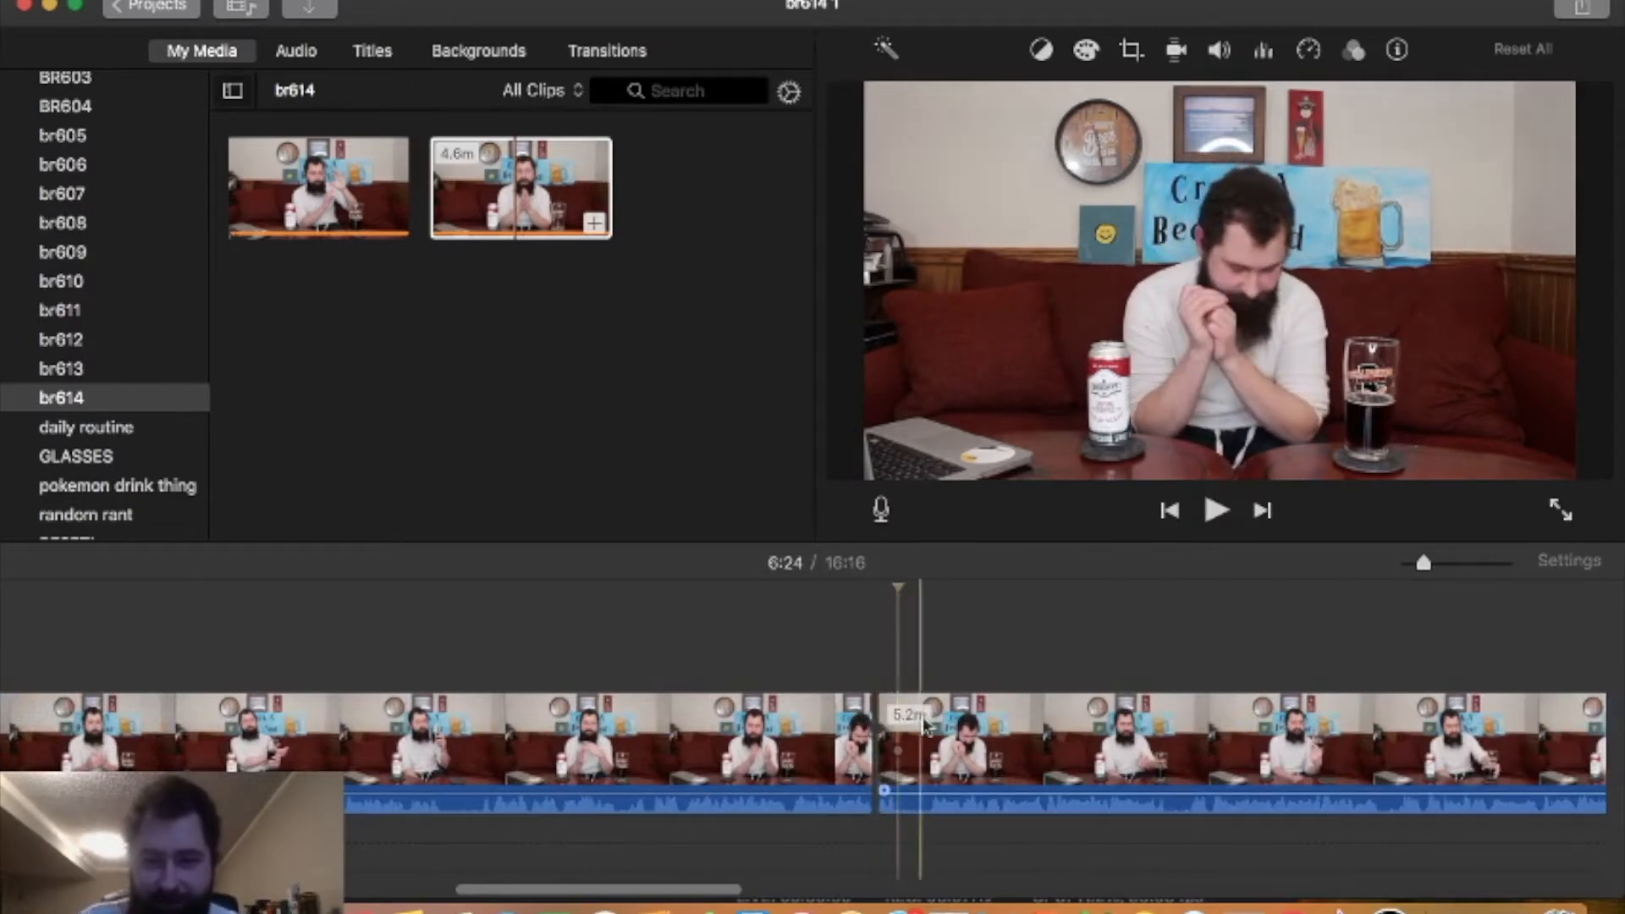
key("space")
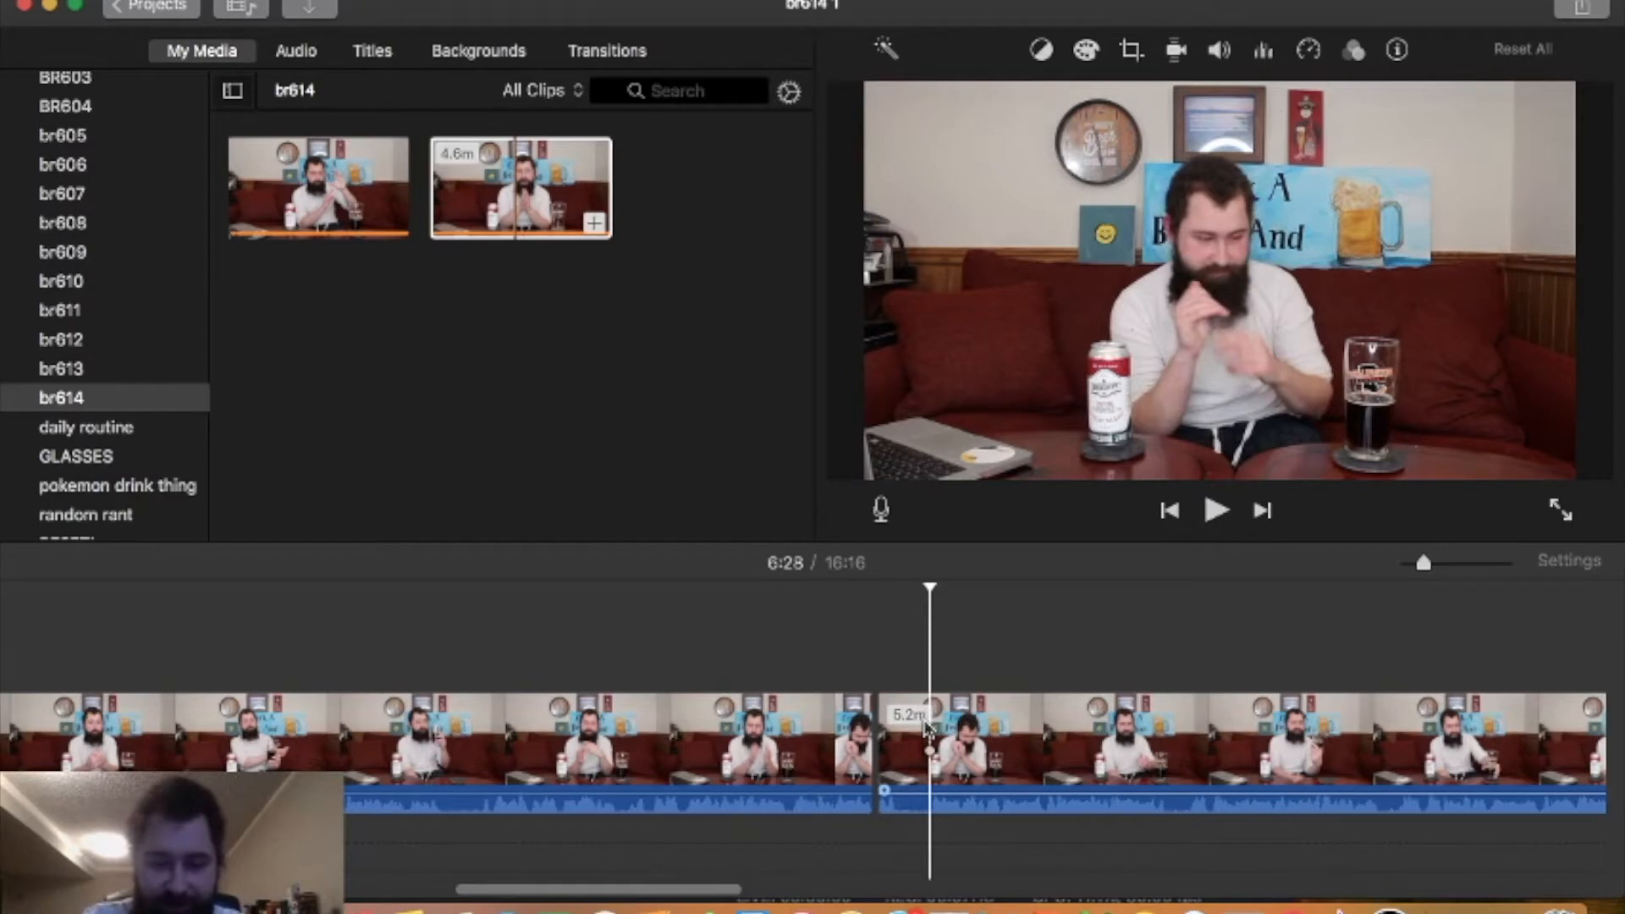
key("super+b")
left_click(925, 727)
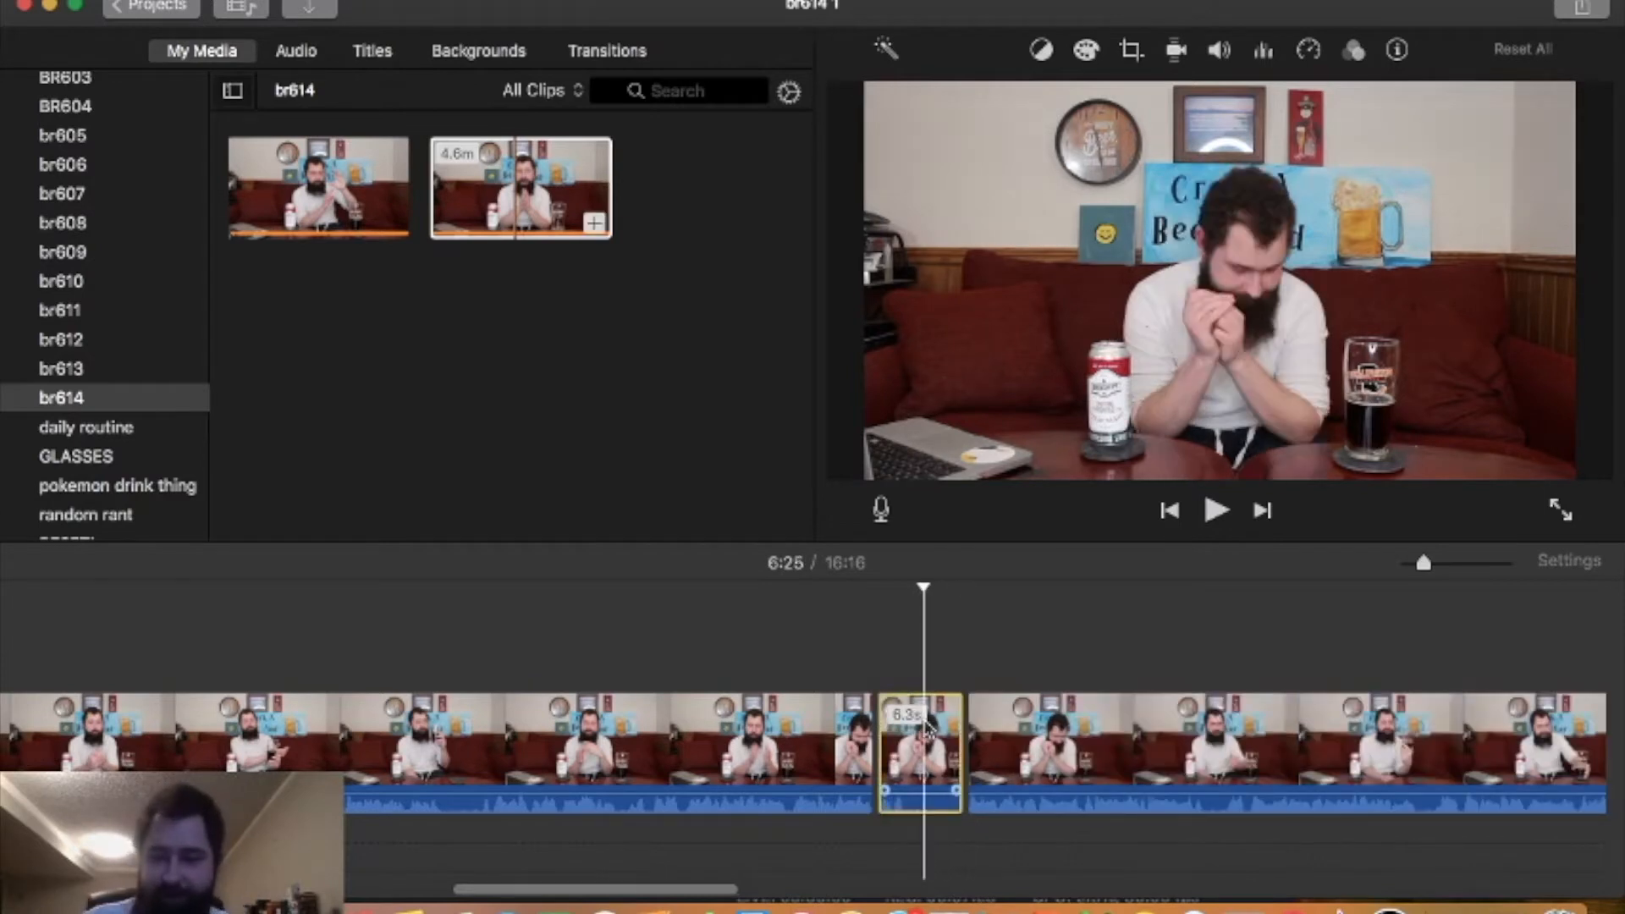
key("Delete")
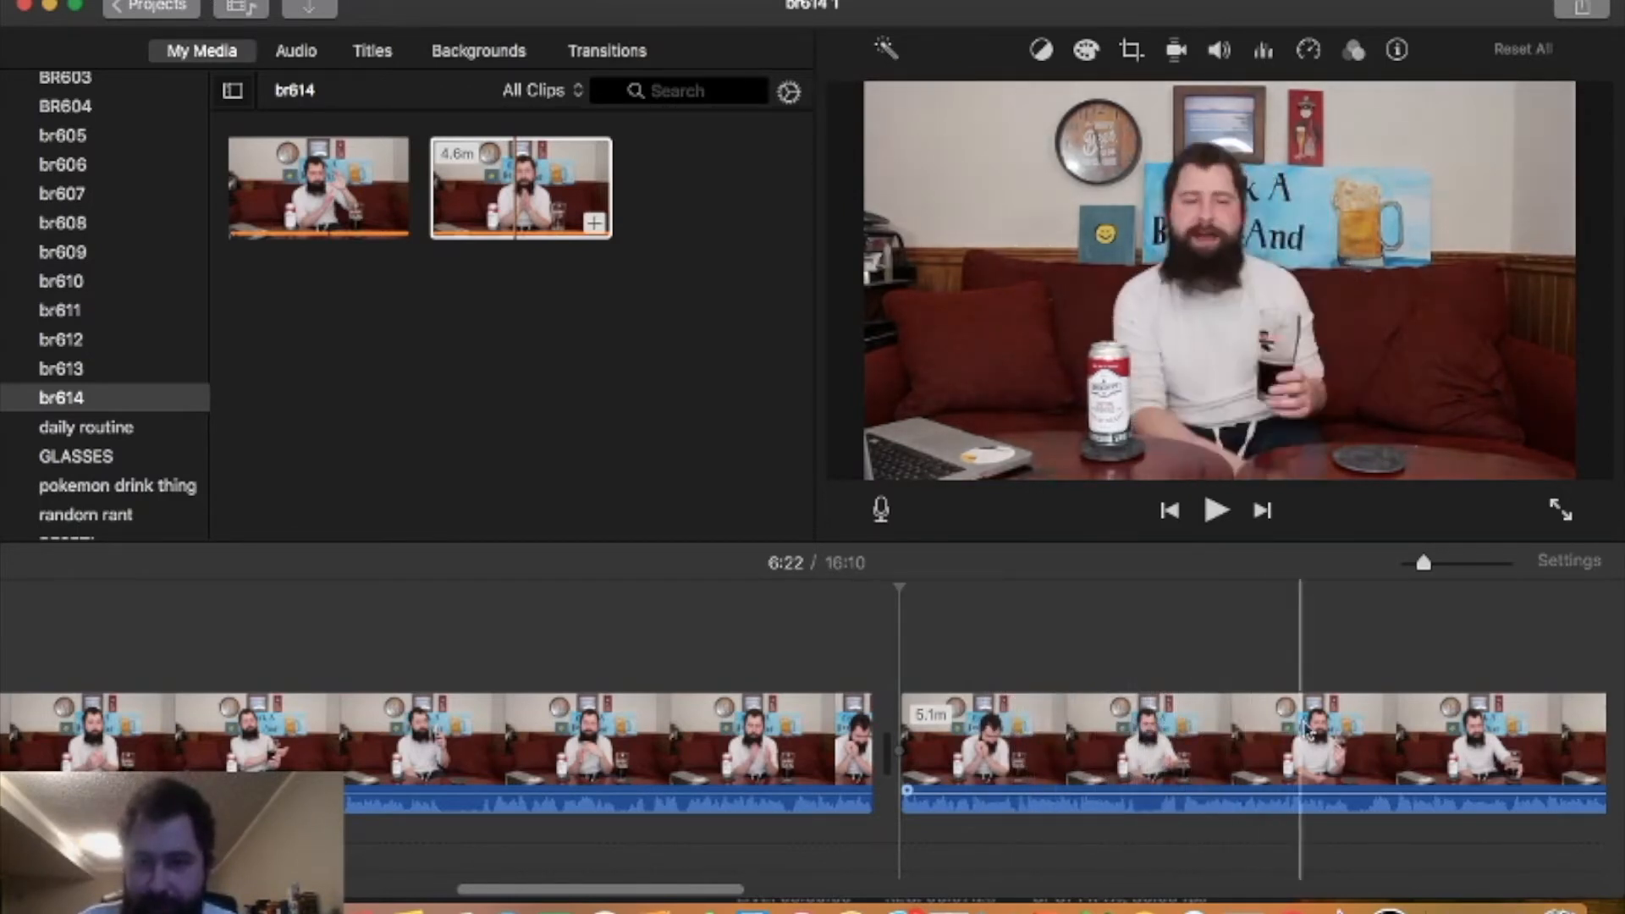
- Review the footage from about 9:11 to 9:23 and split it at about 9:21
scroll(1388, 730, "right", 5)
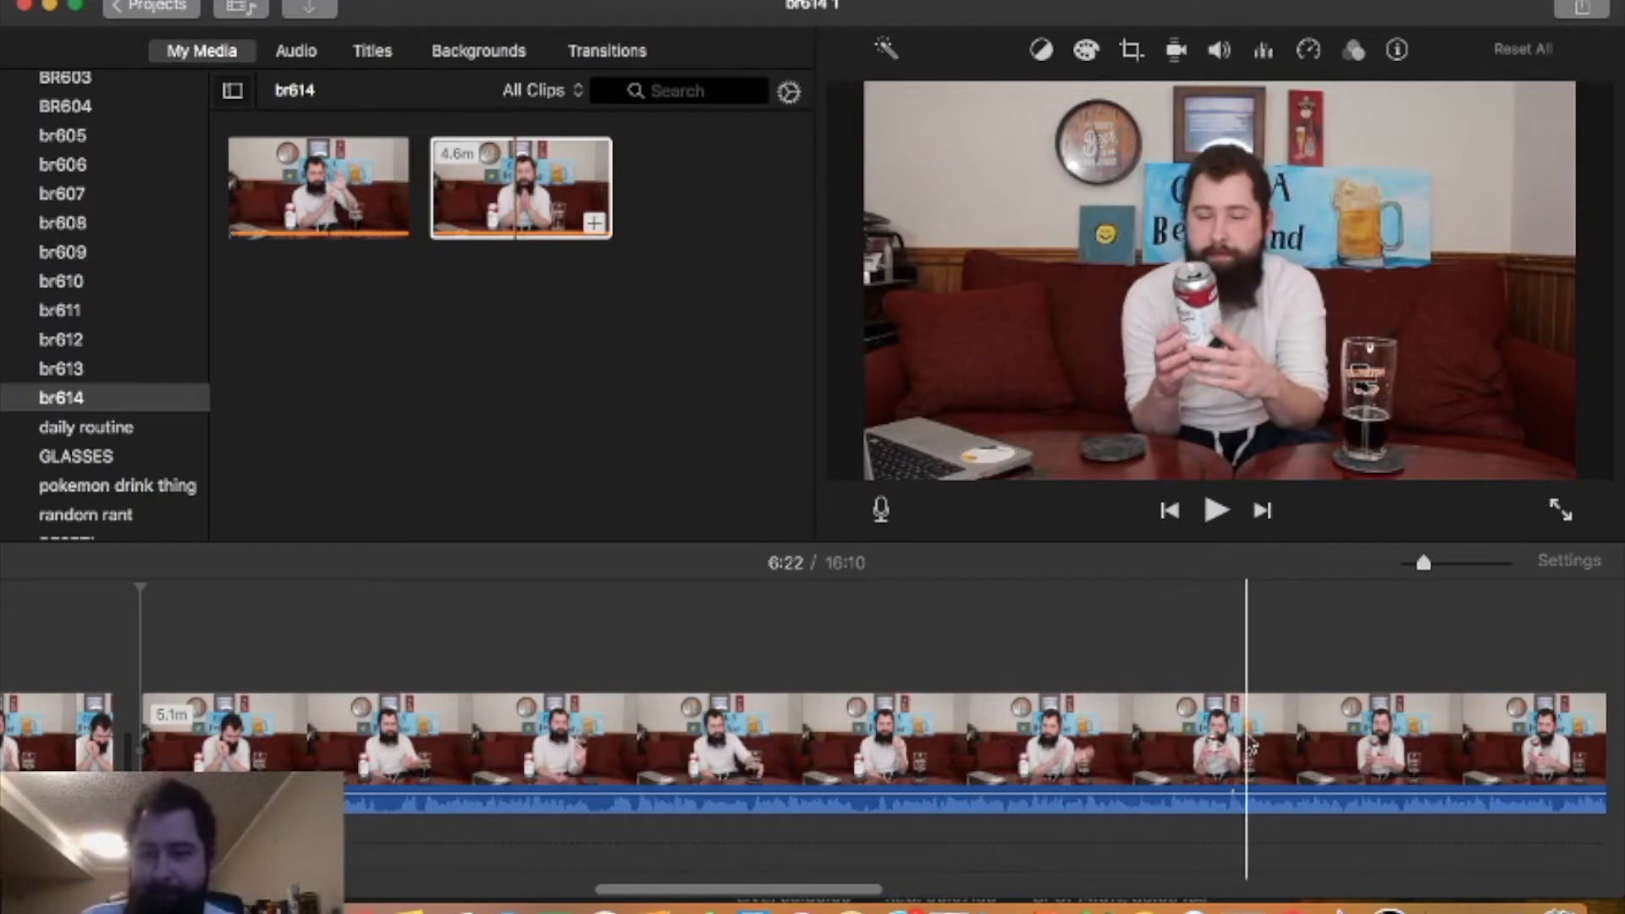
scroll(1185, 736, "right", 5)
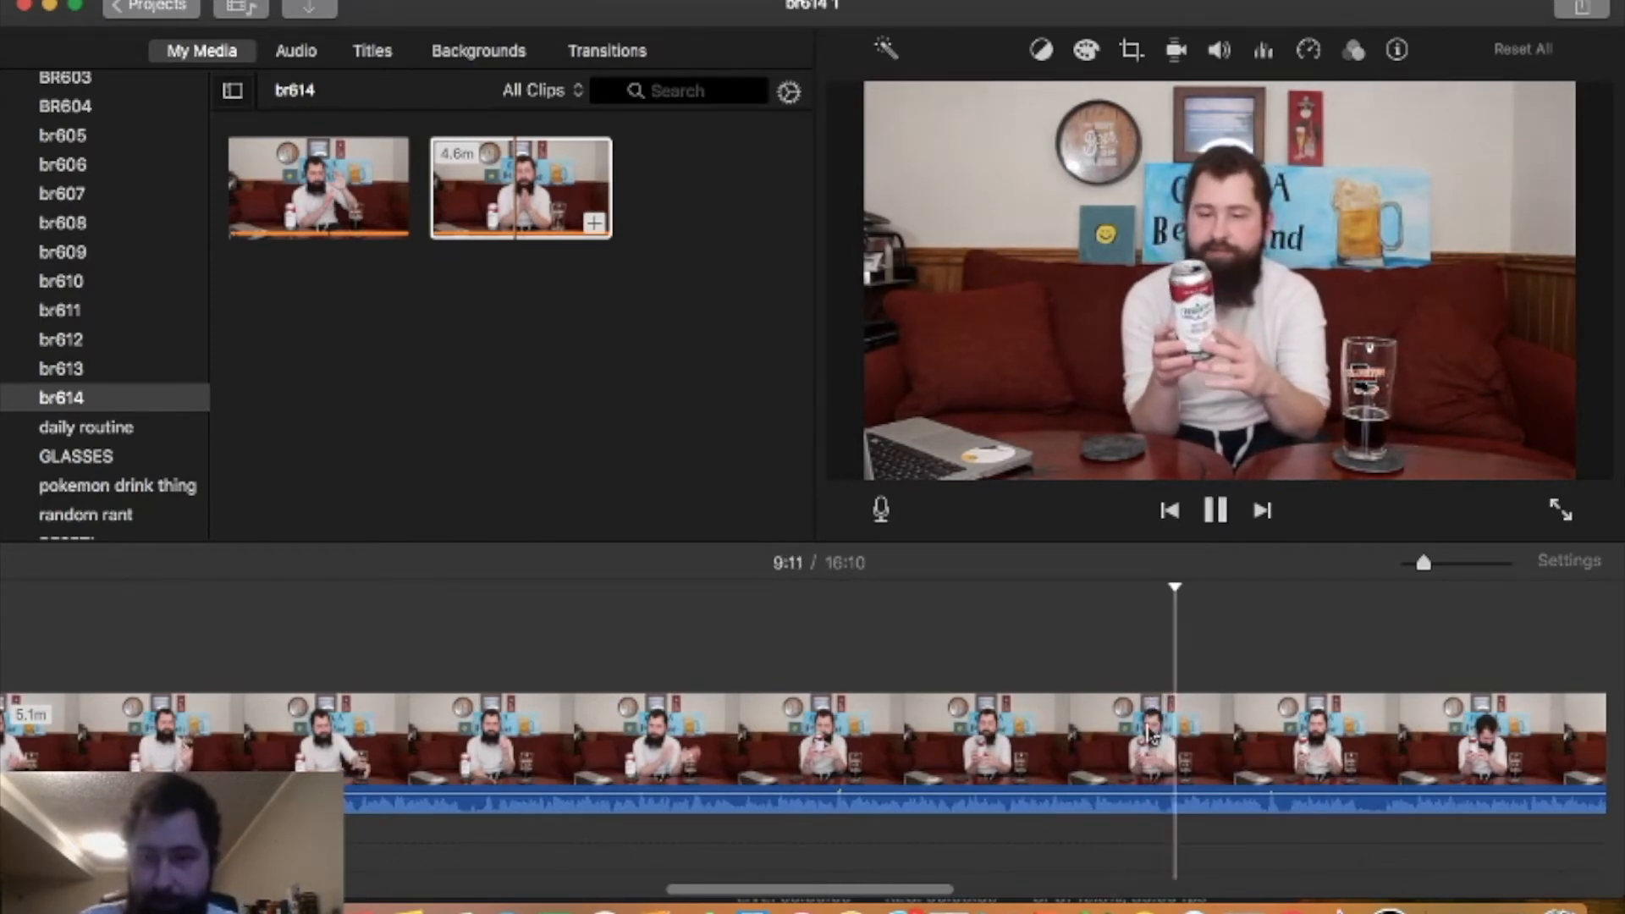
key("space")
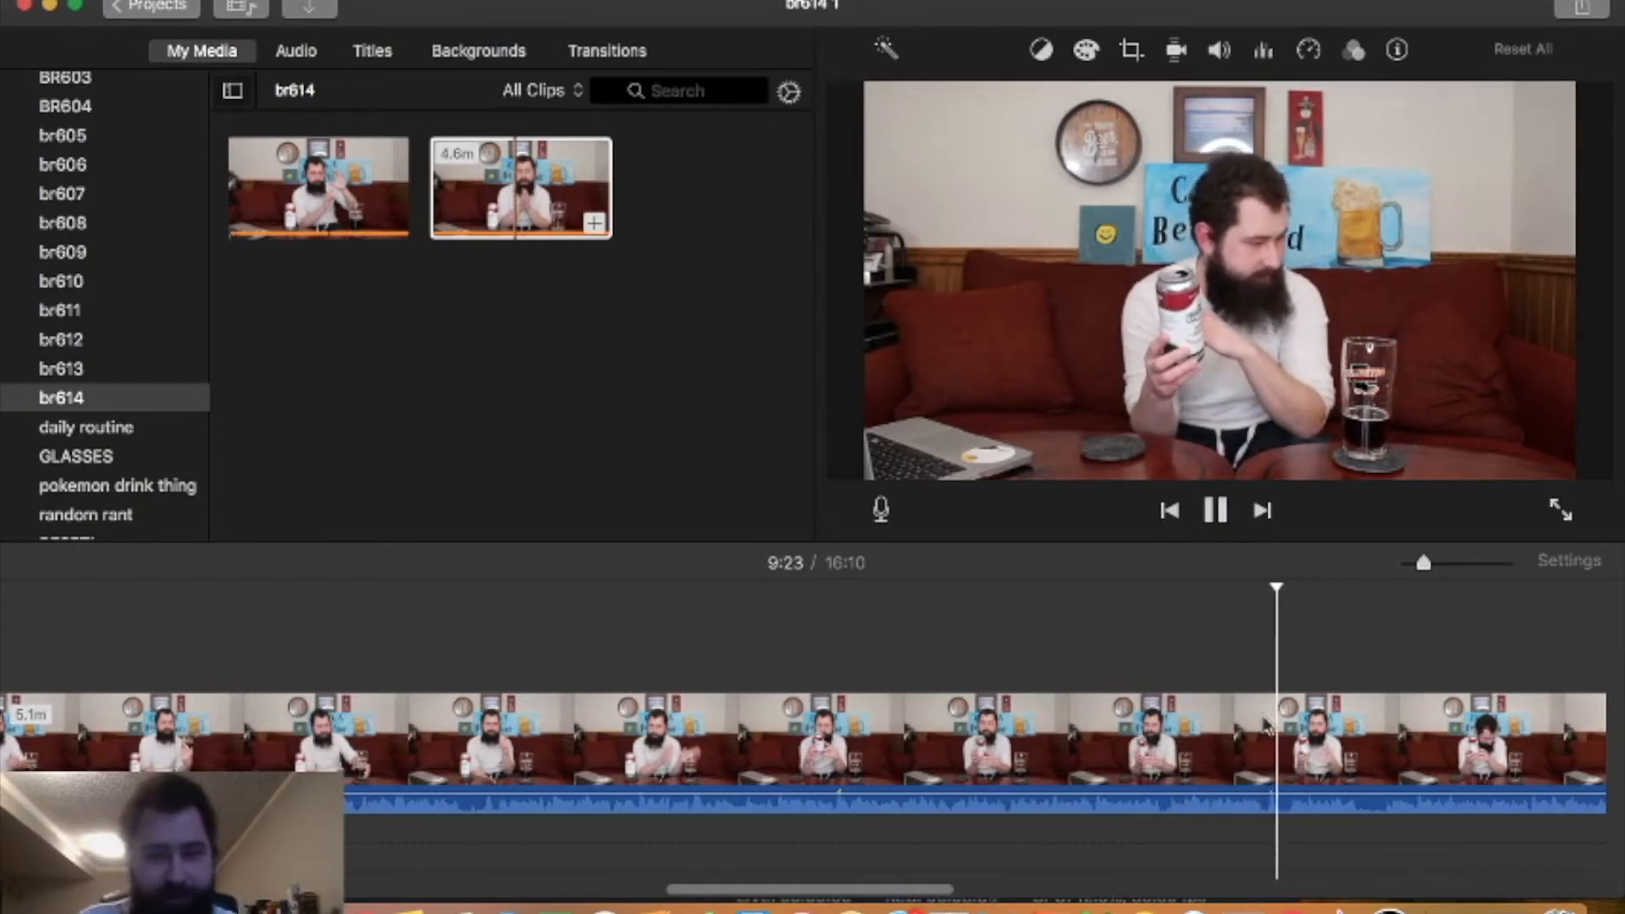
key("space")
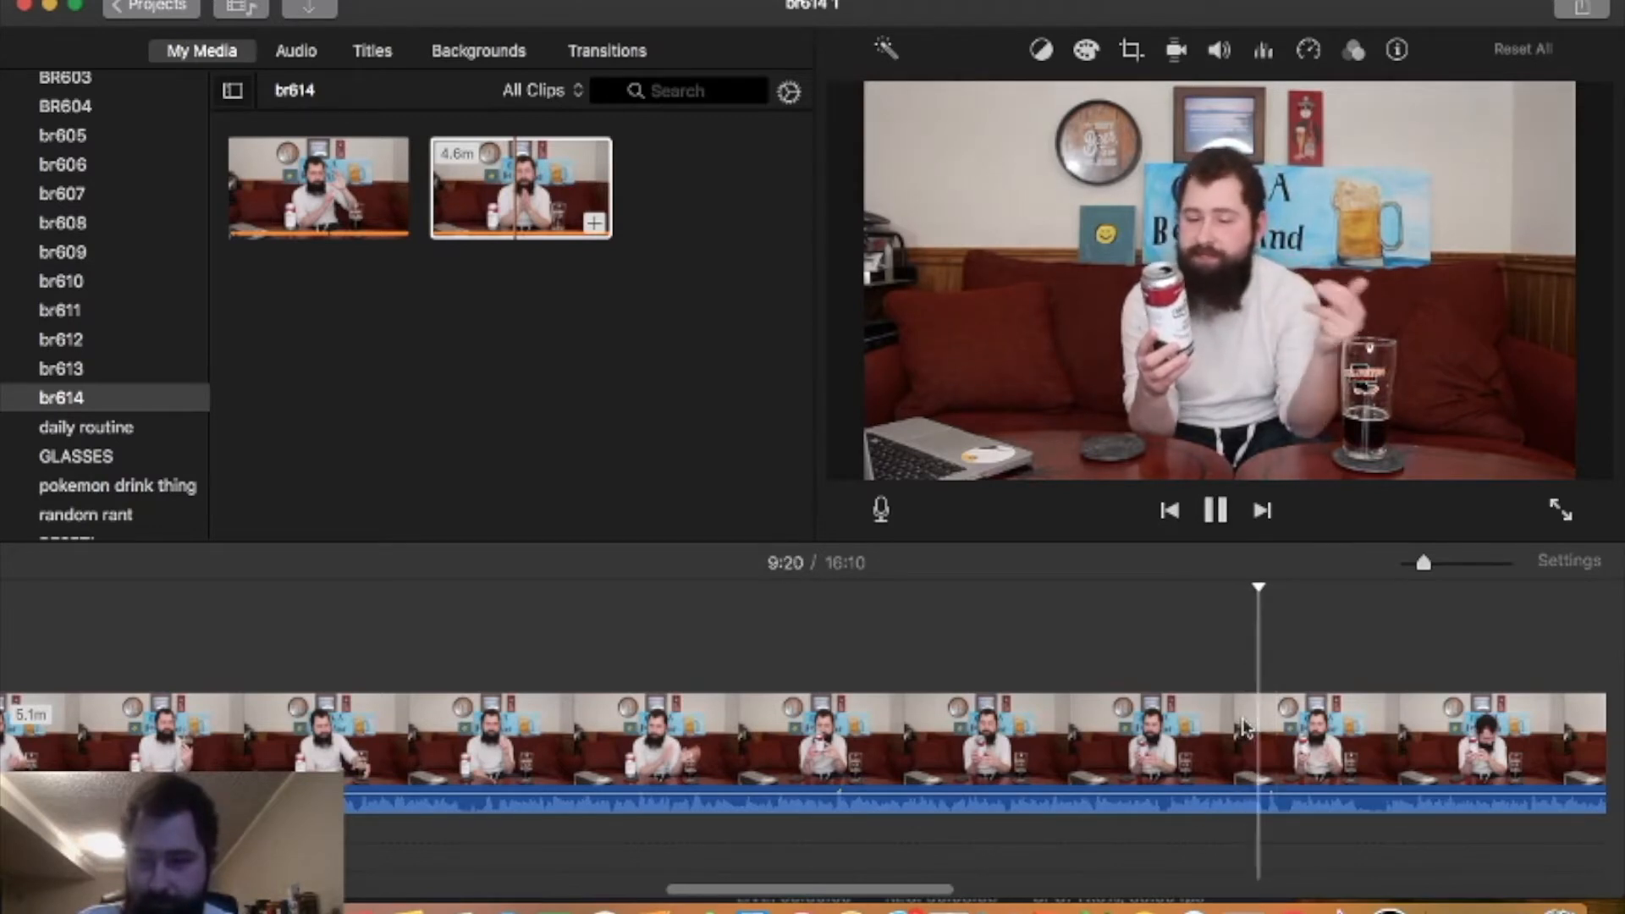
key("space")
key("super+b")
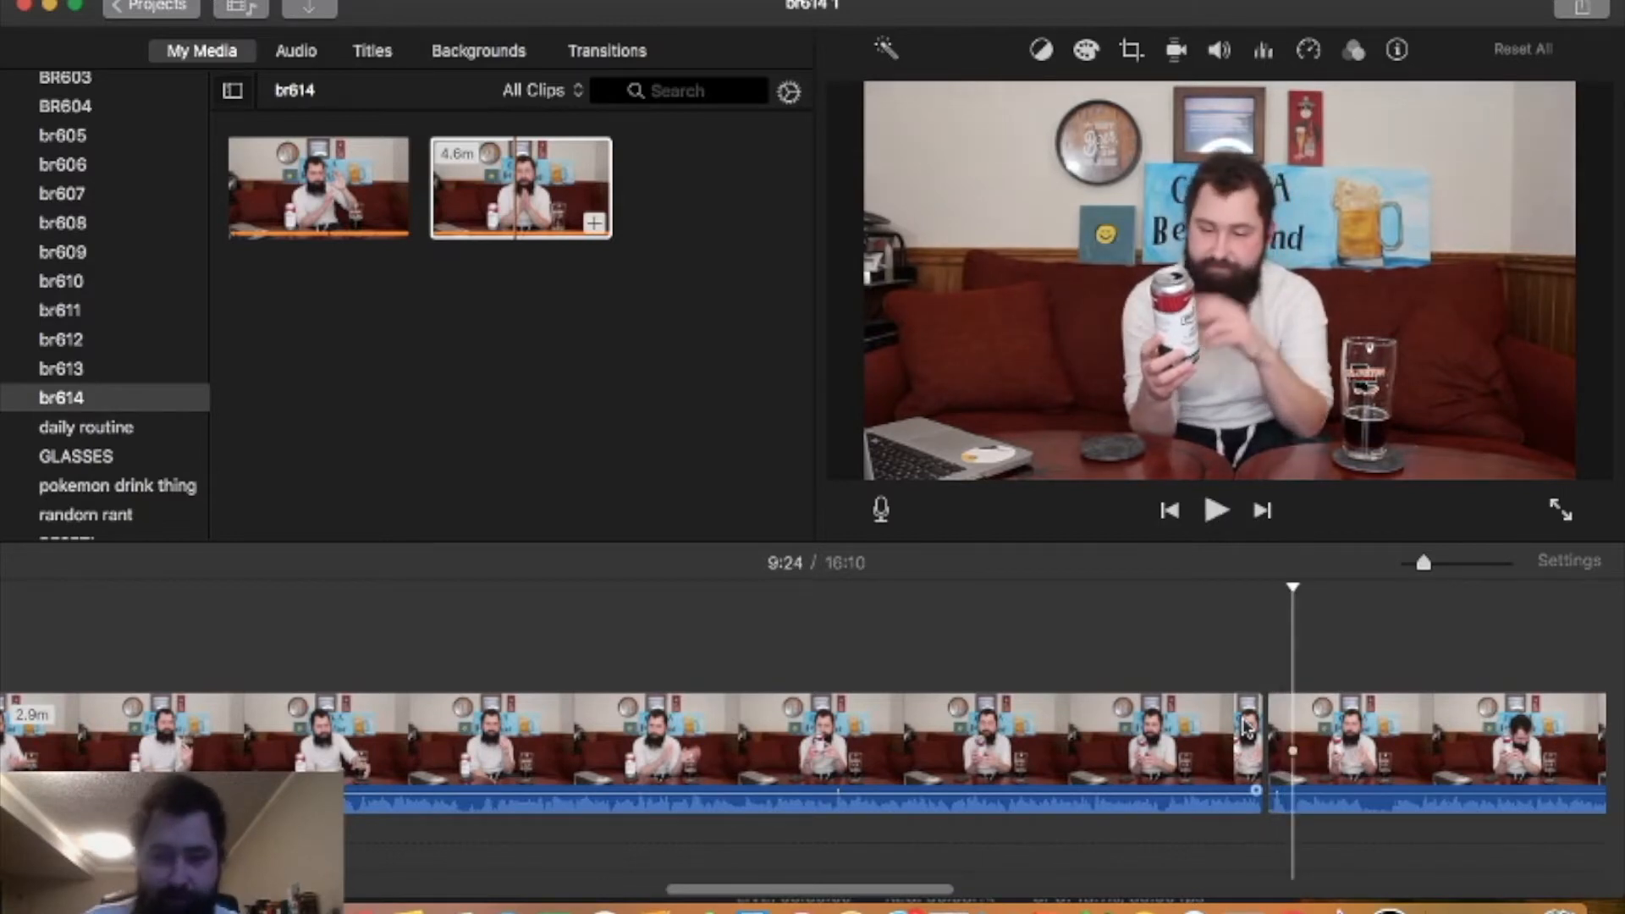
- Split the footage at about 9:24 and delete the 3.1-second segment following the 9:21 cut
key("super+b")
left_click(1284, 722)
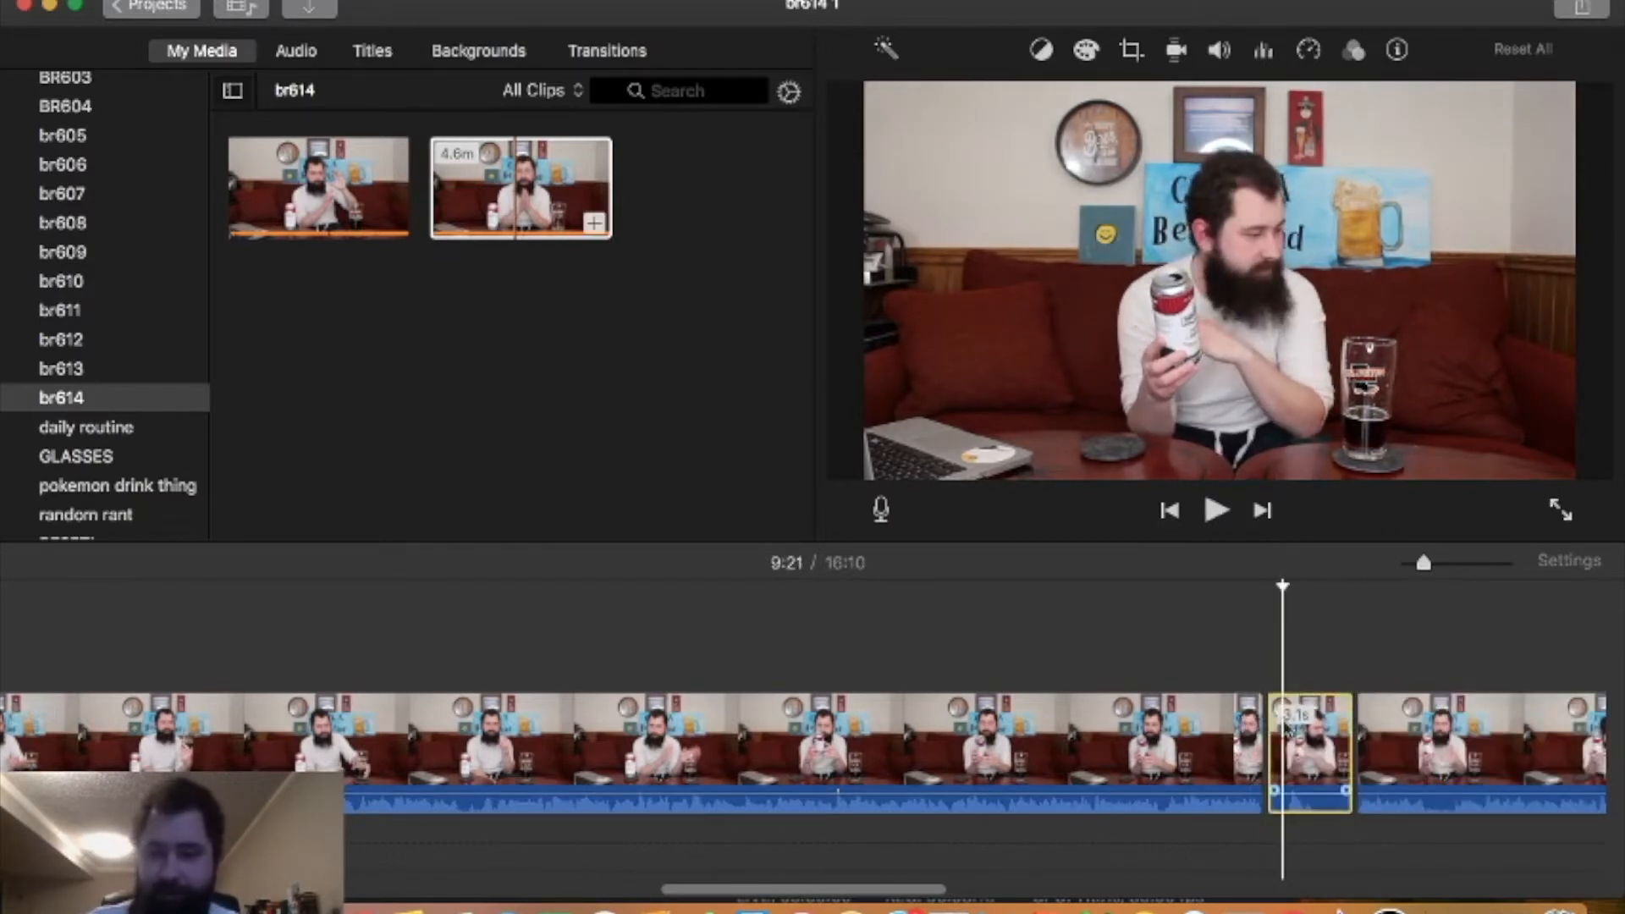
key("Delete")
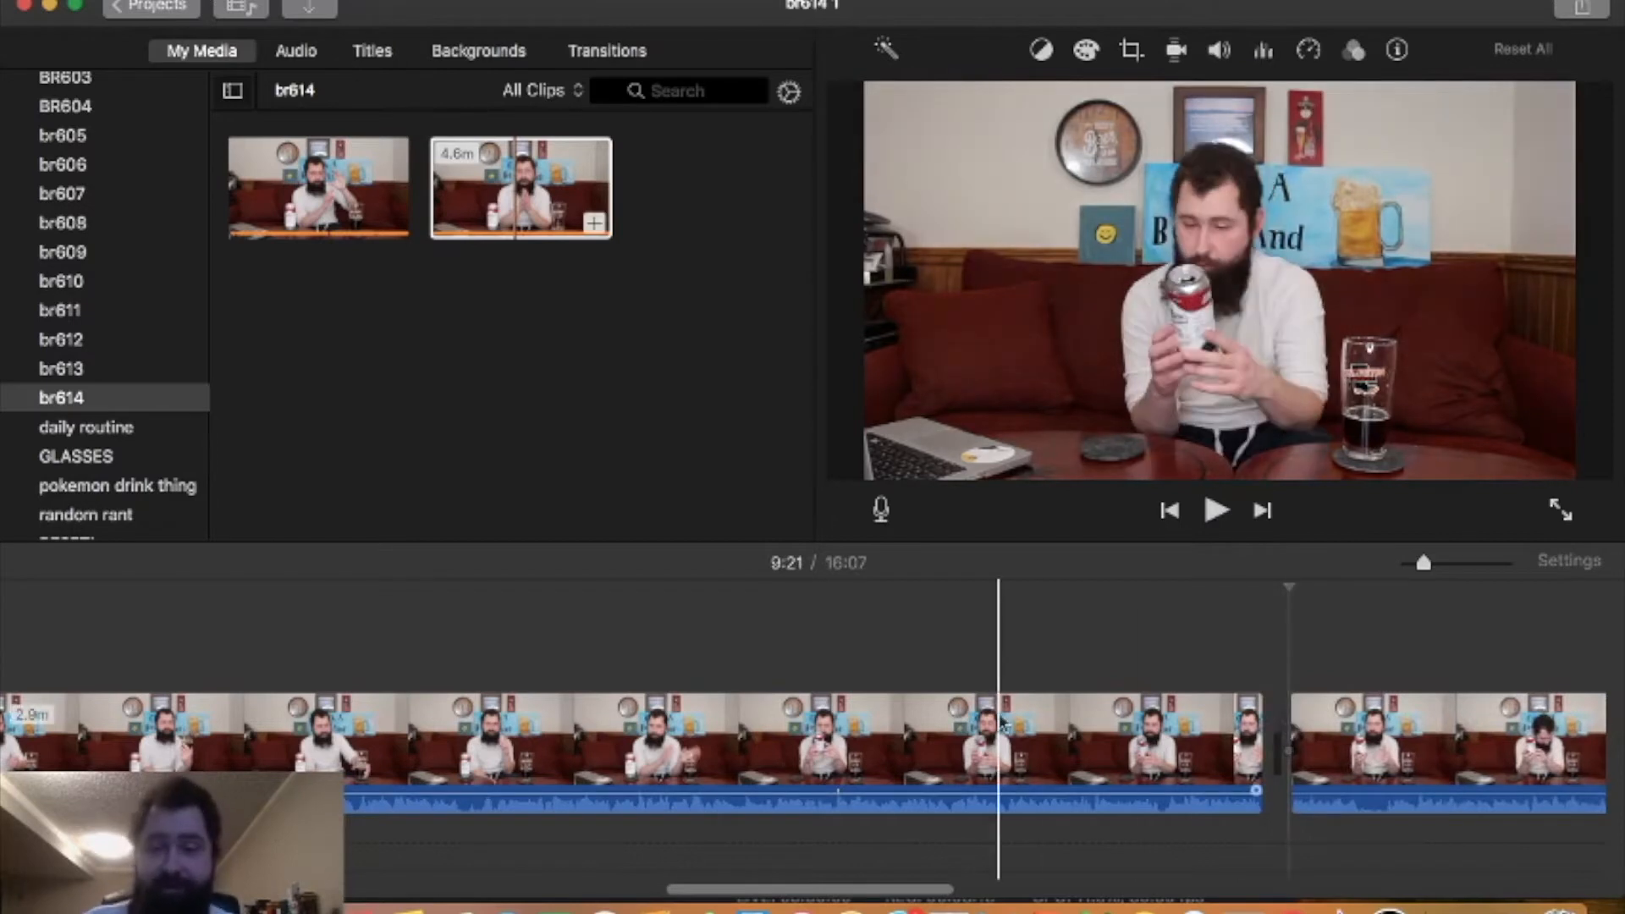
- Play the footage just after the 9:21 cut and split it at about 9:29
scroll(946, 707, "right", 10)
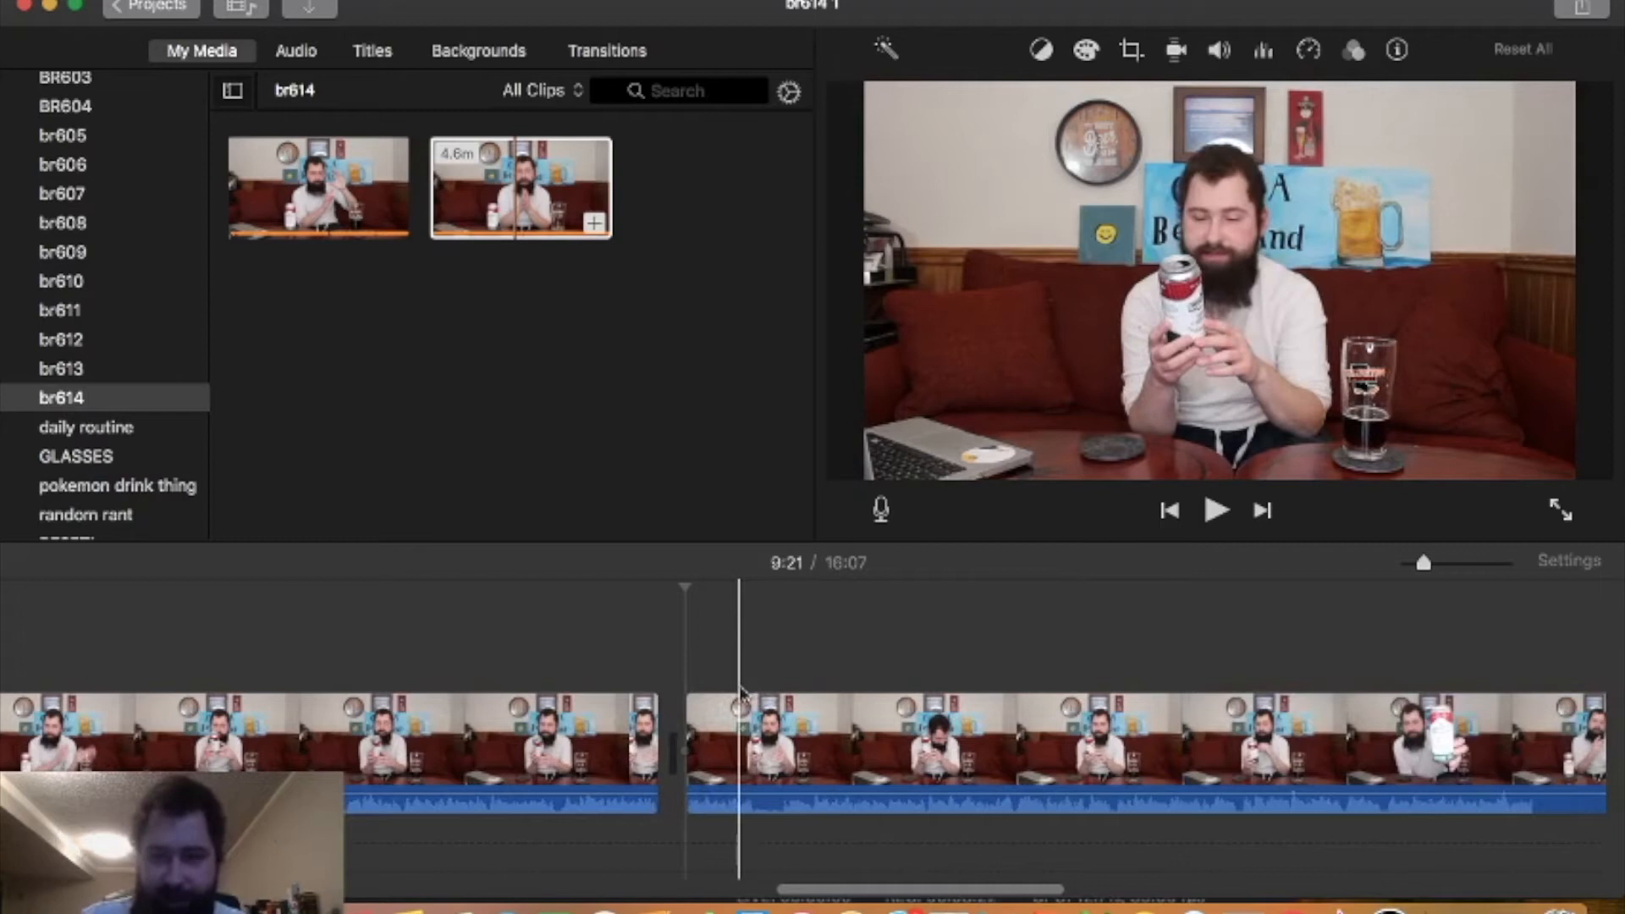
key("space")
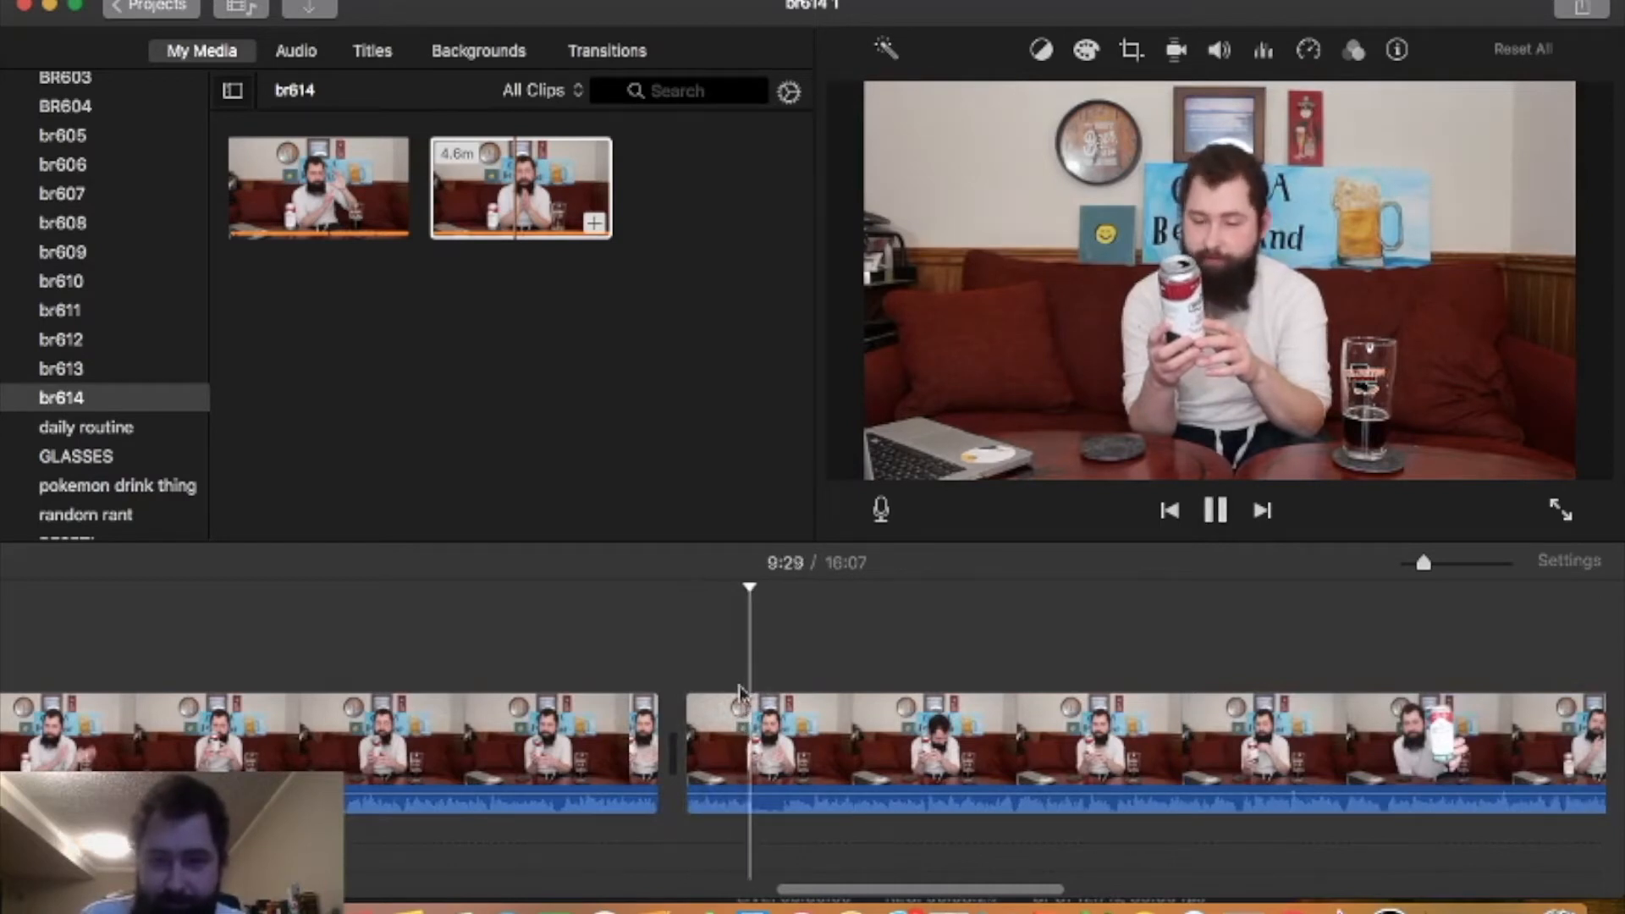
key("super+b")
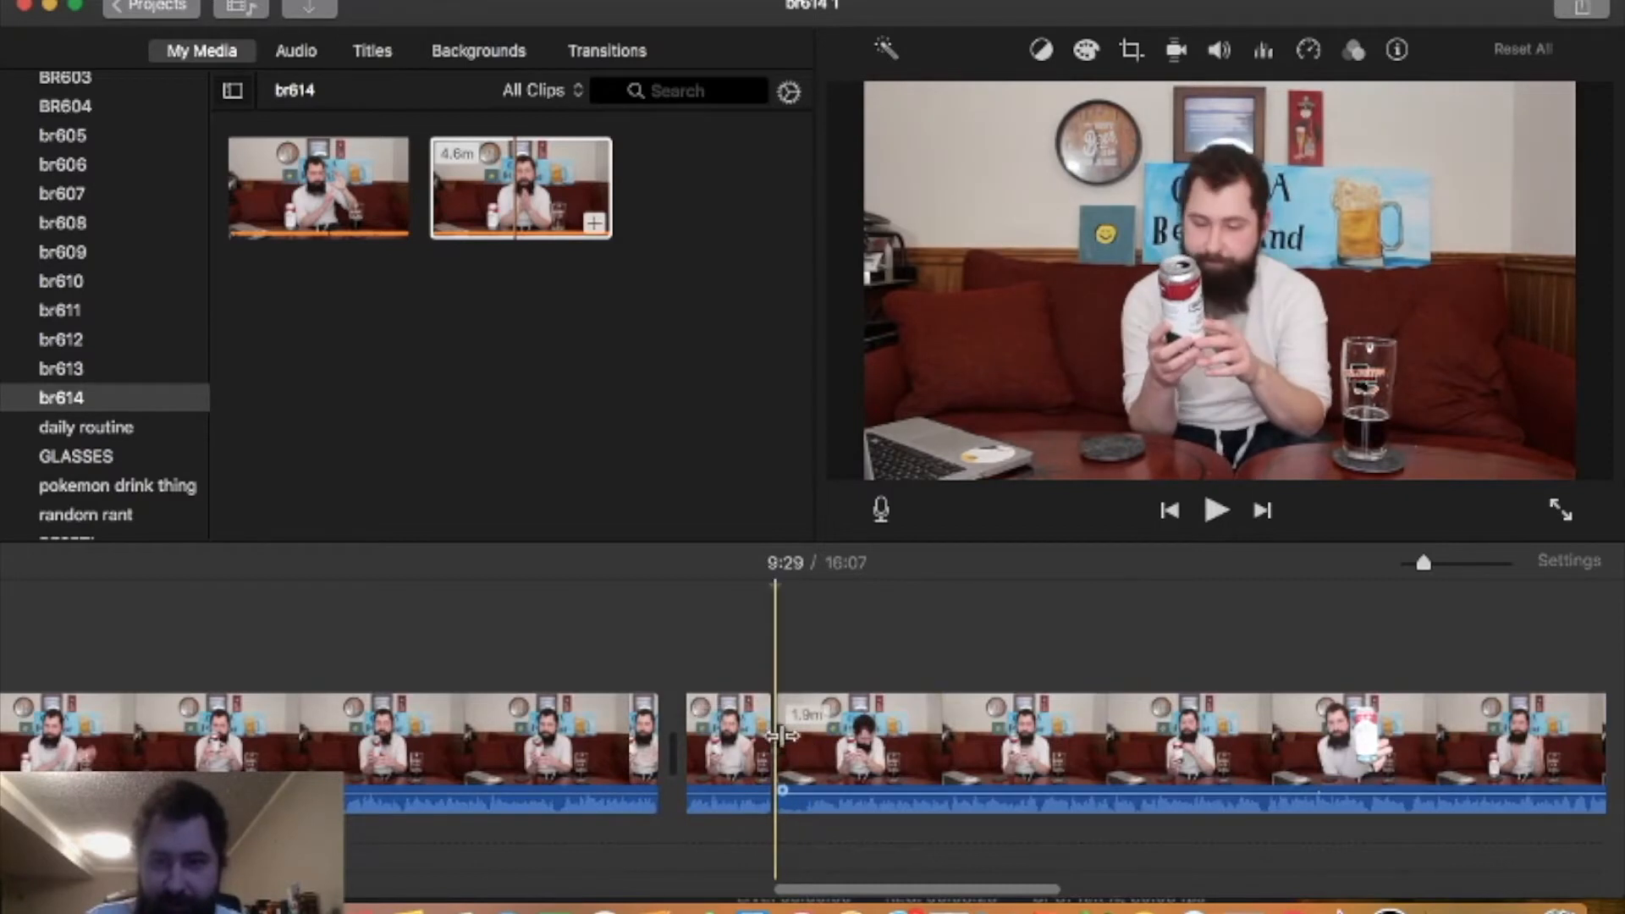
- Split the footage at about 9:33 and delete the short segment following the 9:29 cut
key("space")
key("space")
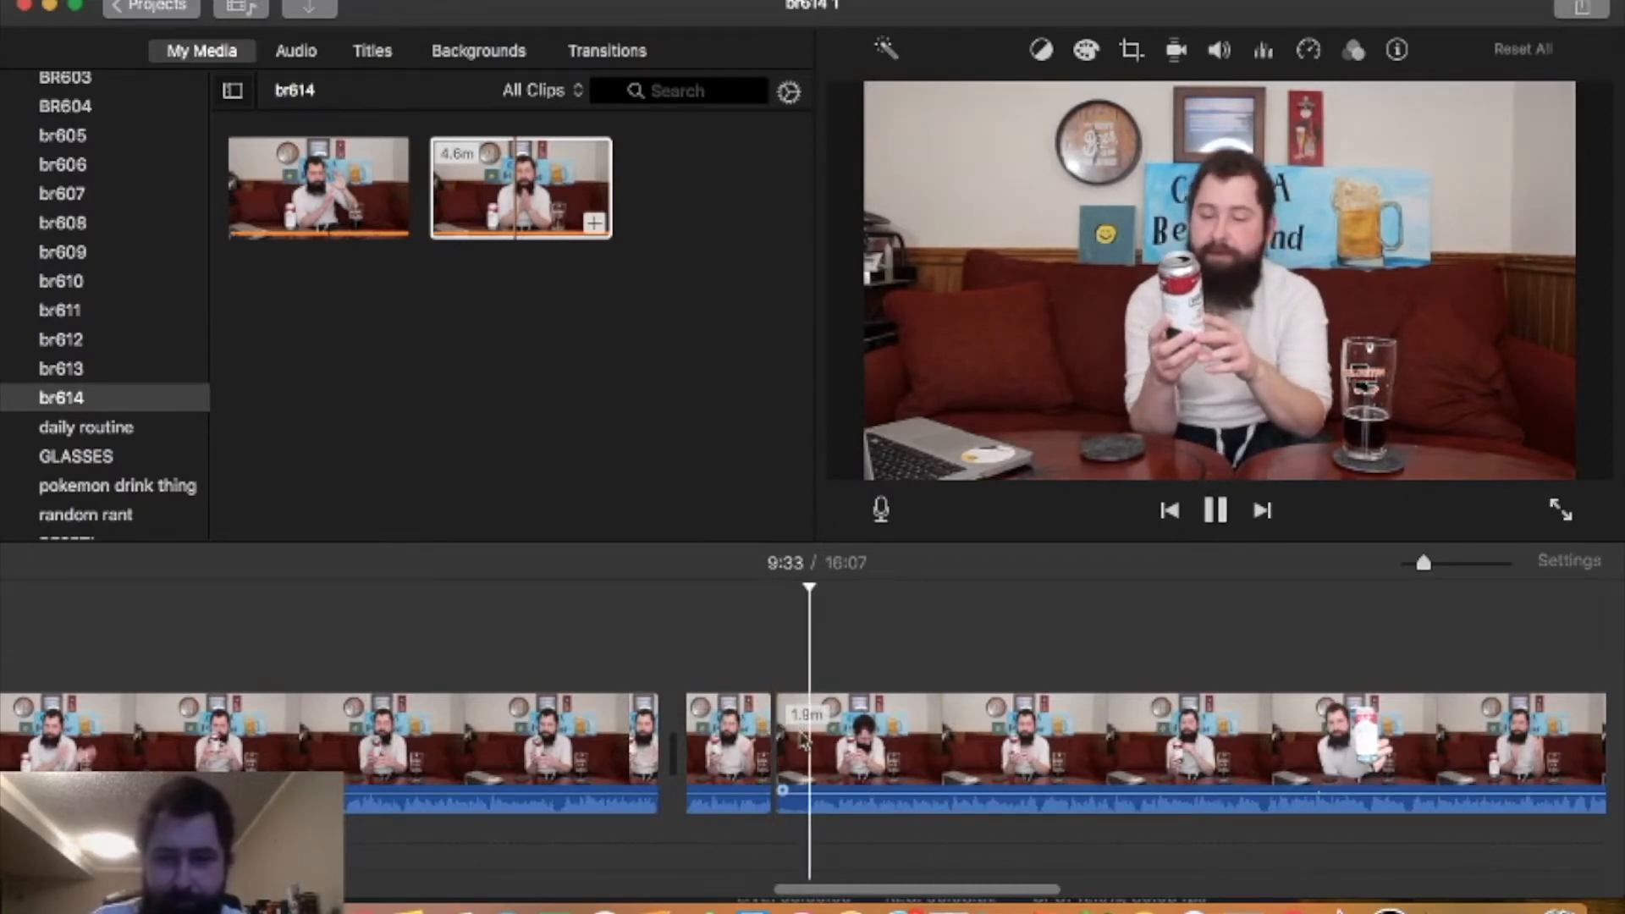
key("space")
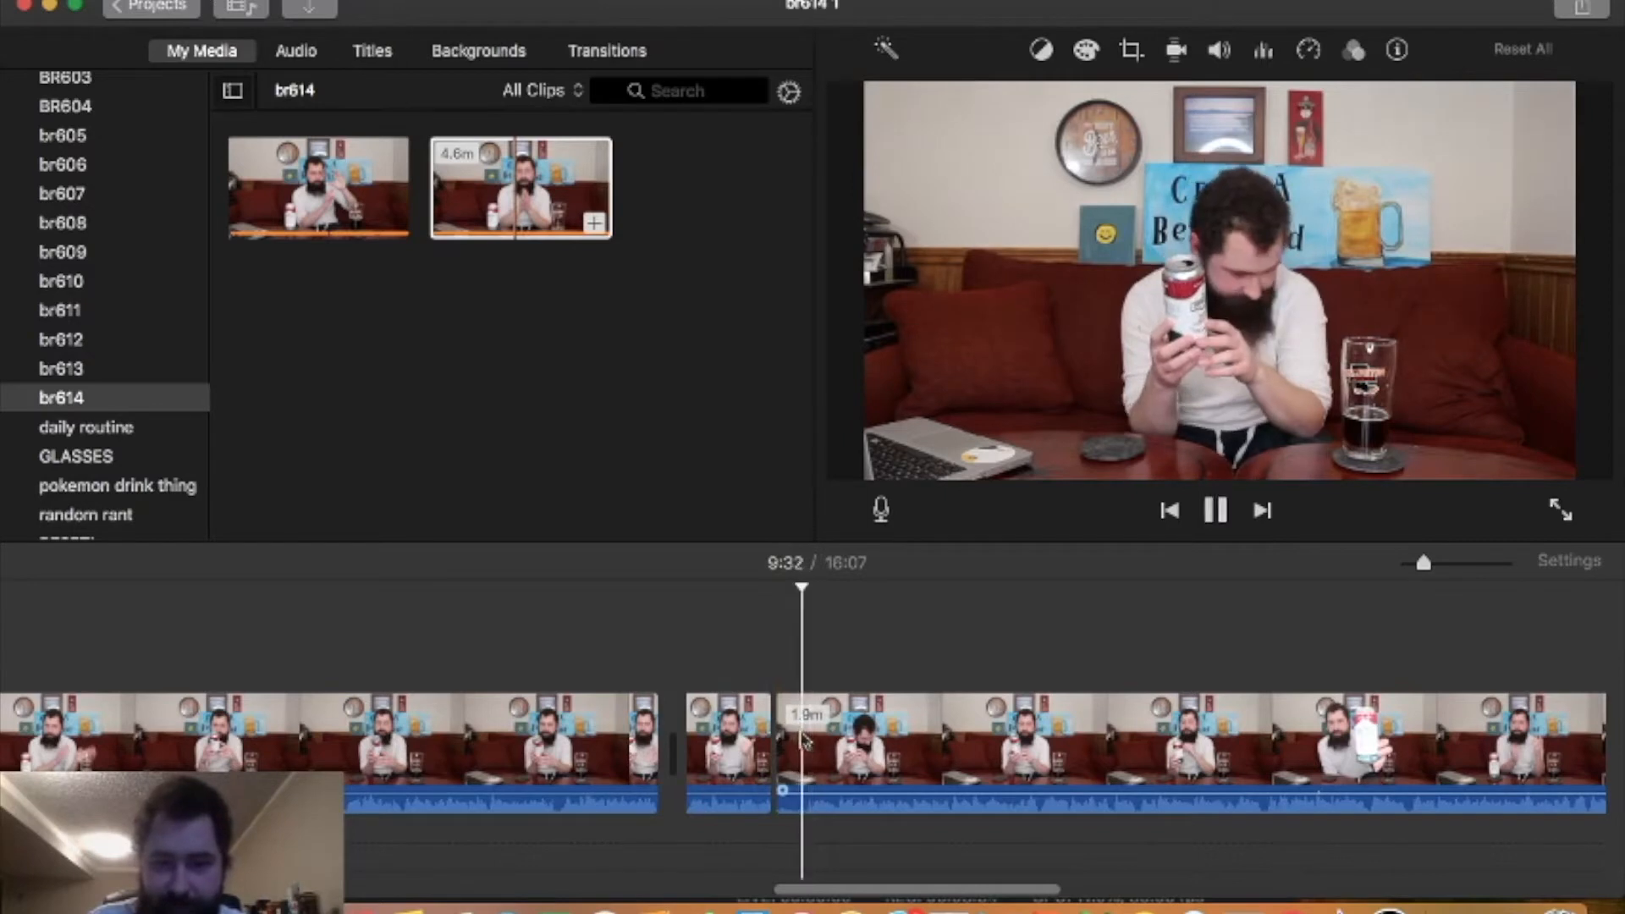
key("super+b")
left_click(801, 736)
key("Delete")
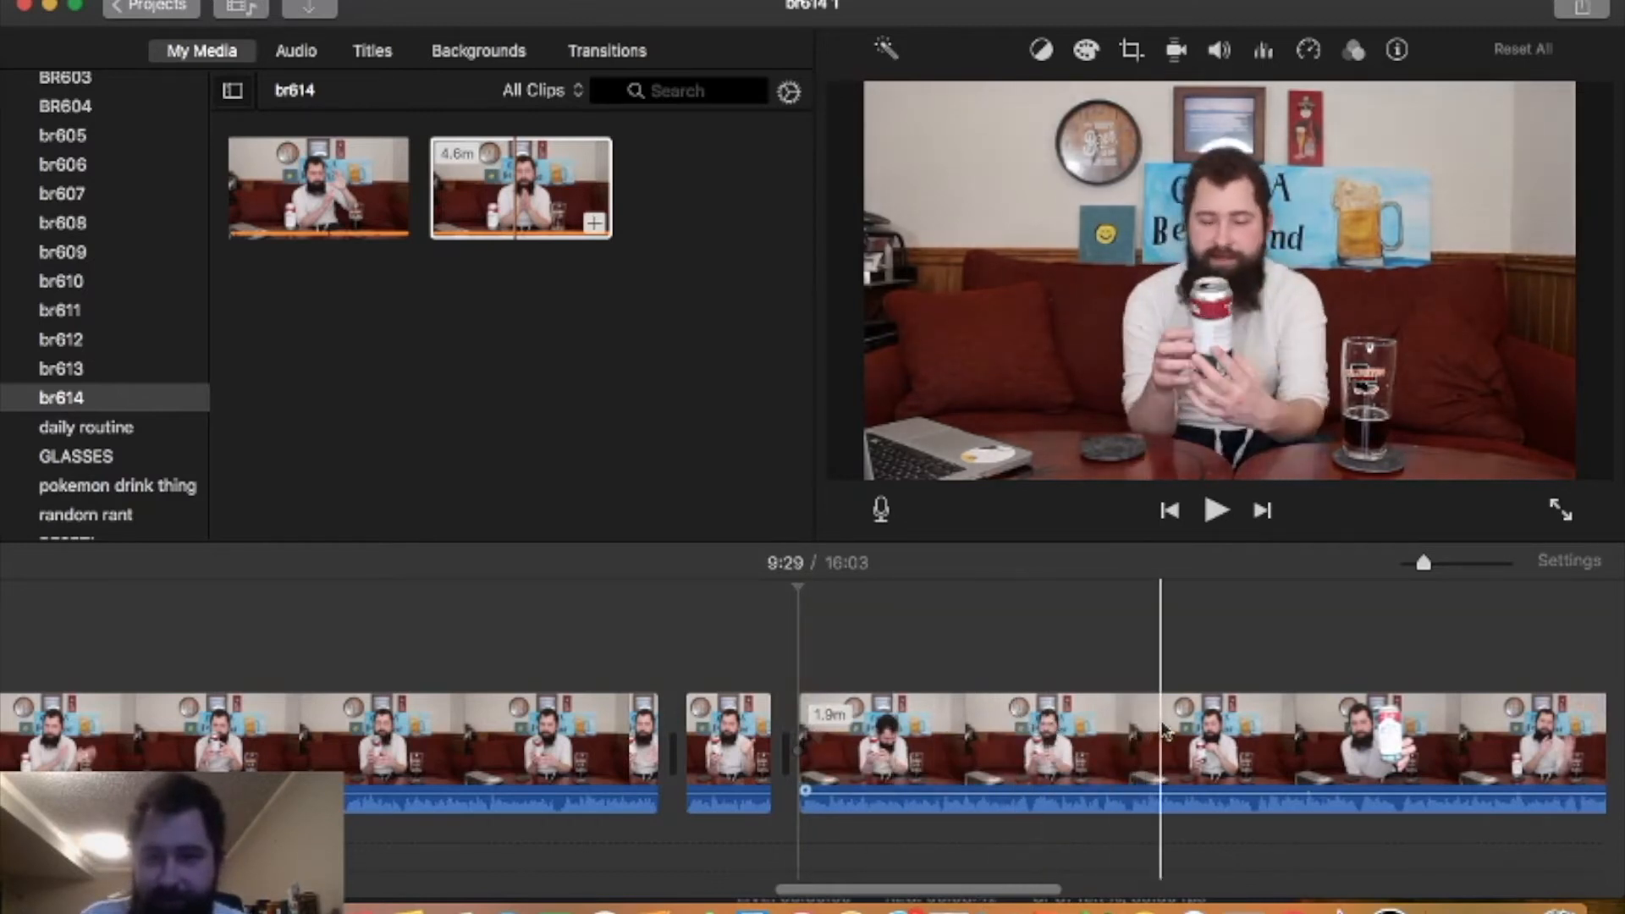
- Review the footage following the 9:29 cut, playing spots around 12:15 and from about 13:17 to 13:20 for unwanted sections
scroll(1024, 730, "right", 5)
scroll(997, 738, "right", 2)
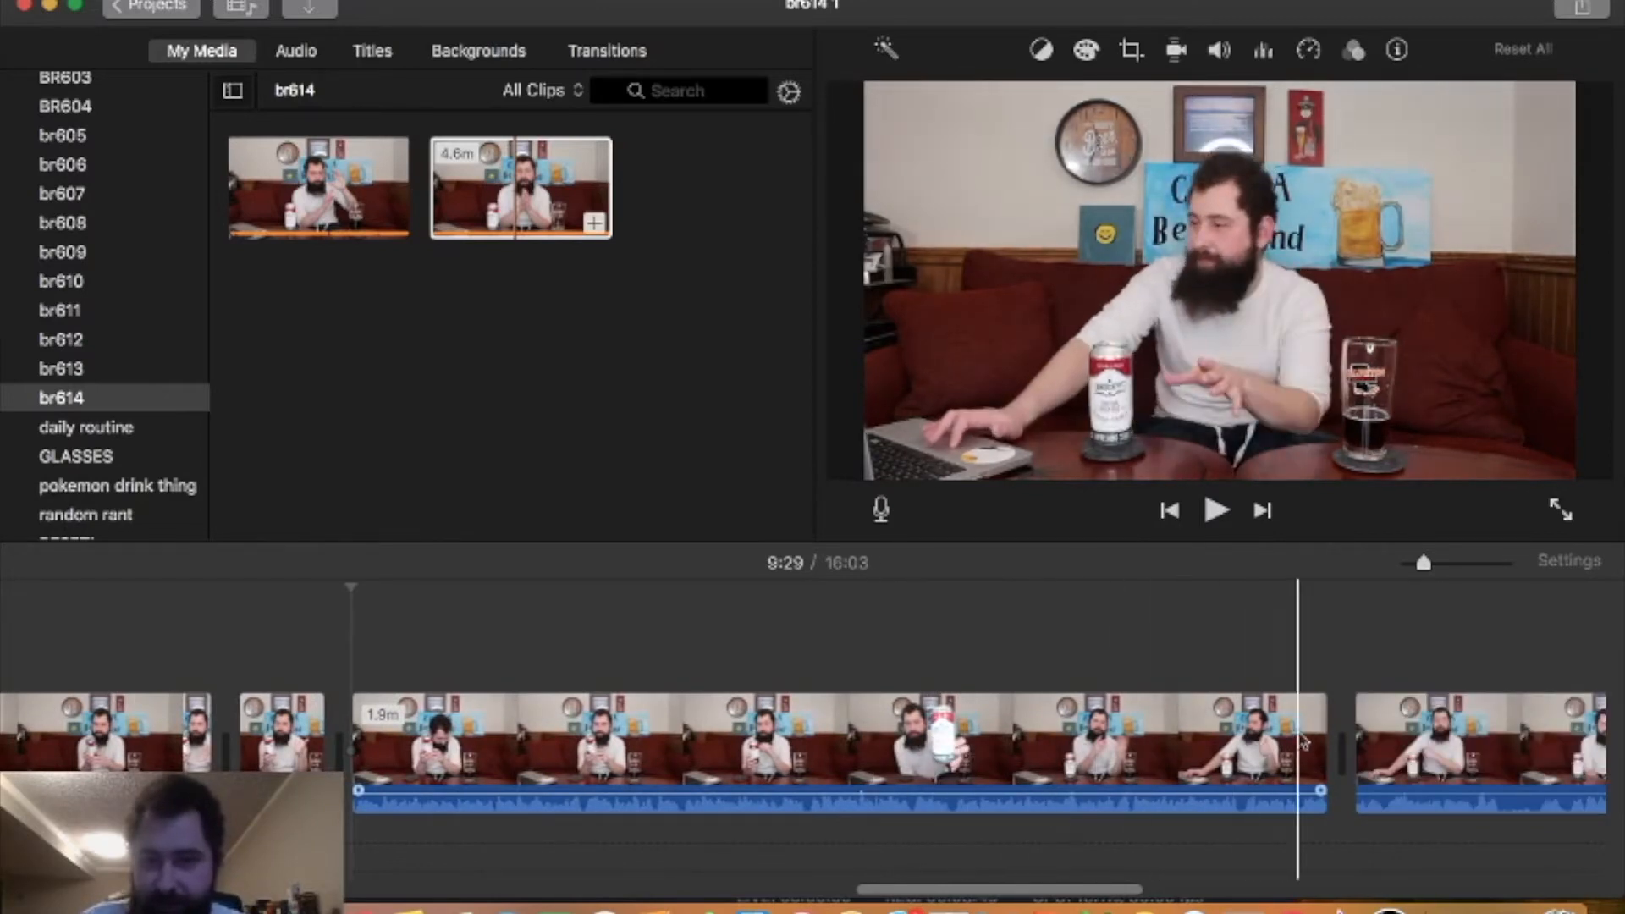
scroll(1295, 741, "right", 11)
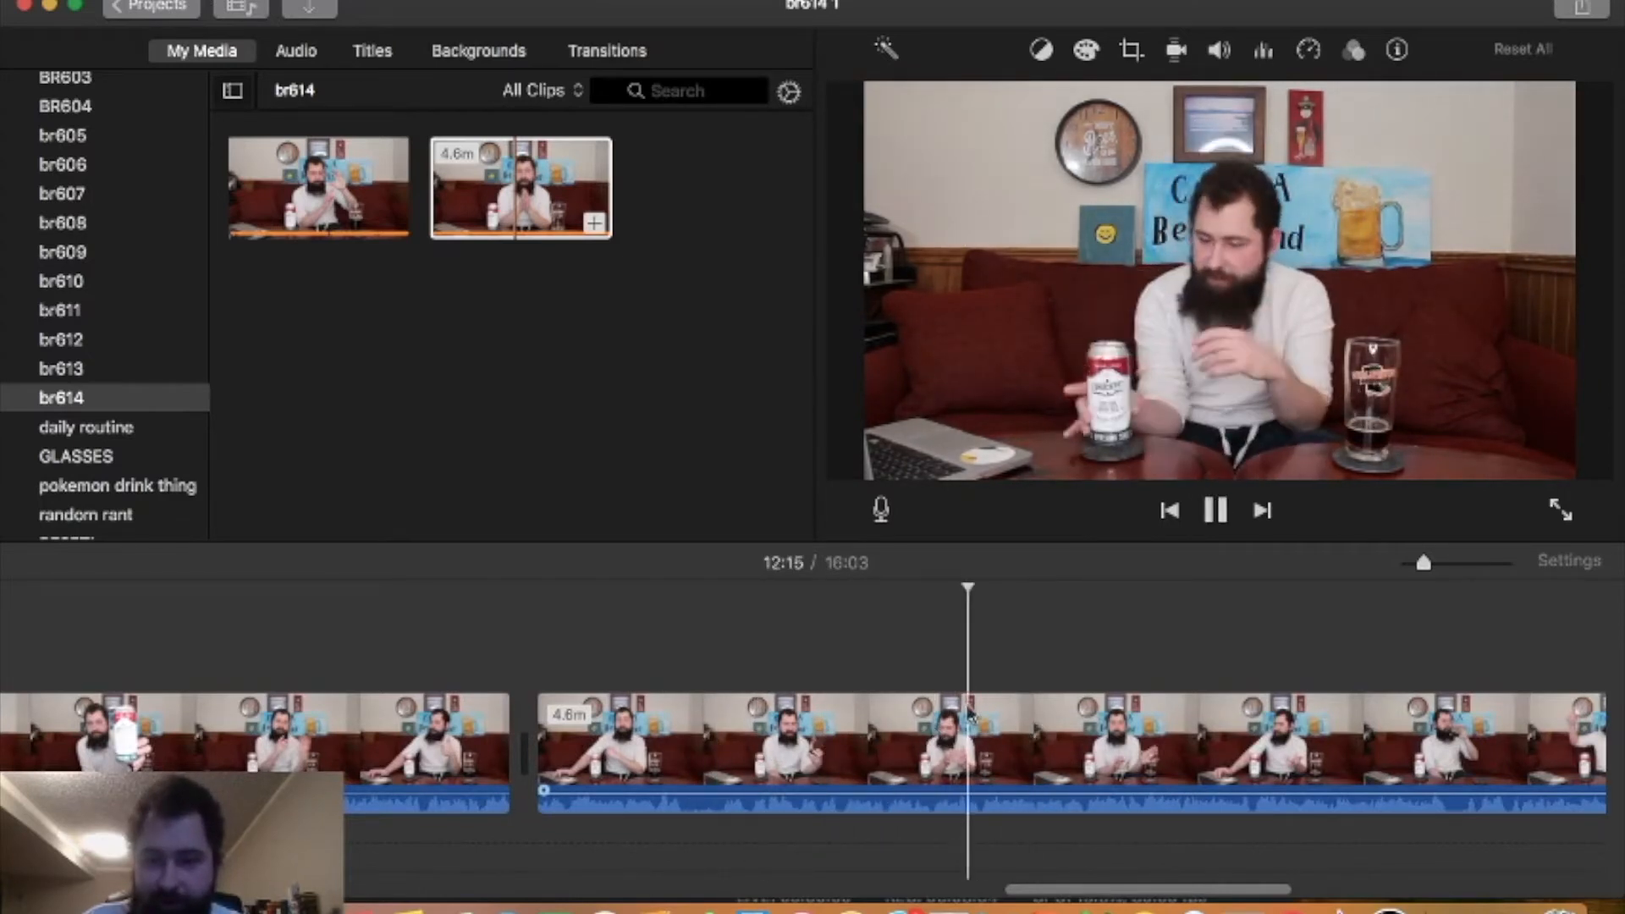
scroll(972, 716, "right", 4)
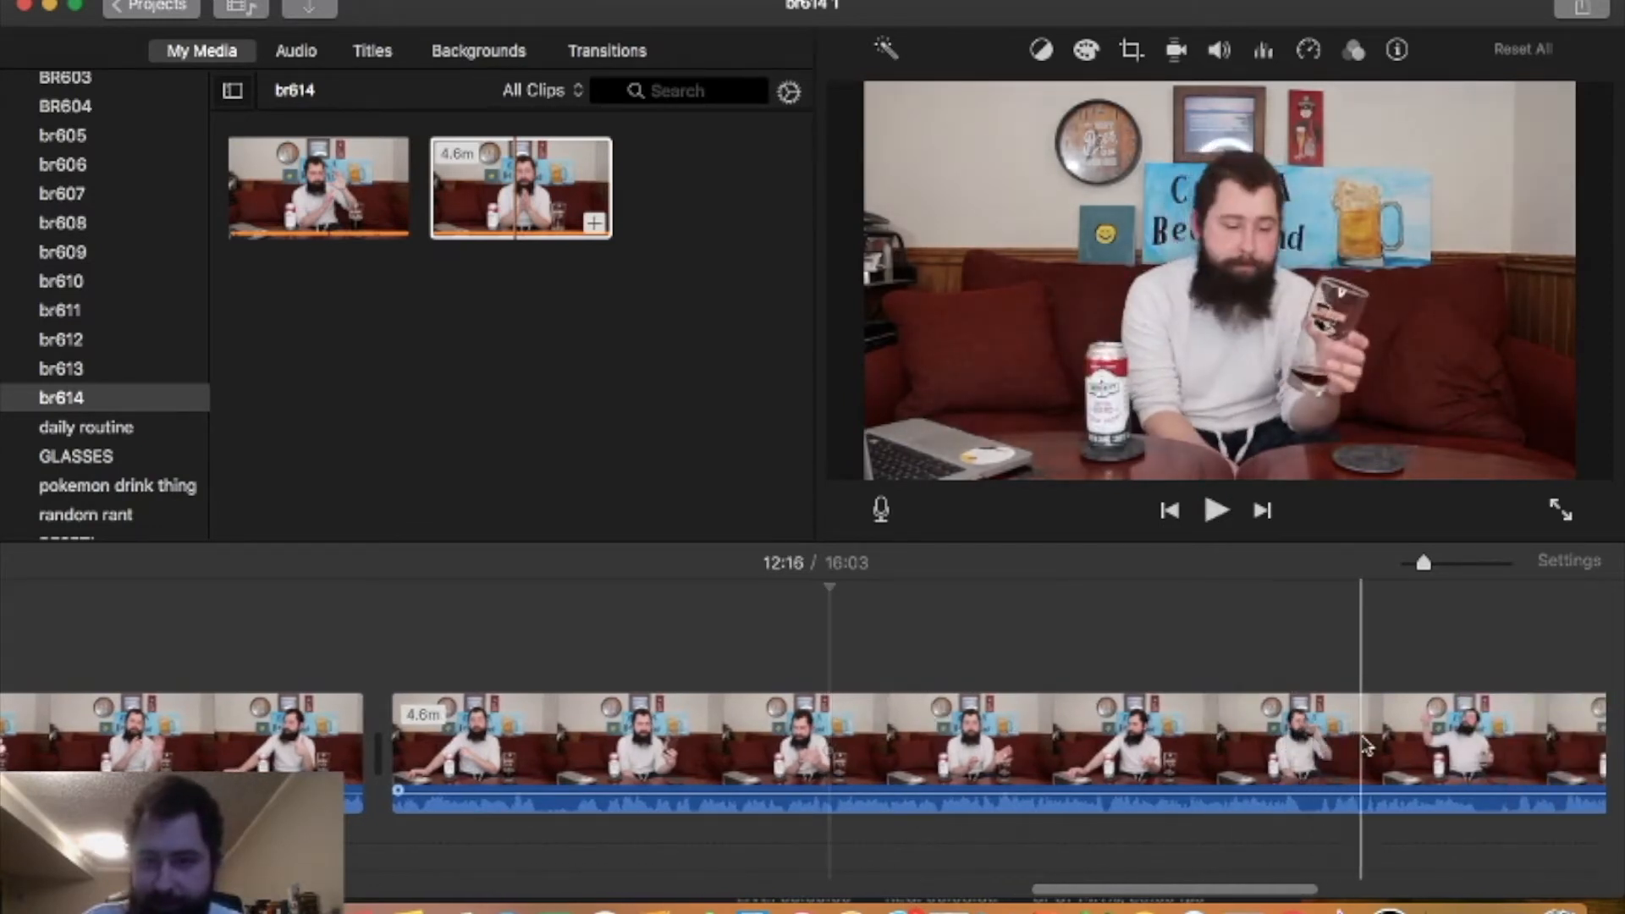
key("space")
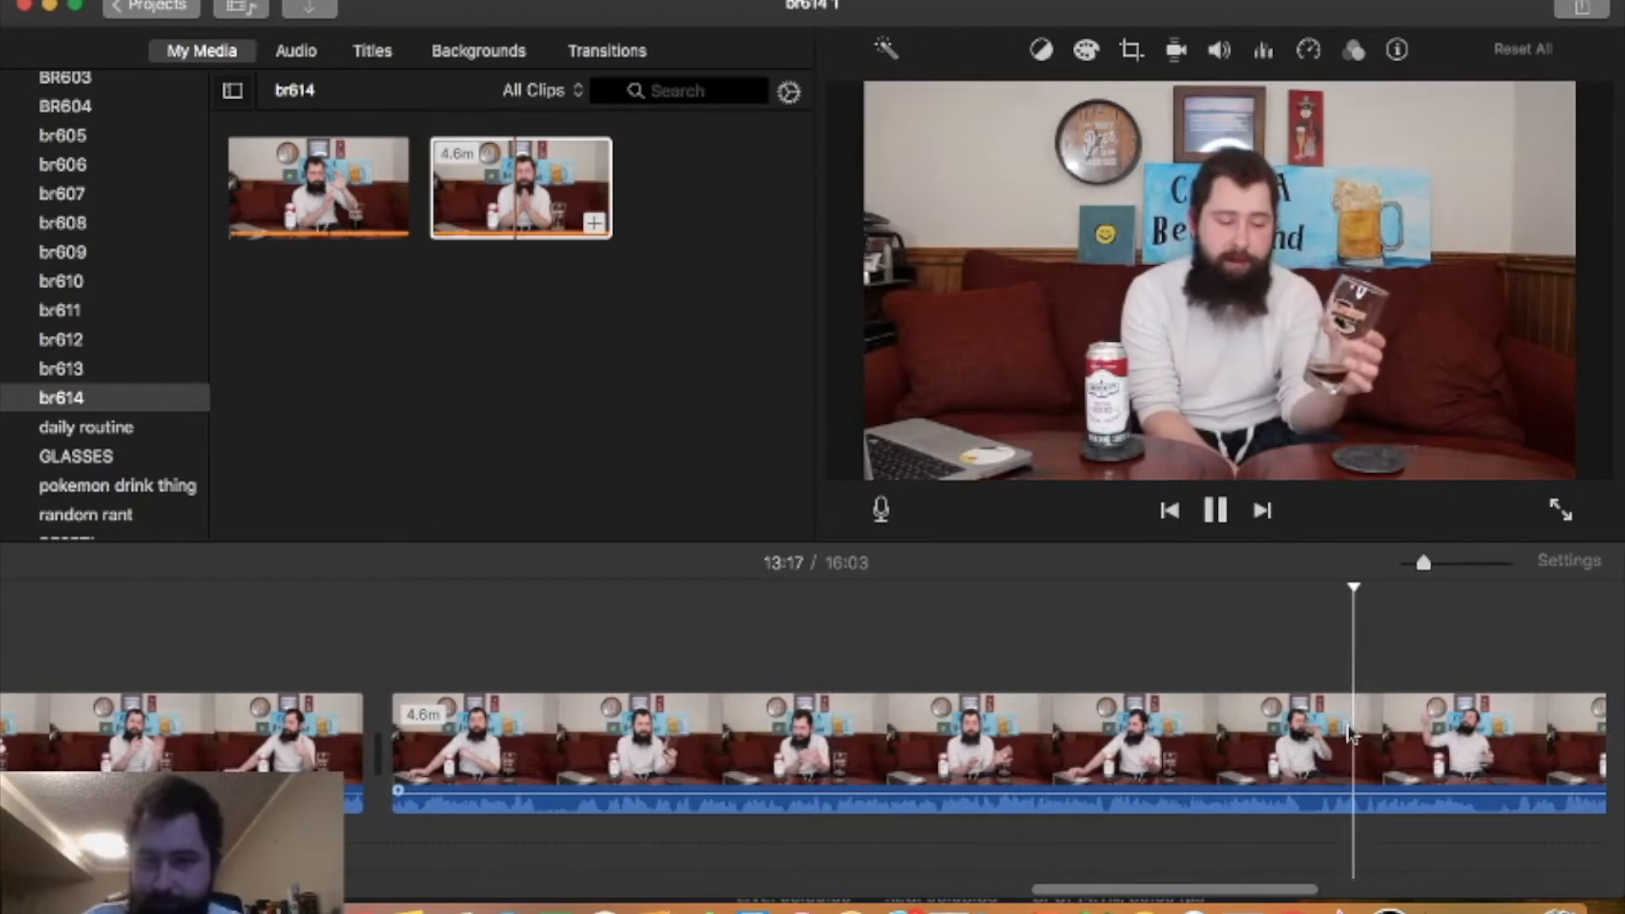
scroll(1350, 733, "right", 20)
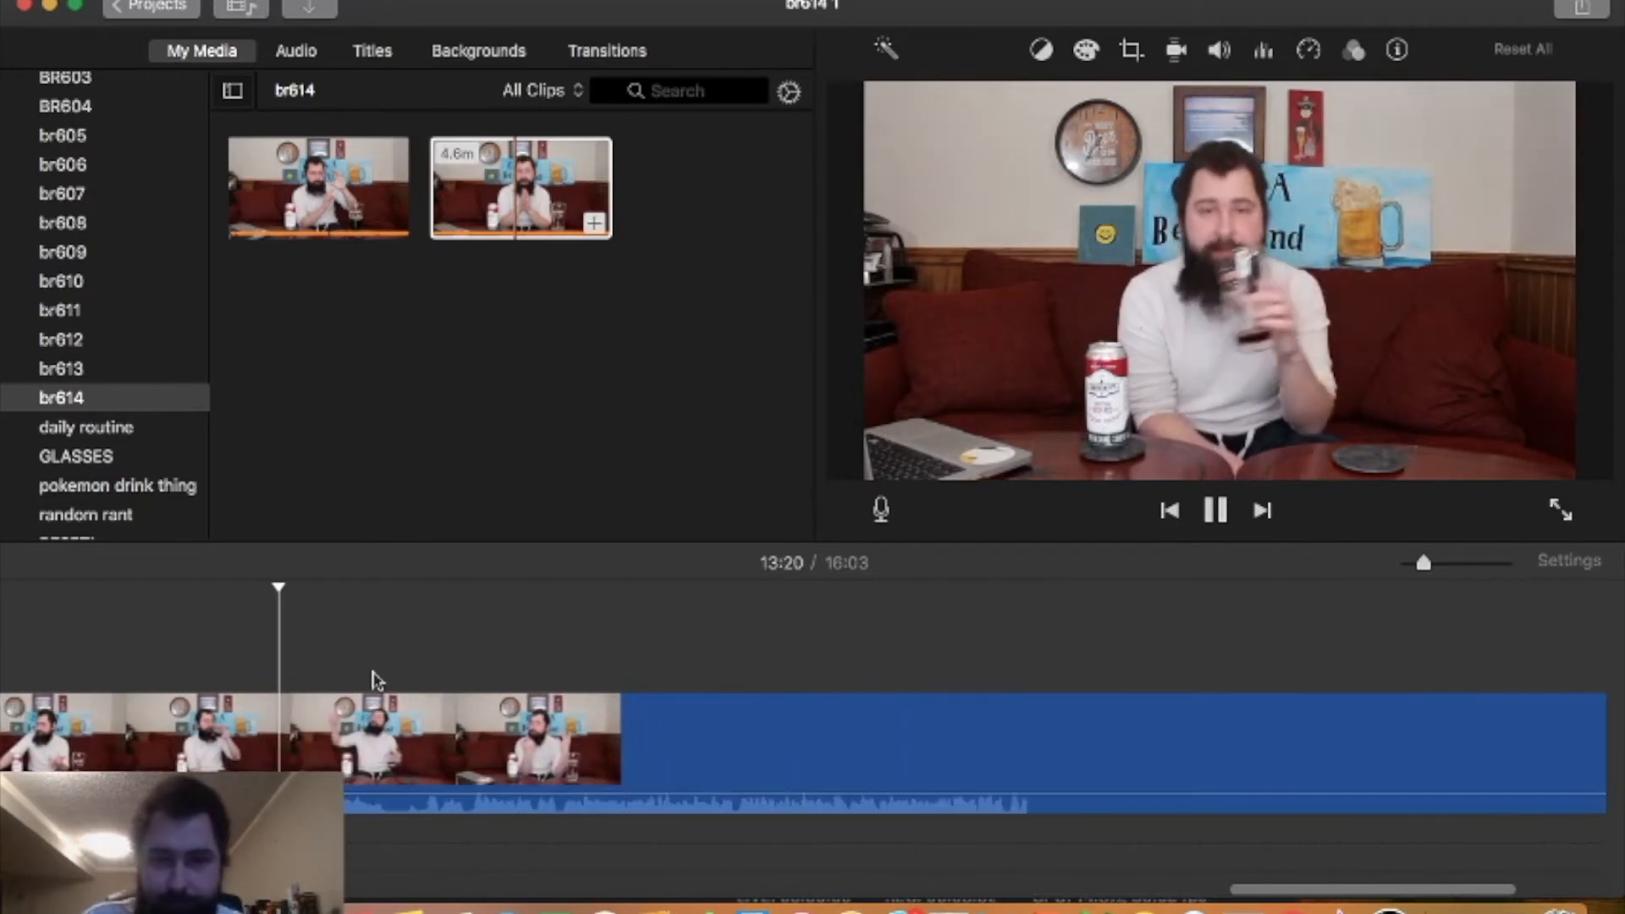
key("space")
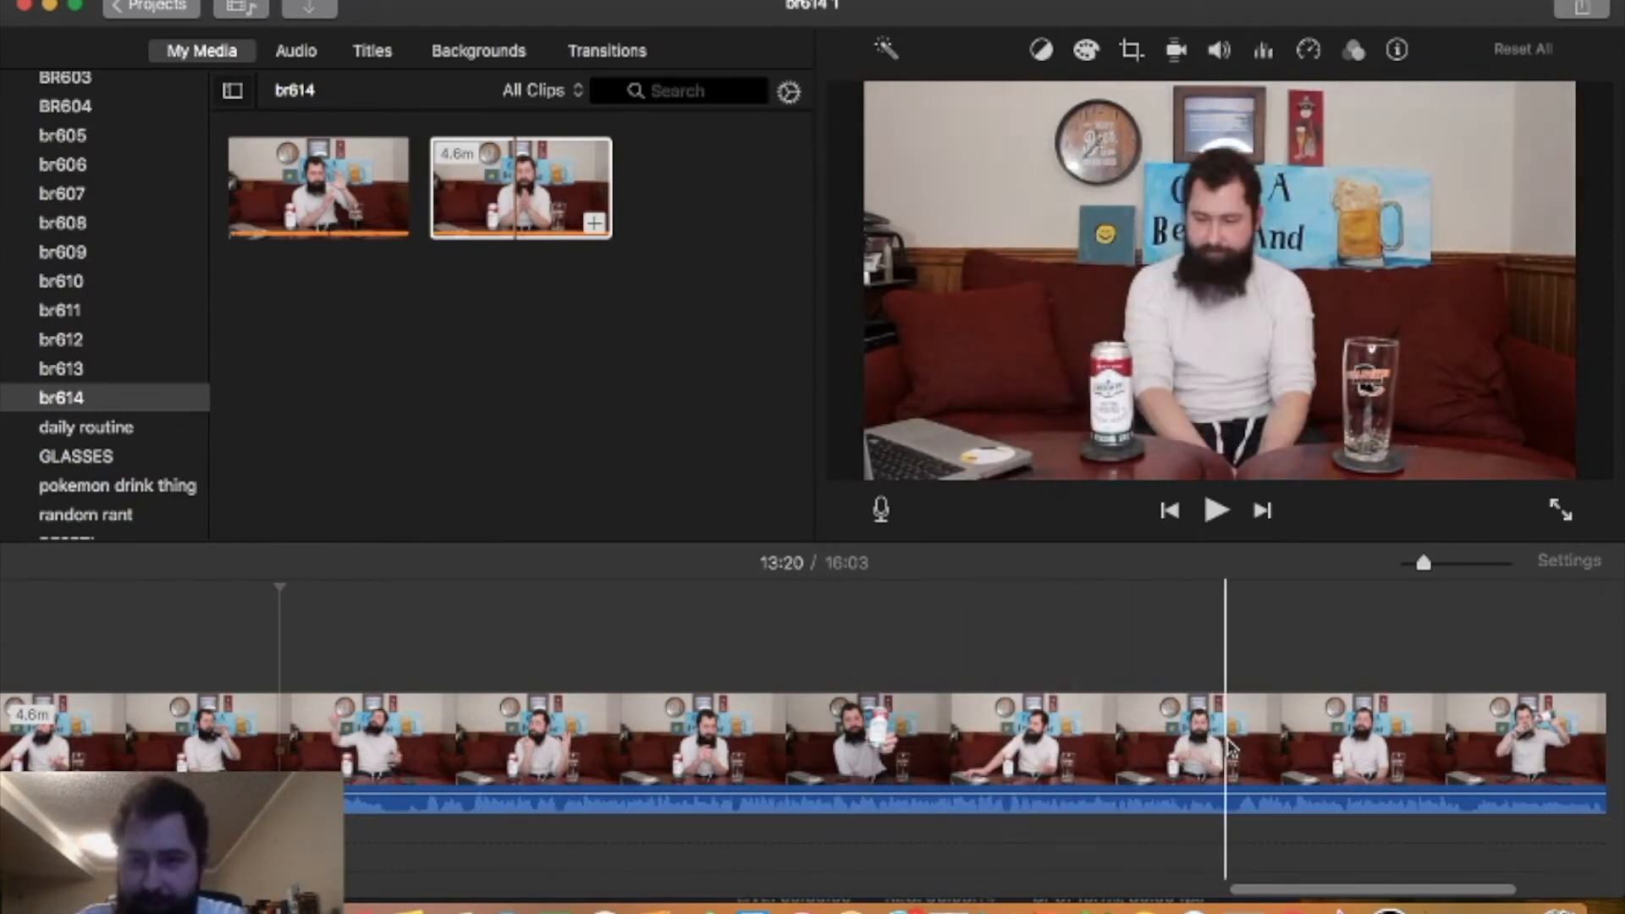
- Play the footage around 15:10 and split the clip at about 15:09
key("space")
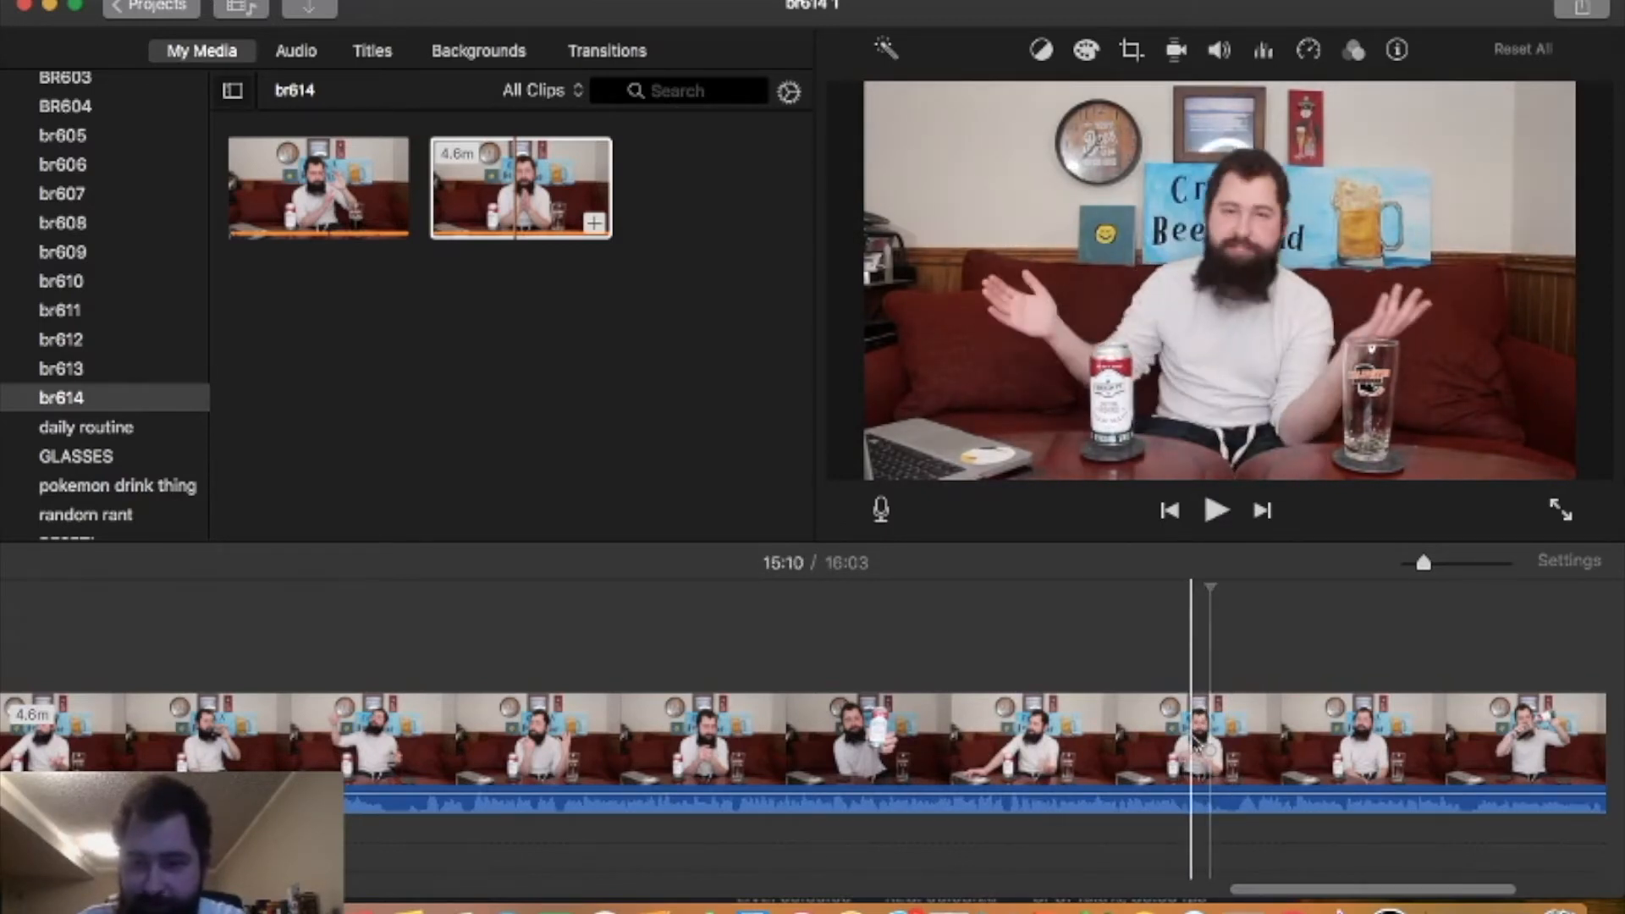
key("space")
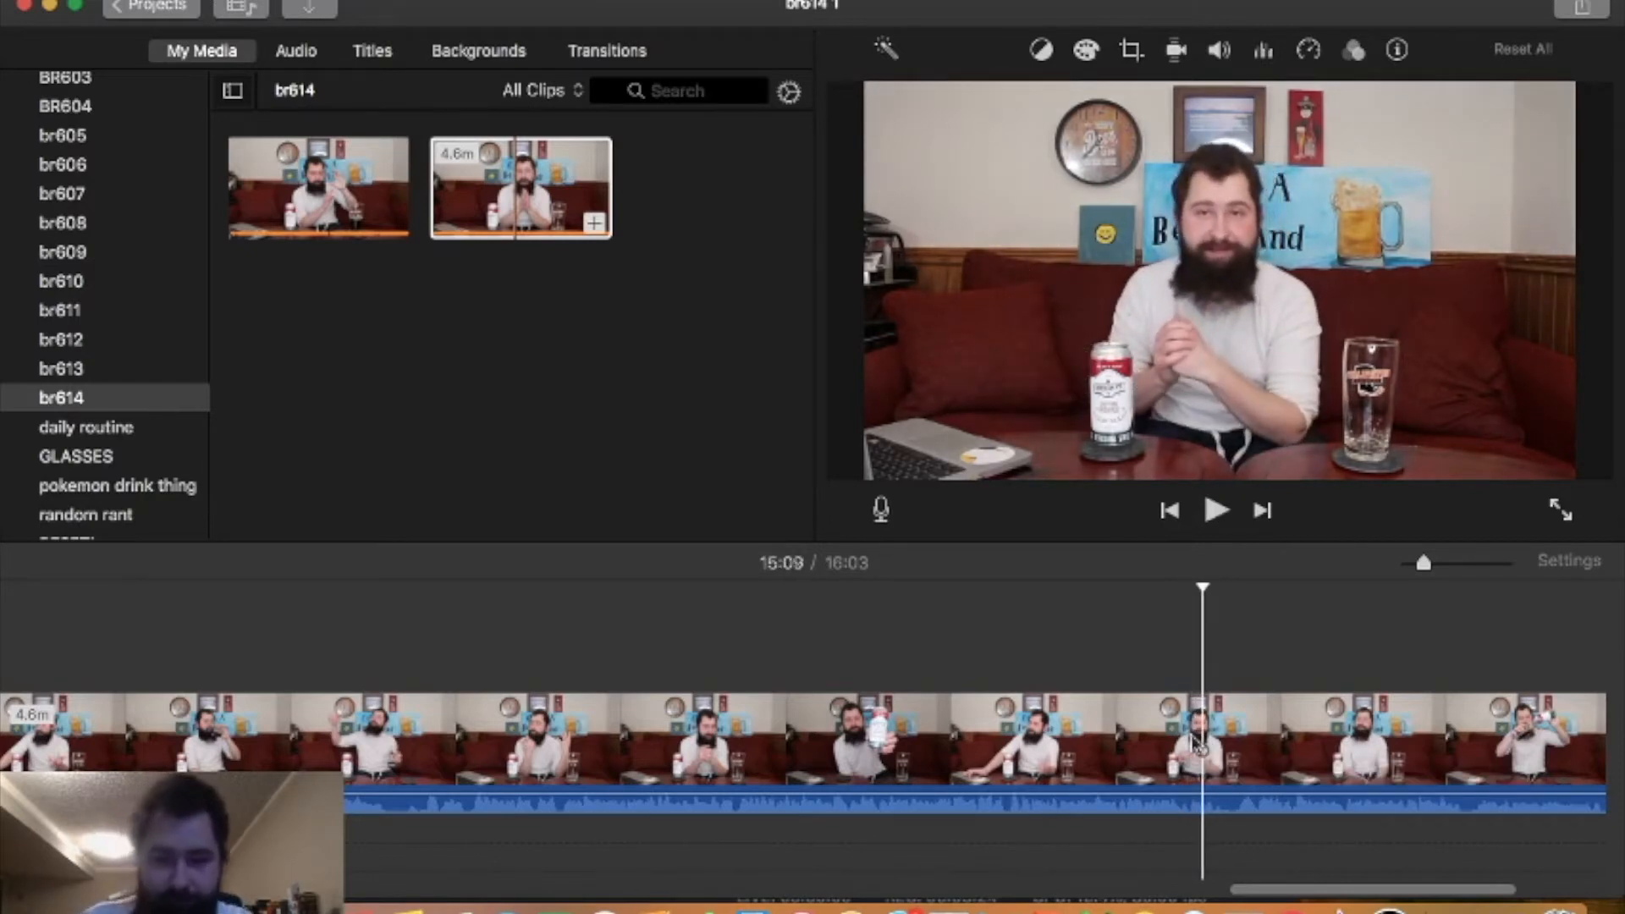
key("super+b")
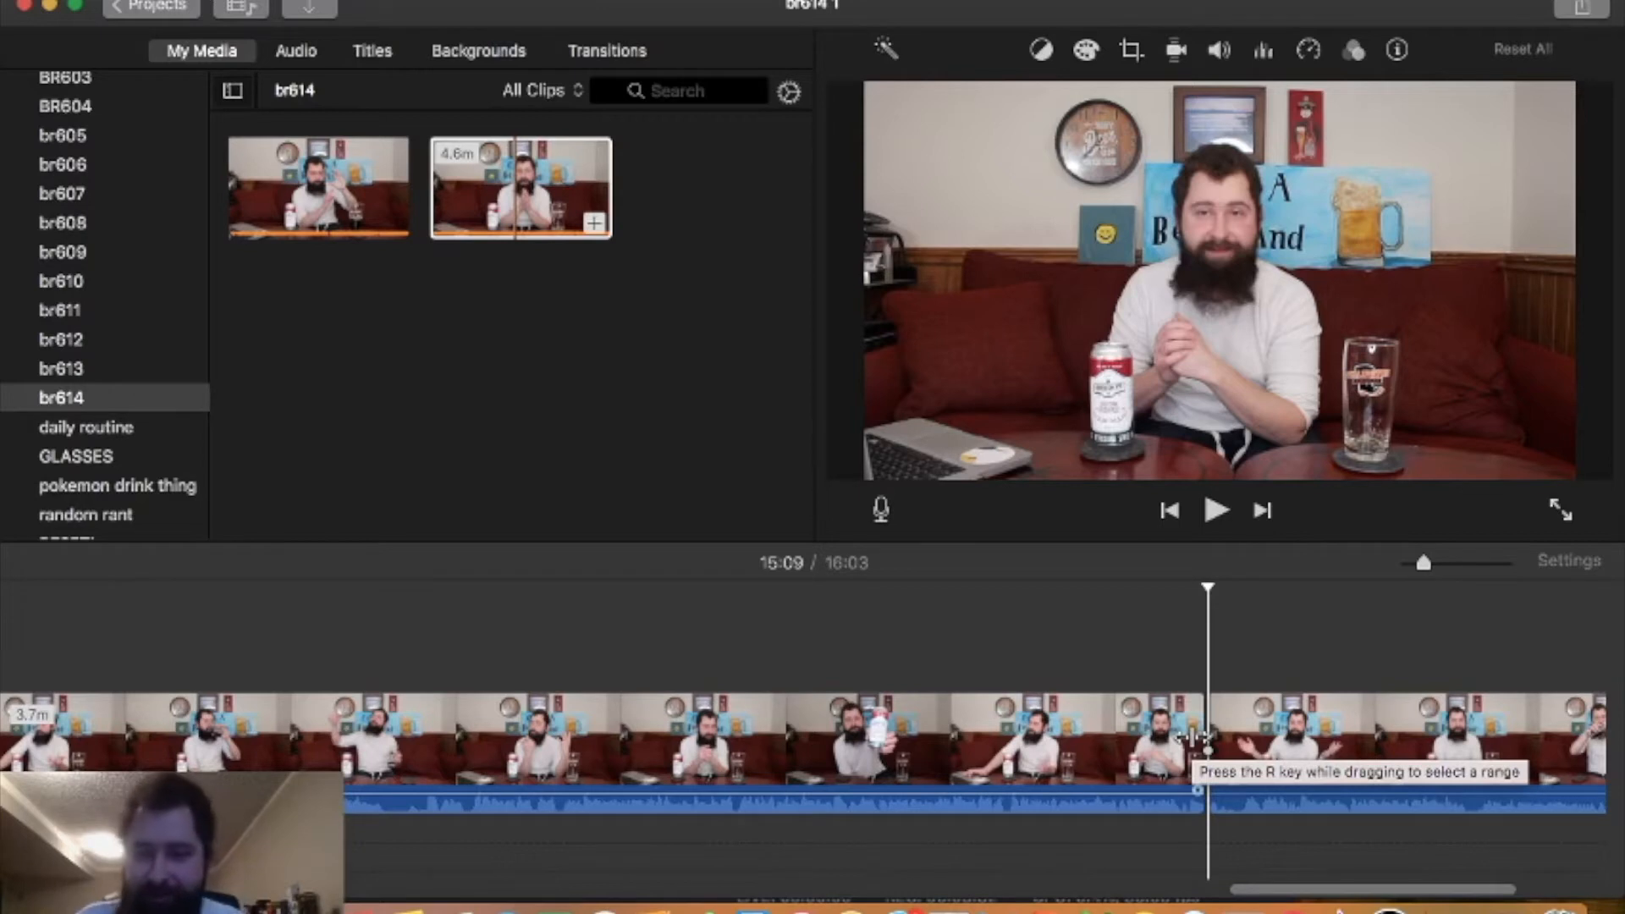
- Split the footage shortly after the 15:09 cut, delete the 4.3-second segment between the cuts, and play across the join
key("space")
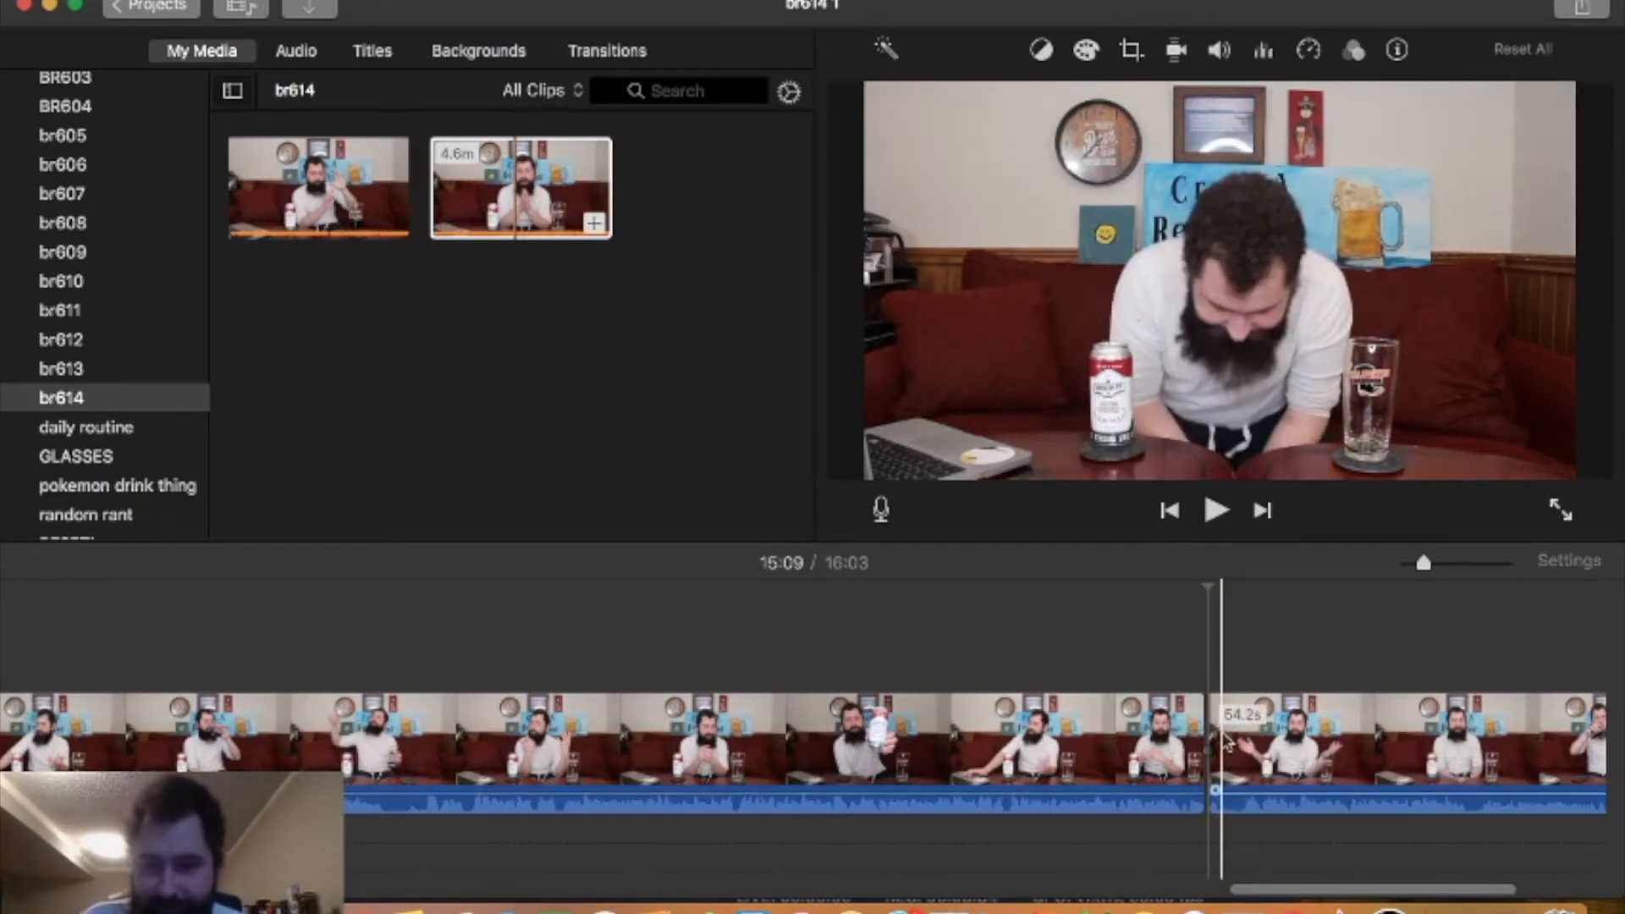
key("space")
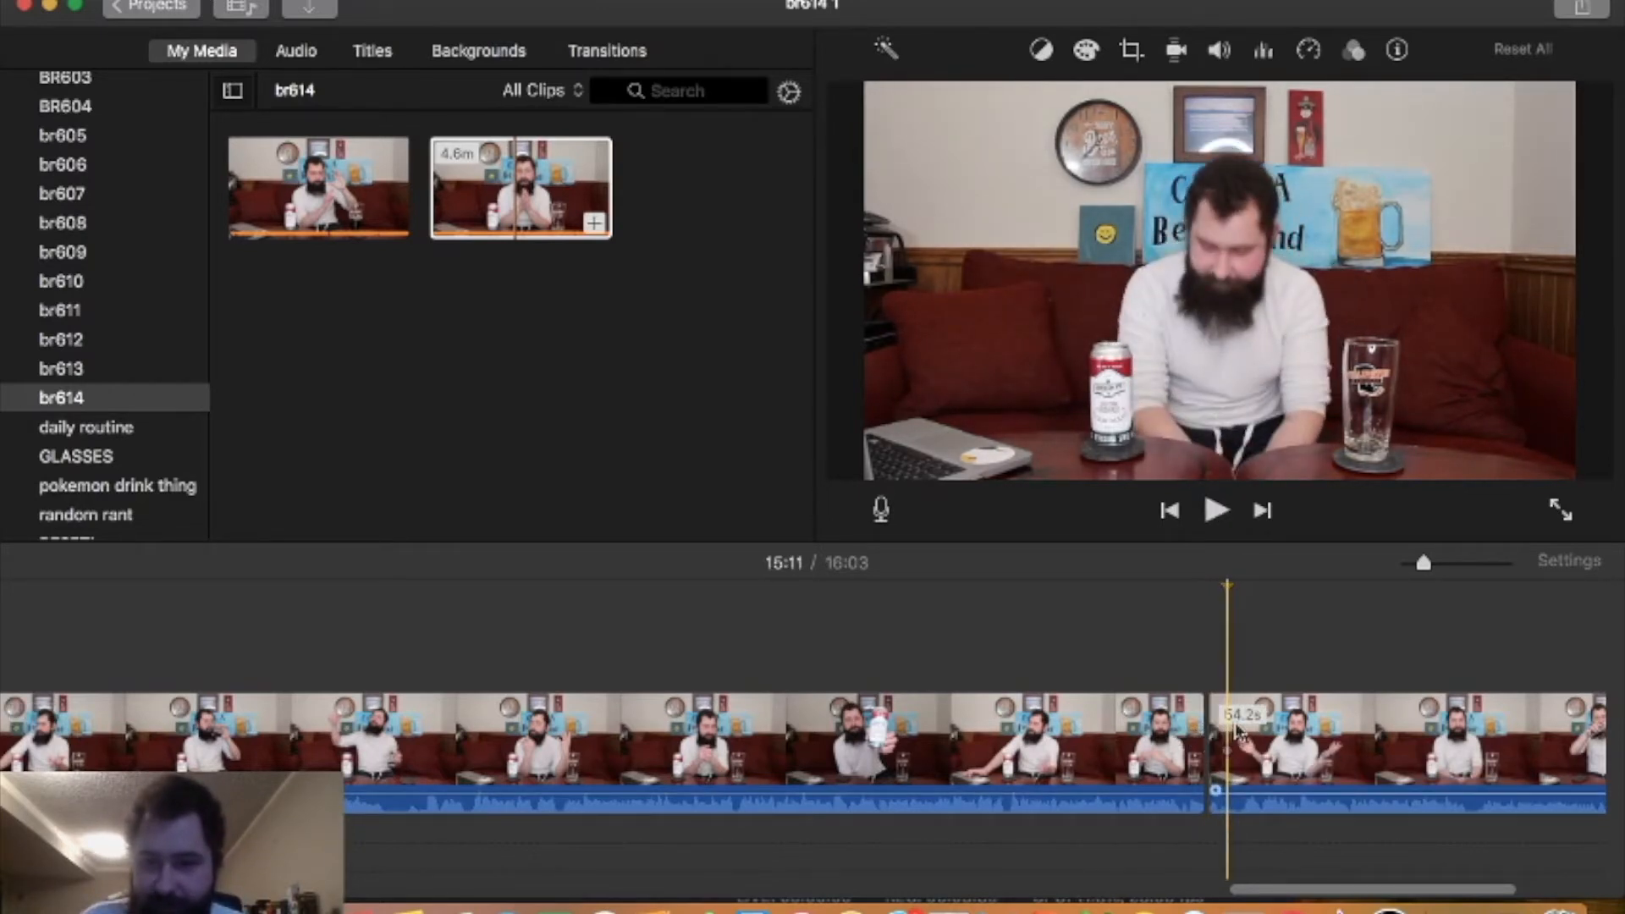
key("space")
key("space")
key("super+b")
left_click(1238, 739)
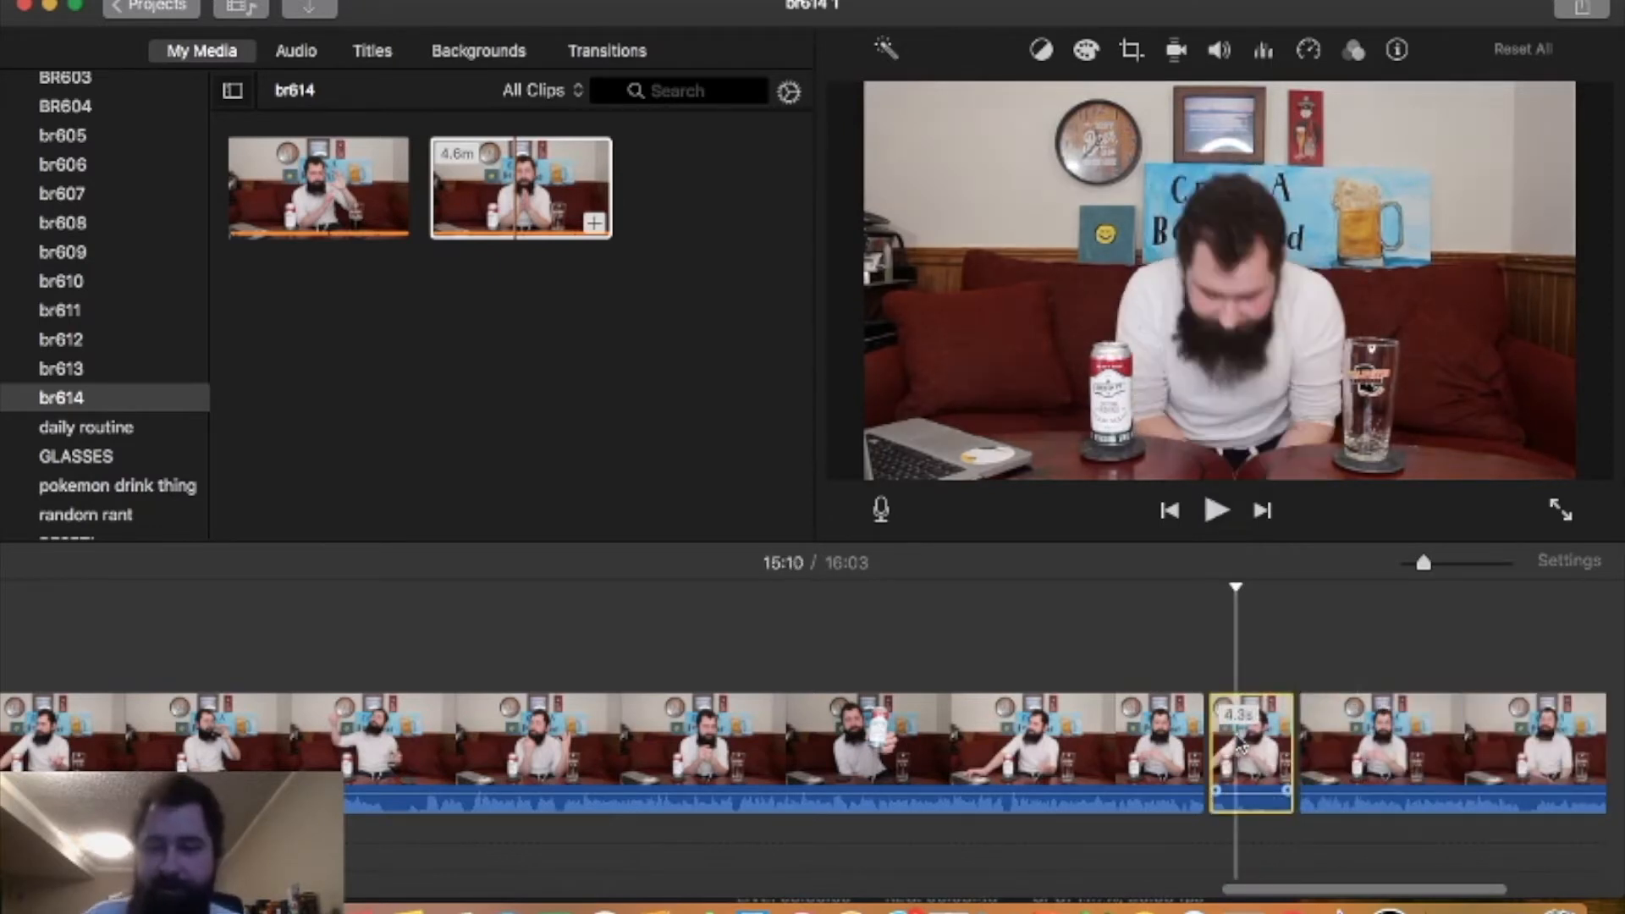
key("Delete")
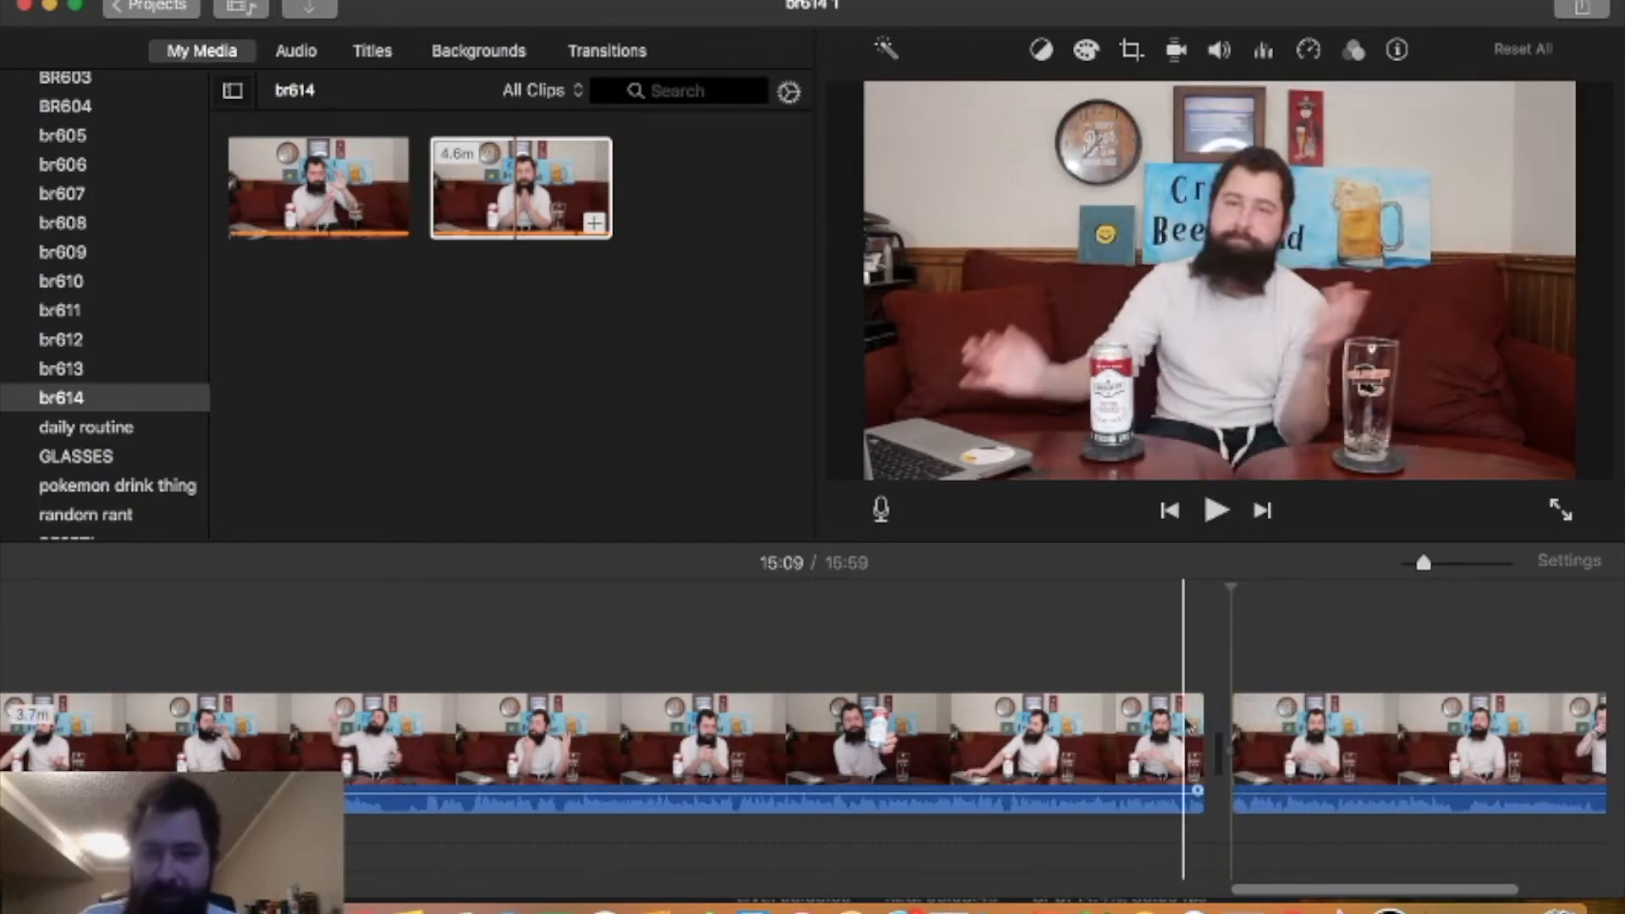
key("space")
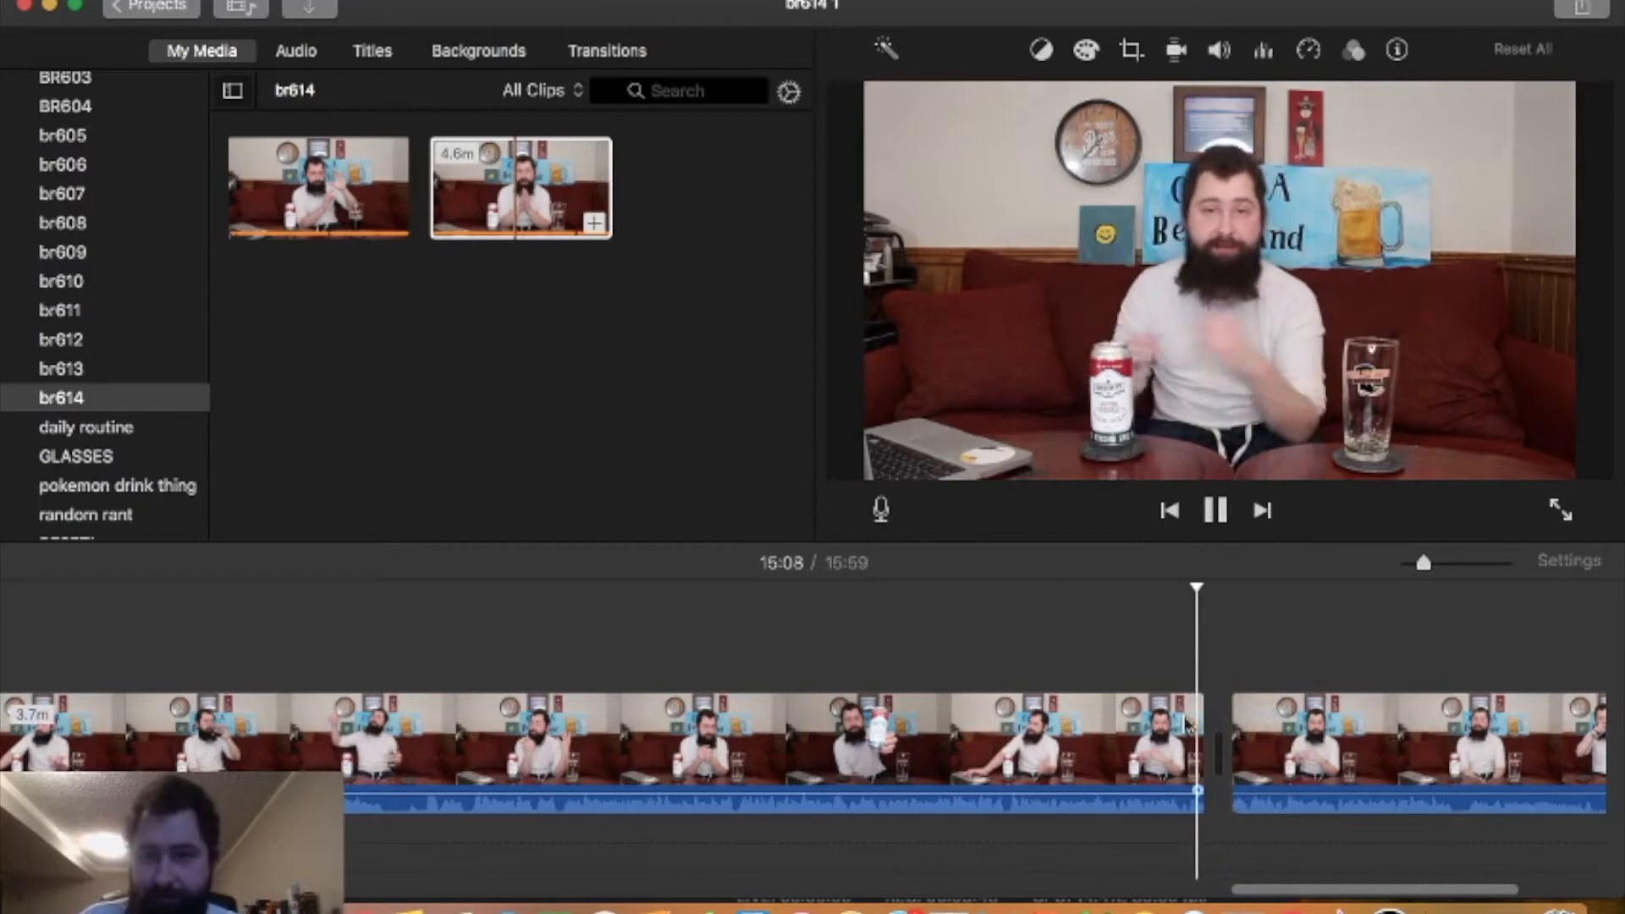
key("space")
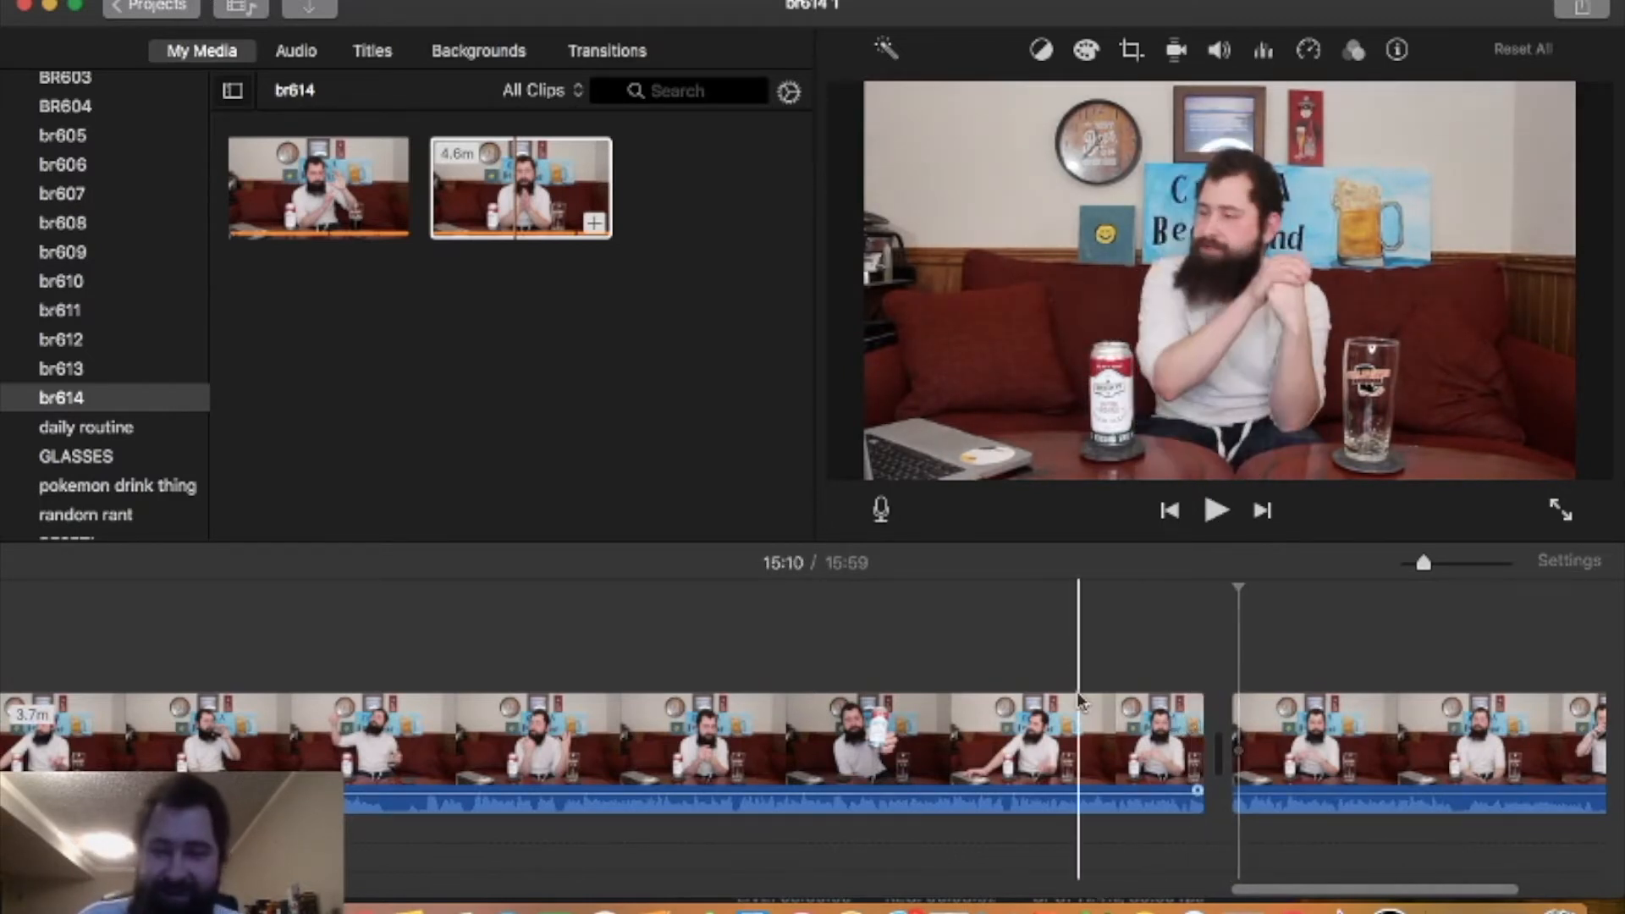
- Play the last clip from about its middle and split it at about 15:36
scroll(1177, 677, "right", 5)
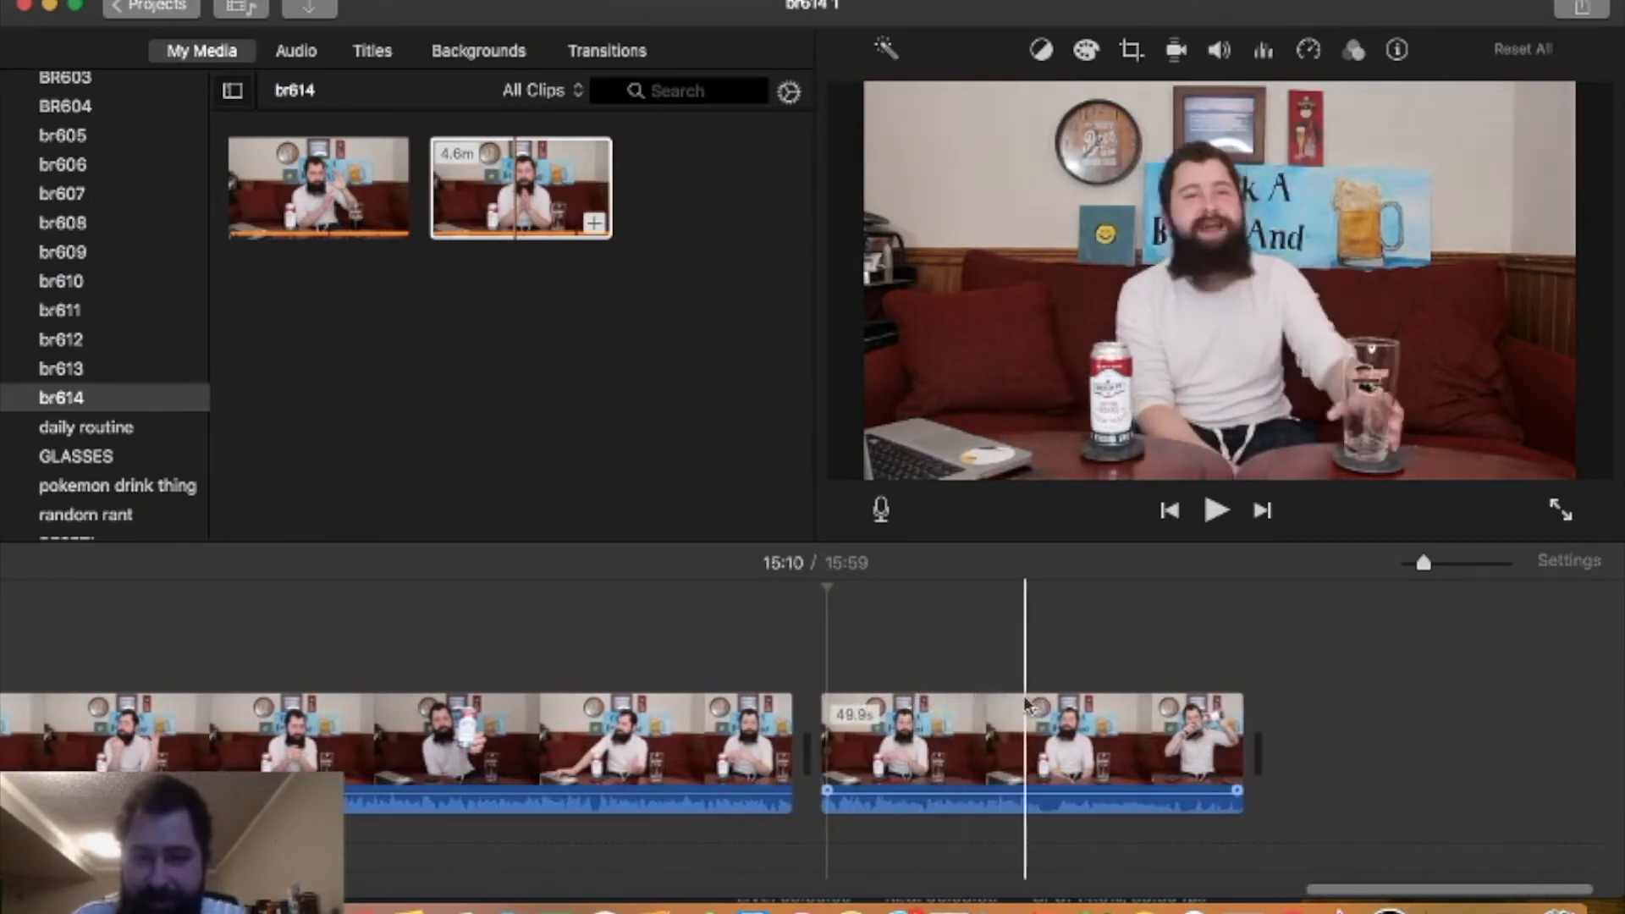
key("space")
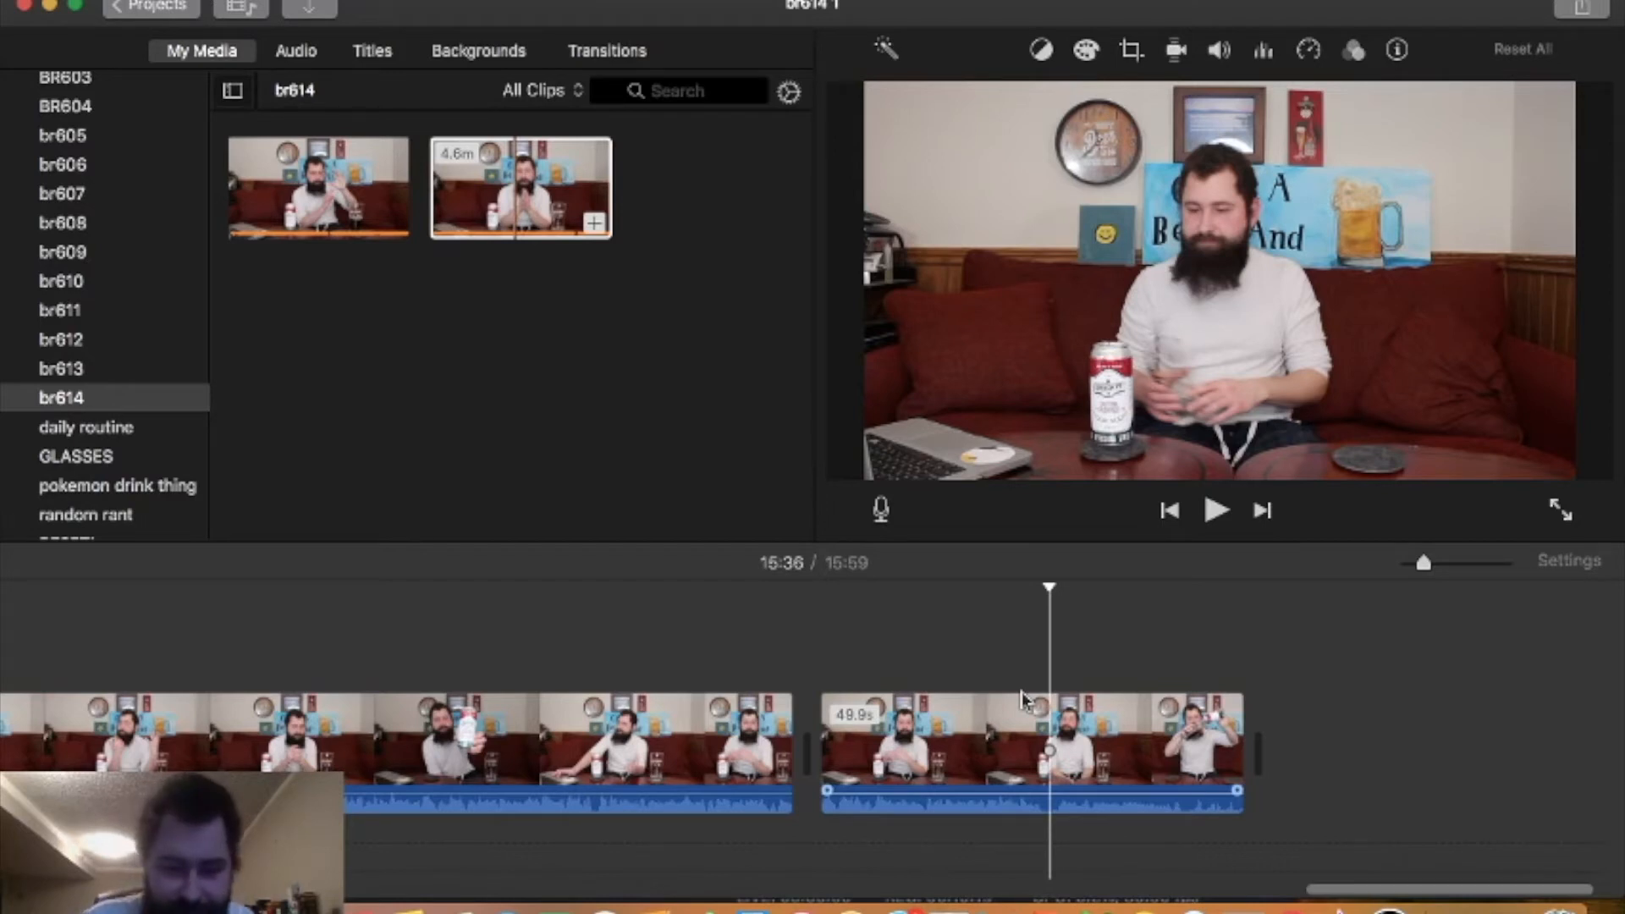
key("super+b")
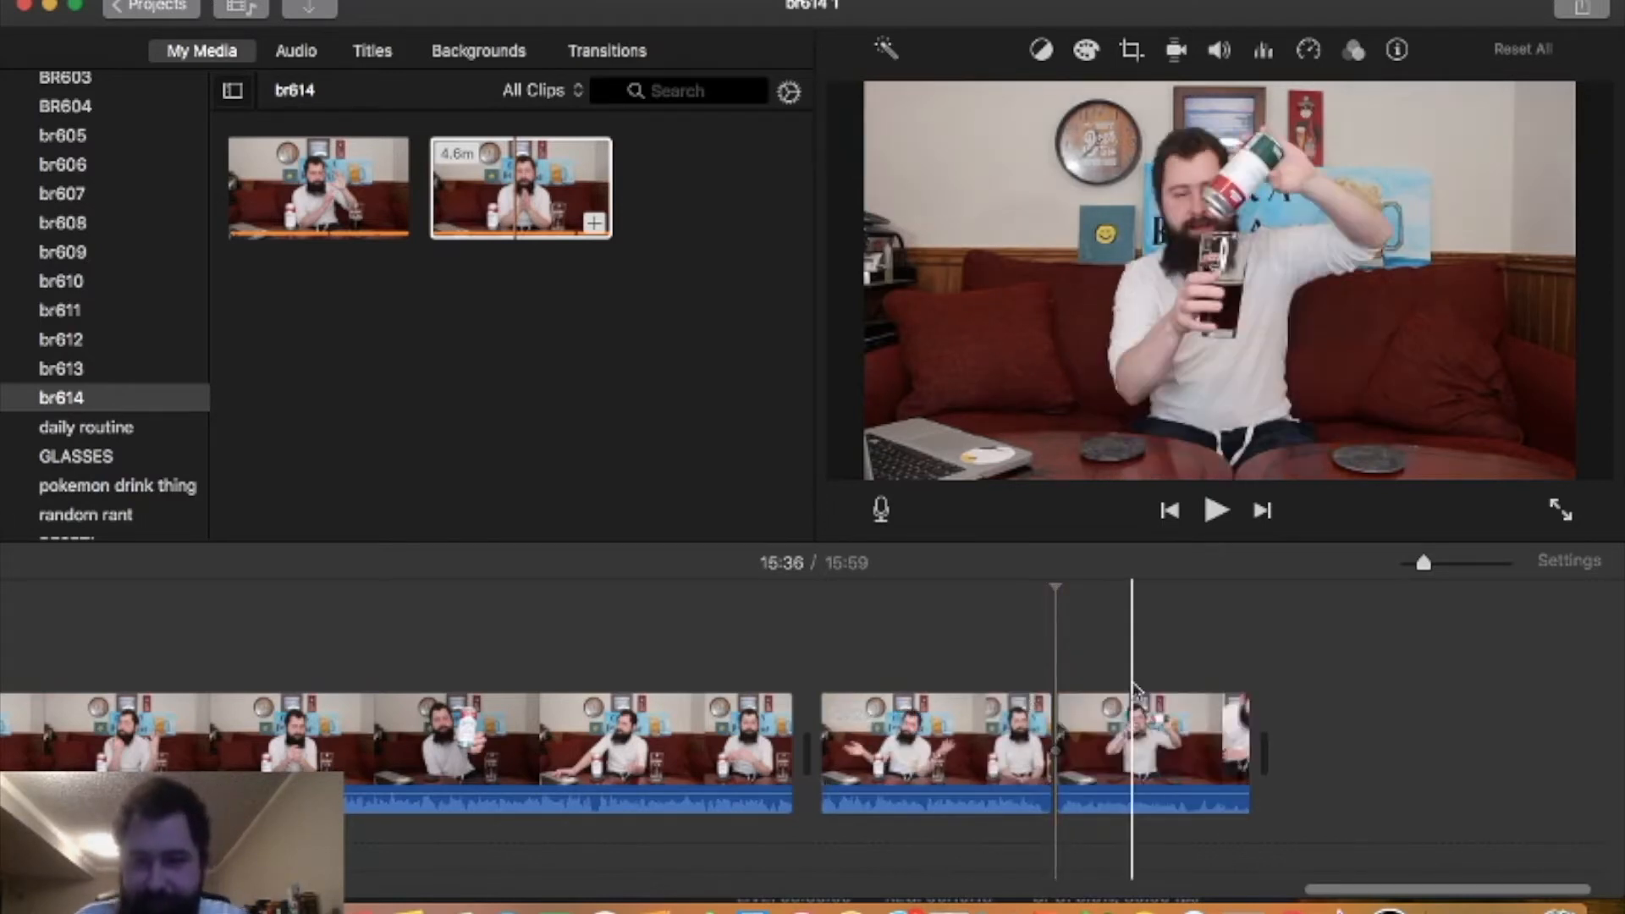
- Play the footage after the 15:36 cut, split it at about 15:52, and delete the 7.1-second segment at the project's end
left_click(1124, 701)
key("space")
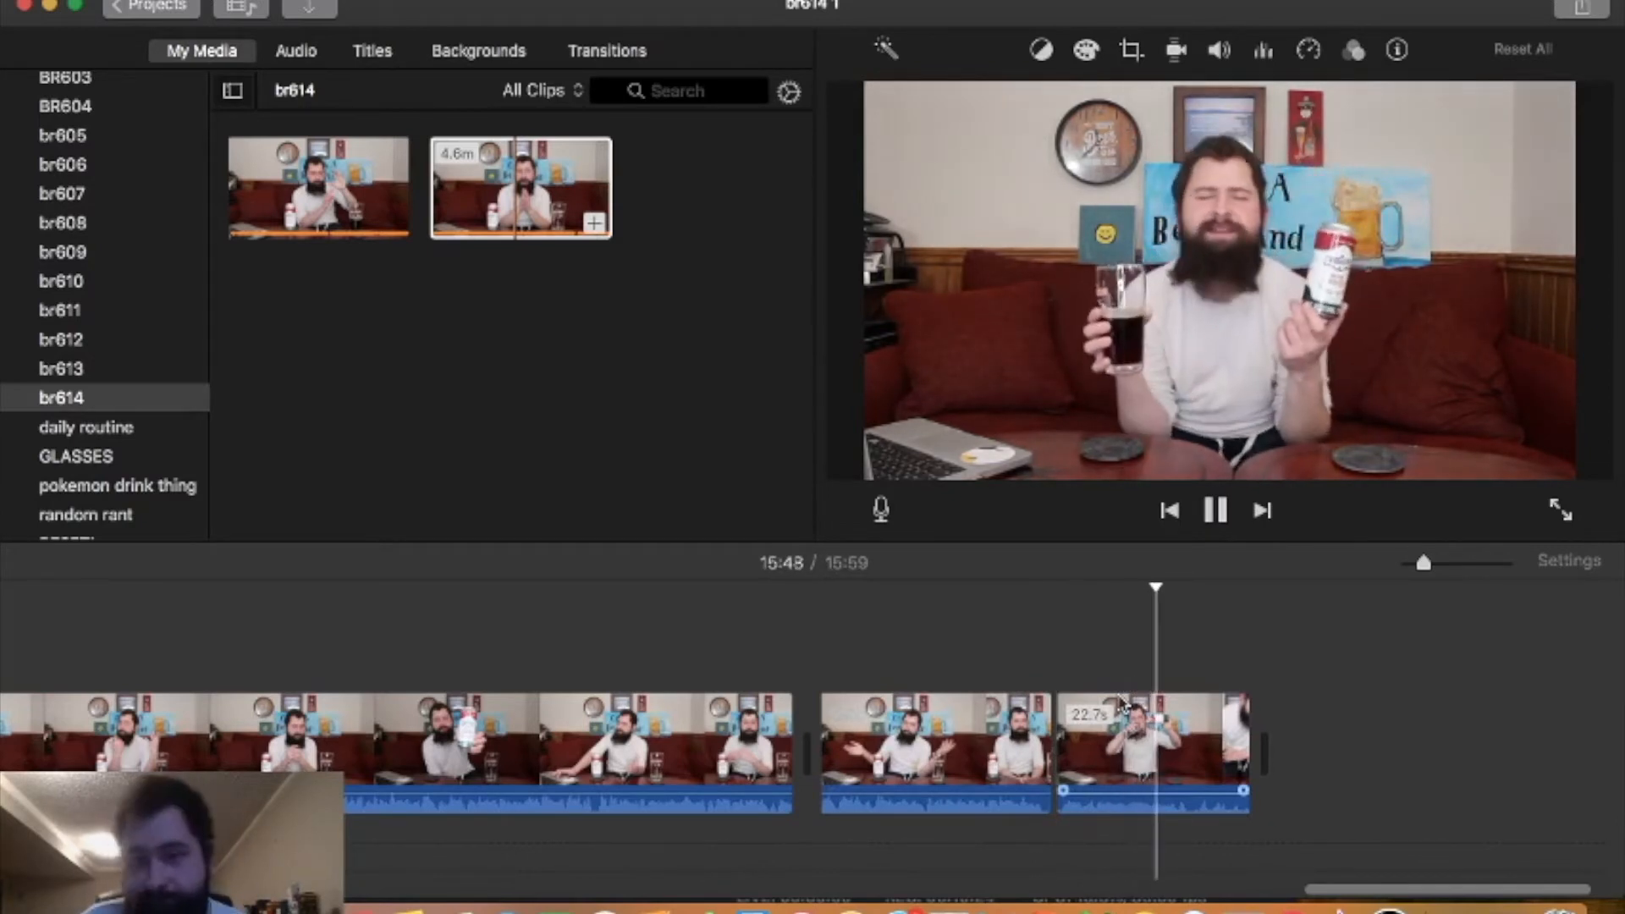
key("space")
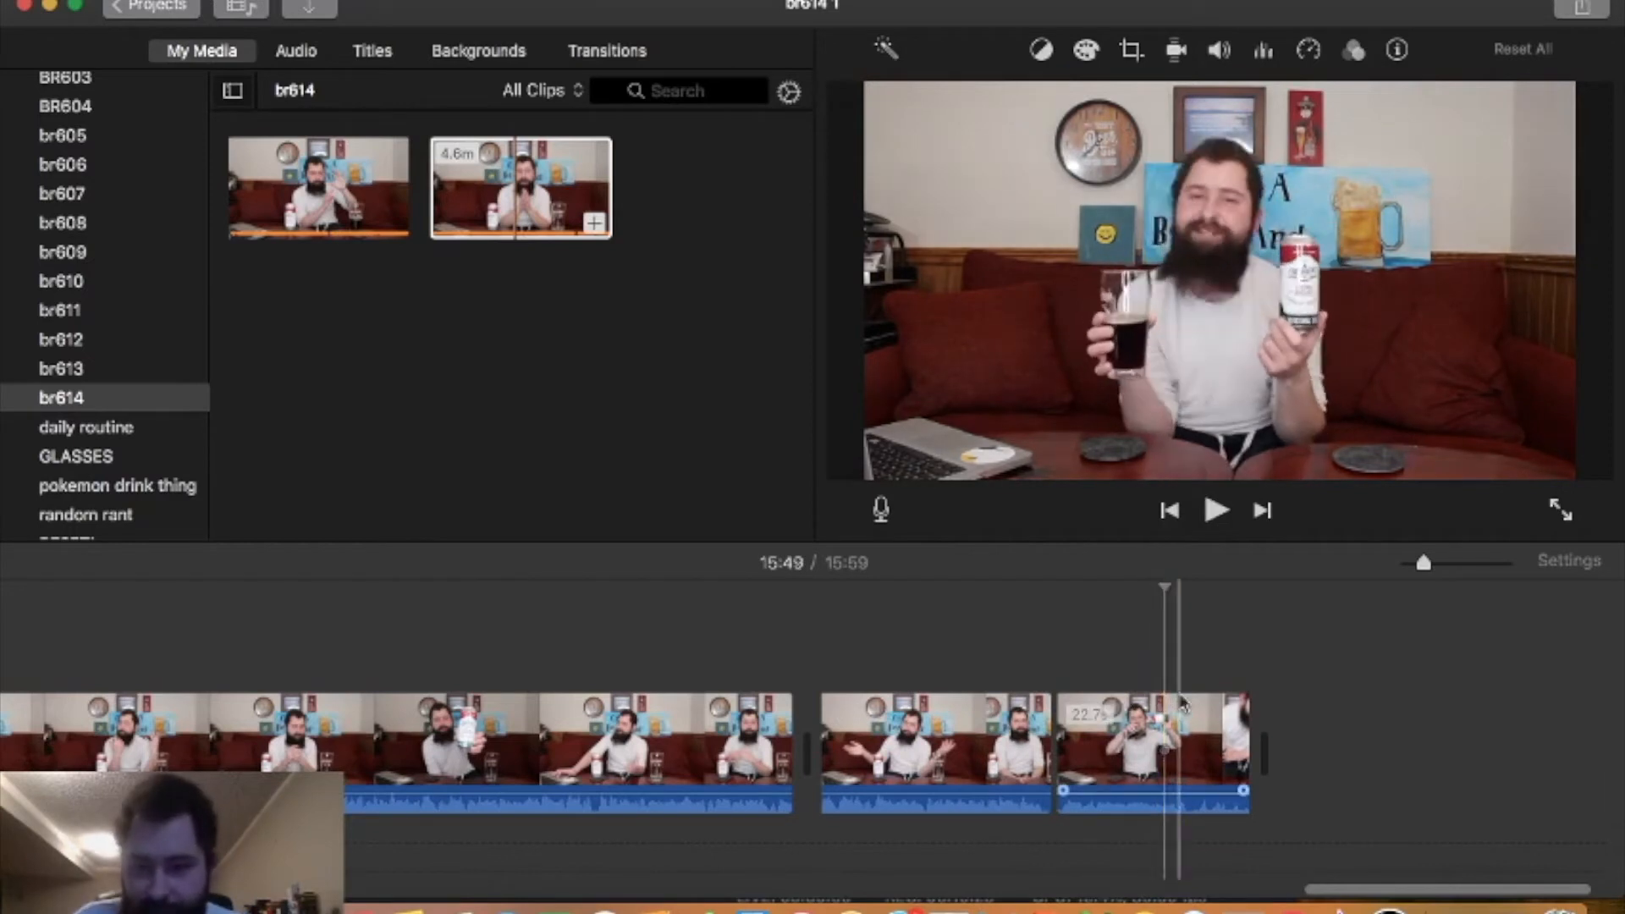
key("space")
key("space")
key("space")
key("space")
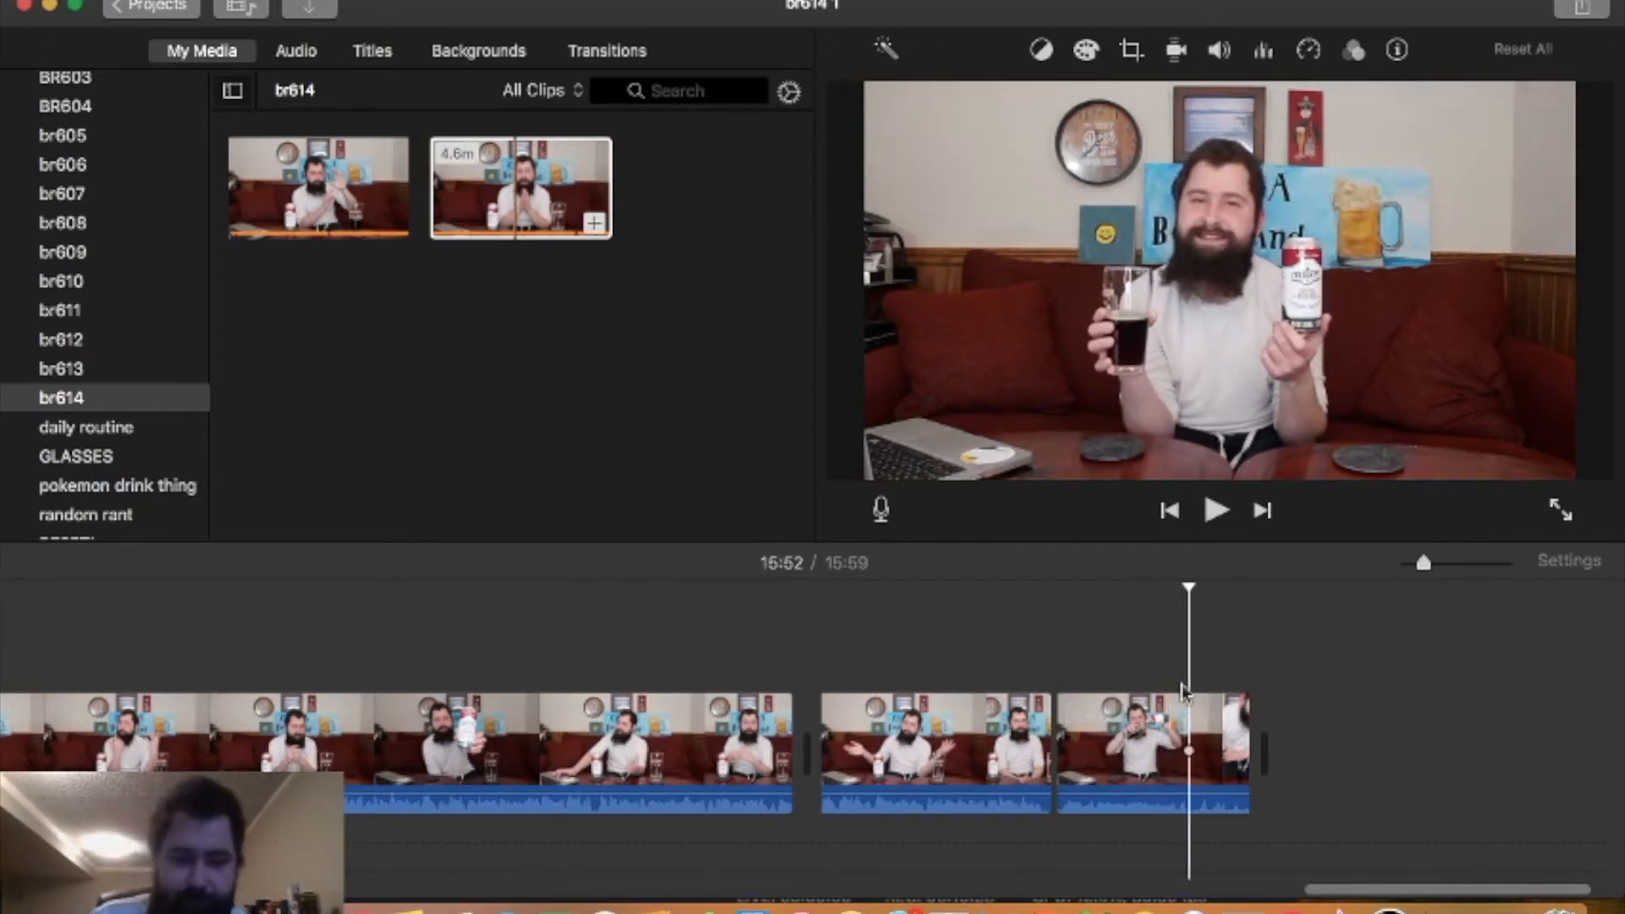
key("super+b")
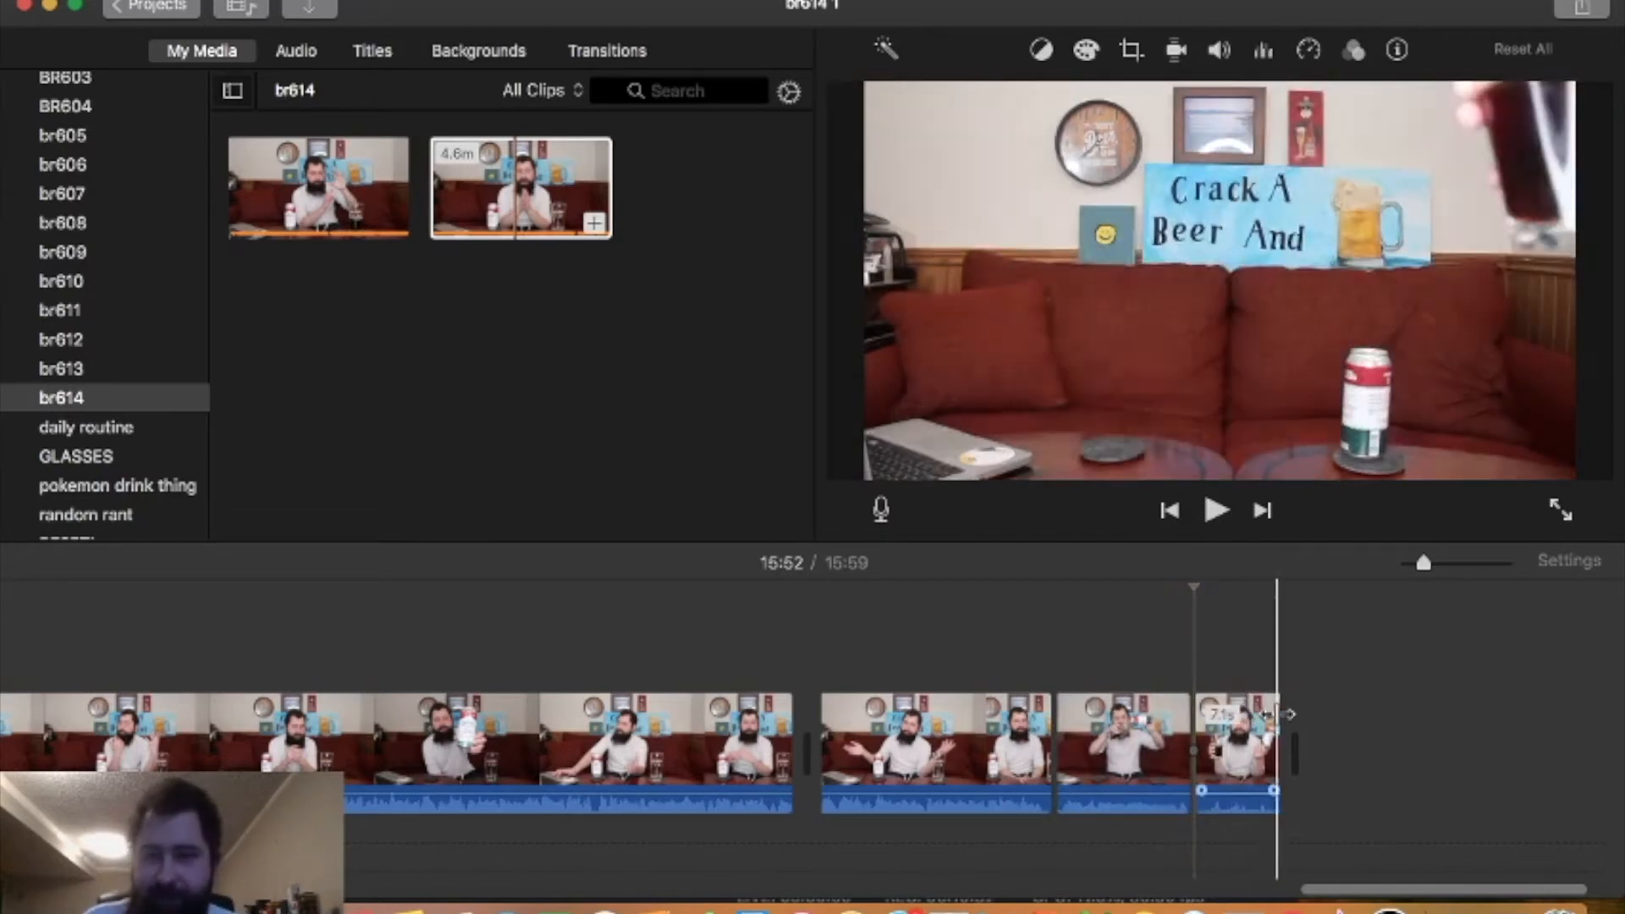
left_click(1245, 717)
key("Delete")
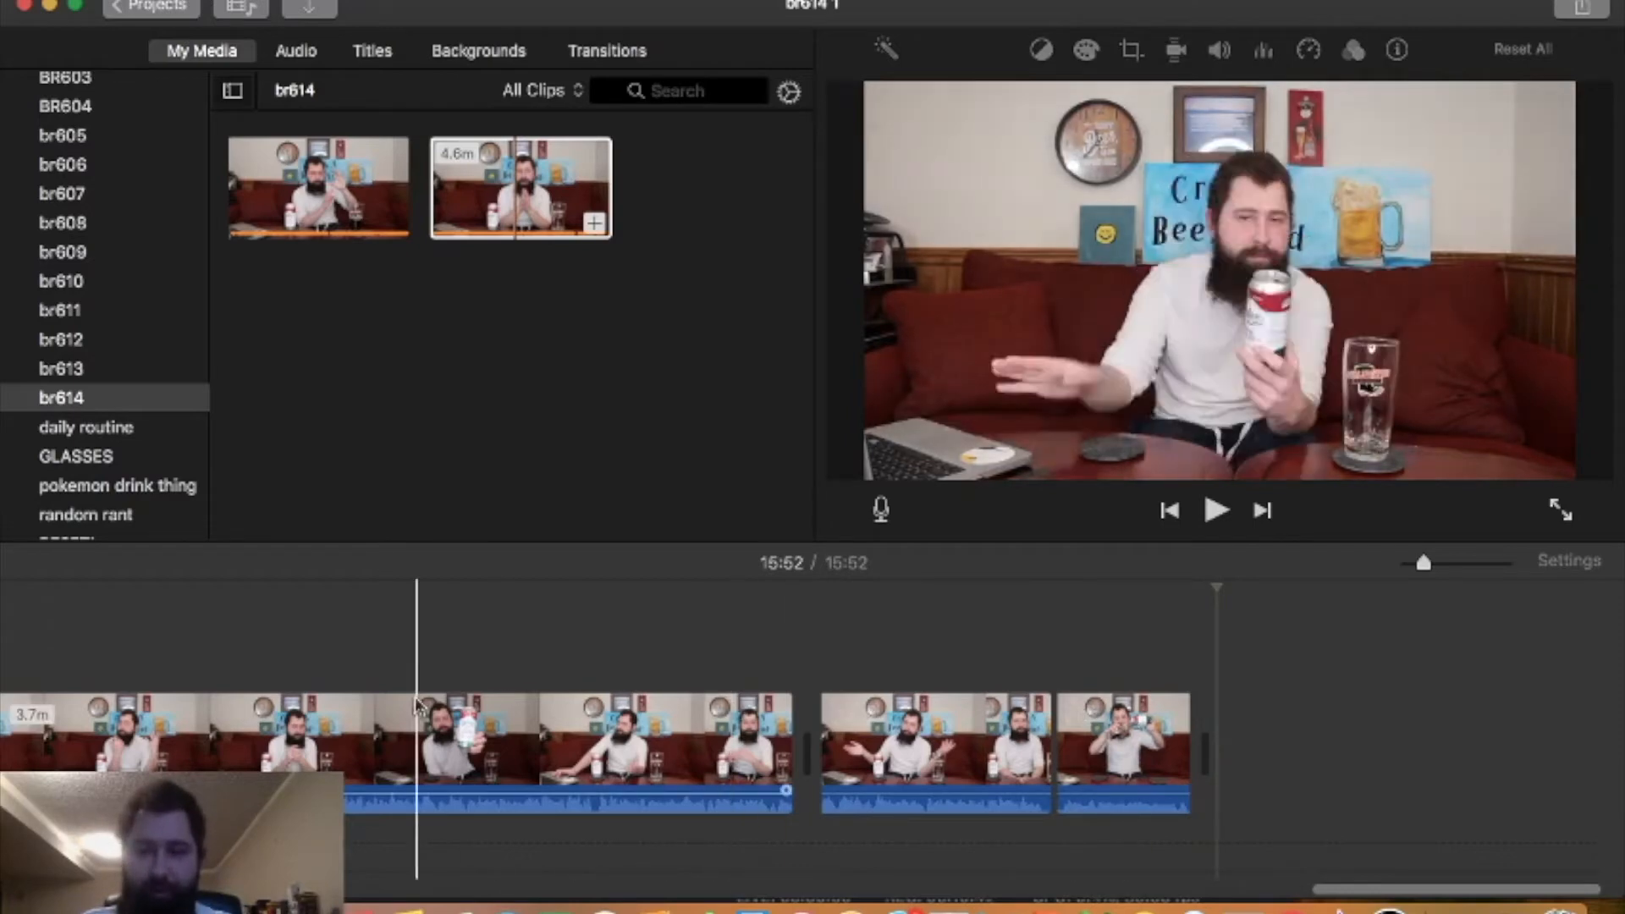
- Review the earlier clips back toward the start of the timeline, spot-playing around 5:17, 5:52, 4:37 and 2:47
scroll(694, 717, "left", 3)
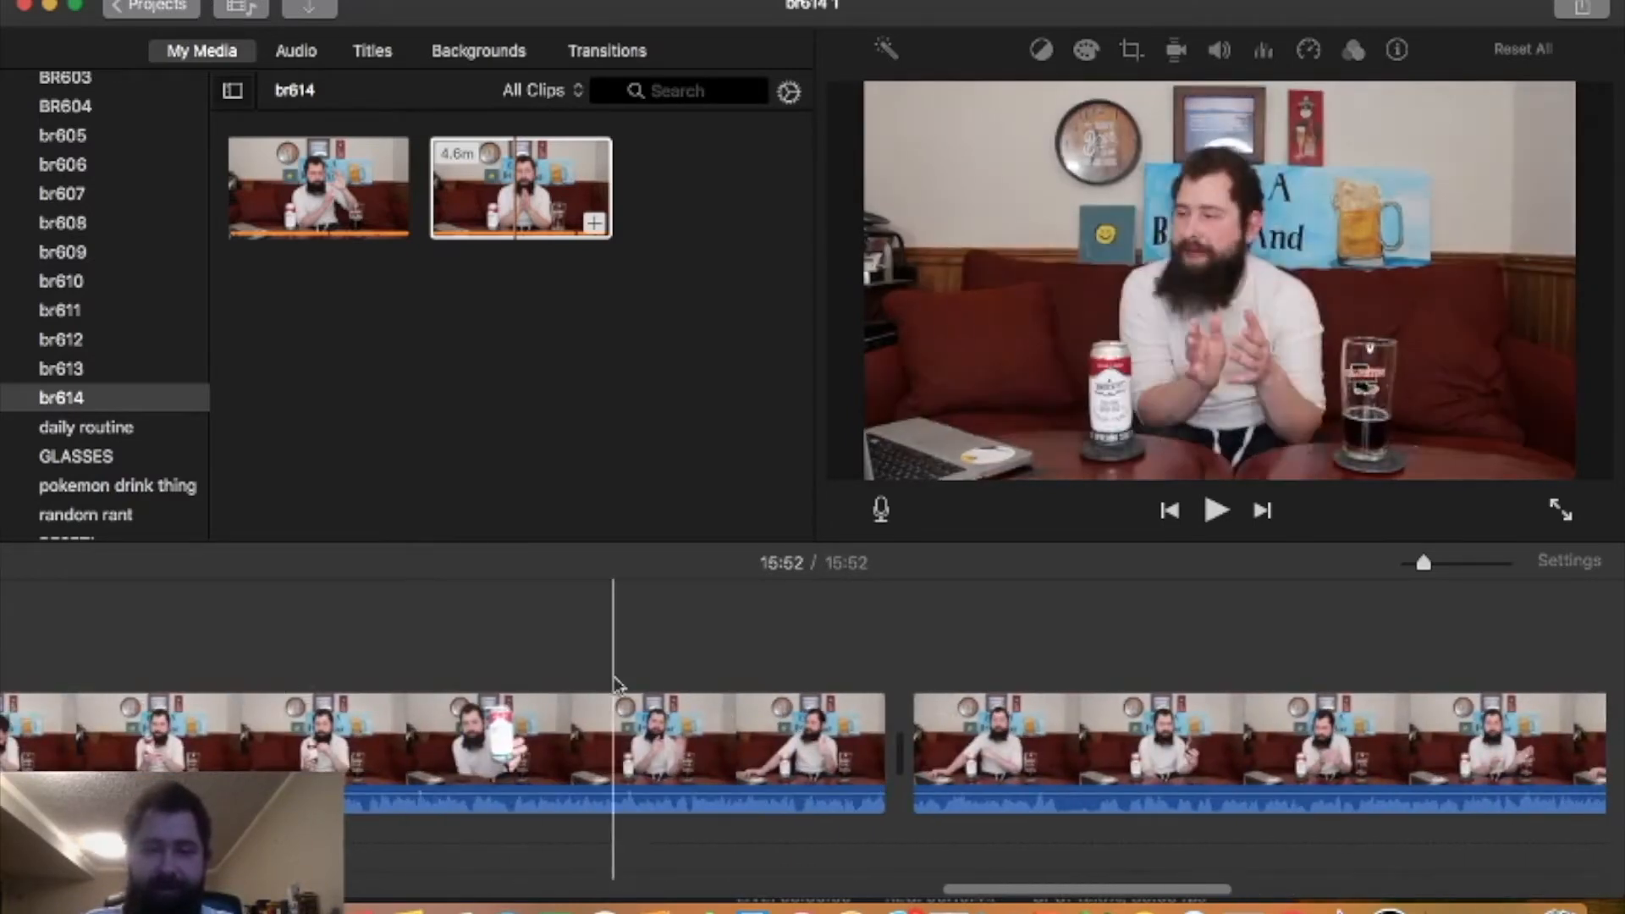
scroll(743, 696, "left", 5)
scroll(743, 698, "left", 2)
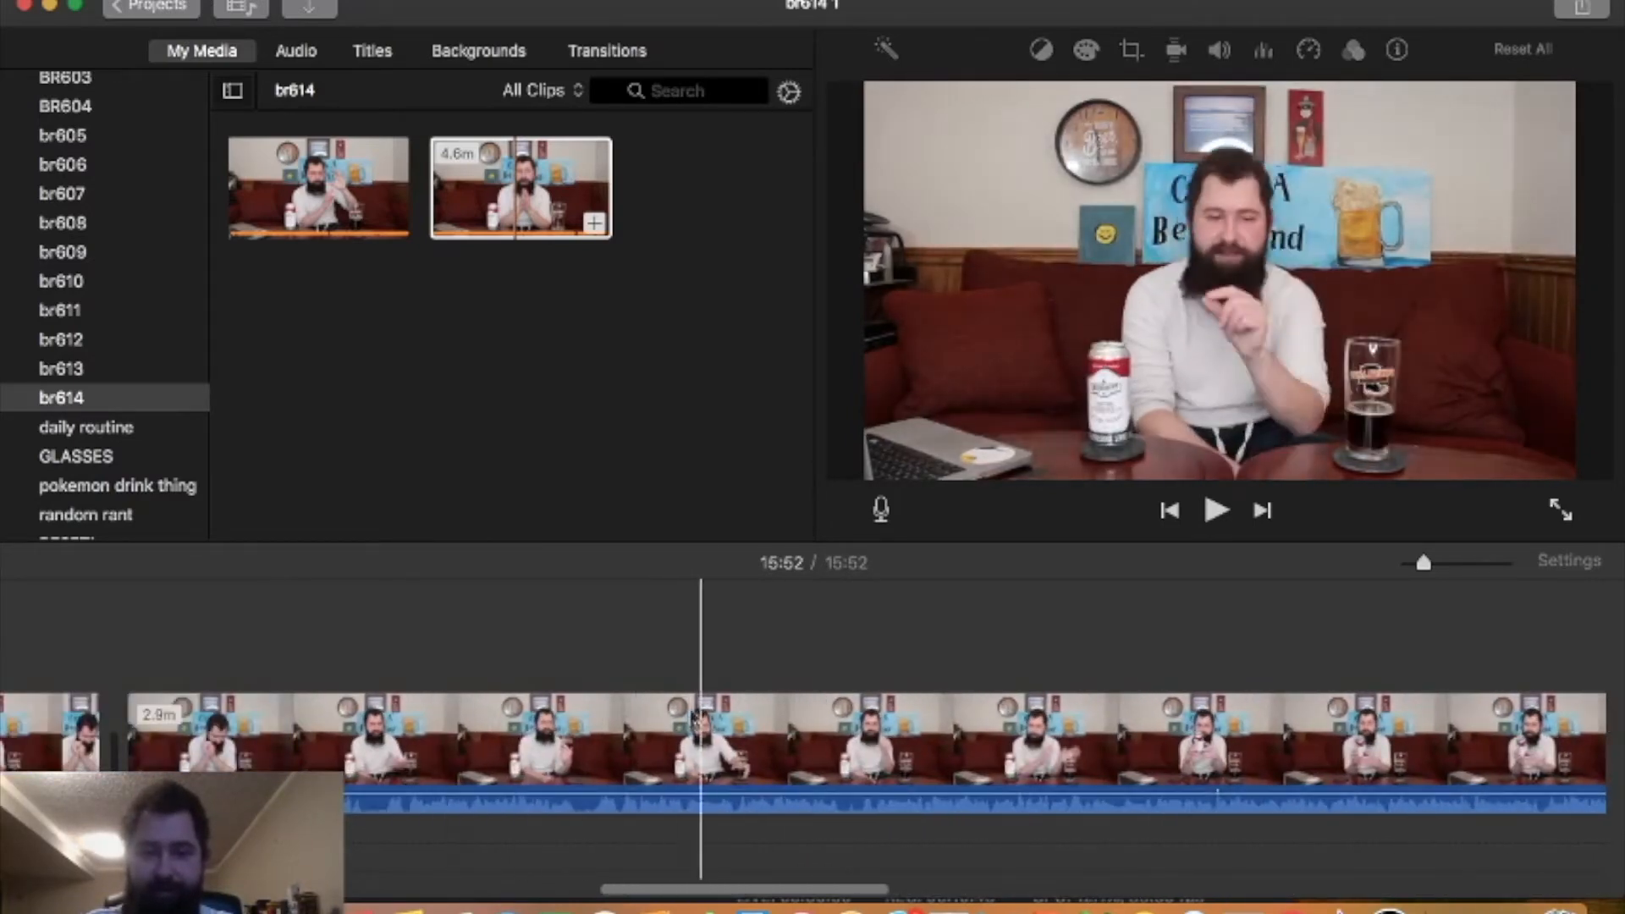
left_click(646, 733)
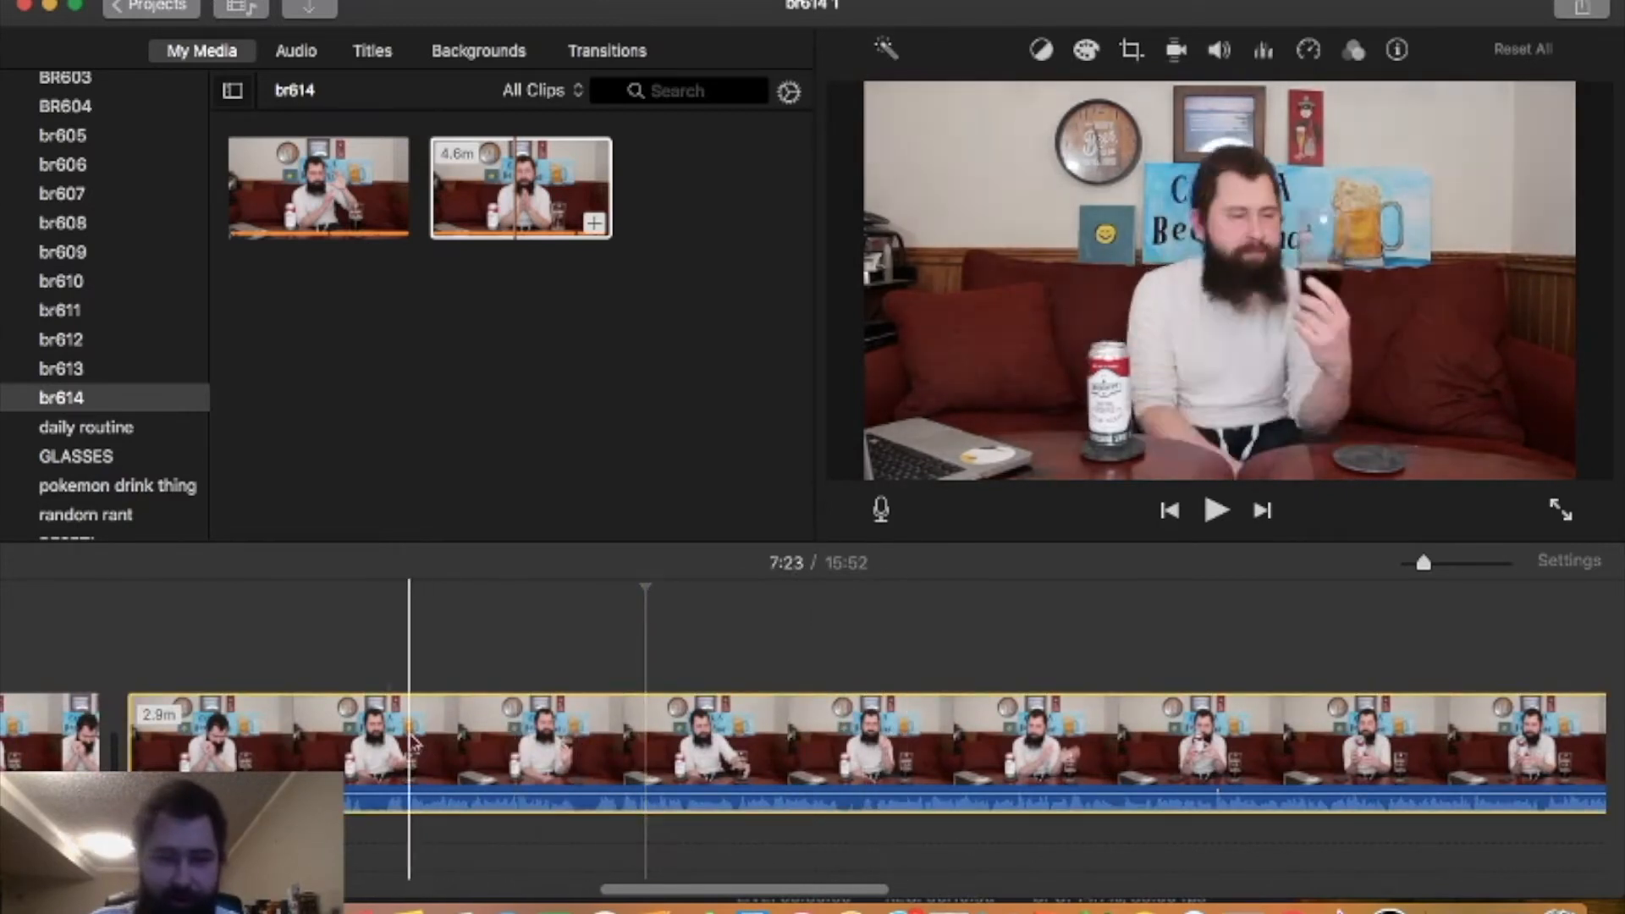
scroll(374, 743, "left", 20)
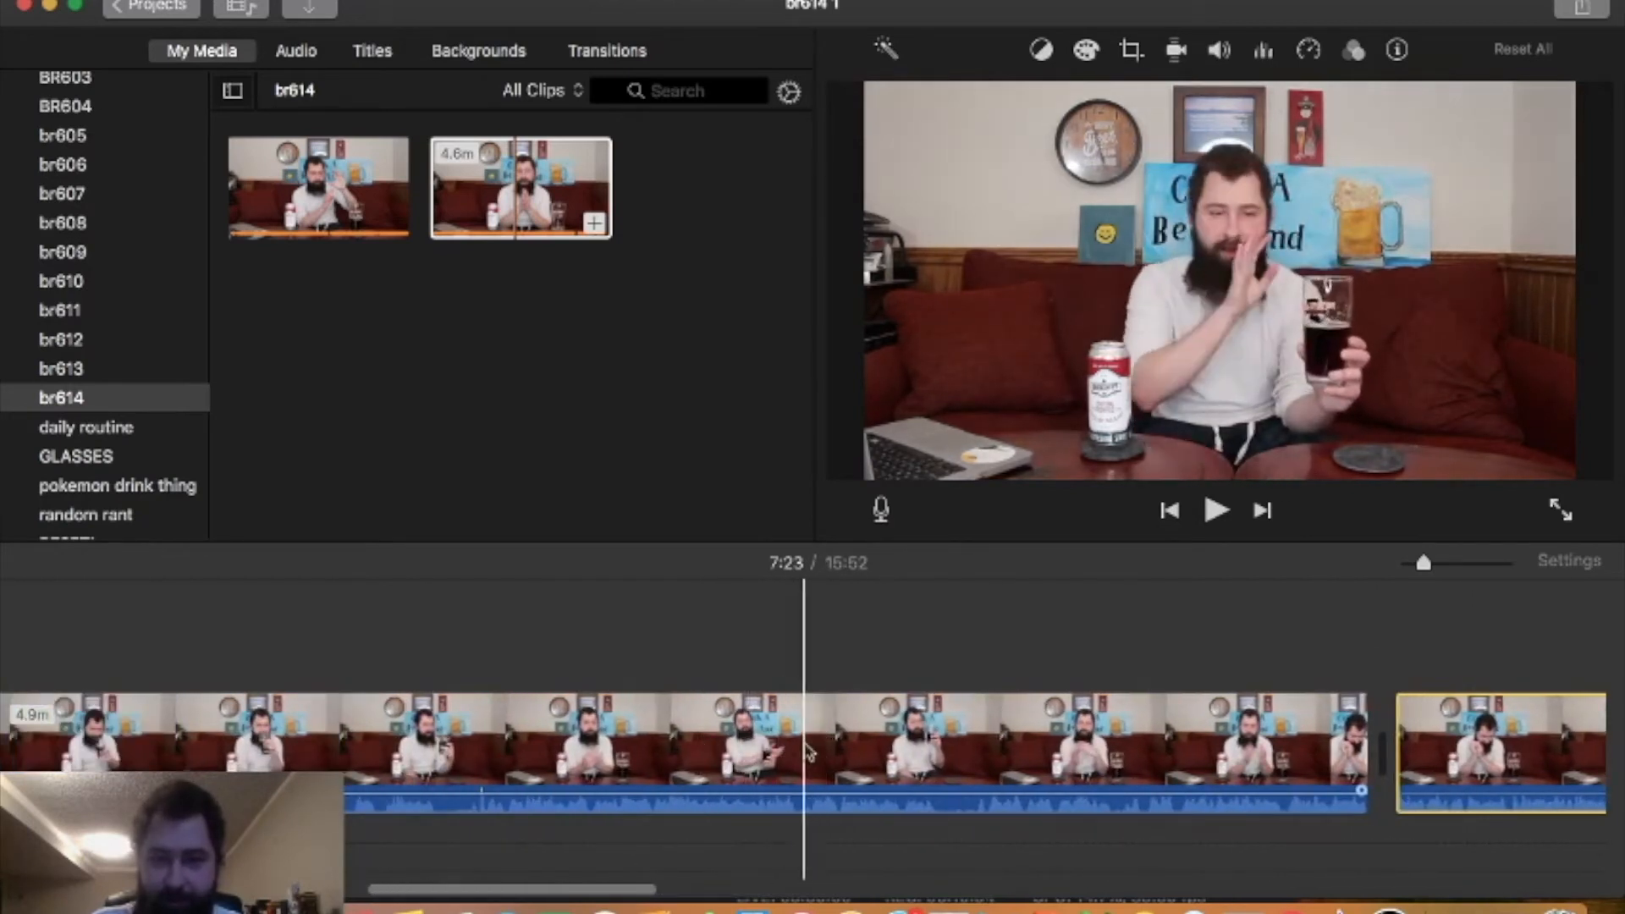
key("space")
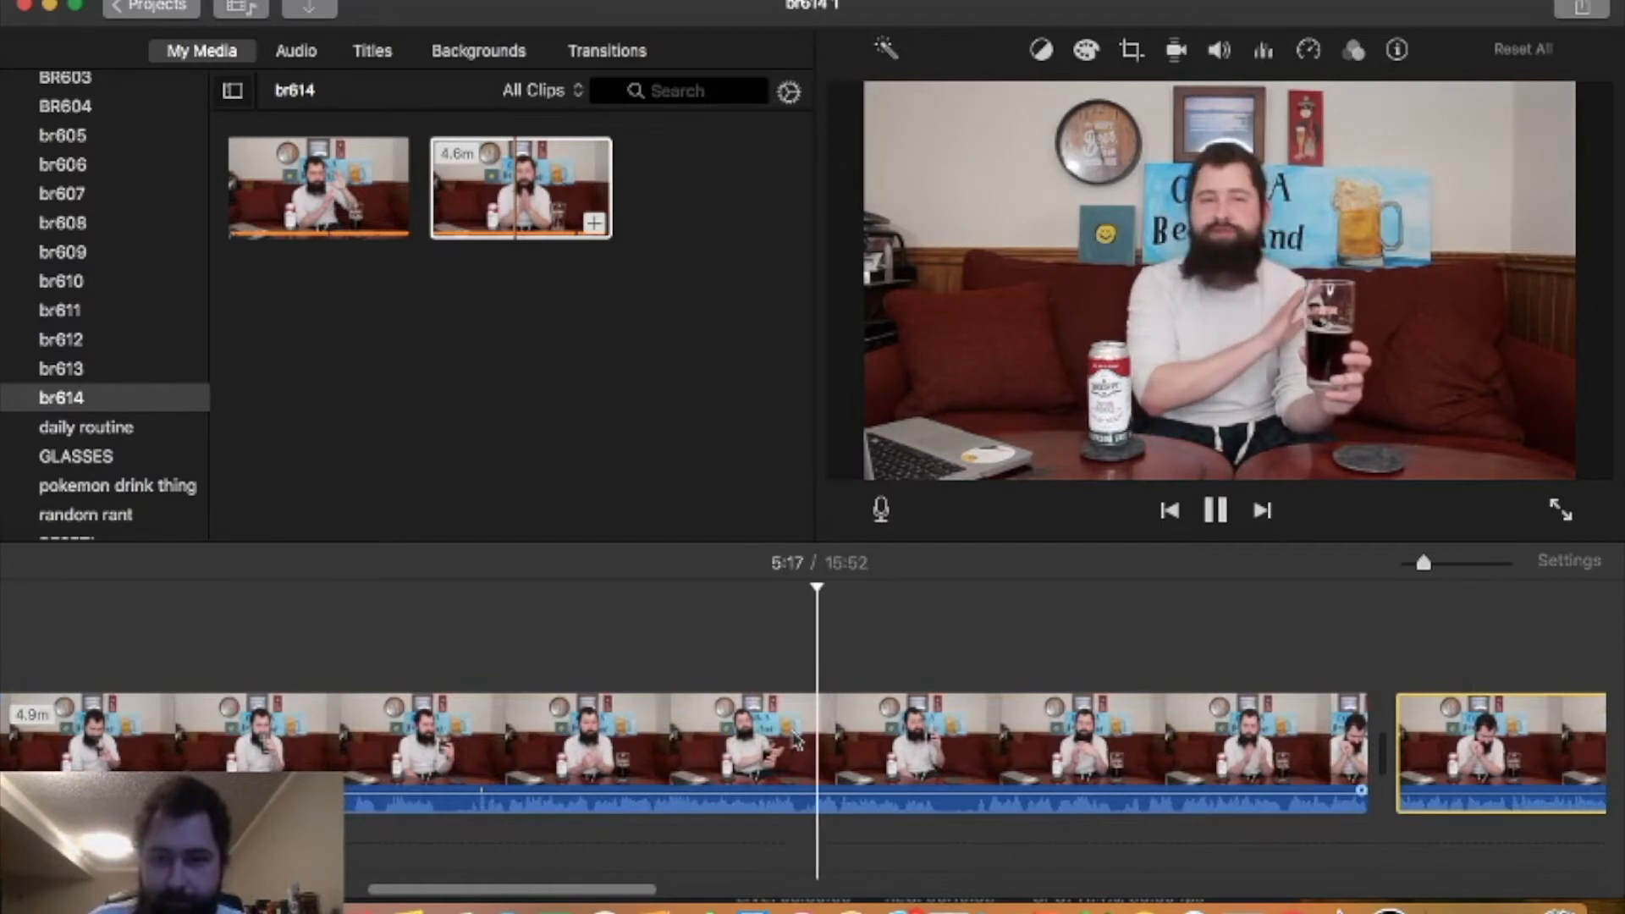
key("space")
key("space")
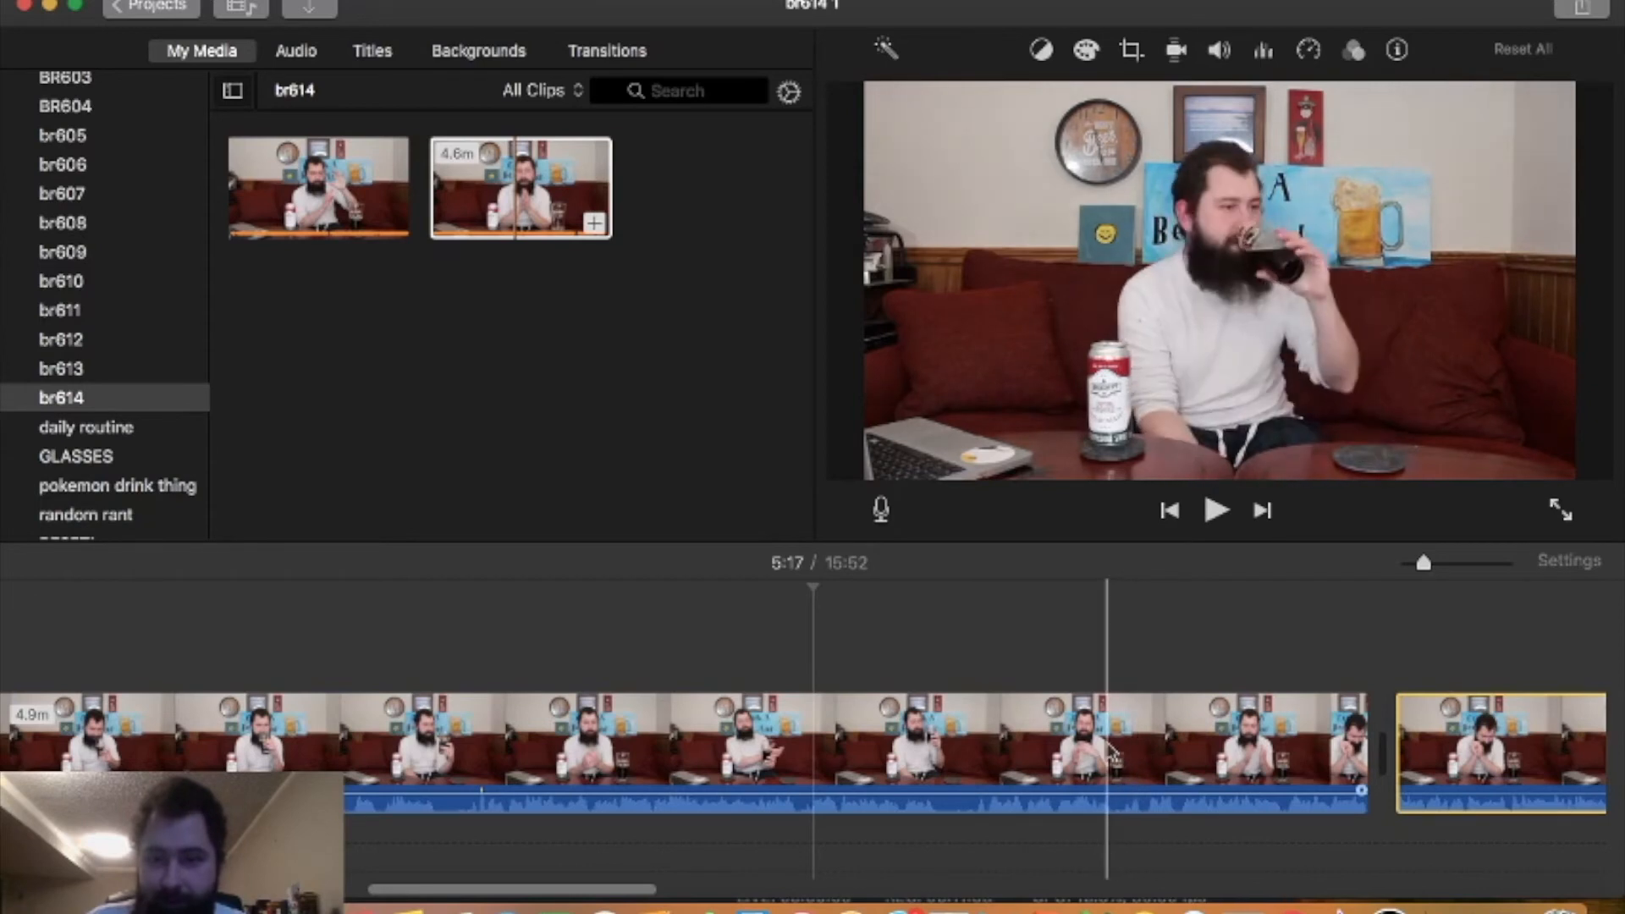
key("space")
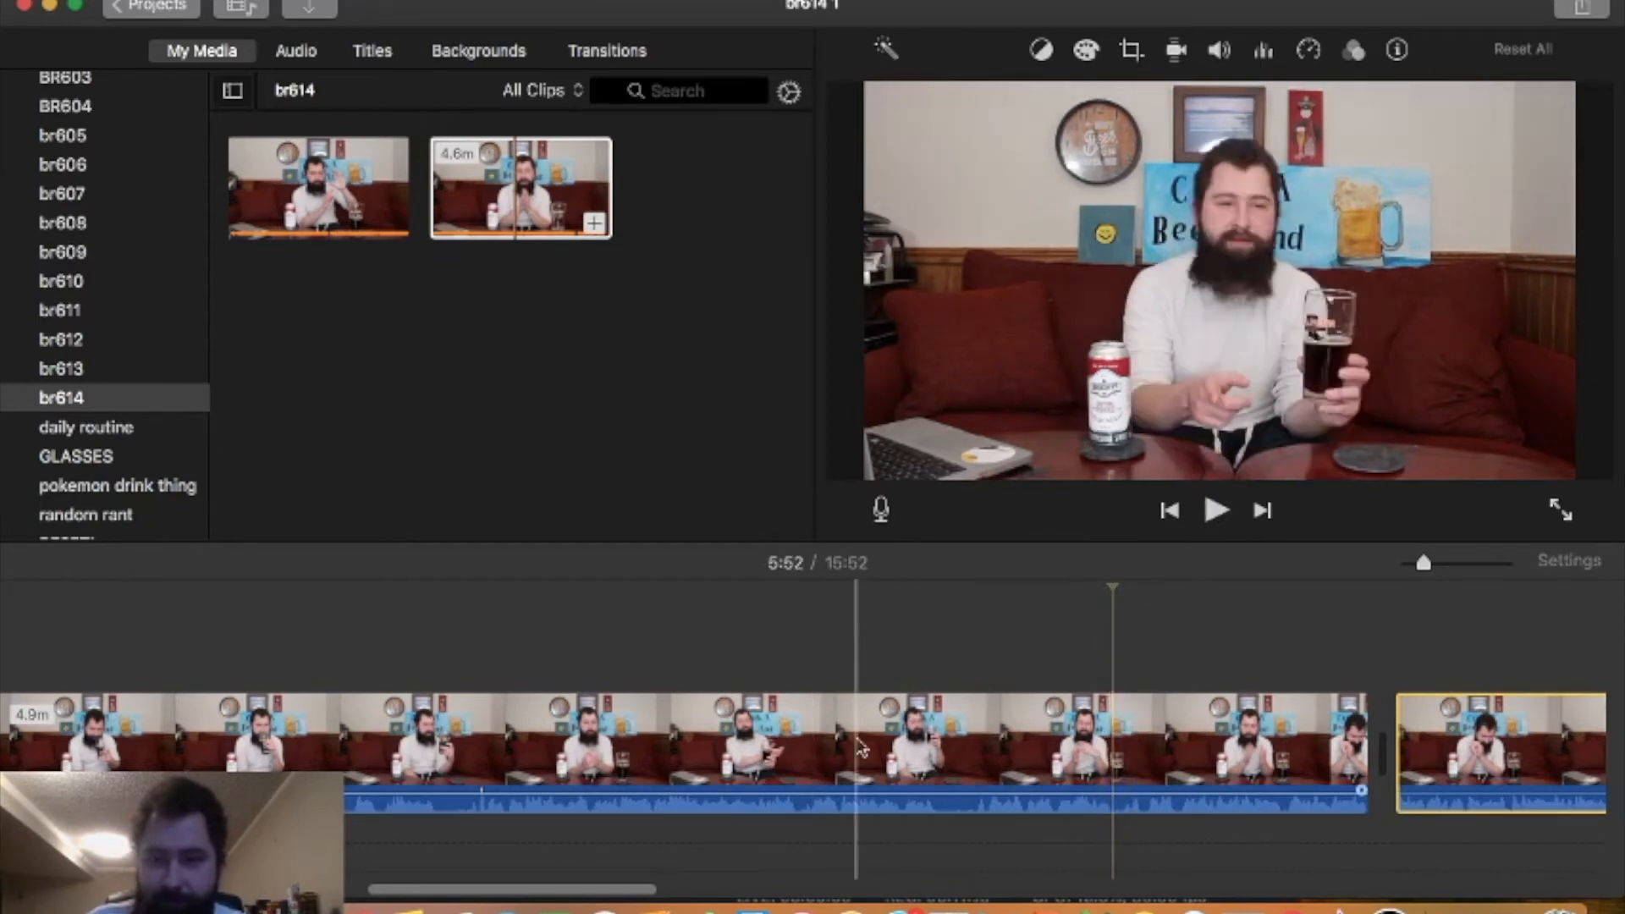
key("space")
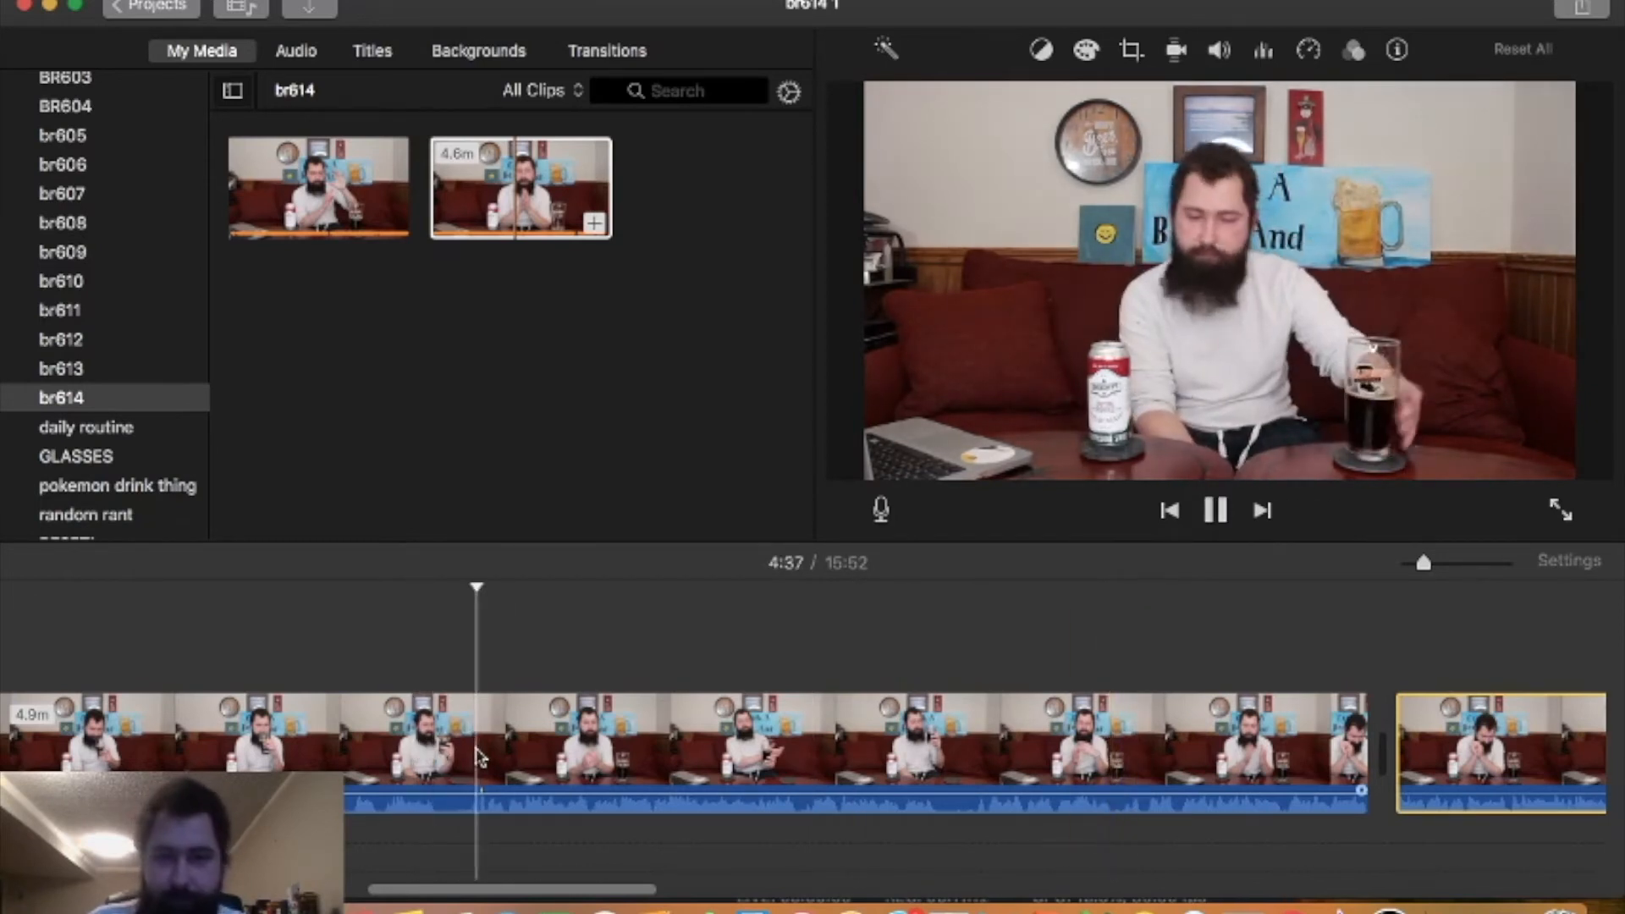
key("space")
scroll(481, 757, "left", 6)
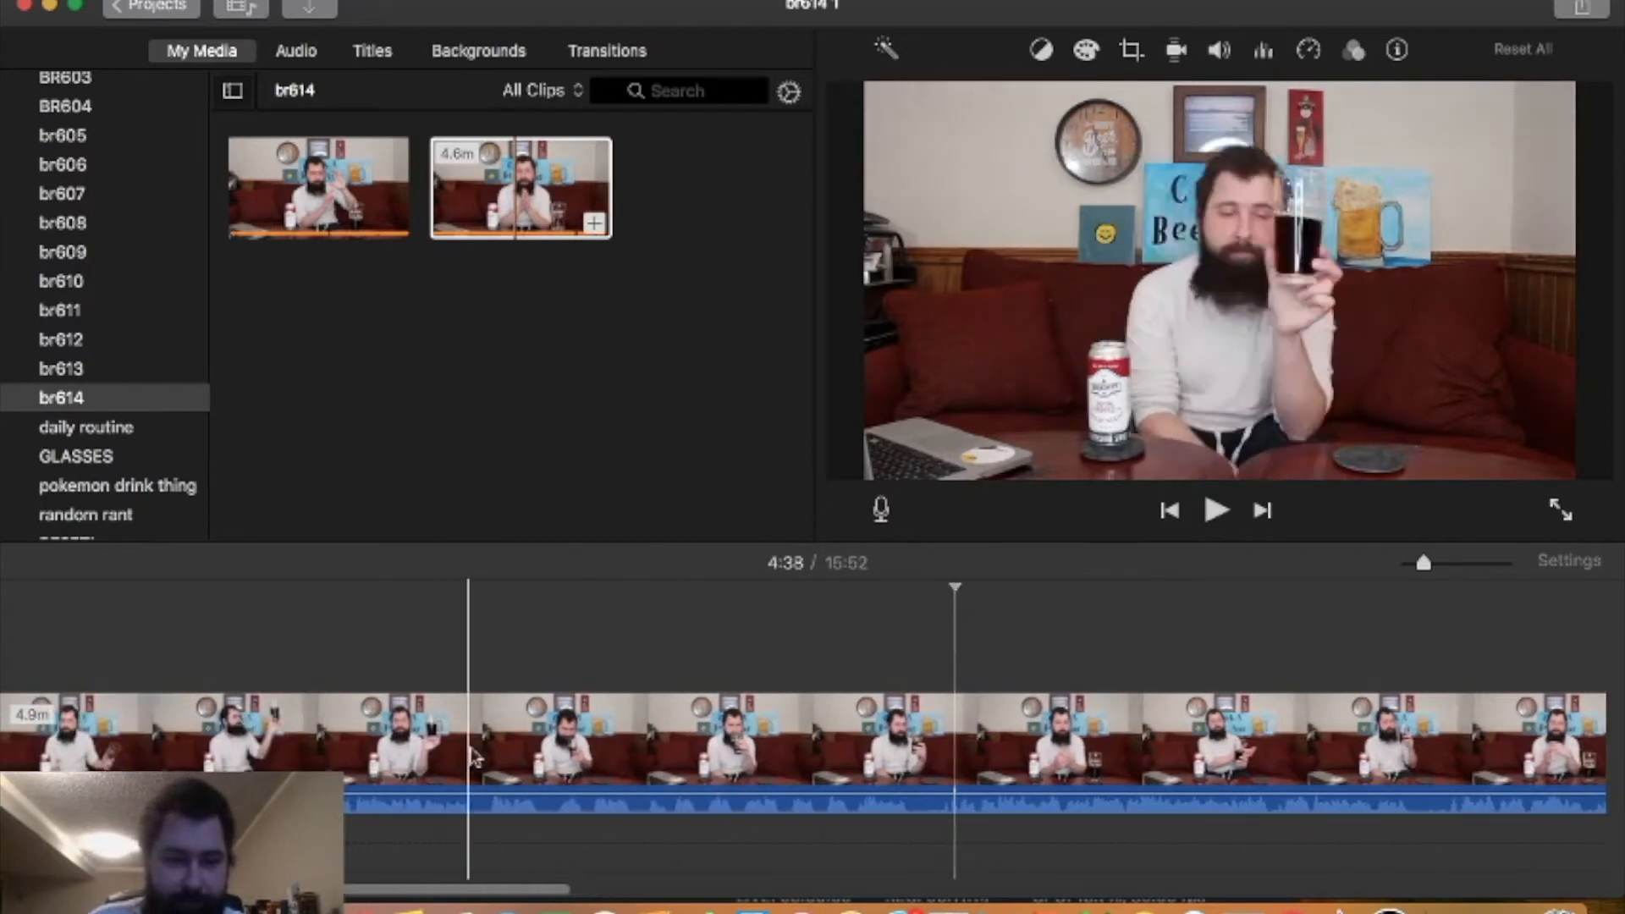
scroll(668, 762, "left", 3)
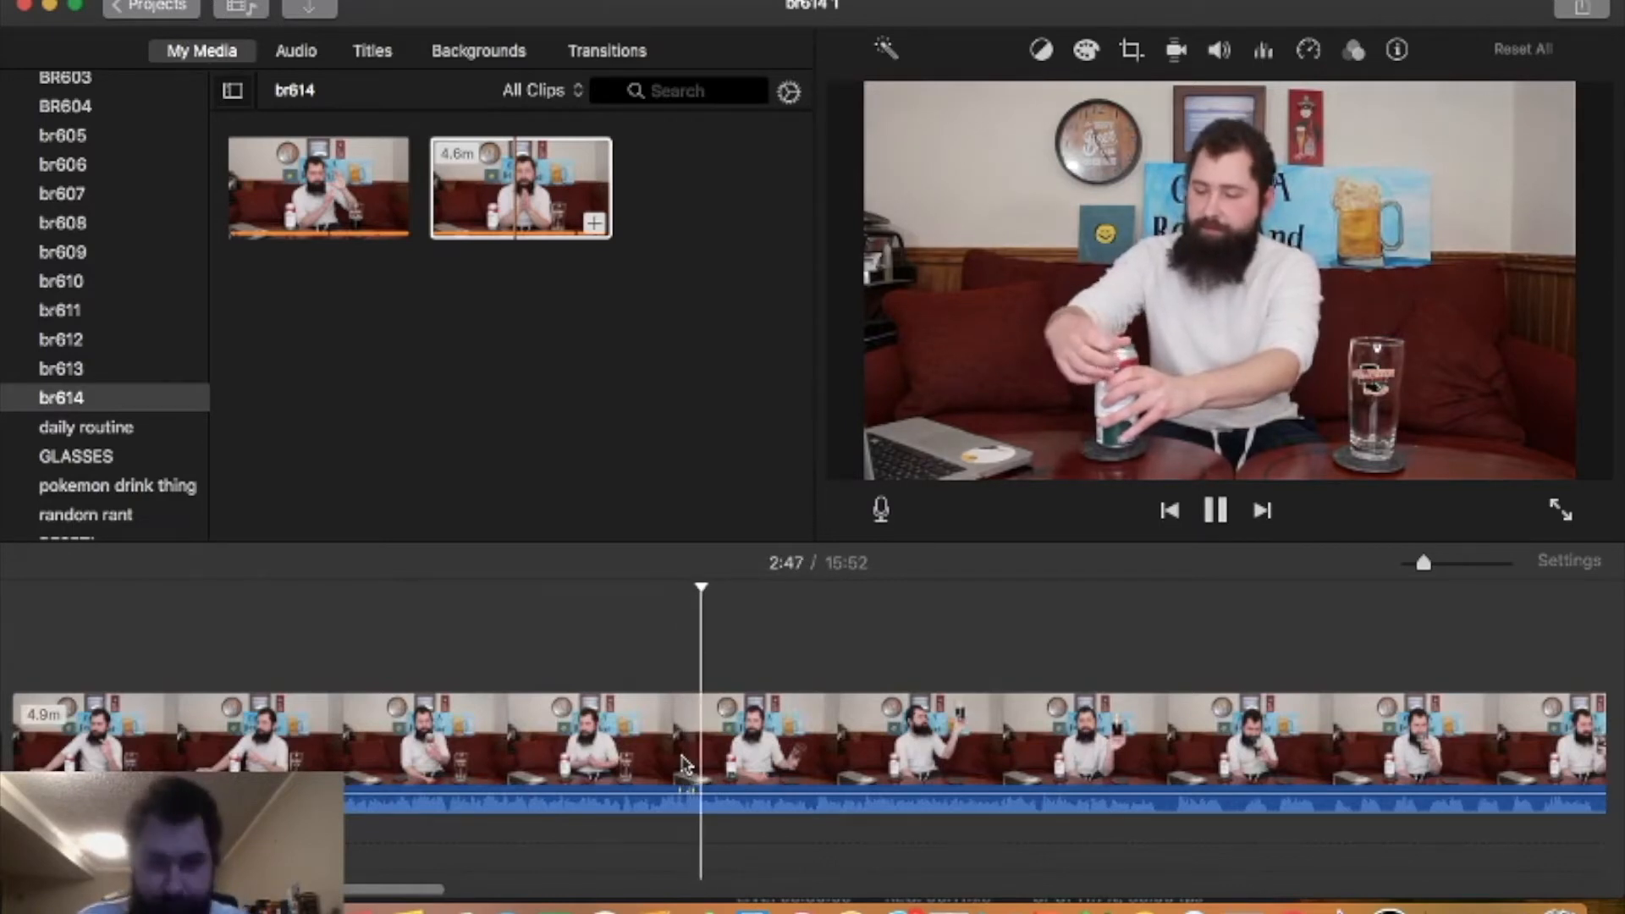
key("space")
scroll(686, 762, "left", 5)
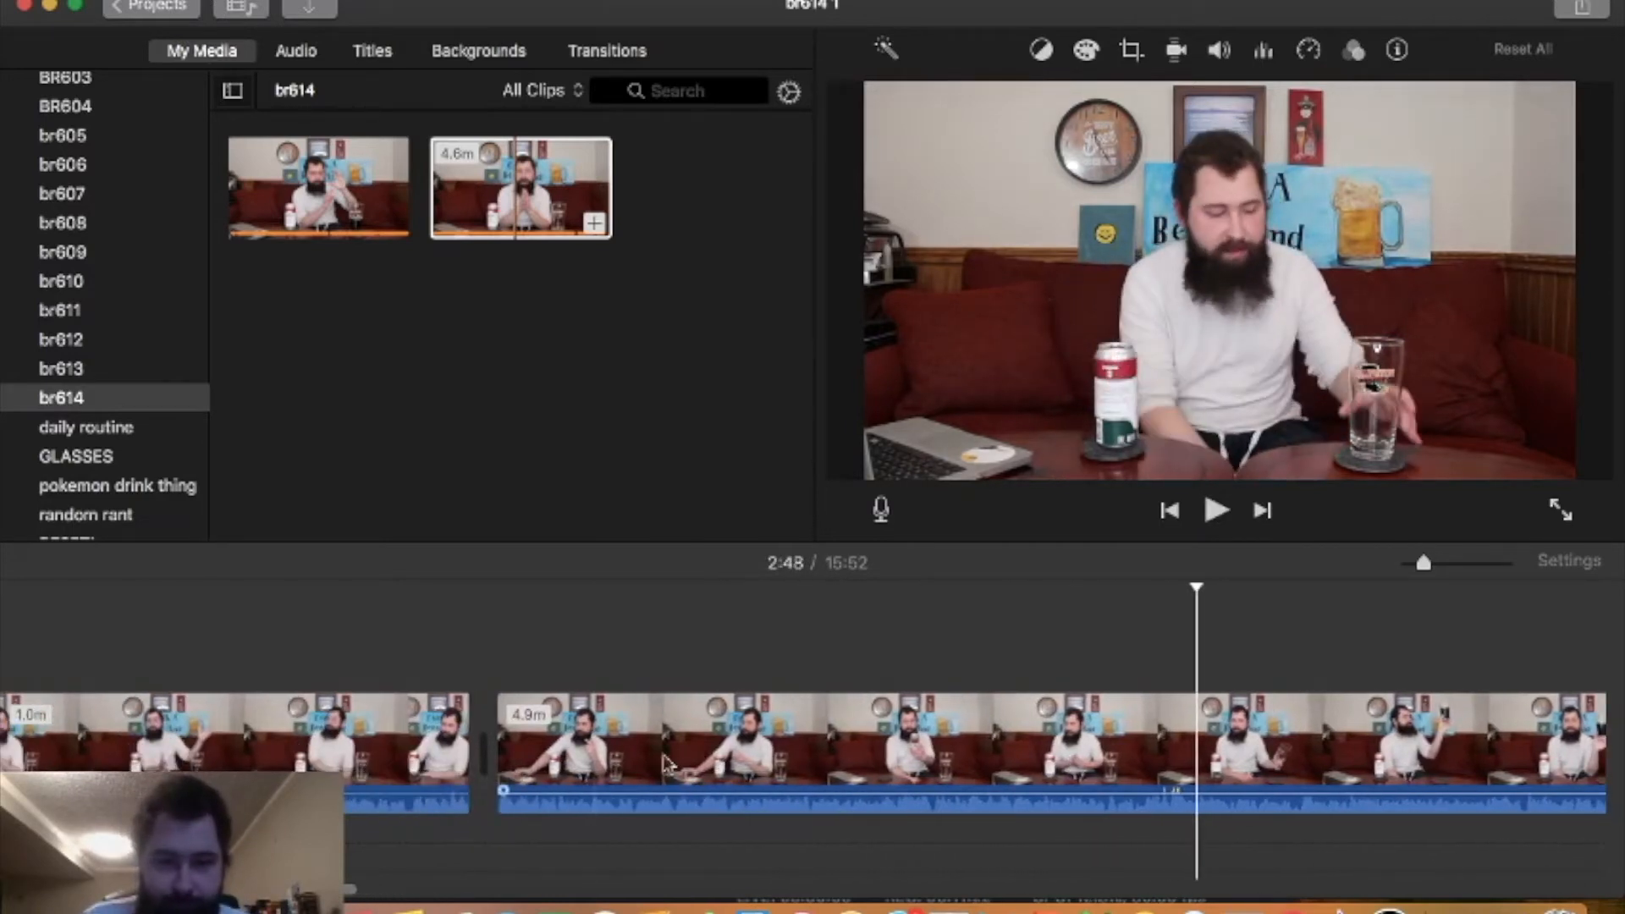
scroll(511, 744, "left", 5)
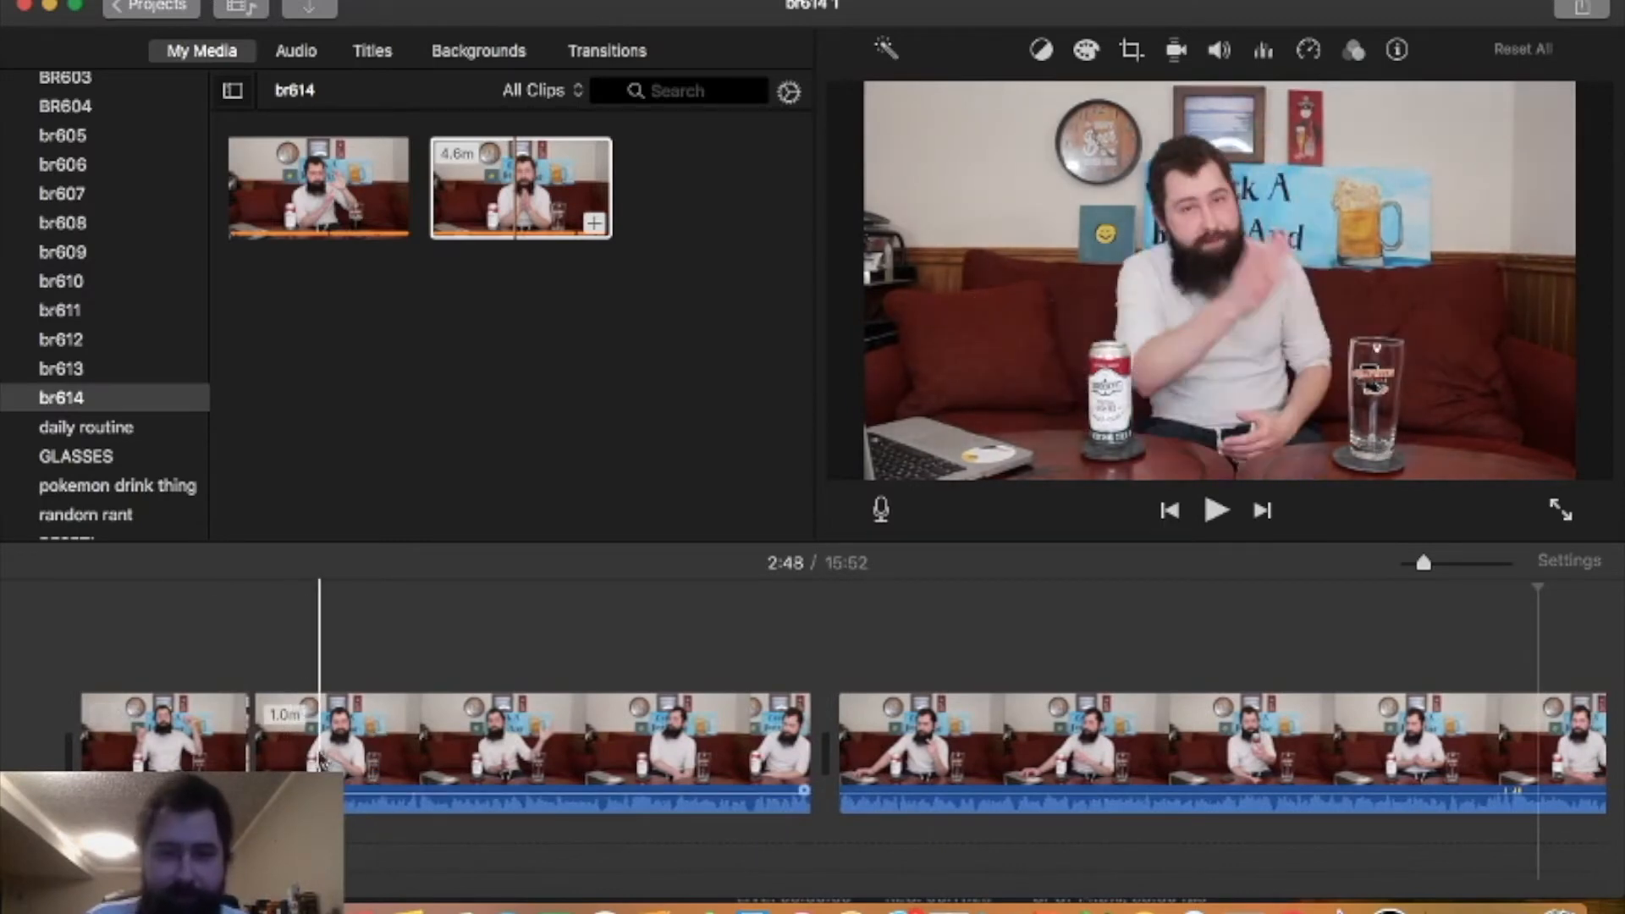
- Insert the 25.6-second beer glass clip from the BEER INTRO event before the project's last clip
scroll(678, 762, "right", 10)
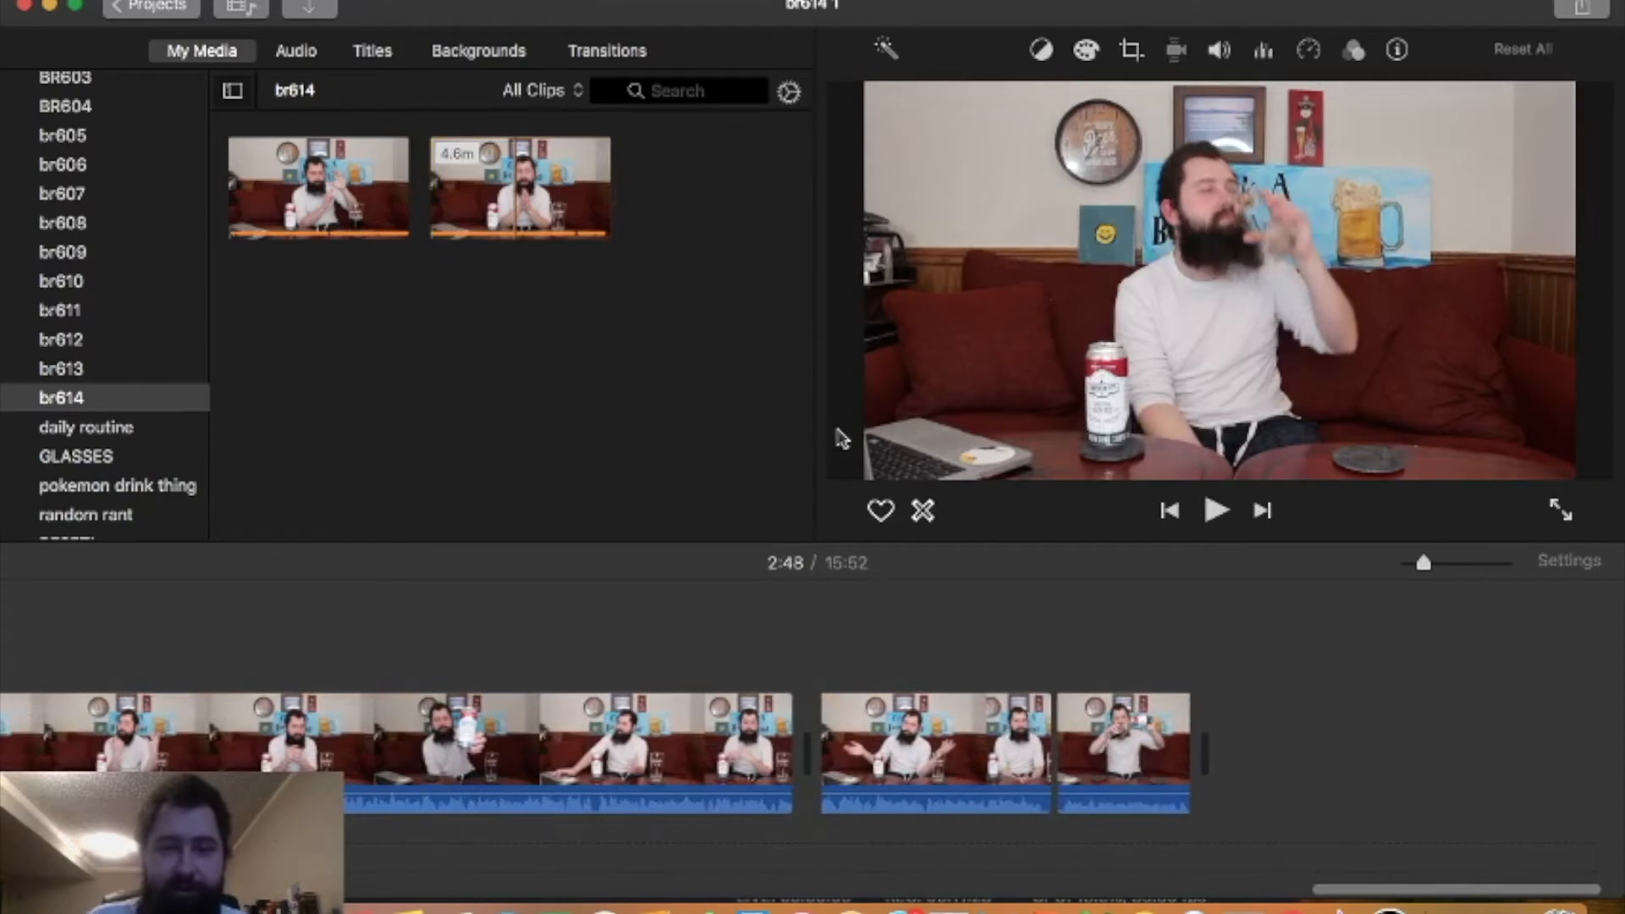
left_click(1359, 726)
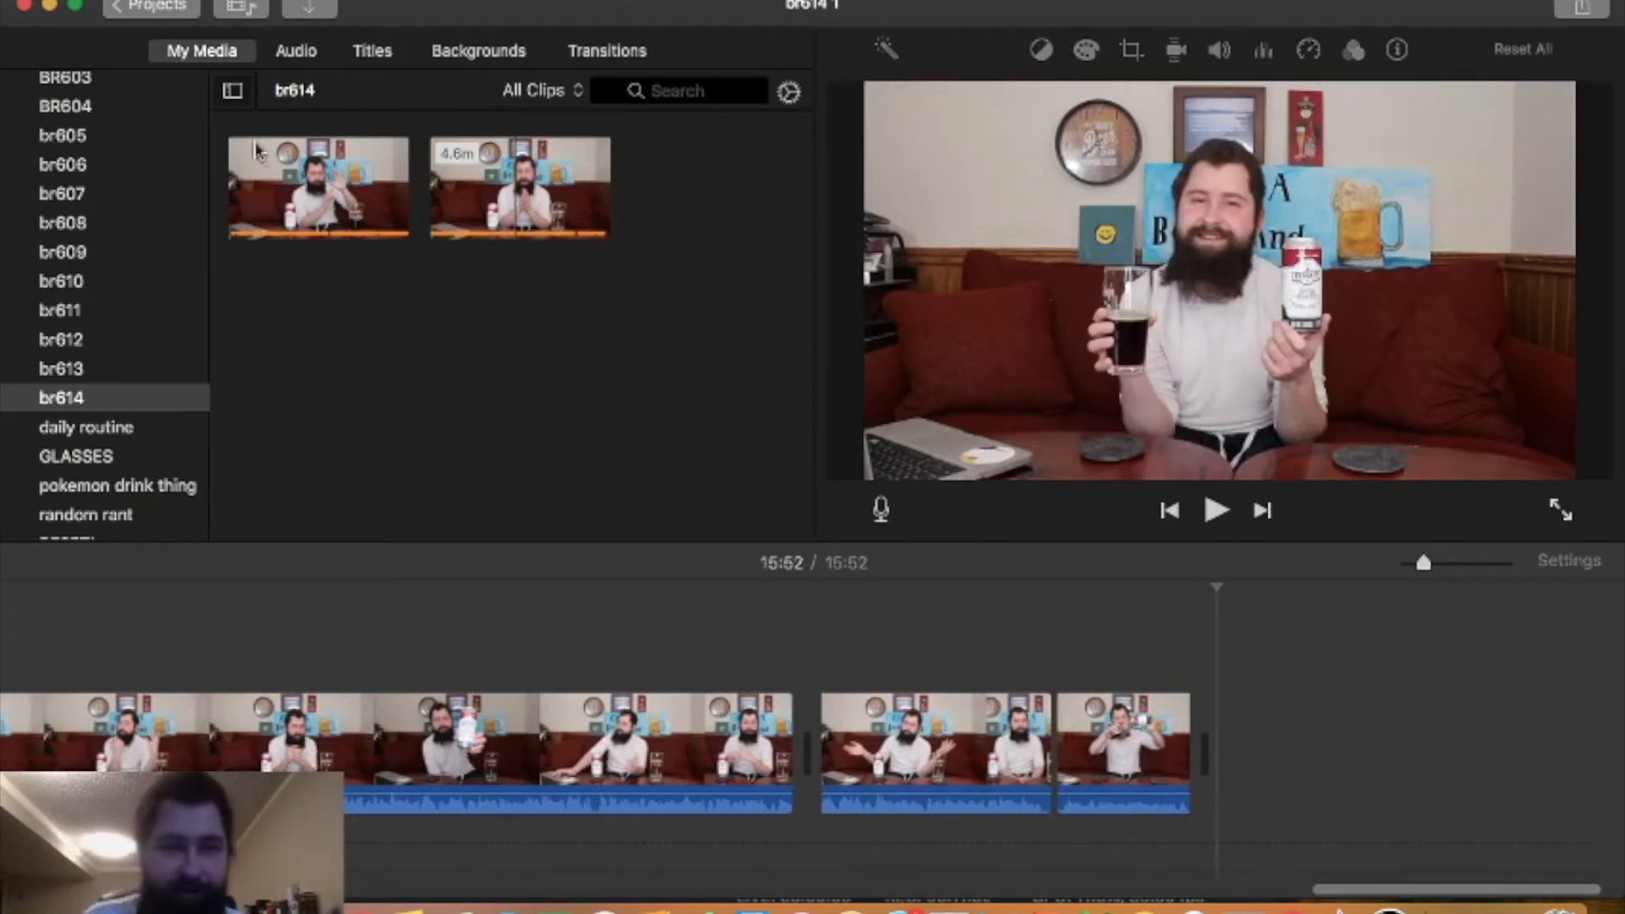
scroll(12, 414, "up", 5)
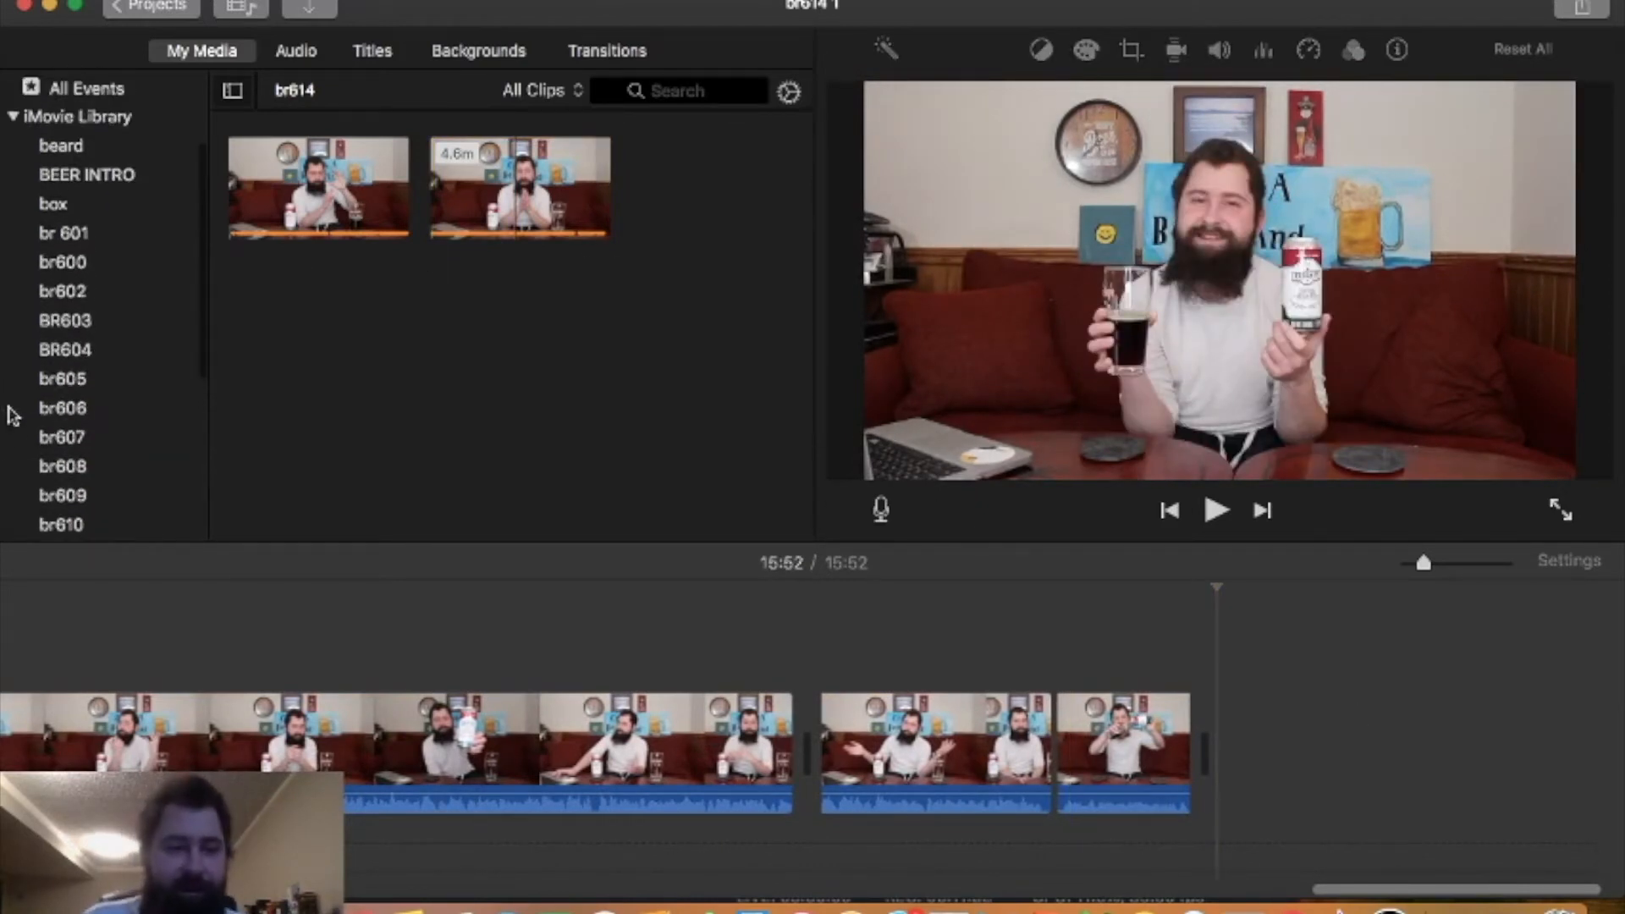
left_click(73, 178)
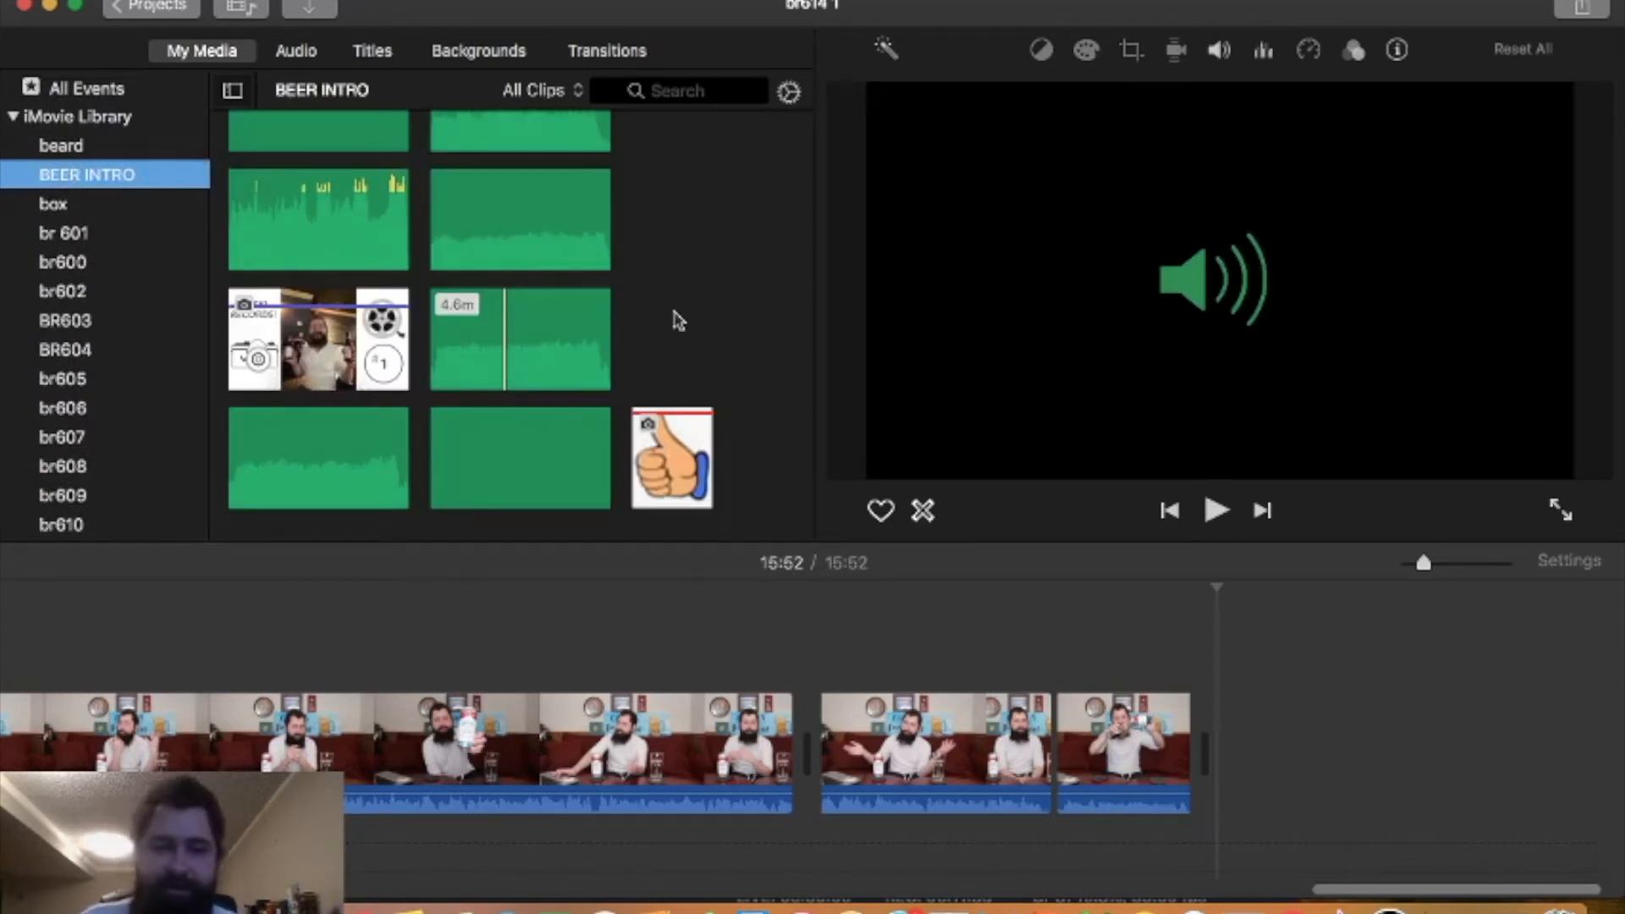
scroll(677, 320, "up", 5)
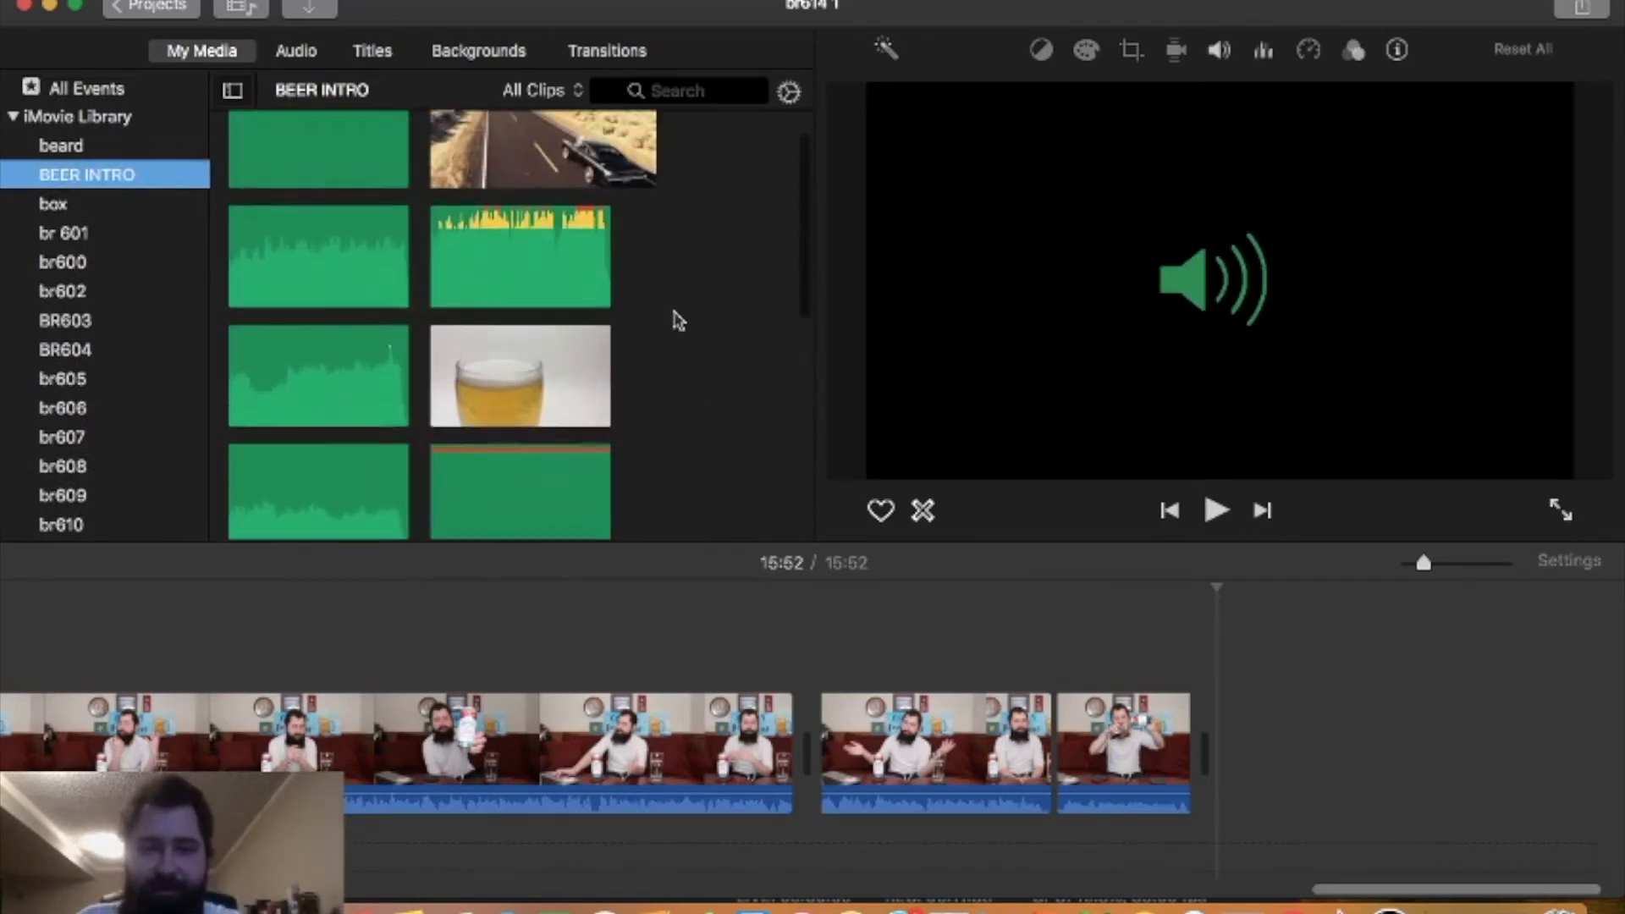
scroll(677, 320, "down", 3)
left_click(533, 262)
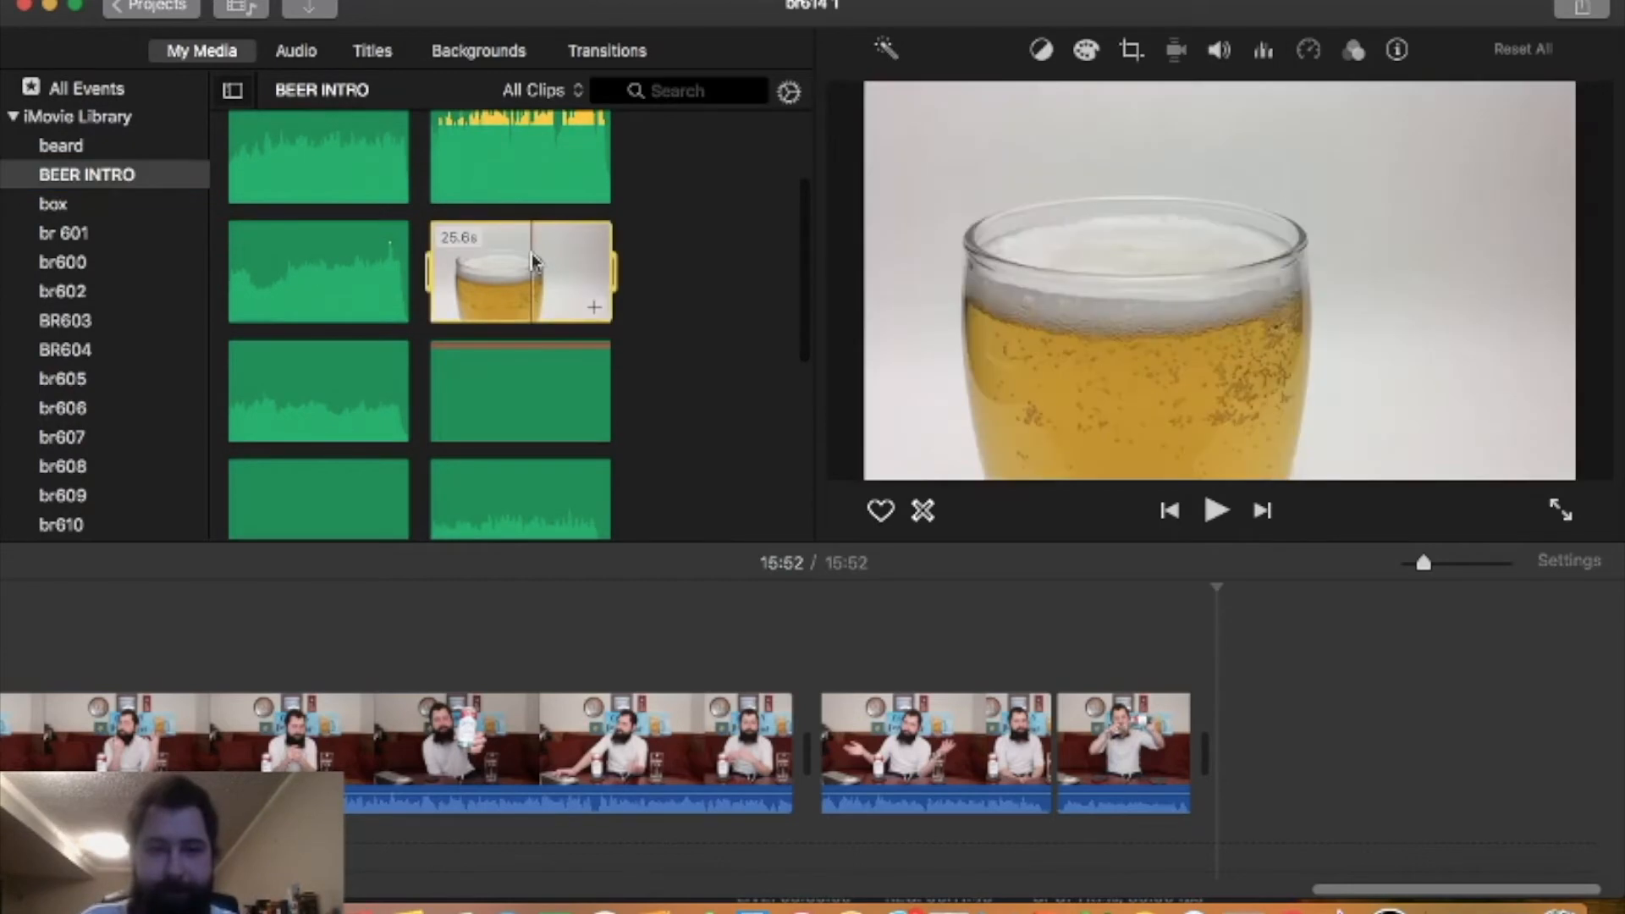
left_click_drag(804, 339, 1057, 711)
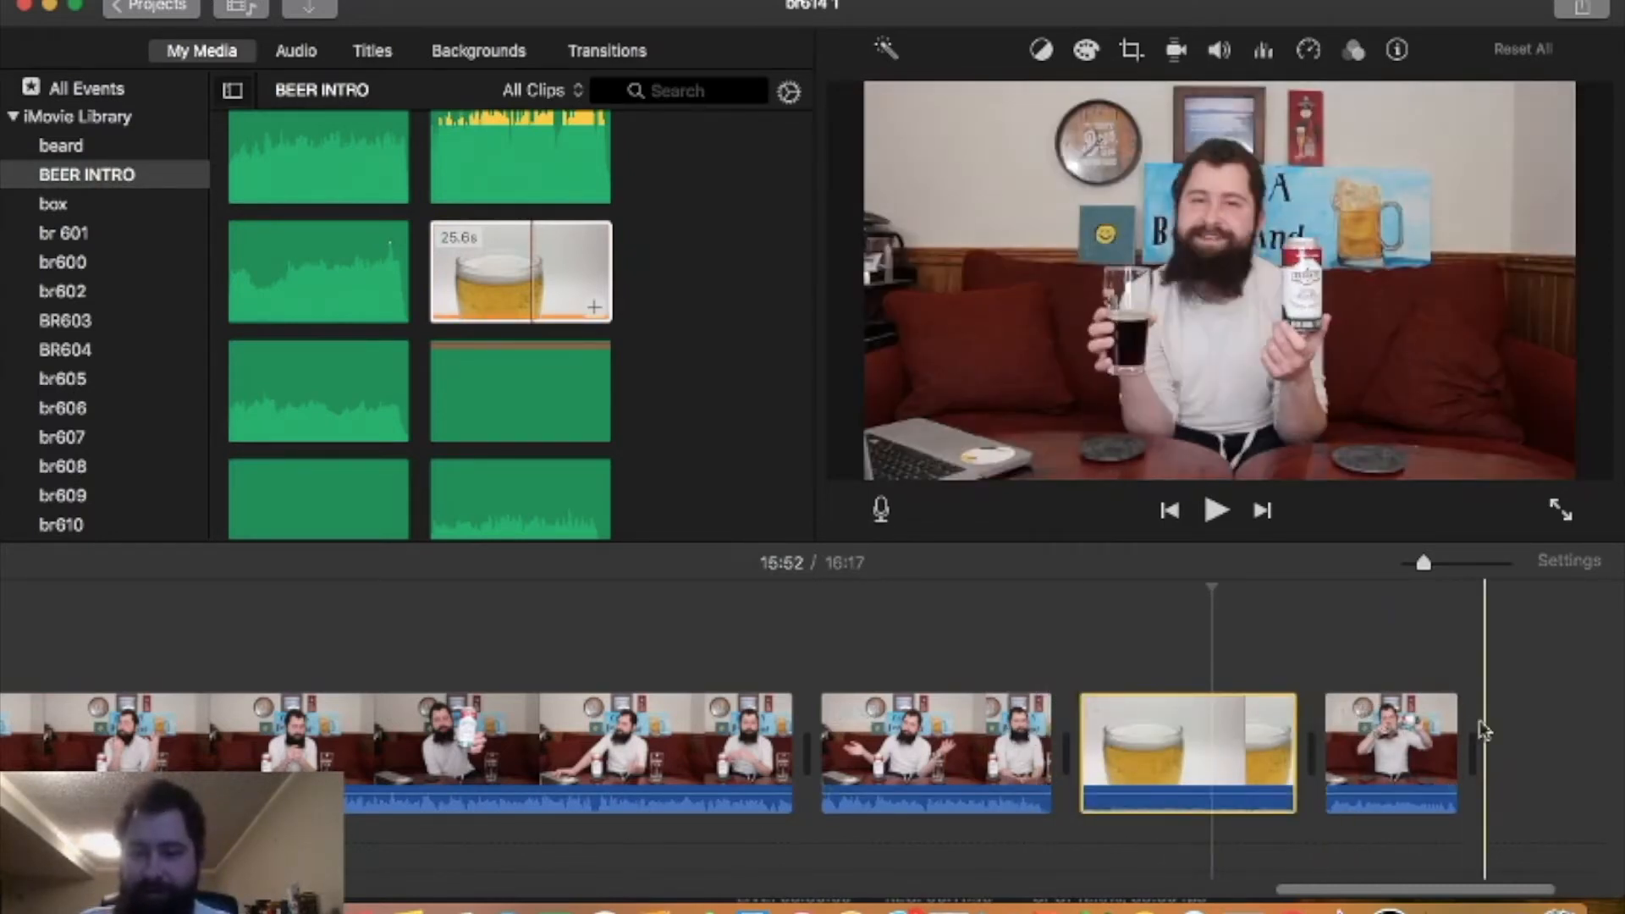
- Insert the same beer glass clip after the opening clip, at about 0:19
scroll(1020, 673, "left", 5)
scroll(1020, 673, "left", 10)
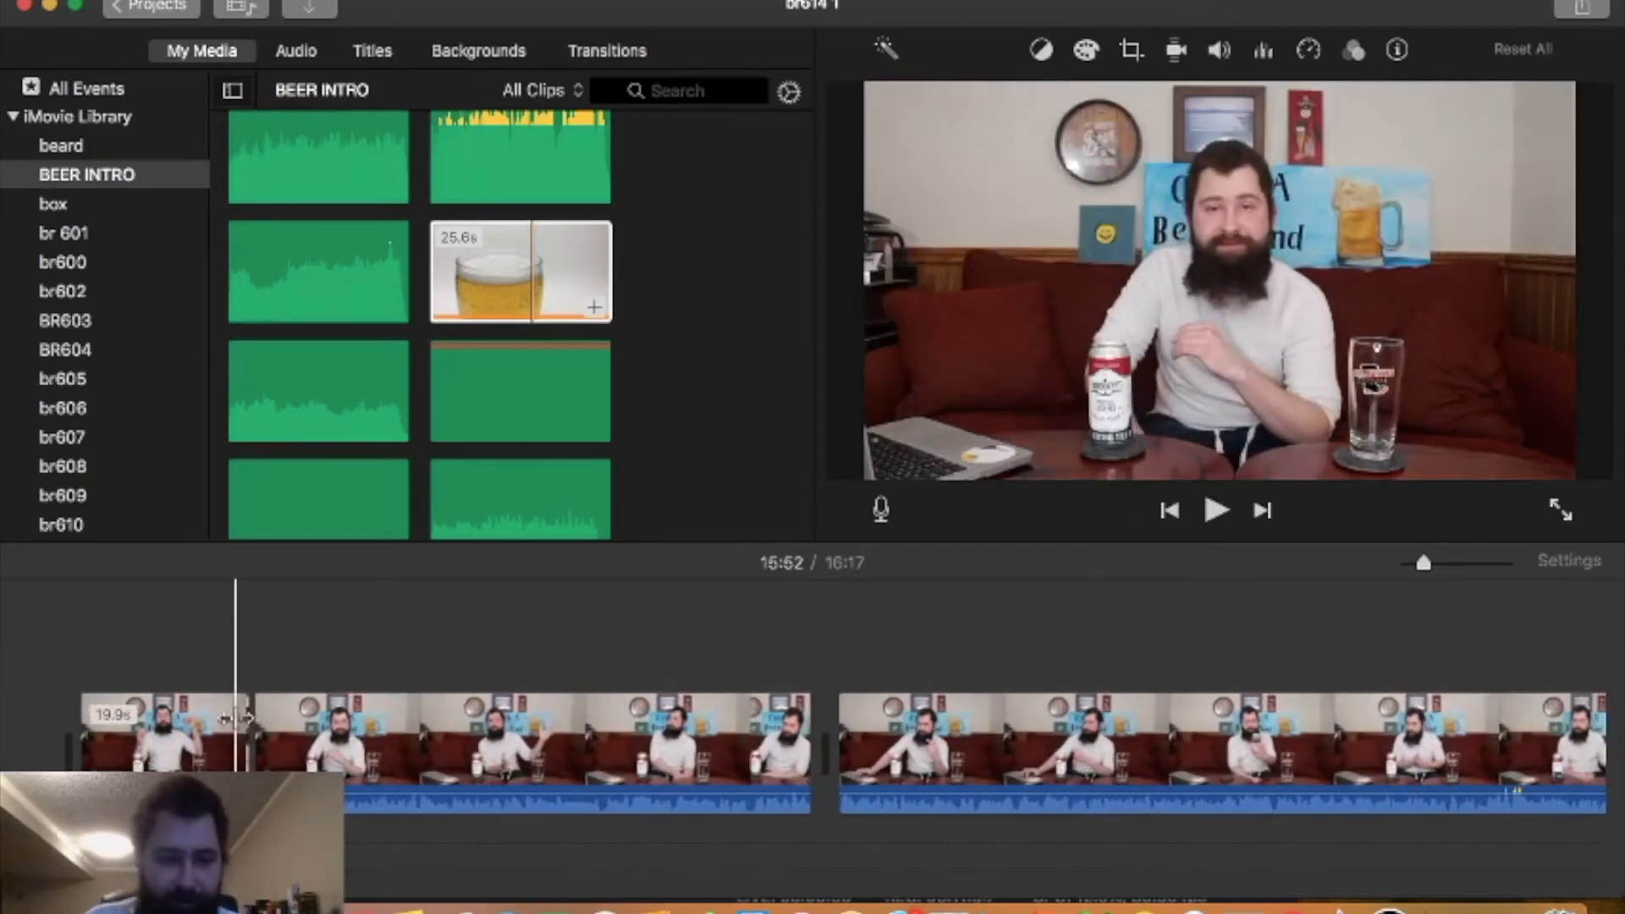
left_click(571, 237)
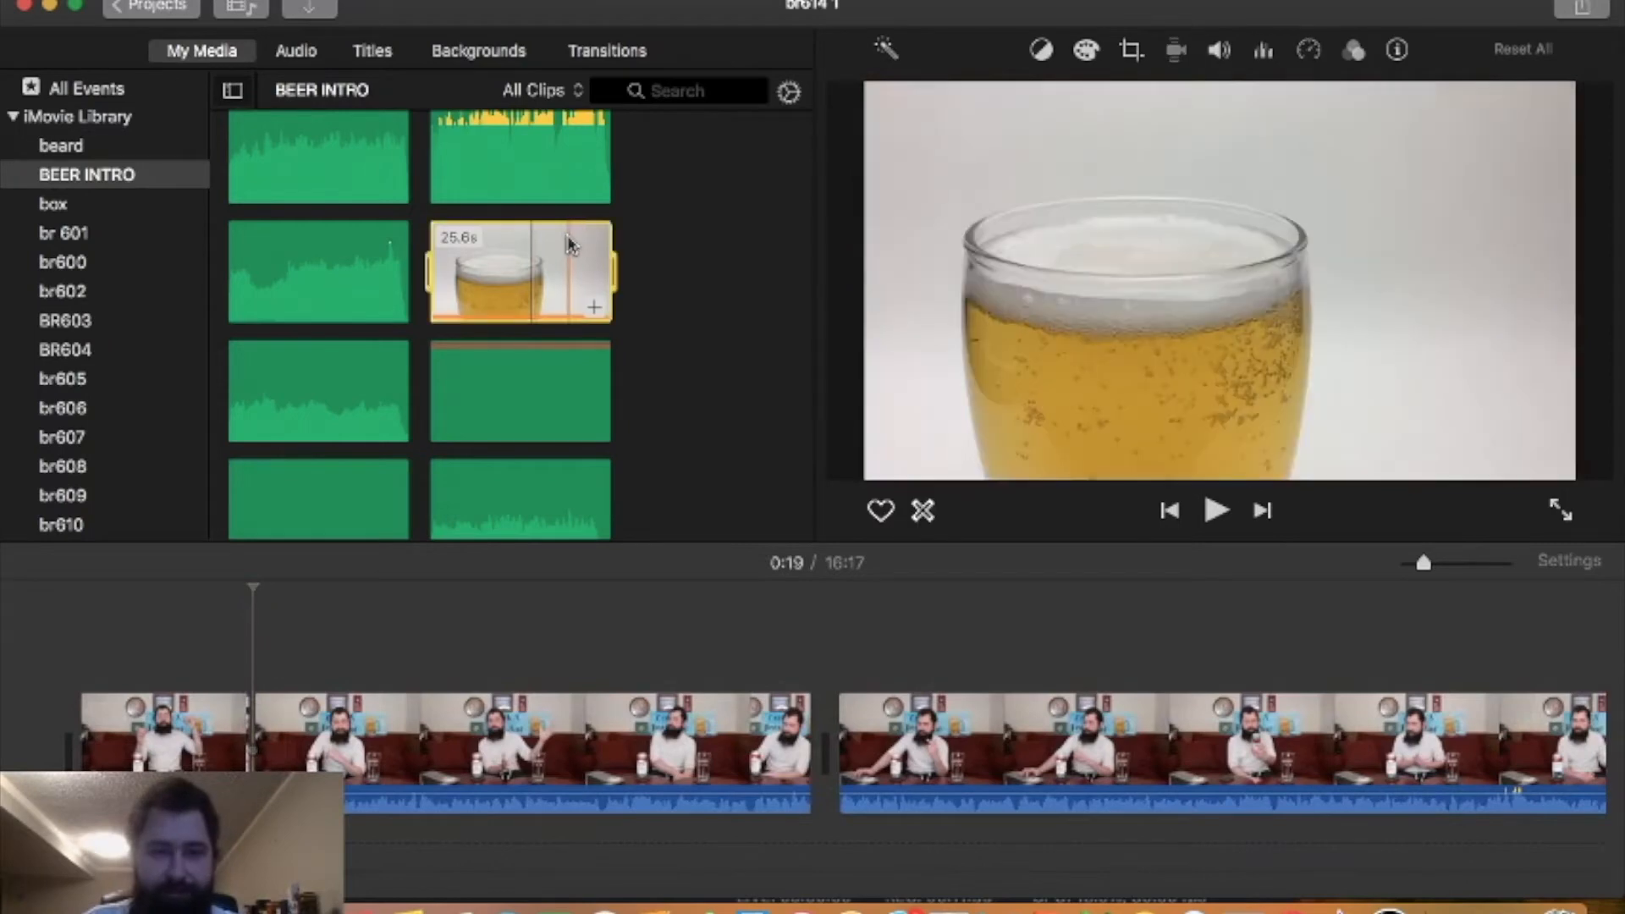
left_click_drag(567, 246, 242, 725)
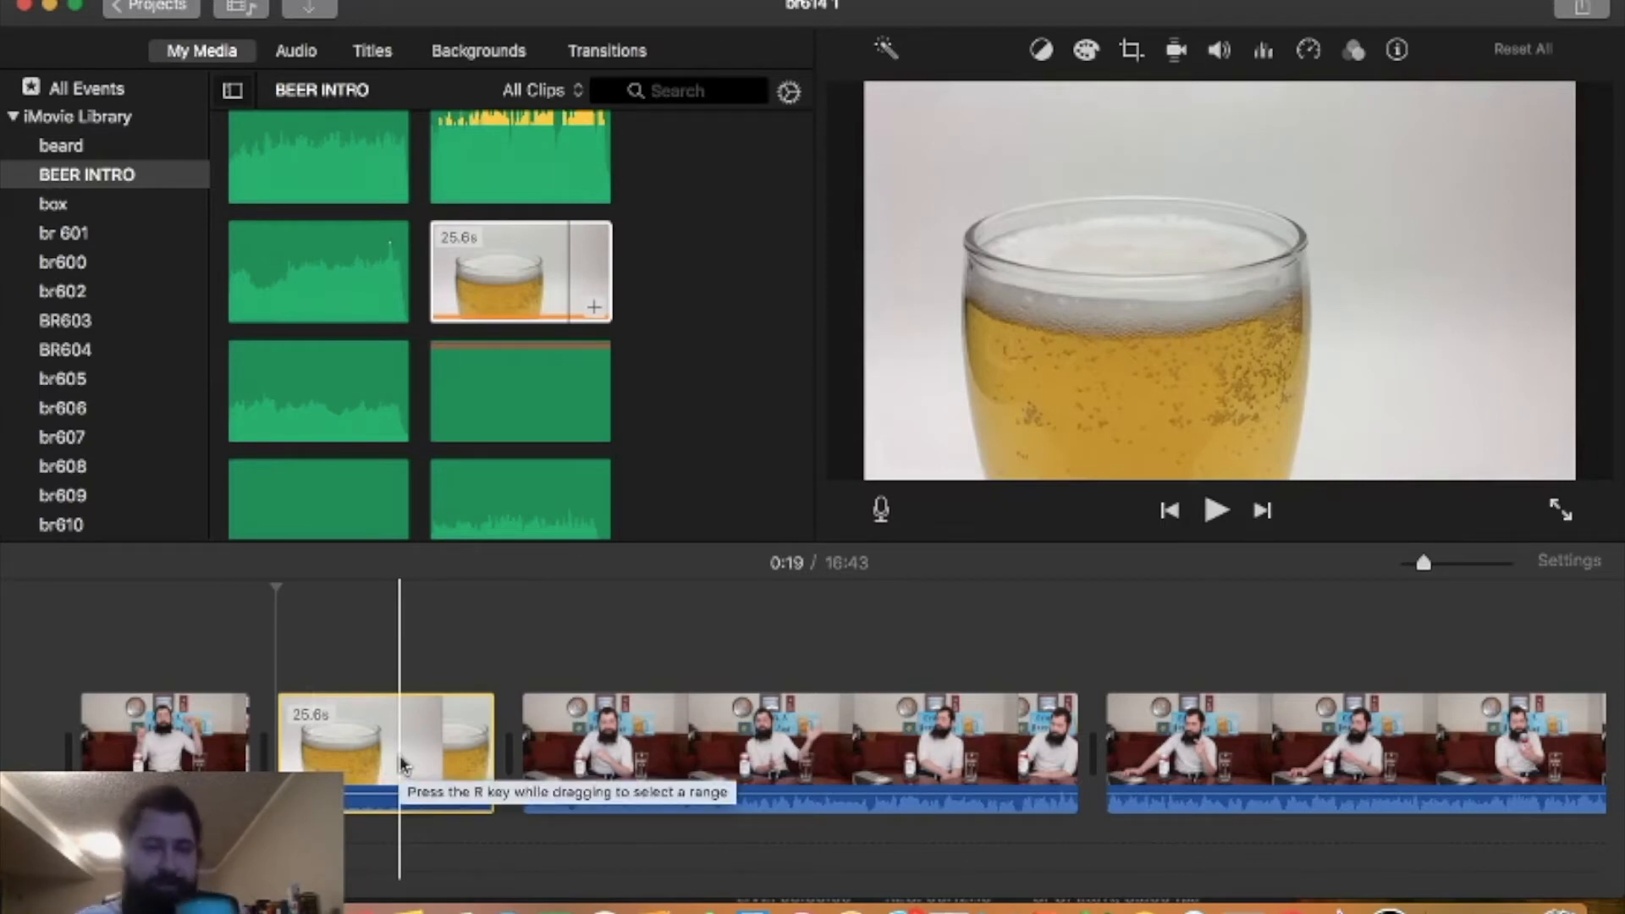
- Add a Cross Blur transition between the opening clip and the first beer glass clip, and play across it
left_click(620, 54)
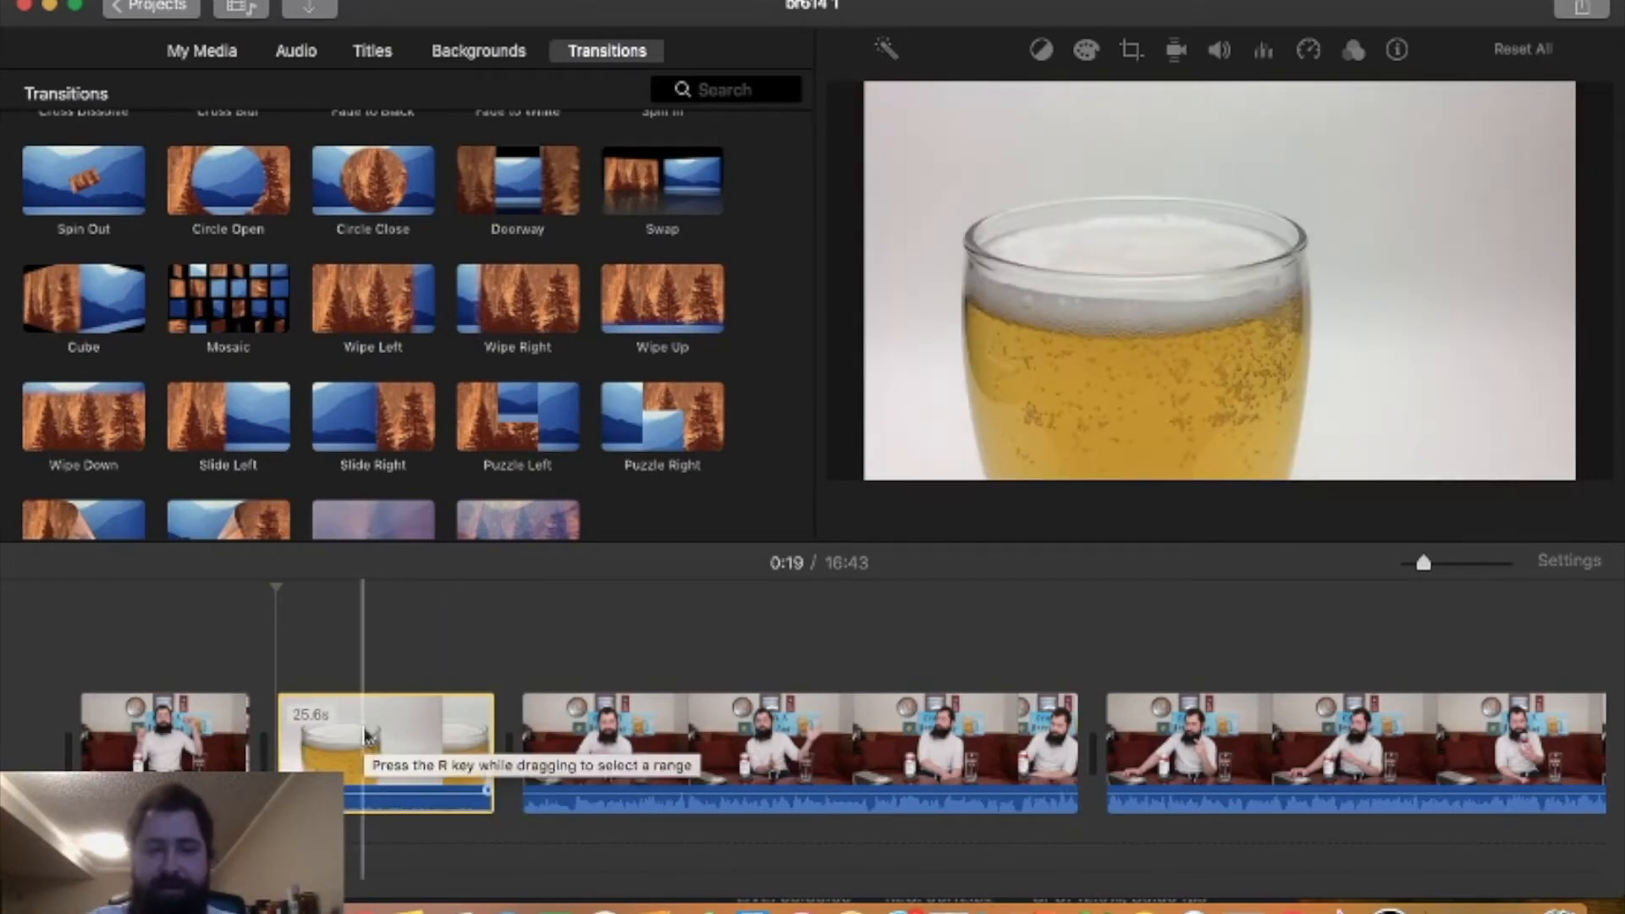
scroll(435, 236, "up", 3)
left_click(222, 233)
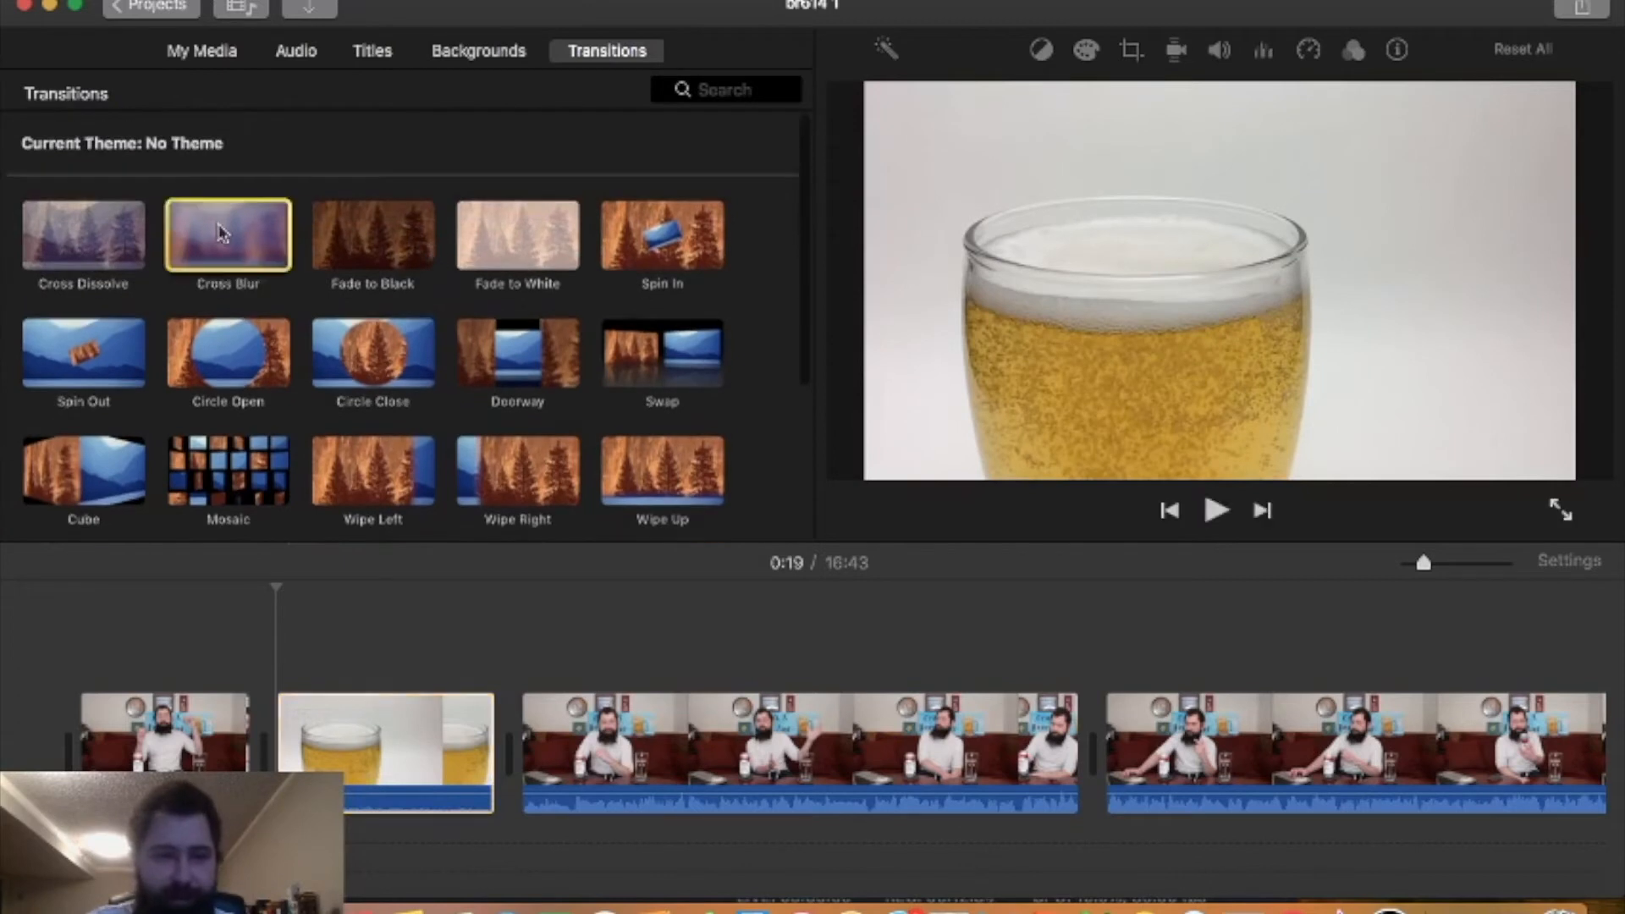
left_click_drag(222, 232, 246, 730)
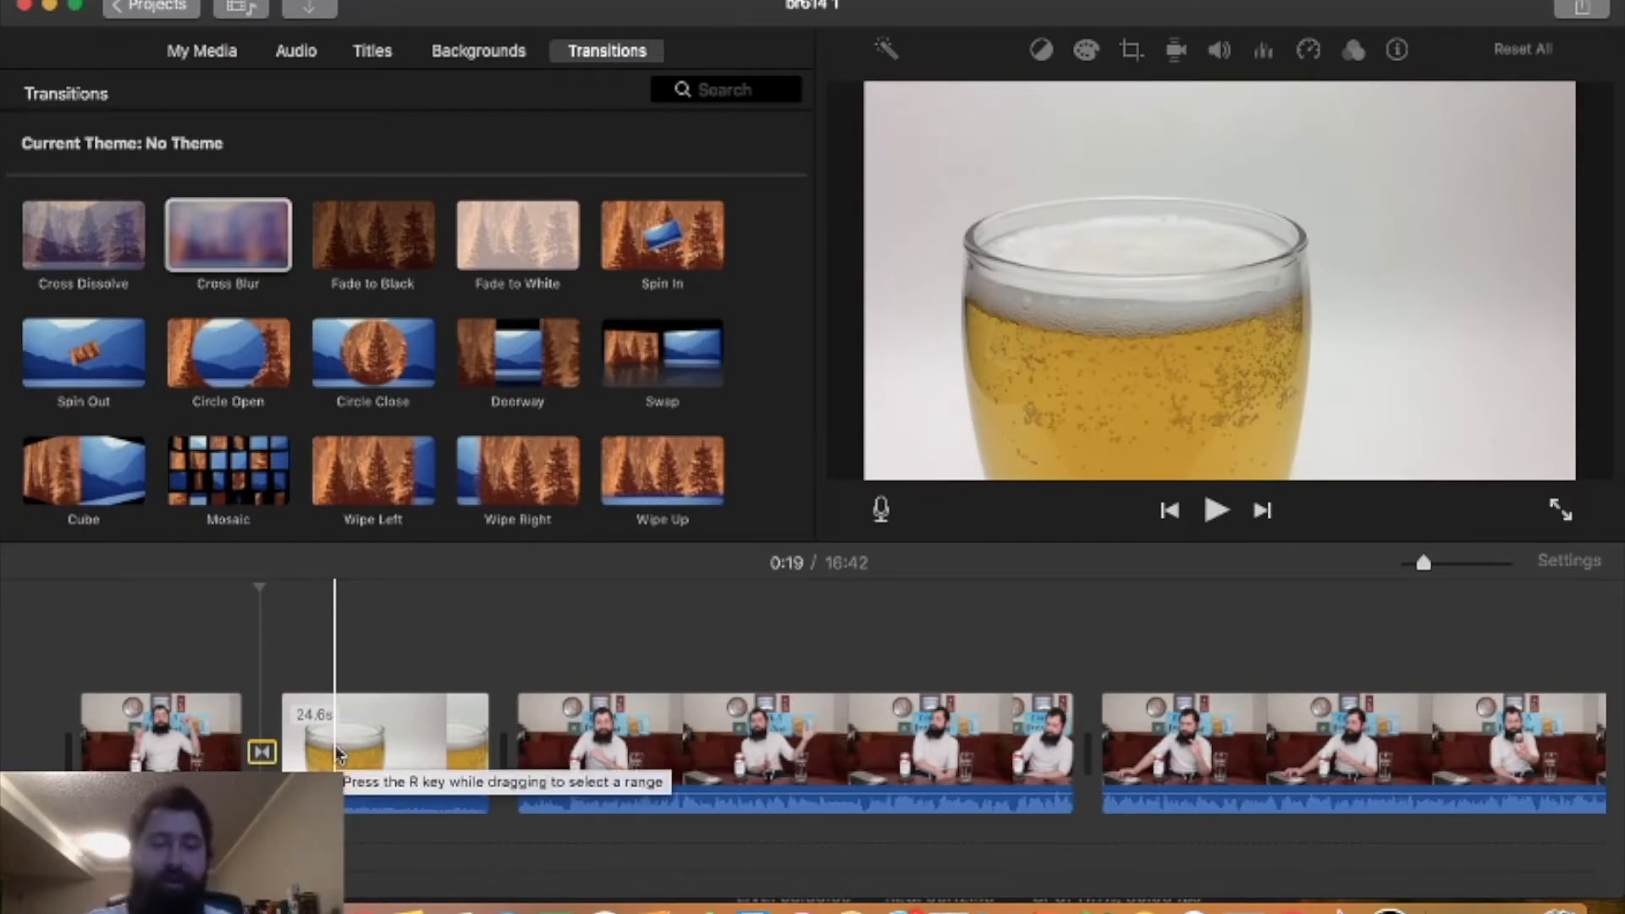
left_click_drag(285, 722, 250, 724)
left_click_drag(489, 722, 536, 720)
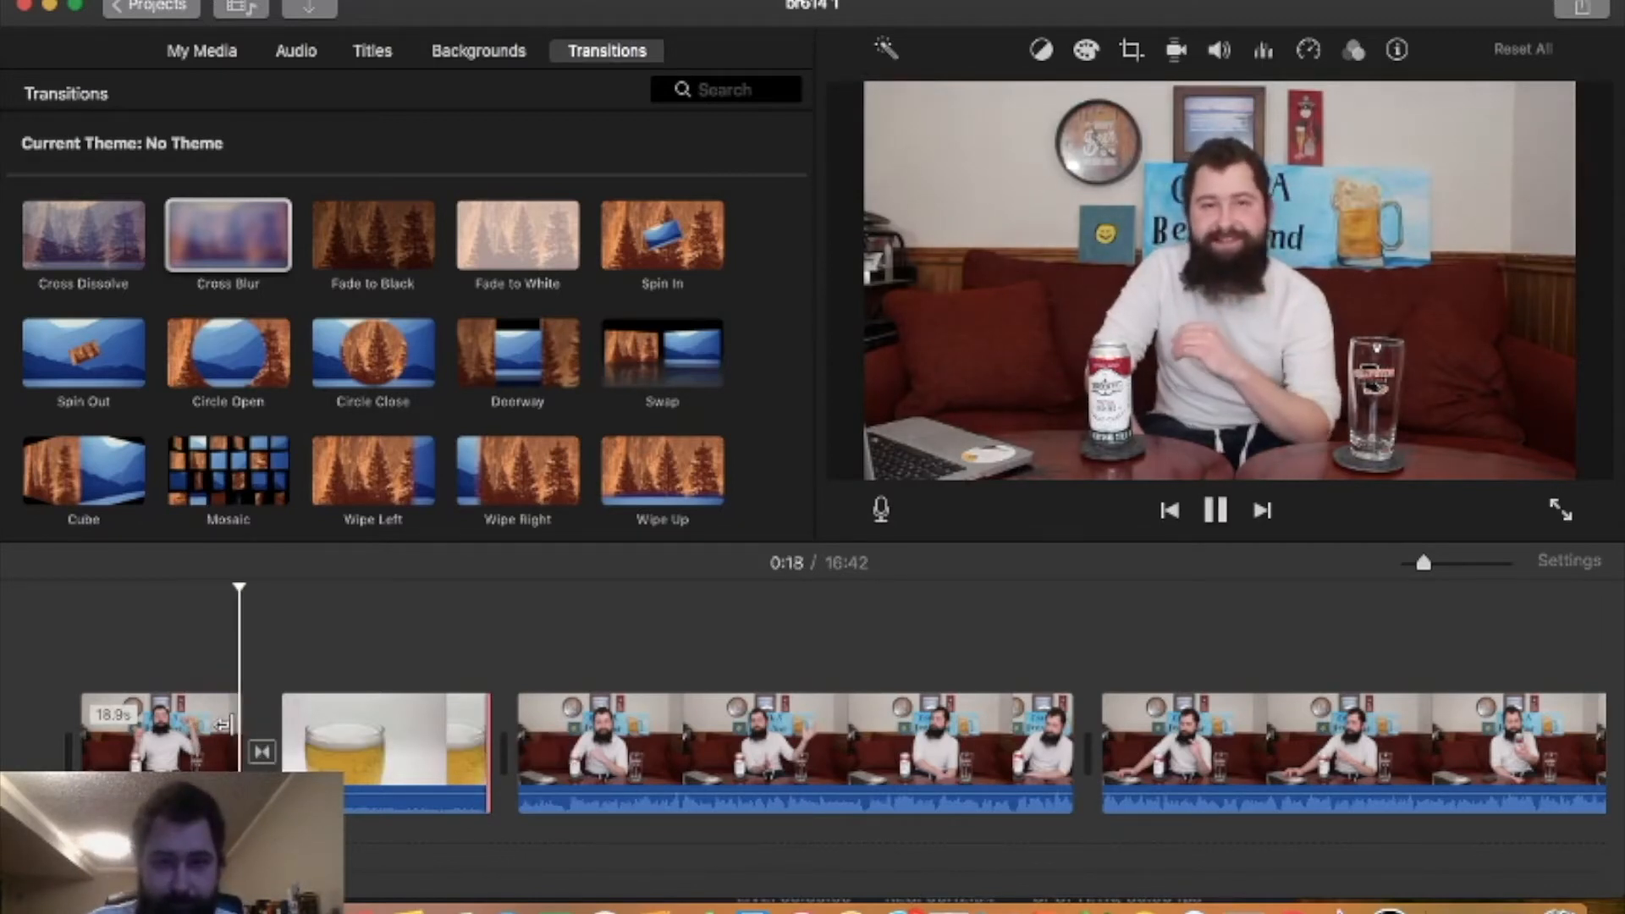
key("space")
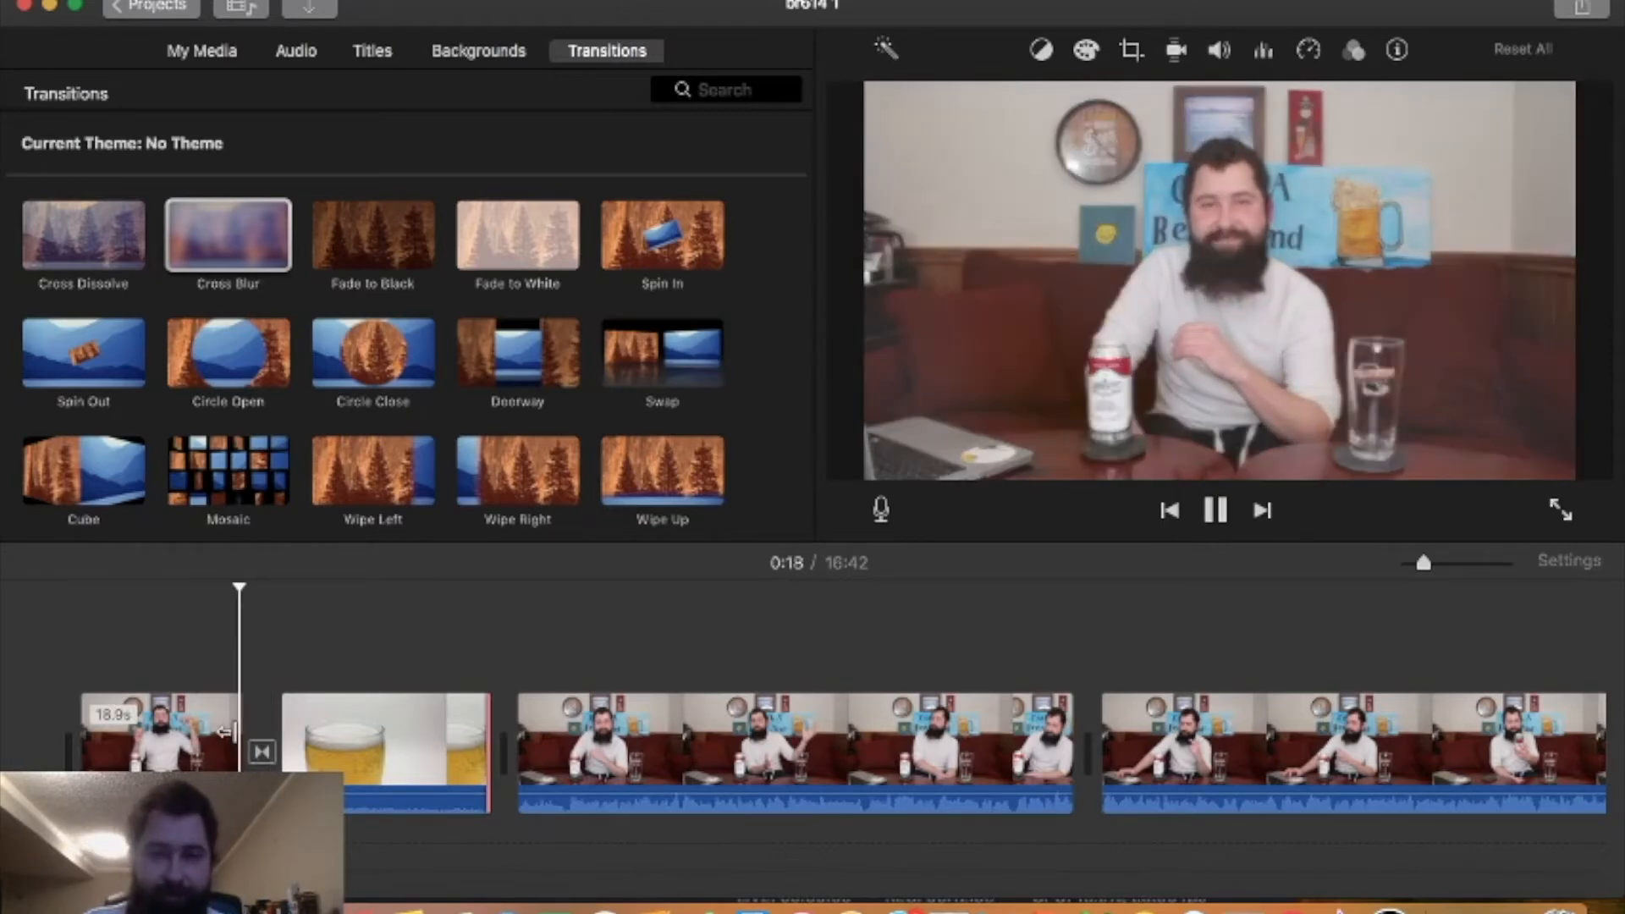
key("space")
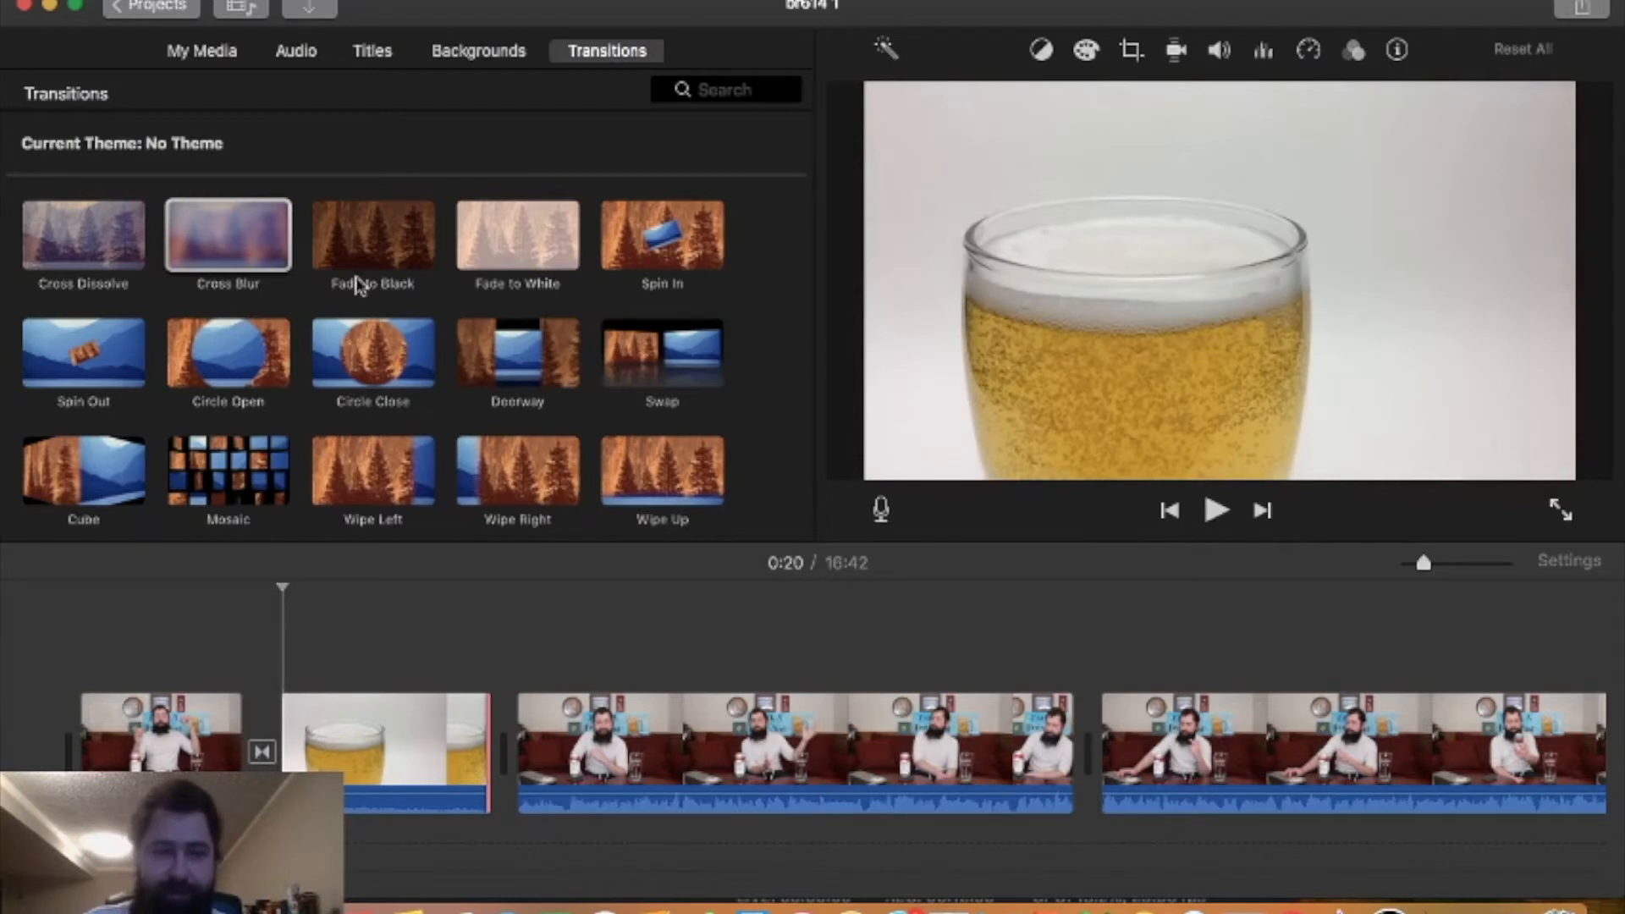
- Add a Page Curl Right transition after the first beer glass clip and play across it
scroll(326, 338, "down", 3)
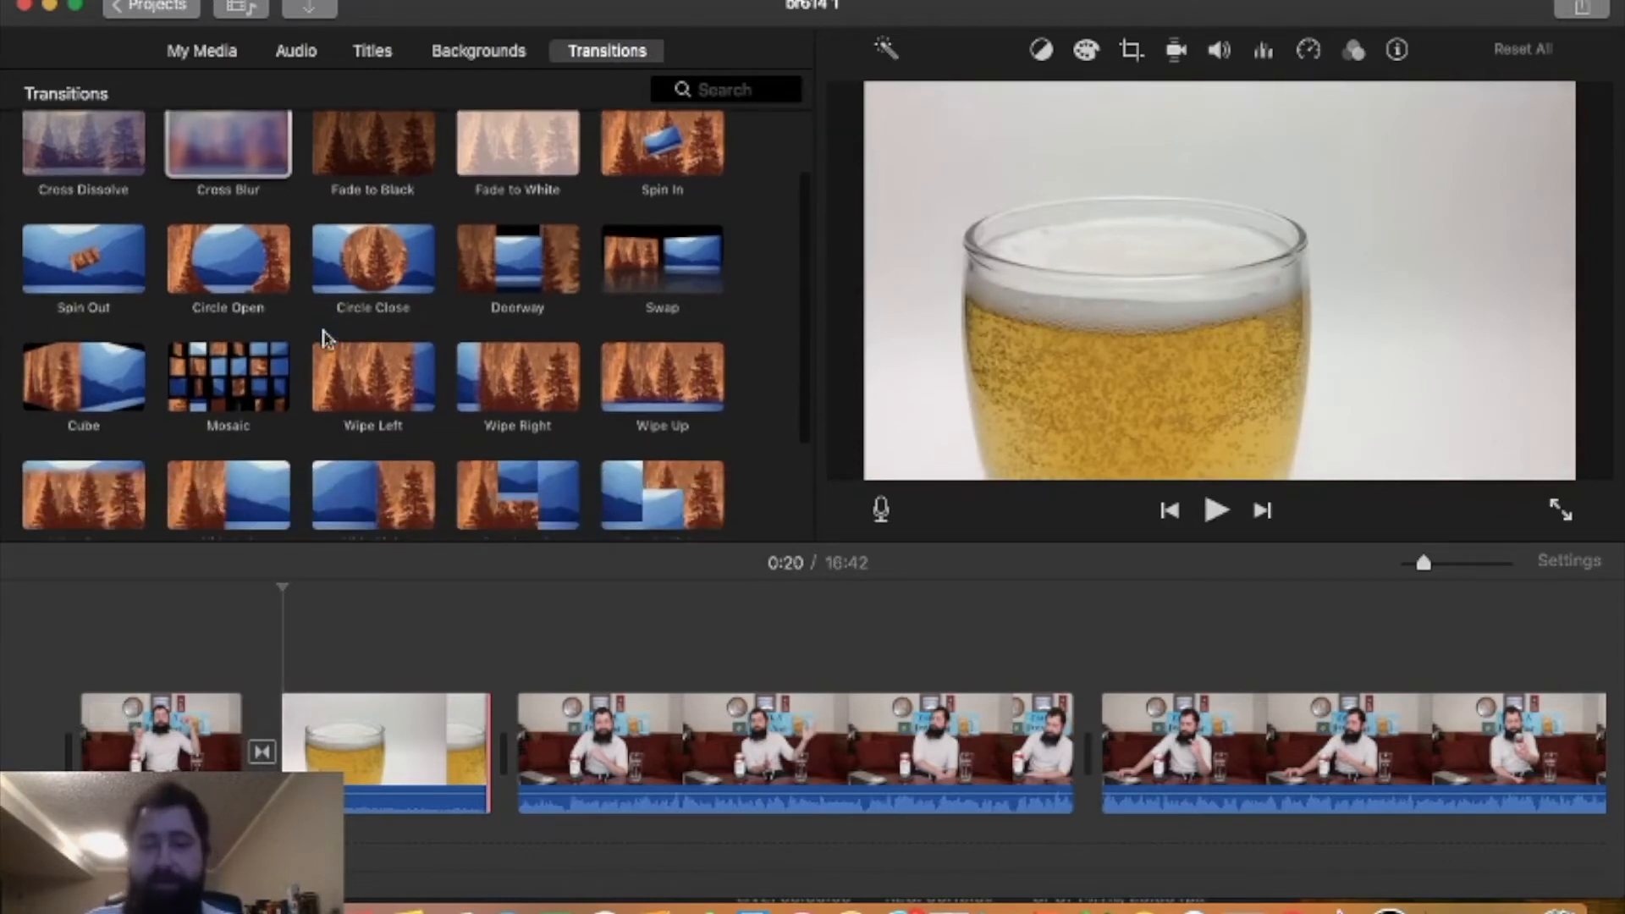
scroll(326, 338, "down", 2)
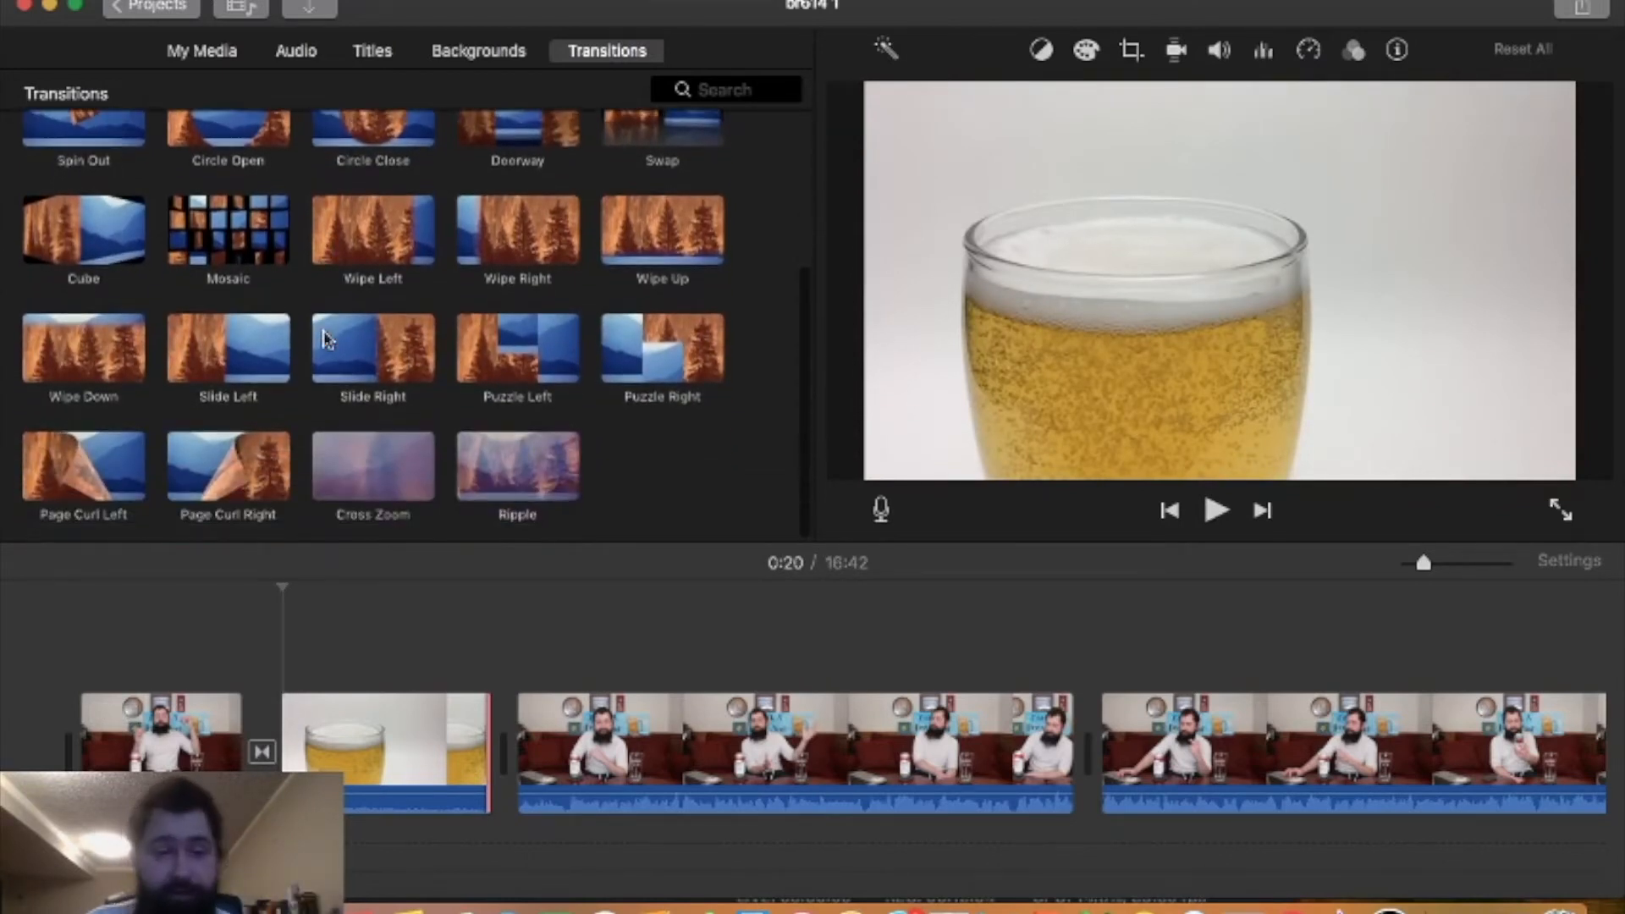
left_click(230, 464)
left_click_drag(231, 464, 497, 733)
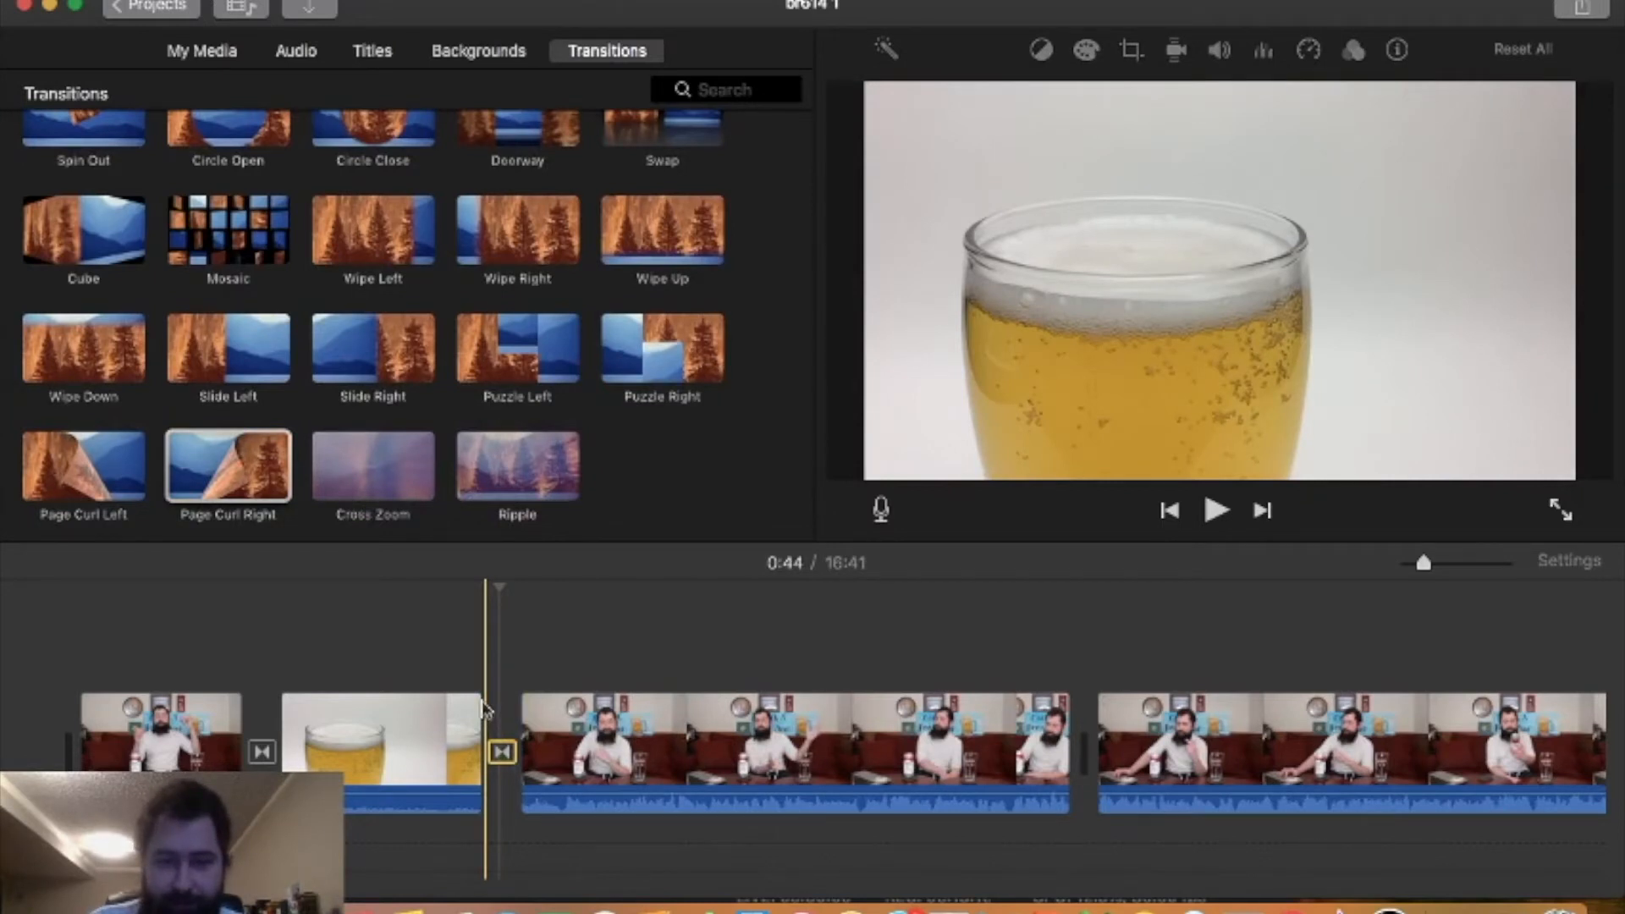
key("space")
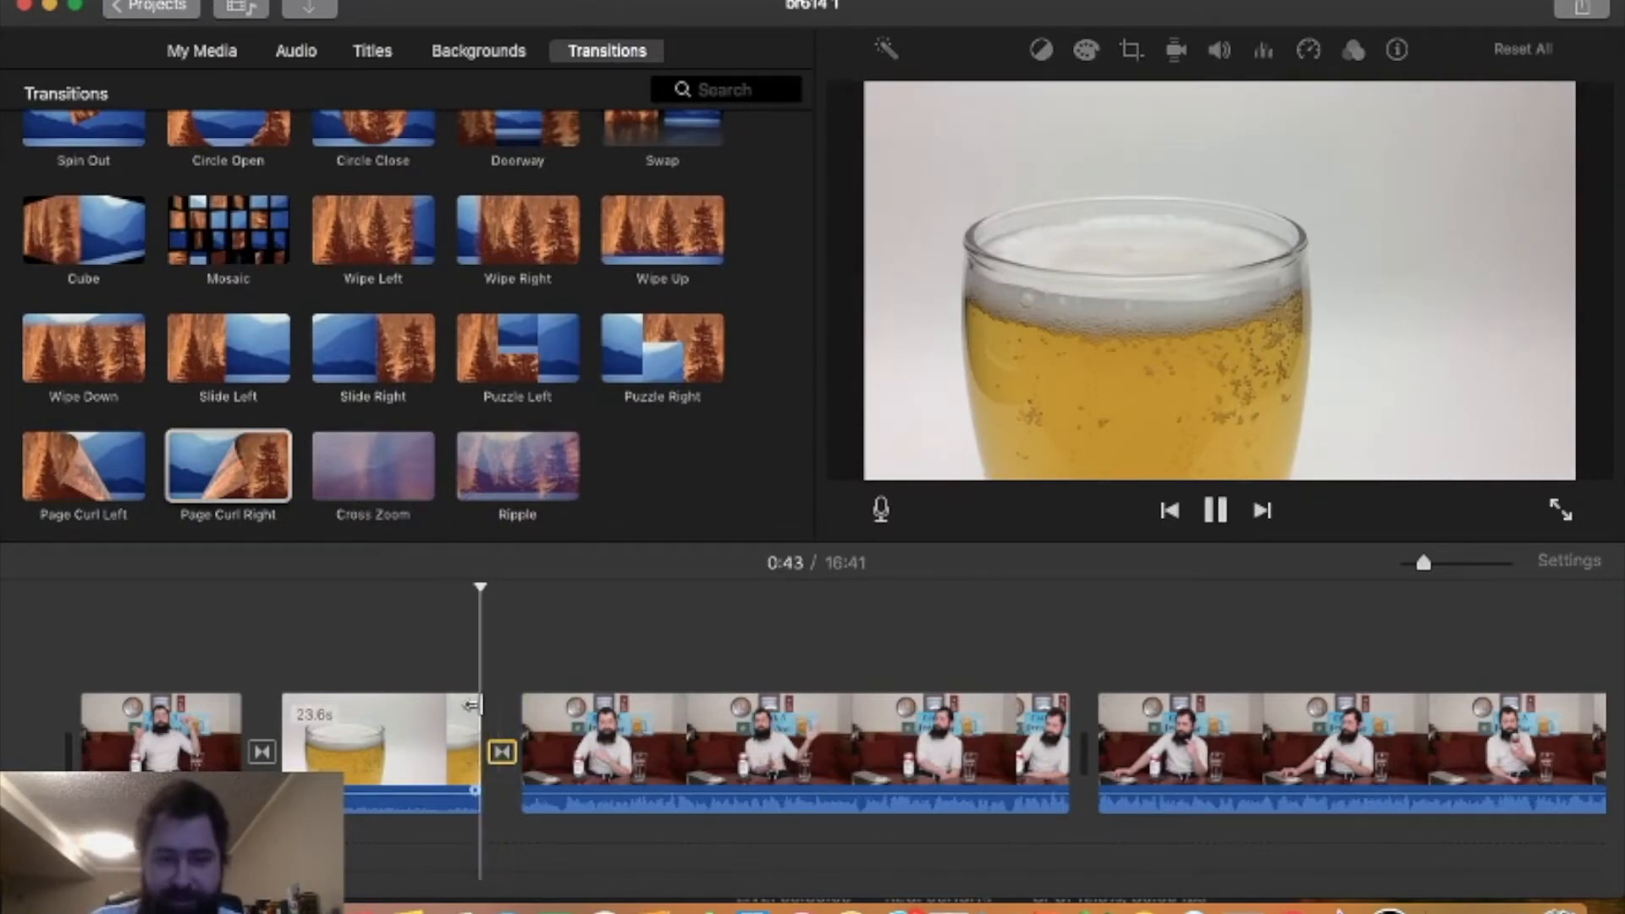
key("space")
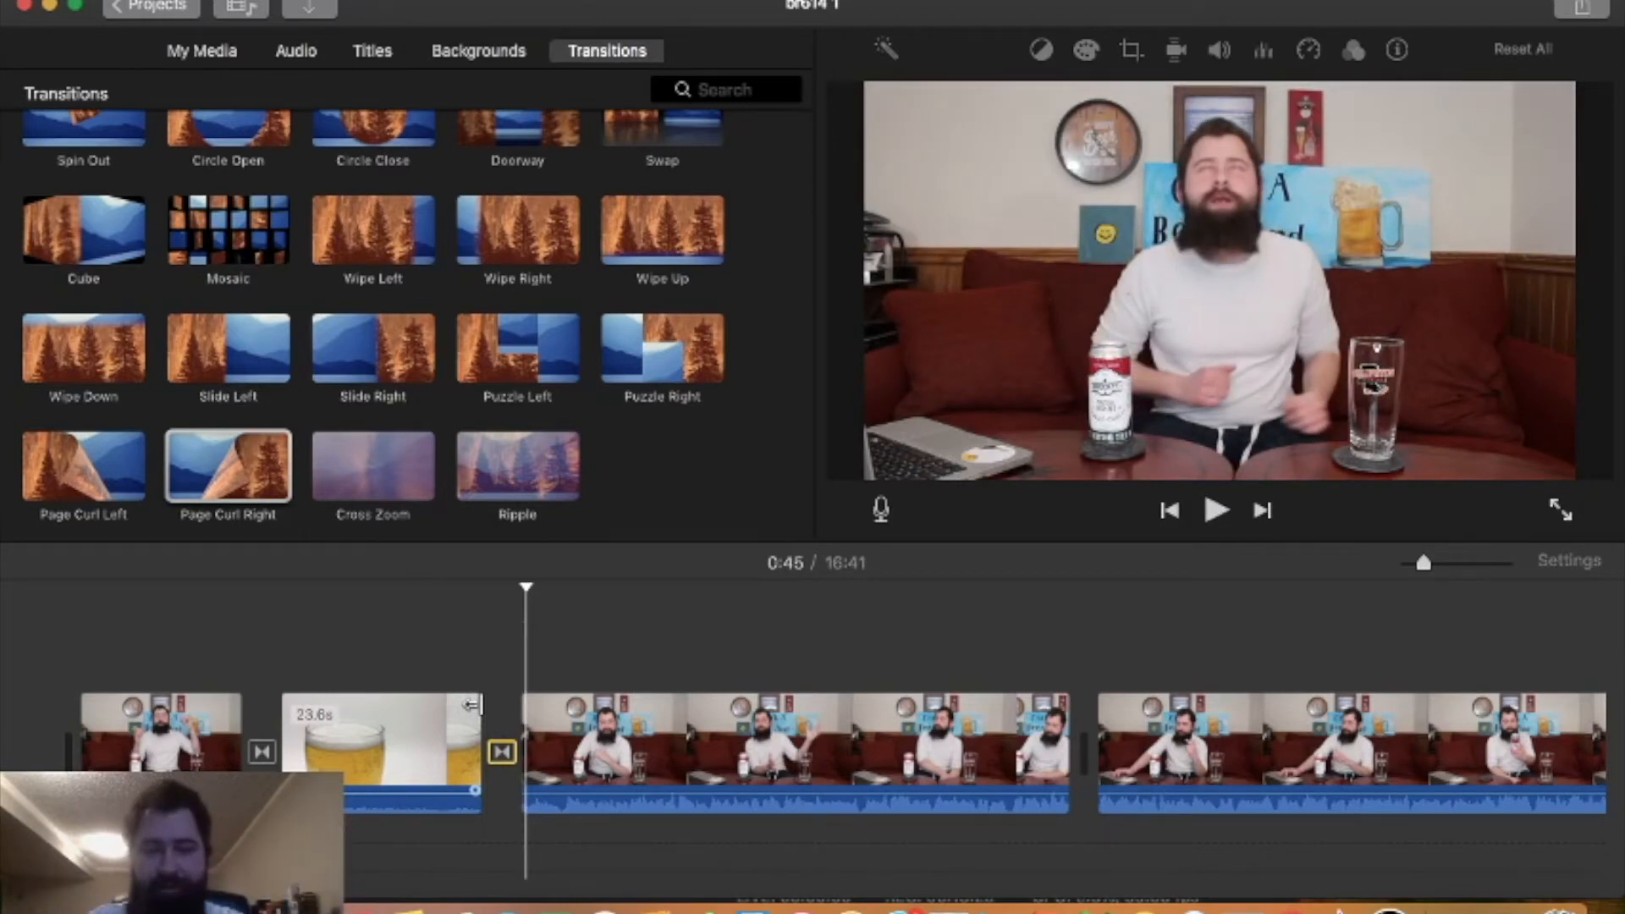
- Trim the end of the first beer glass clip to shorten it to 5.0 seconds
left_click(410, 735)
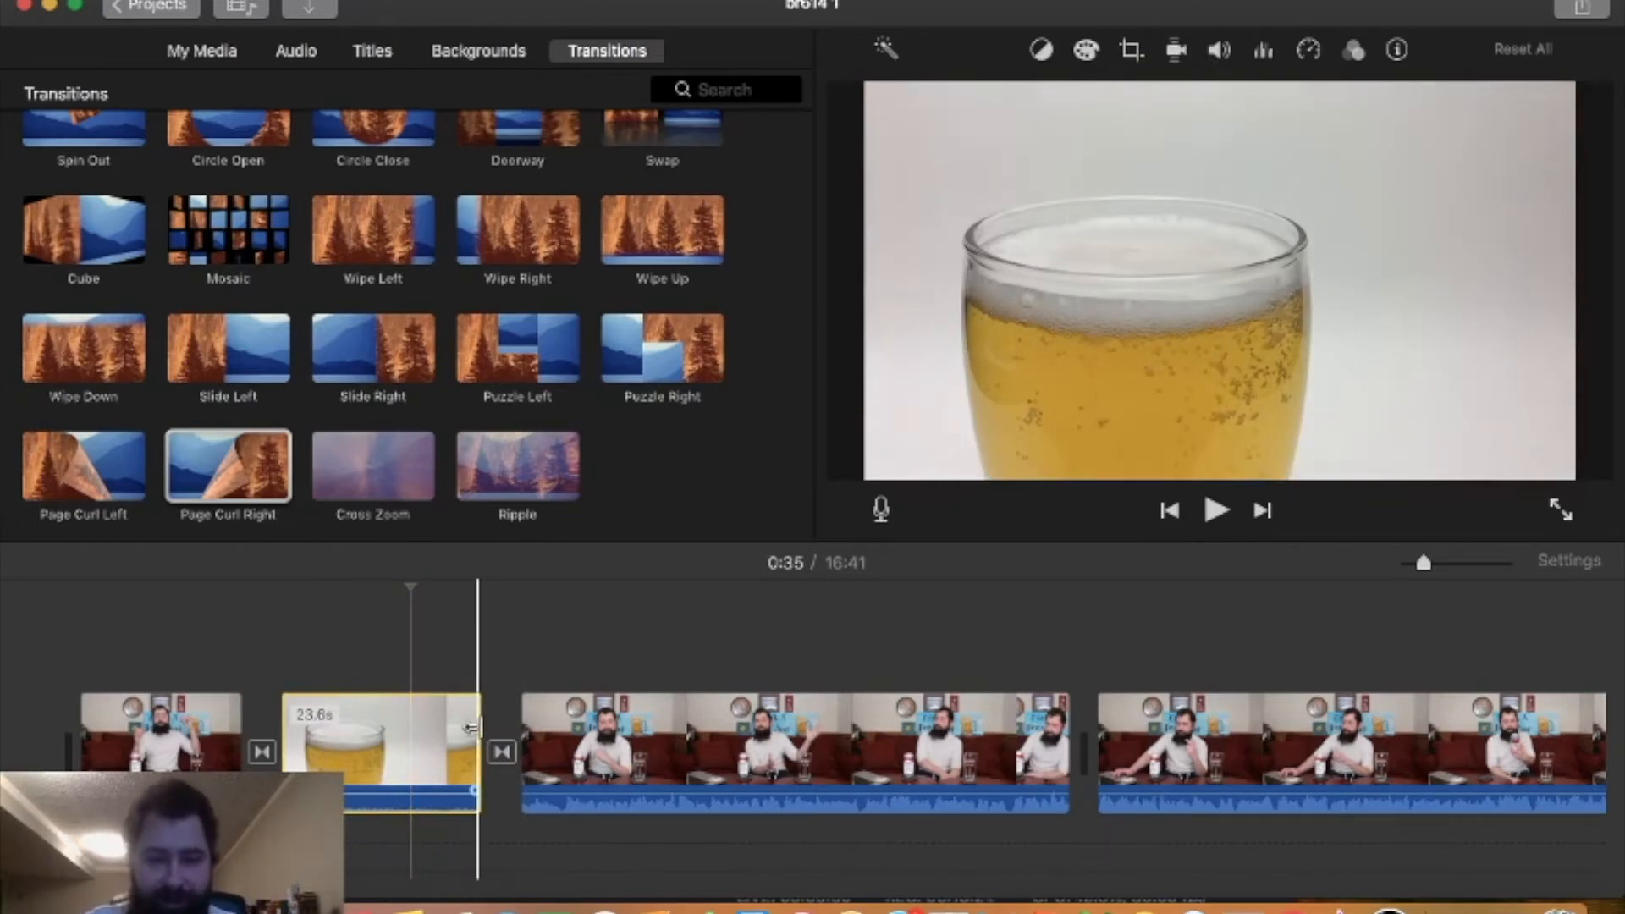
left_click_drag(471, 728, 471, 727)
left_click_drag(429, 728, 190, 735)
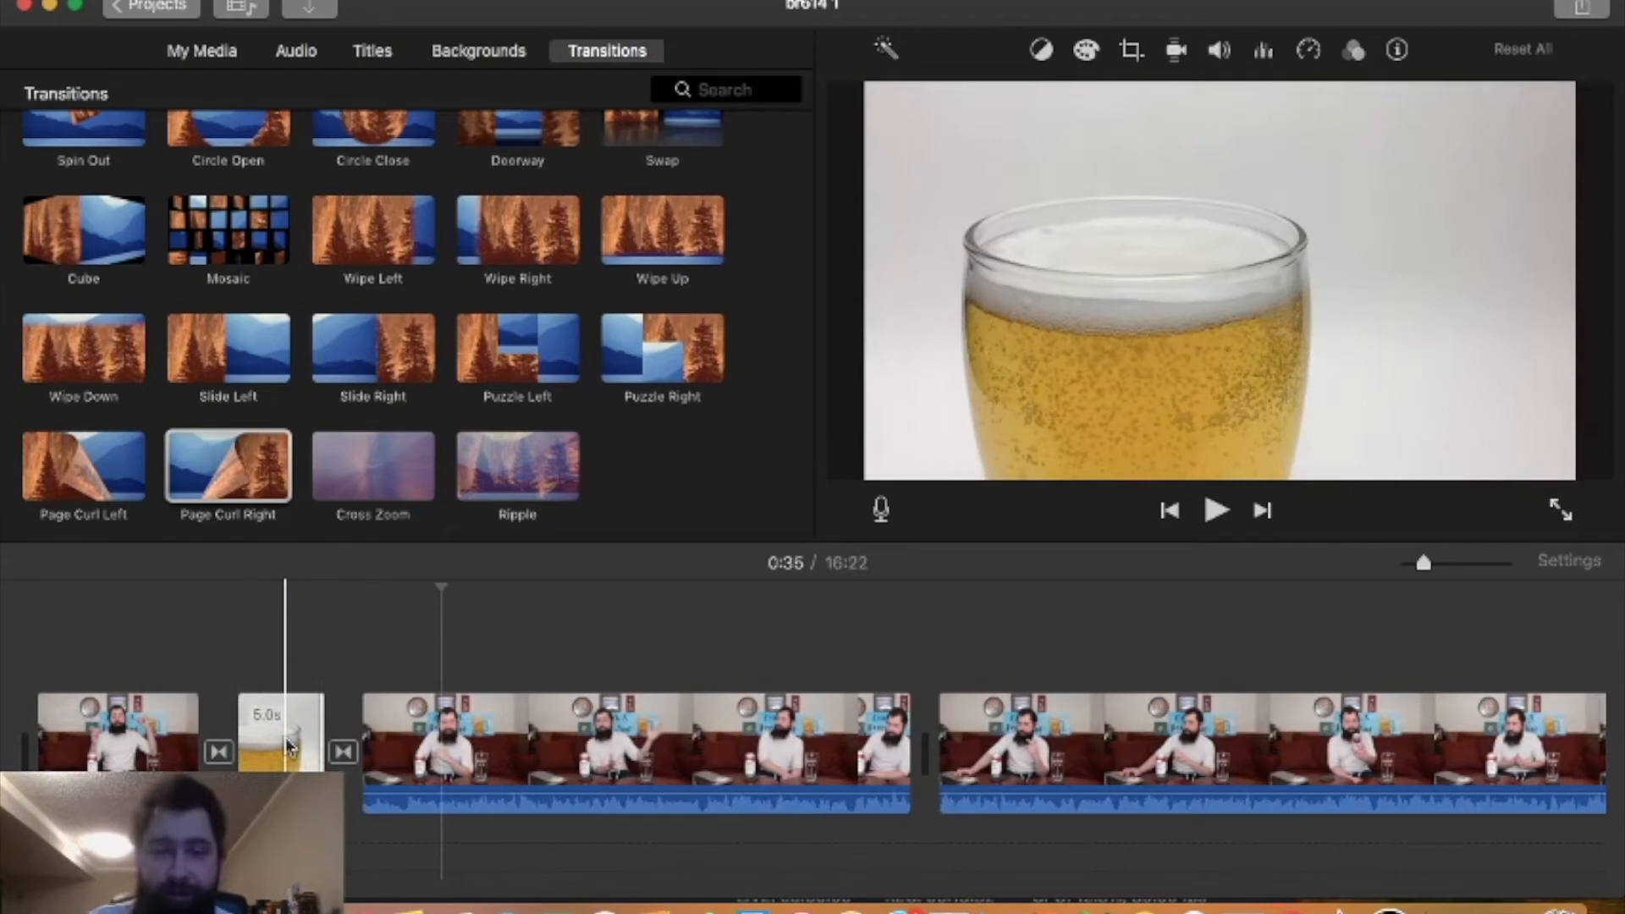
- Add a Fade to White transition before the beer glass clip near the project's end and play across it
scroll(440, 690, "right", 15)
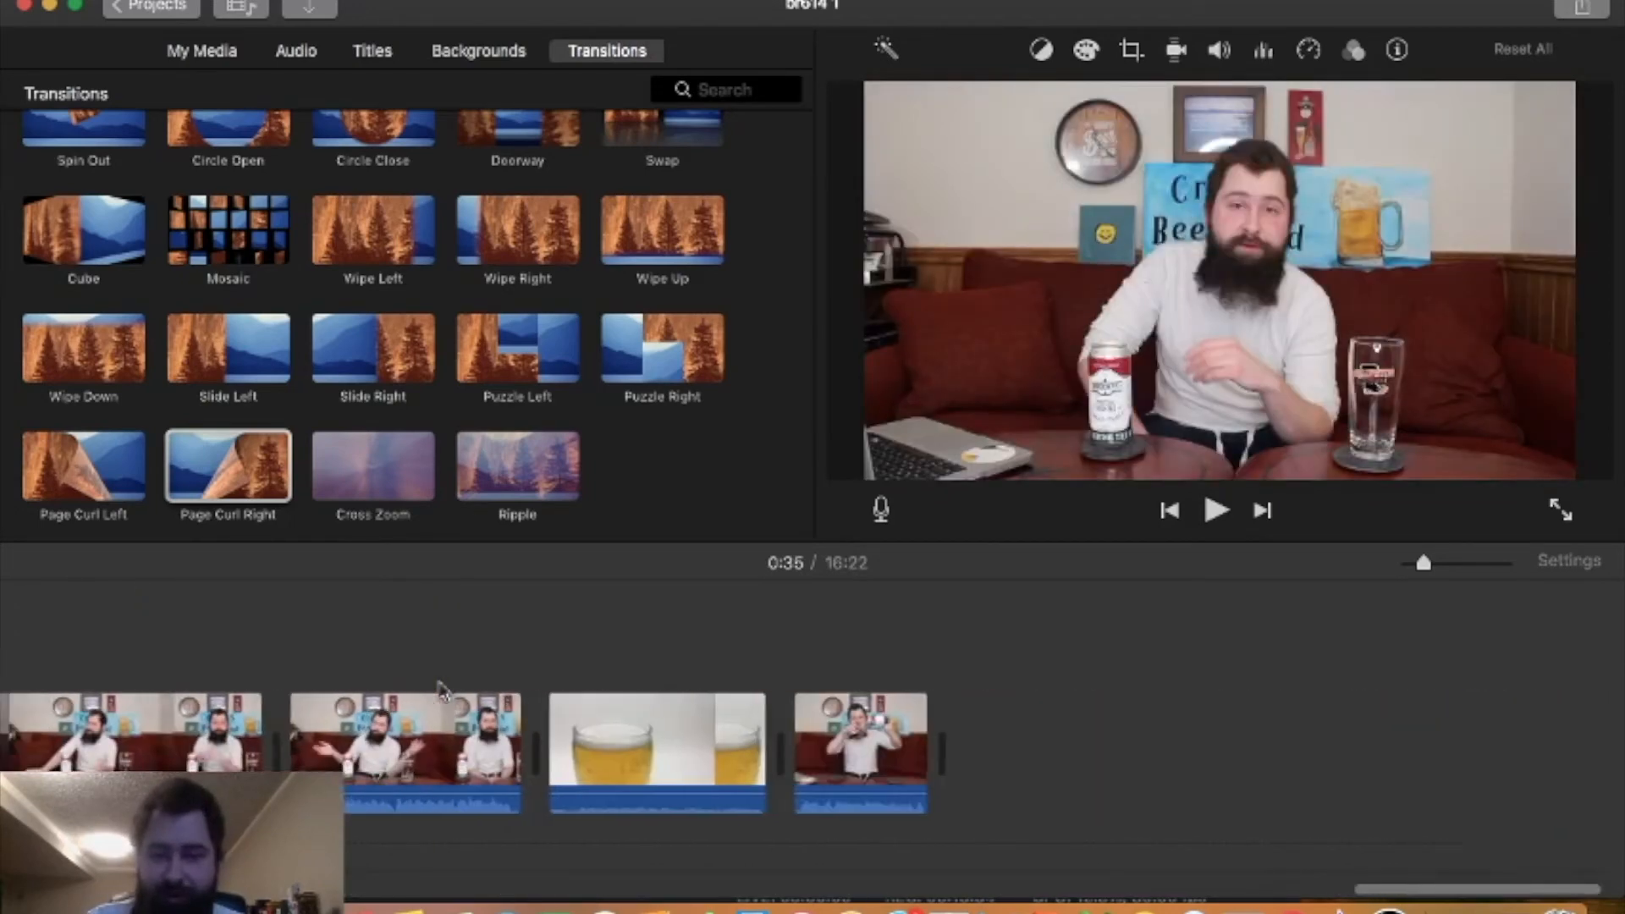
scroll(352, 276, "up", 5)
left_click(514, 226)
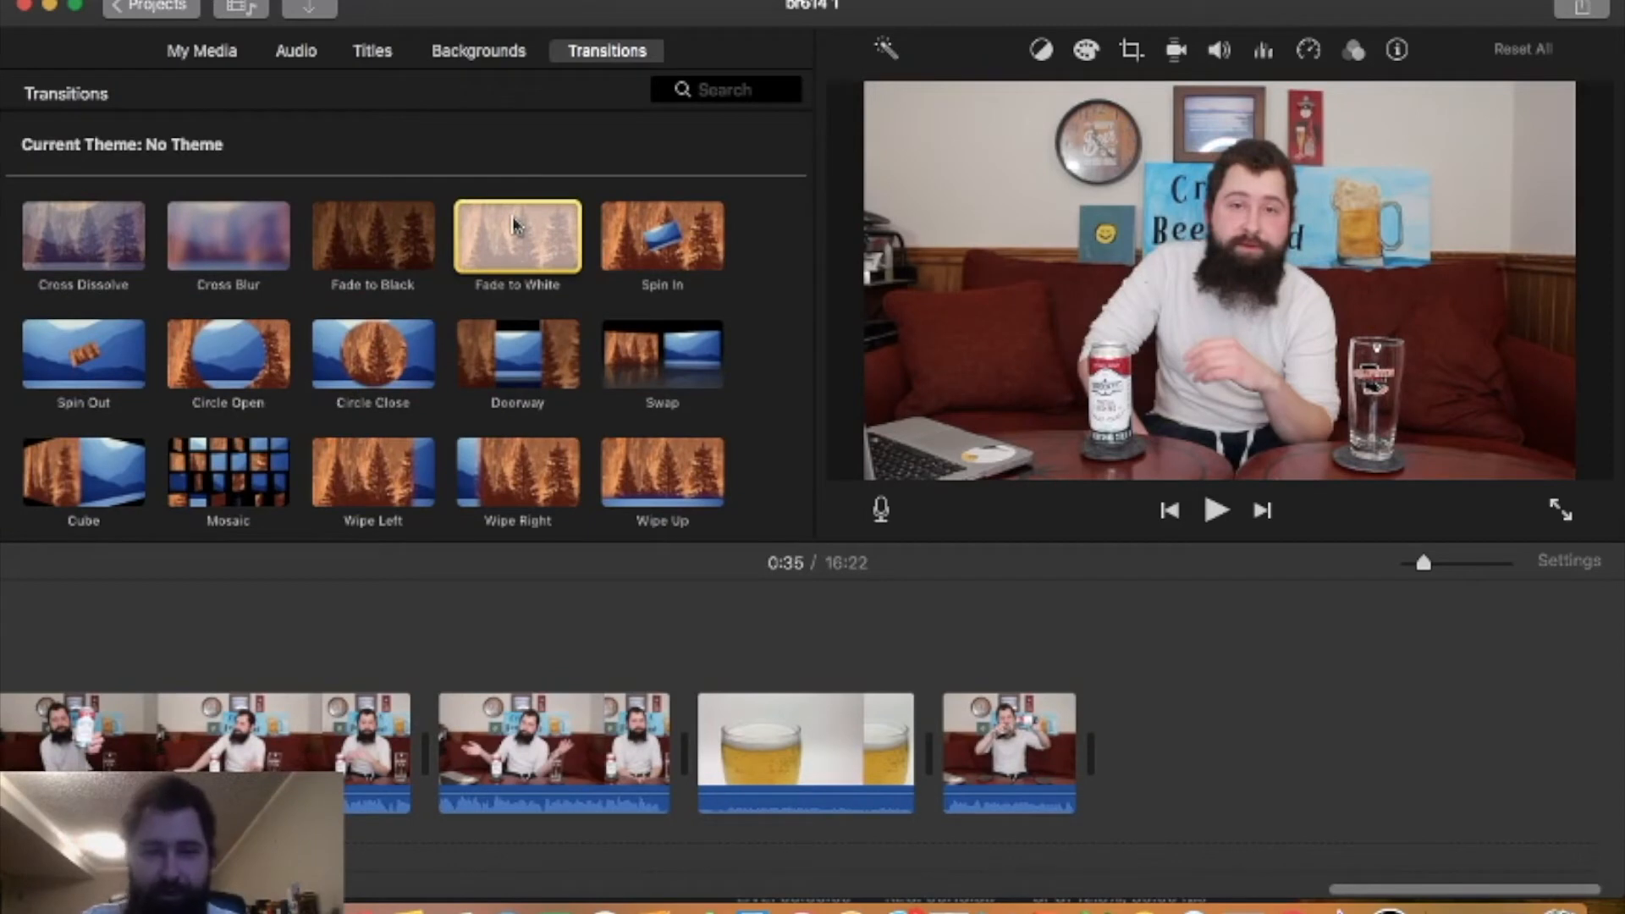
left_click_drag(514, 227, 678, 745)
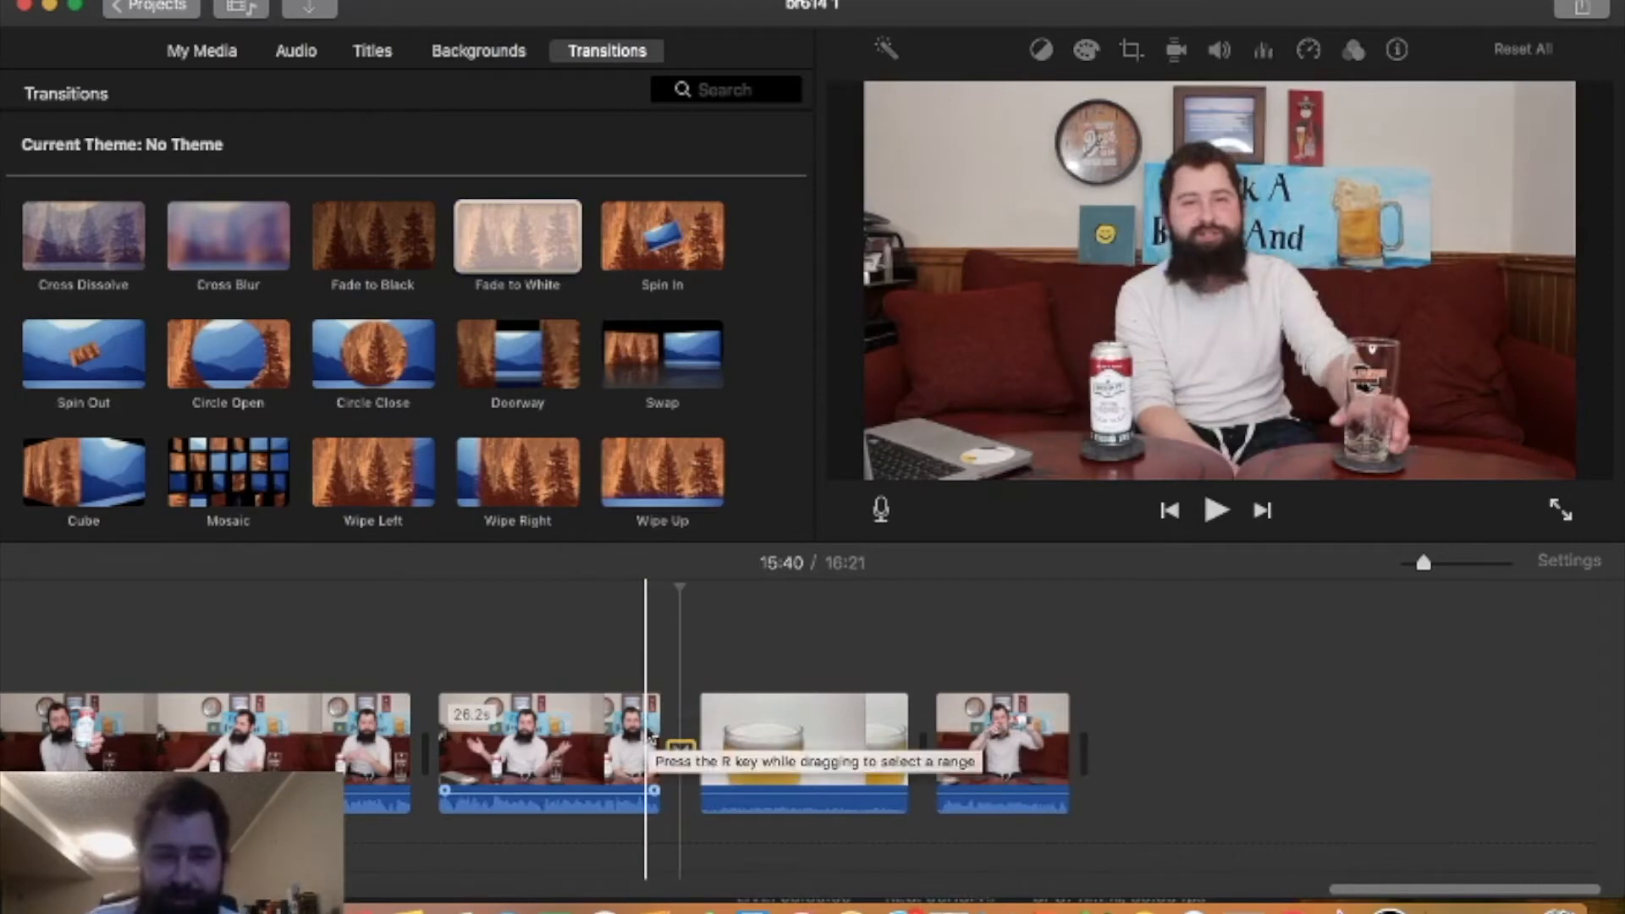
key("space")
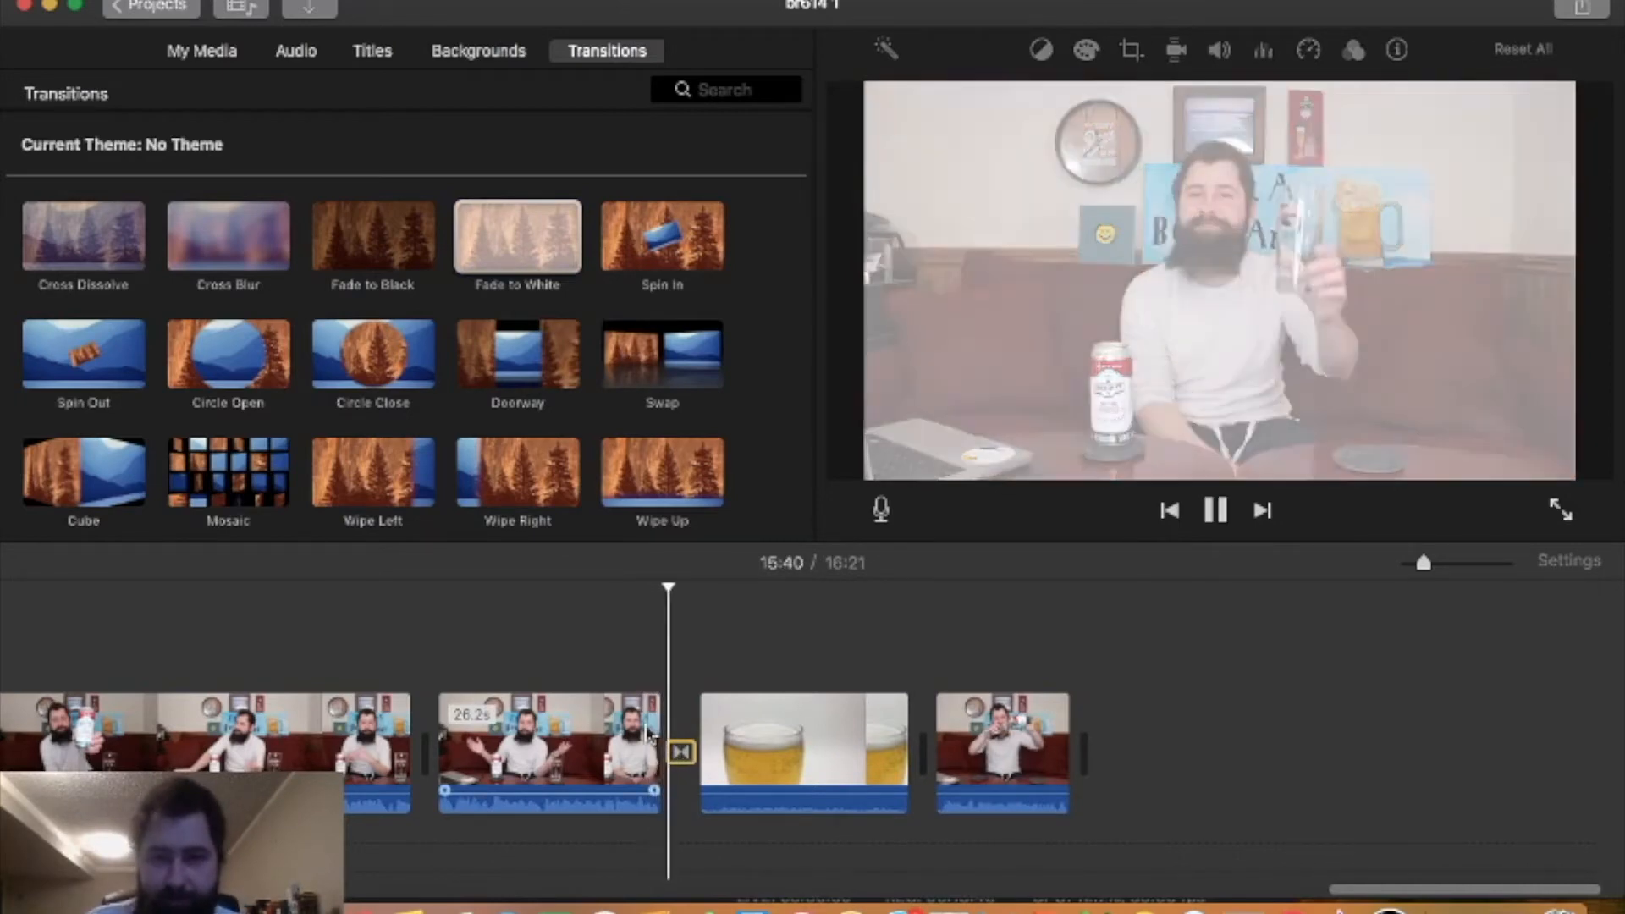
key("space")
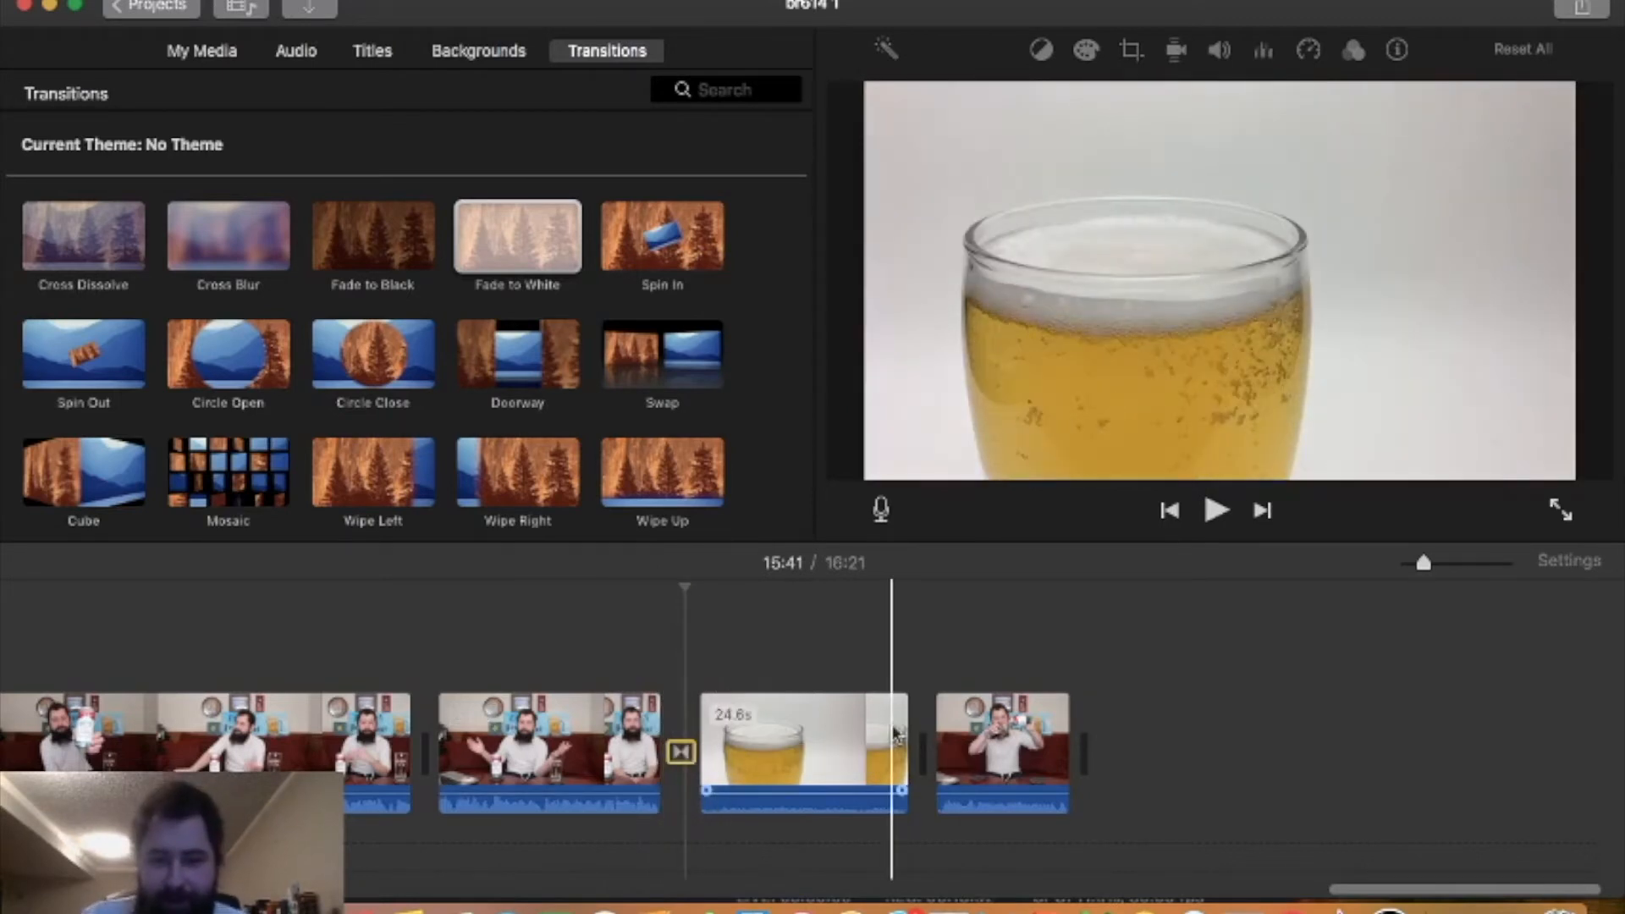
- Add a Page Curl Left transition between the second beer glass clip and the last clip, and play across it
scroll(67, 451, "down", 5)
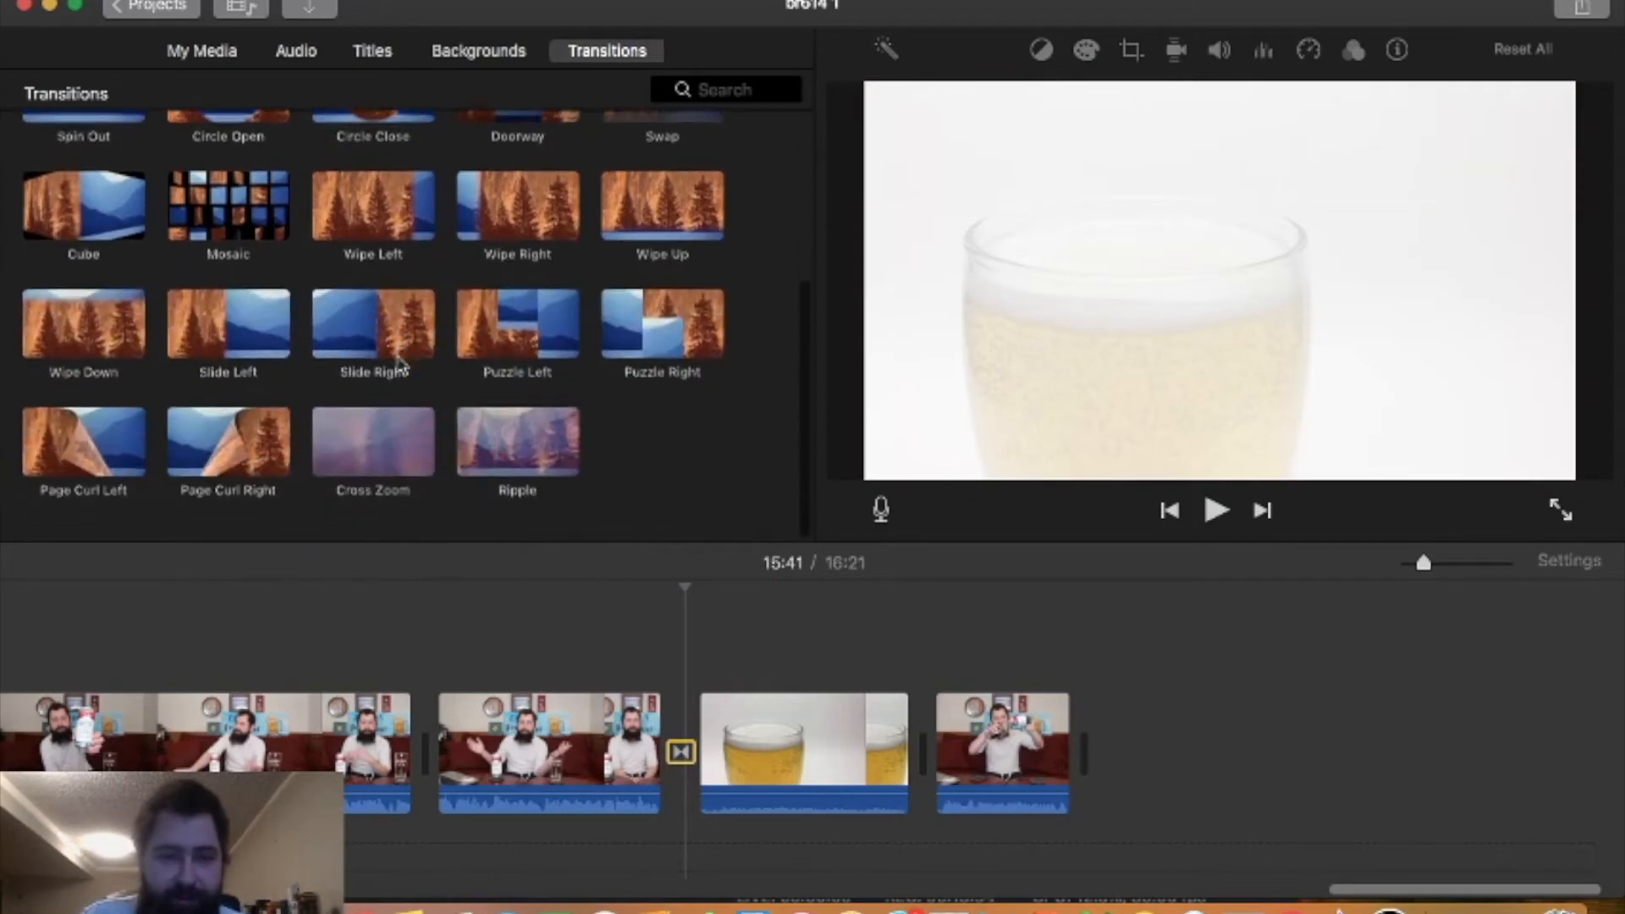
left_click(61, 464)
left_click_drag(57, 468, 900, 727)
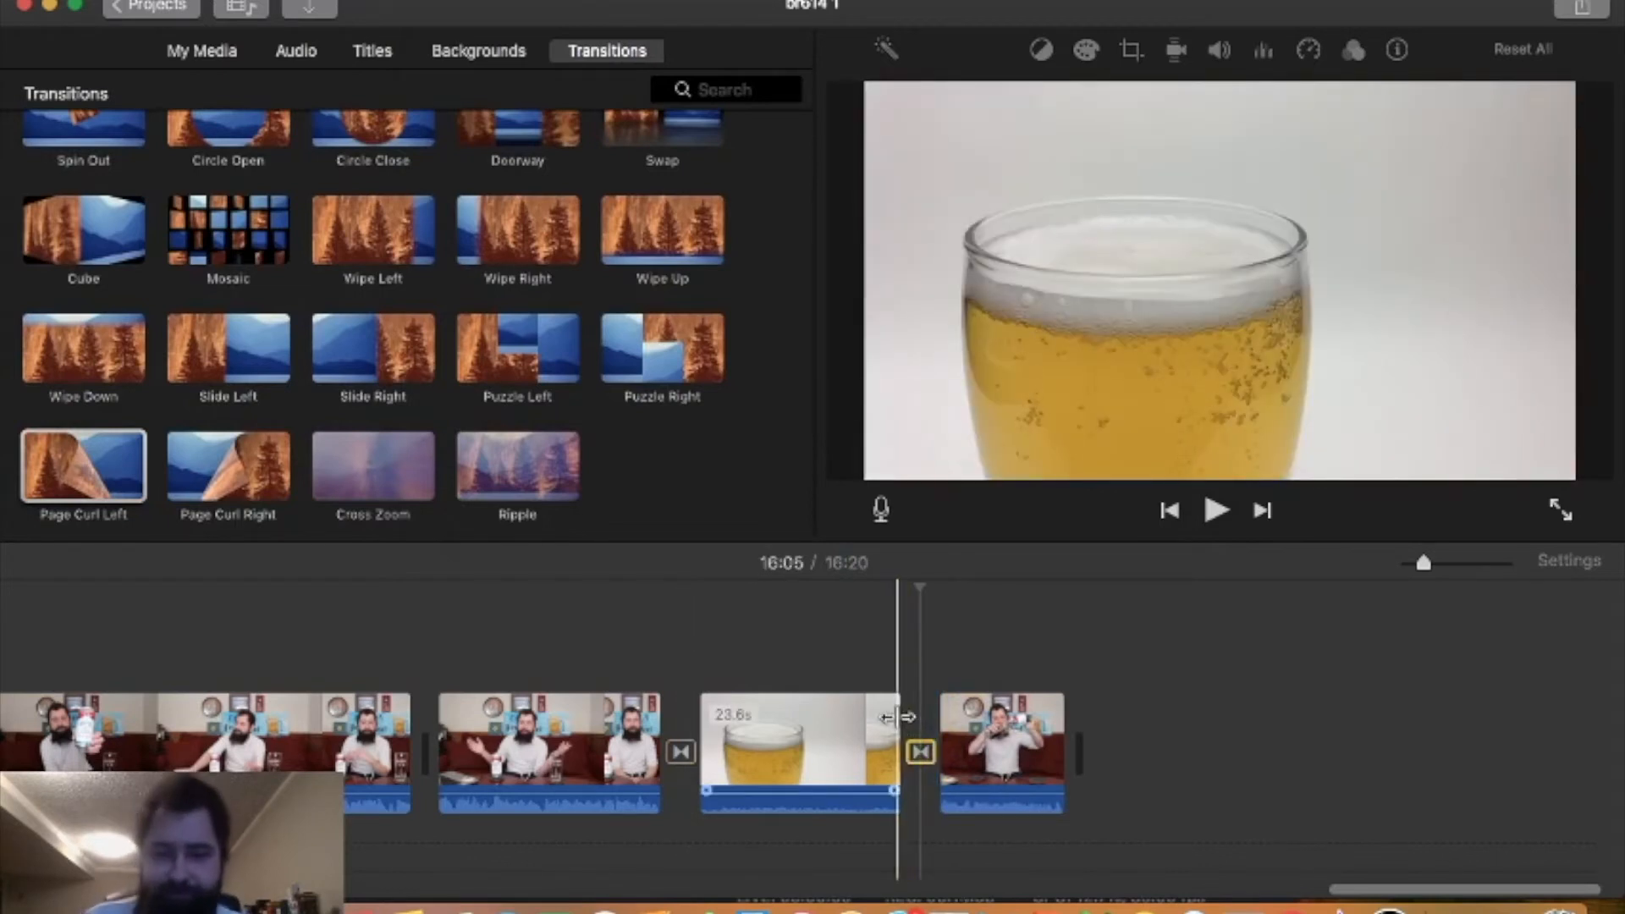
key("space")
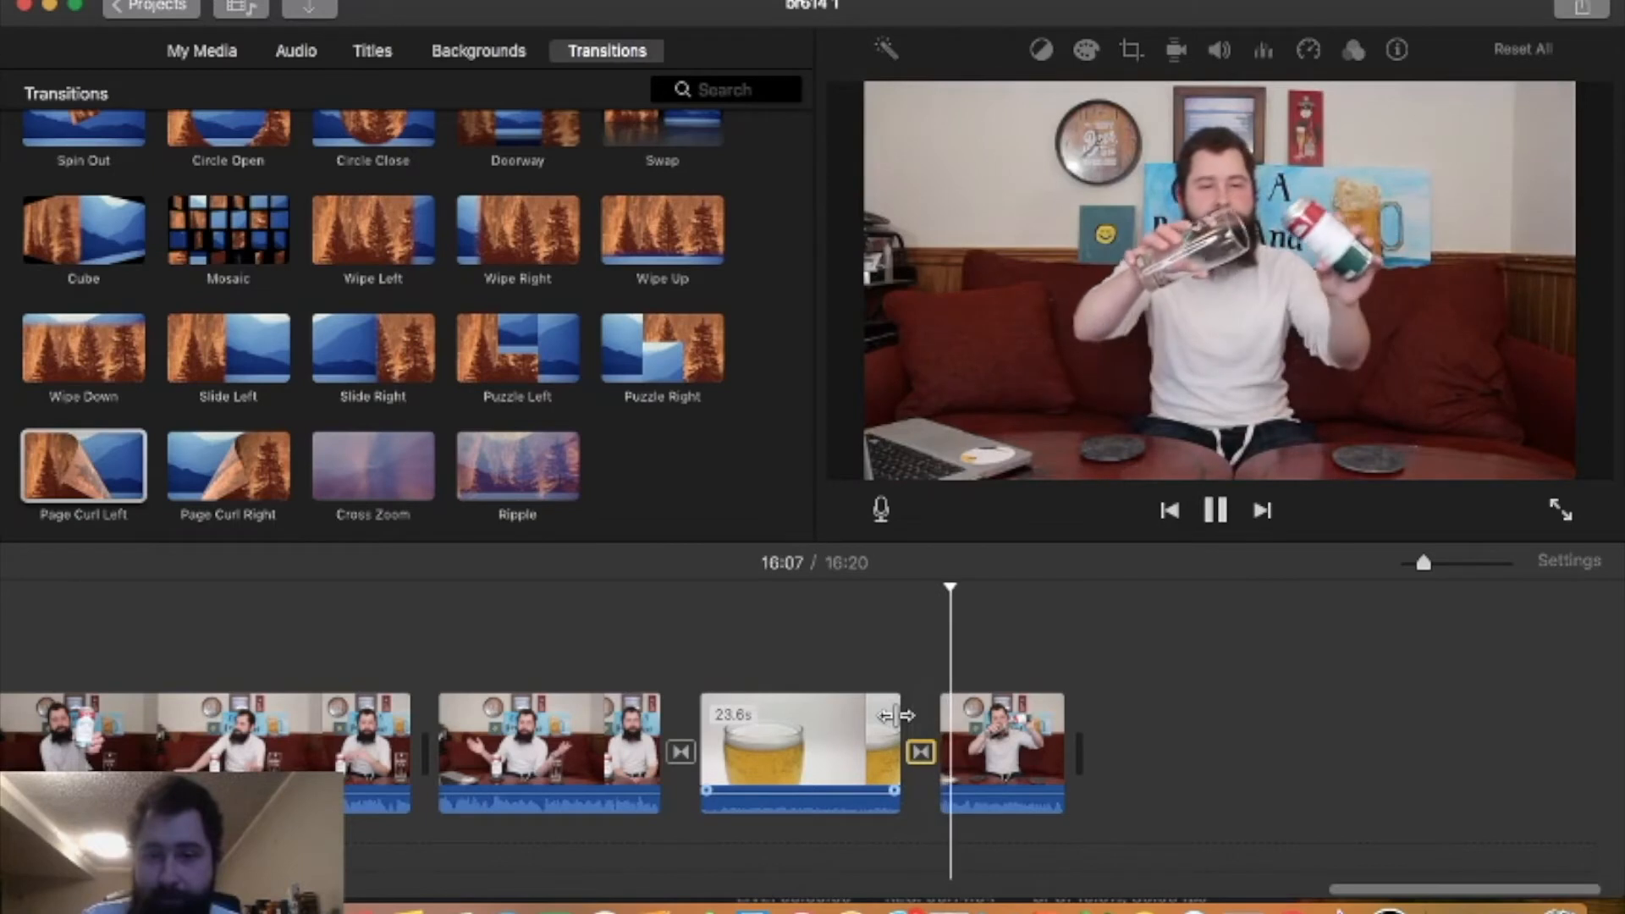
key("space")
- Trim about 18 seconds off the end of the second beer glass clip and move the playhead to the project's end
left_click(894, 715)
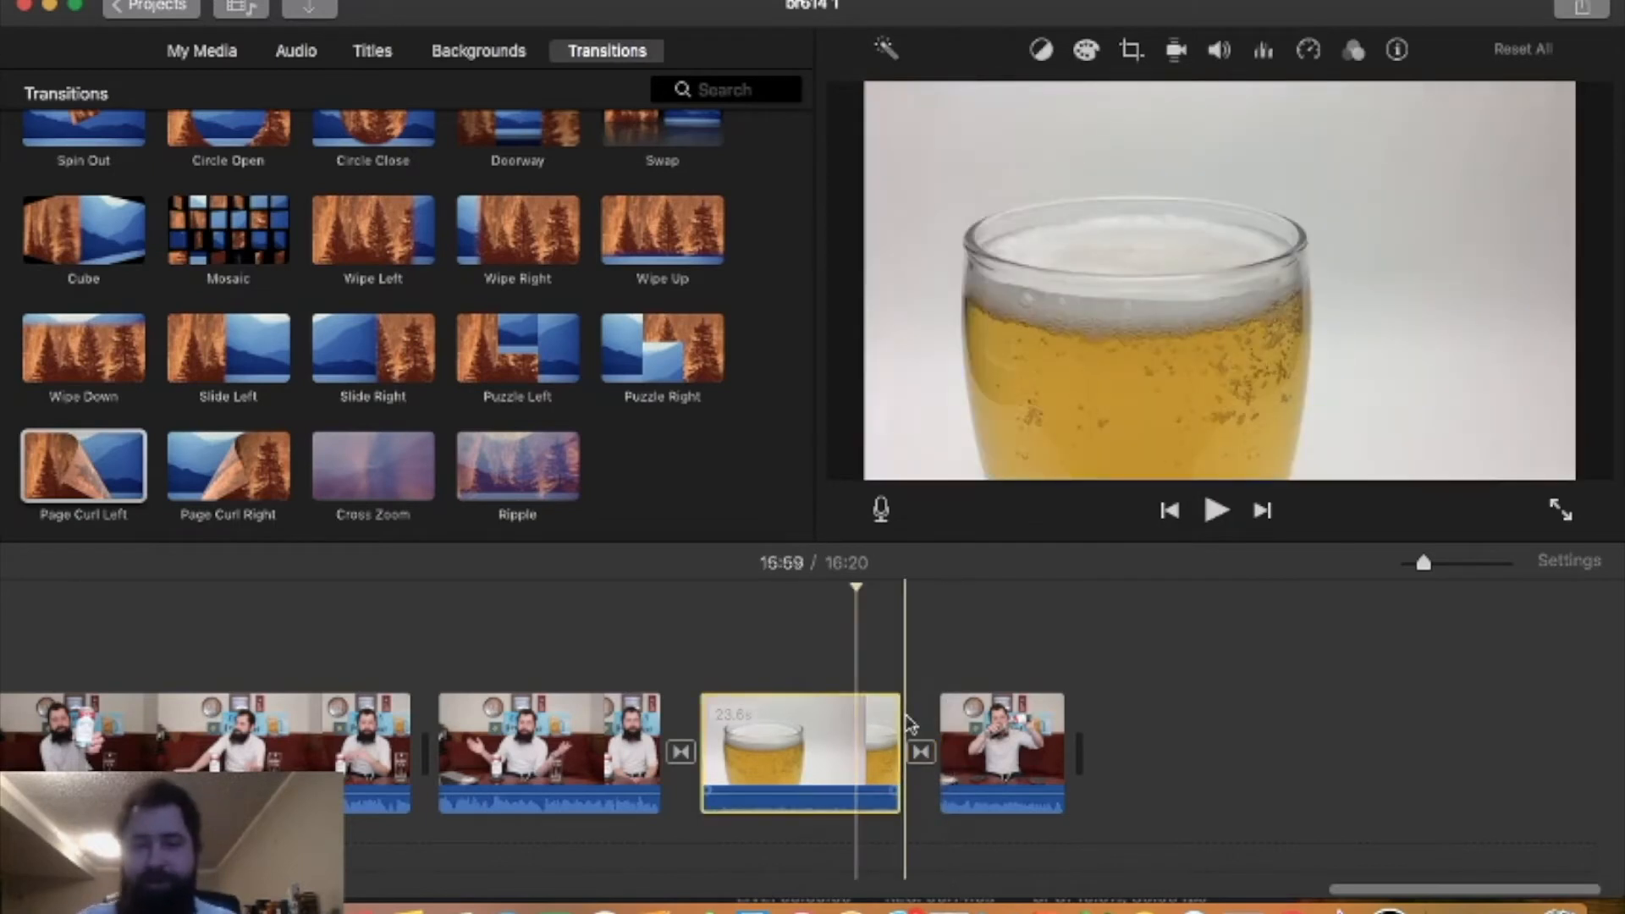
left_click_drag(897, 713, 621, 733)
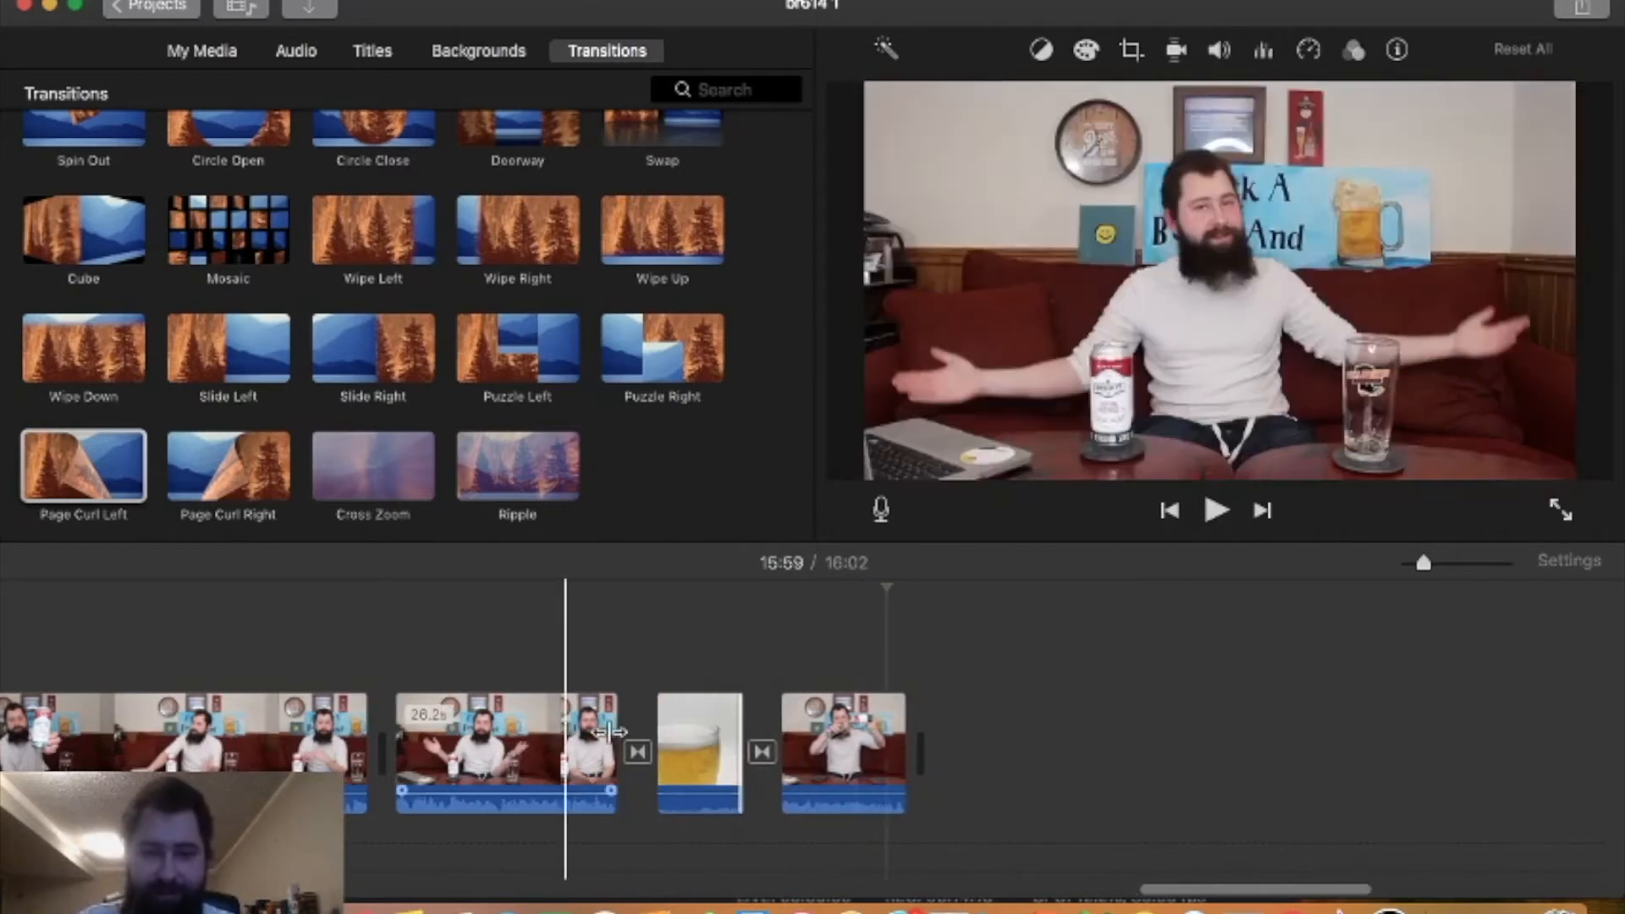
left_click(953, 702)
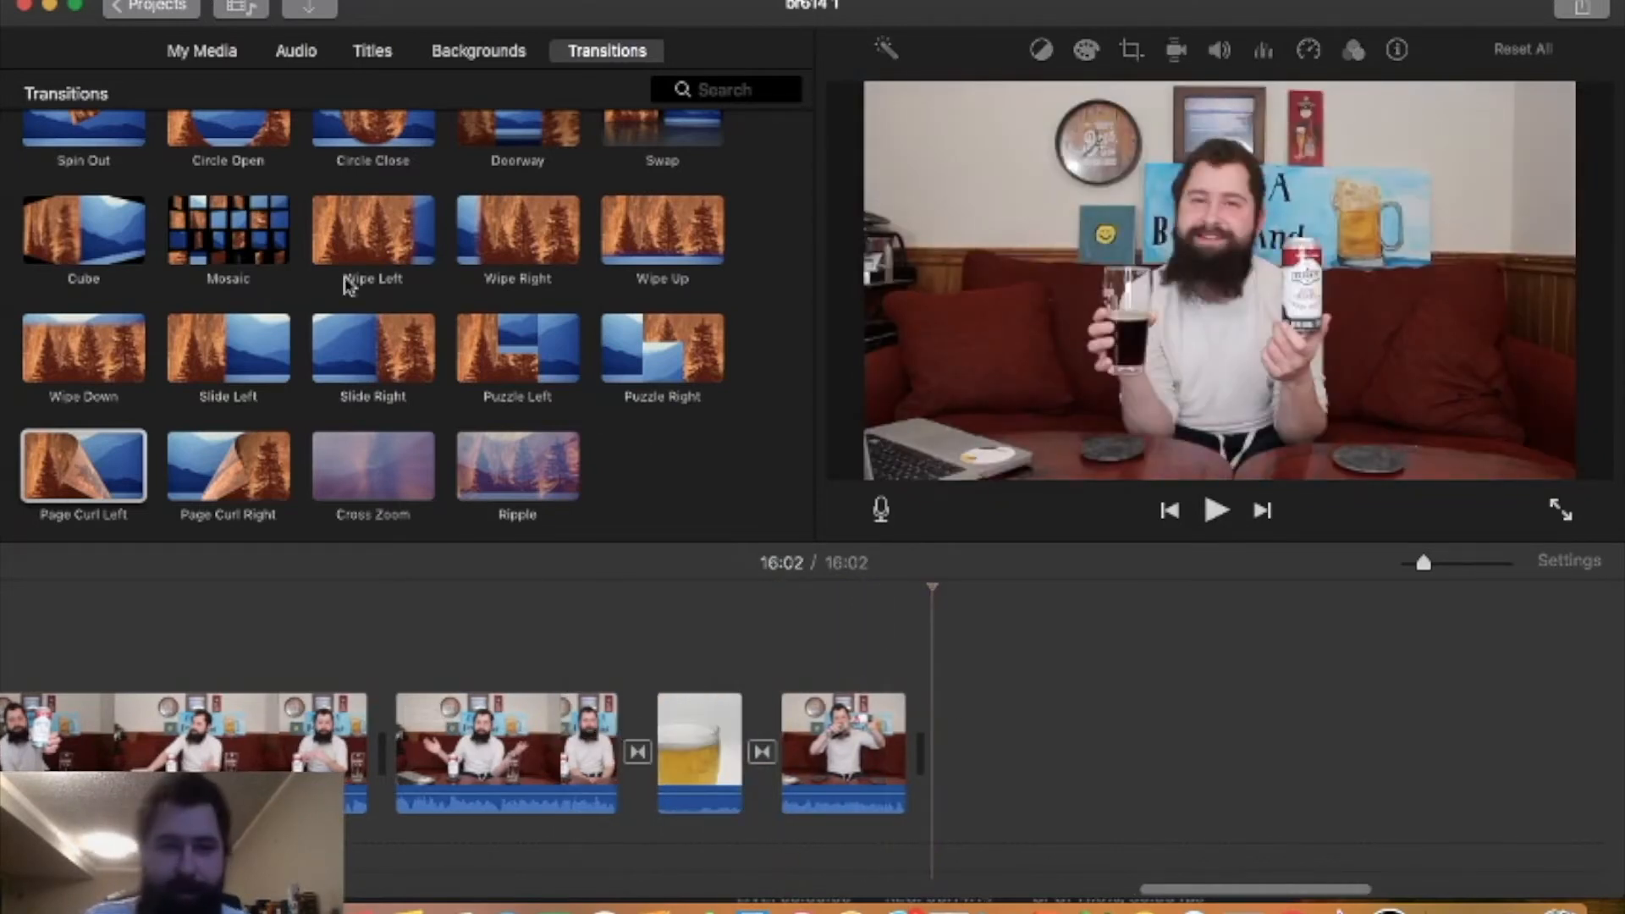
scroll(343, 284, "up", 5)
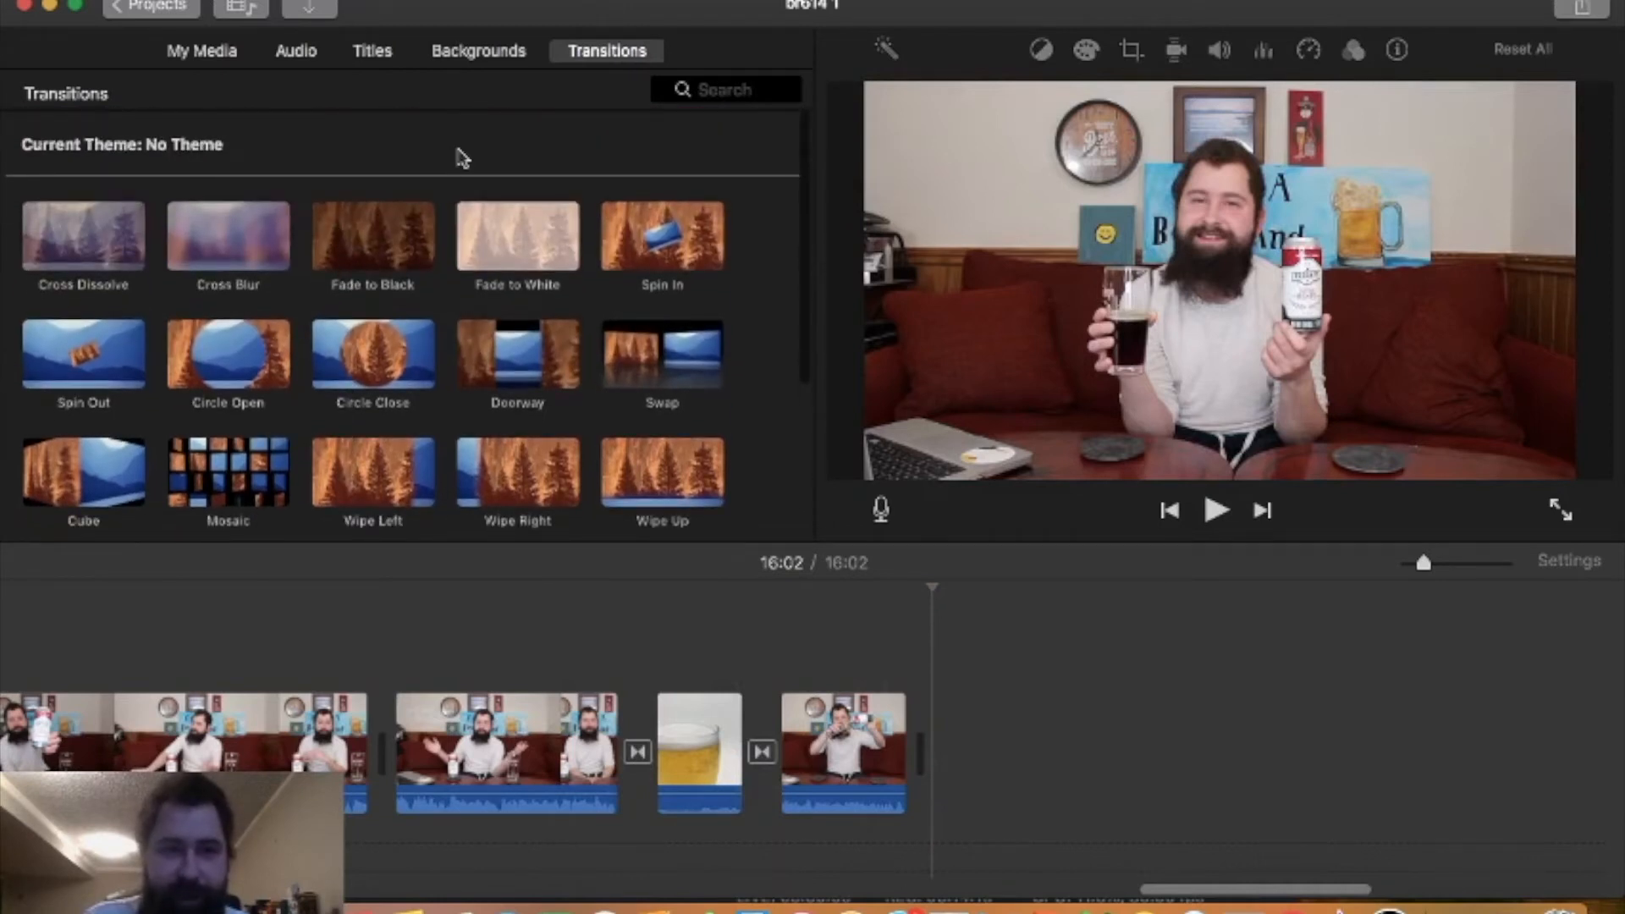
- Add a Prism Lower Third title above the beer glass clip near the project's end
left_click(371, 54)
scroll(388, 427, "up", 5)
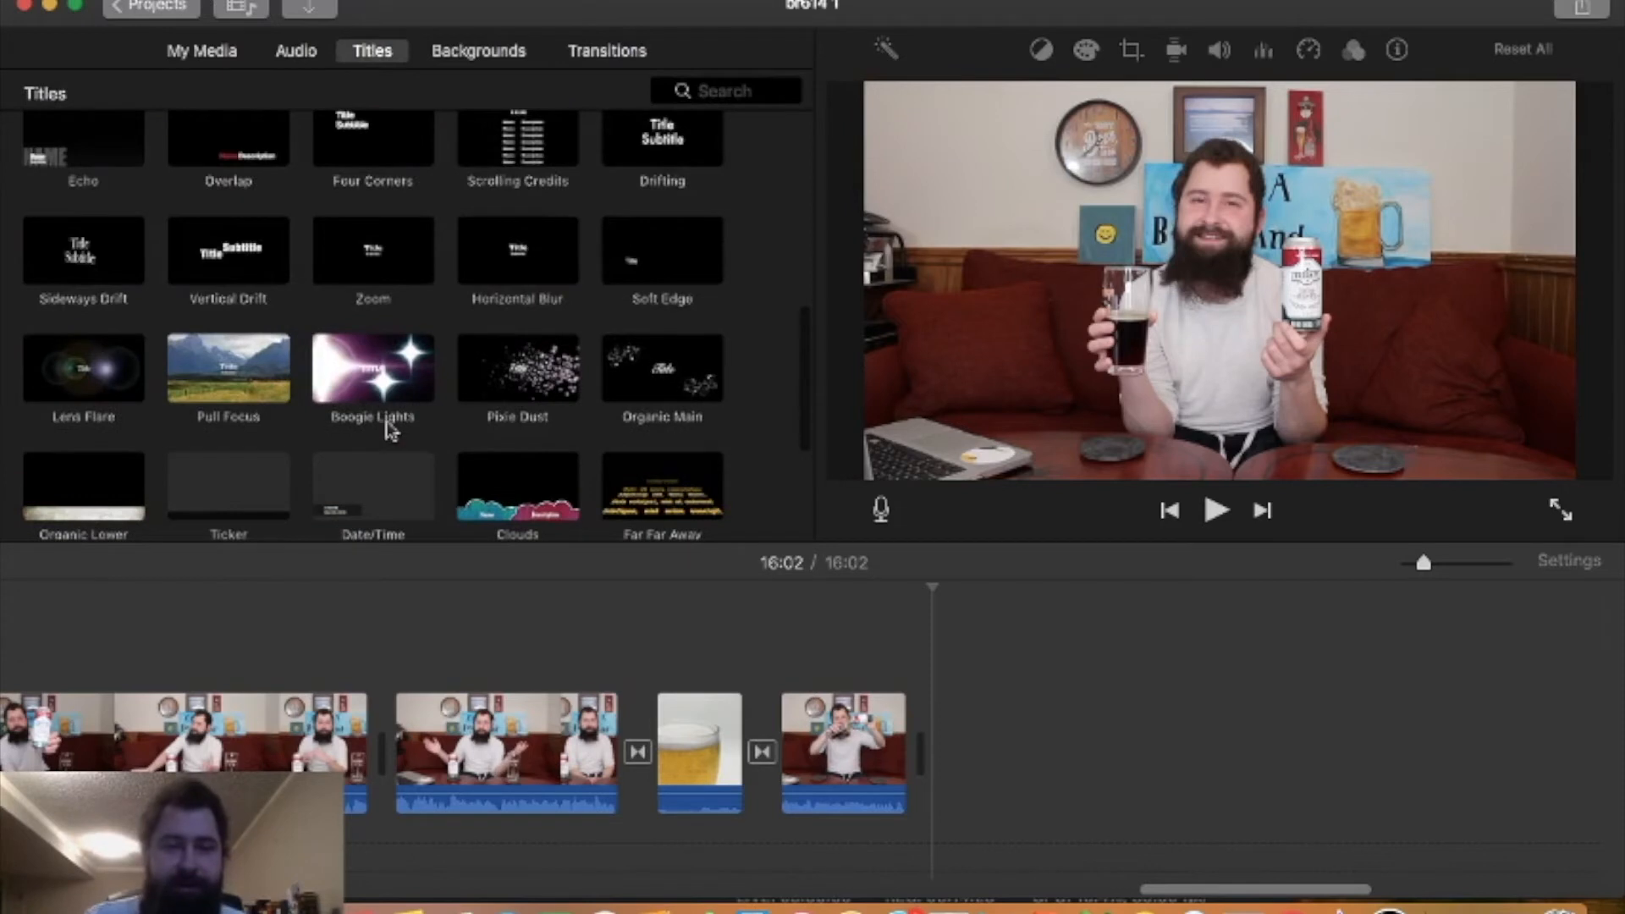
scroll(389, 429, "up", 5)
scroll(109, 313, "down", 3)
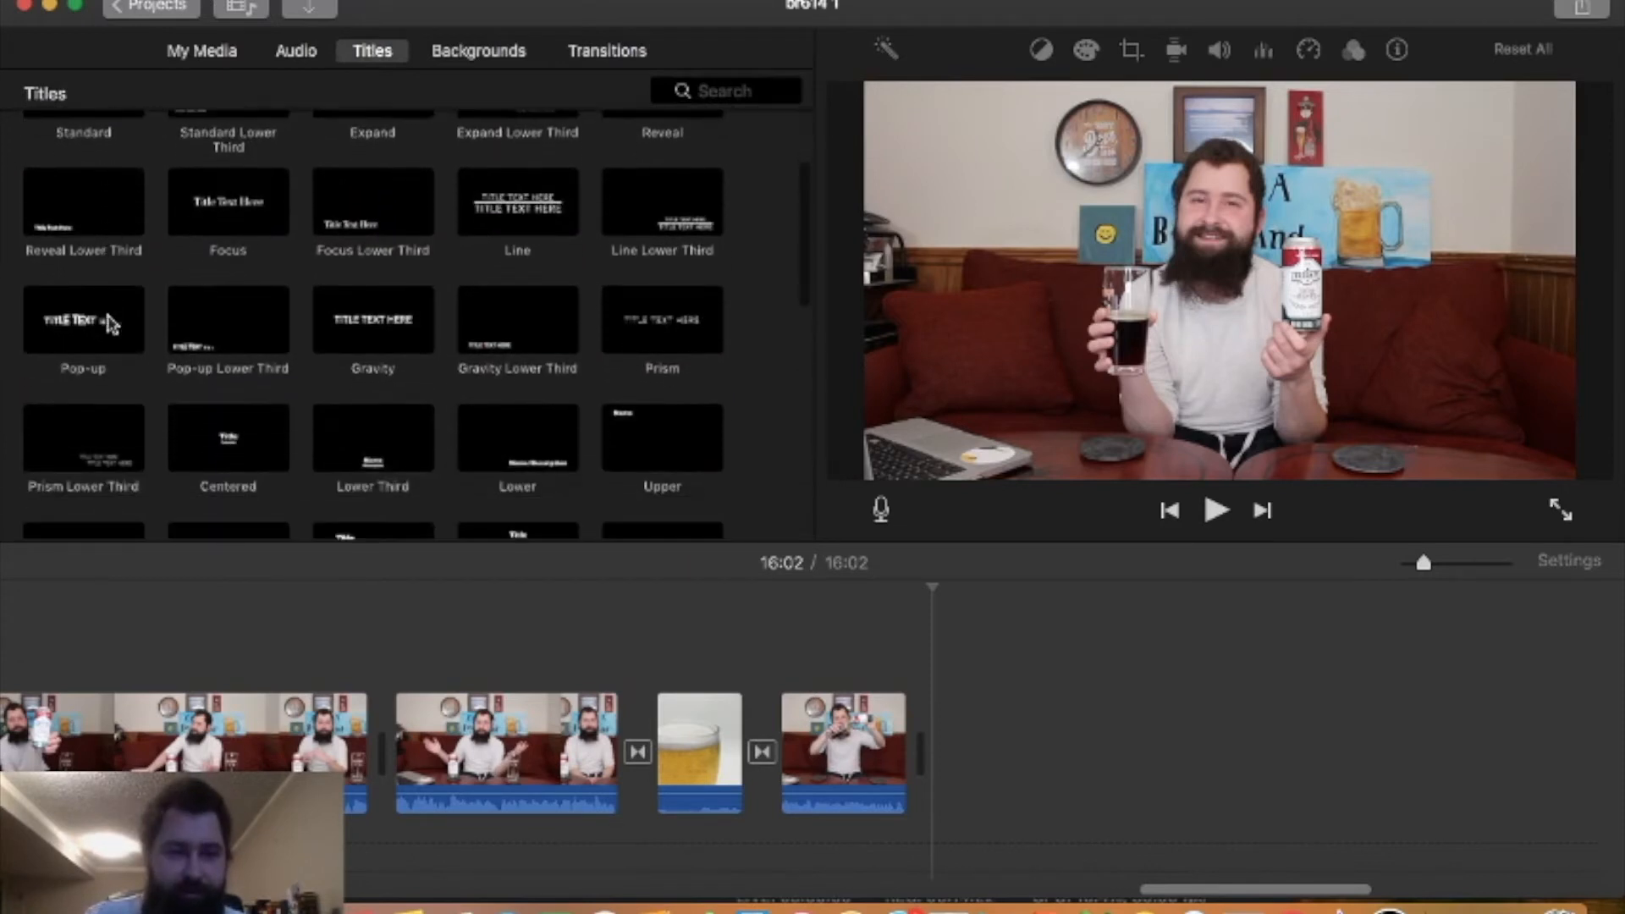
left_click(84, 440)
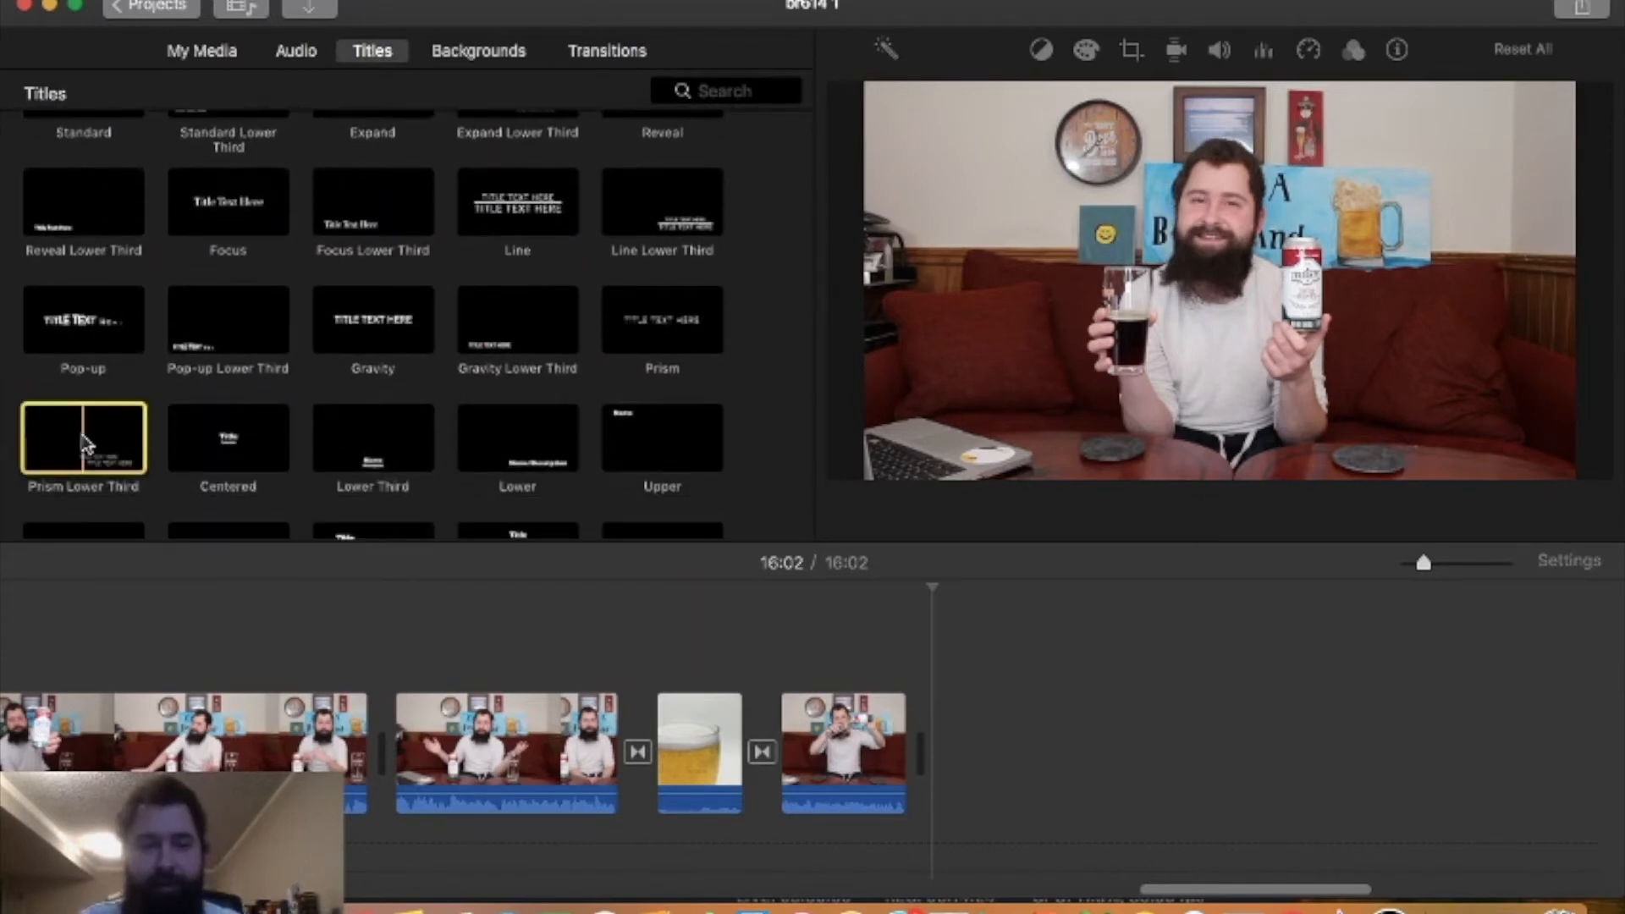
left_click_drag(85, 442, 664, 669)
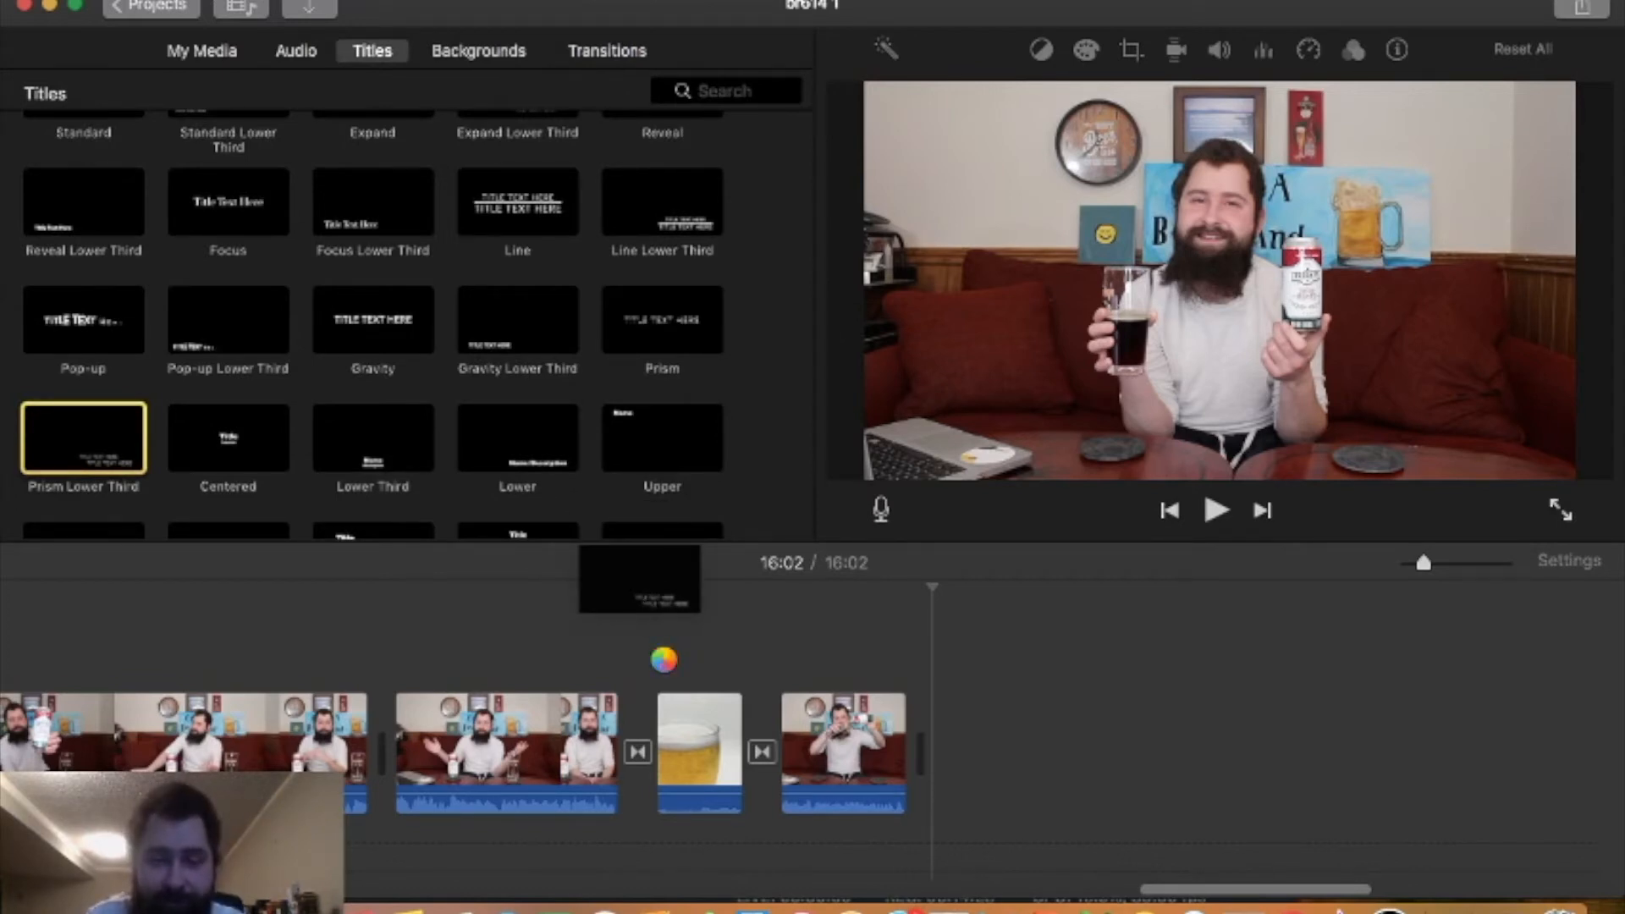
mouse_move(665, 669)
left_mouse_down()
mouse_move(715, 679)
mouse_move(760, 738)
mouse_move(717, 671)
mouse_move(693, 671)
left_mouse_up()
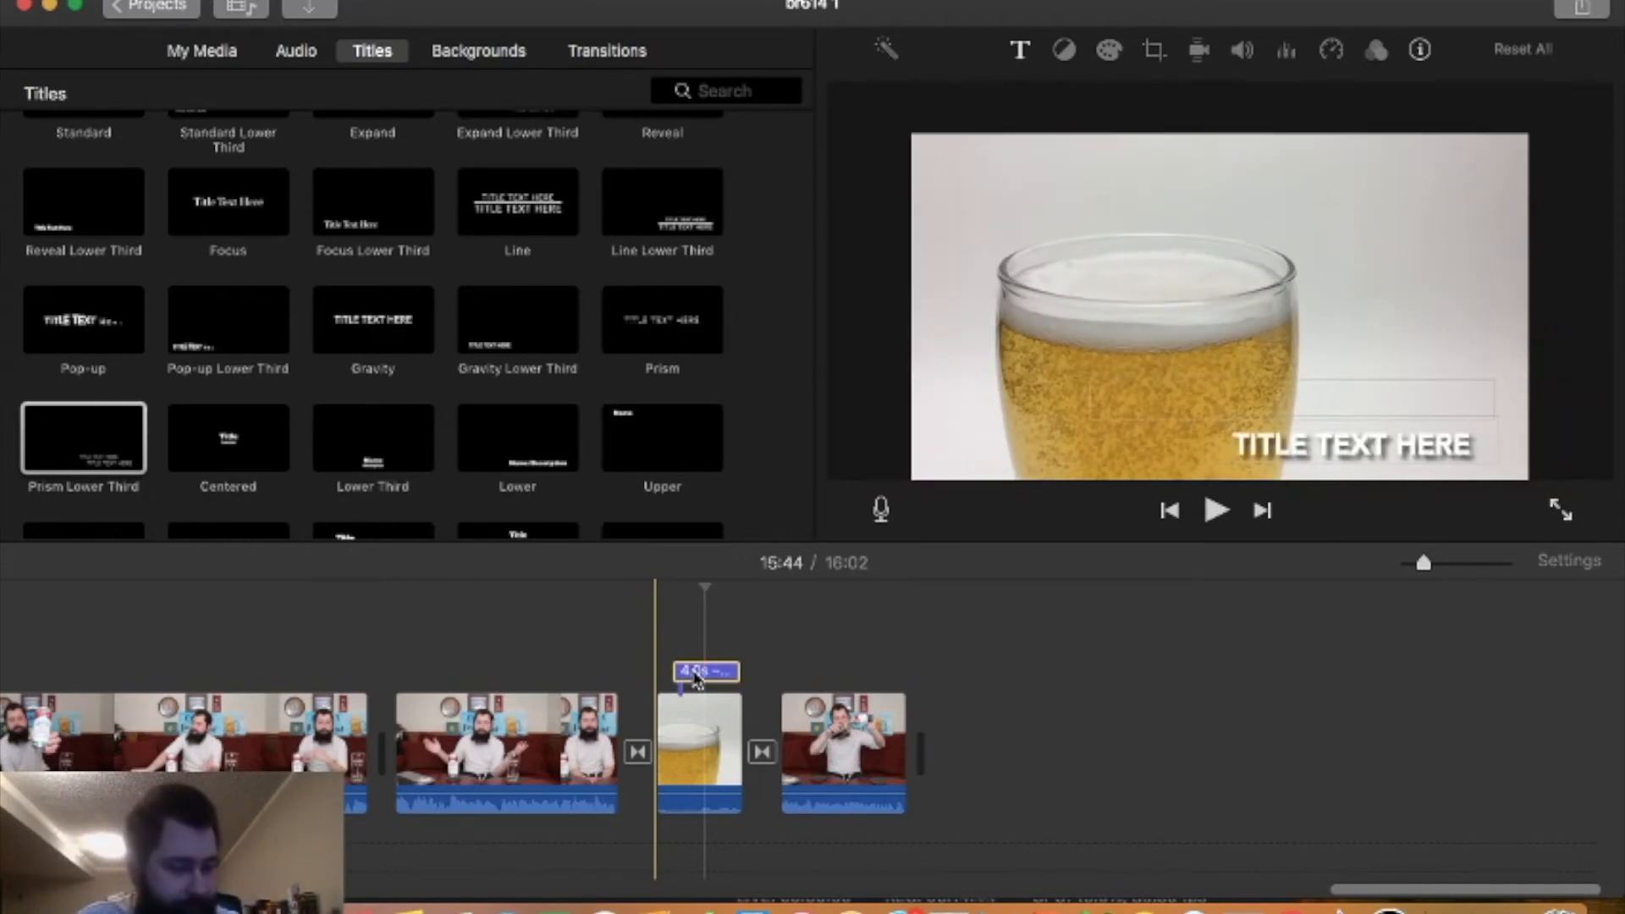
- Align the Prism Lower Third title with the start of its beer glass clip and extend it to 5.0 seconds
double_click(694, 673)
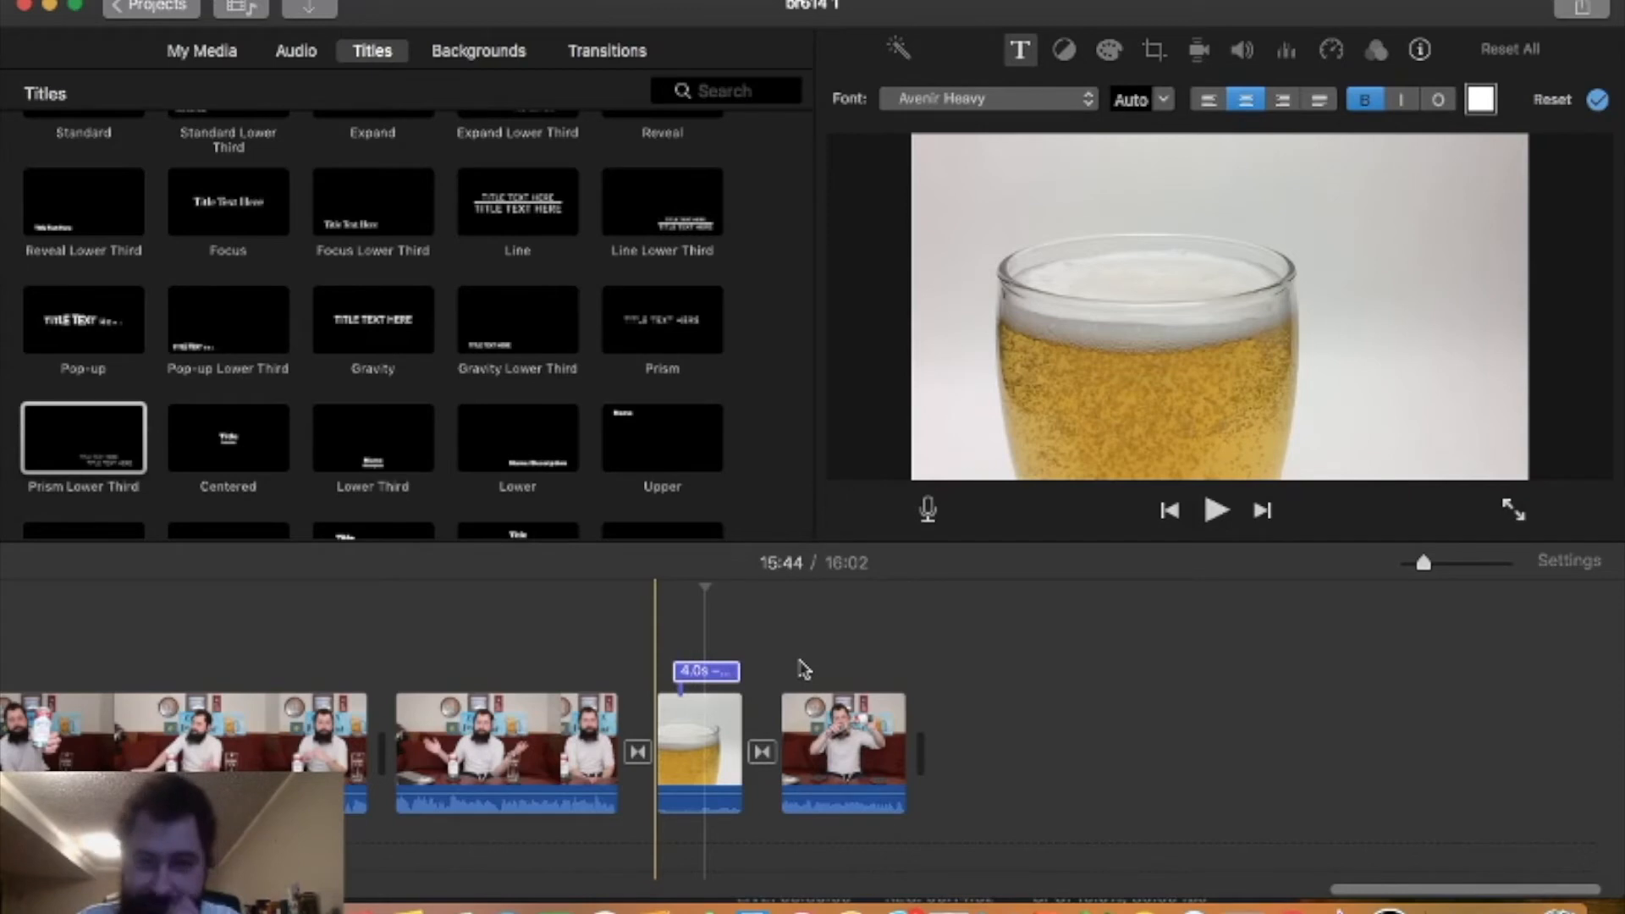
left_click_drag(687, 673, 677, 671)
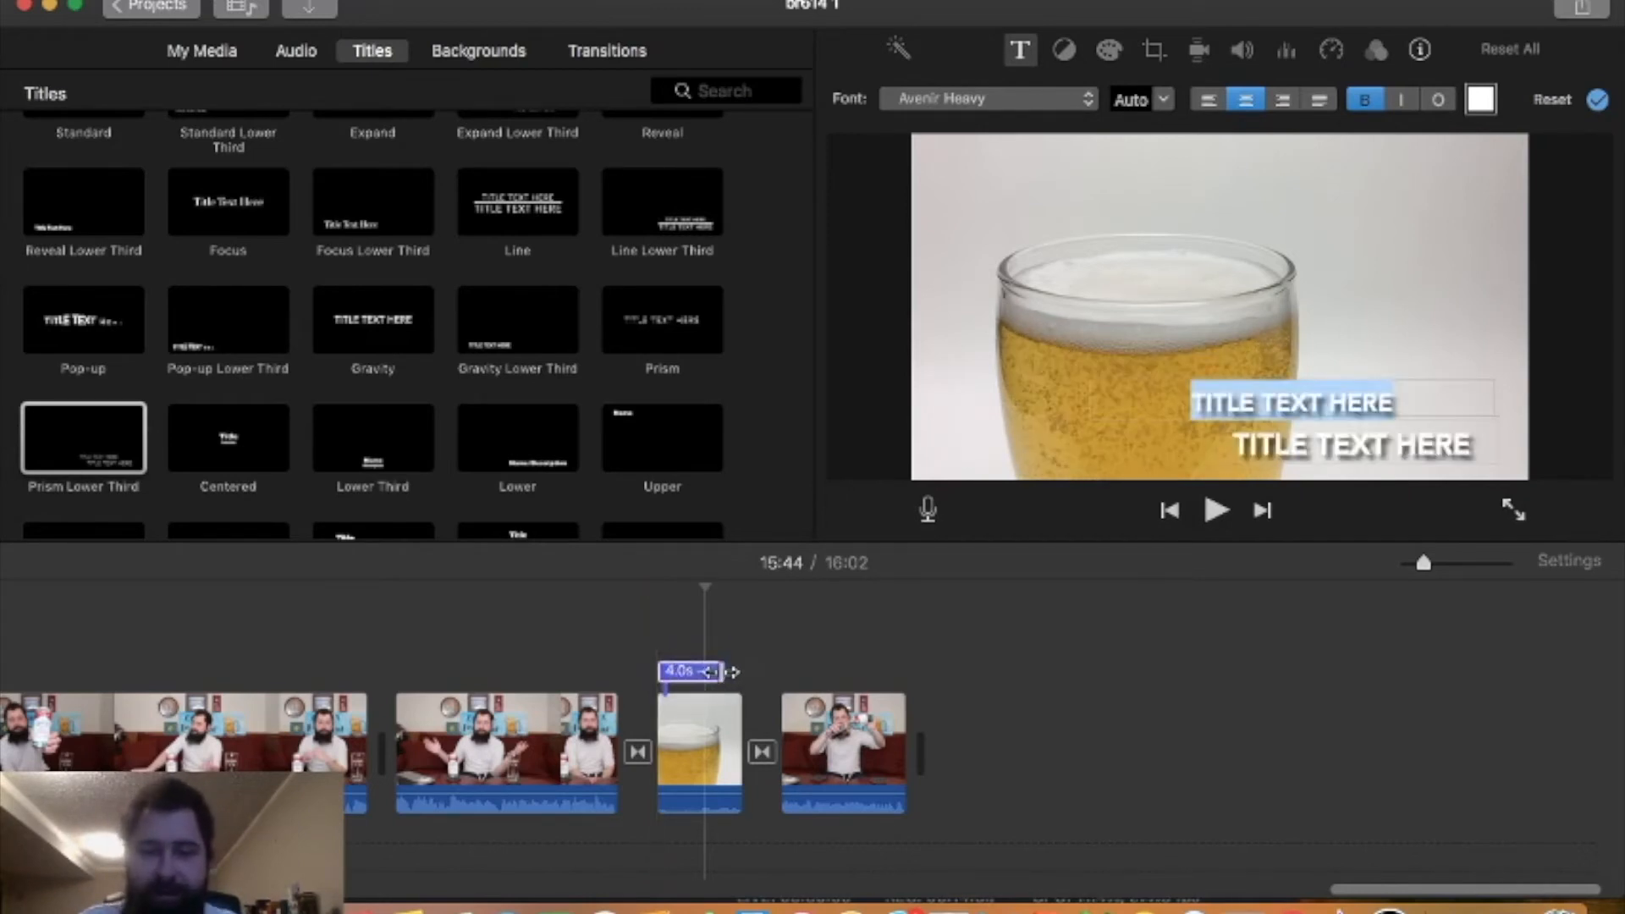
left_click_drag(733, 673, 741, 671)
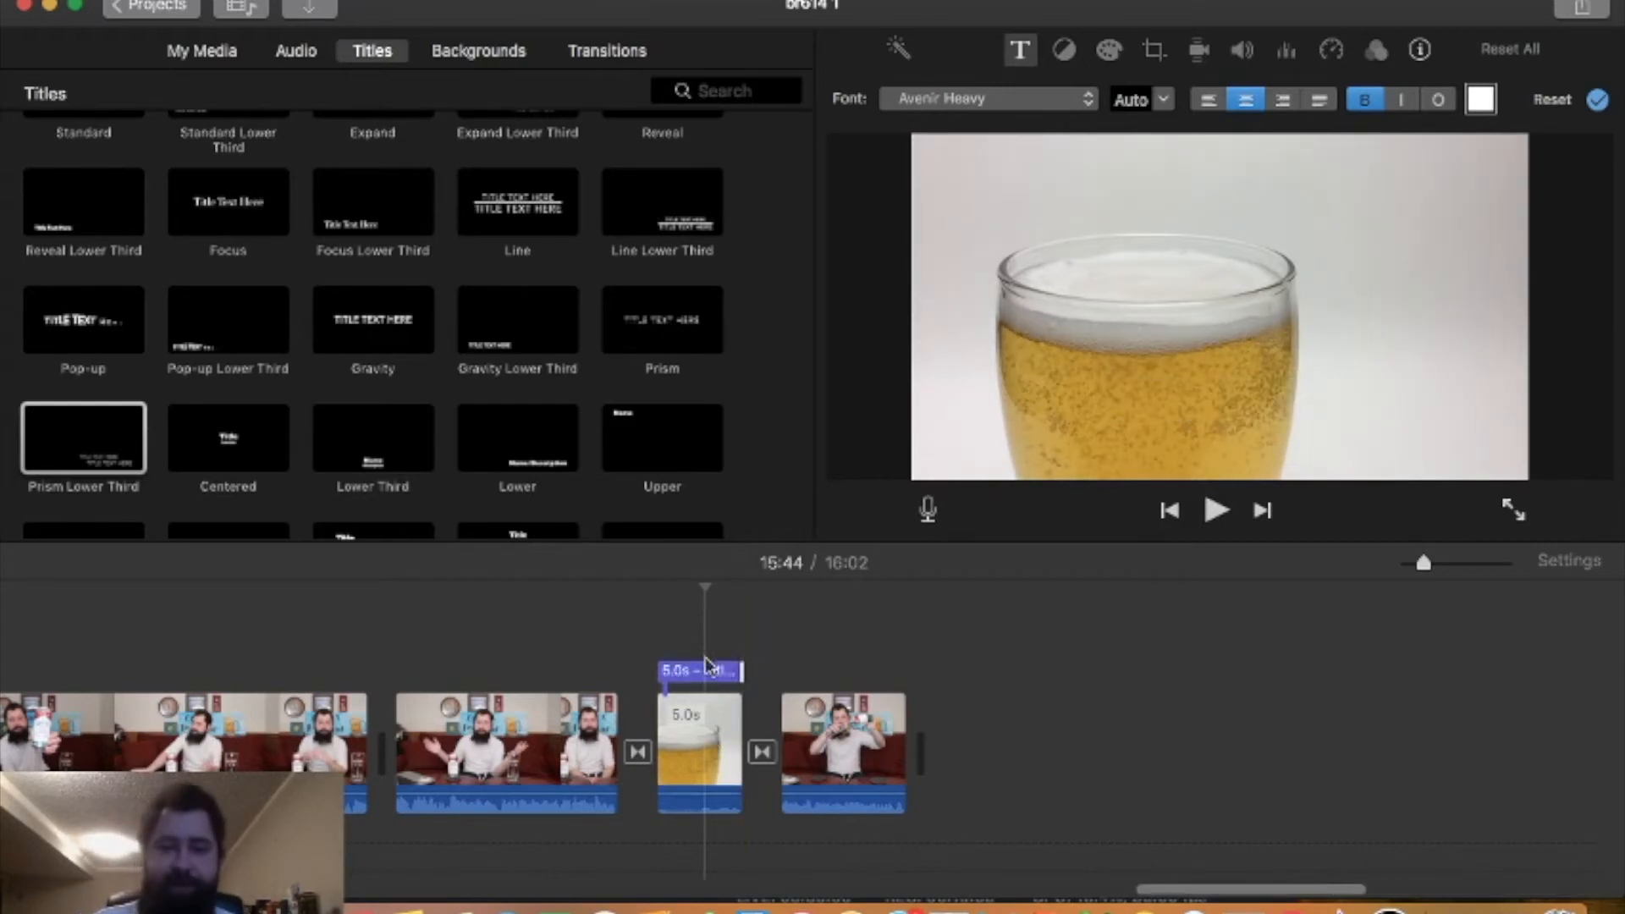
- Replace the title's two placeholder lines with "STAY TUNED FOR" and "THE NEXT REVIEW!"
left_click(707, 677)
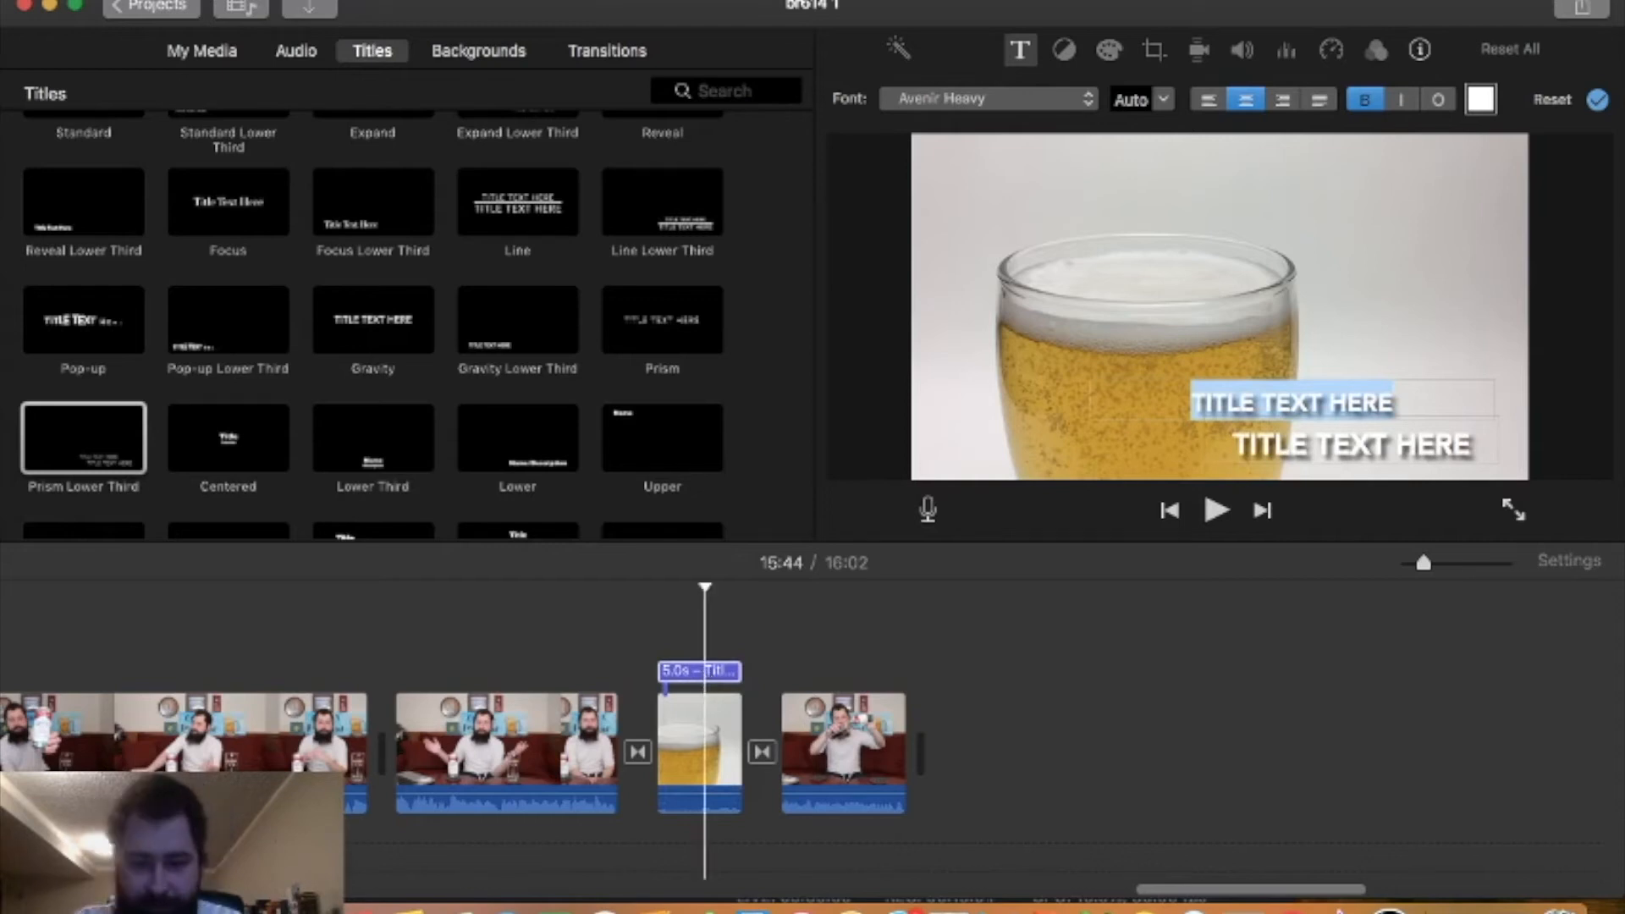
type("STAY TUNED FOR")
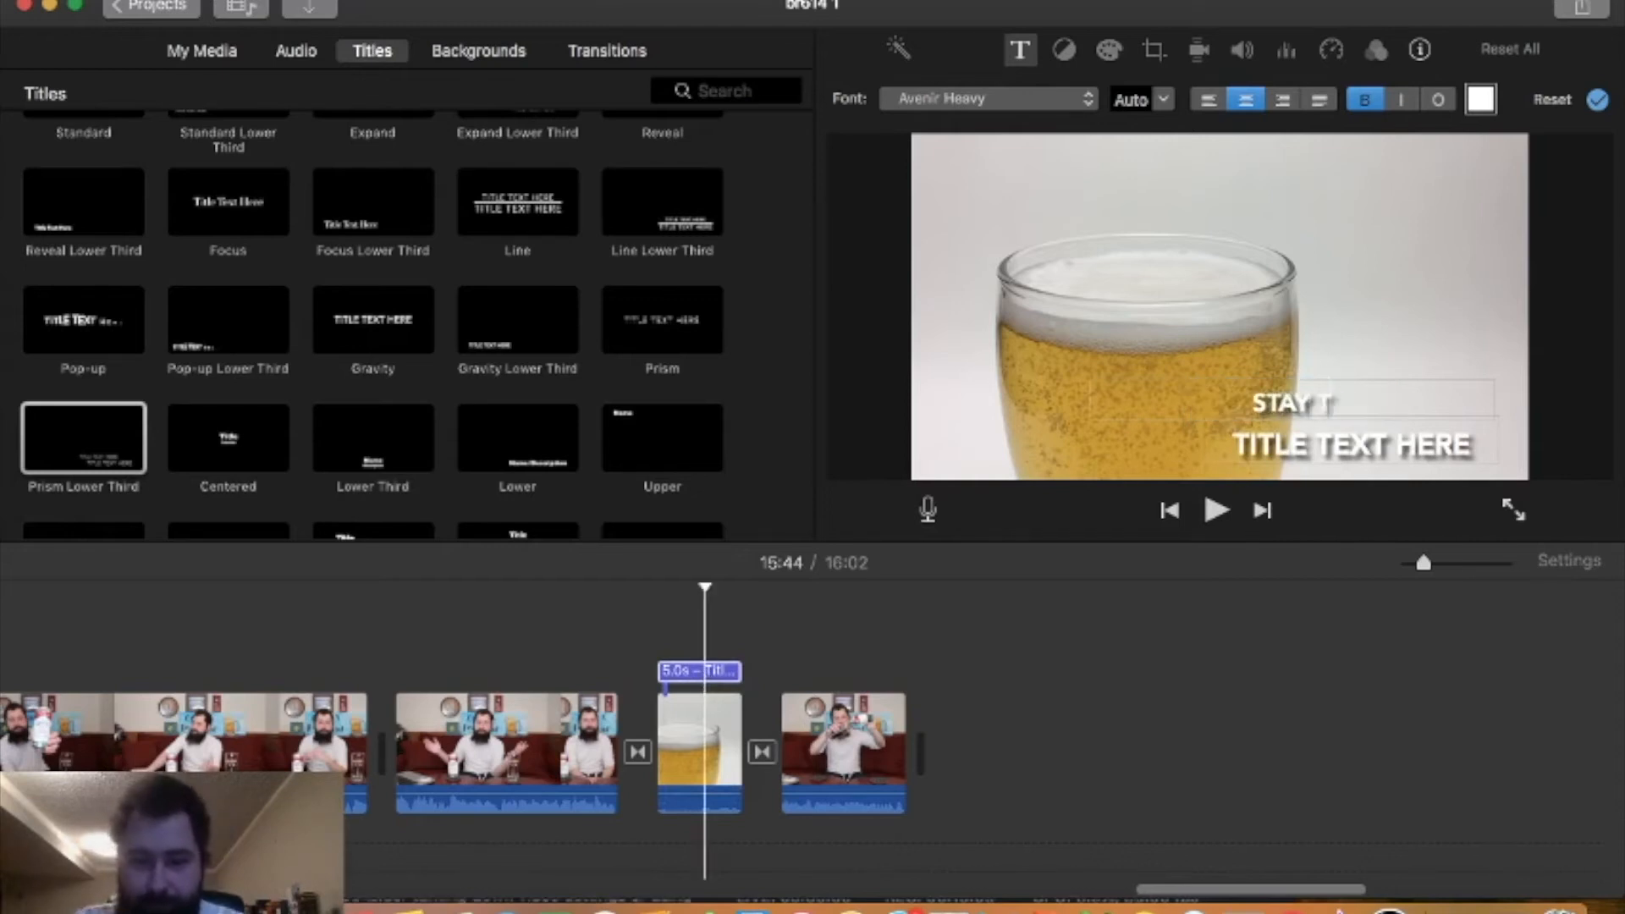
left_click(1410, 436)
type("THE N")
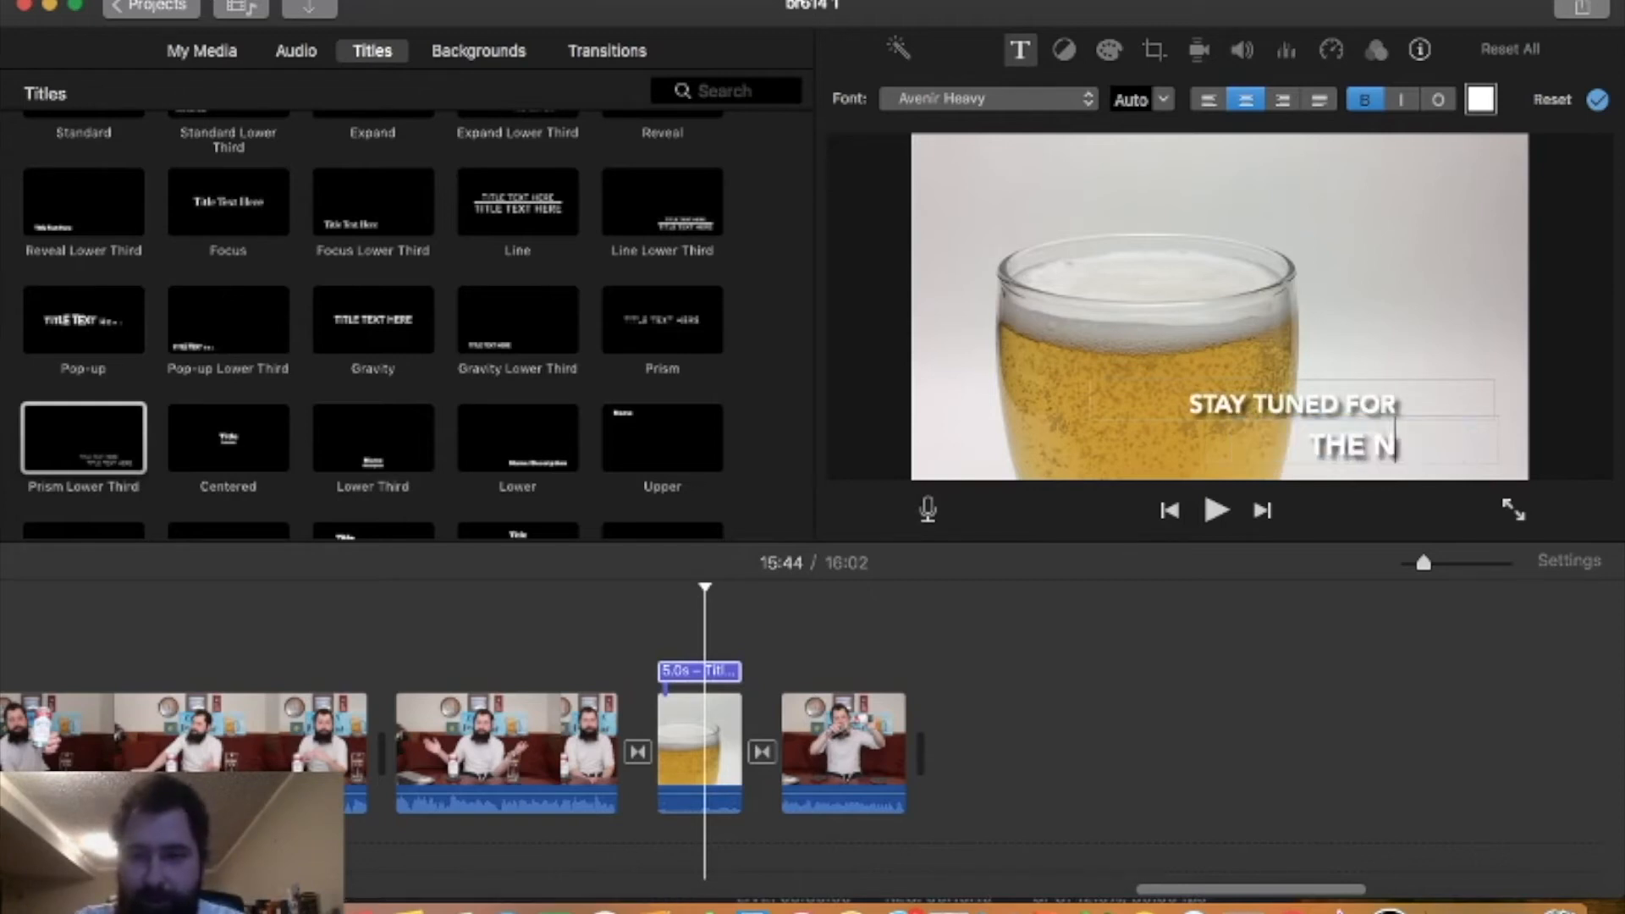
type("EXT REVIEW!")
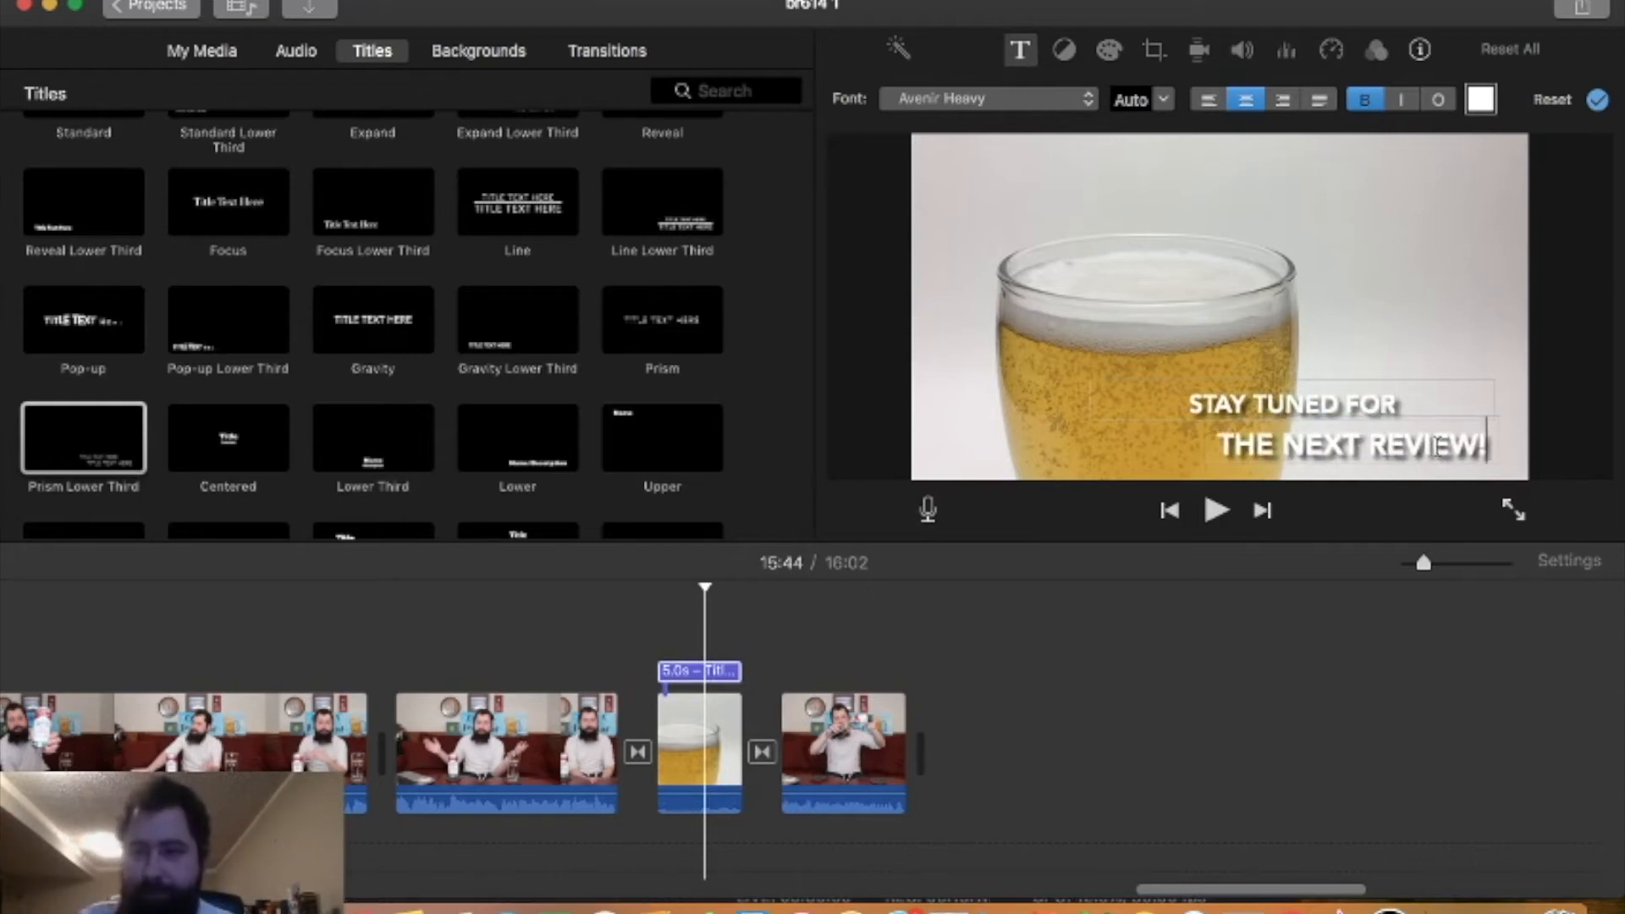
- Apply the outline text style to both lines of the "STAY TUNED FOR THE NEXT REVIEW!" title
triple_click(1439, 444)
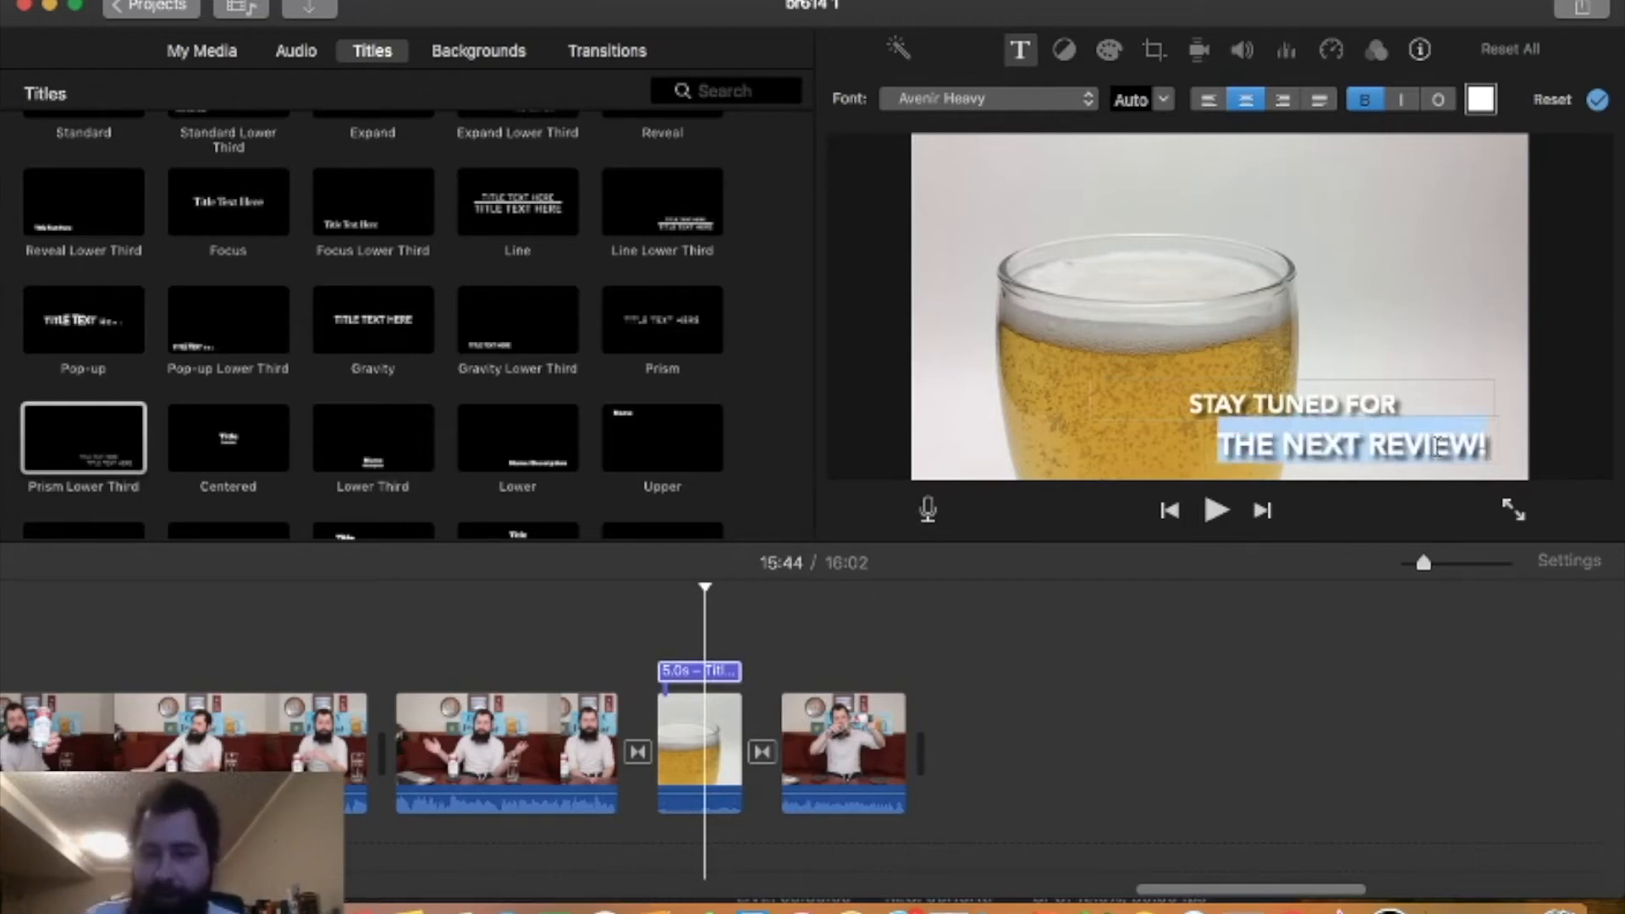
left_click(1438, 99)
triple_click(1342, 403)
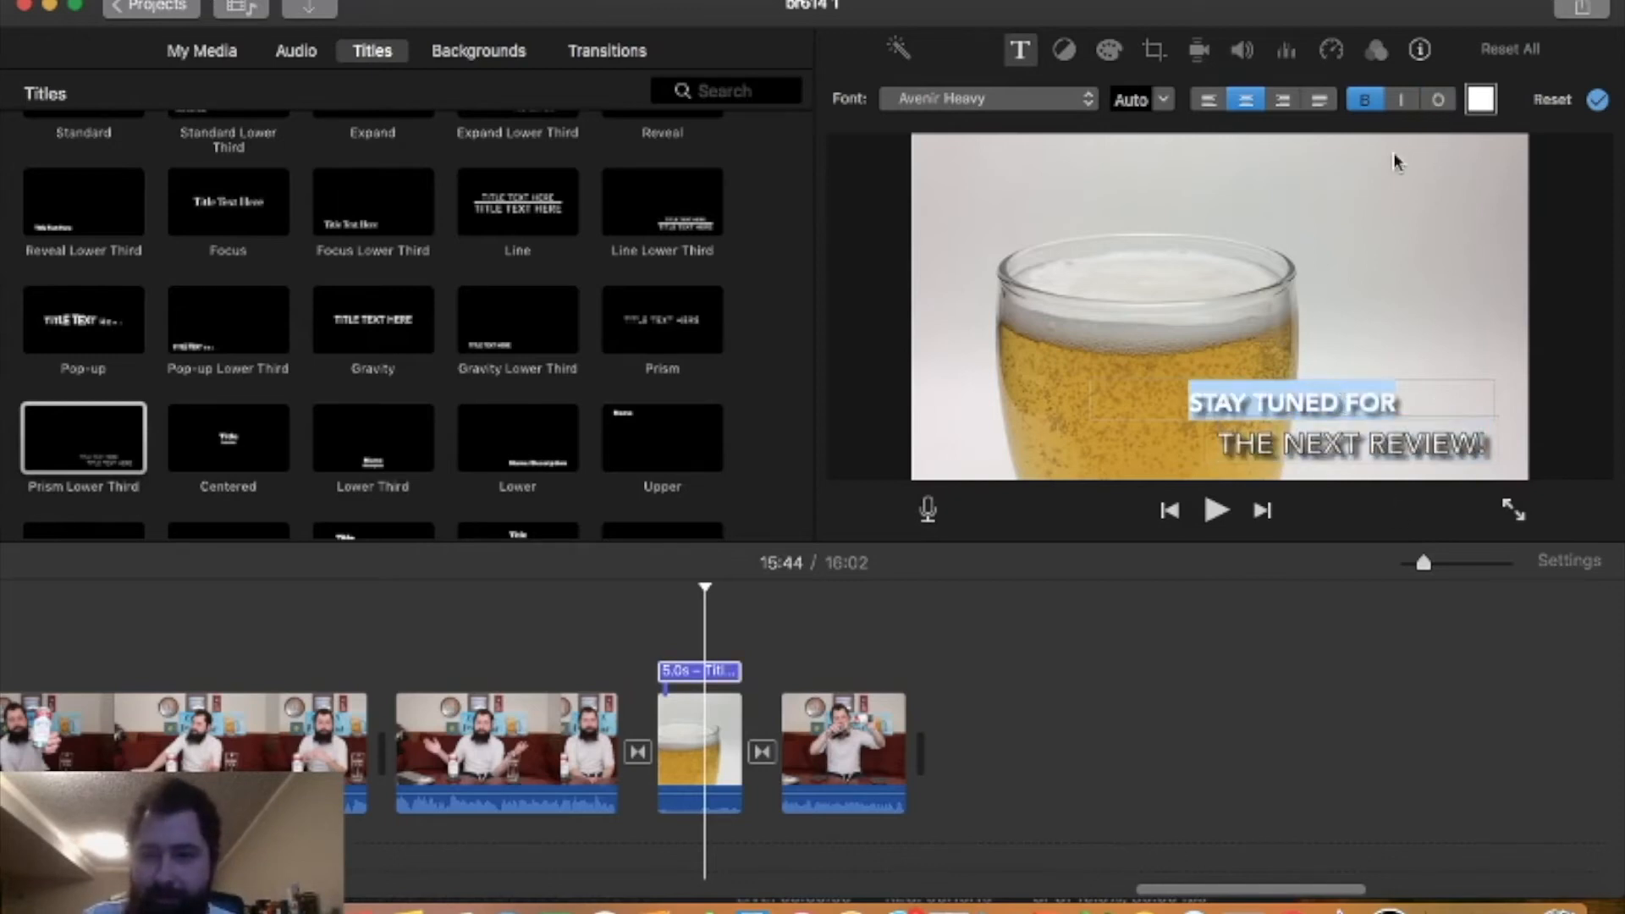
left_click(1437, 99)
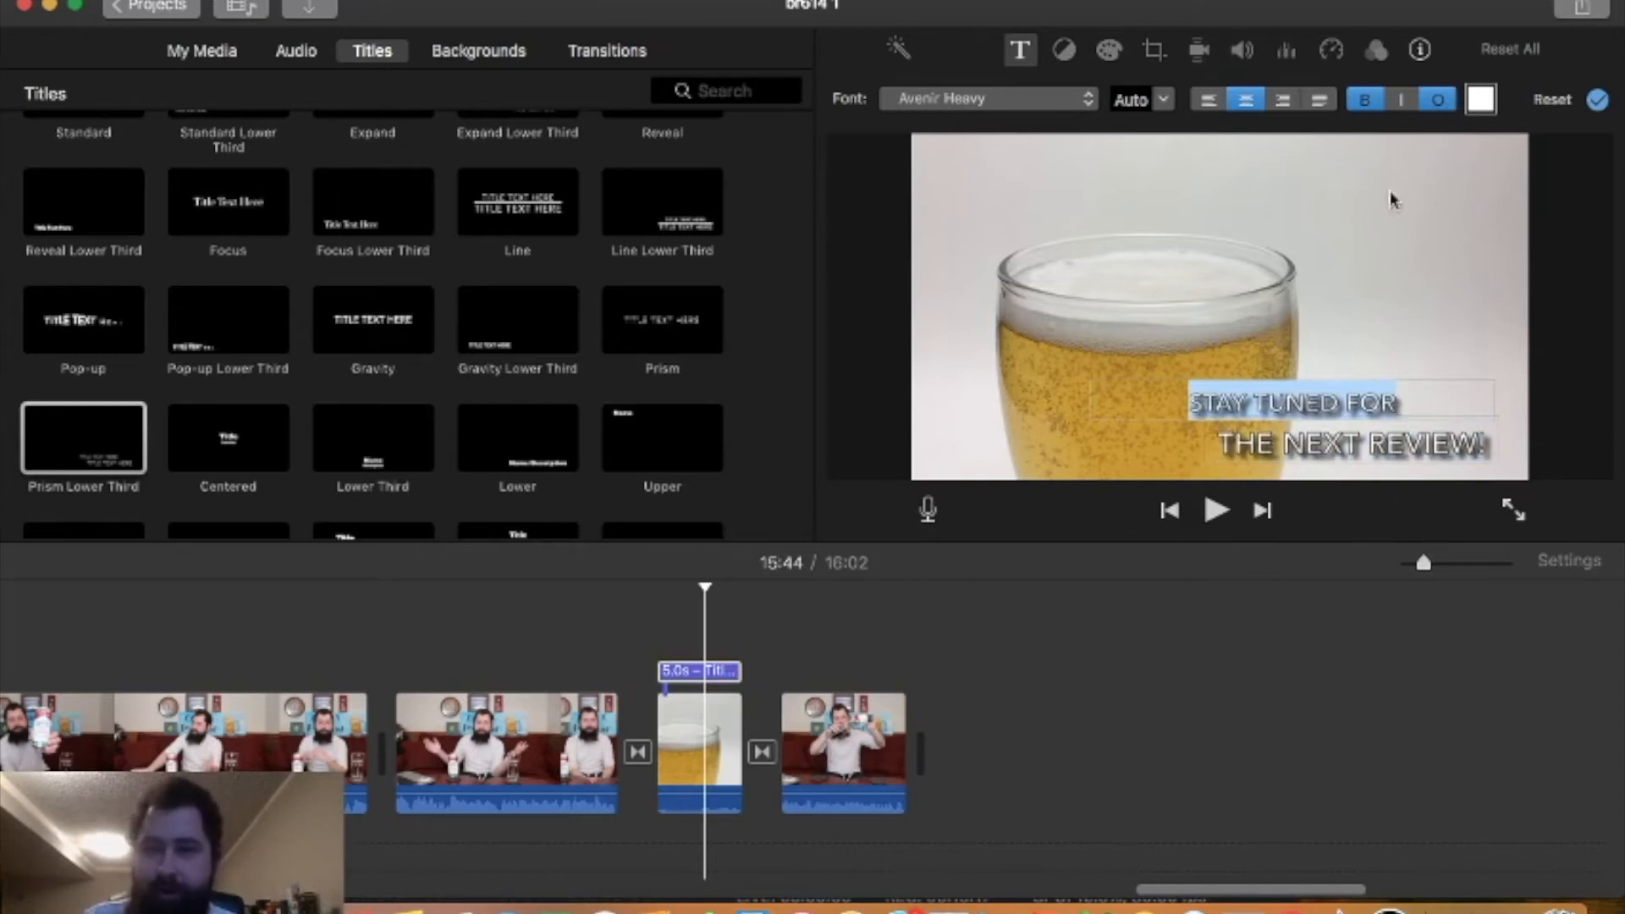
left_click(1031, 761)
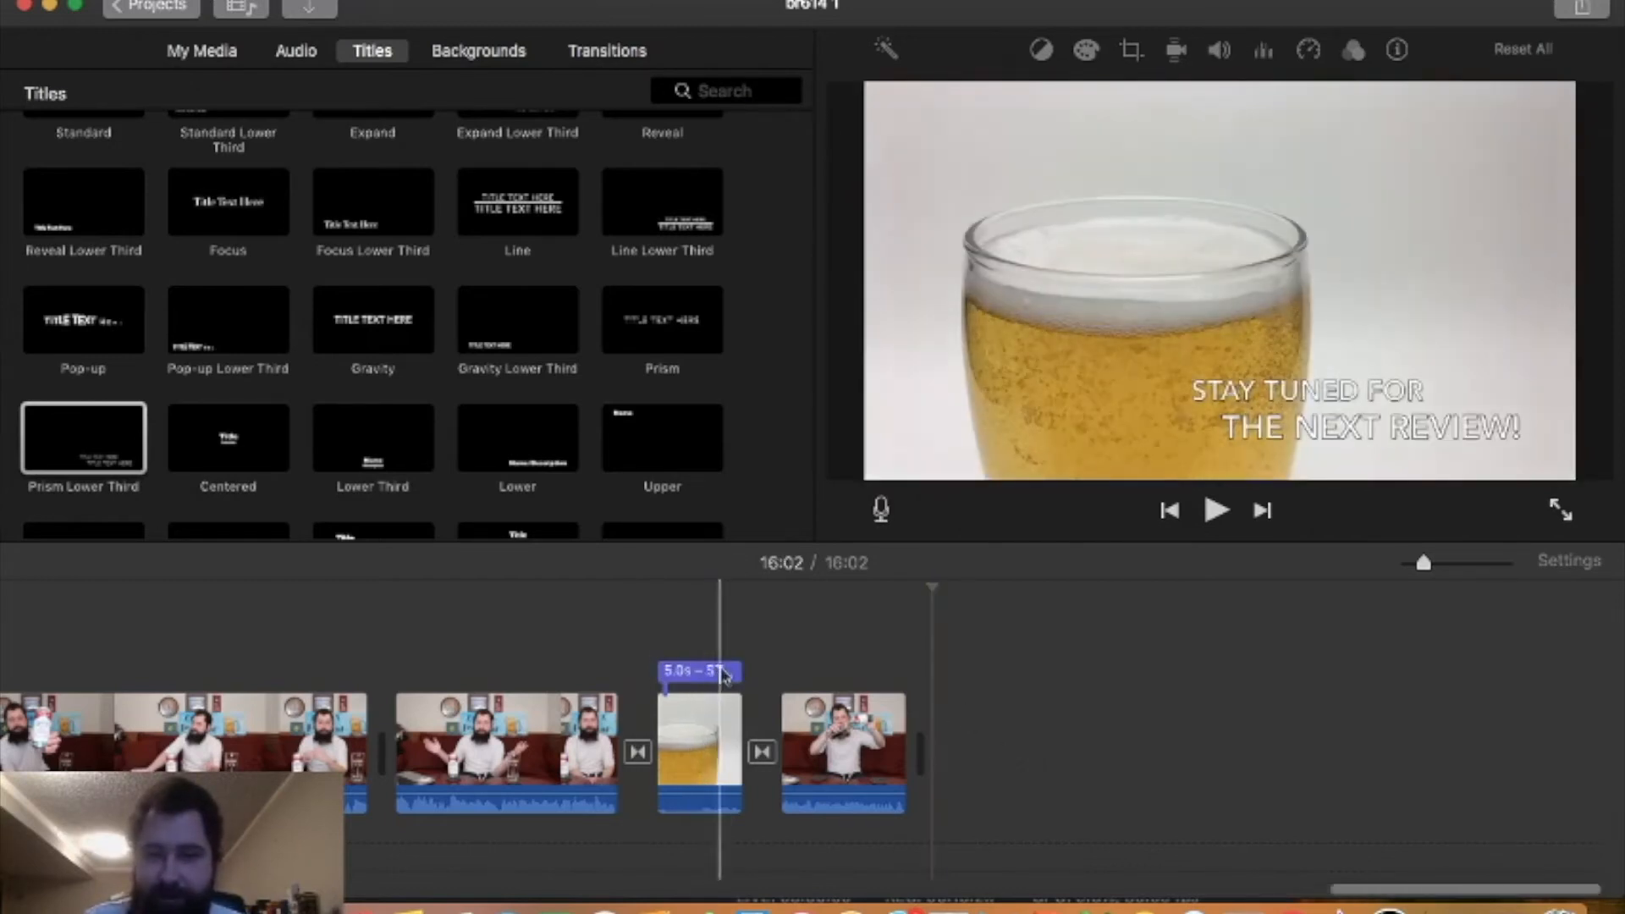
- Add a Standard title above the first beer glass clip near the project's start and extend it to 5.0 seconds
scroll(1095, 668, "left", 15)
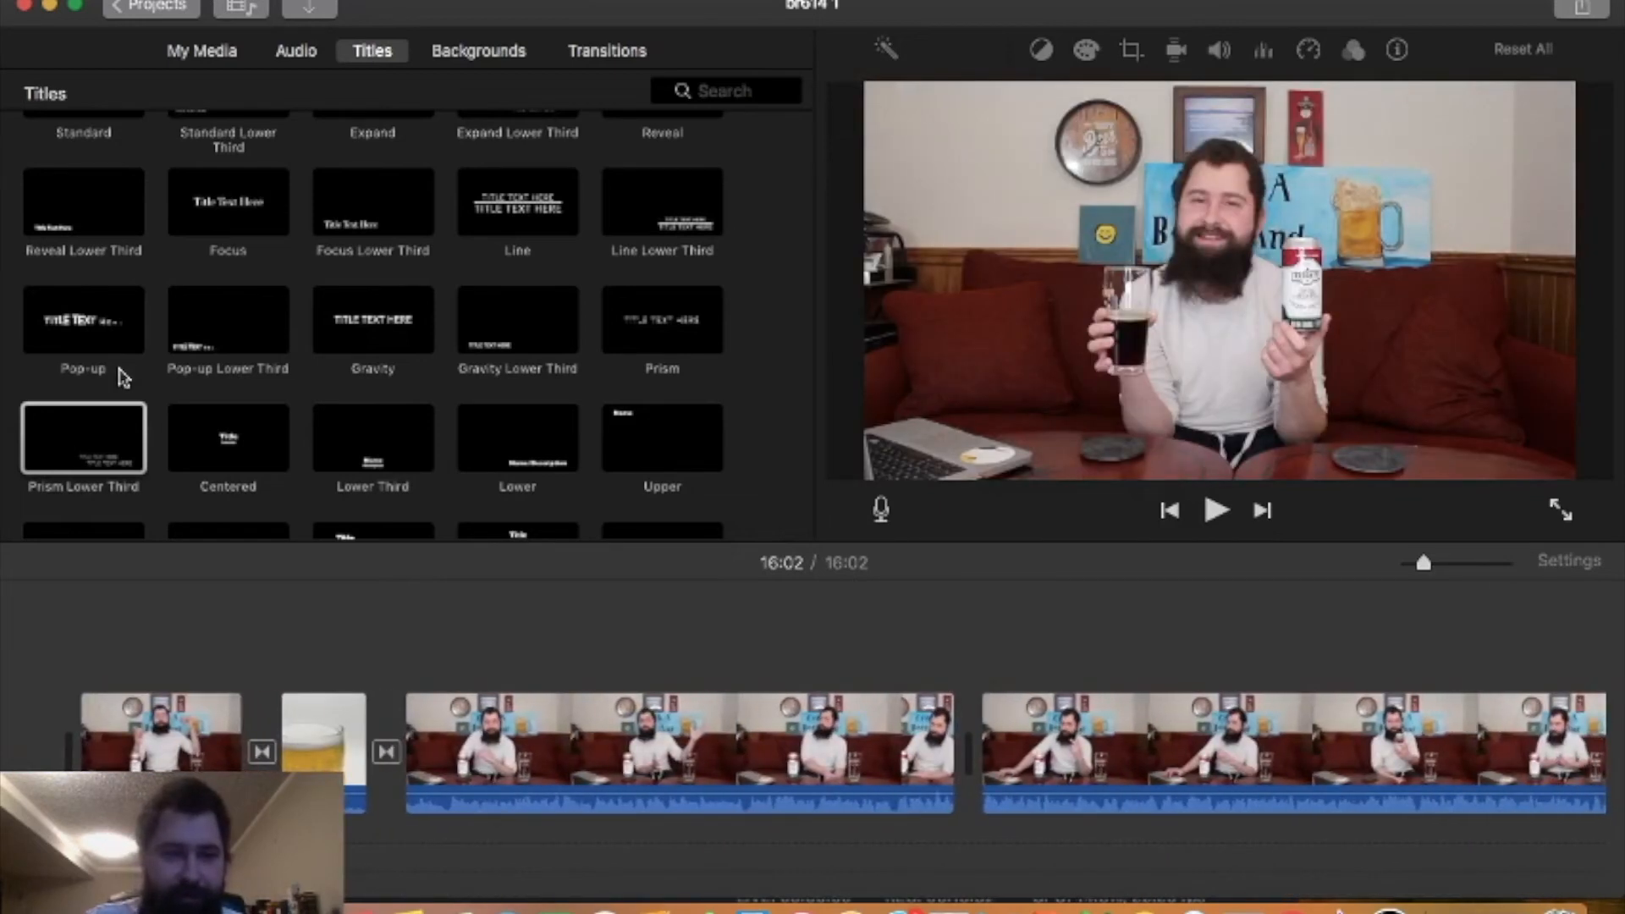
scroll(122, 375, "up", 4)
left_click(109, 239)
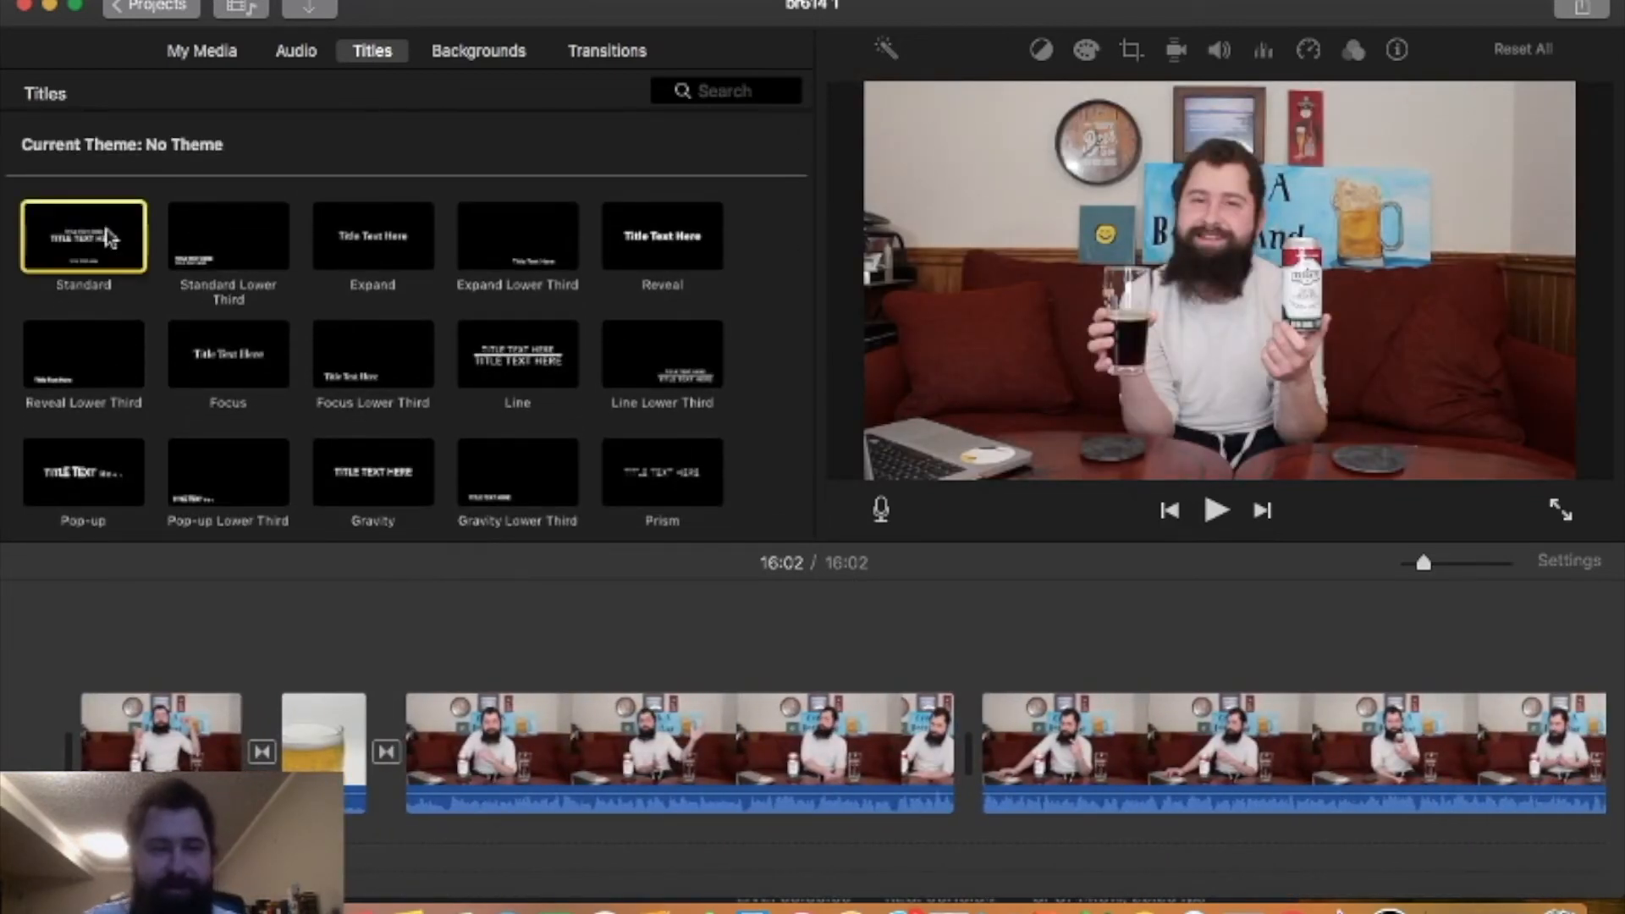
left_click_drag(108, 239, 288, 628)
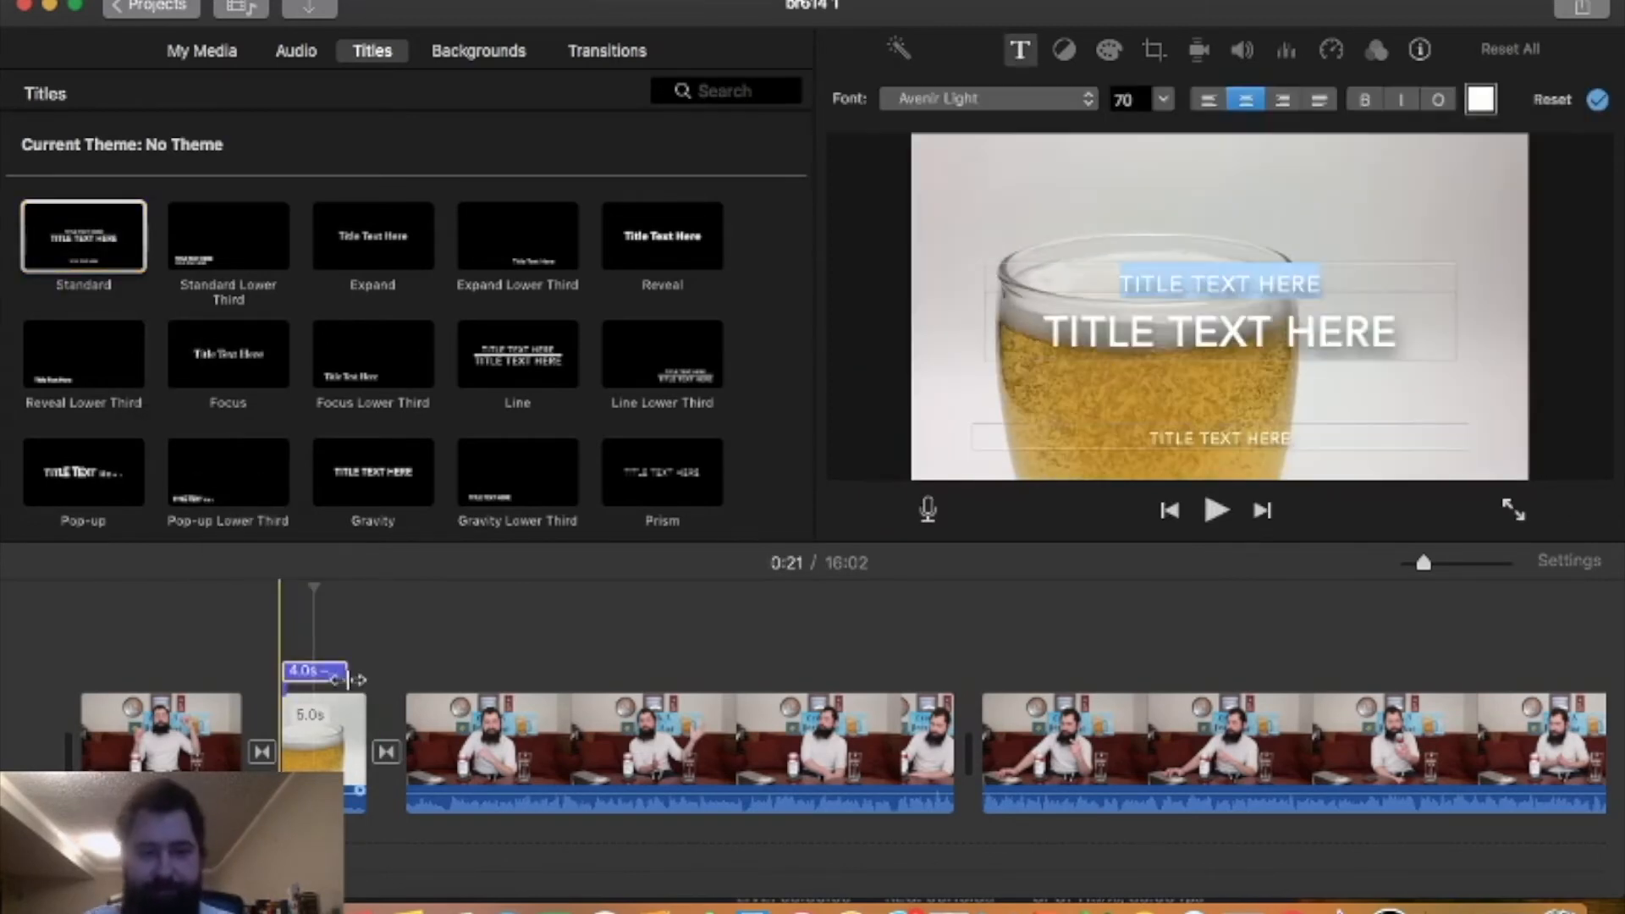
left_click_drag(346, 672, 366, 672)
left_click(342, 675)
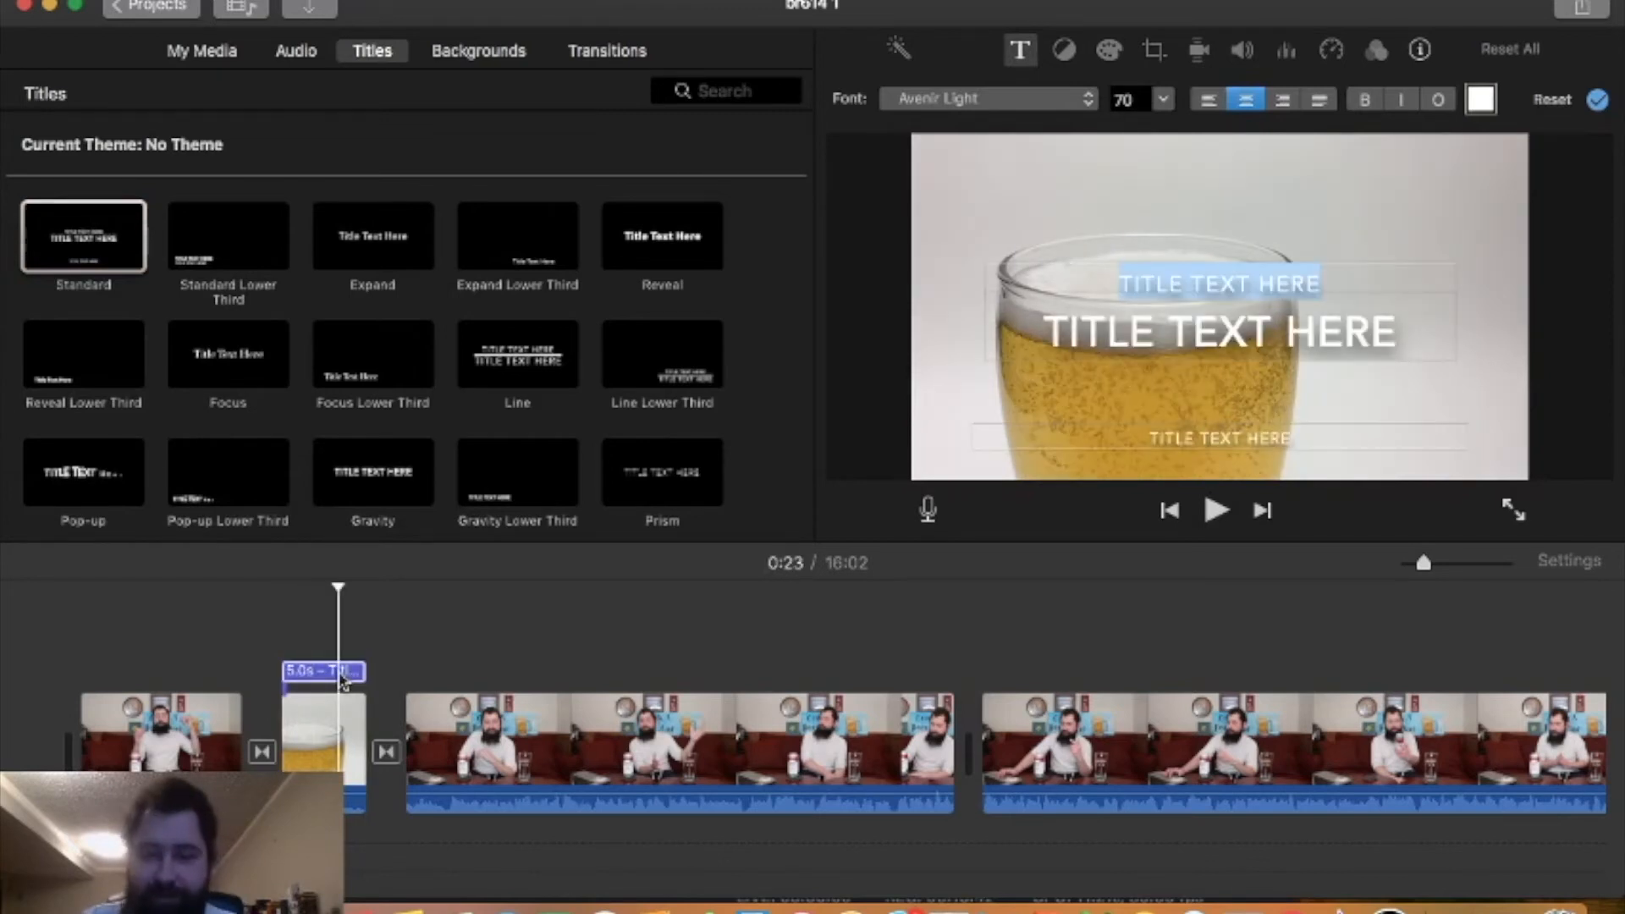
- Set the first line of the Standard title to "MAPLE RUSKI PRESENTS"
type("MAPLE RSU")
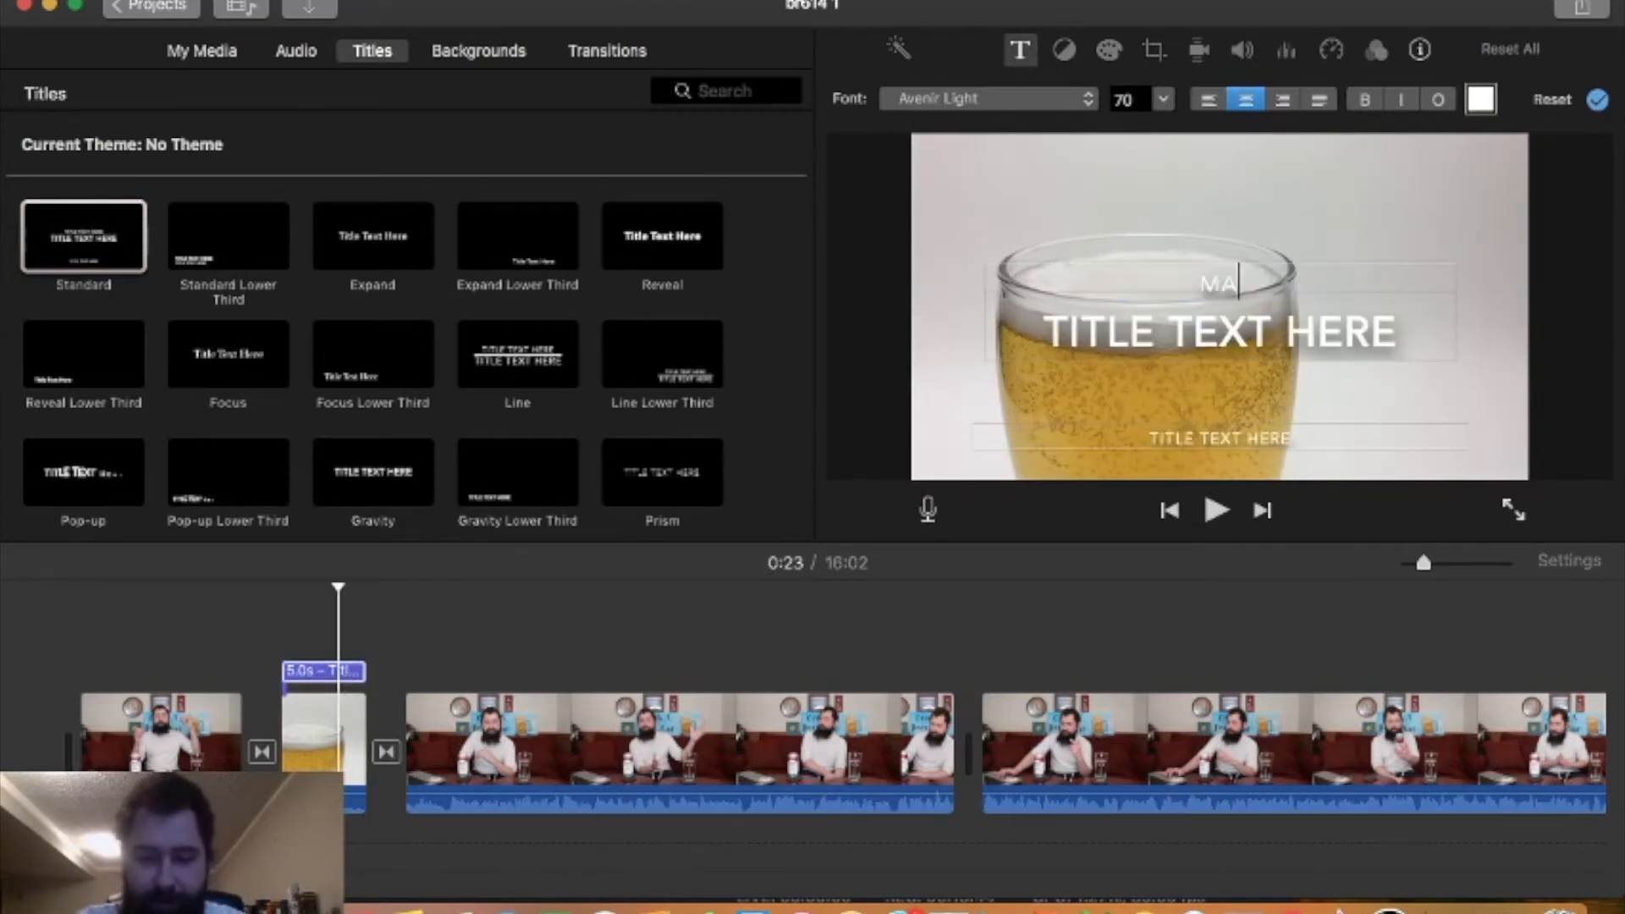
key("BackSpace")
key("BackSpace")
type("USKI PRES")
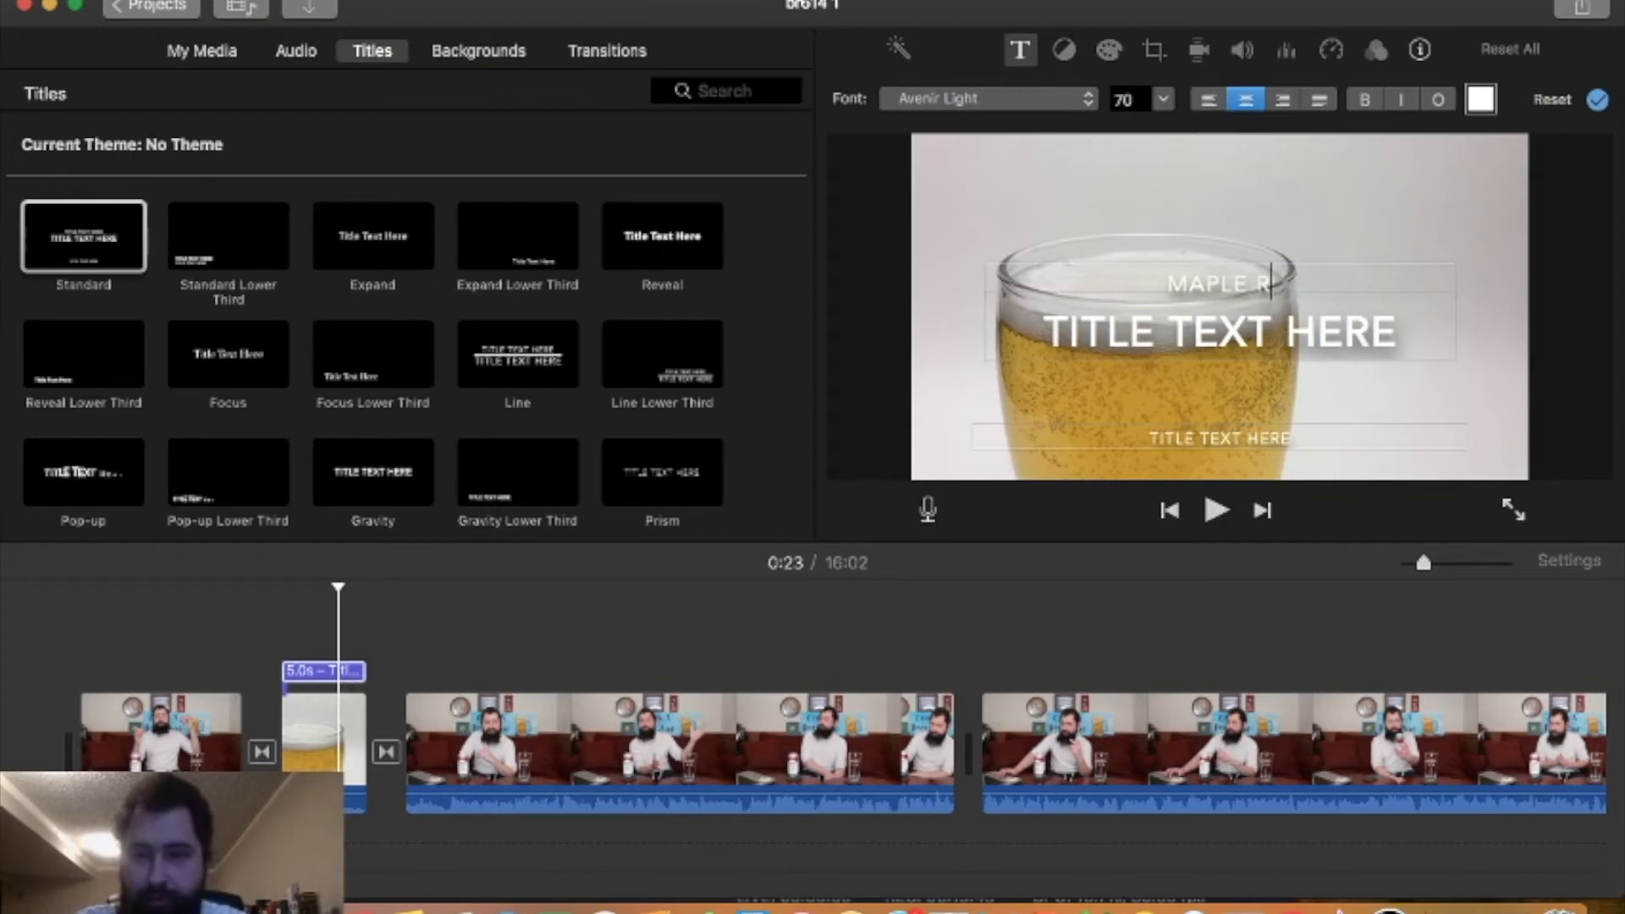
type("ENTS")
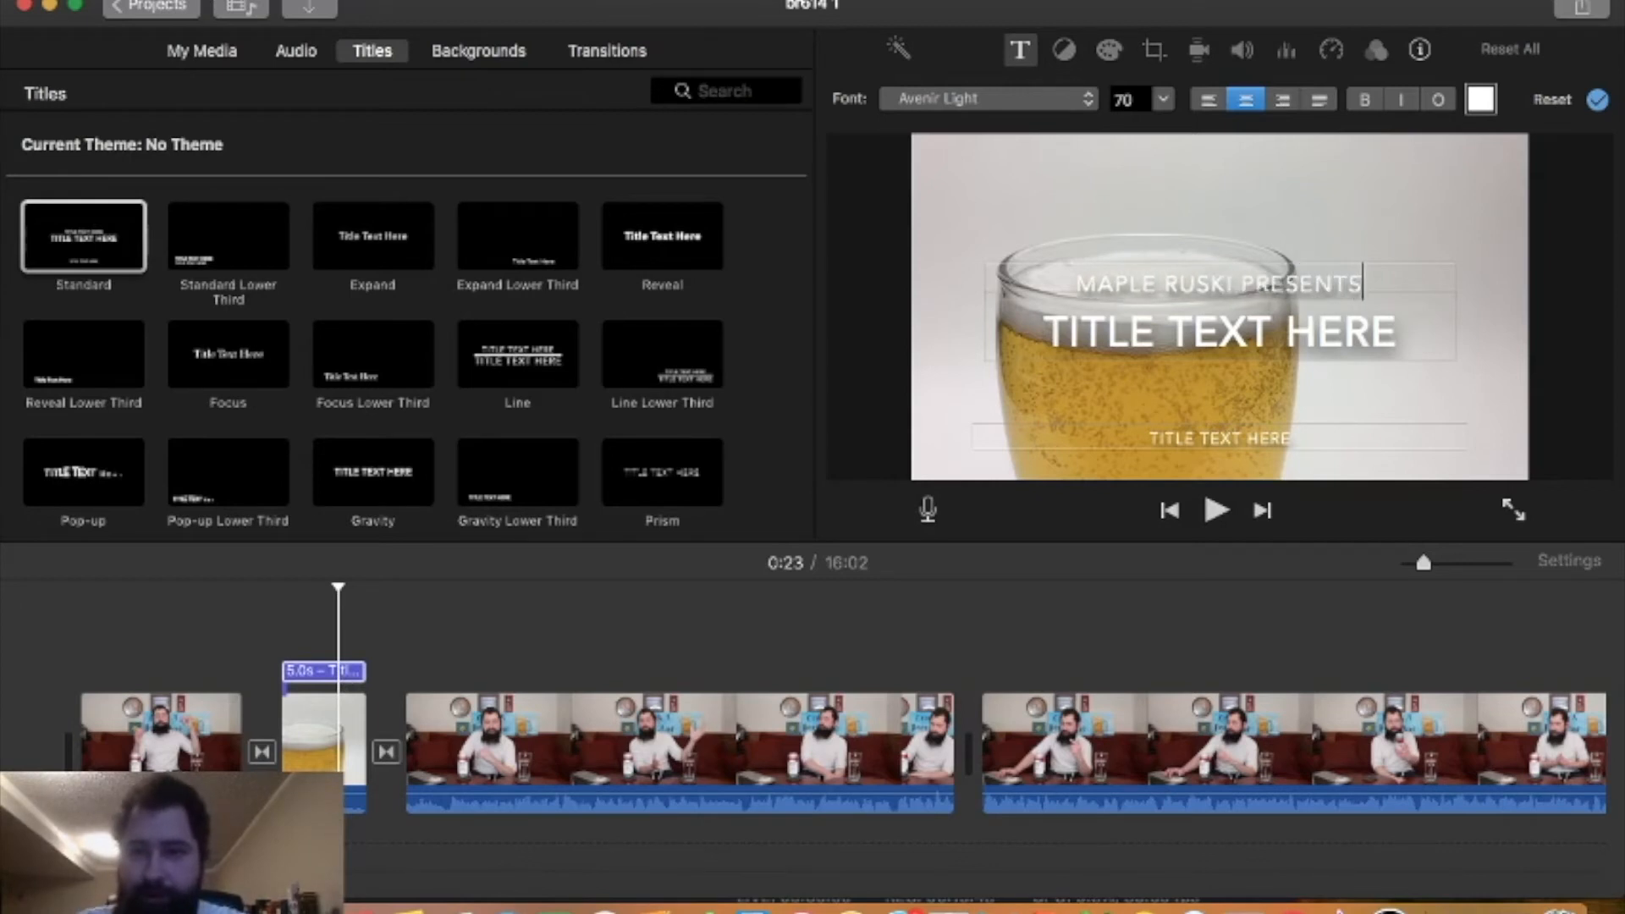
- Set the main title text to "TRADITIONAL IRISH", "RED - BROCK STREET" and "BREWING CO." on three lines
left_click(1271, 333)
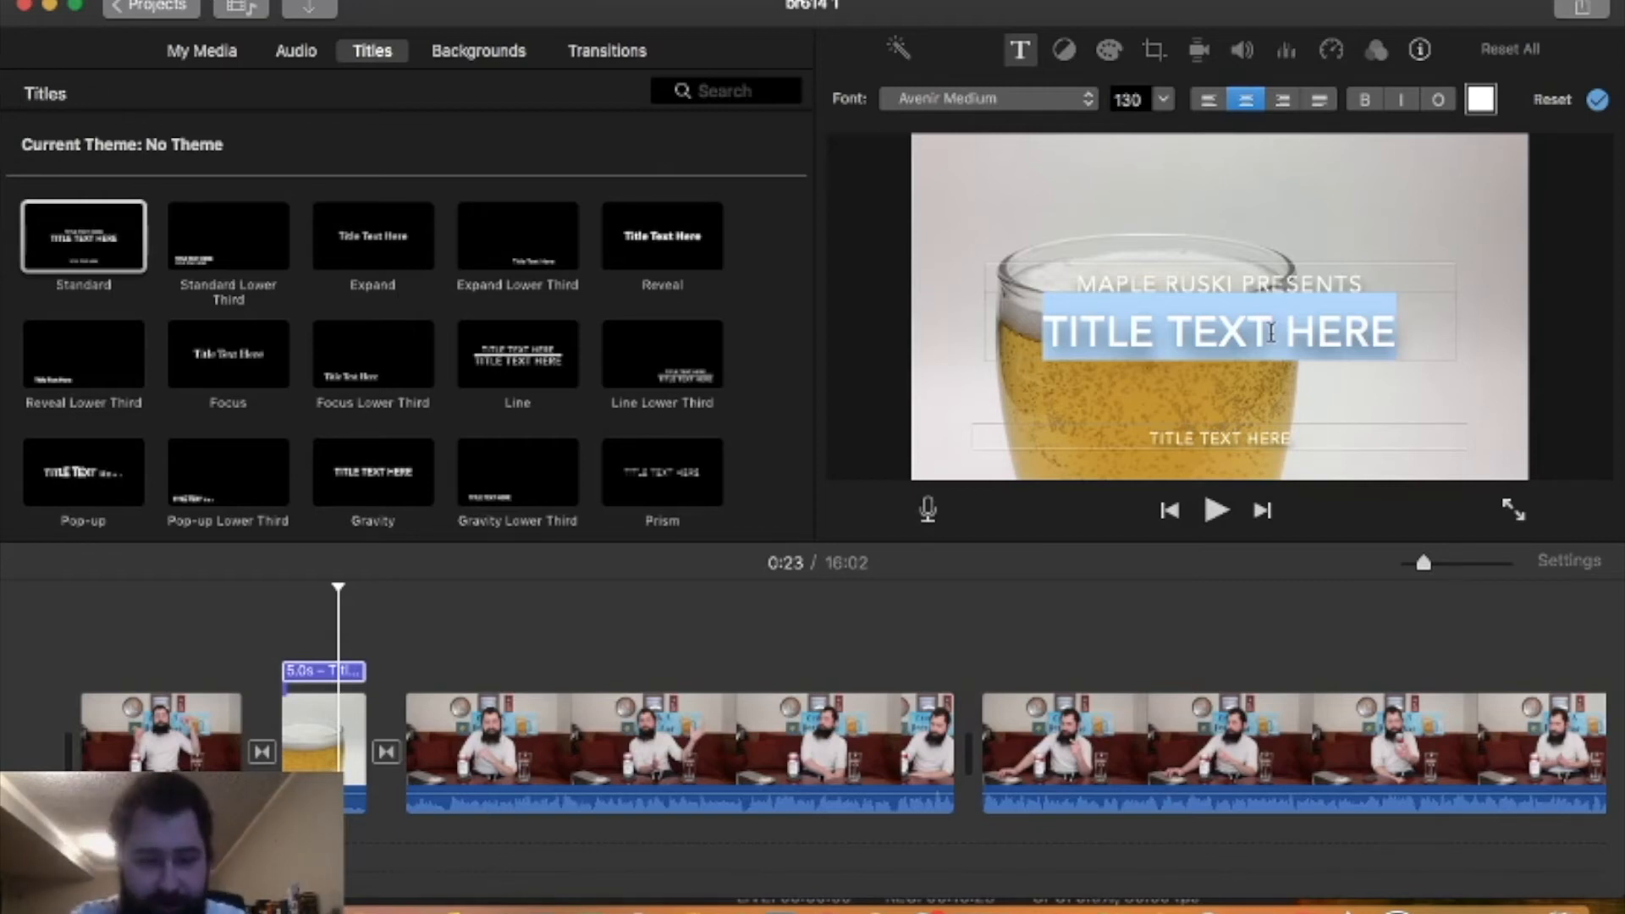
type("TRADIT")
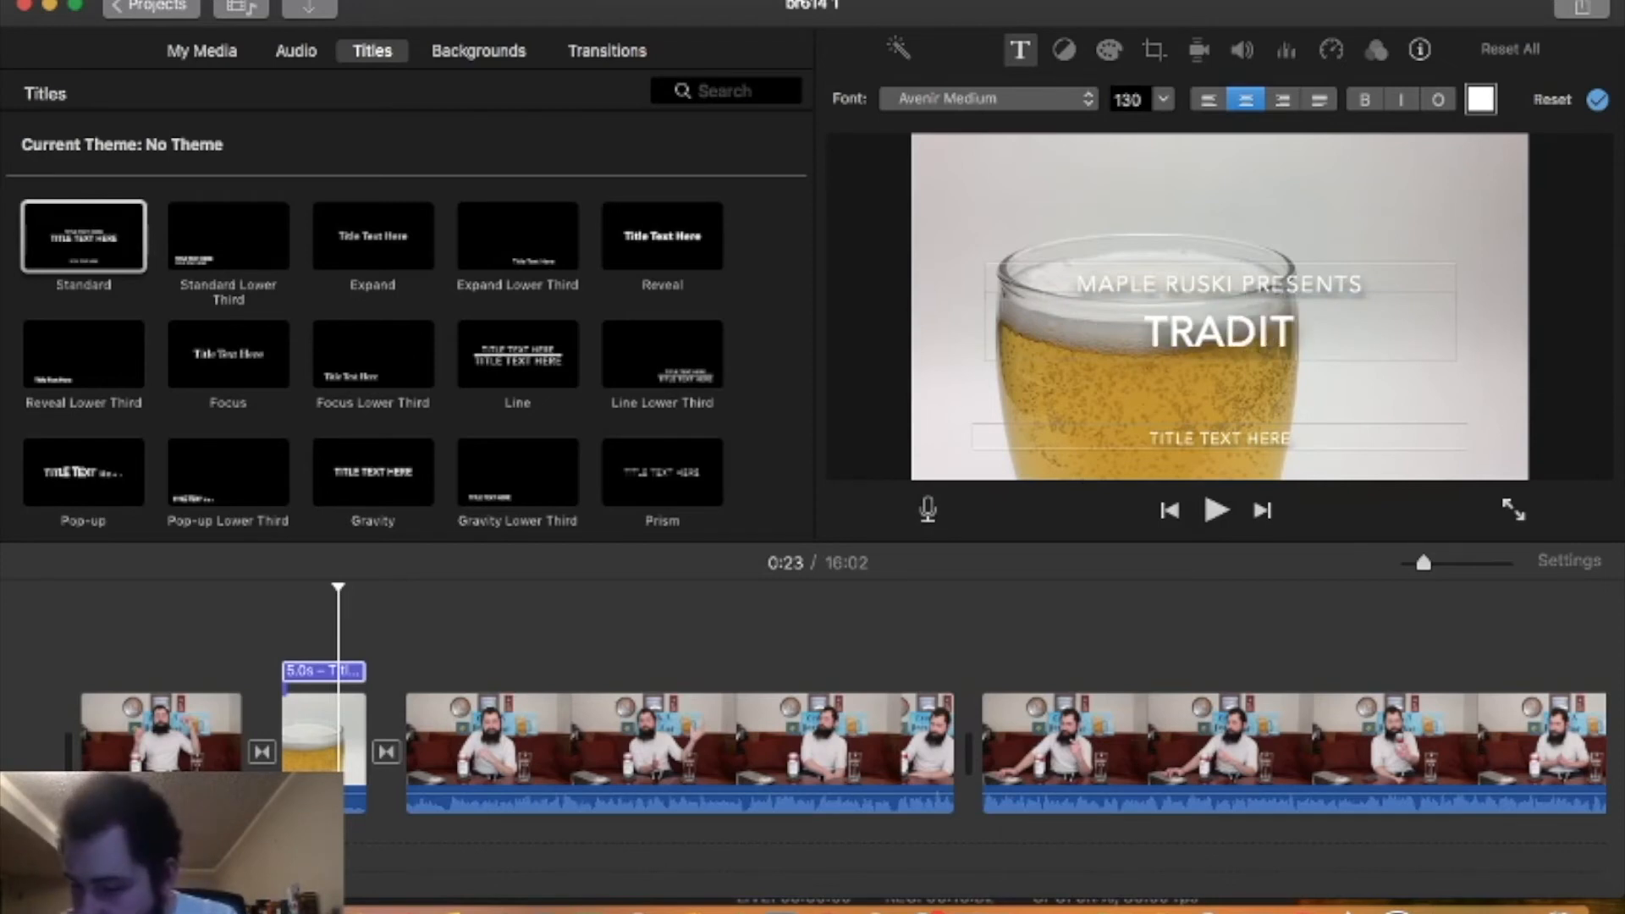
type("IONAL")
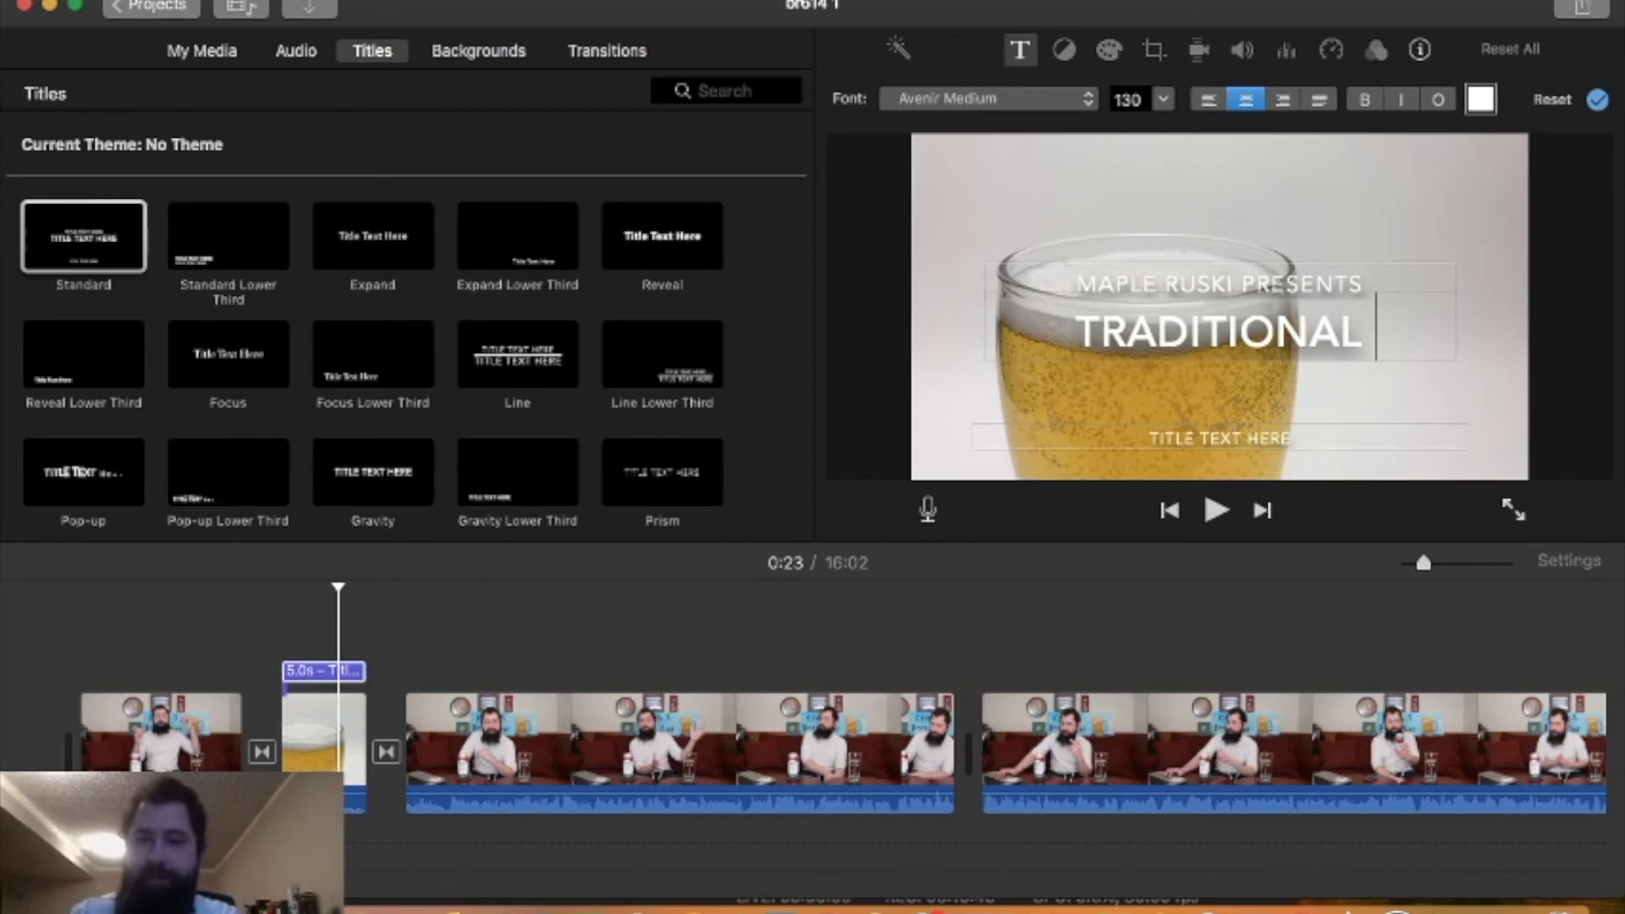
type("RISH")
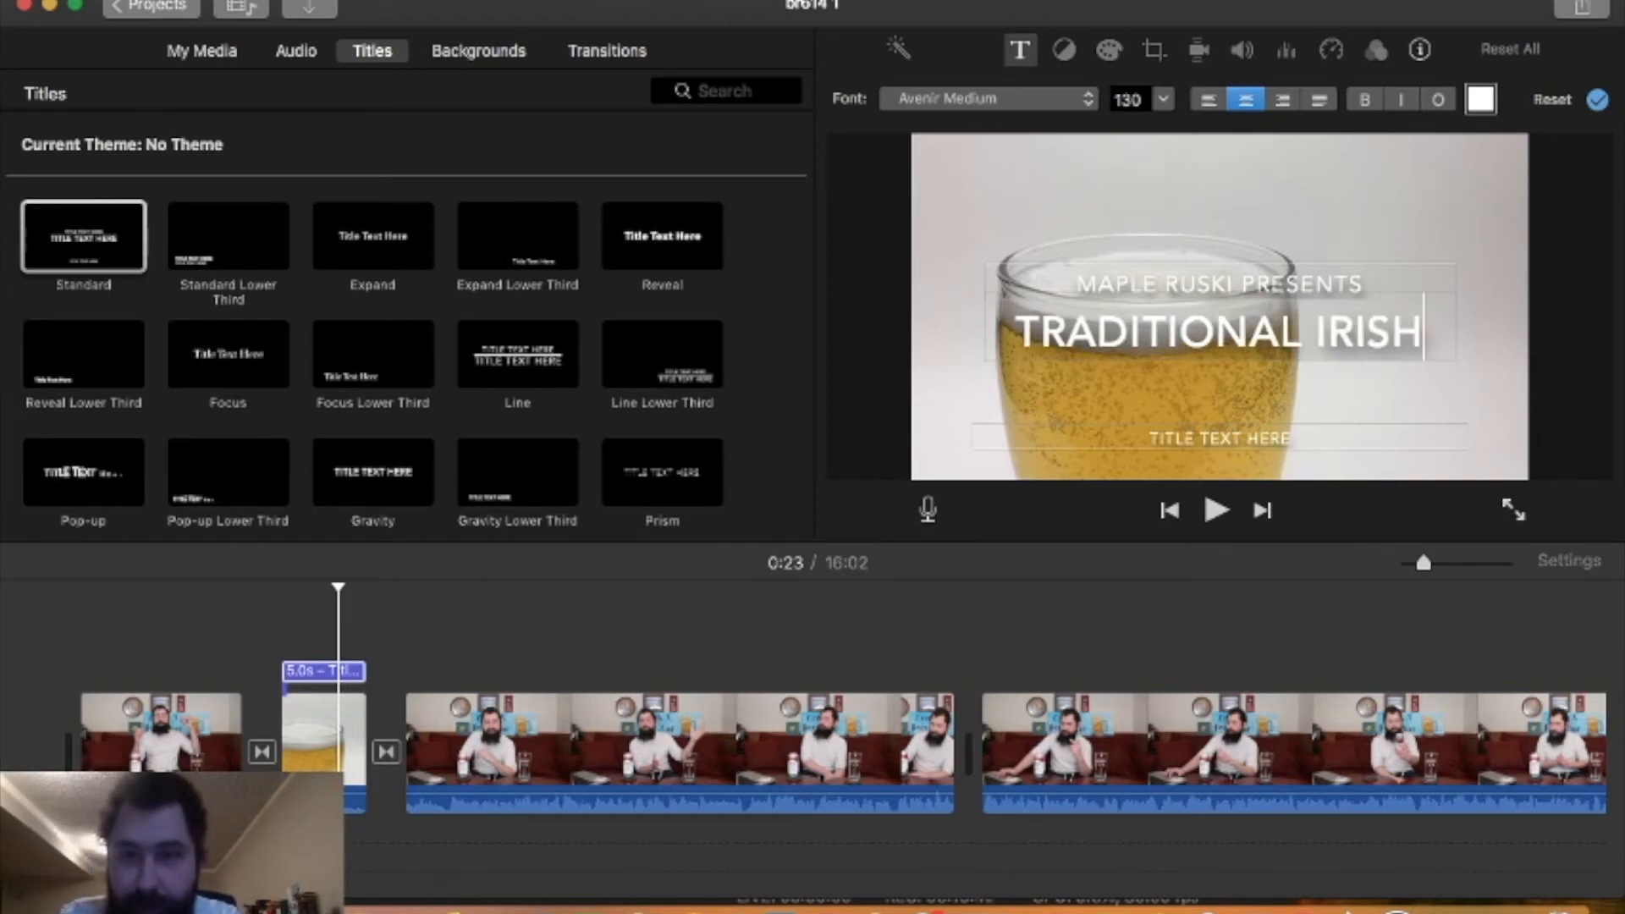
key("Return")
type("RED - B")
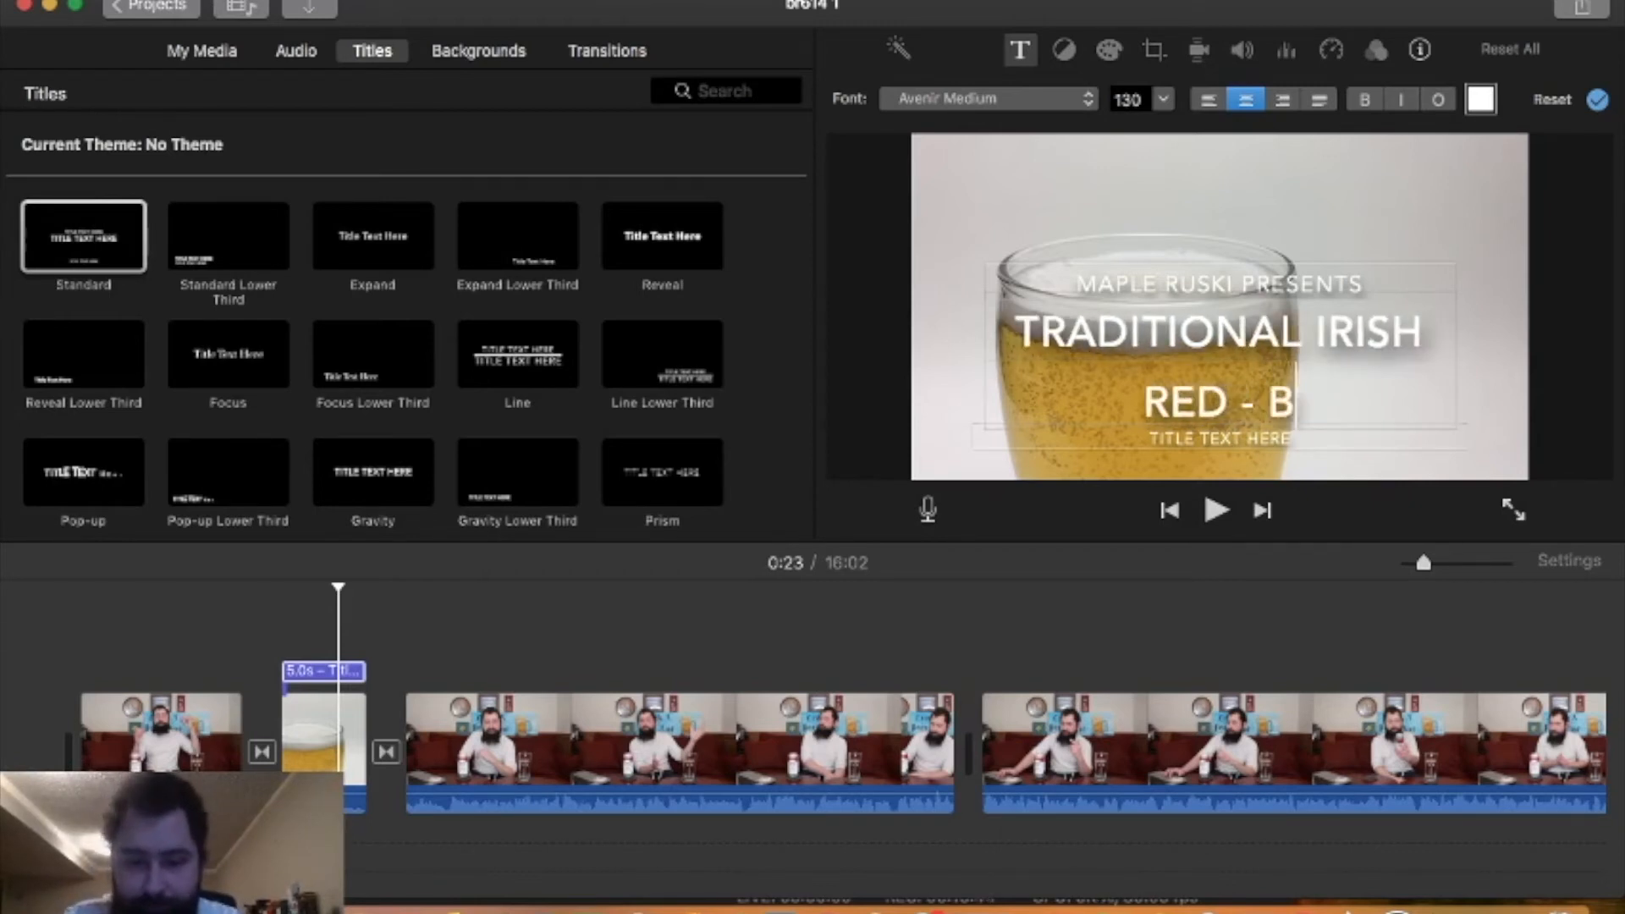
type("ROCK STREET")
key("Return")
type("BREWING CO")
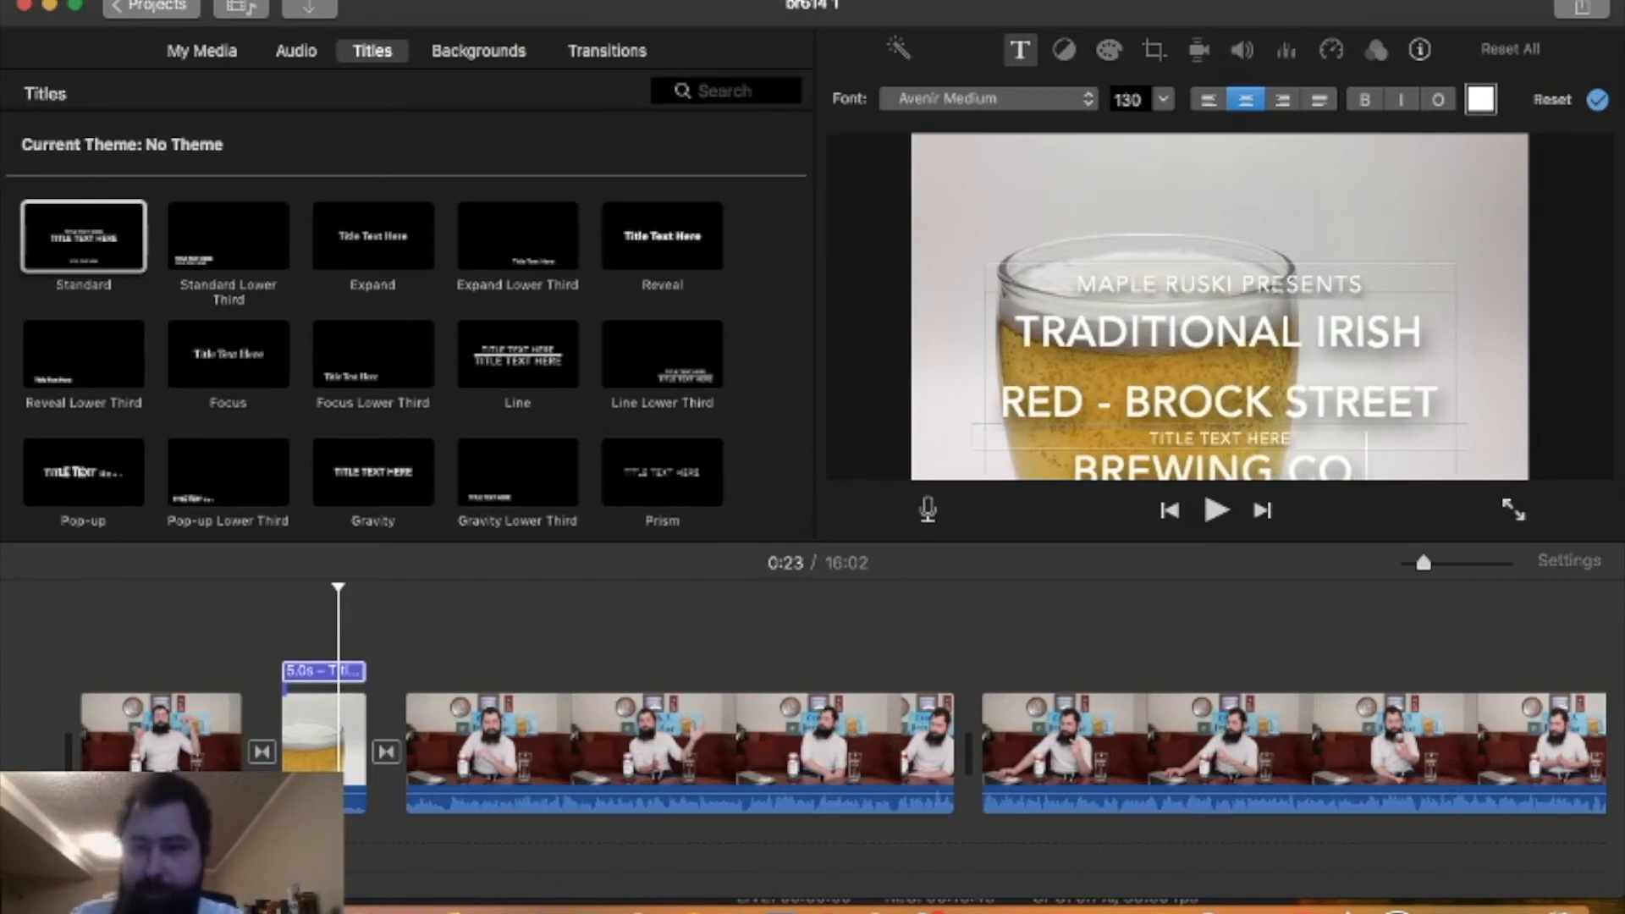
- Replace the small placeholder line of the Standard title with "BEER REVIEW #614"
left_click(1272, 453)
type("BEER REVIEW #")
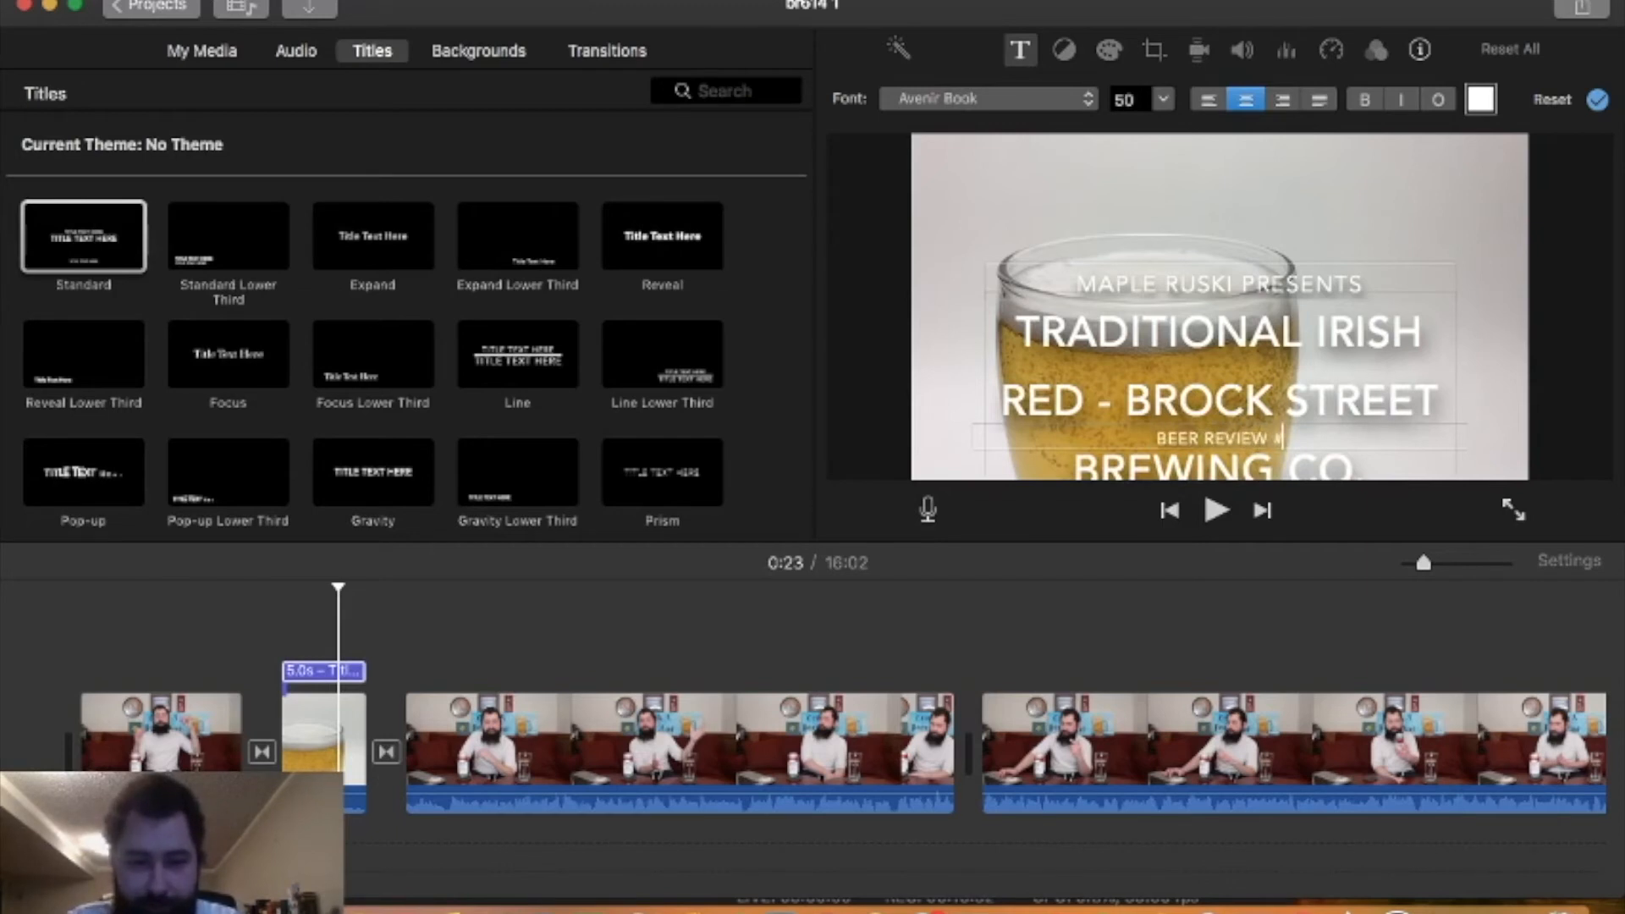
type("614")
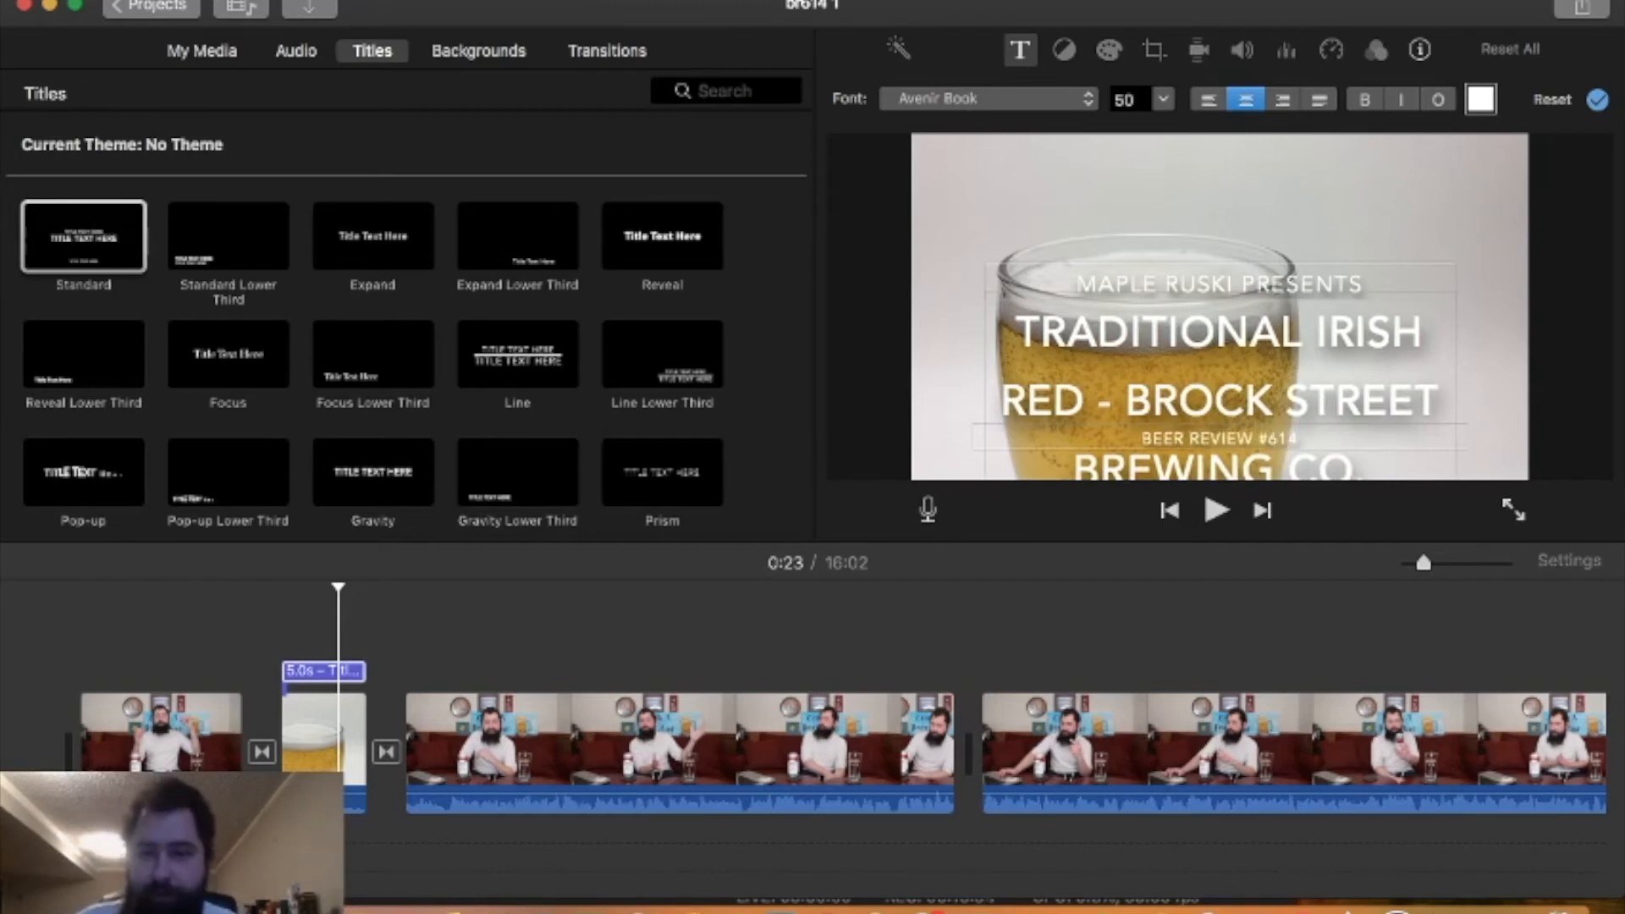
- Style the "BEER REVIEW #614" line with Avenir Next Bold at size 75 and an outline
key("super+a")
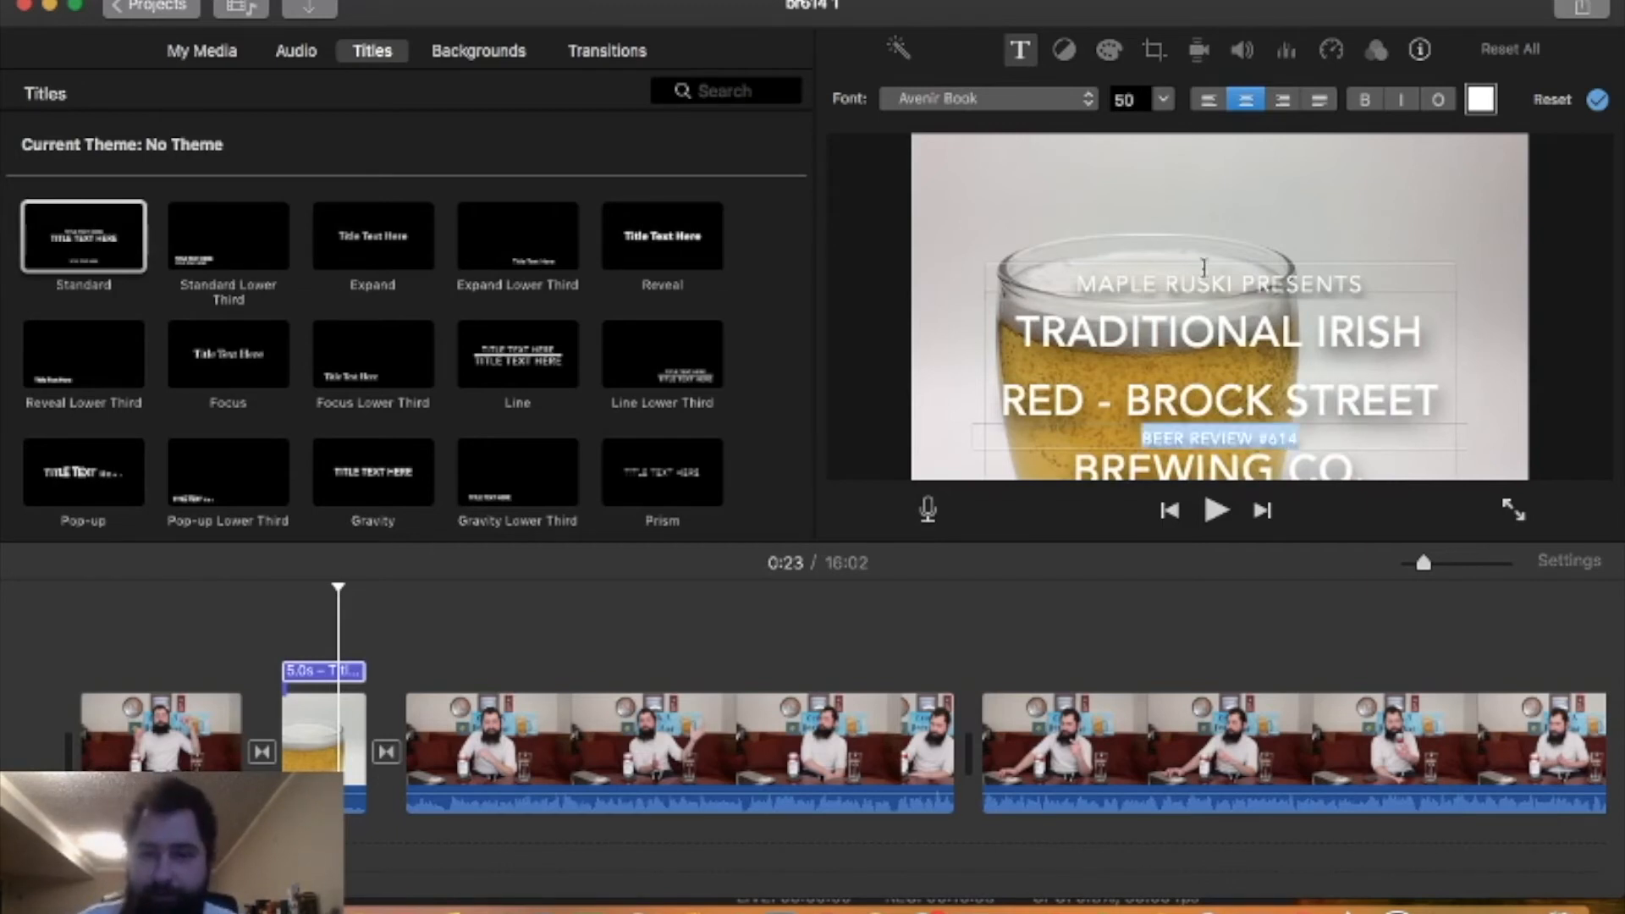
left_click(1125, 105)
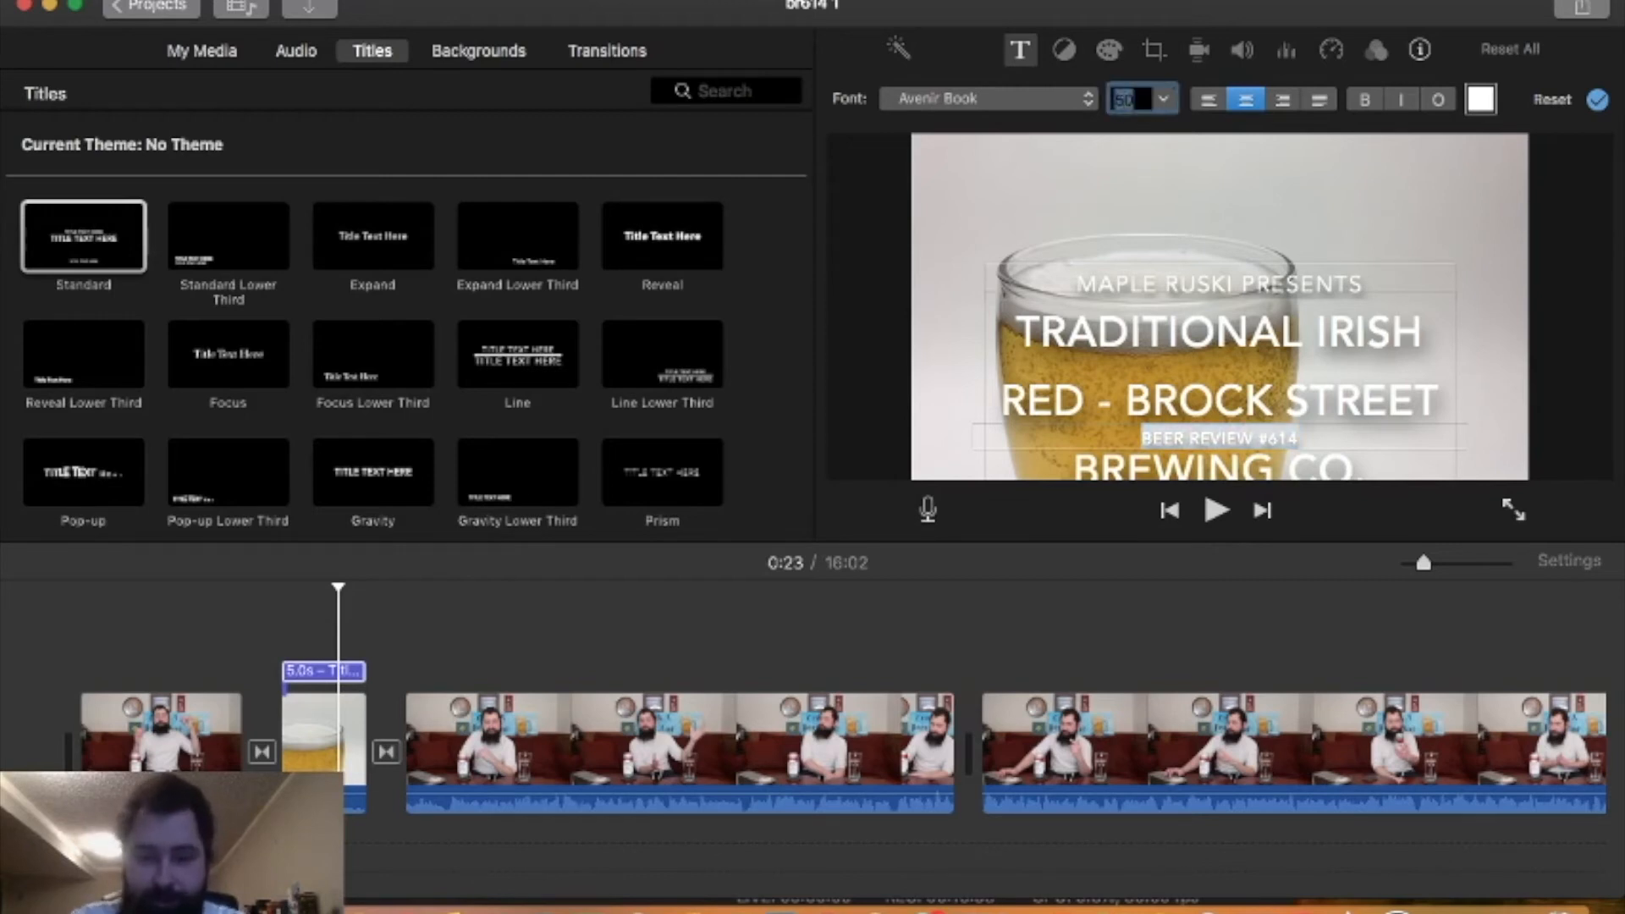
type("75")
key("Return")
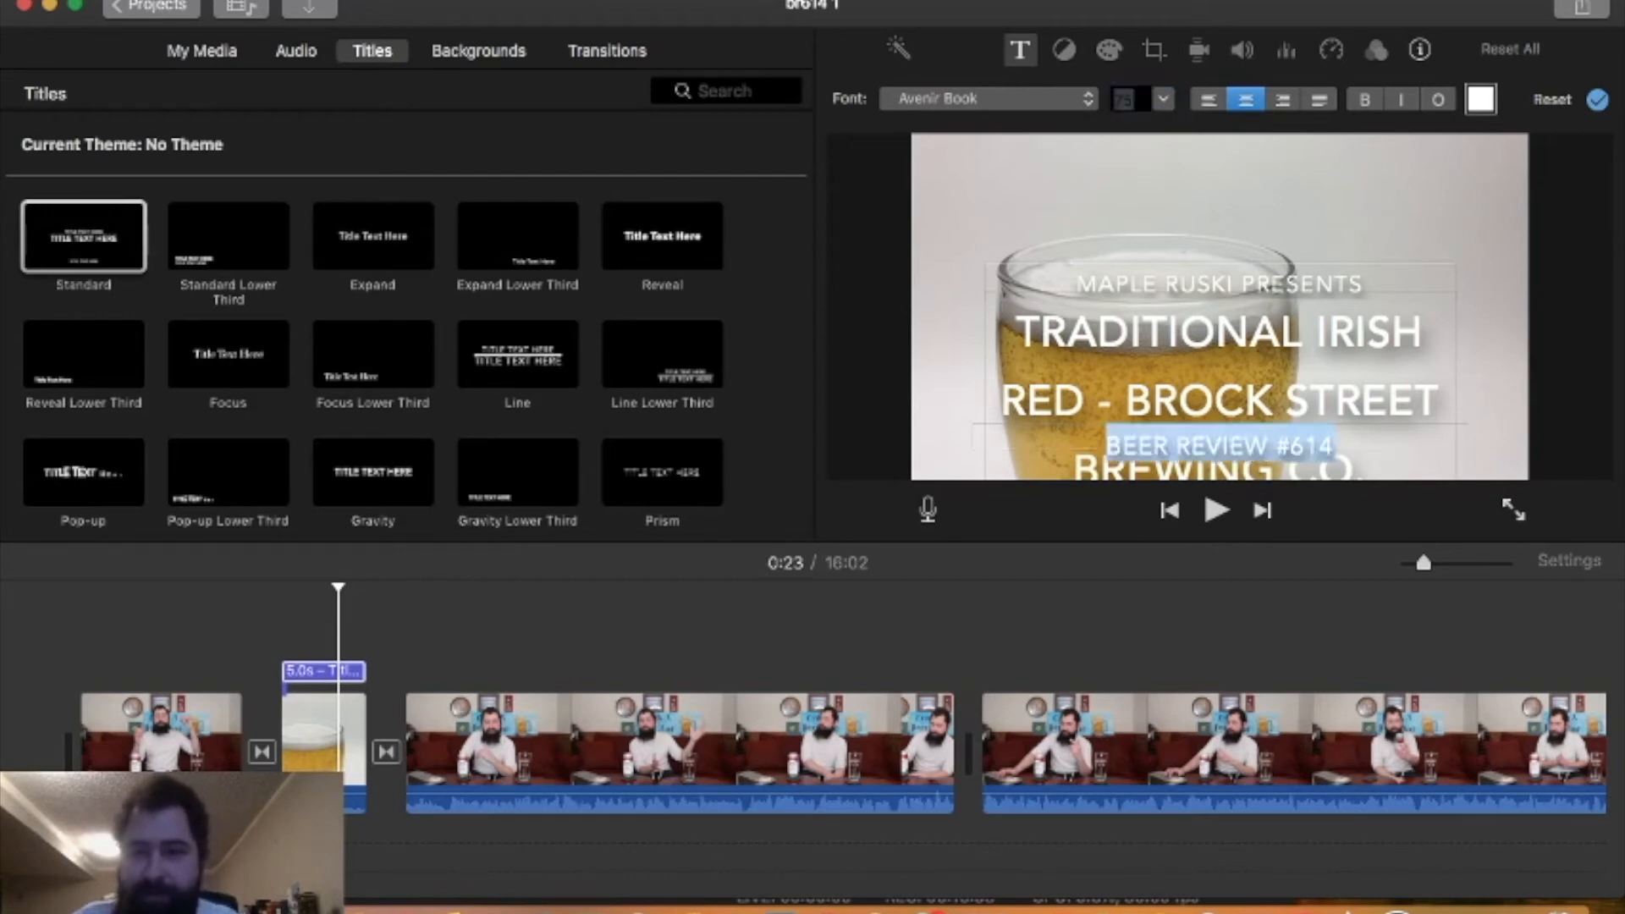
left_click(1089, 107)
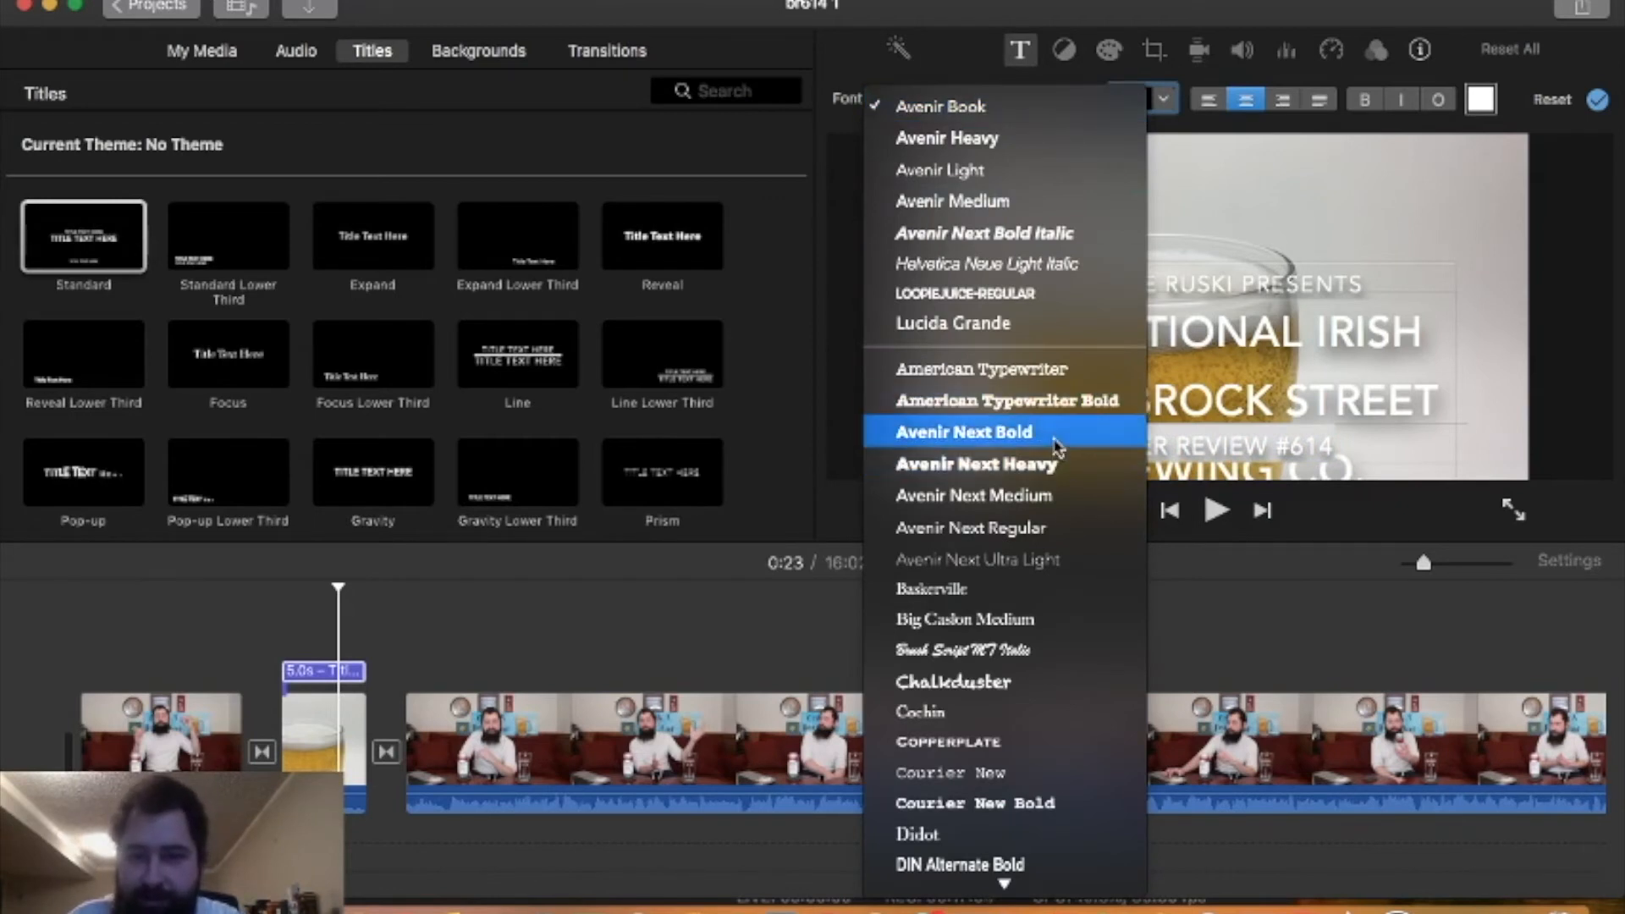
key("Escape")
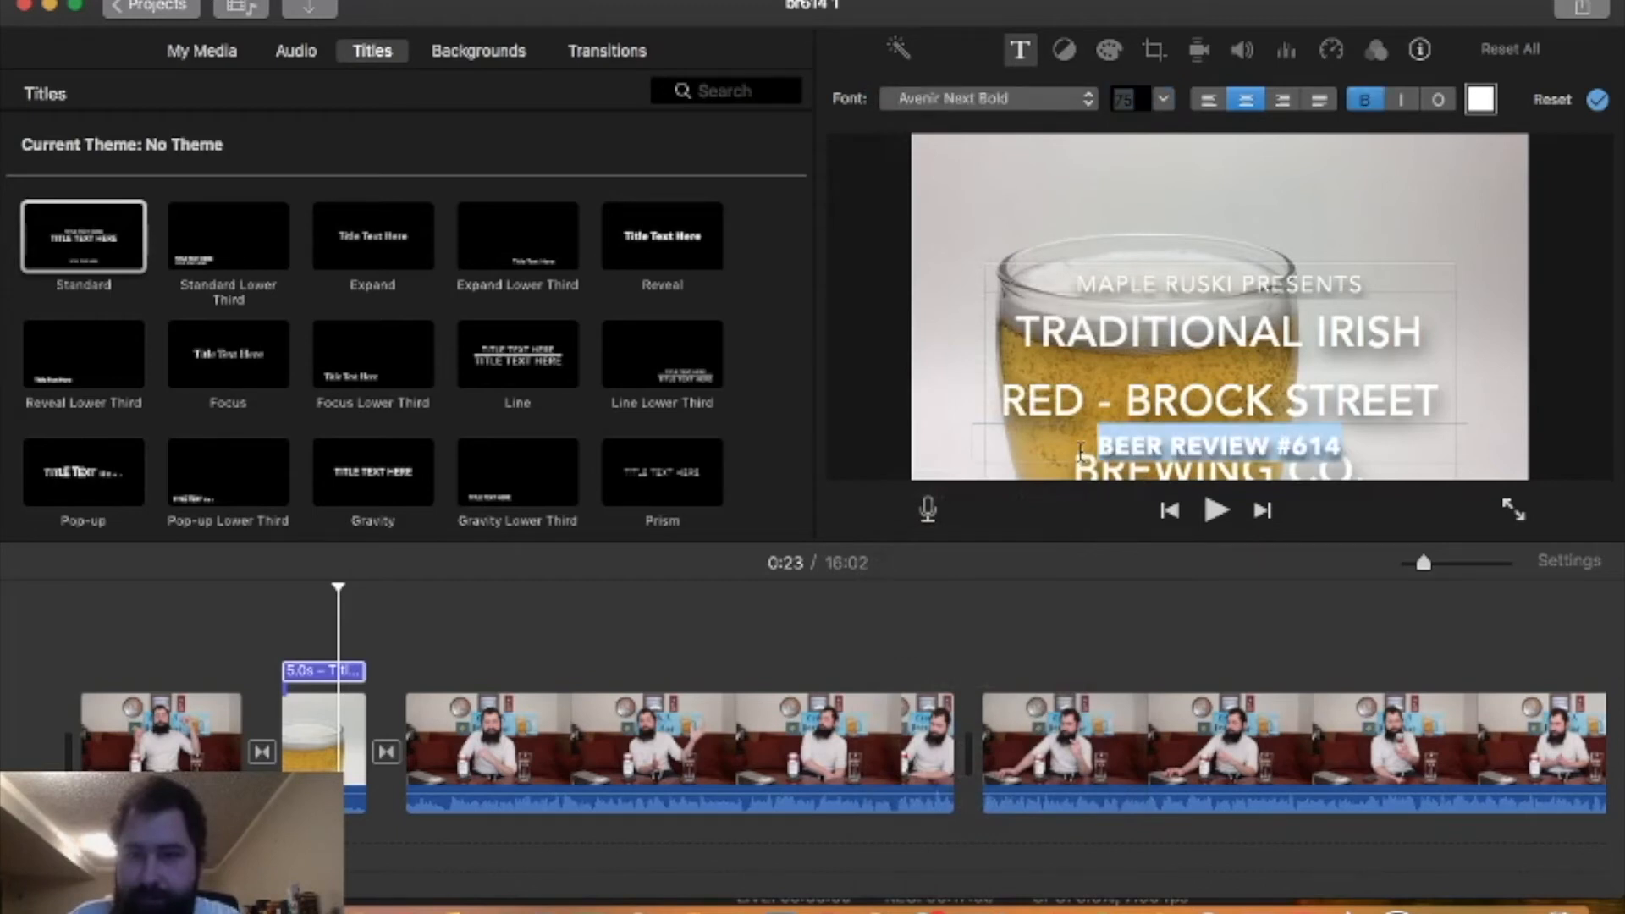
left_click(1436, 100)
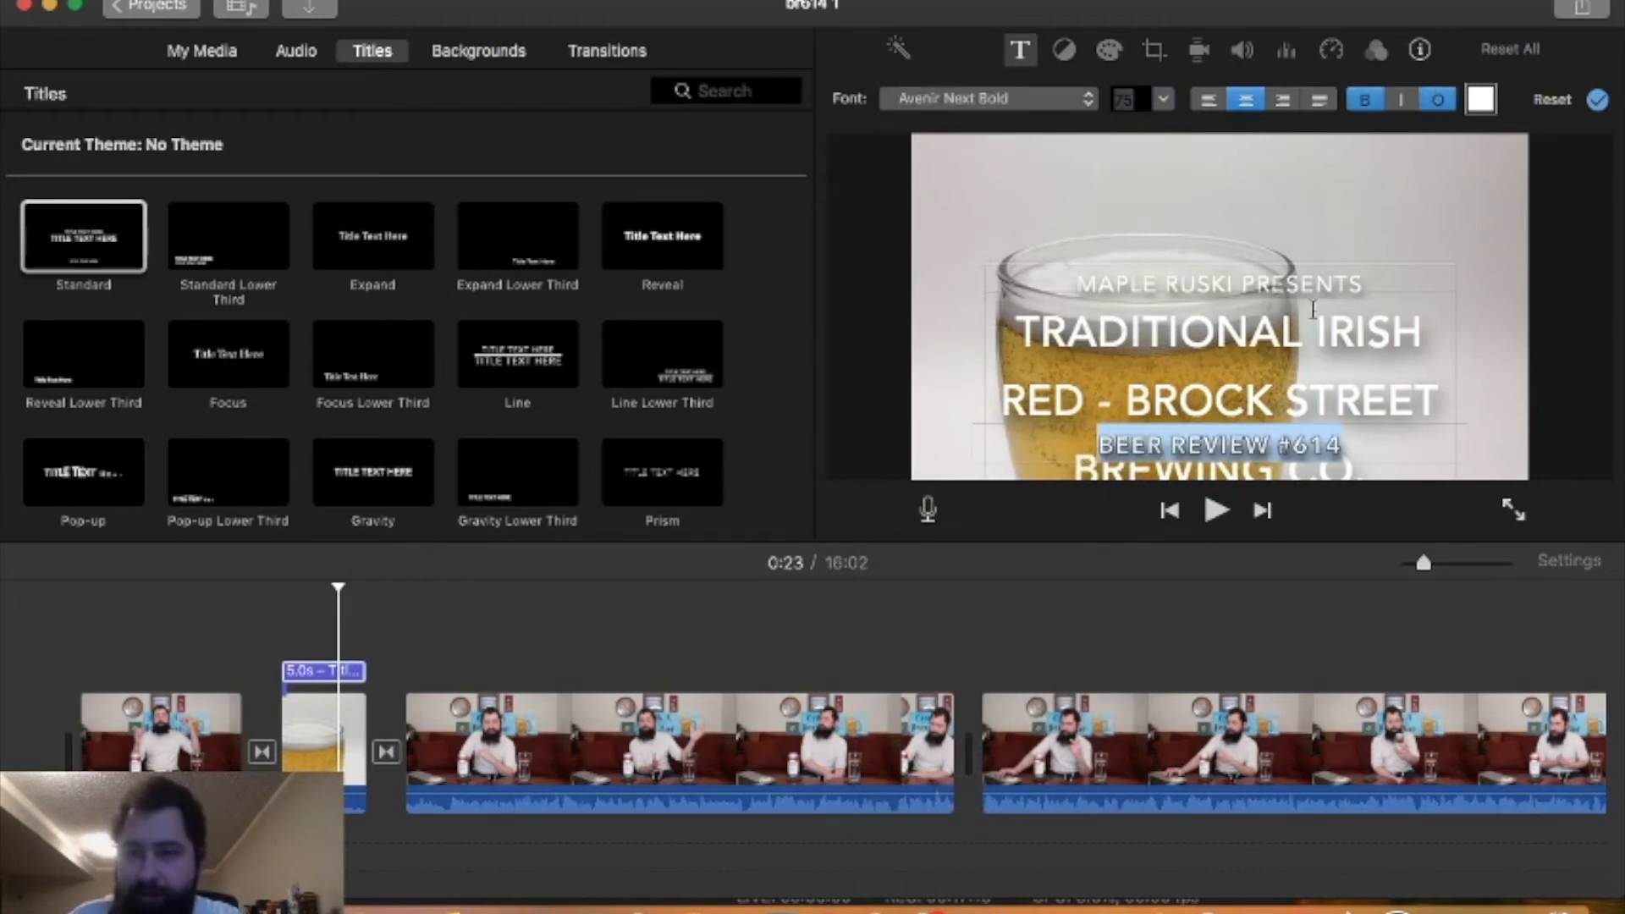
- Style the main beer name text with Avenir Next Heavy at size 100, italic and outlined
left_click(1267, 352)
left_click(1126, 105)
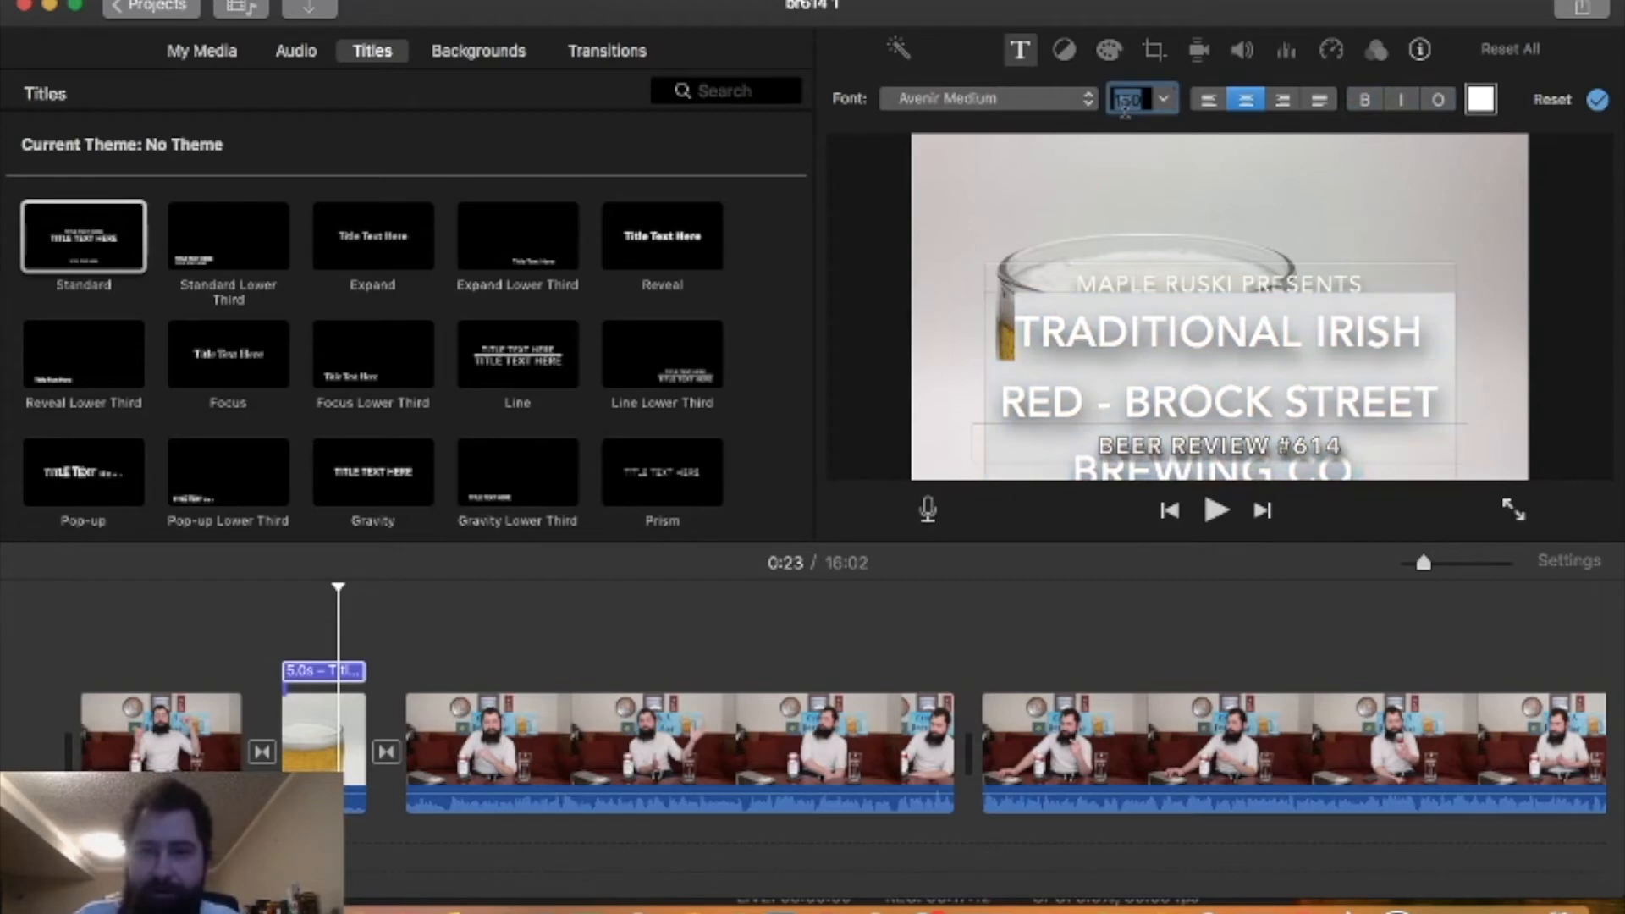
key("Return")
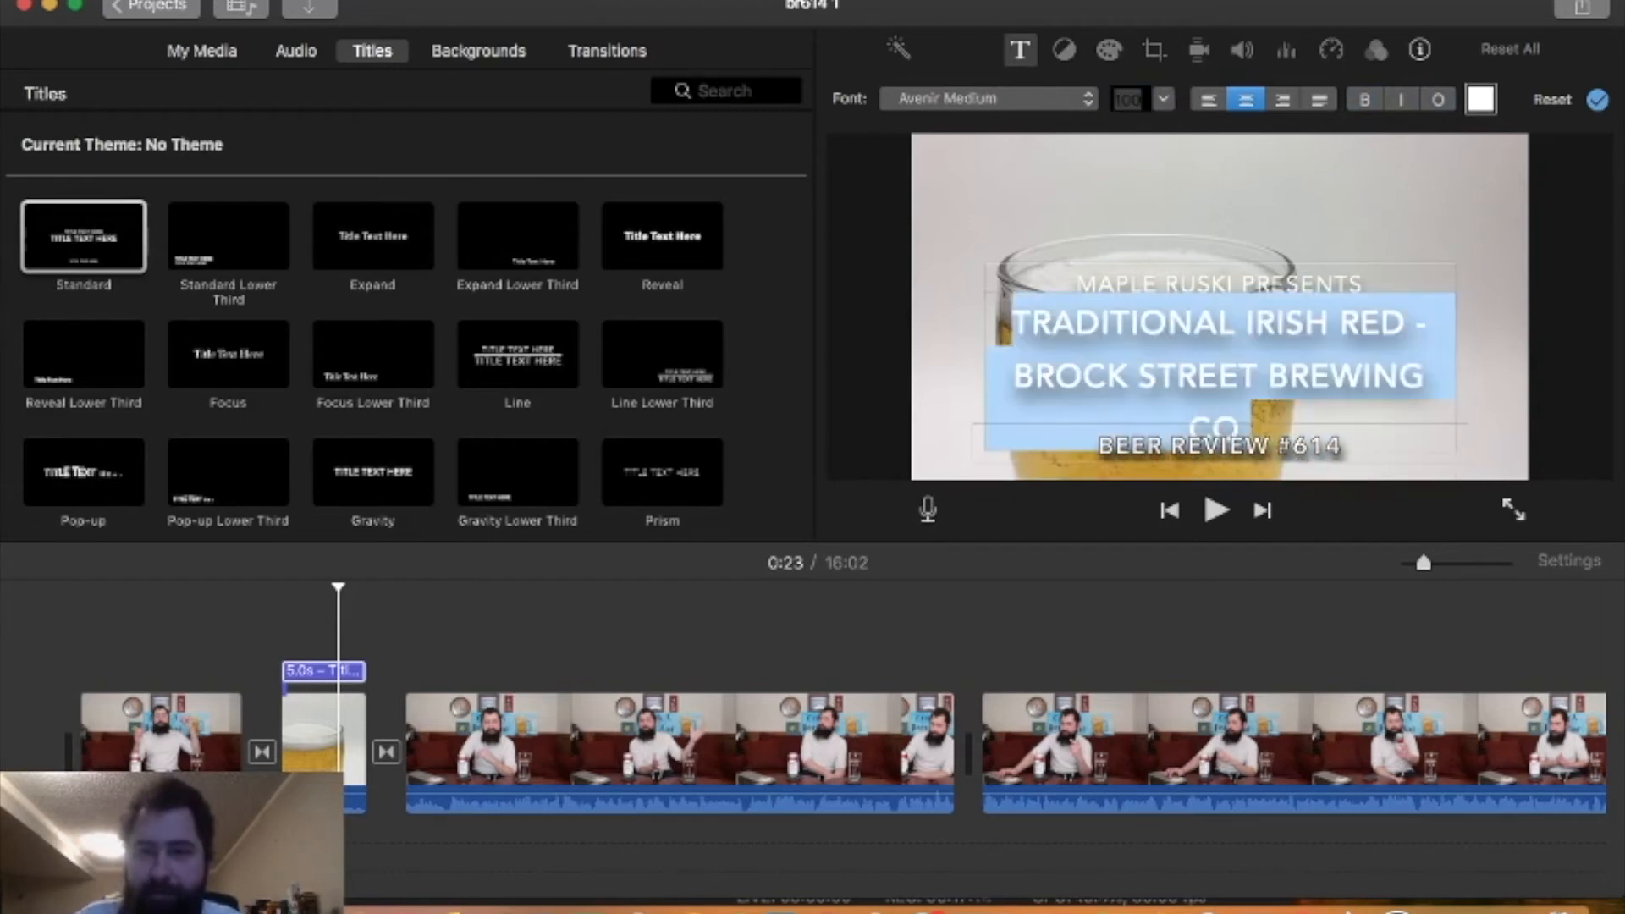
left_click(1081, 109)
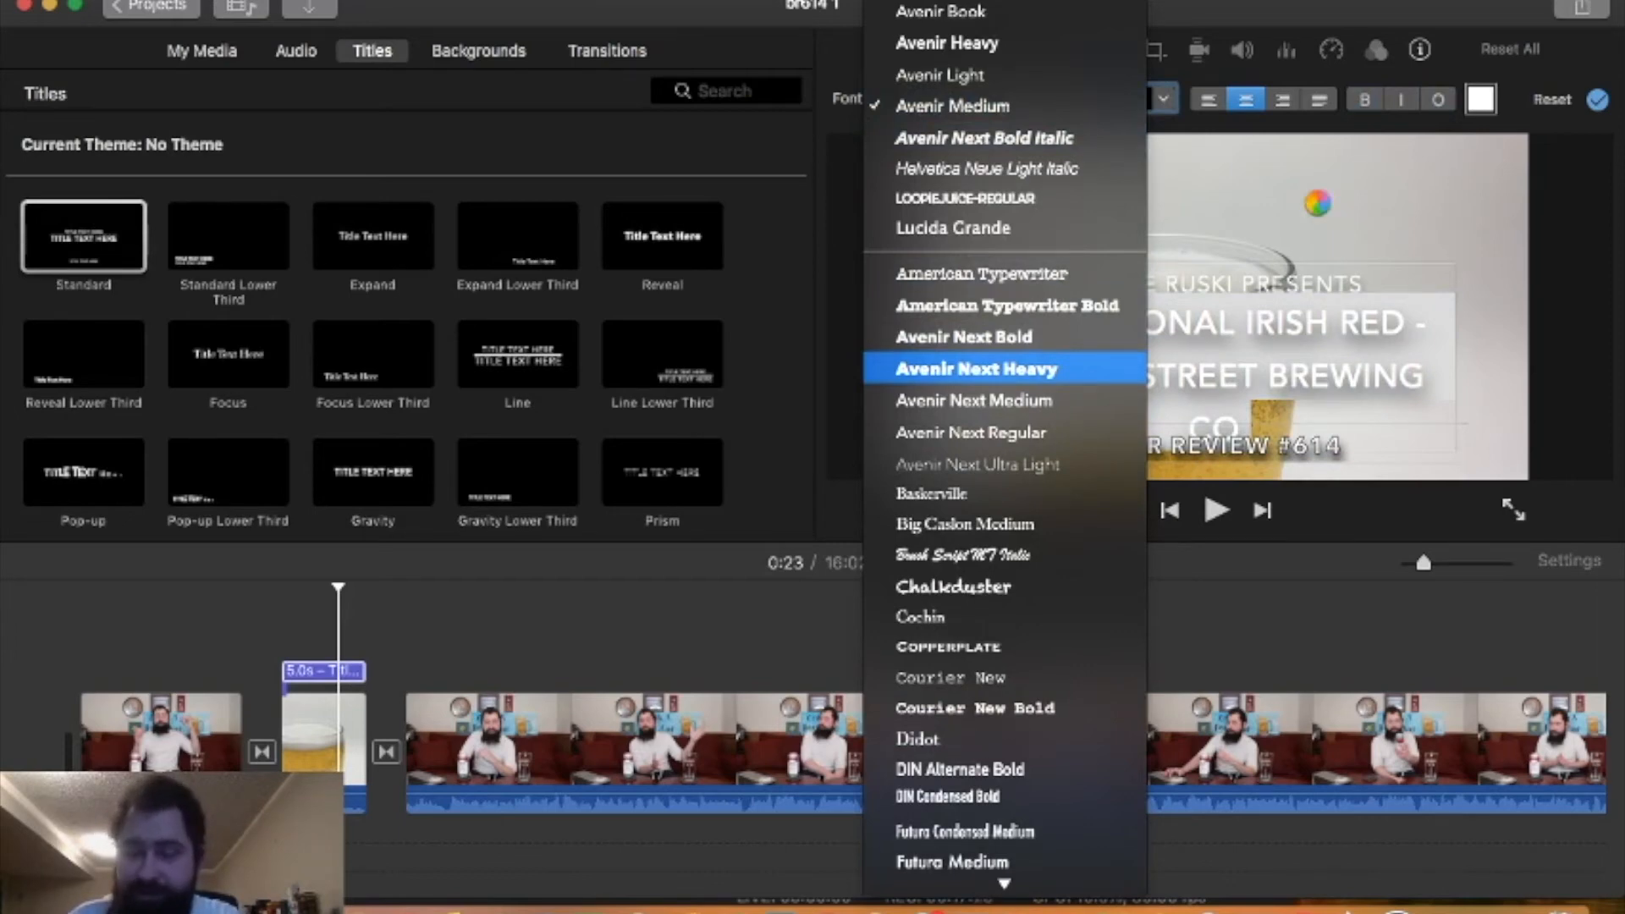
left_click(1403, 108)
left_click(1440, 102)
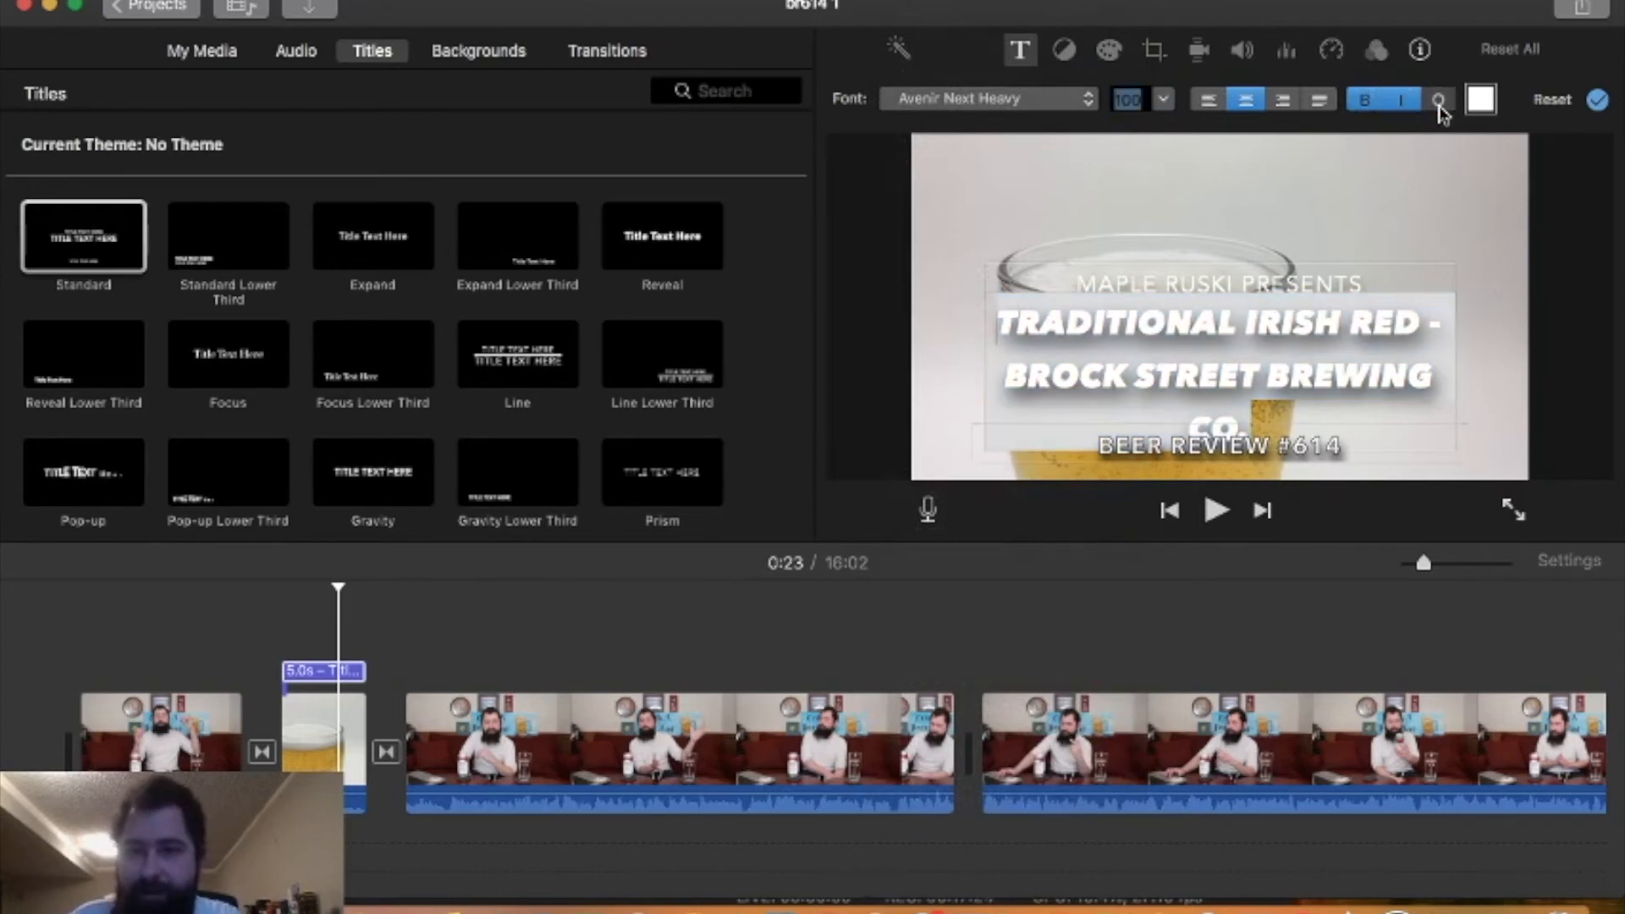
- Style the "MAPLE RUSKI PRESENTS" line with outlined Avenir Next Bold at size 80 and finish editing the title
left_click(1247, 280)
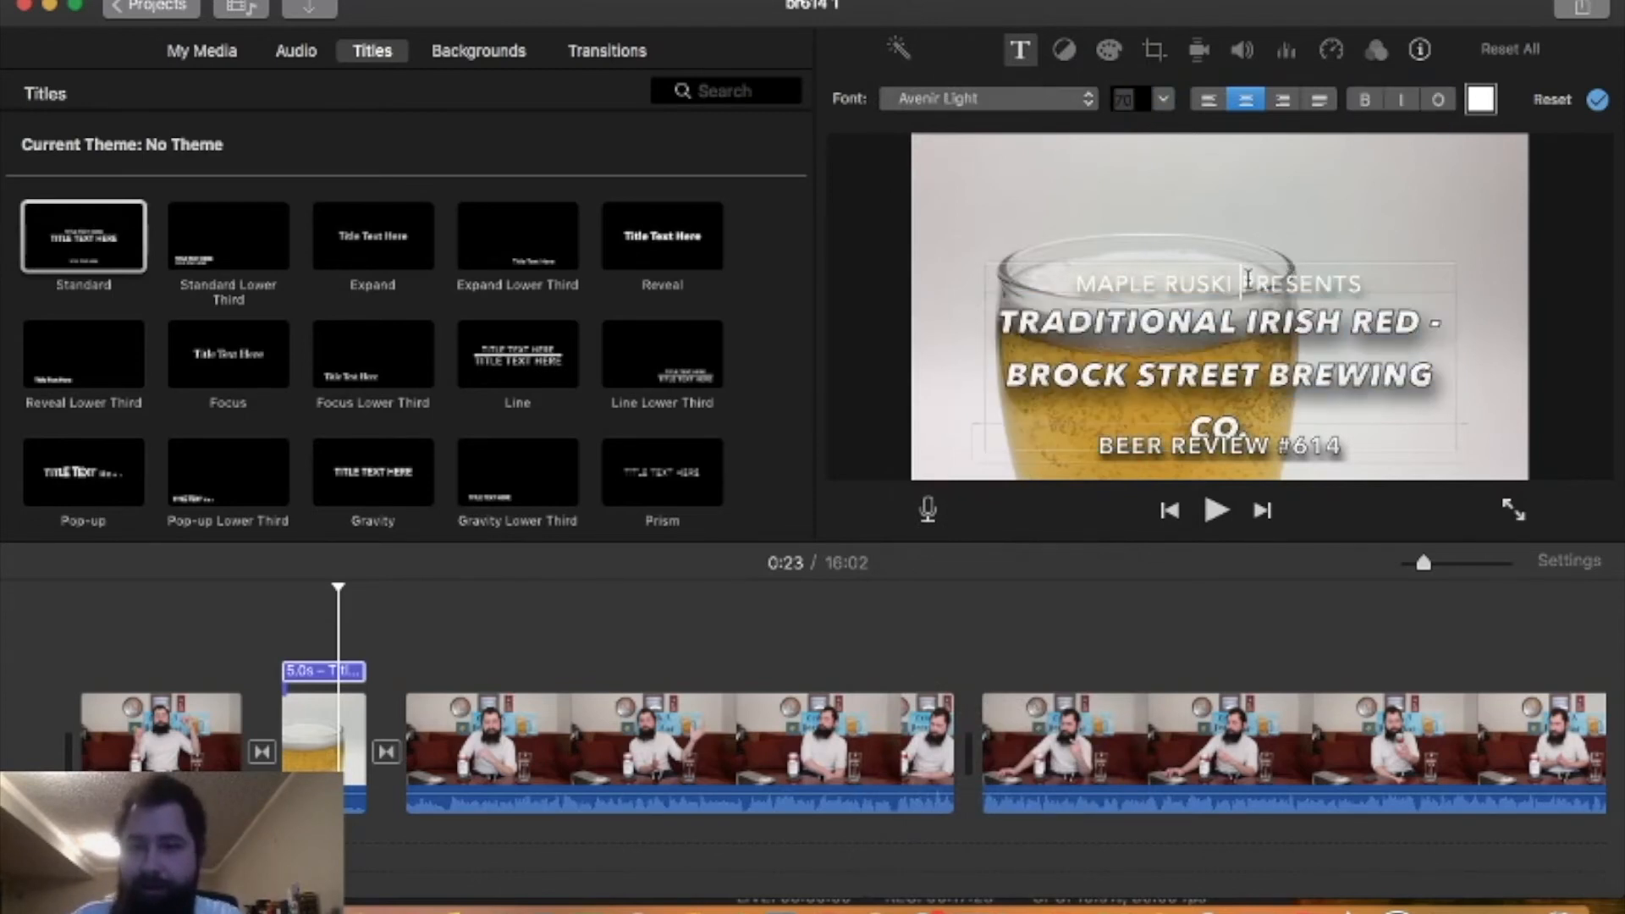
left_click(1124, 100)
type("80")
key("Return")
left_click(989, 98)
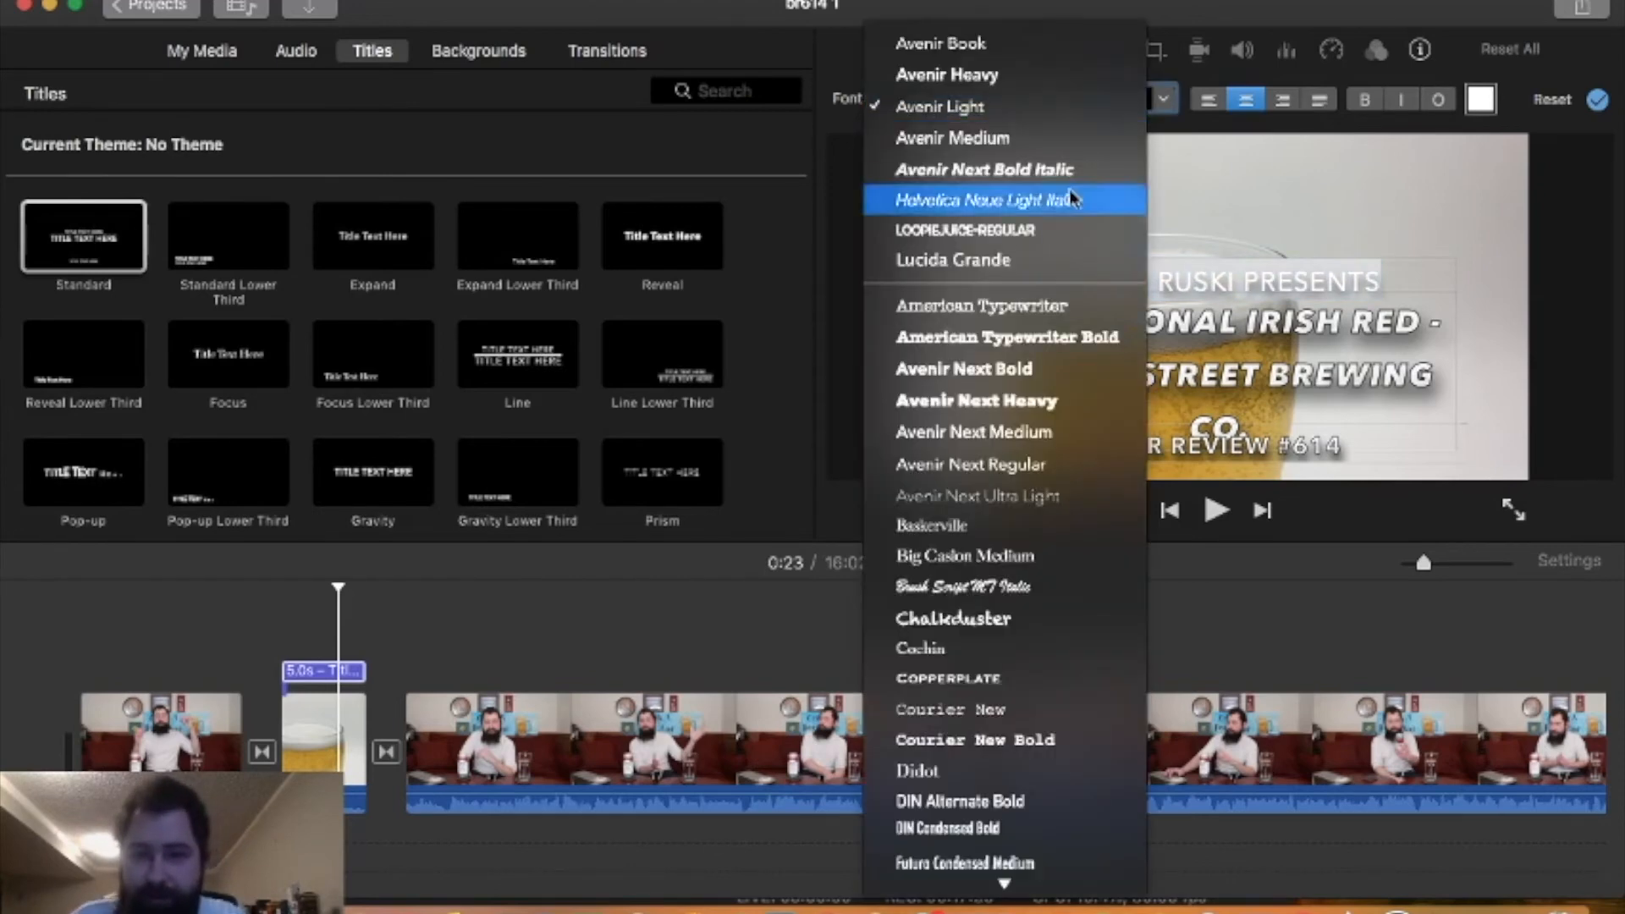
left_click(939, 366)
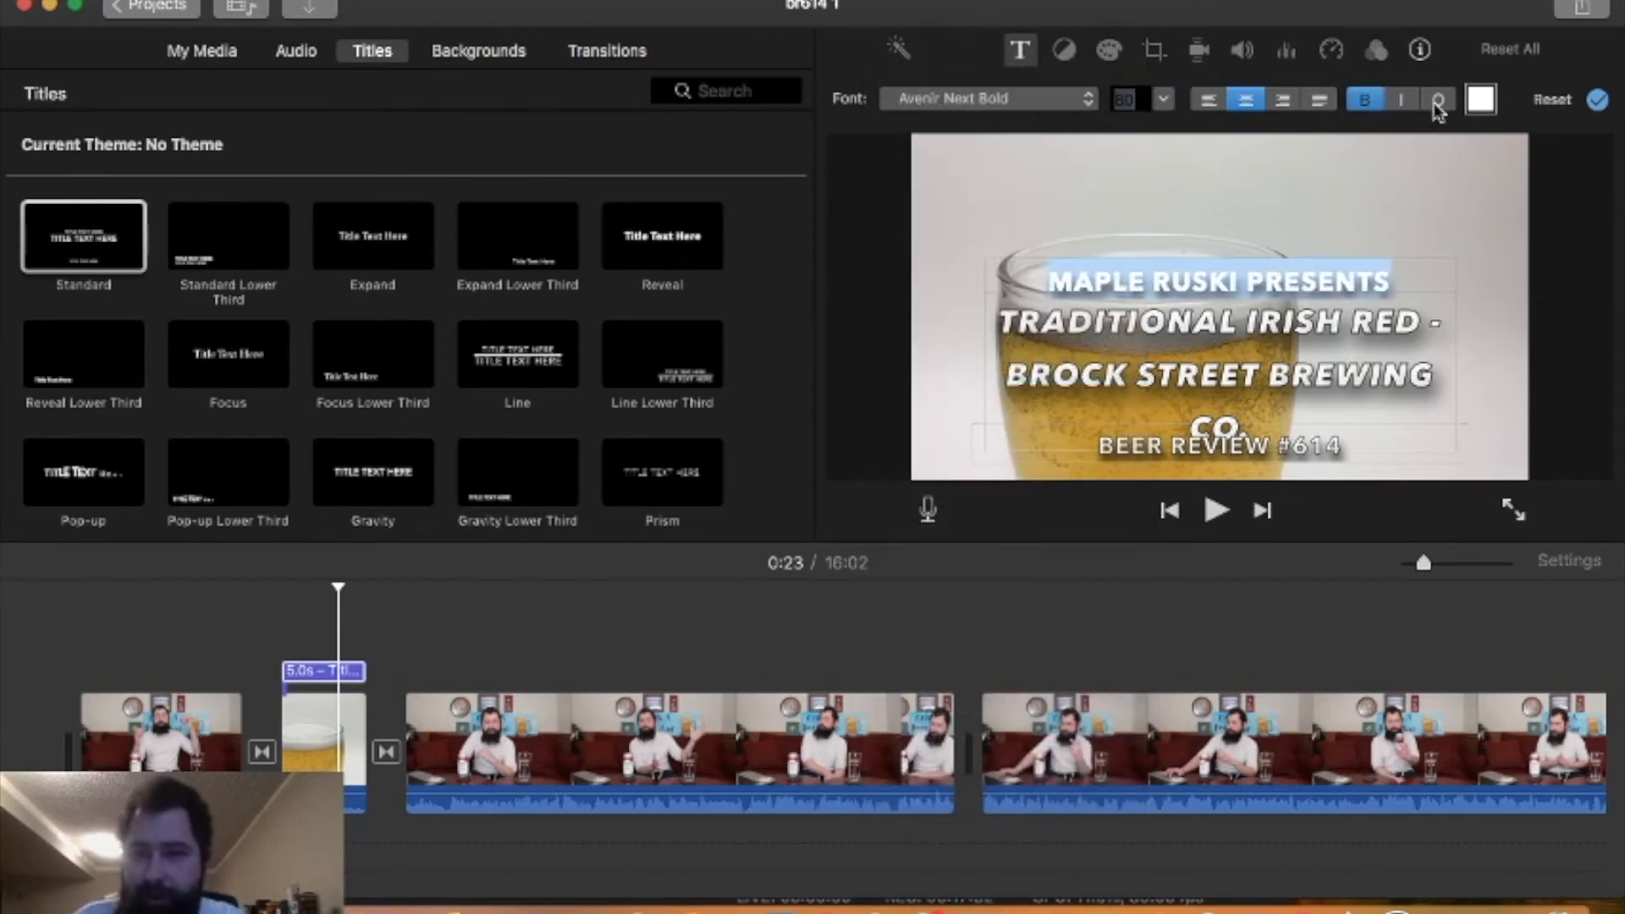
left_click(1438, 101)
left_click(762, 666)
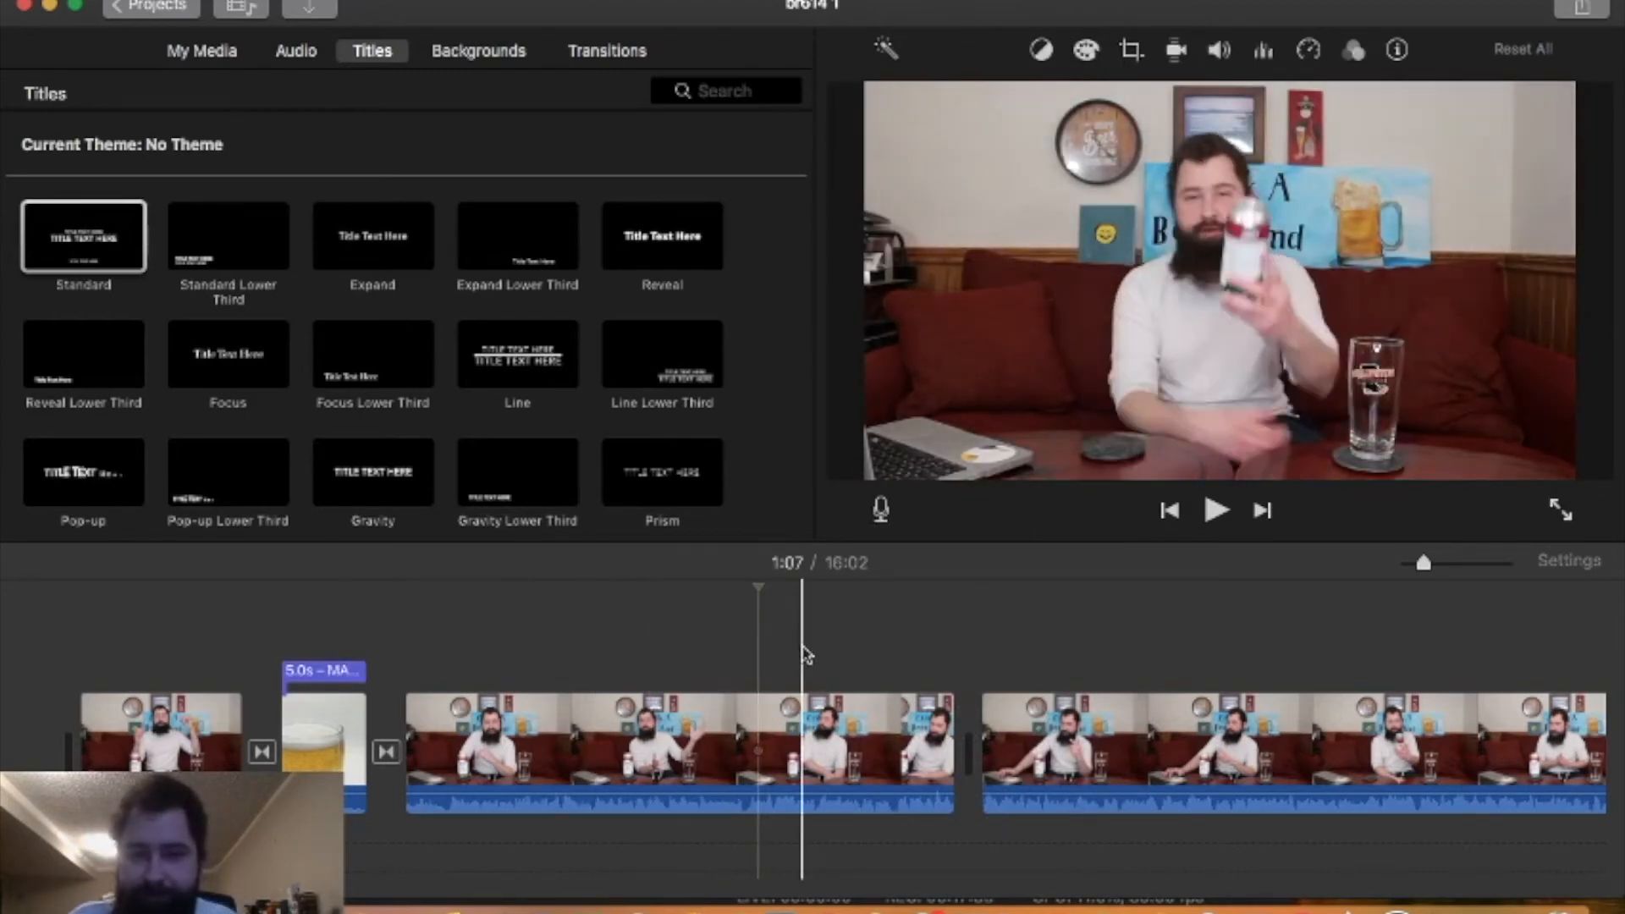
- Find the moment the beer is poured into the glass and place the playhead there, at about 3:00
scroll(1072, 665, "right", 8)
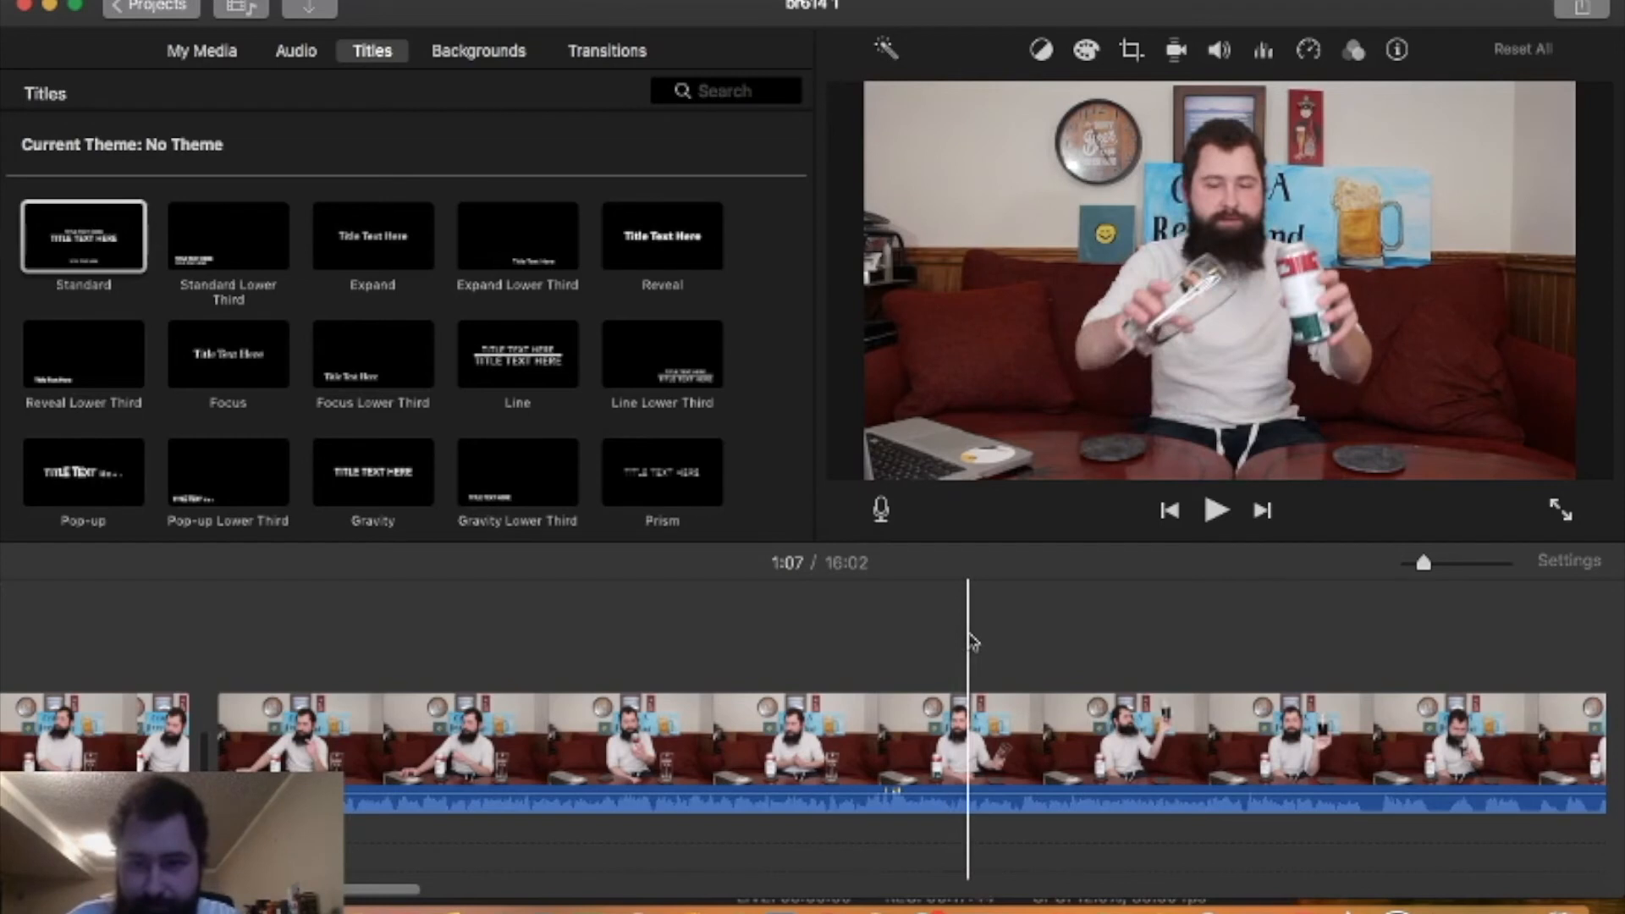
key("space")
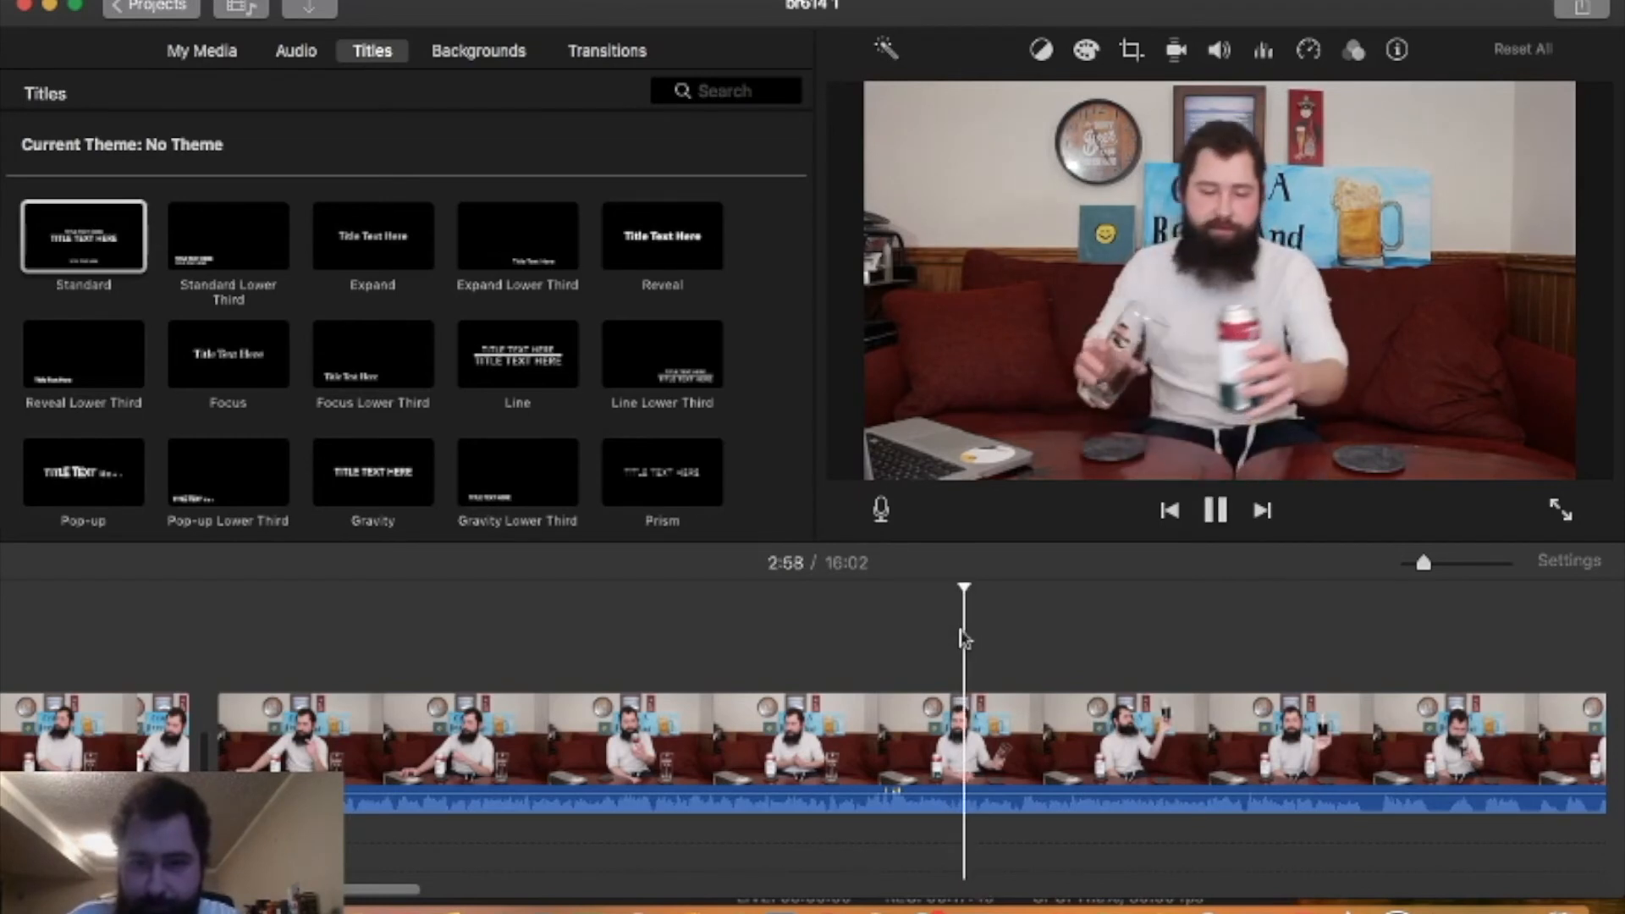
key("space")
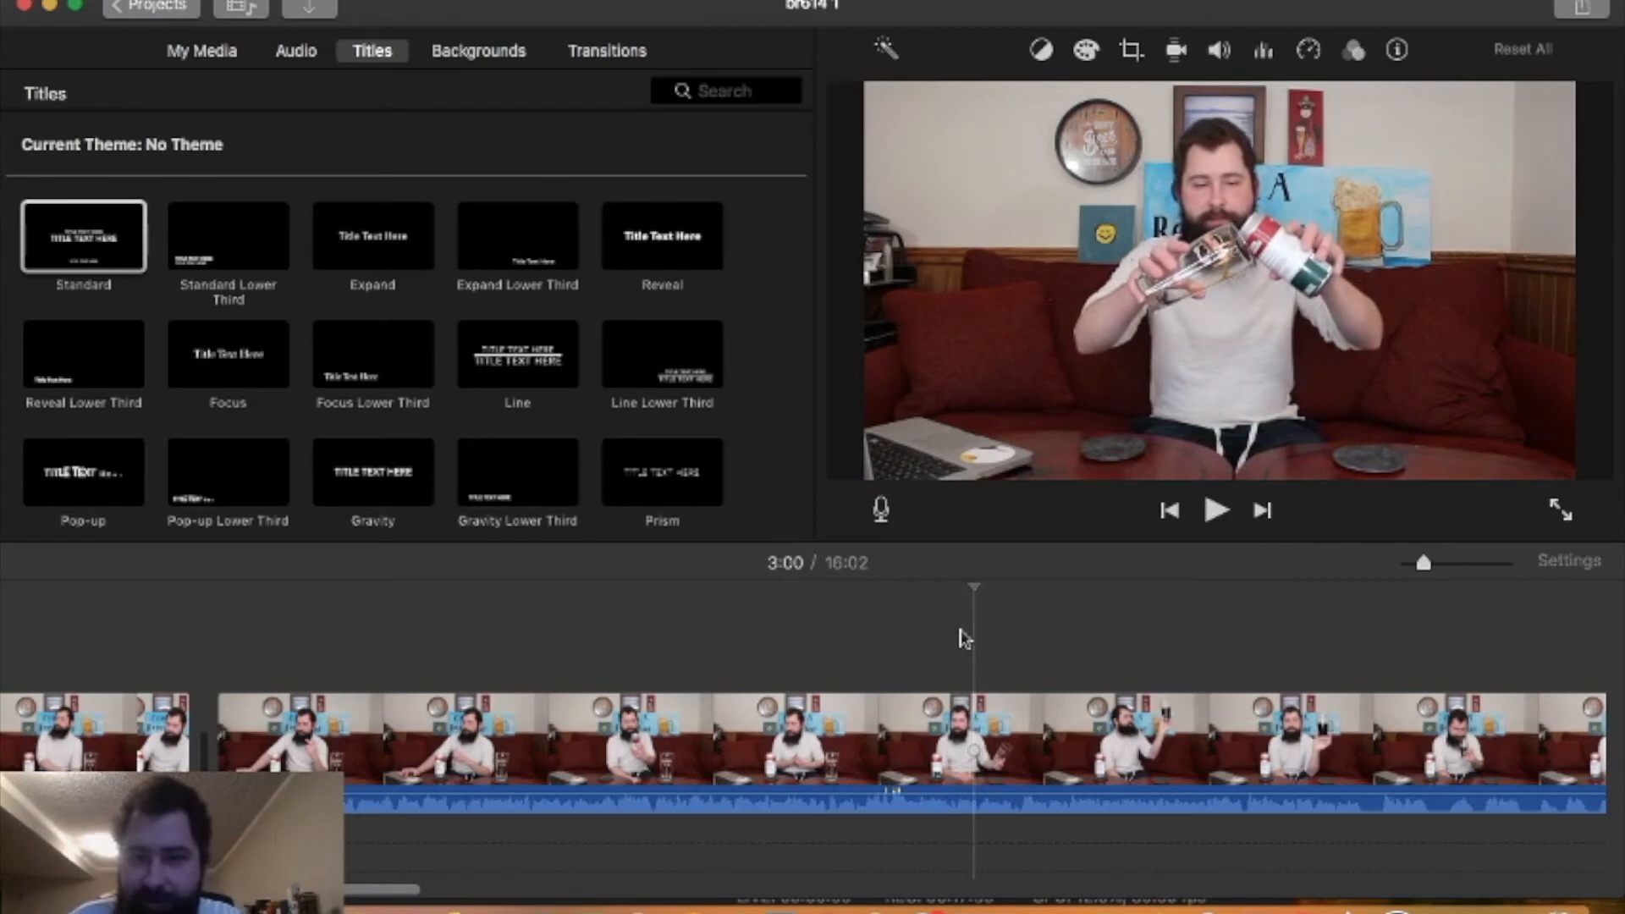
key("Left")
key("Left")
key("Left")
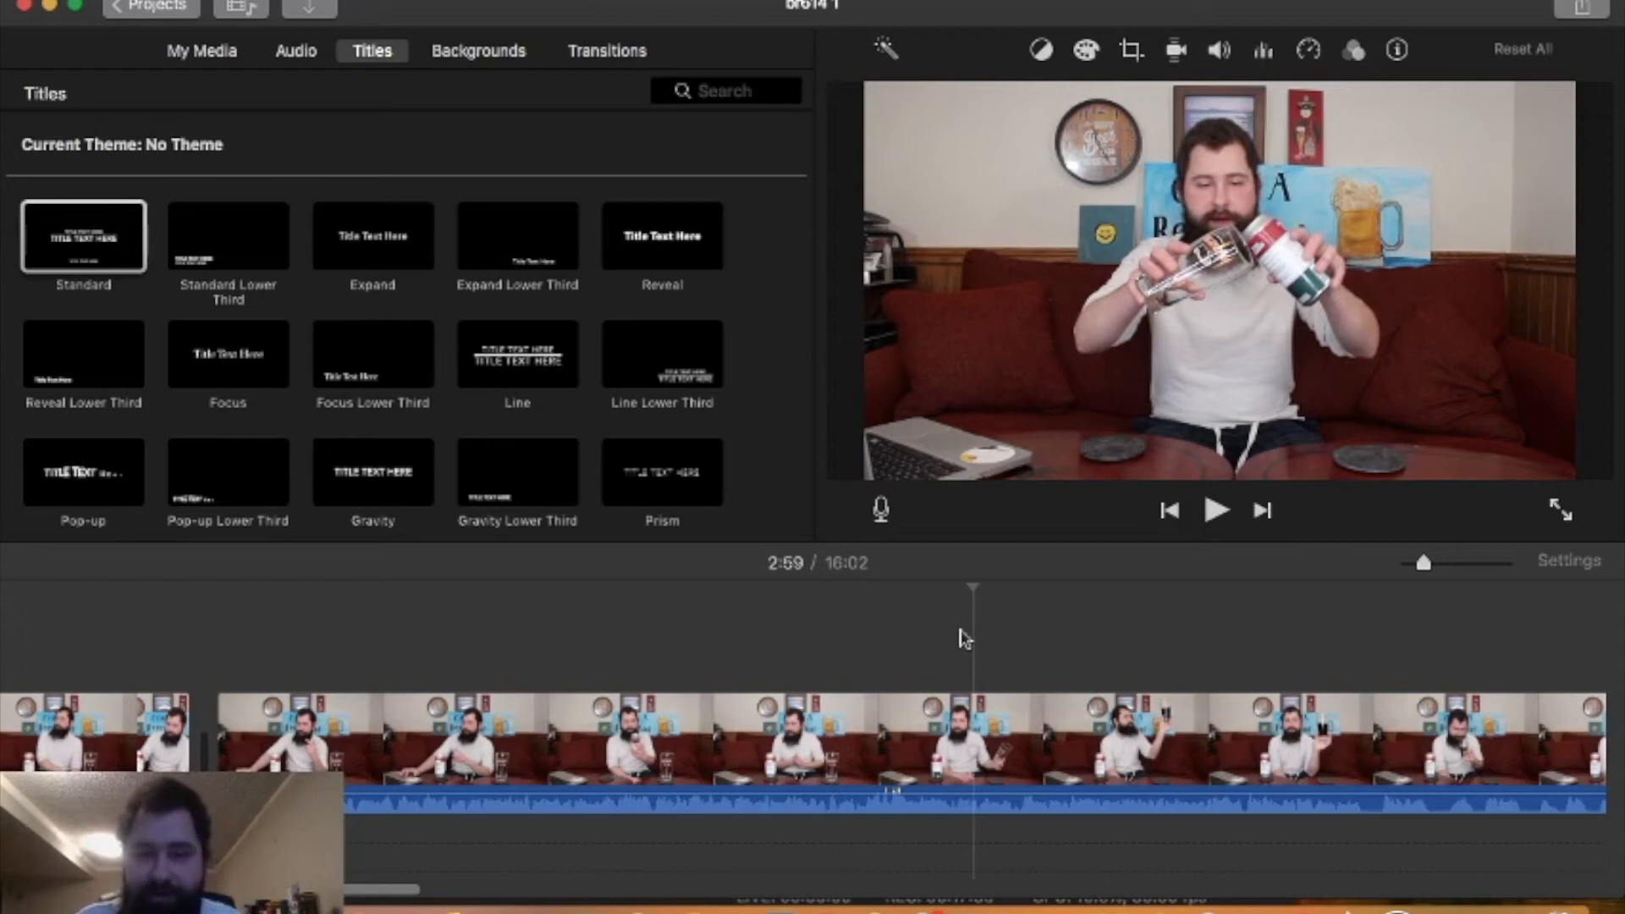
key("Right")
key("Right")
key("Right")
key("Right")
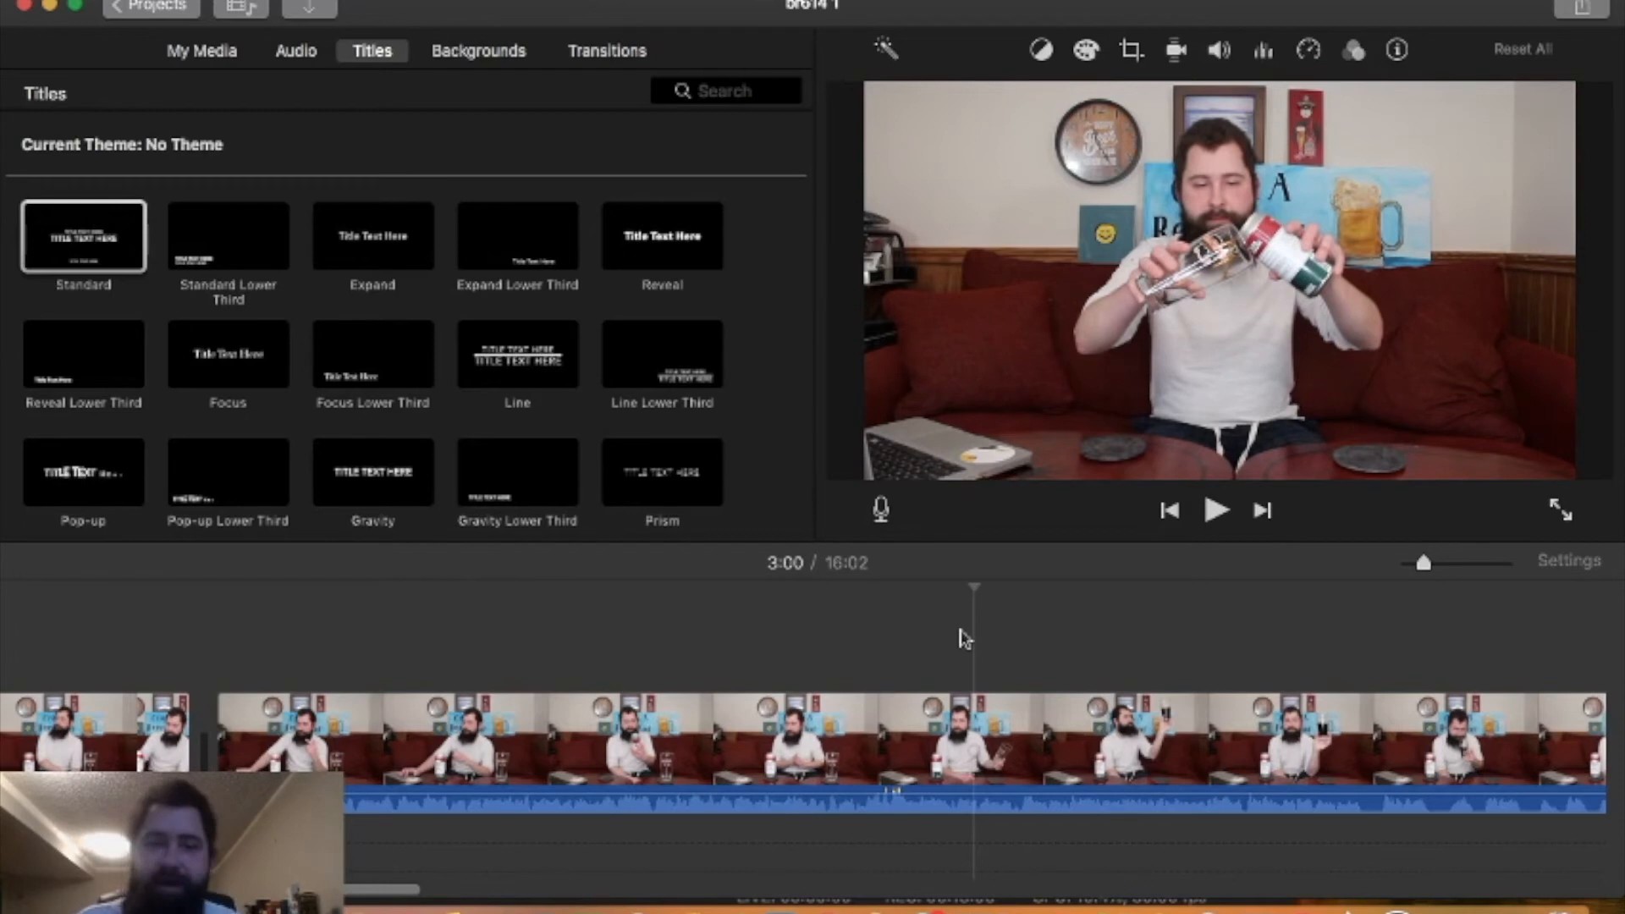
- Add a Ticker title at the pour reading "TRADITIONAL IRISH RED - BROCK STREET BREWING CO. - IRISH RED ALE - 5% abv"
scroll(481, 298, "down", 15)
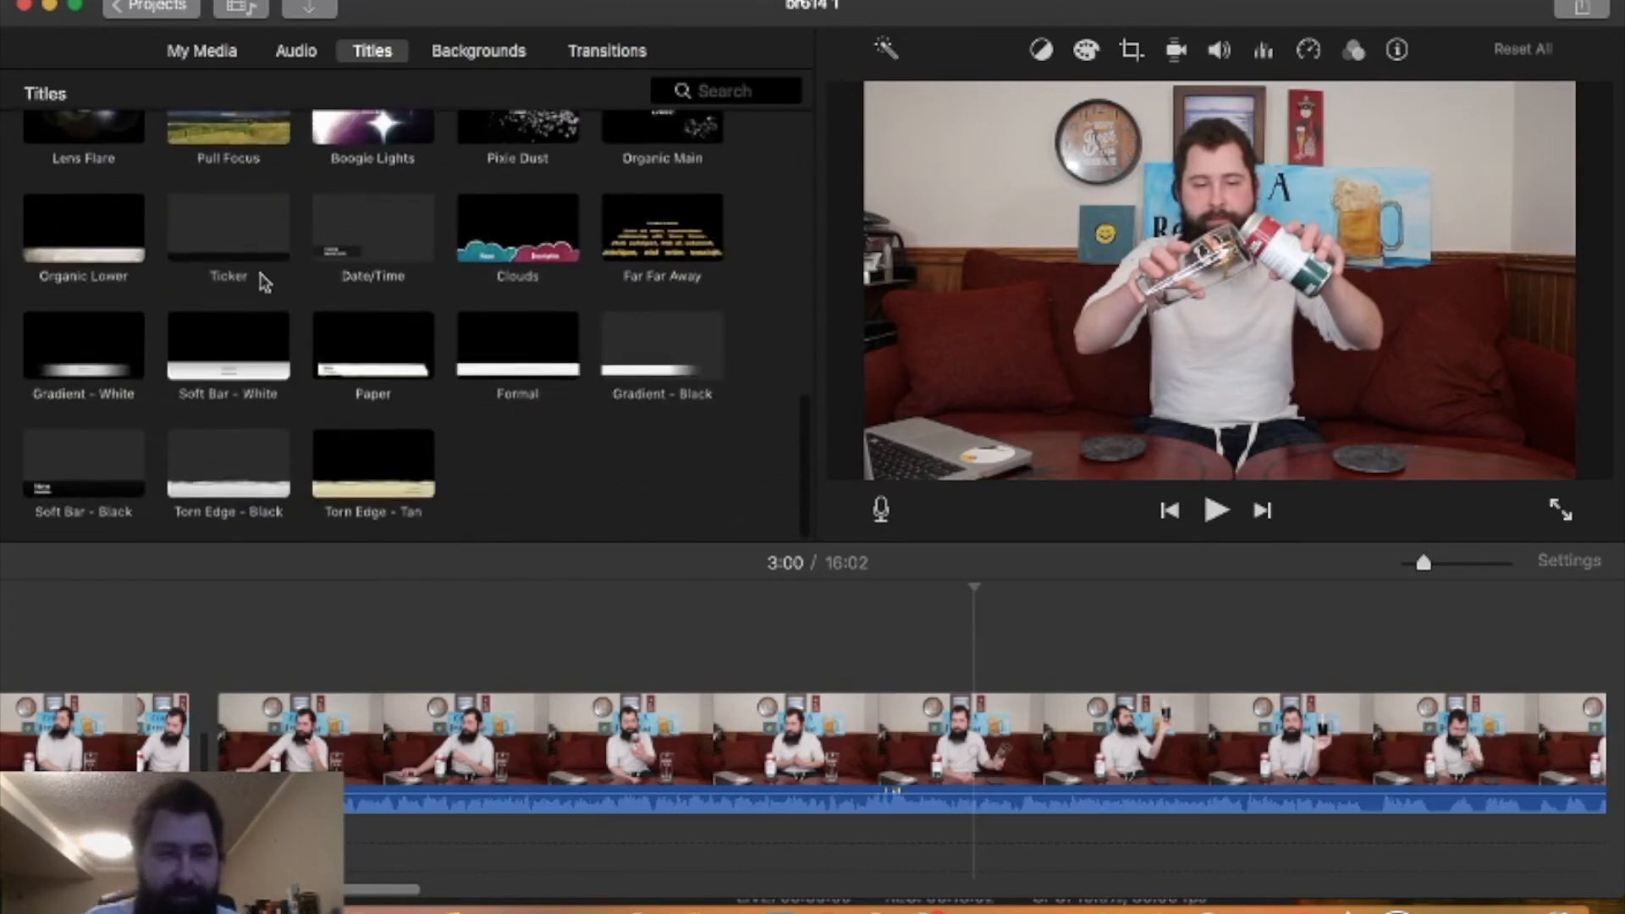
left_click(240, 247)
left_click_drag(240, 248, 984, 639)
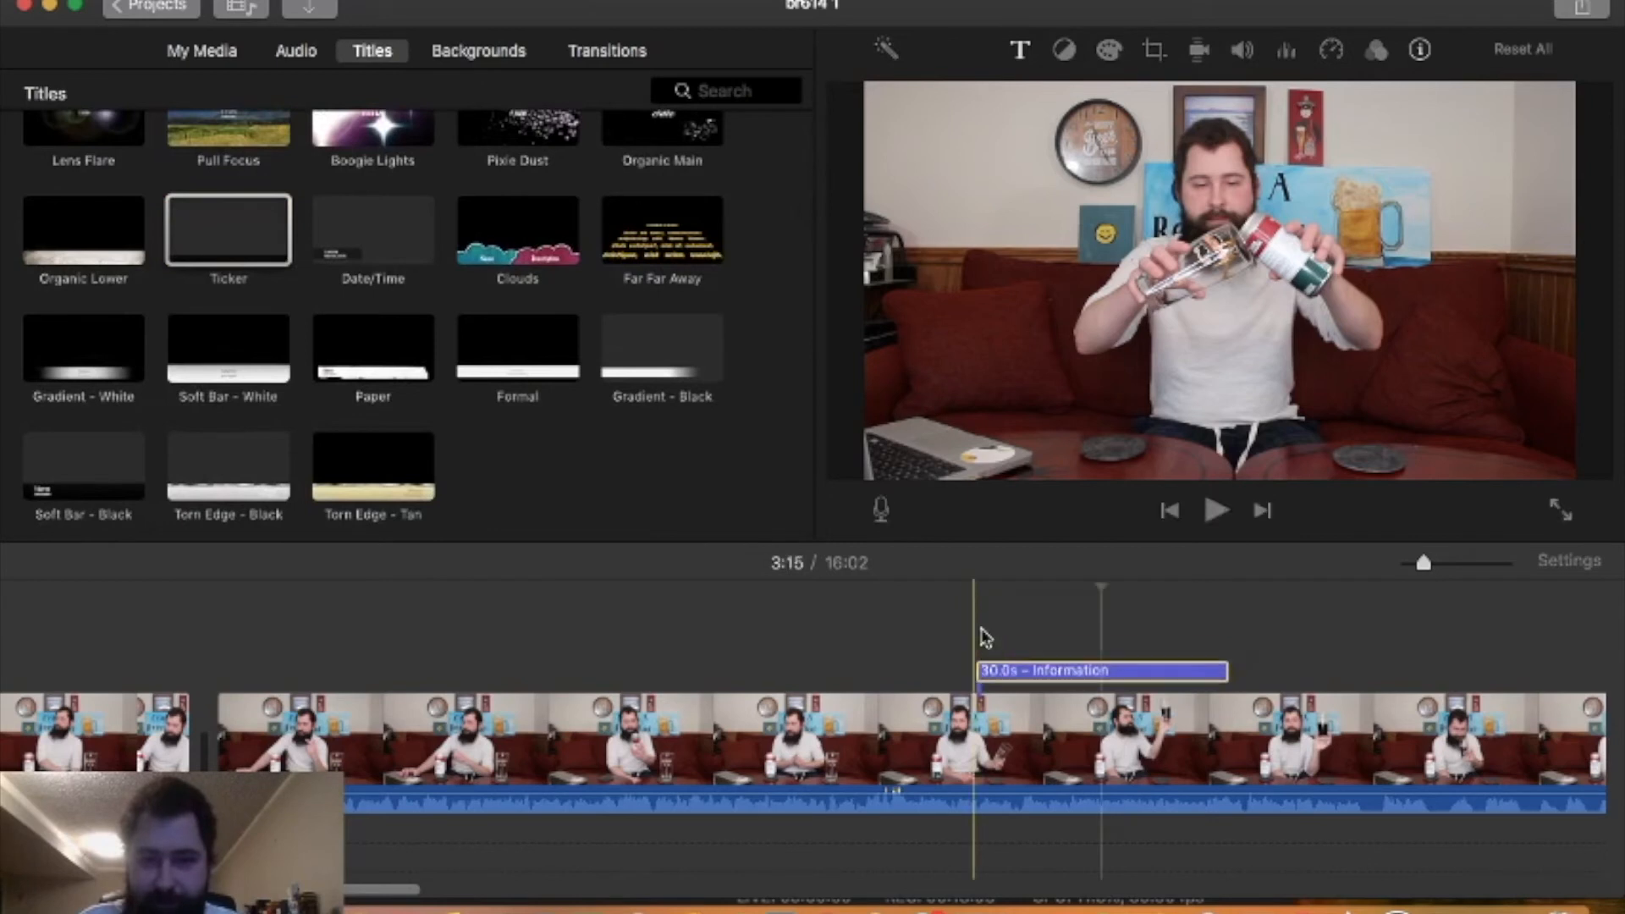
key("BackSpace")
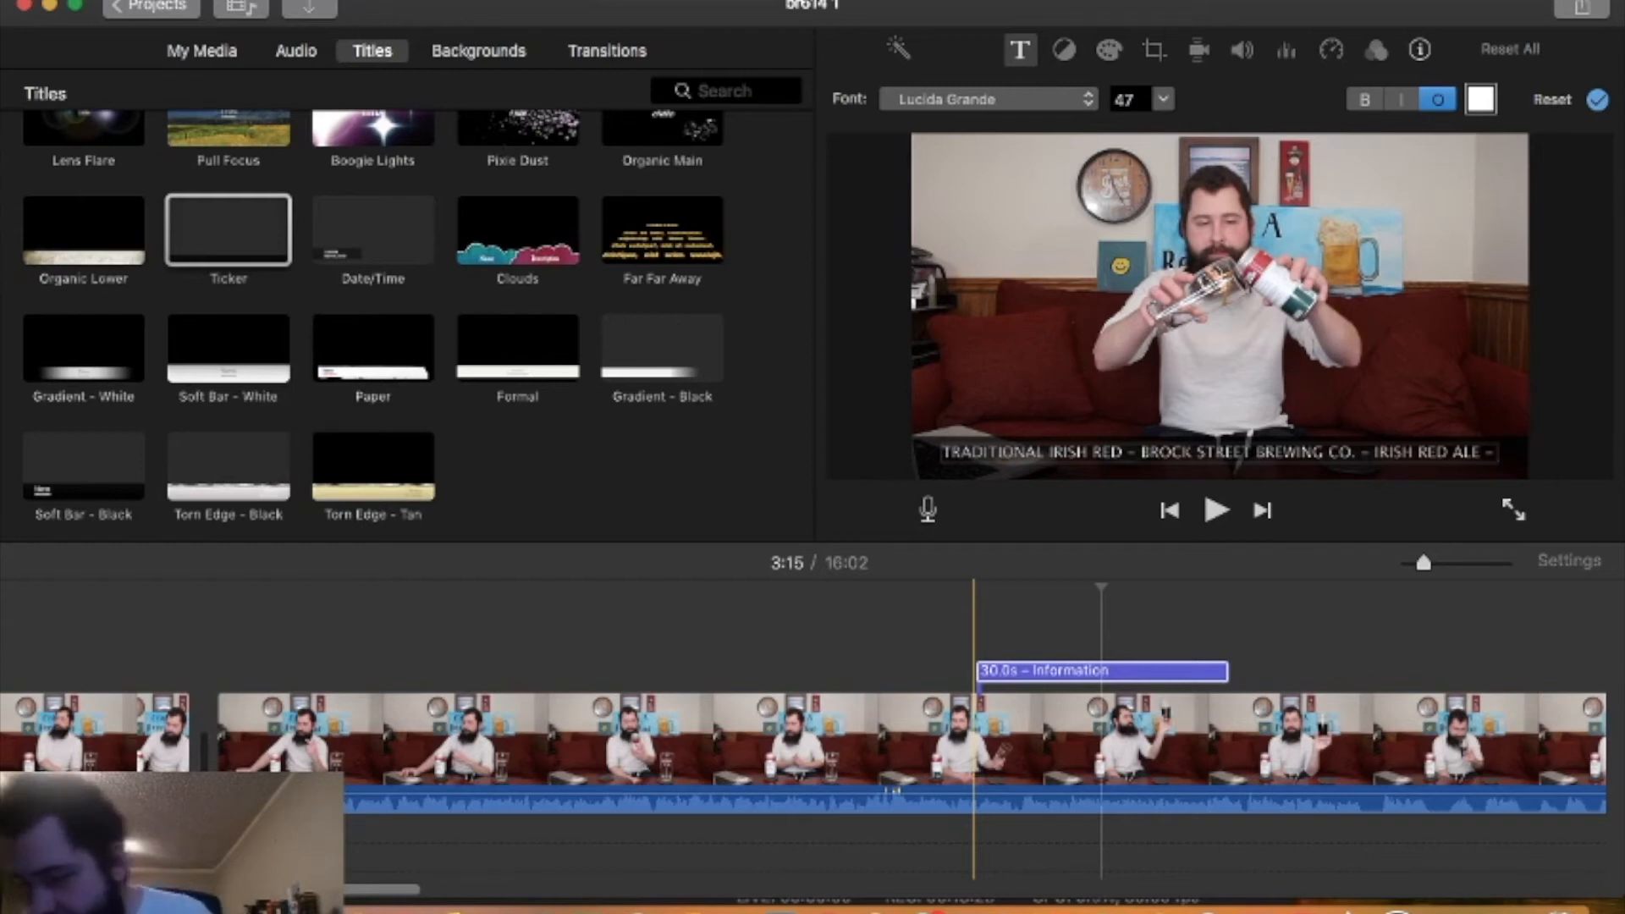
type("5")
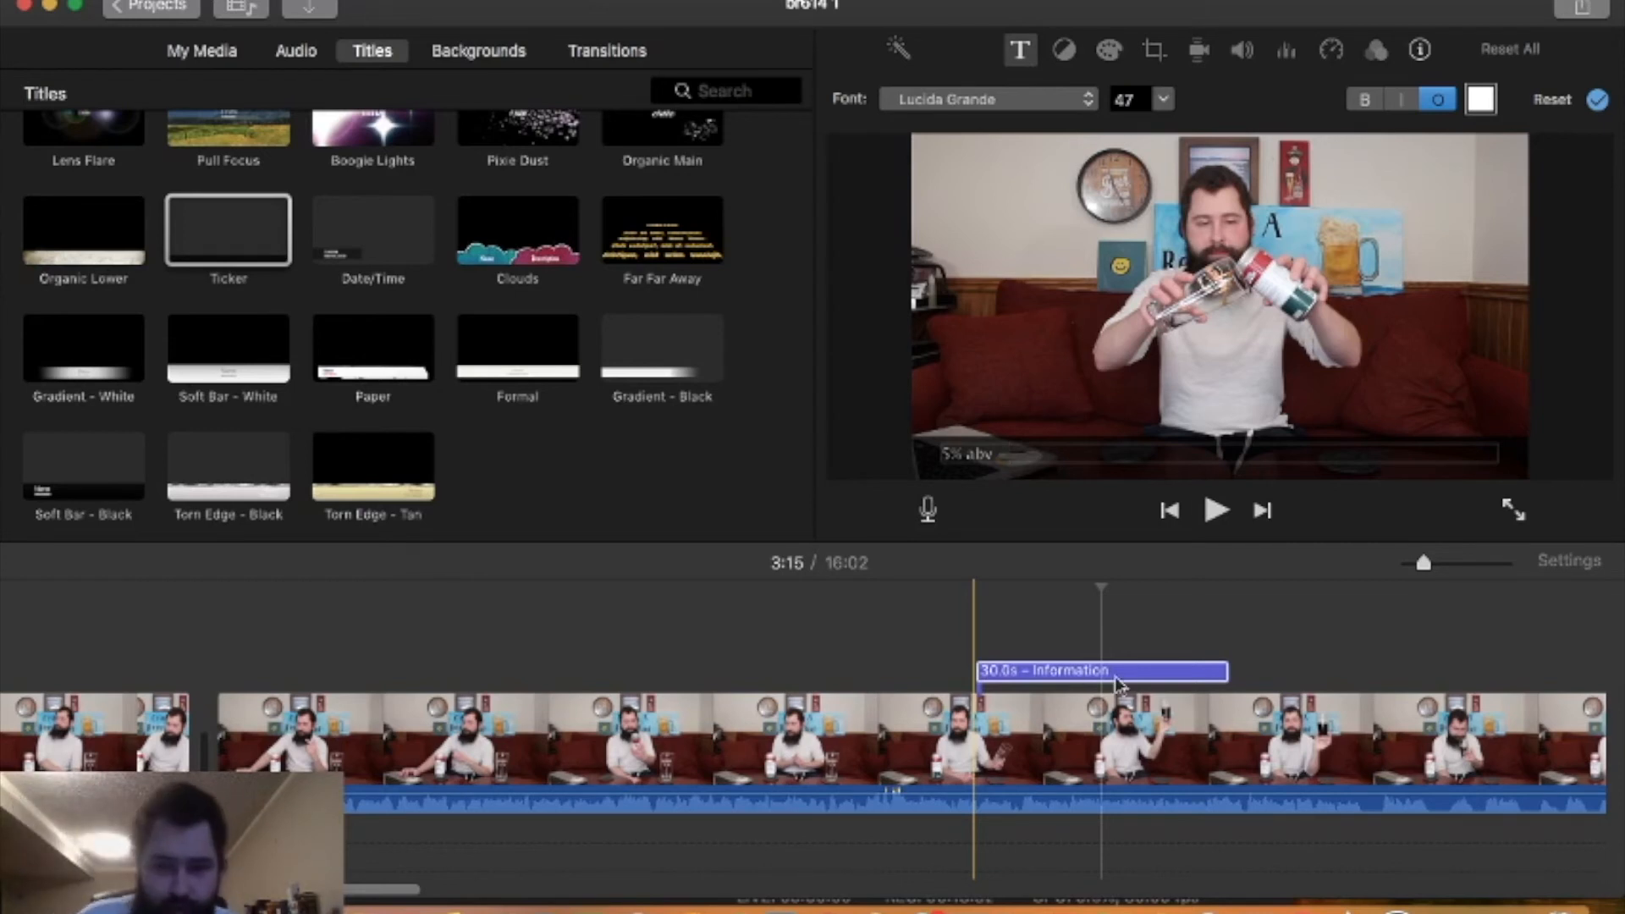
left_click(1300, 651)
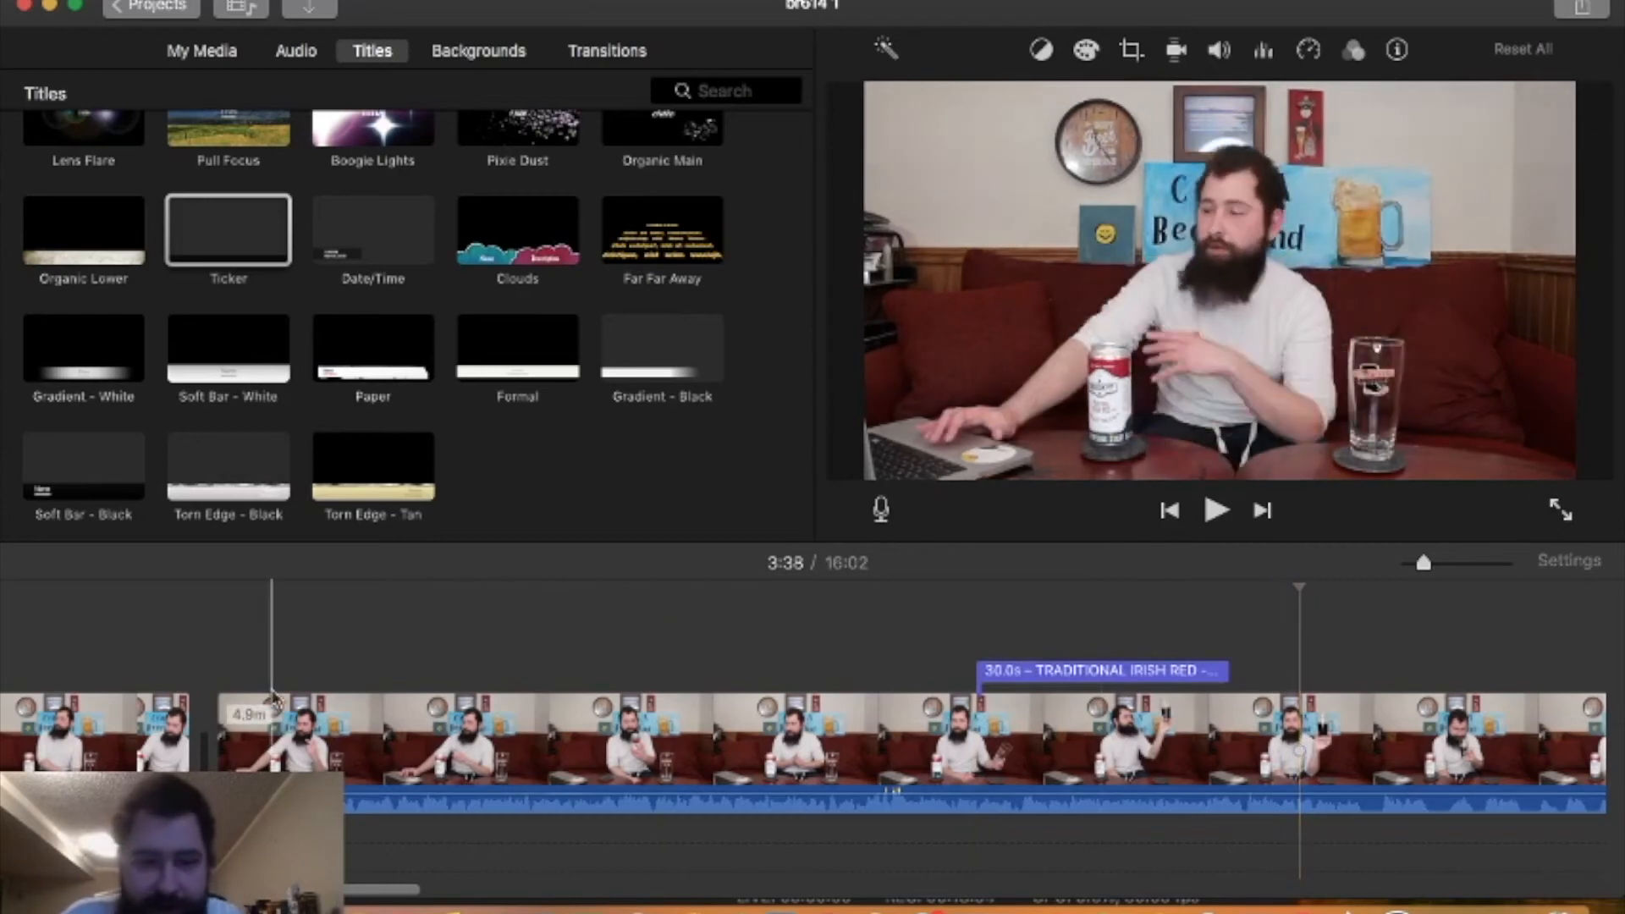
- Play back the footage between the opening title and the Ticker title to review the spoken beer details
scroll(266, 693, "left", 10)
scroll(266, 692, "left", 5)
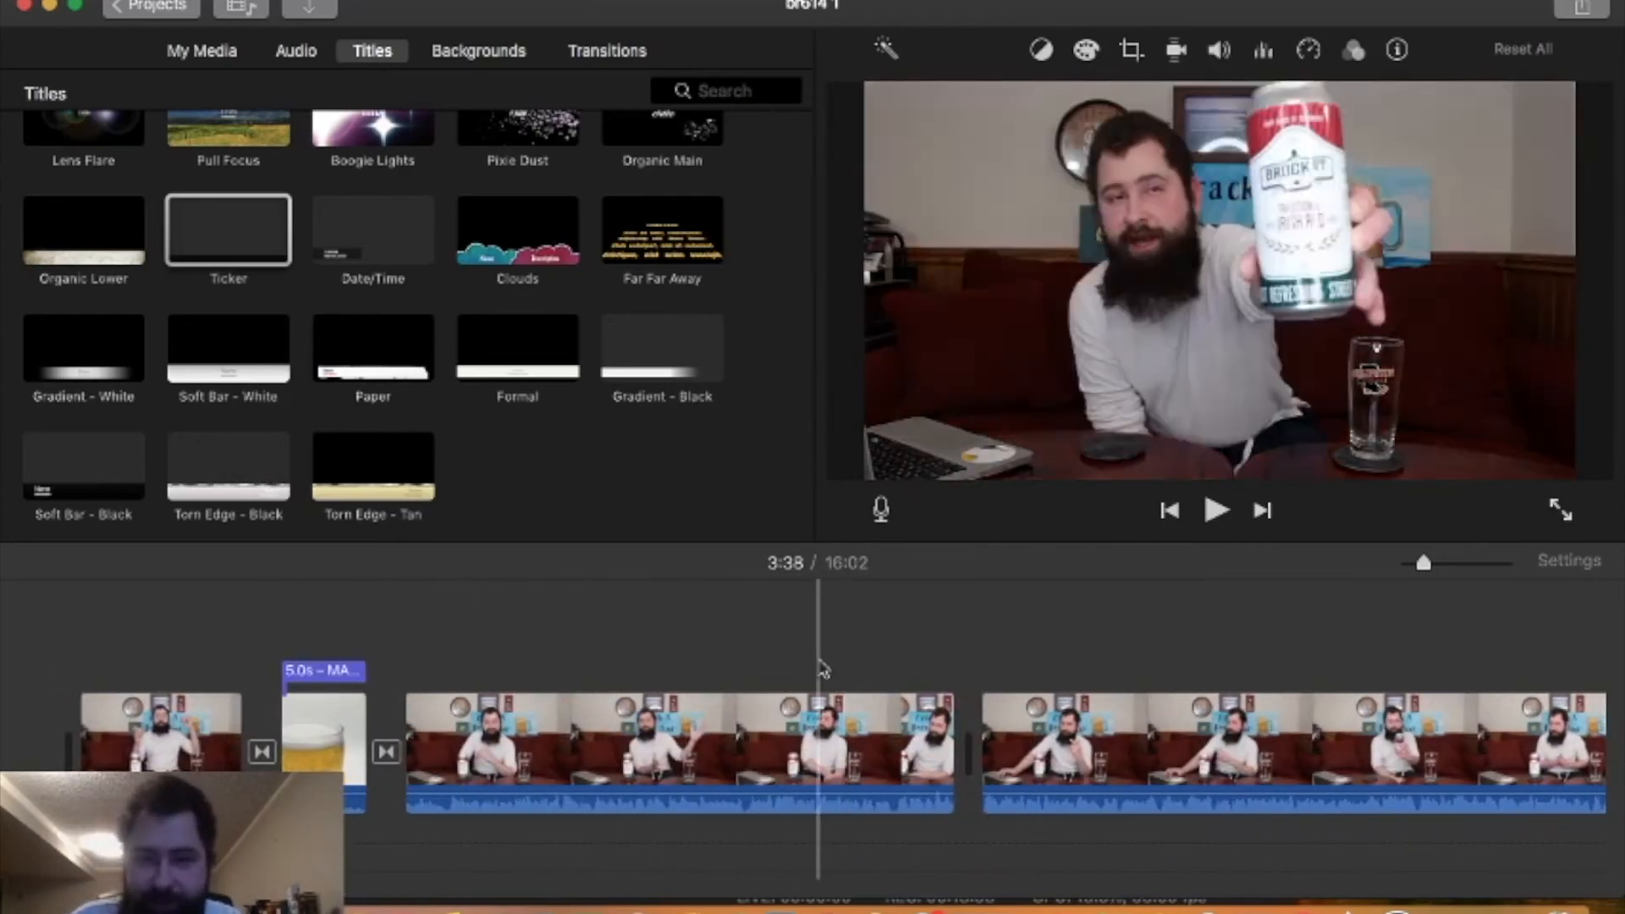
key("space")
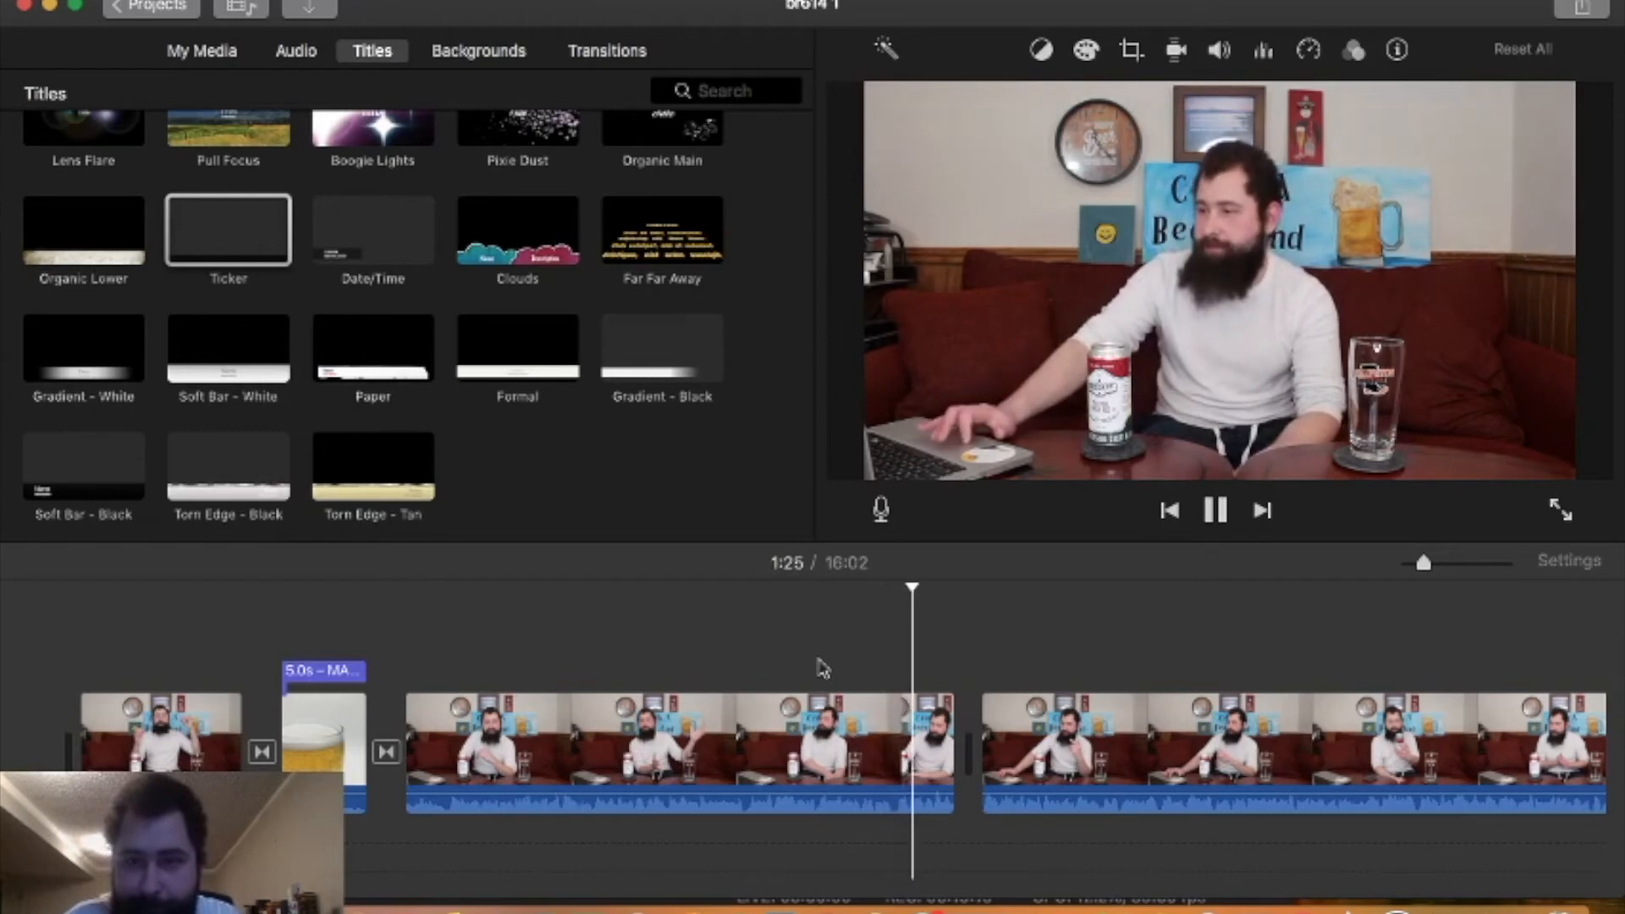
key("space")
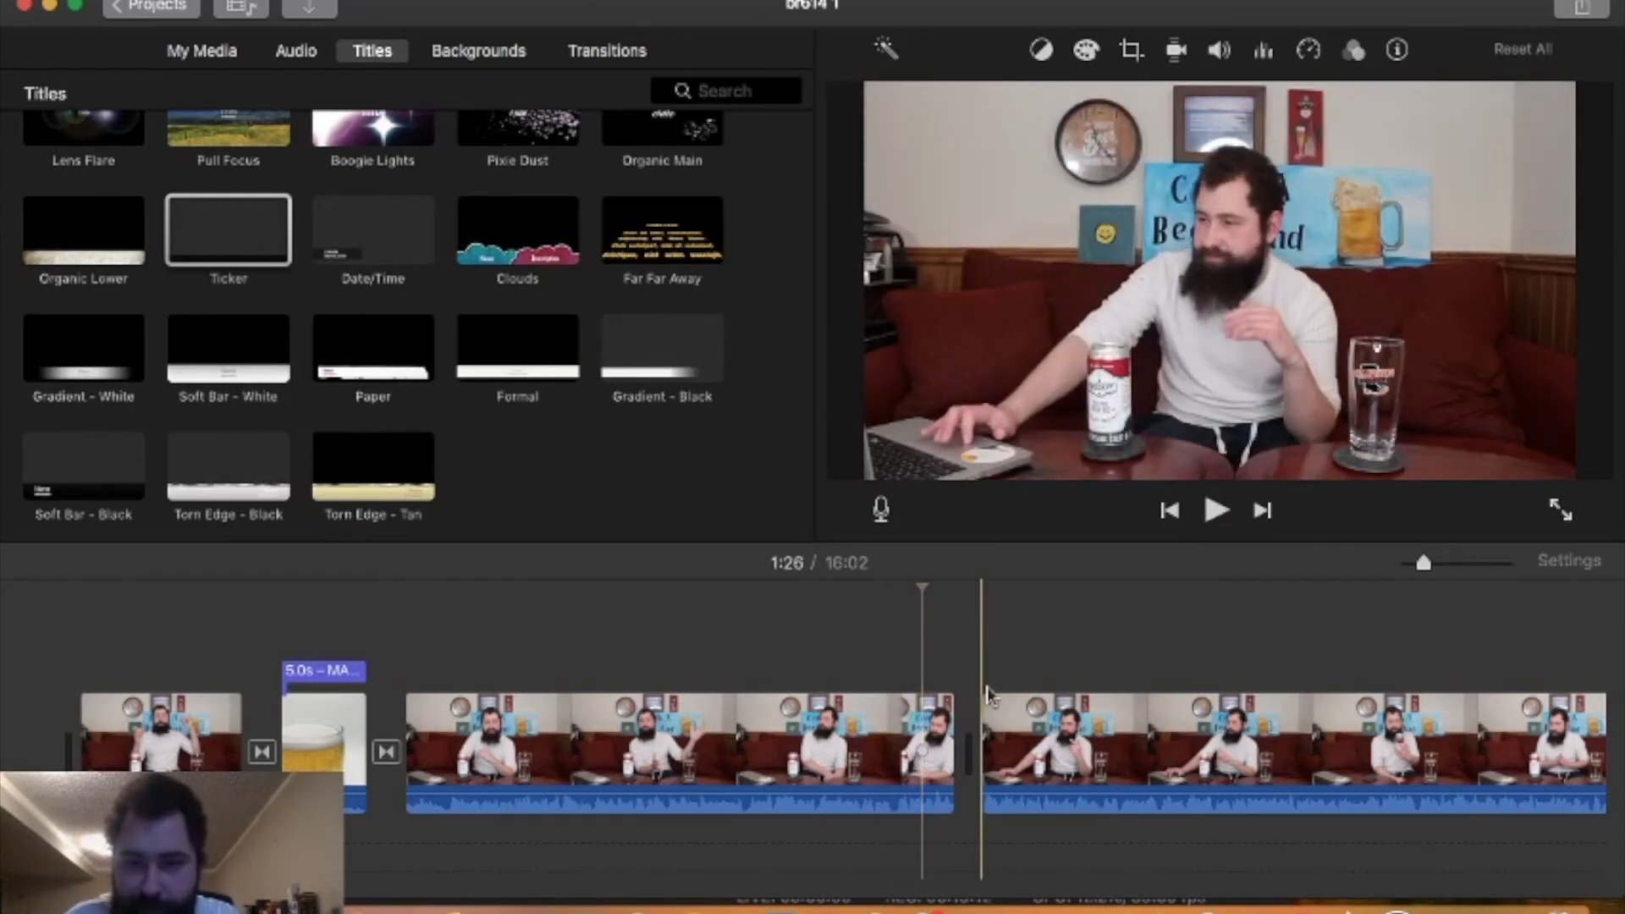
key("space")
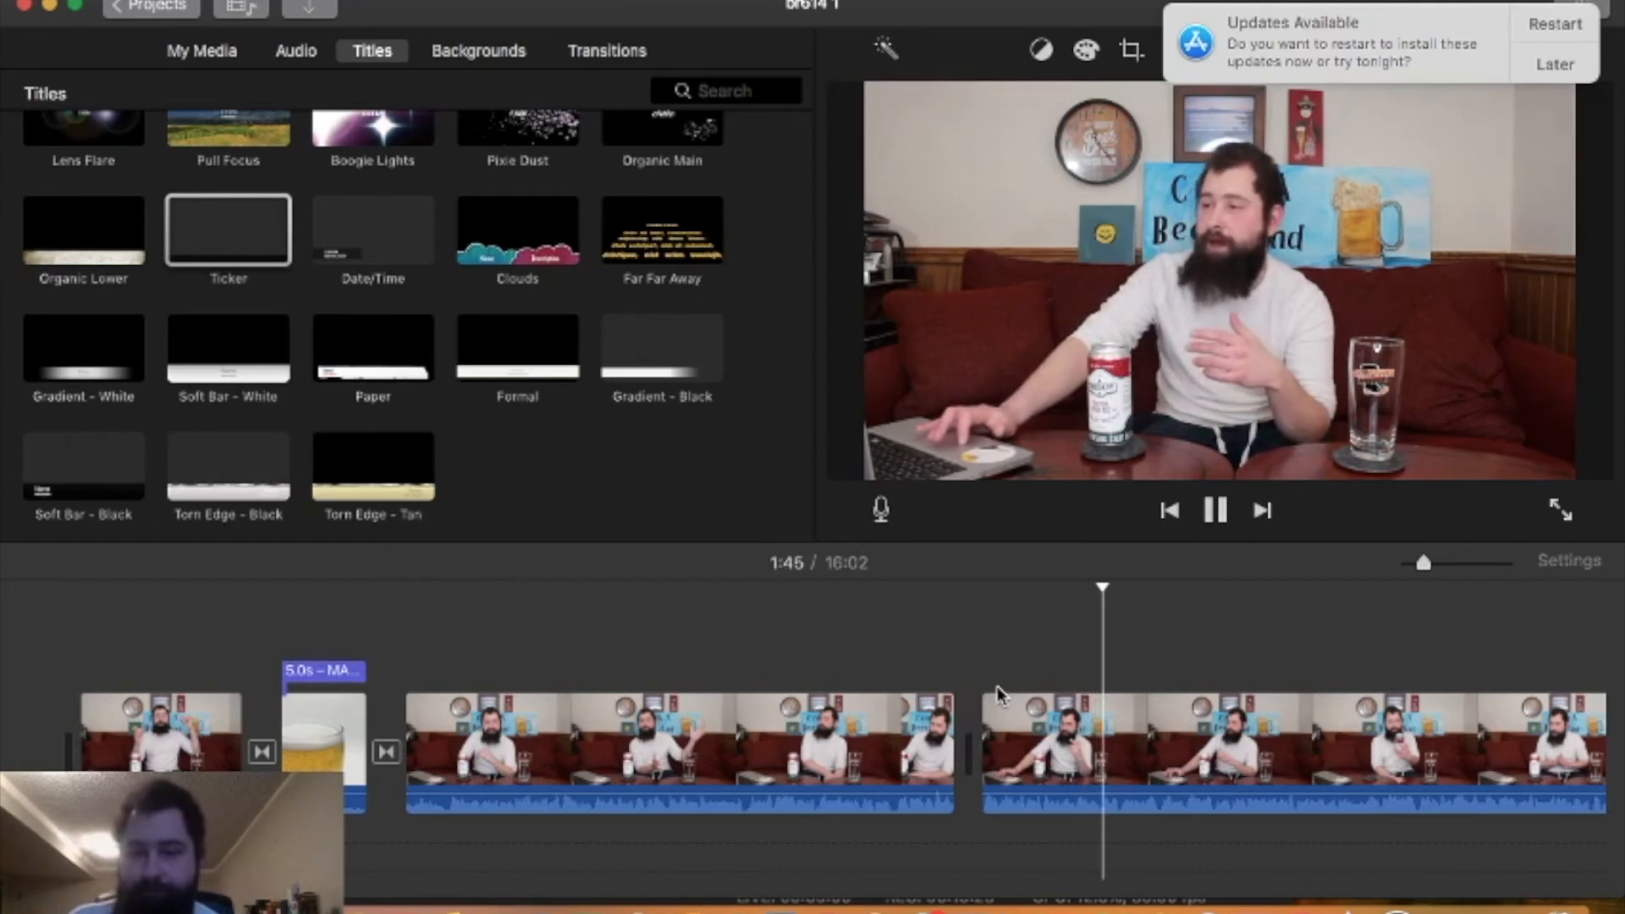
key("space")
key("space")
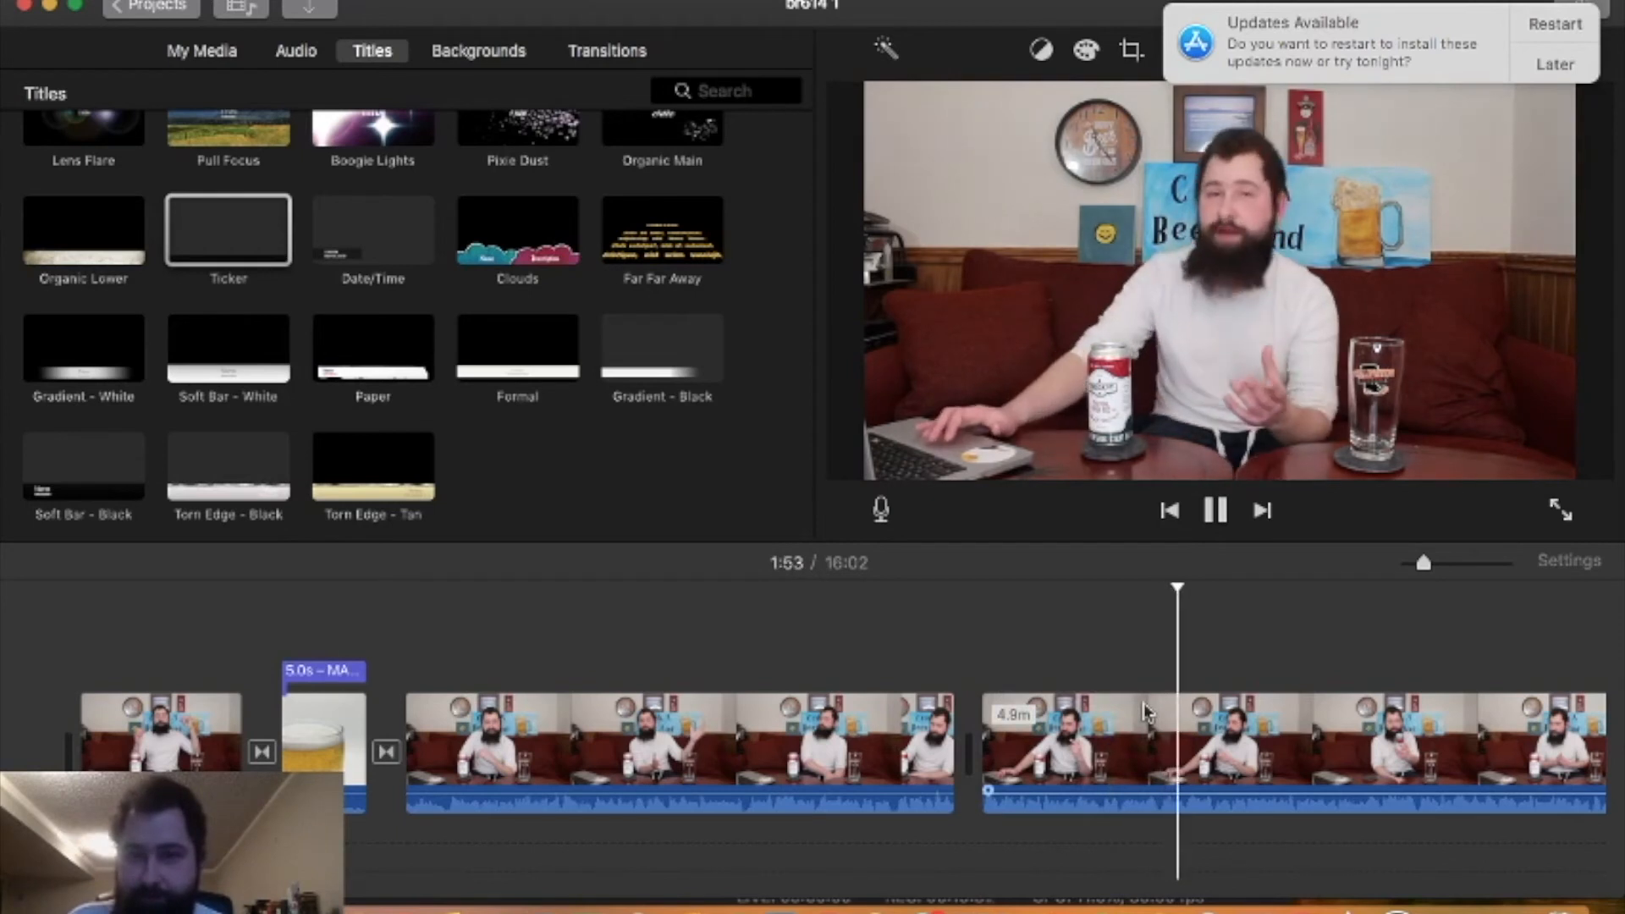
key("space")
key("space")
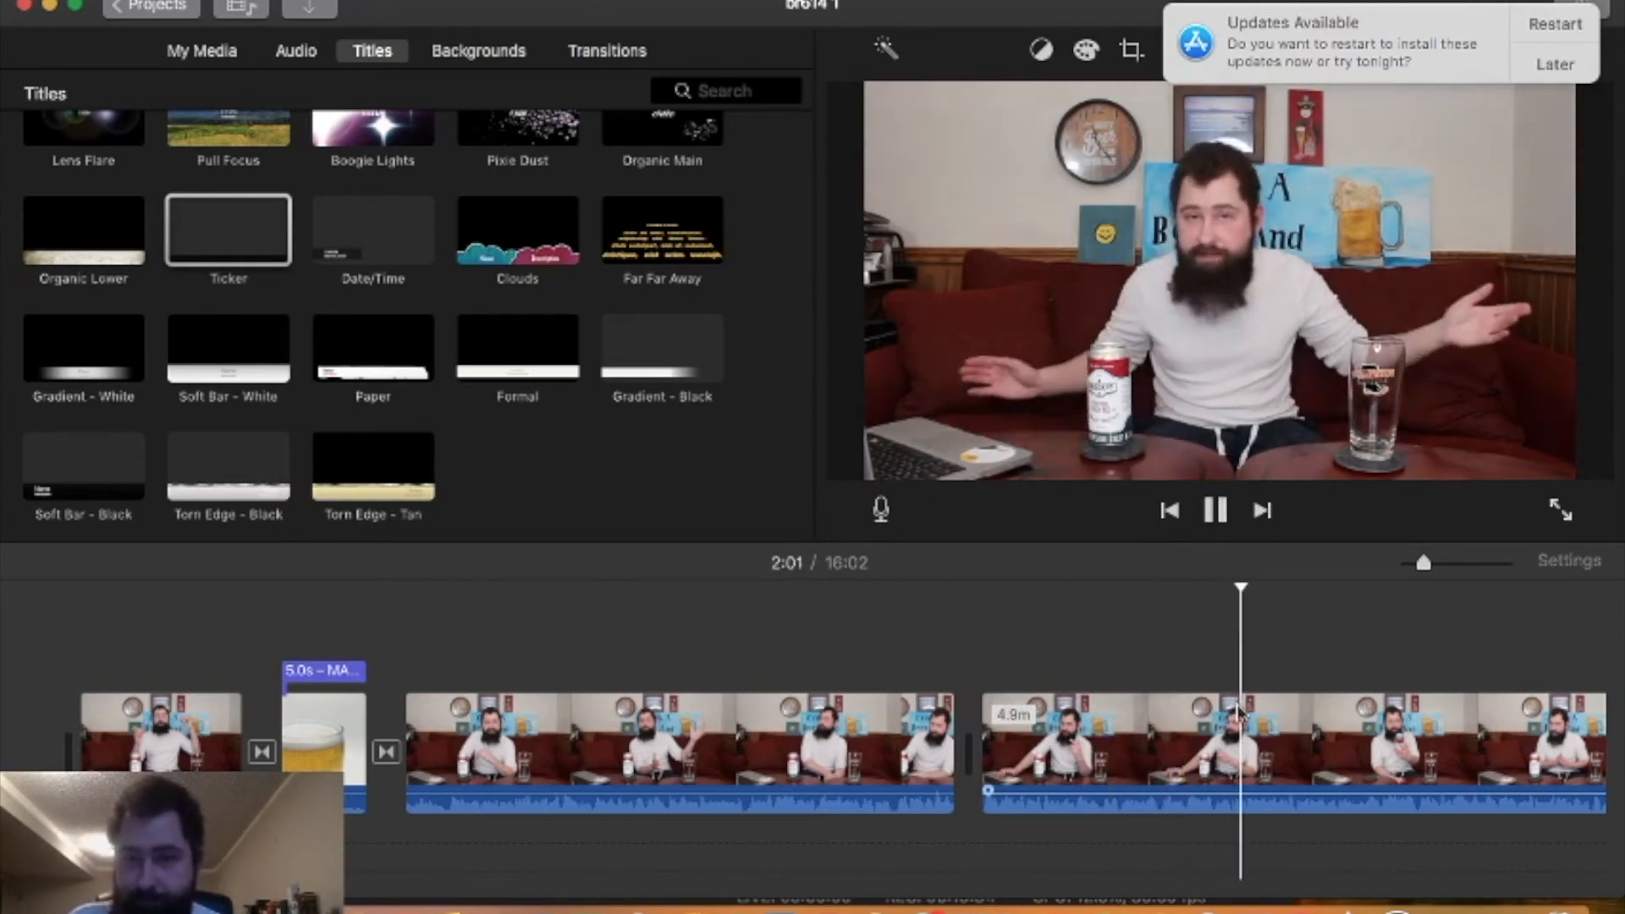
key("space")
key("space")
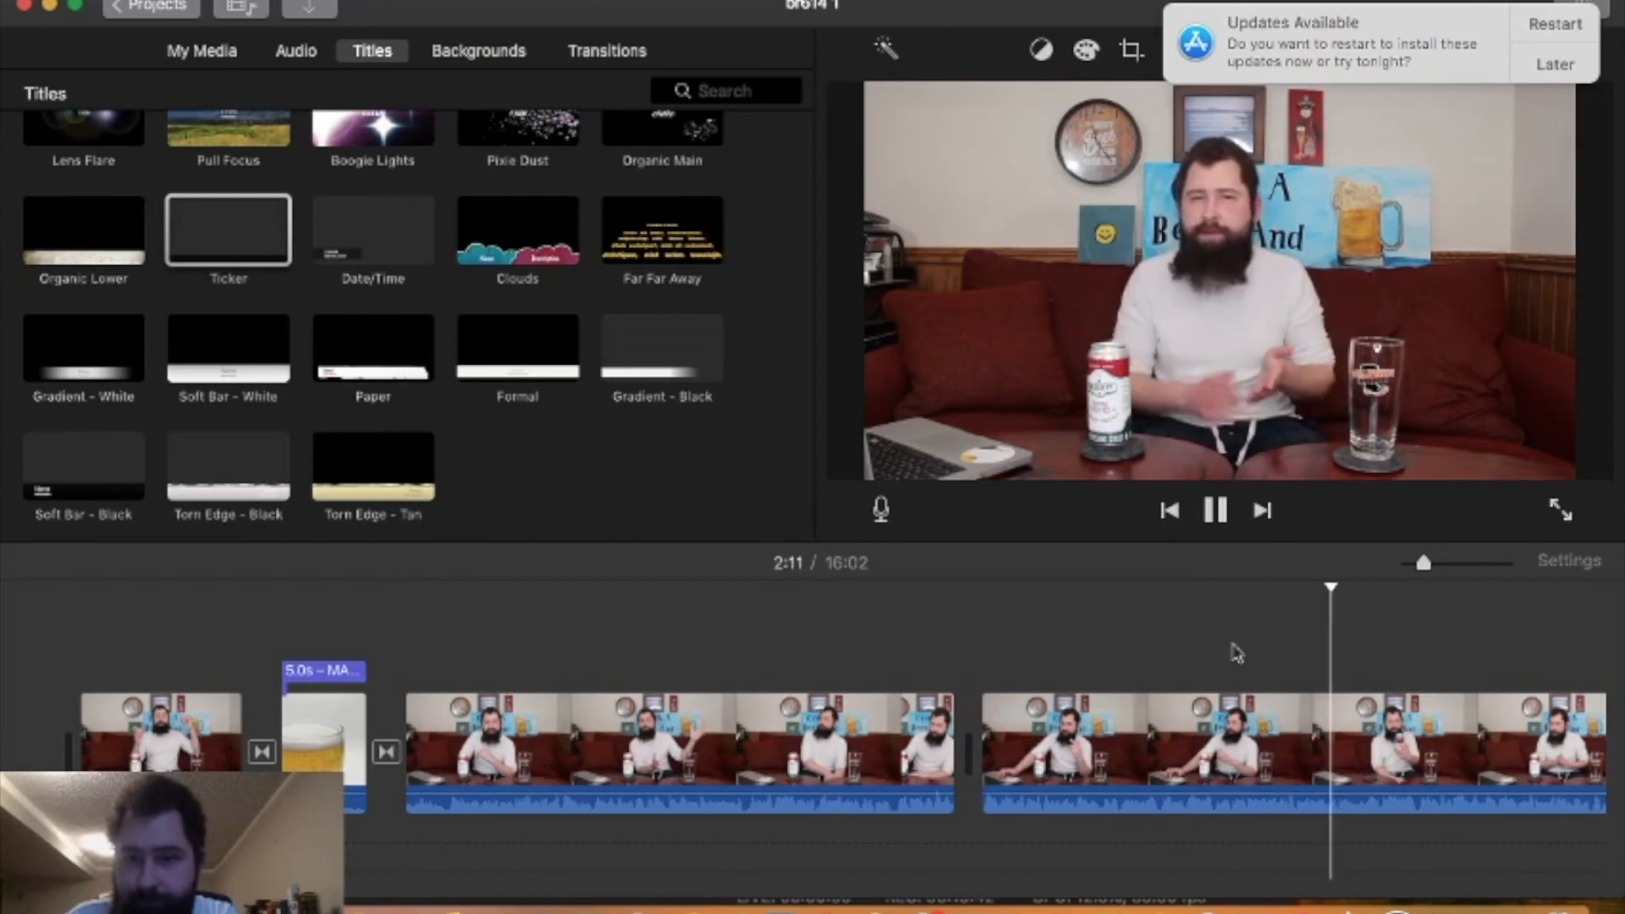
scroll(1239, 653, "right", 3)
scroll(1235, 653, "right", 4)
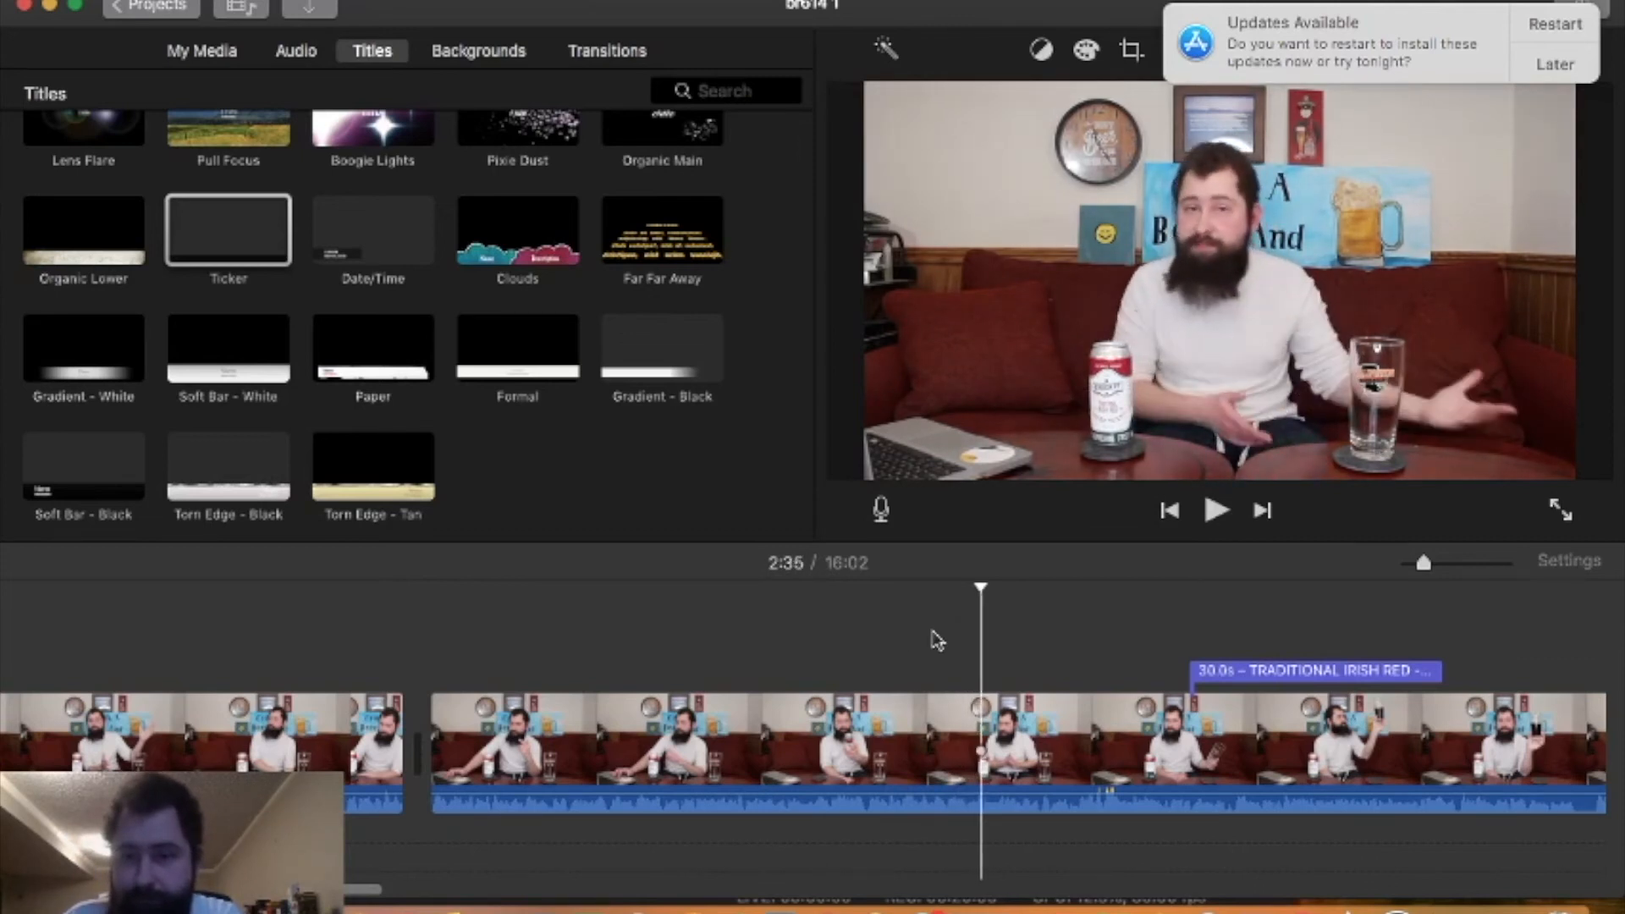
- Extend the Ticker text after "5% abv" with "- 20-23 IBU - $3.40 per 473ml can @ Brewery Online Store" and select the text
left_click(1347, 673)
double_click(1347, 673)
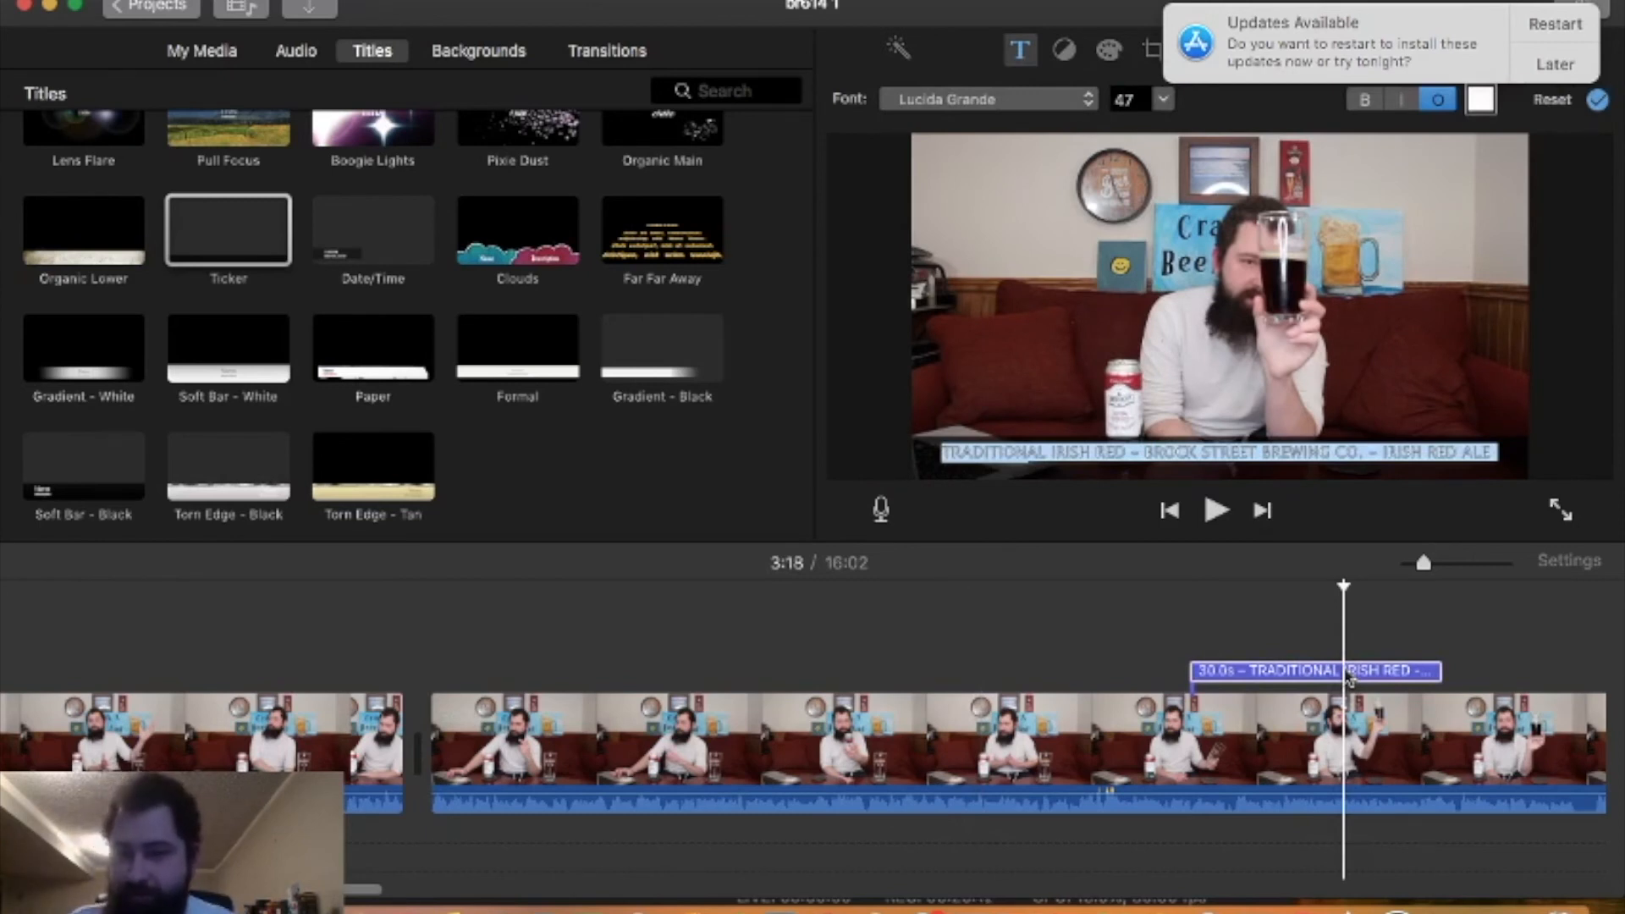
key("Right")
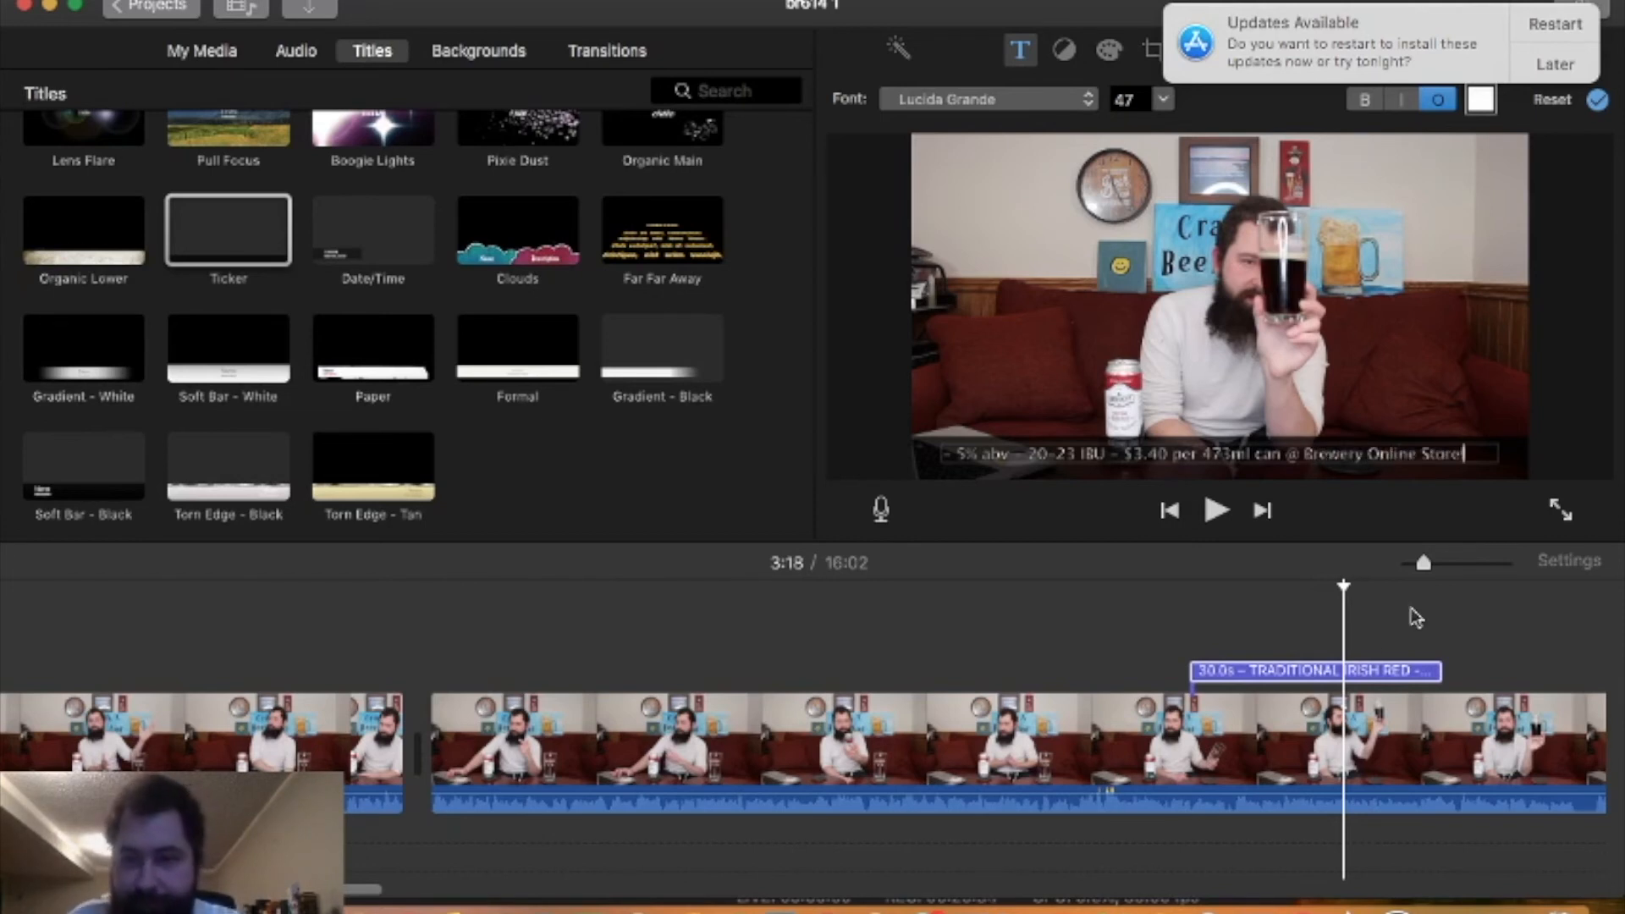
triple_click(1390, 454)
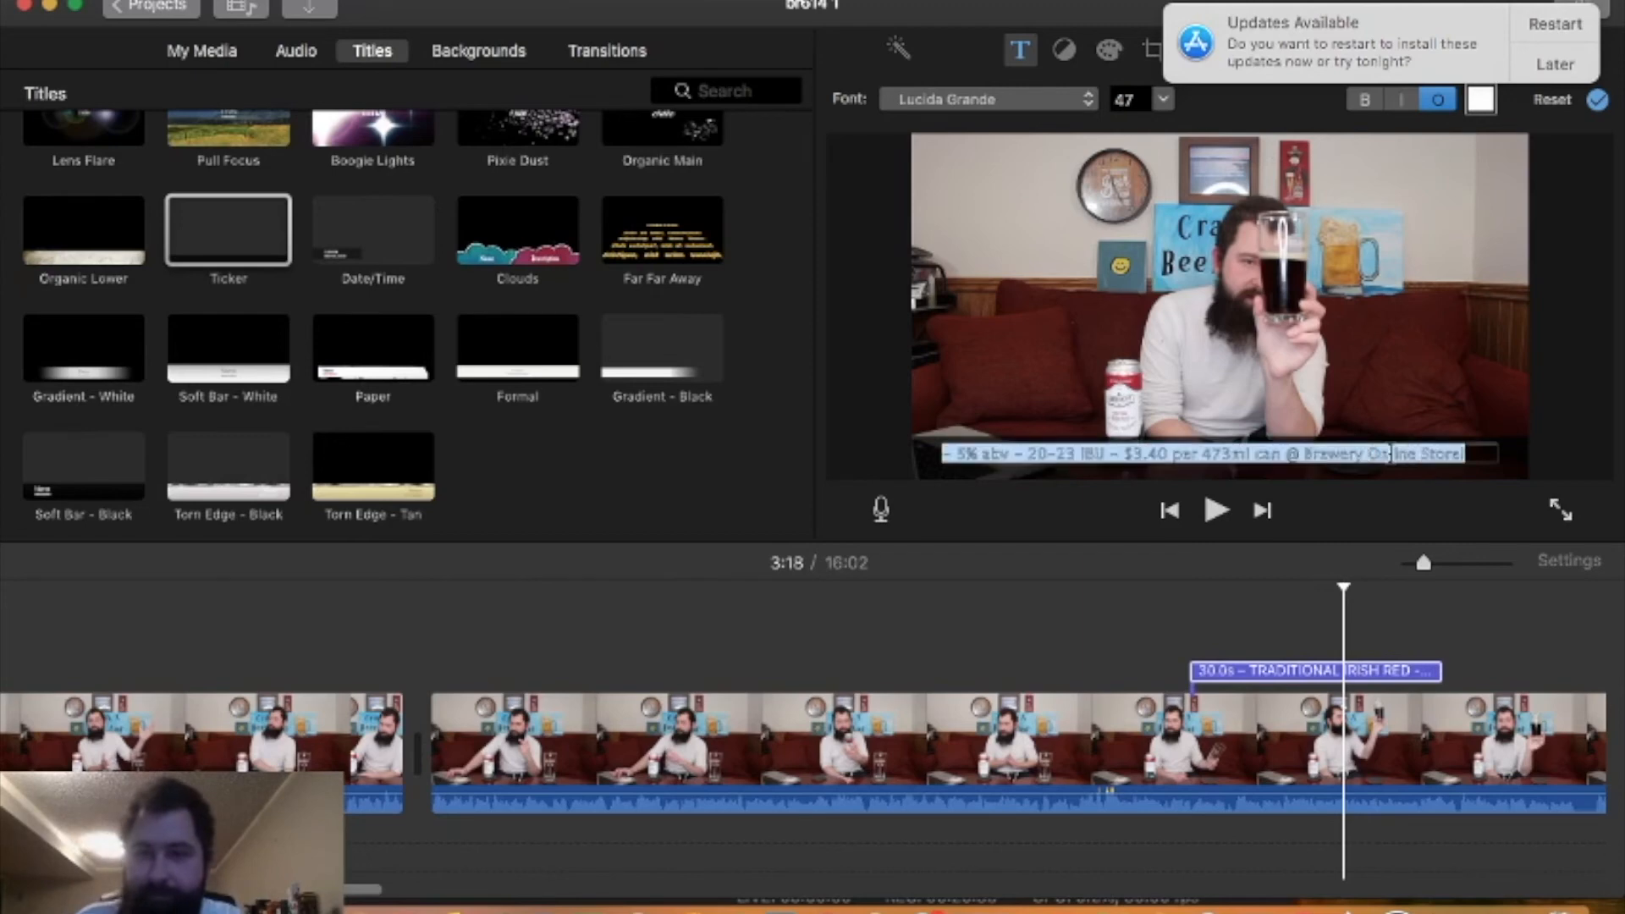
- Set the Ticker text's font to American Typewriter Bold and postpone the software update reminder until tomorrow
left_click(1083, 100)
left_click(1058, 181)
left_click(1554, 63)
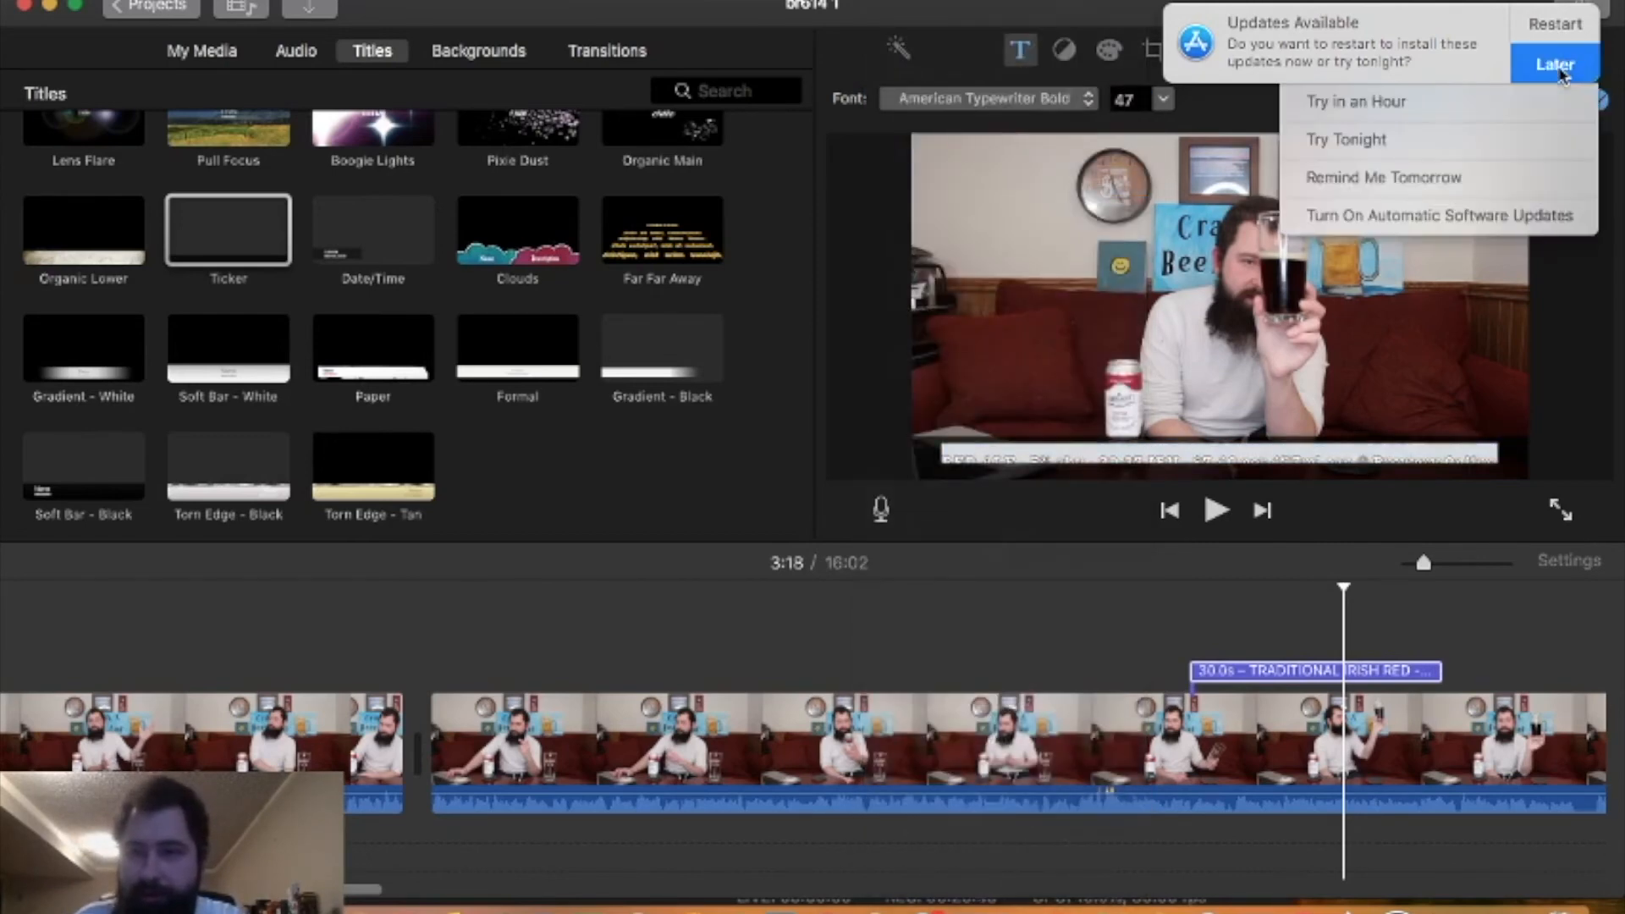
left_click(1440, 178)
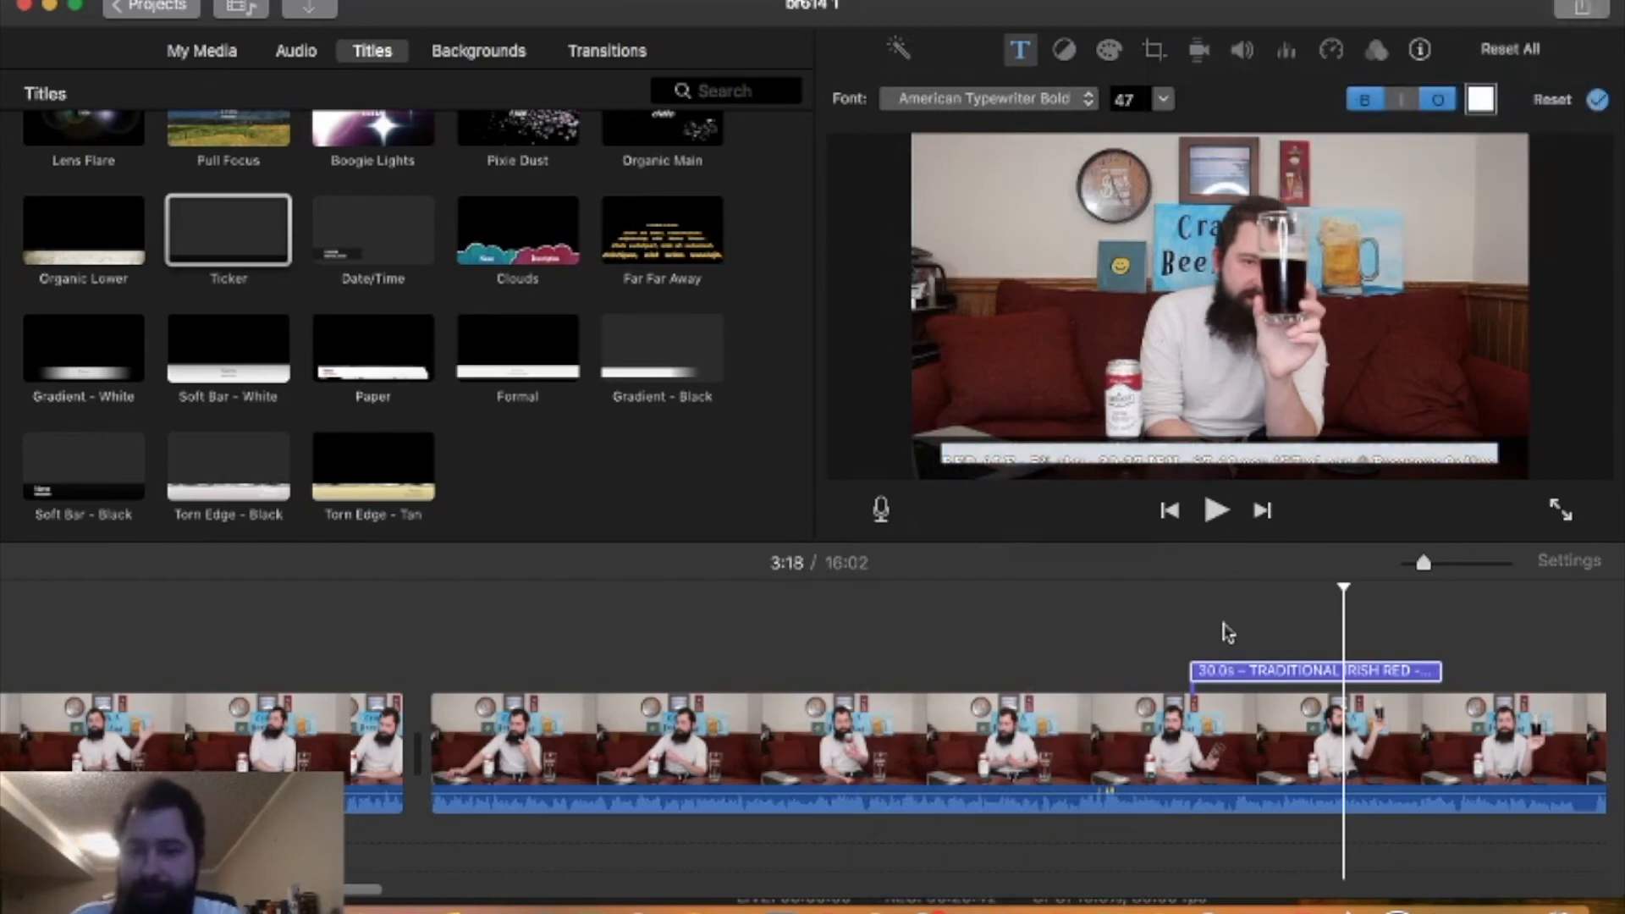
- Find the sip of beer after the Ticker title and add a Soft Bar - Black title there, at about 5:36
left_click(1227, 633)
scroll(1197, 635, "right", 10)
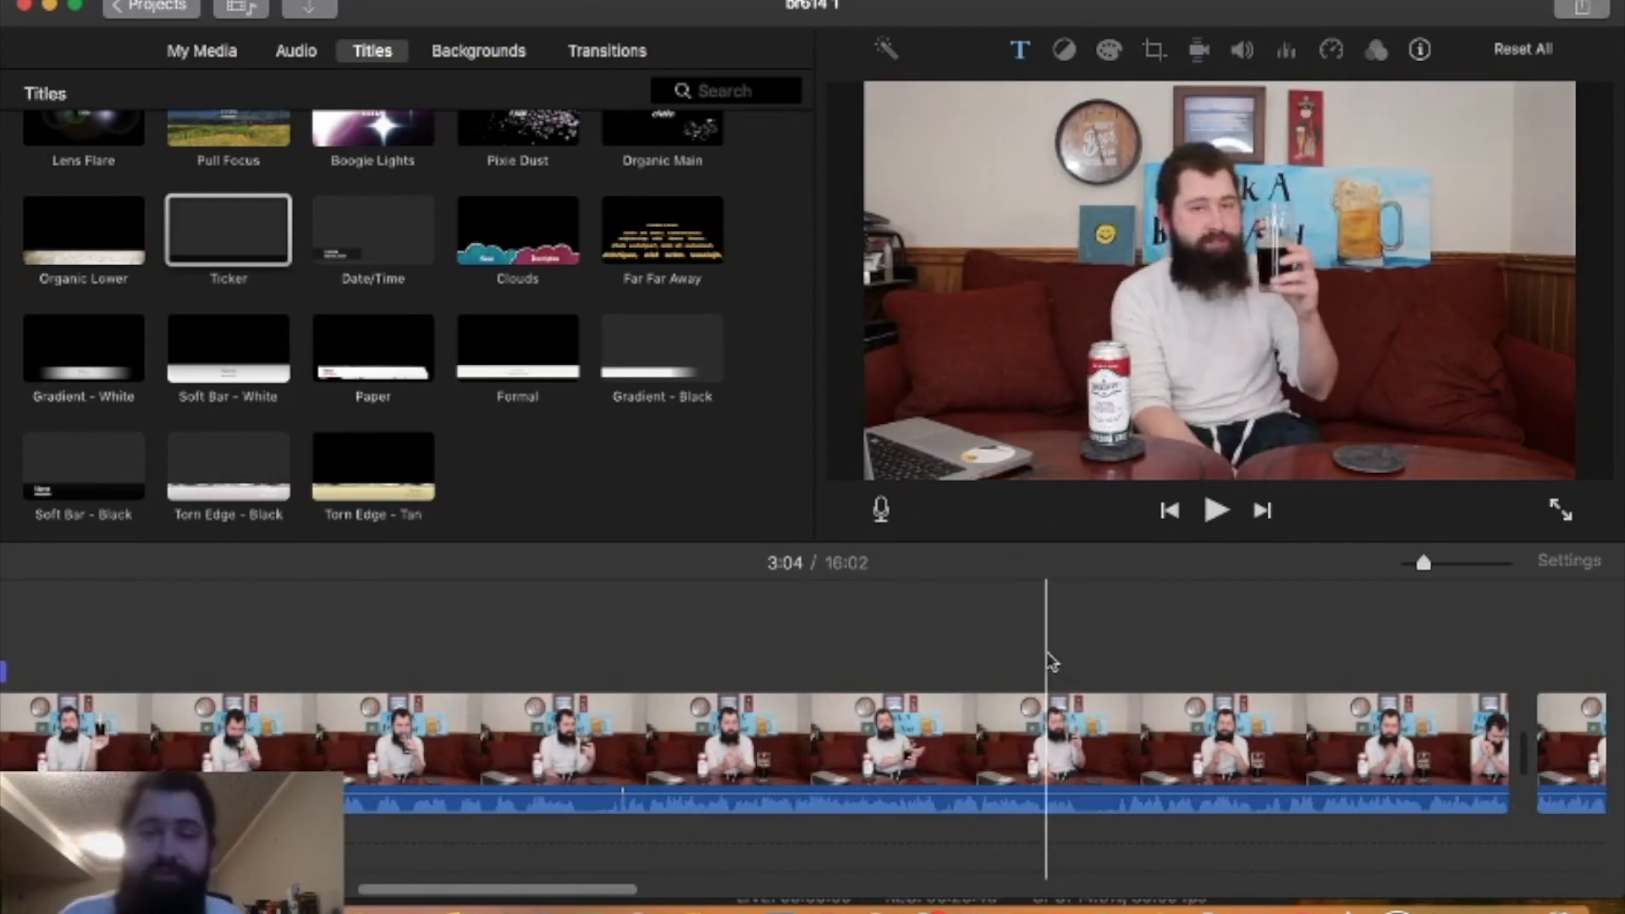
key("space")
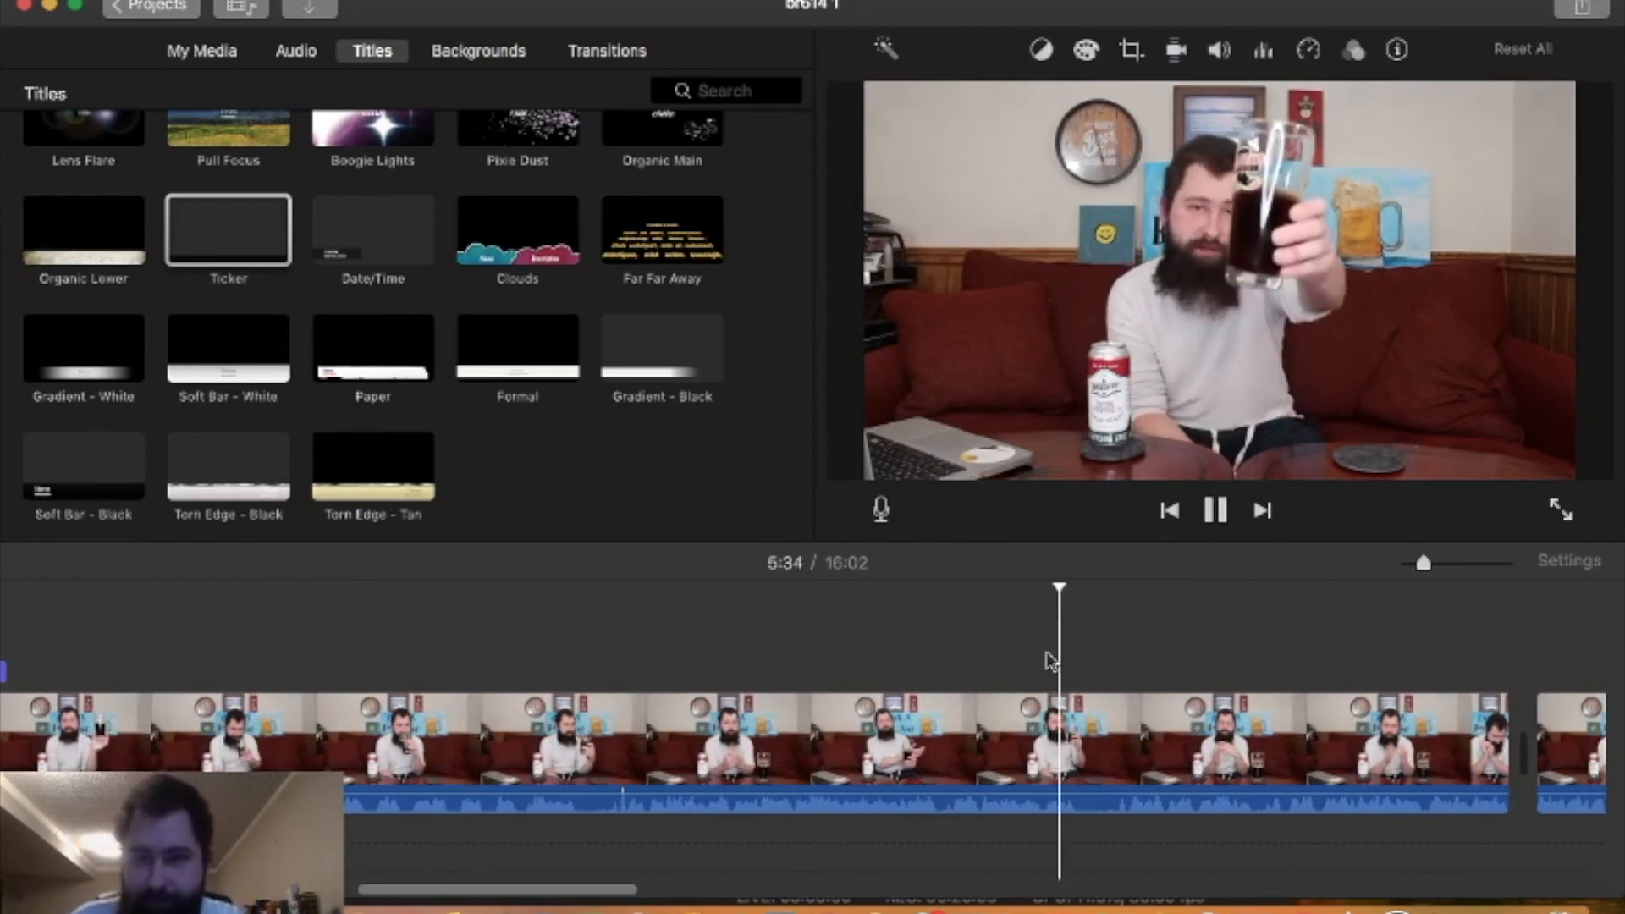
key("space")
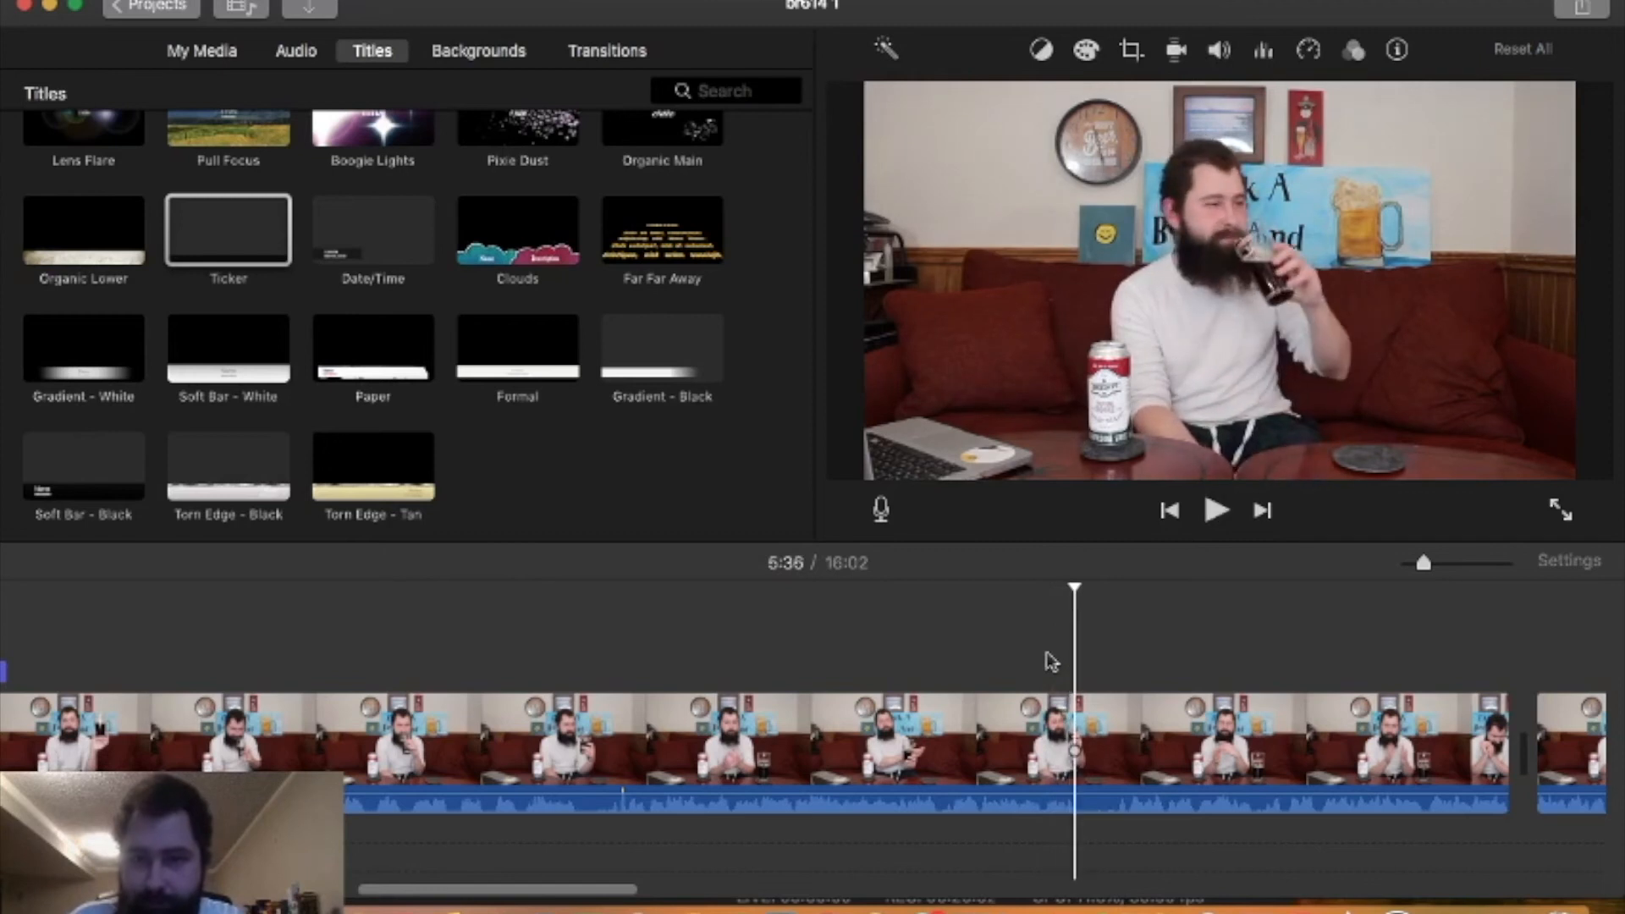
left_click(116, 449)
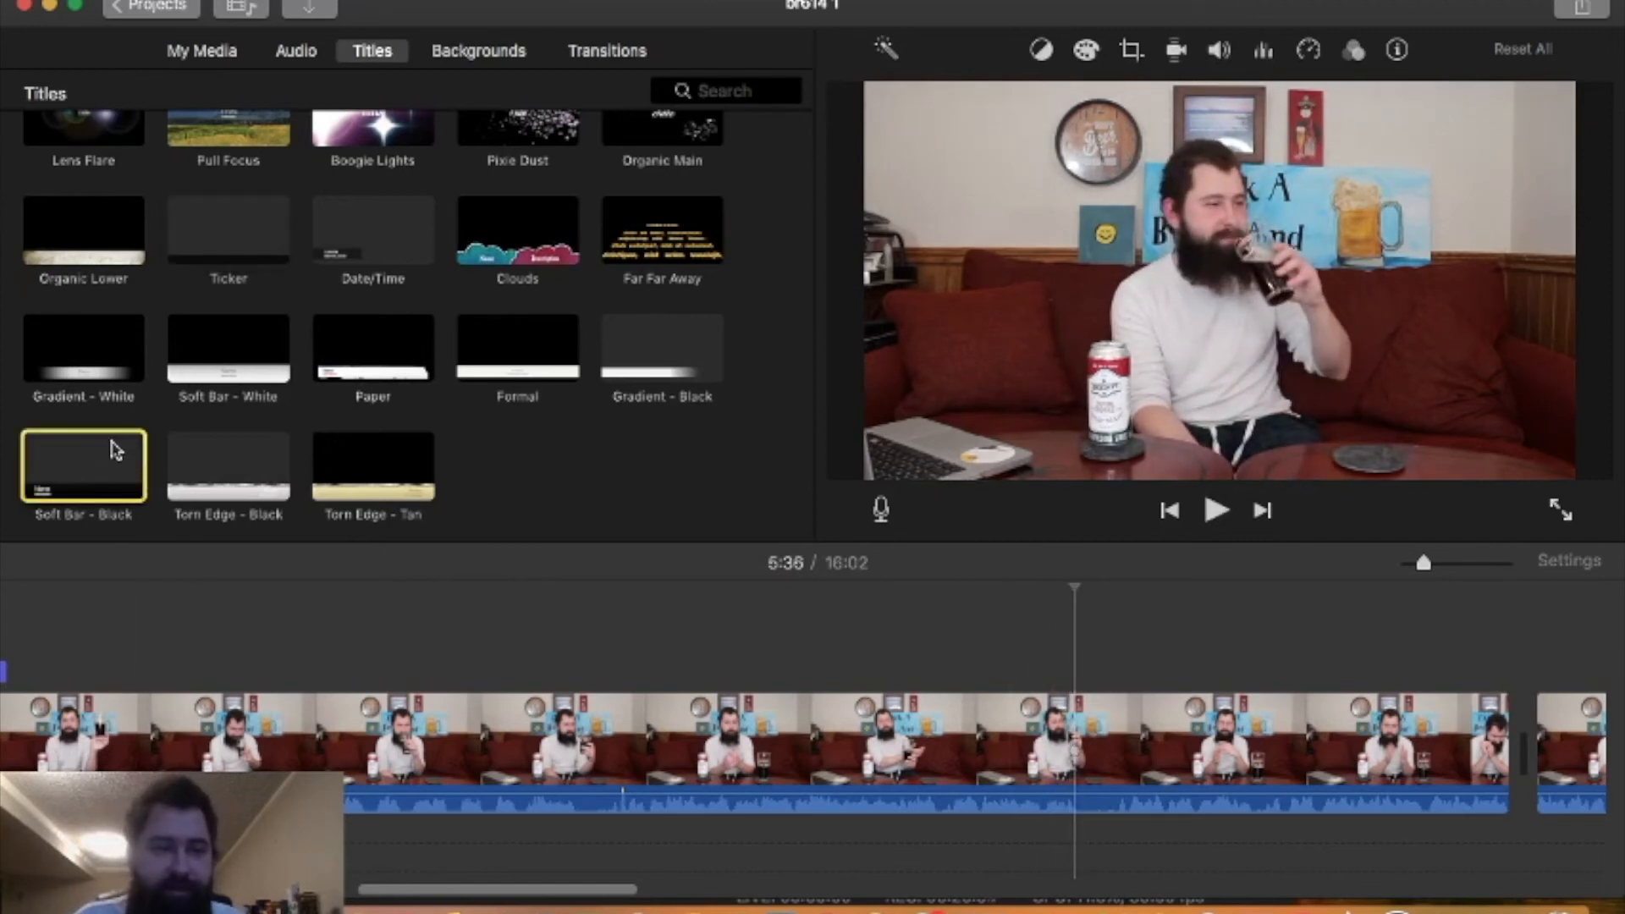
left_click_drag(116, 450, 1077, 611)
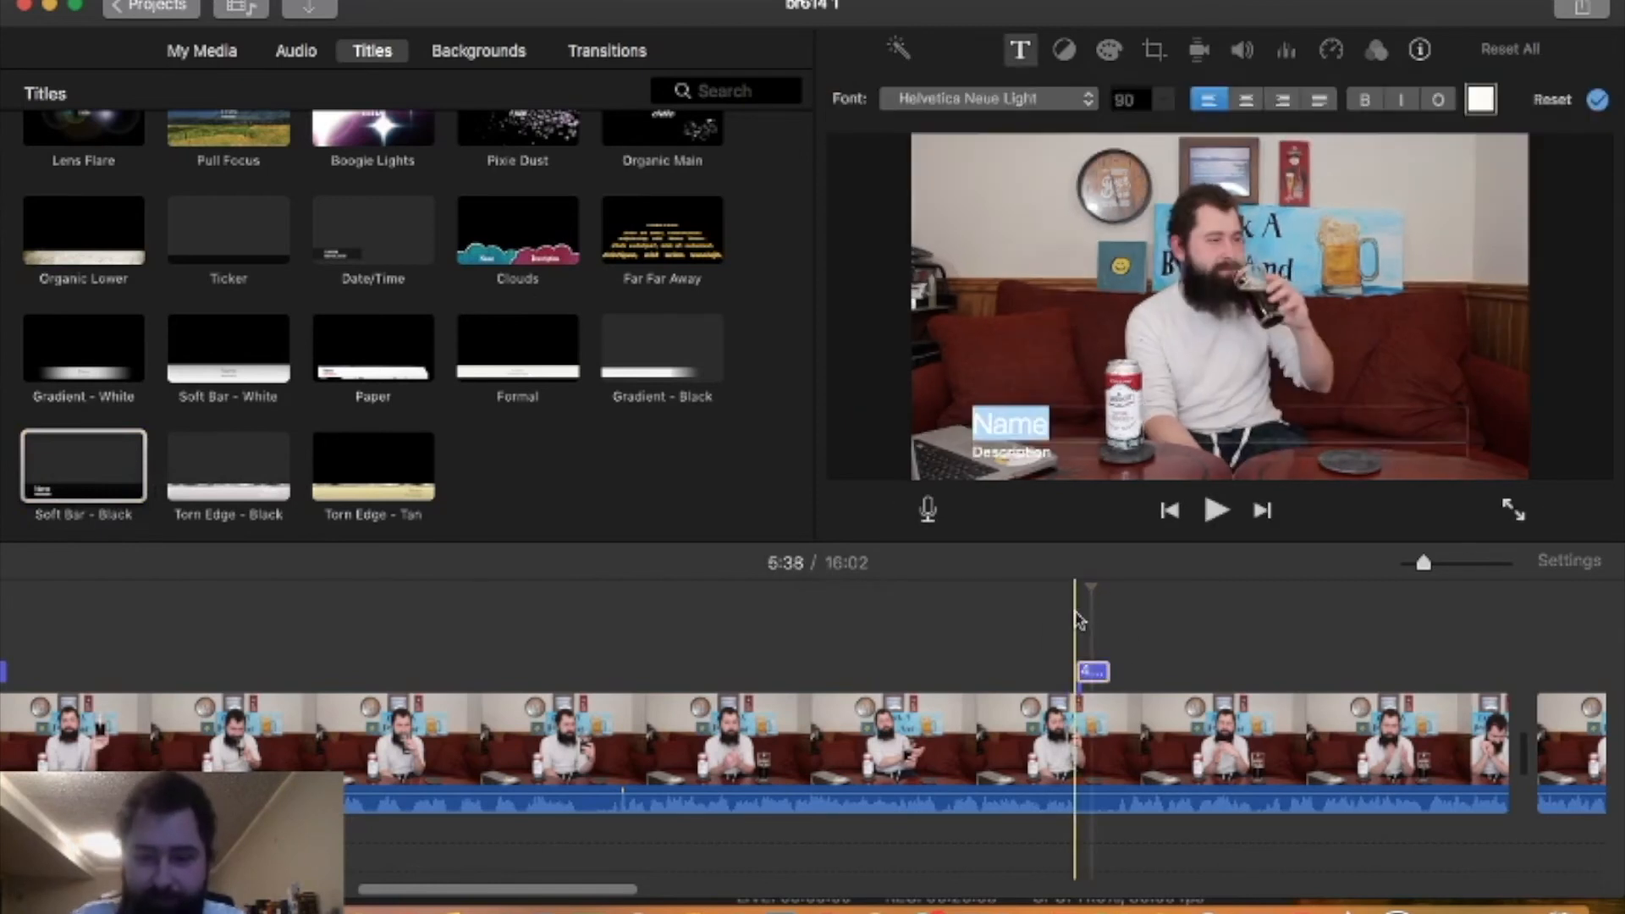
- Fill in the Soft Bar title with the name "Like, Comment & Subscribe!" and the description "Beer Links Below!"
type("Like, Comment & Subscribe!")
left_click(1203, 454)
type("Beer")
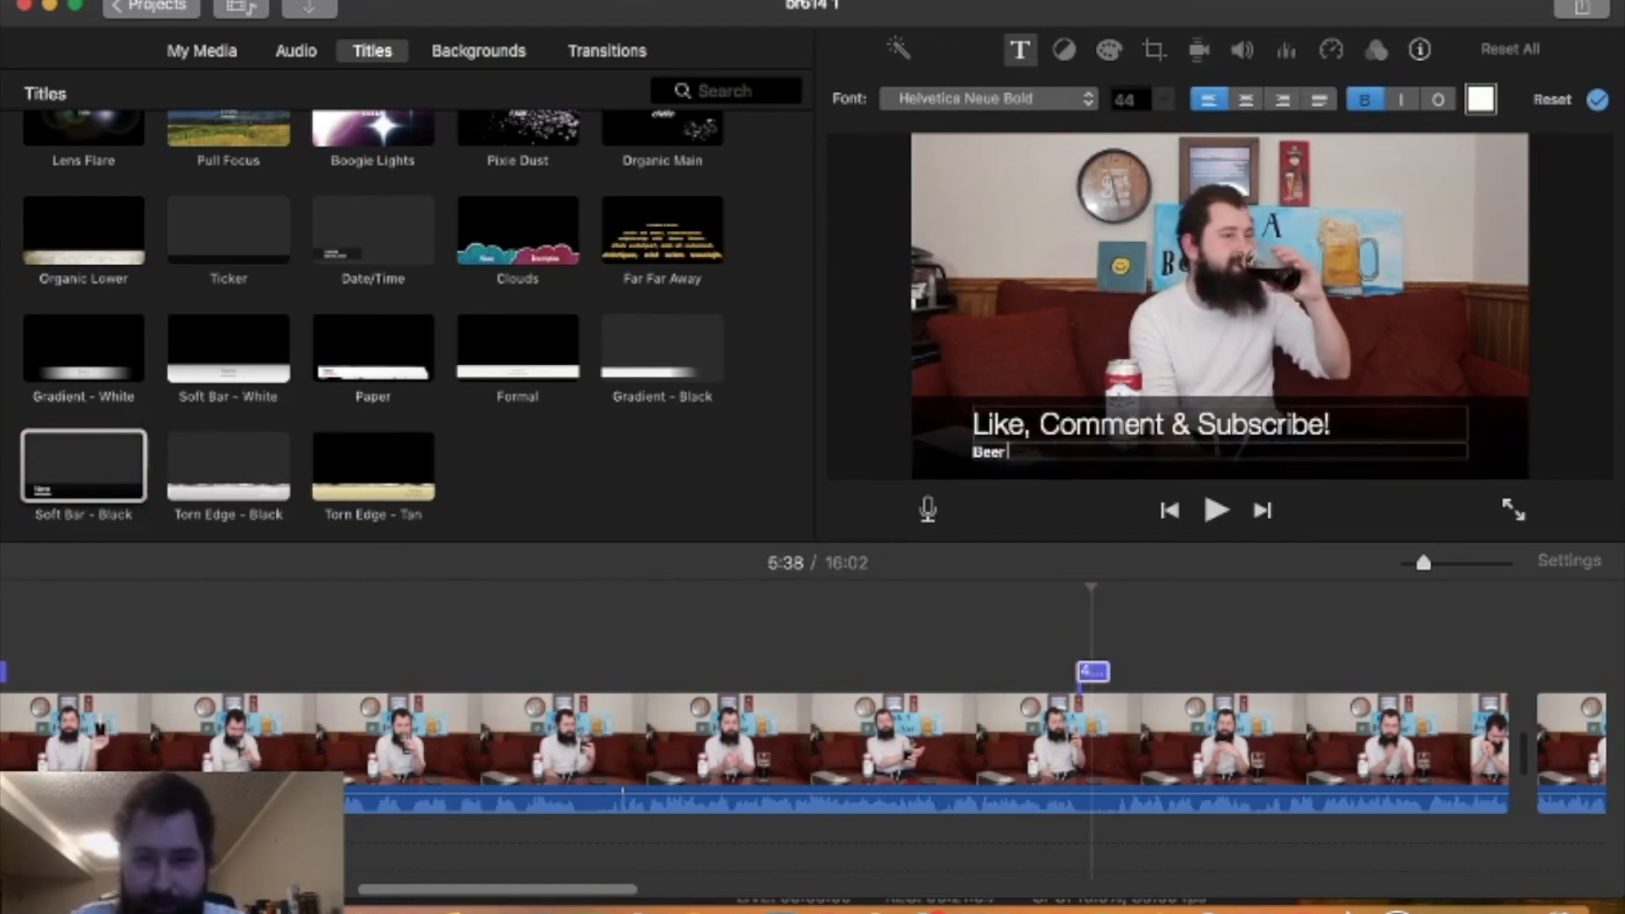
type(" Links Below!")
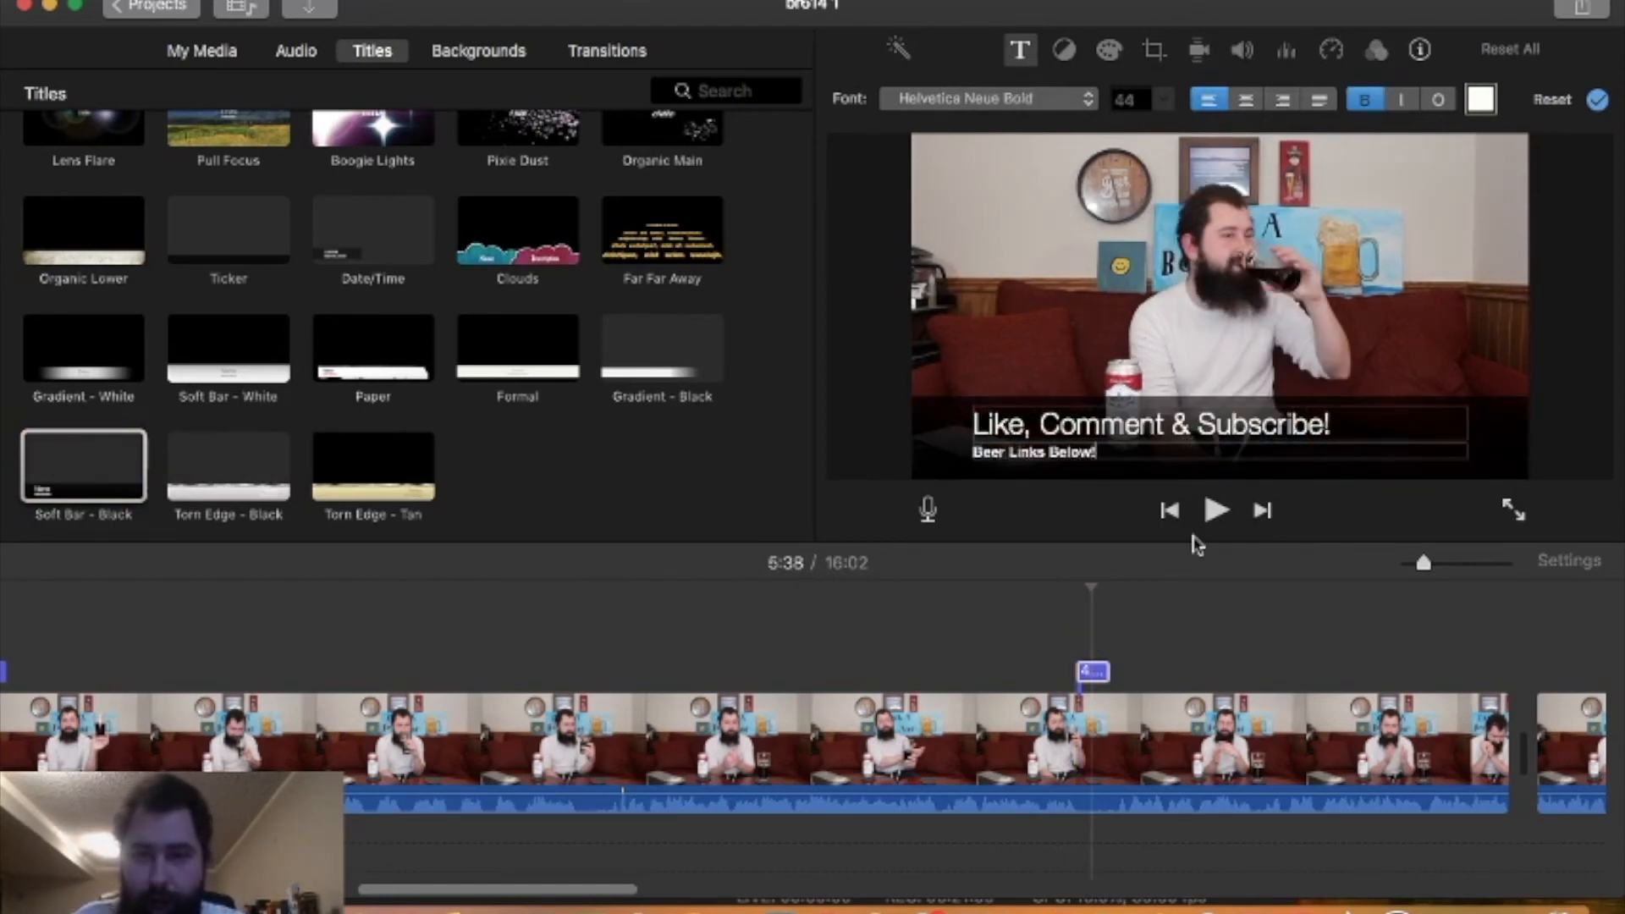
- Italicize both the description line and the name line of the Soft Bar title
triple_click(1070, 453)
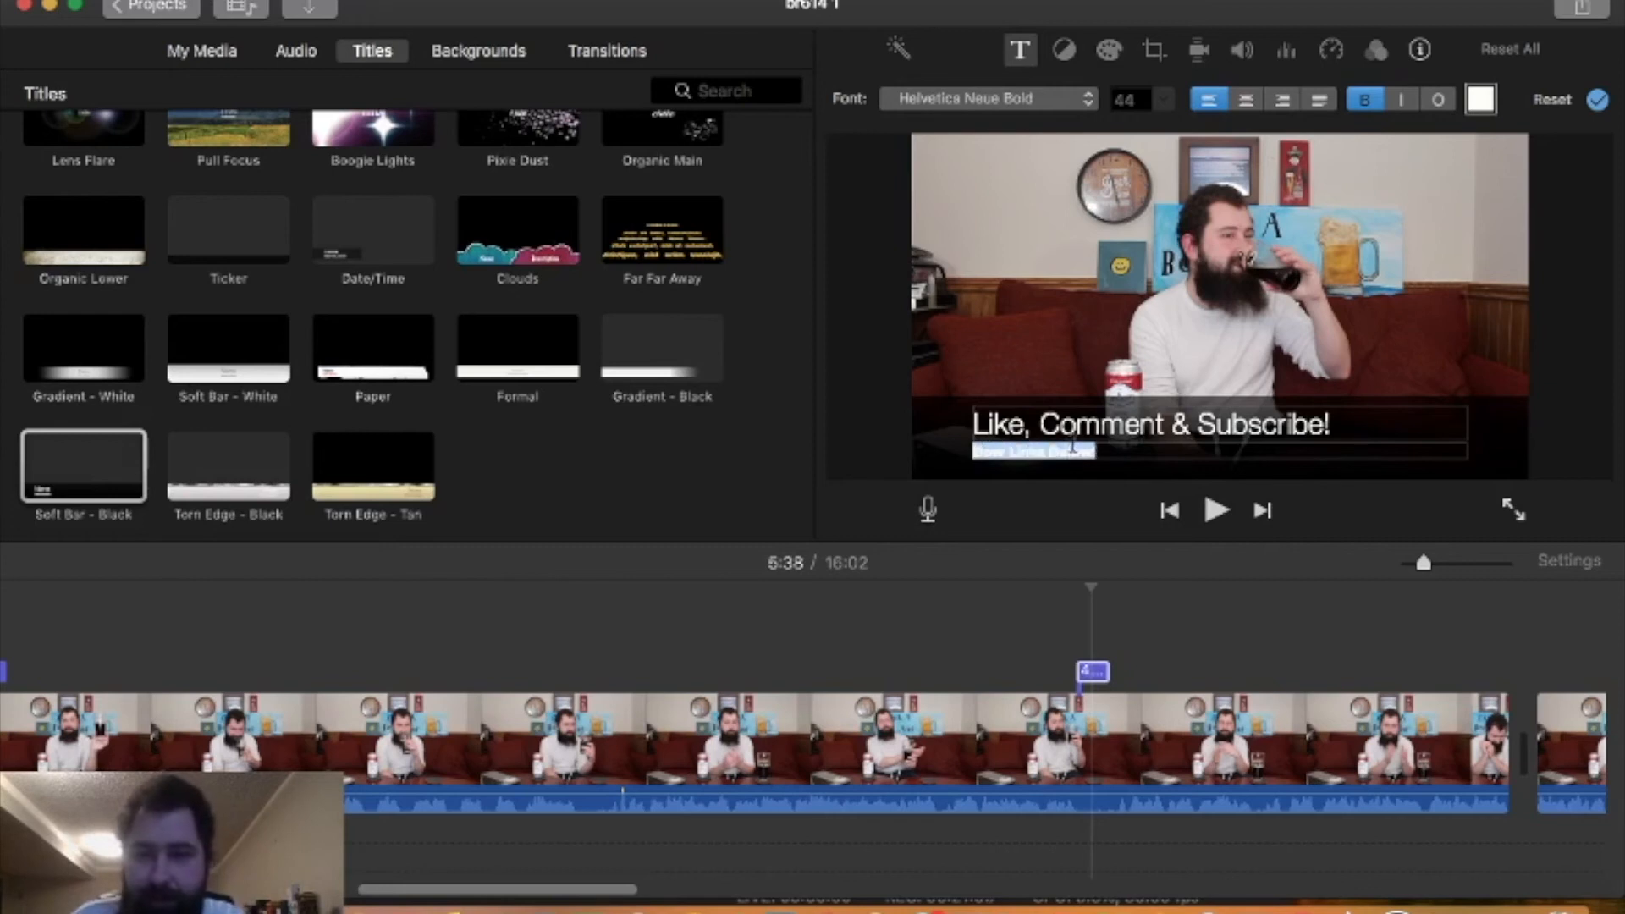
left_click(1401, 100)
triple_click(1122, 425)
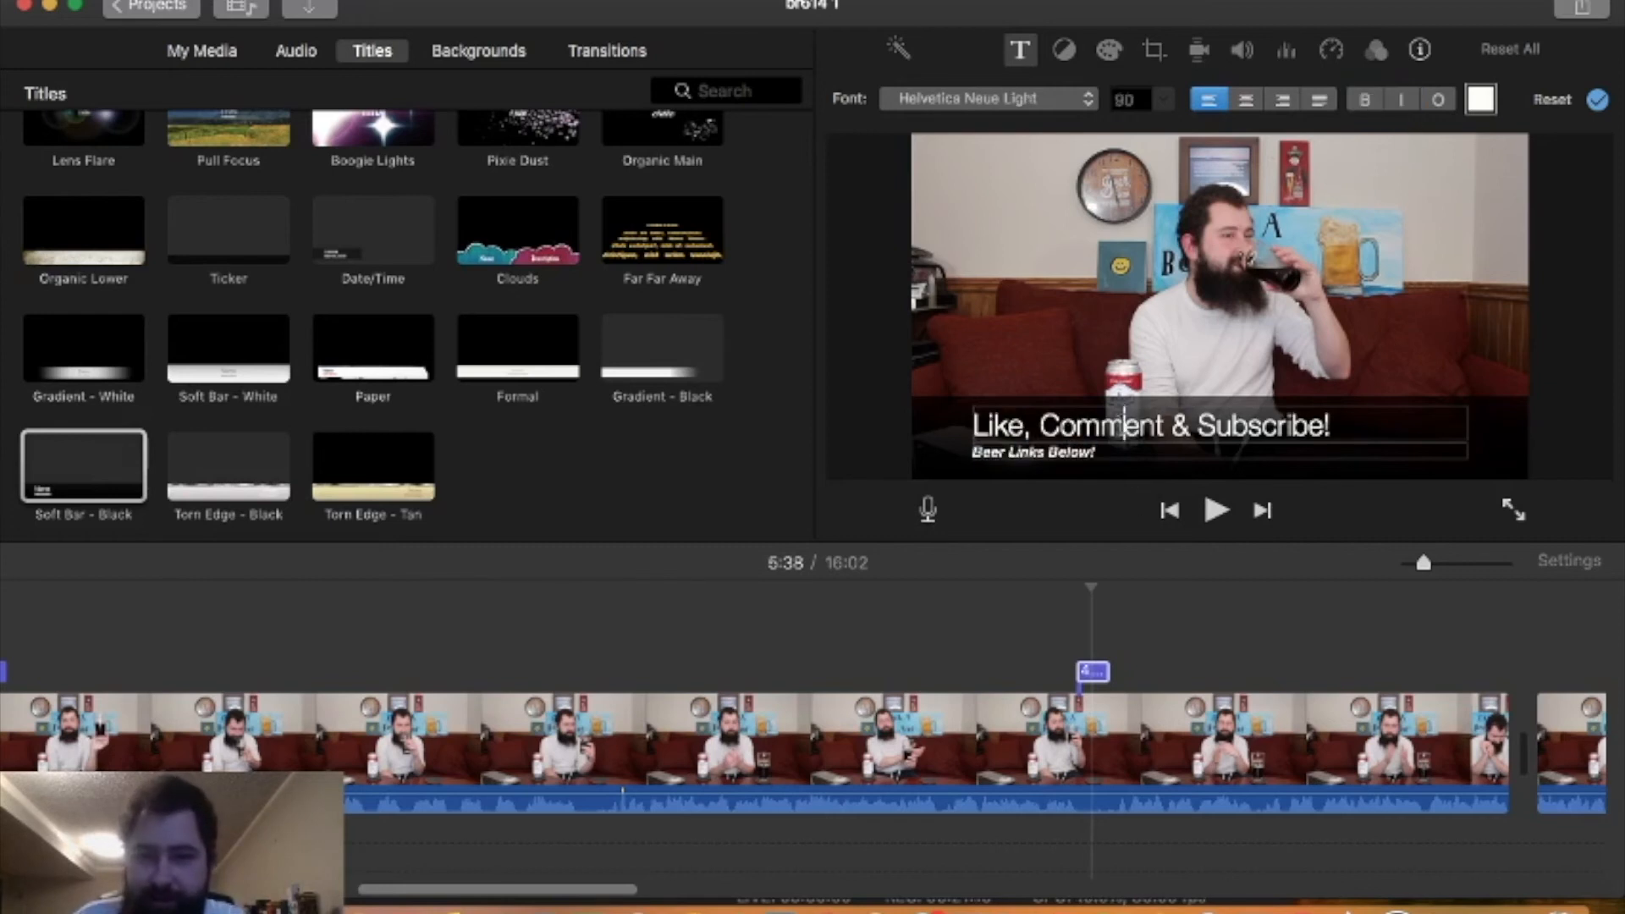
left_click(1404, 100)
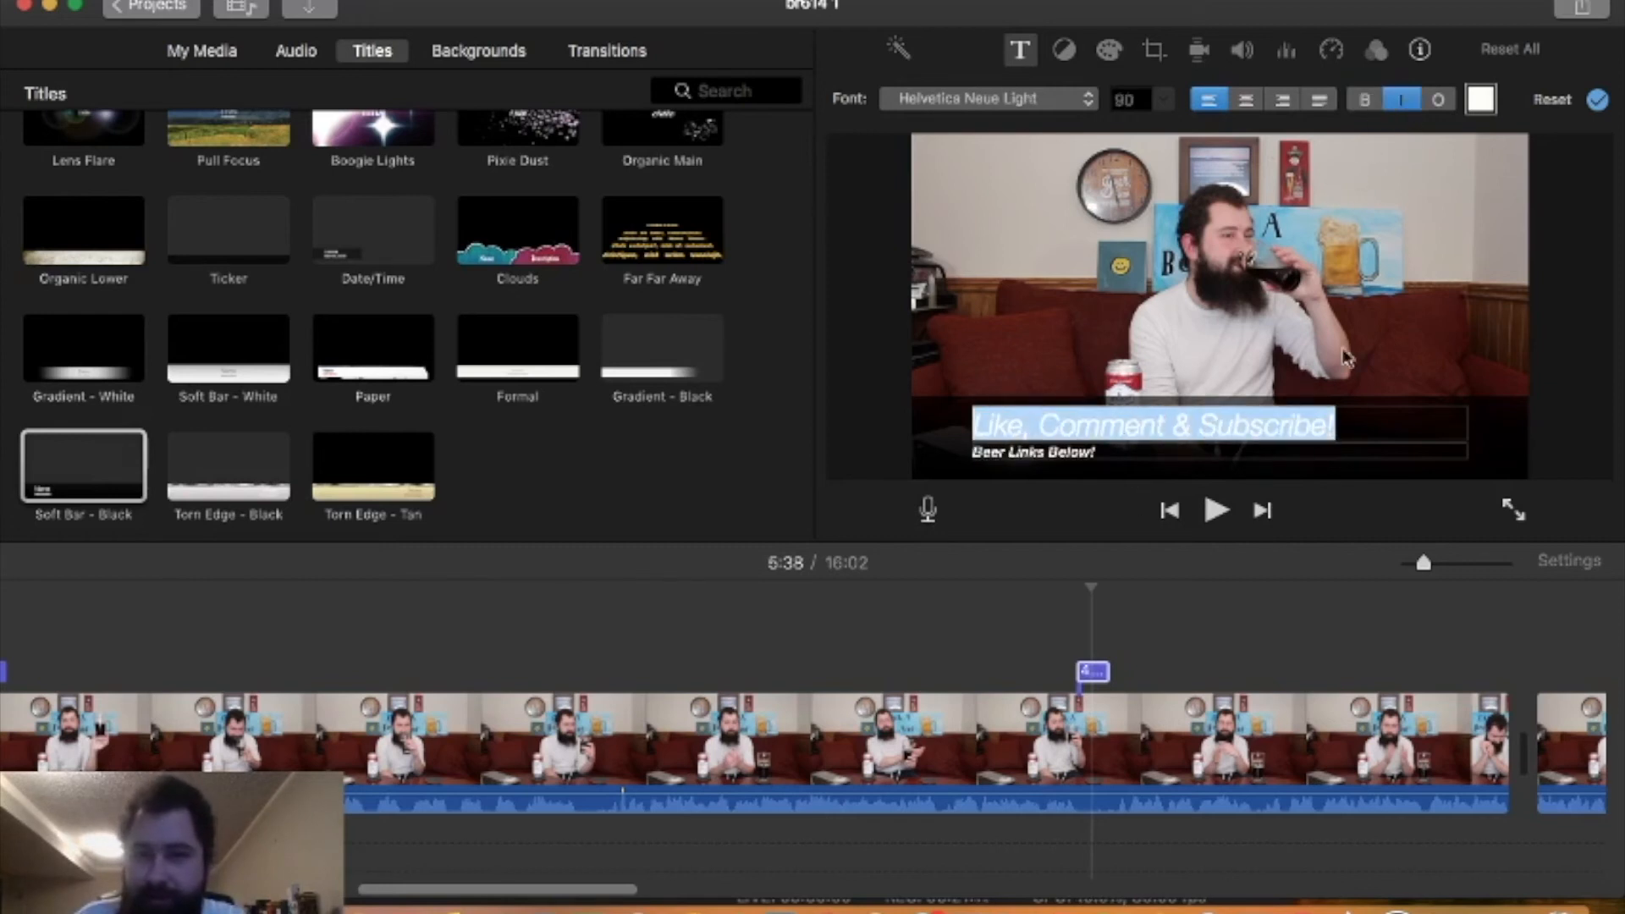
left_click(1168, 669)
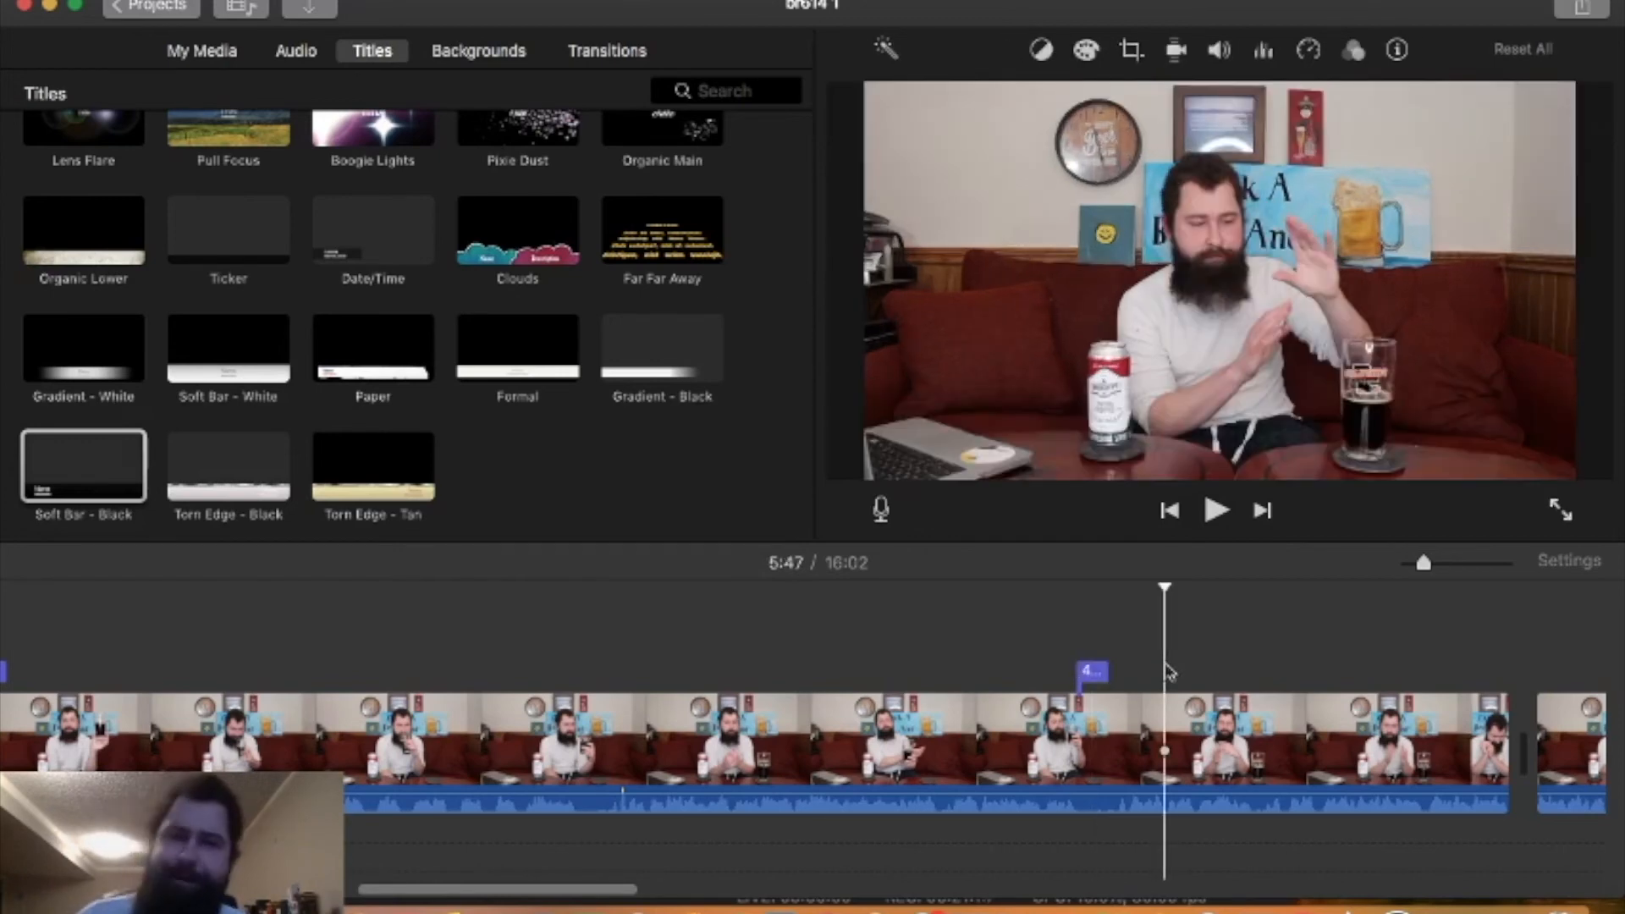
- Search the sound effects for "can", place Can Open under the start of the Like, Comment & Subscribe! title, and play it back
scroll(883, 642, "right", 8)
scroll(883, 642, "left", 10)
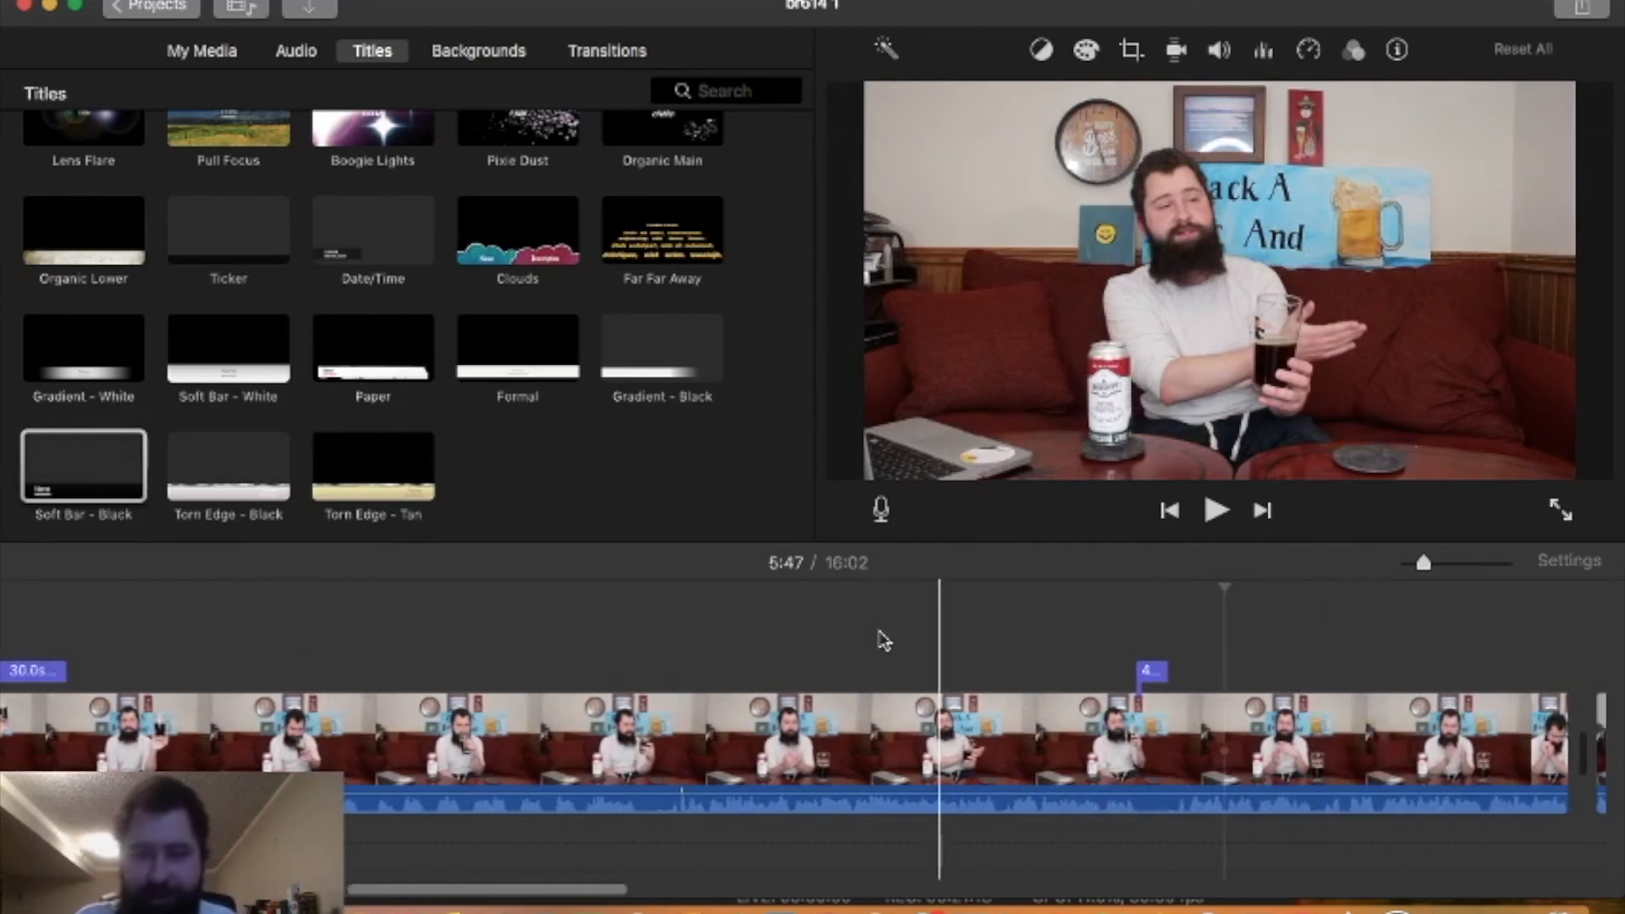
left_click(292, 52)
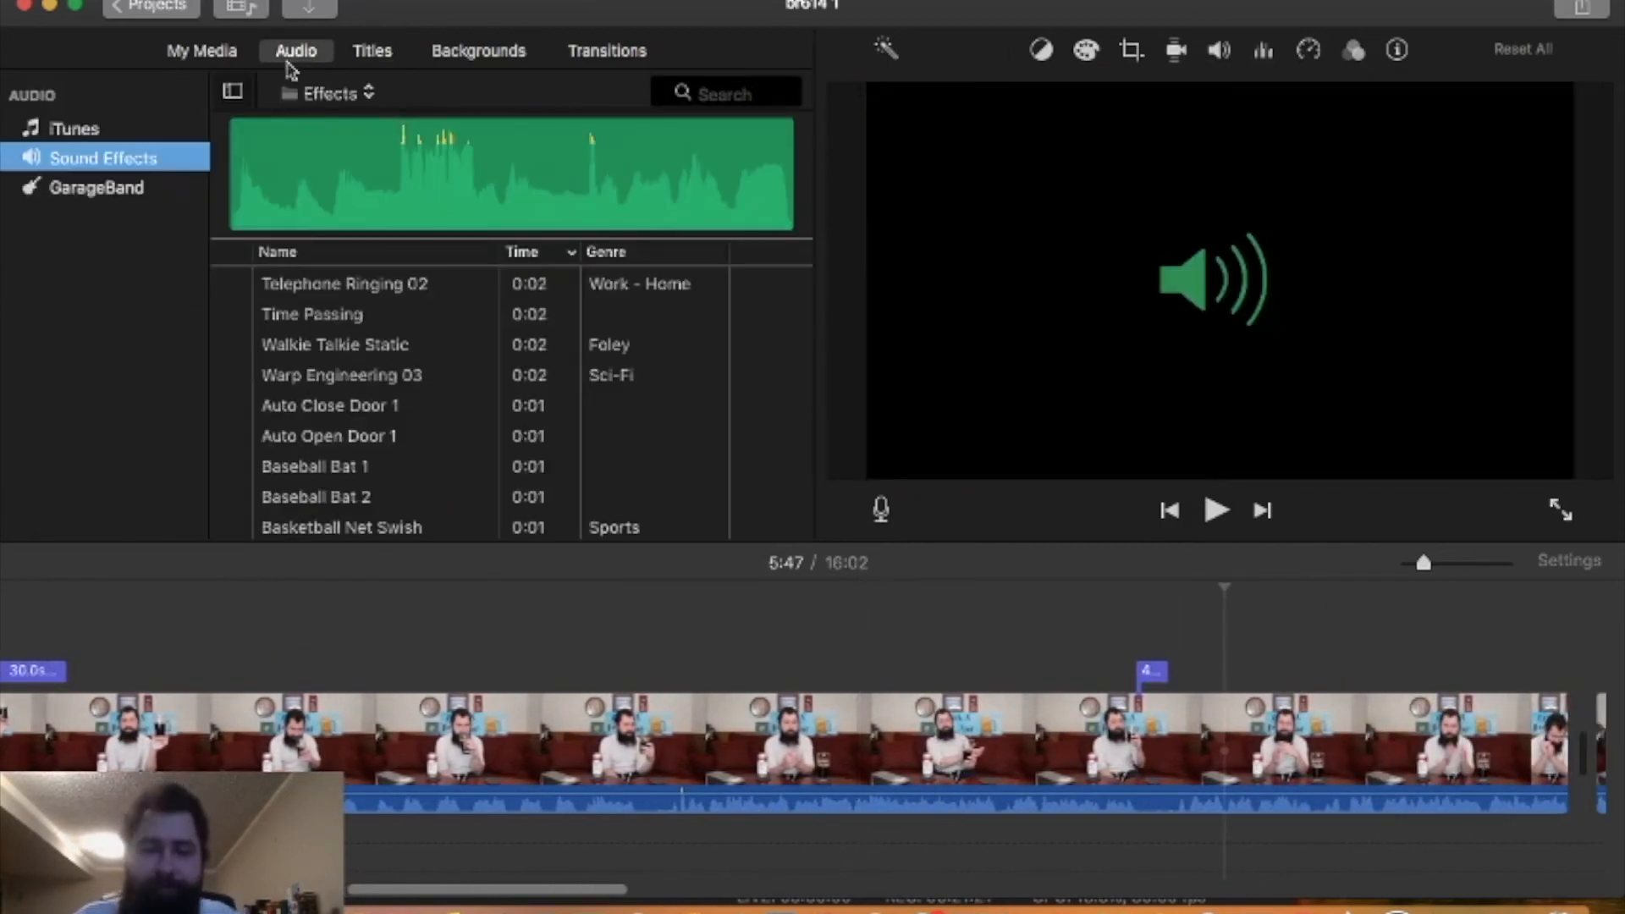
left_click(739, 93)
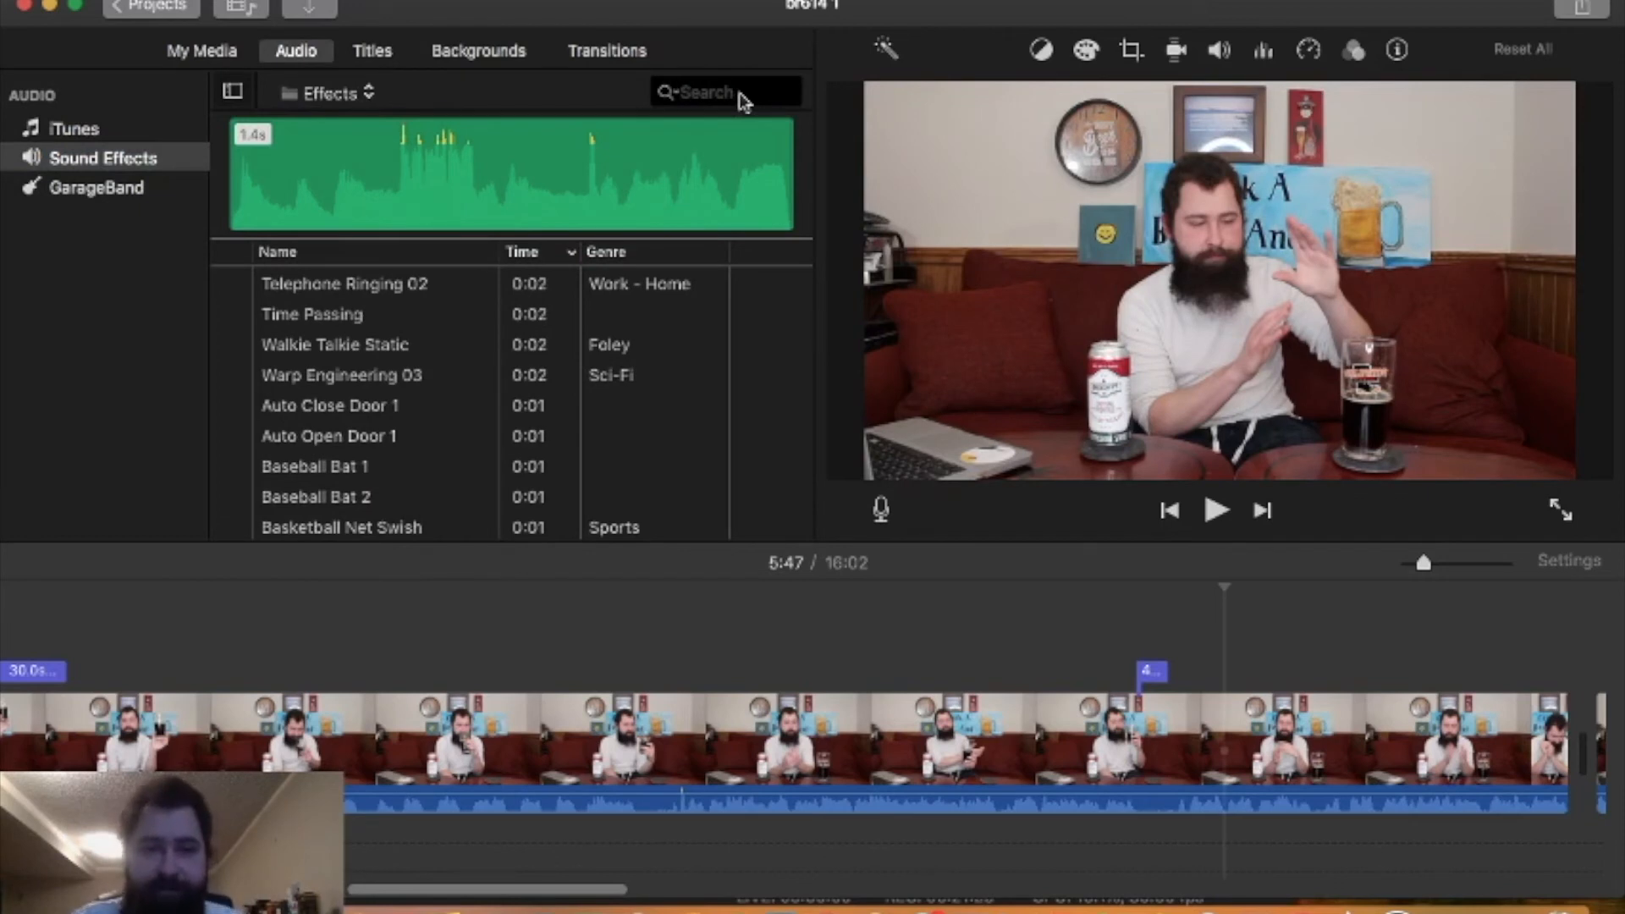
type("can")
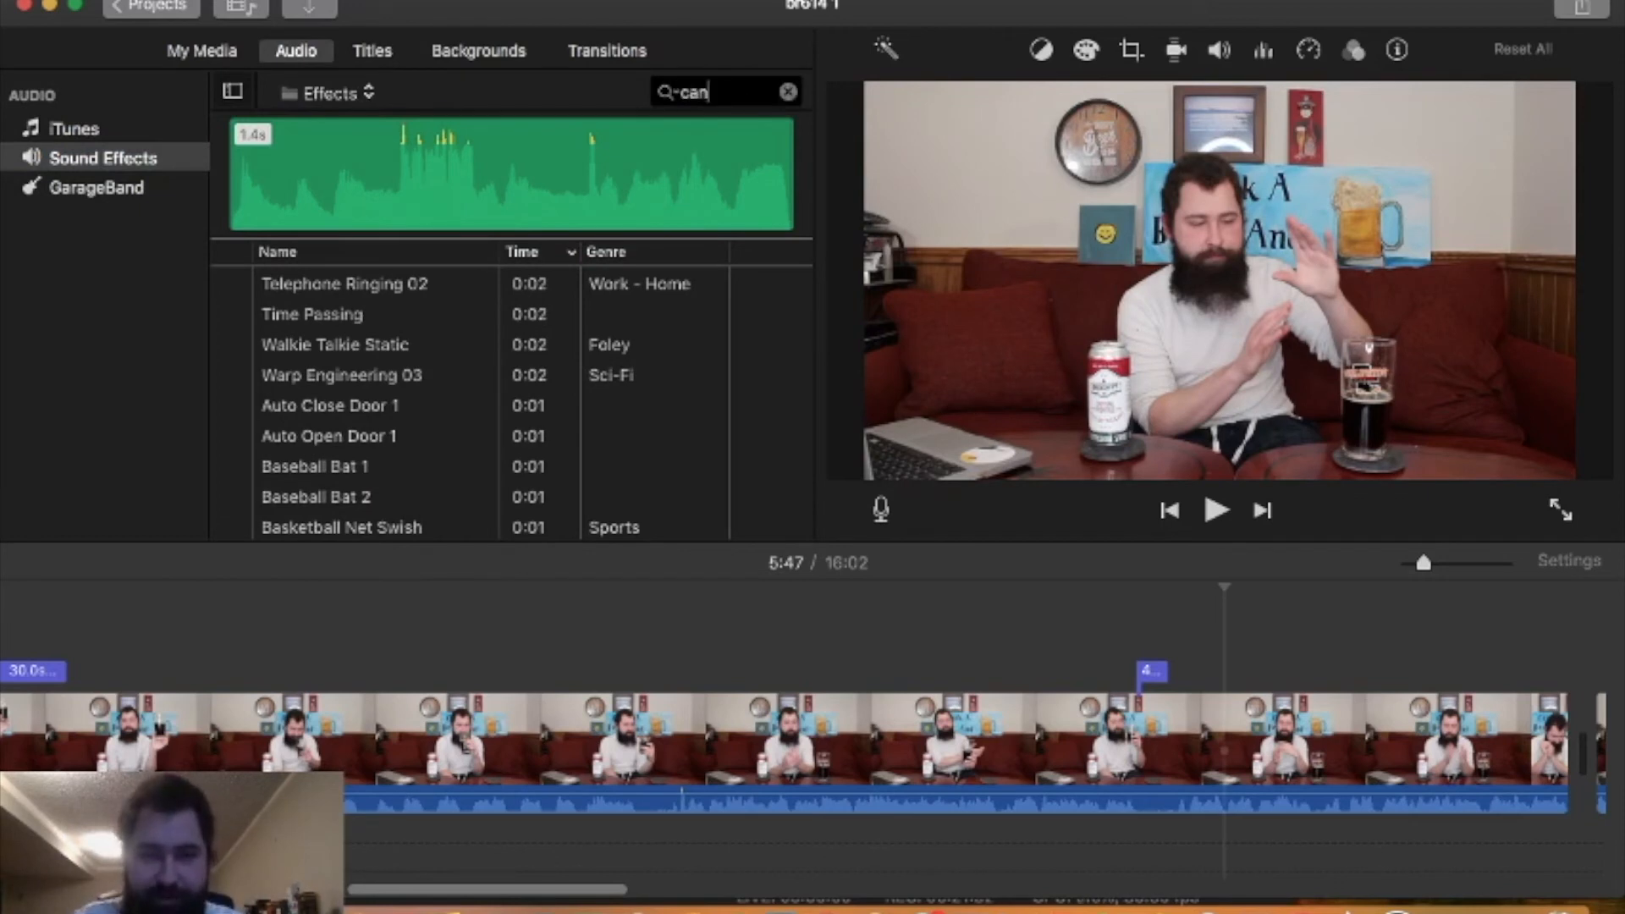
left_click(382, 408)
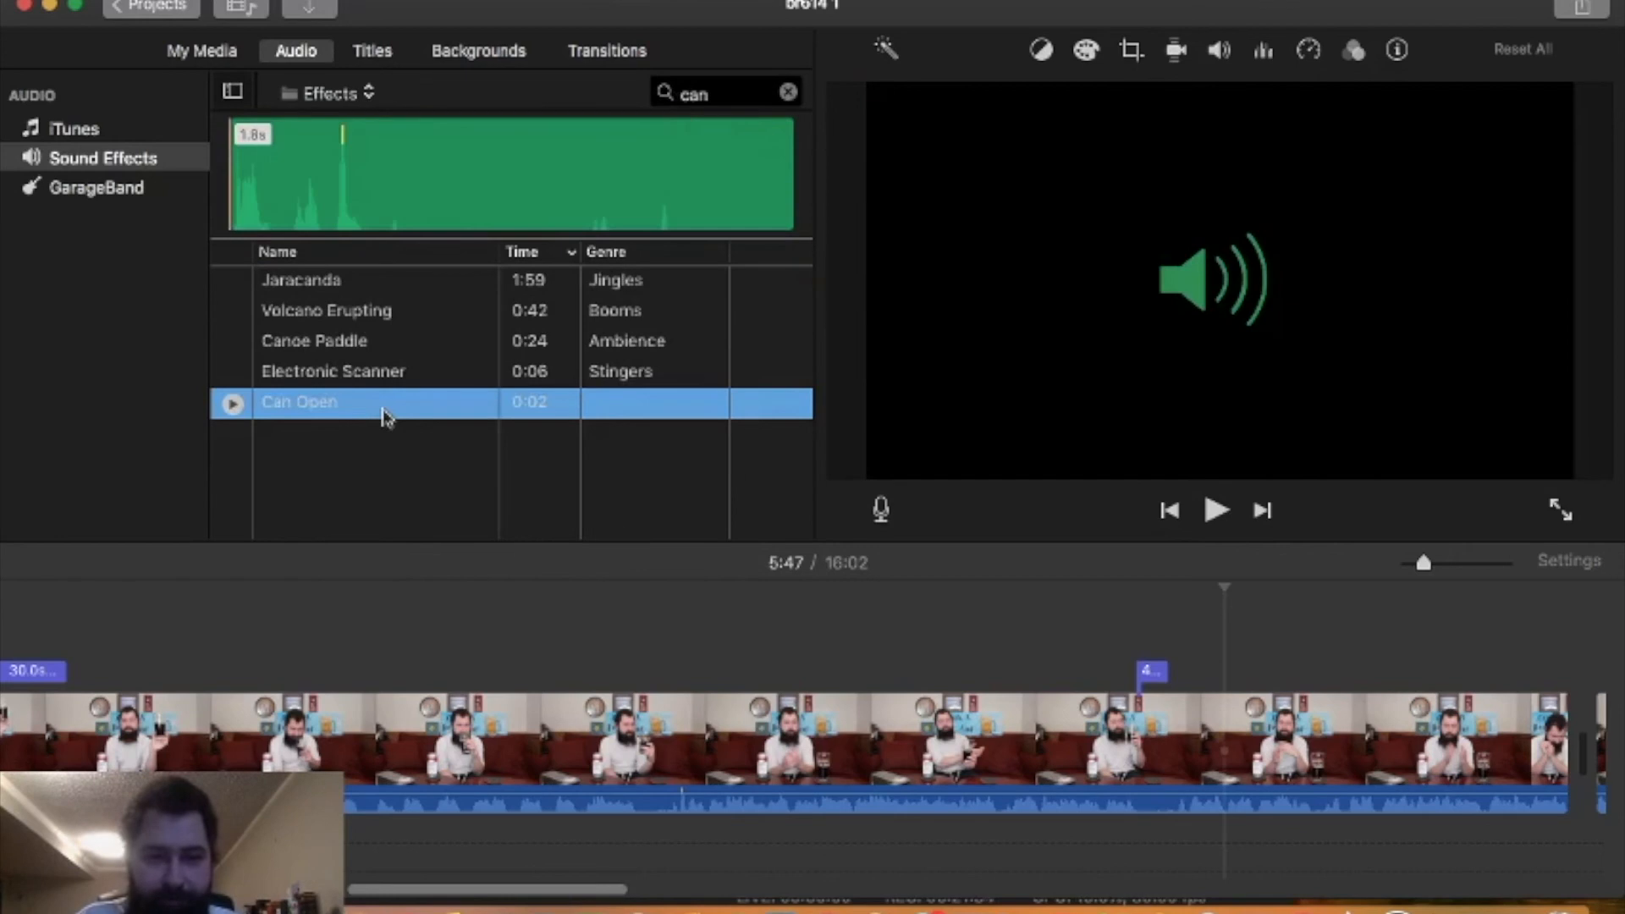
left_click_drag(802, 518, 1142, 835)
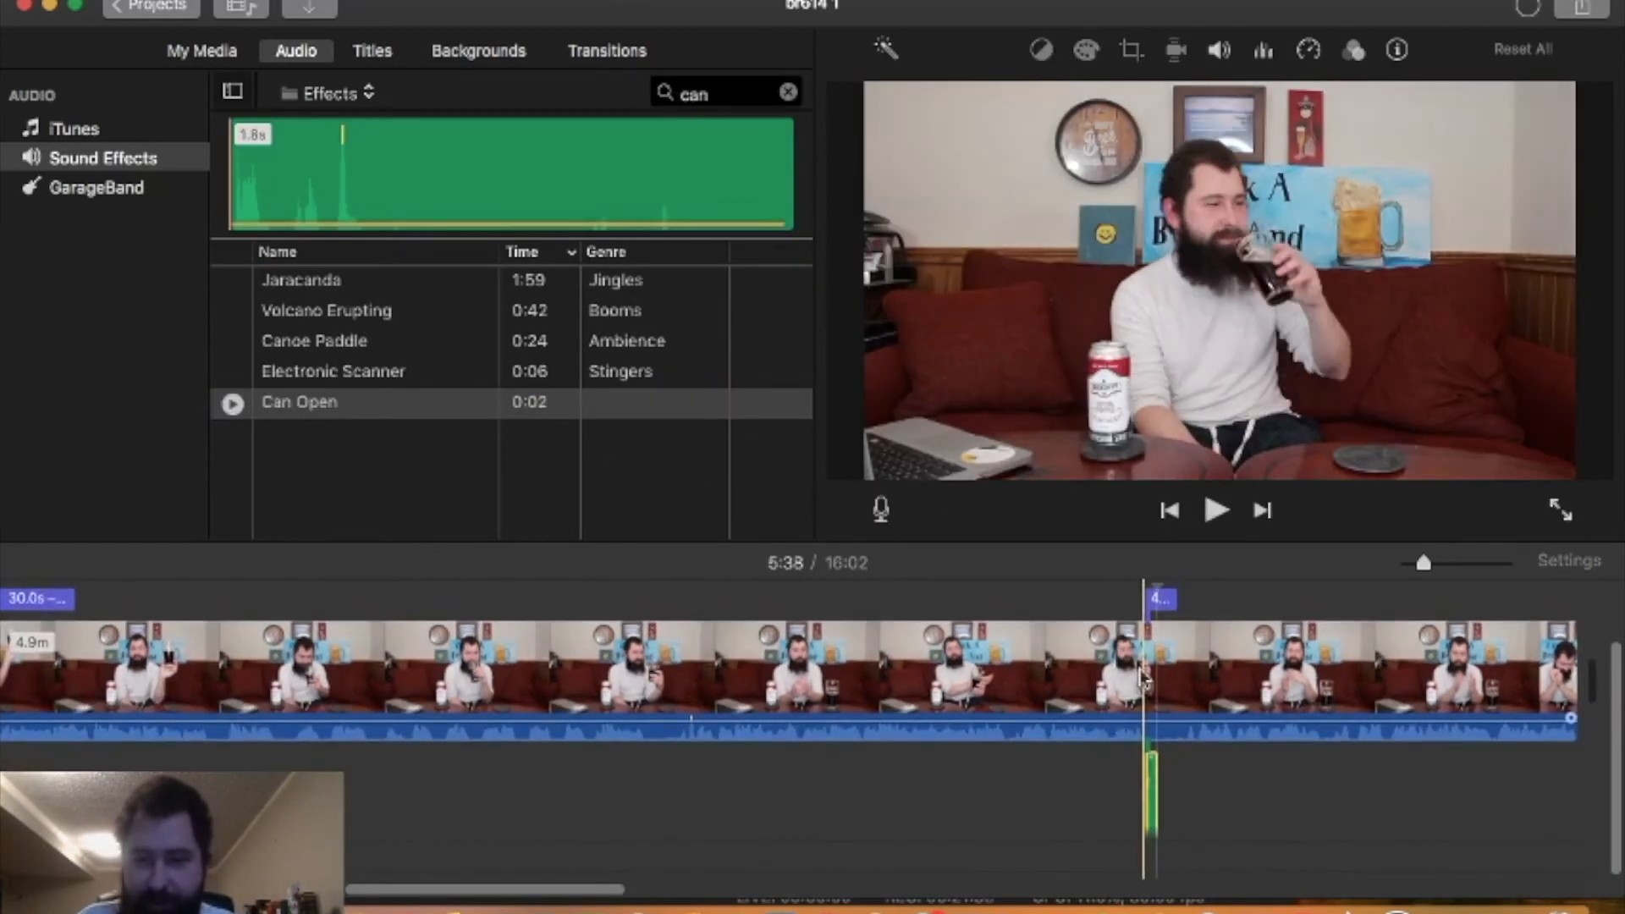
key("space")
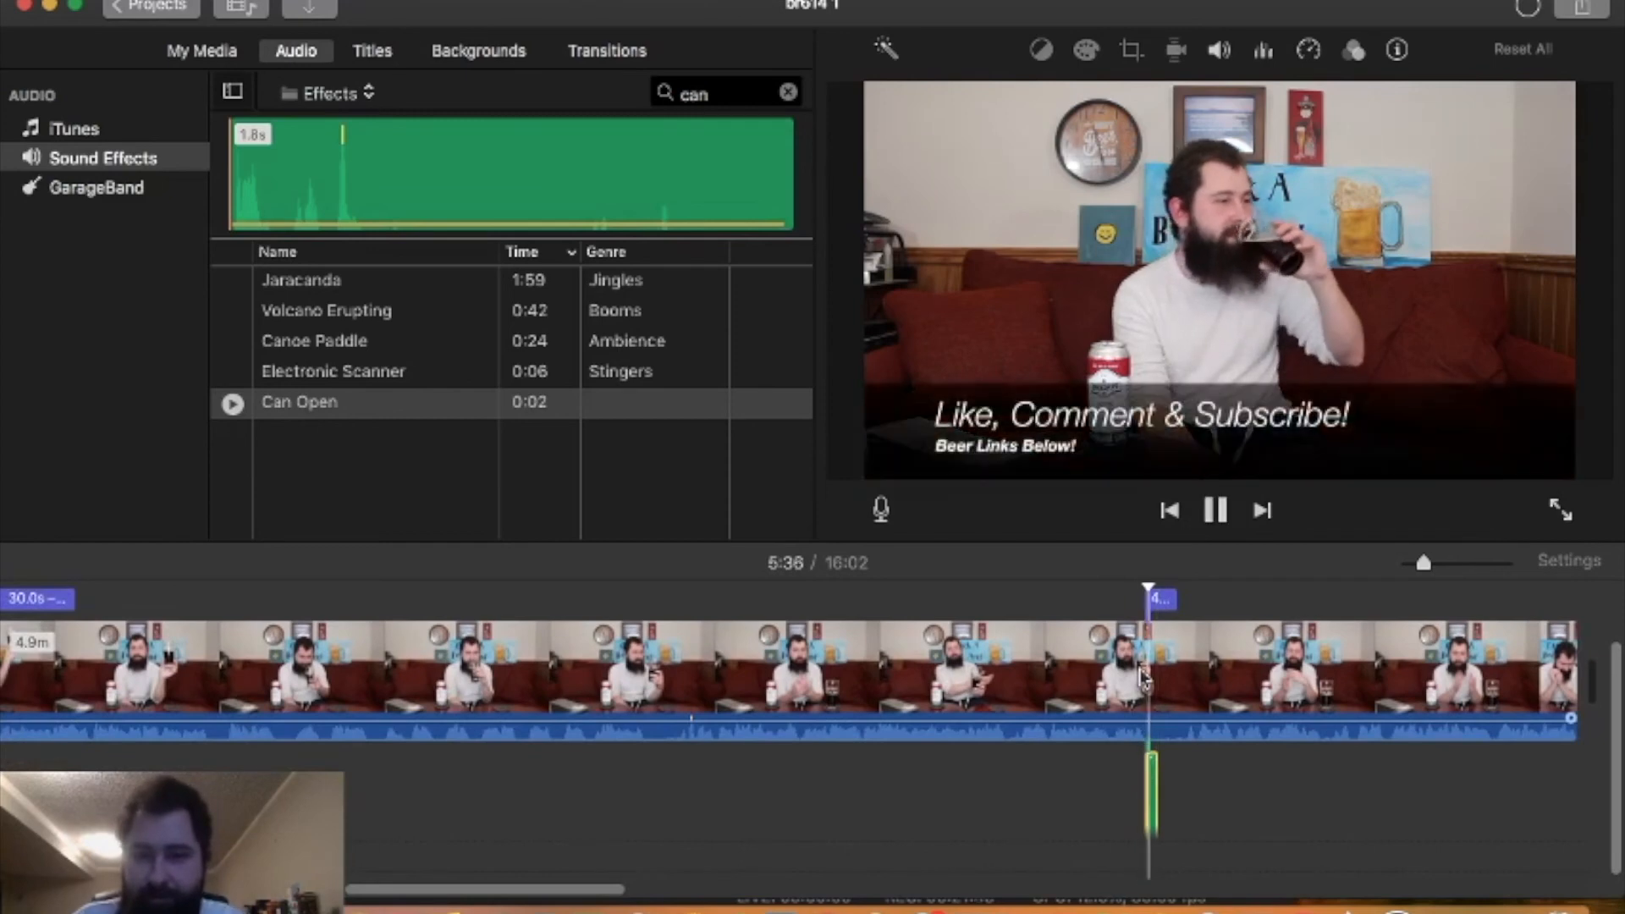
key("space")
- Search the sound effects for "type", place Typewriter Electric under the start of the Ticker title, and play it back
scroll(954, 761, "left", 10)
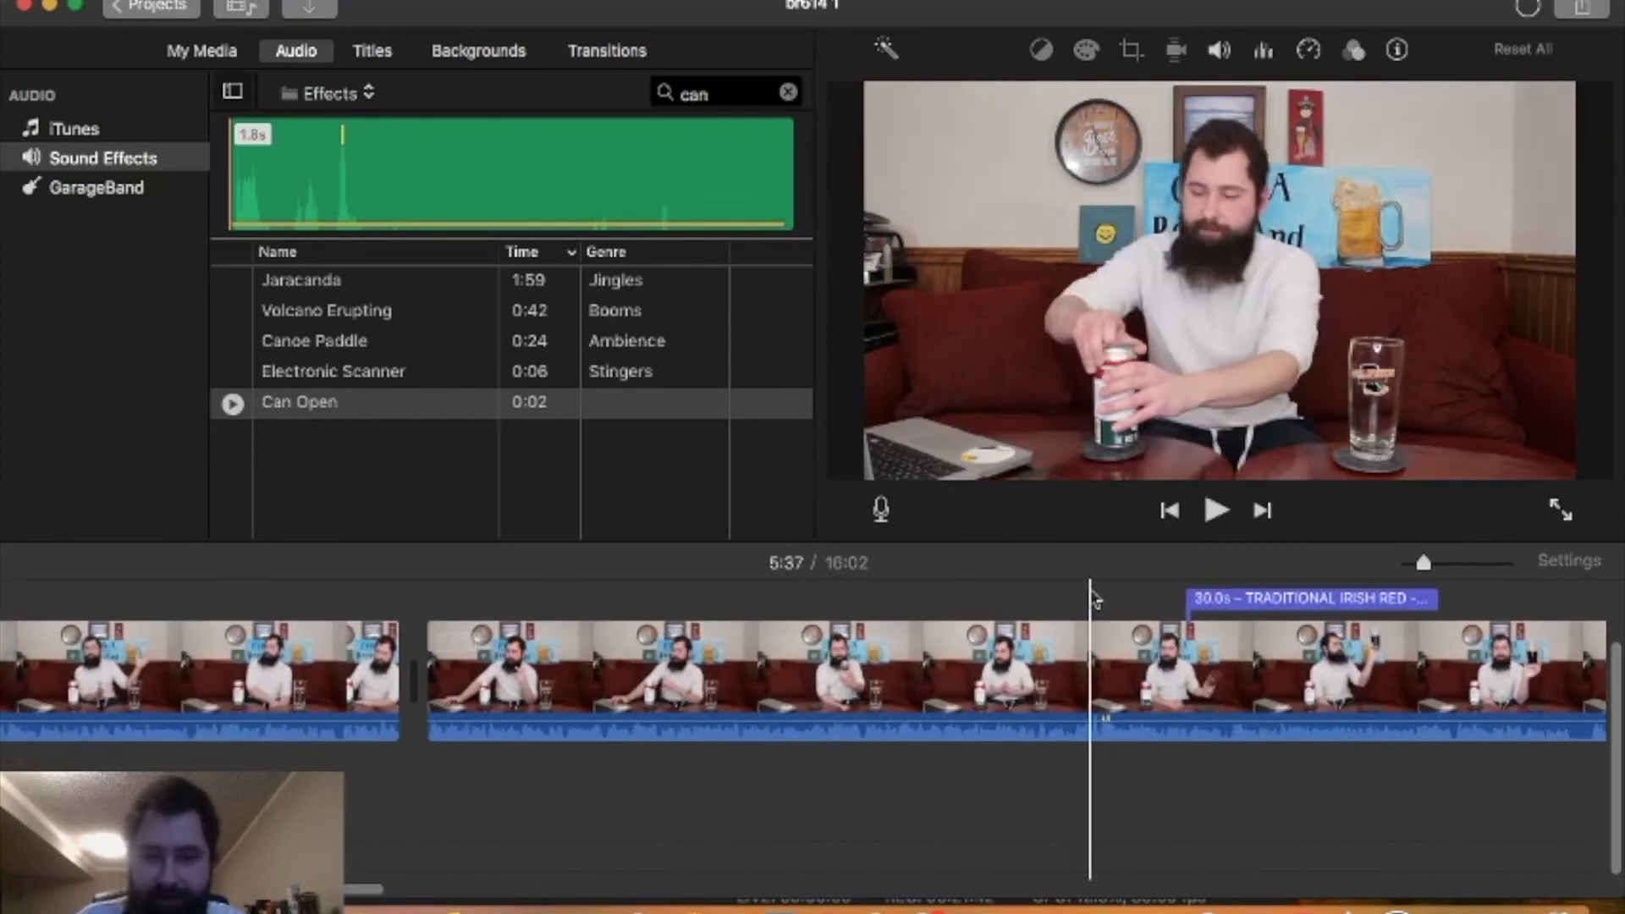
double_click(744, 92)
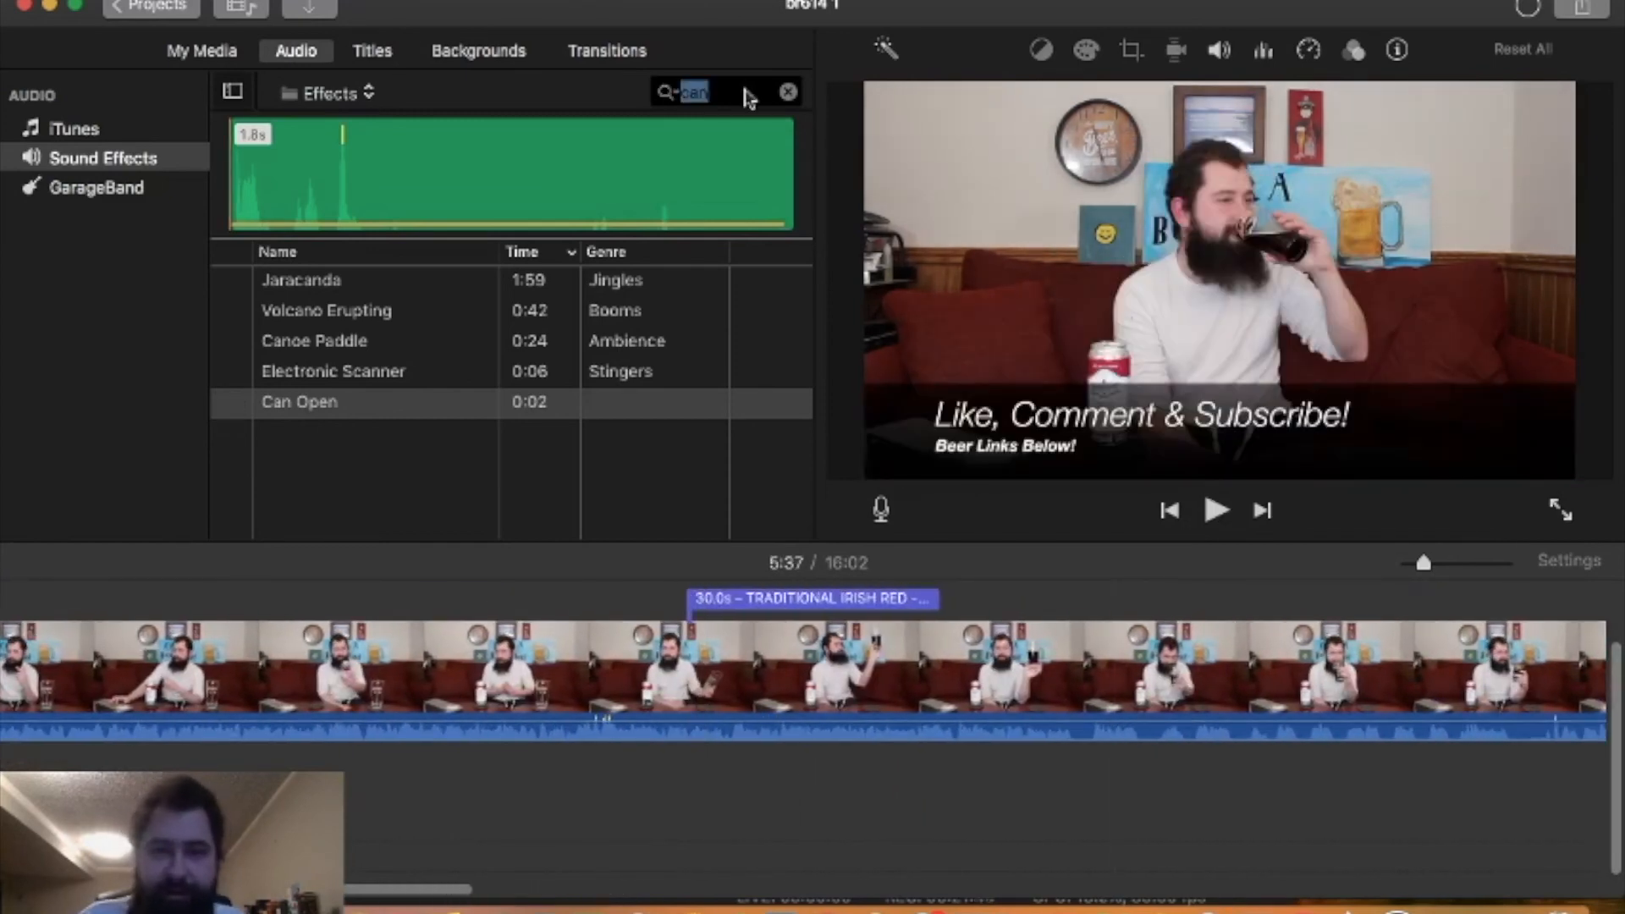
key("BackSpace")
type("type")
left_click(358, 290)
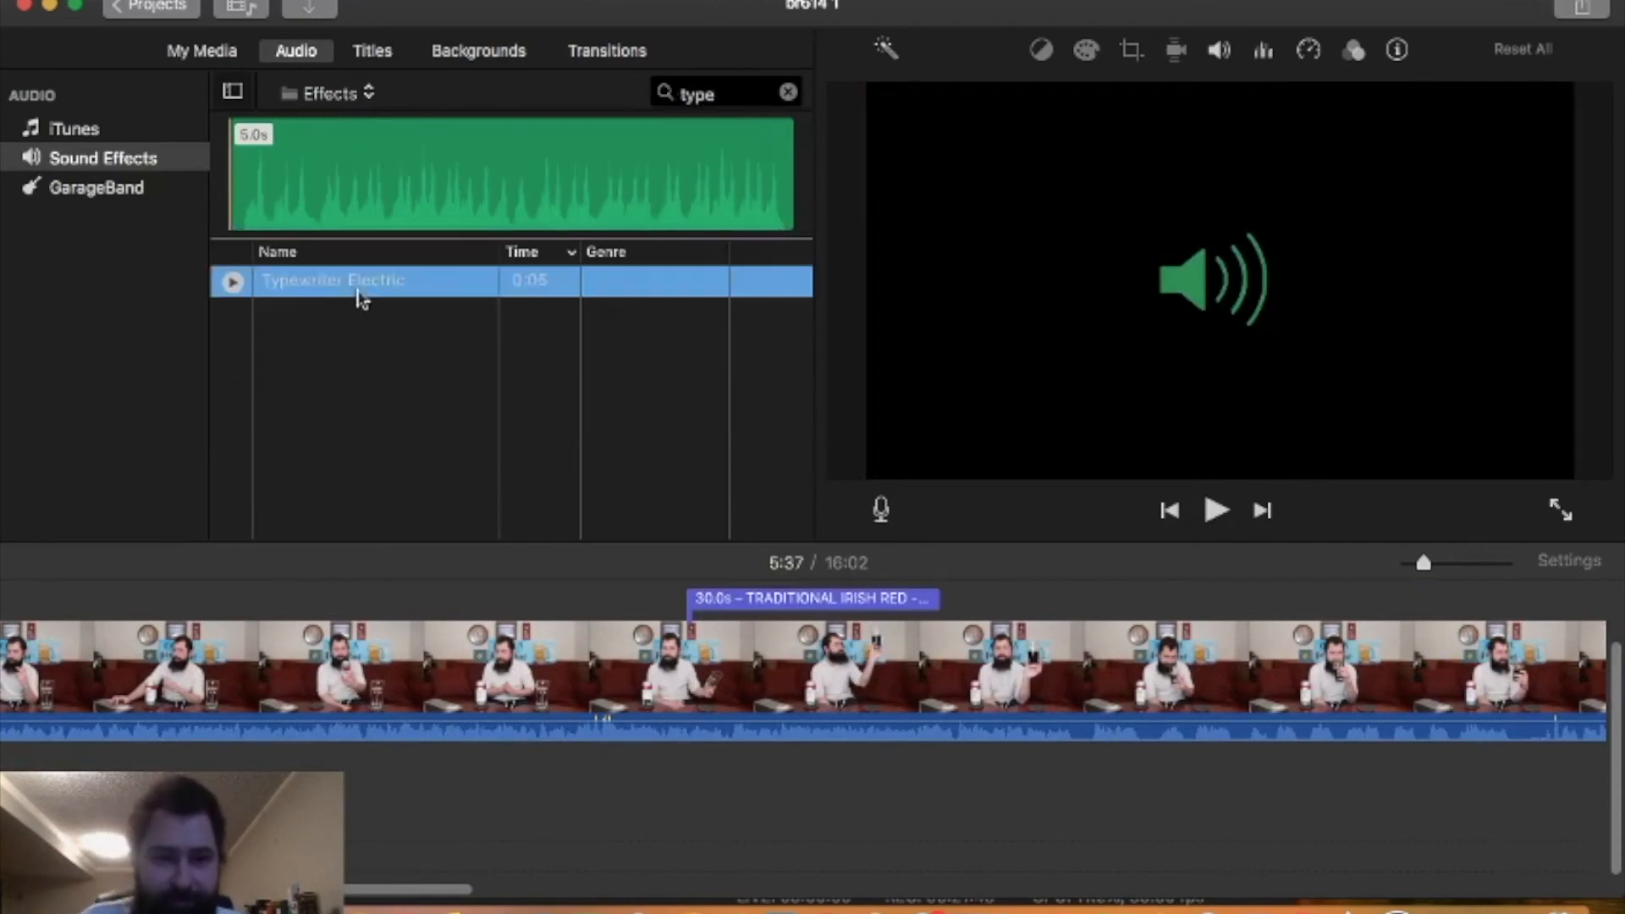
left_click_drag(359, 298, 689, 842)
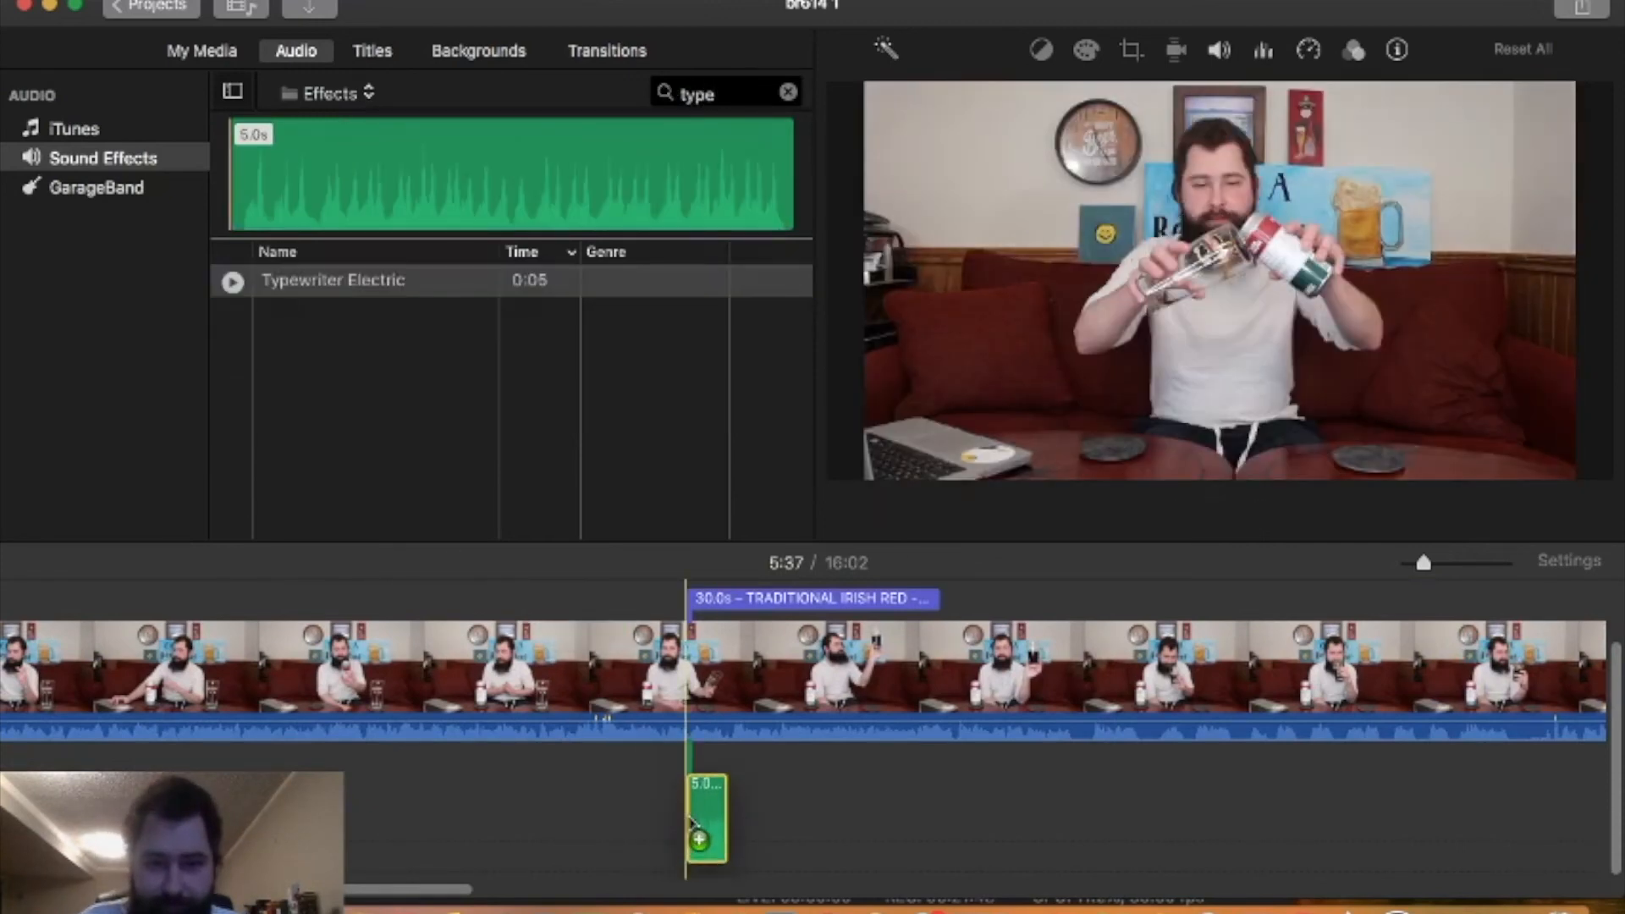
key("space")
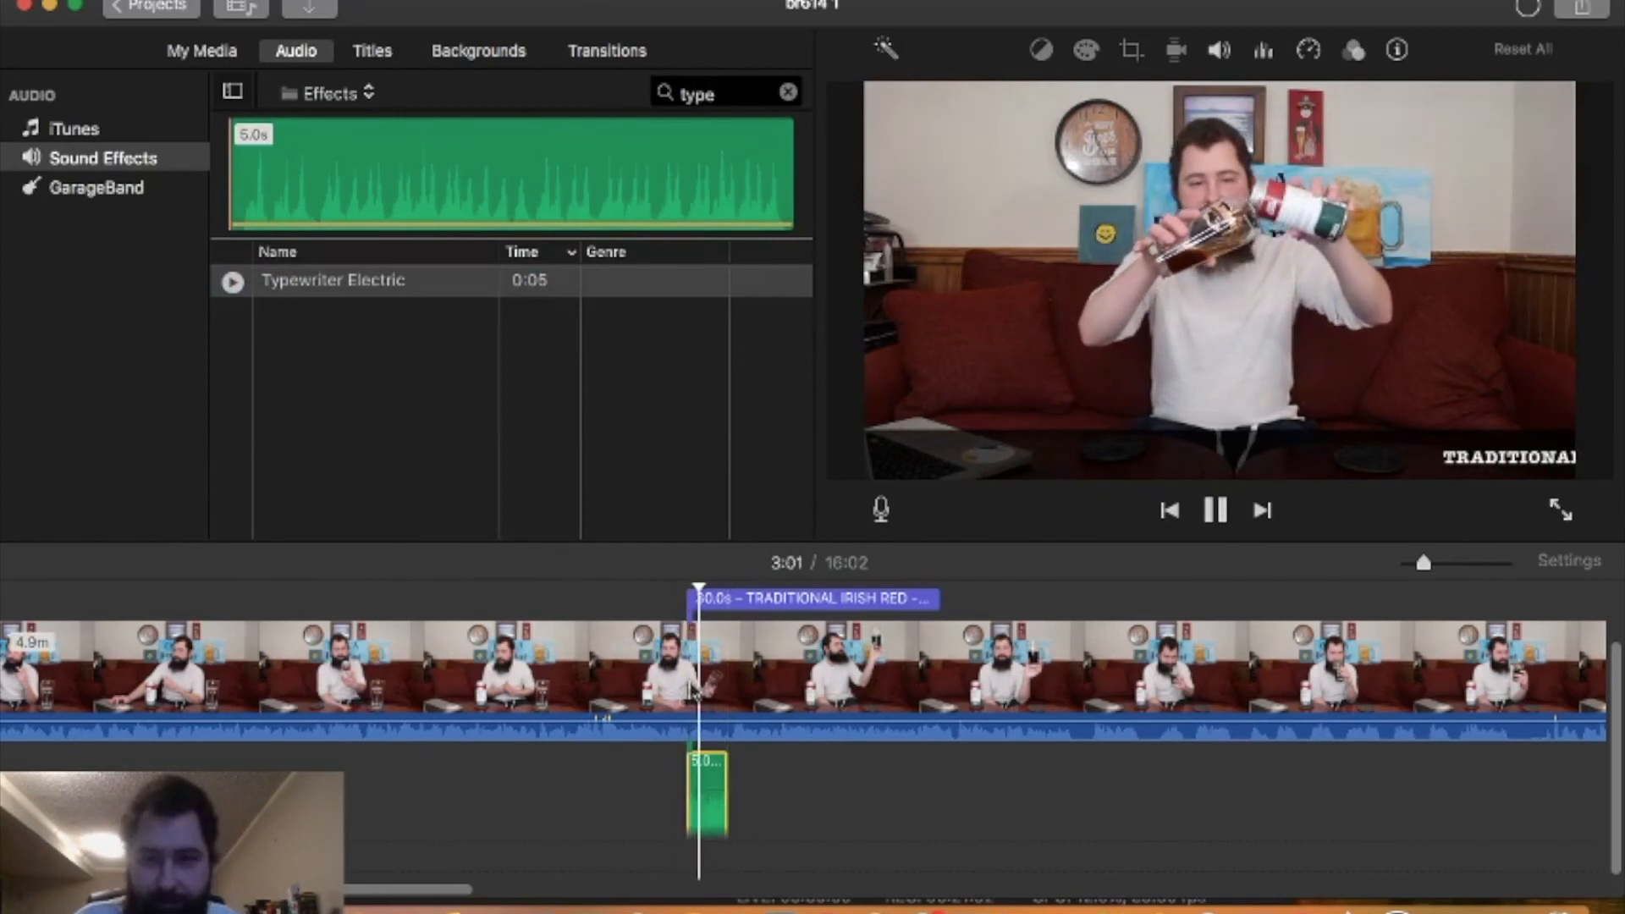
key("space")
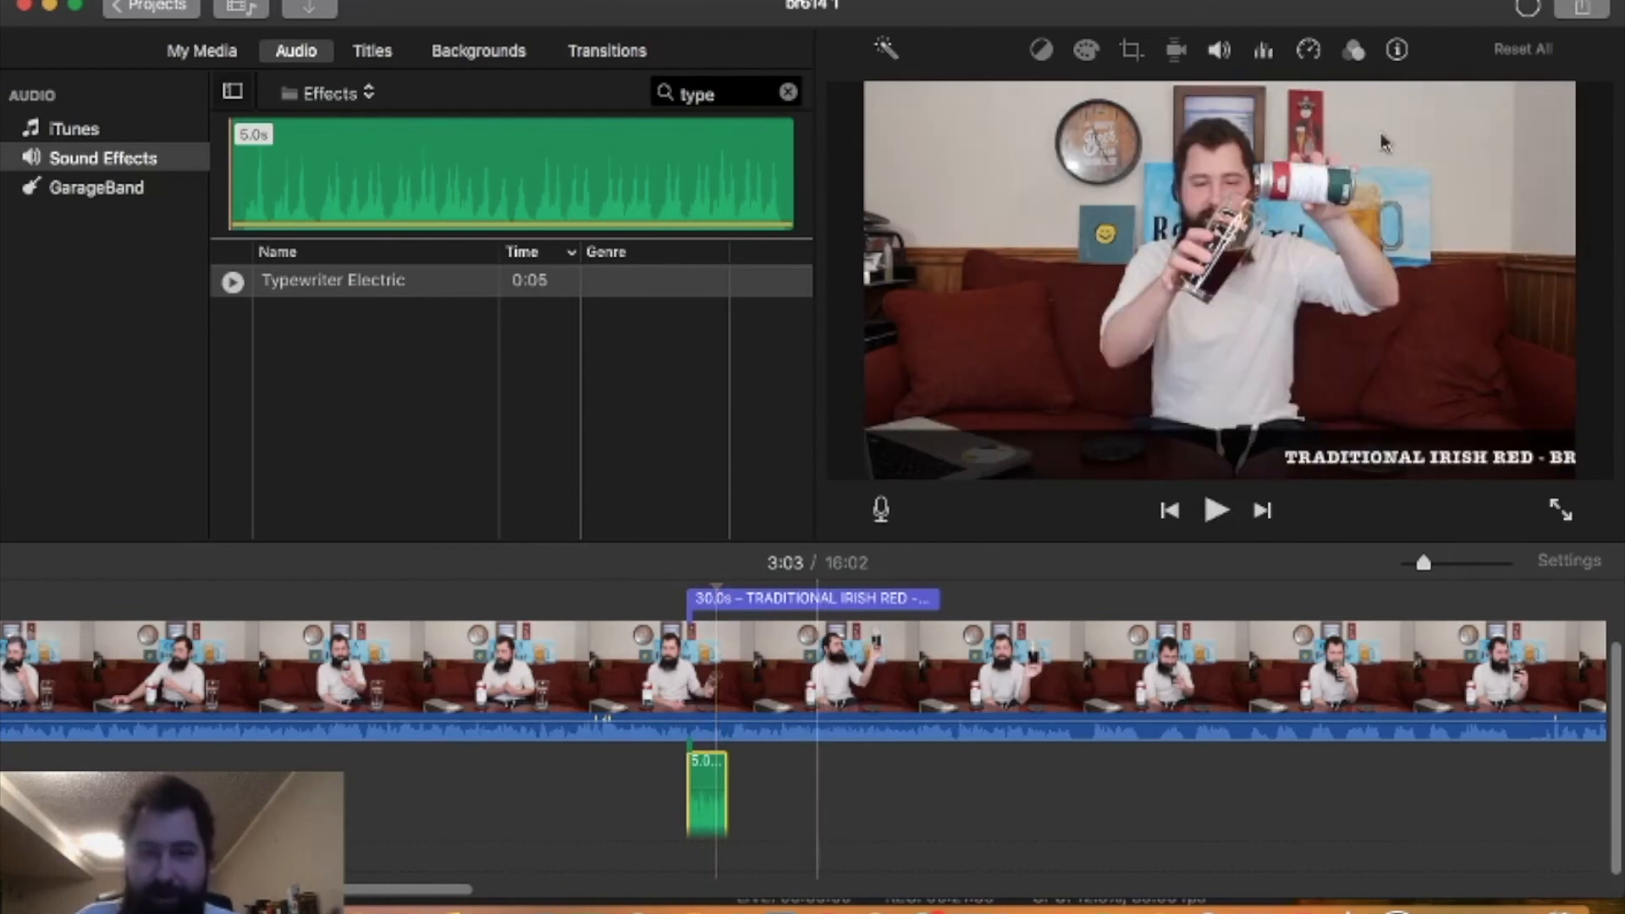
- Lower the Typewriter Electric clip's volume to 10% and play back that section
left_click(1227, 57)
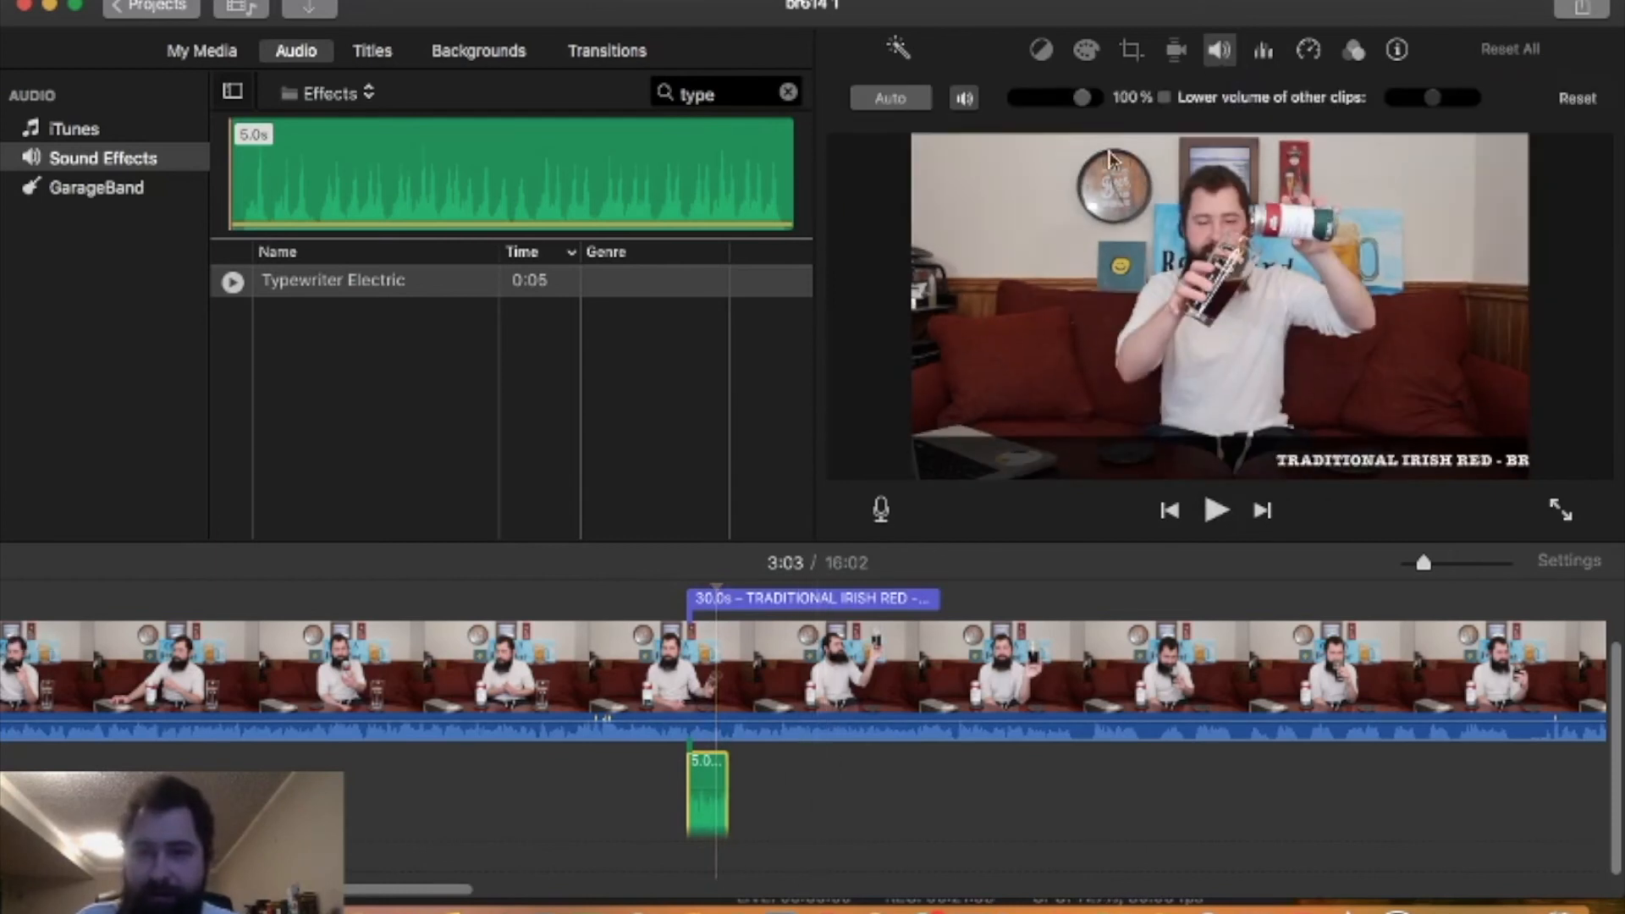
left_click_drag(1085, 99, 1023, 102)
key("space")
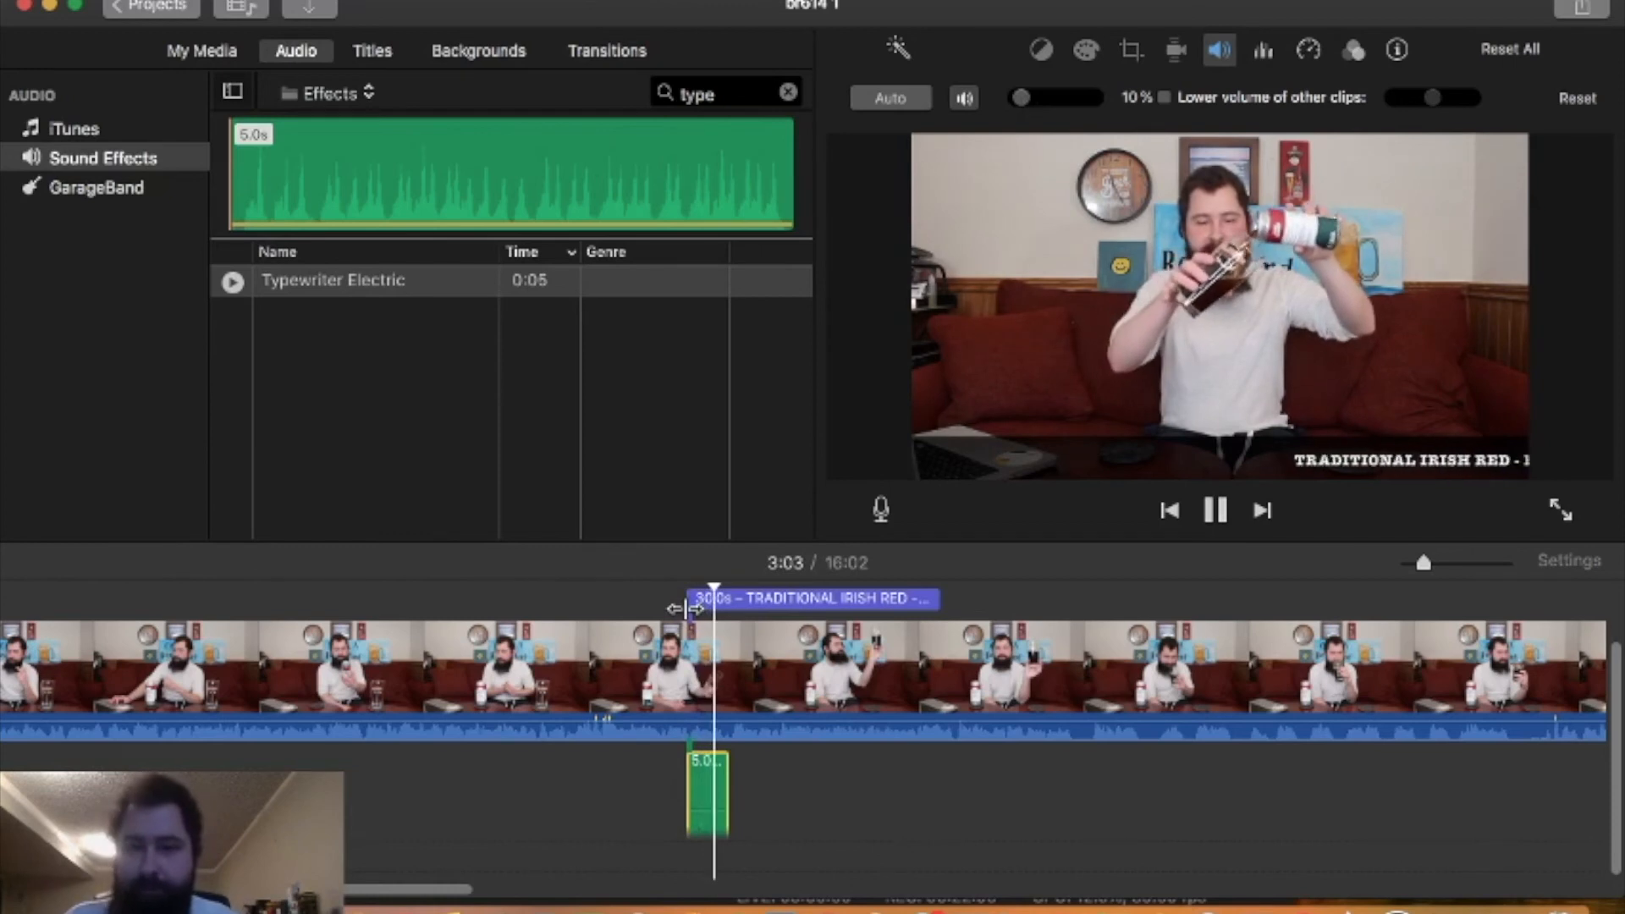
key("space")
left_click(806, 809)
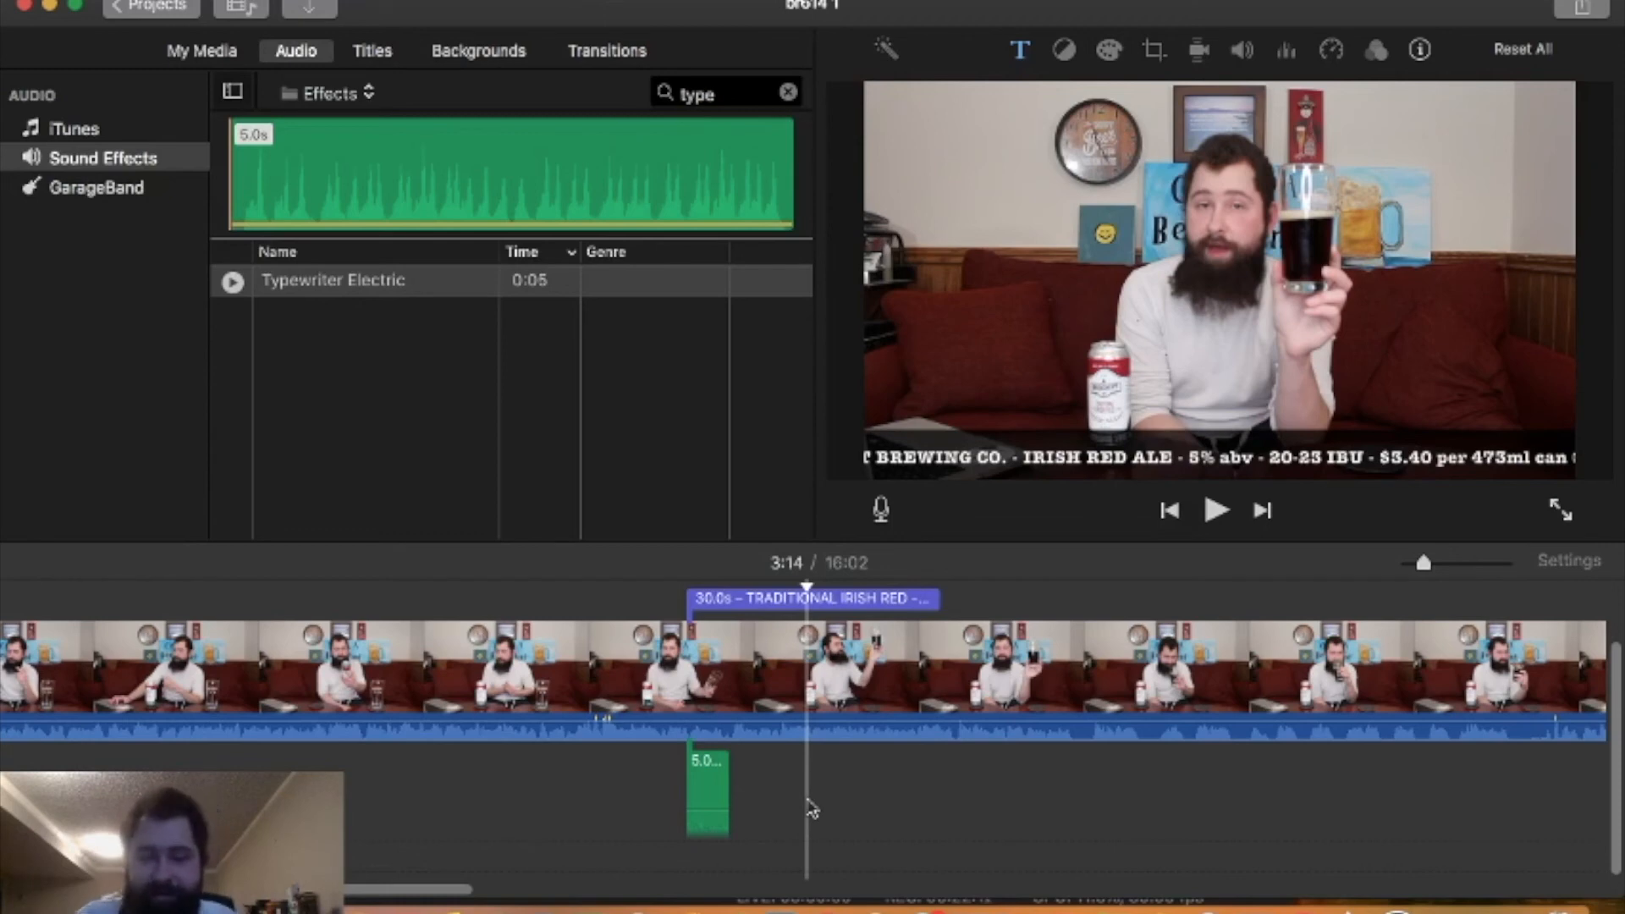
- Search the sound effects for "pour" and place Bottle Pour under the beer glass clip with the opening title
scroll(773, 772, "left", 10)
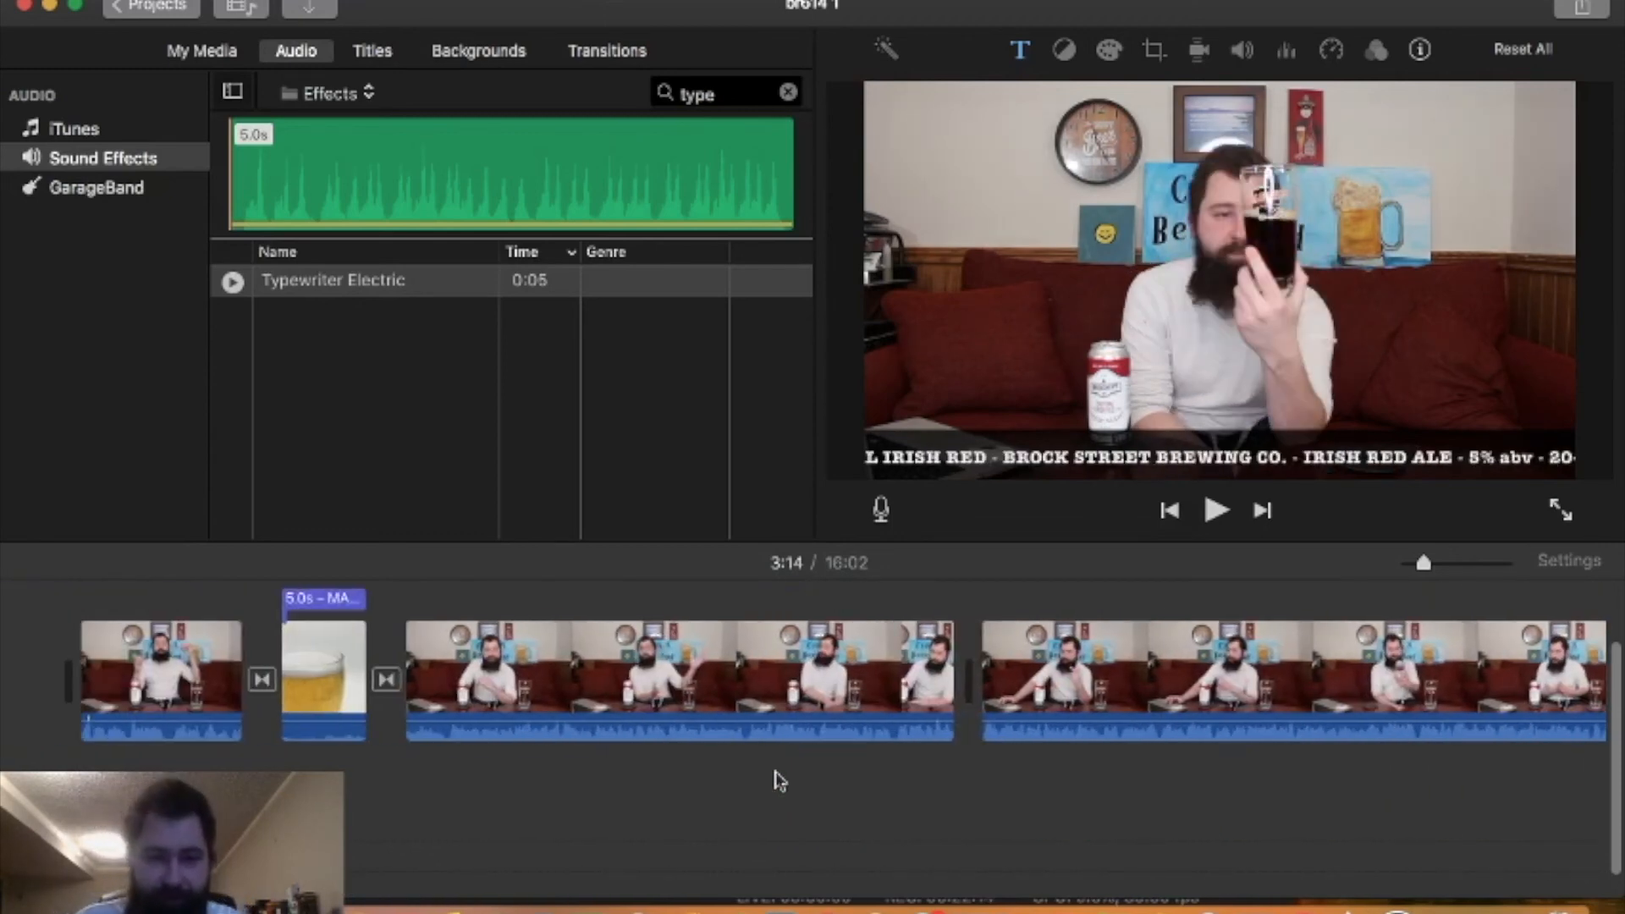
left_click(736, 280)
left_click(739, 95)
type("pour")
left_click(422, 287)
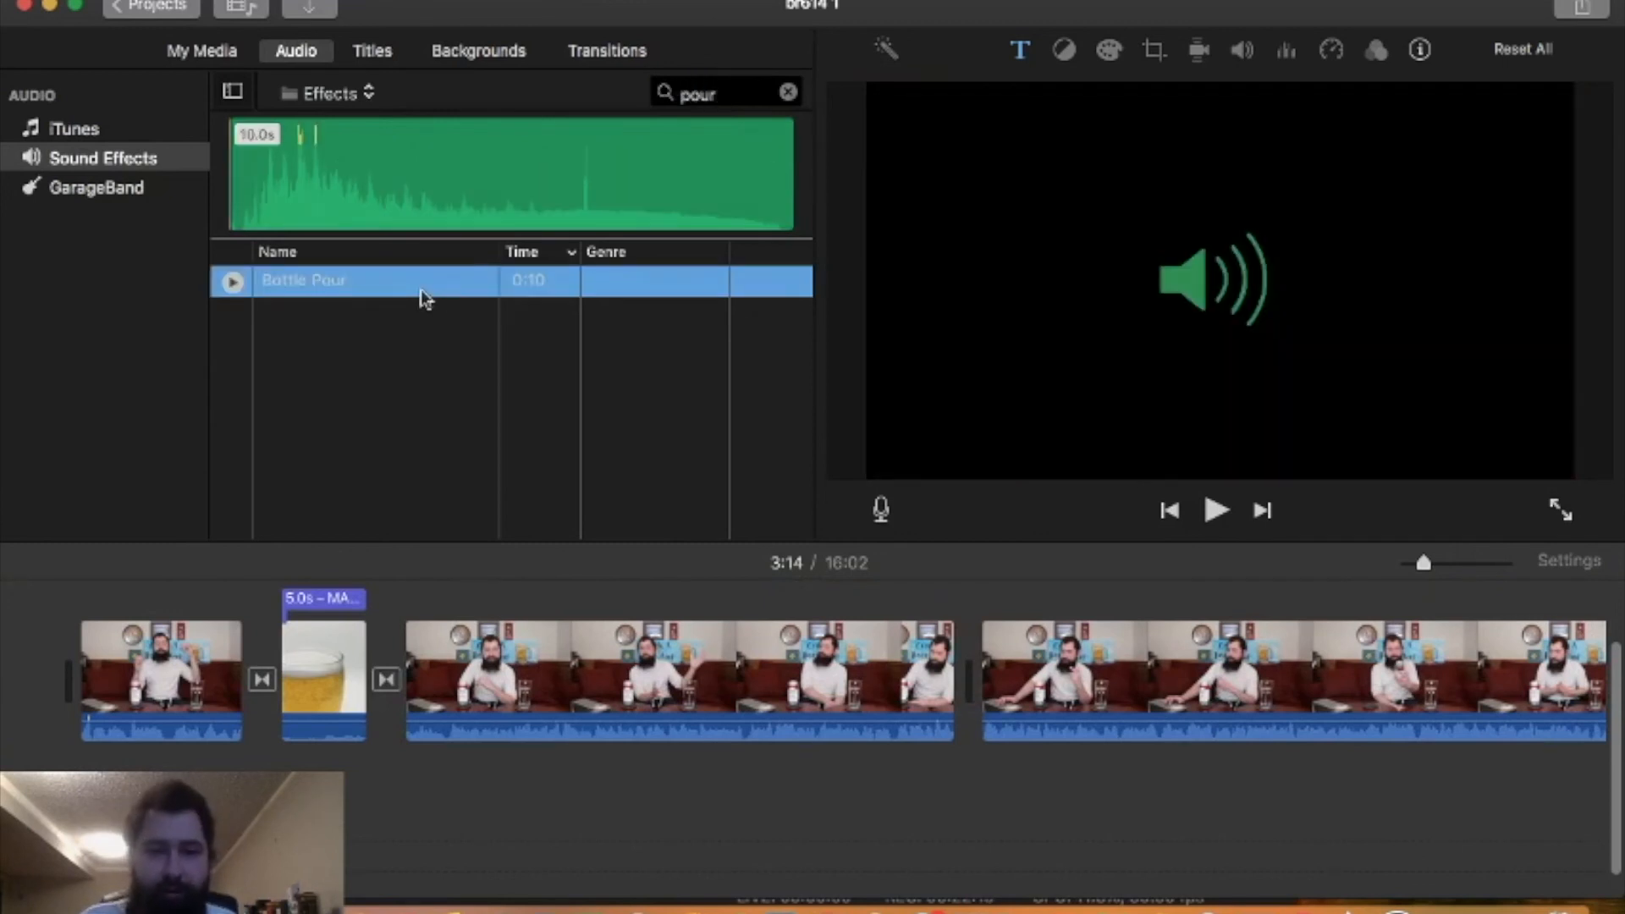
left_click_drag(425, 298, 287, 762)
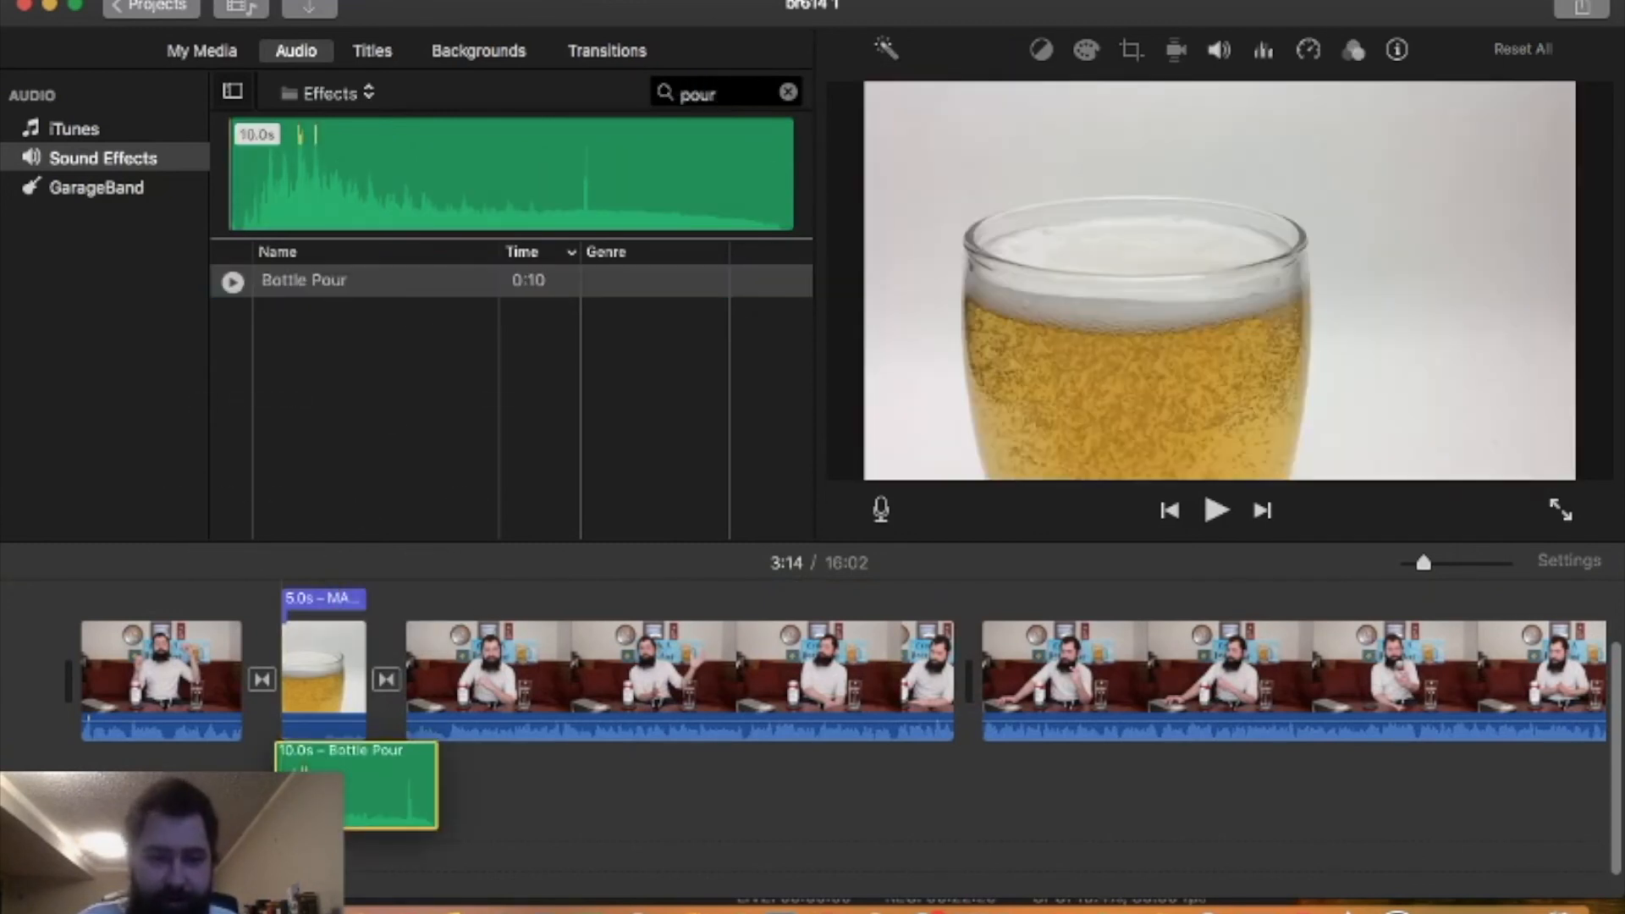
- Trim the end of the Bottle Pour clip to 6.0 s, fade it out, and play back the beer glass clip
left_click_drag(439, 762, 365, 777)
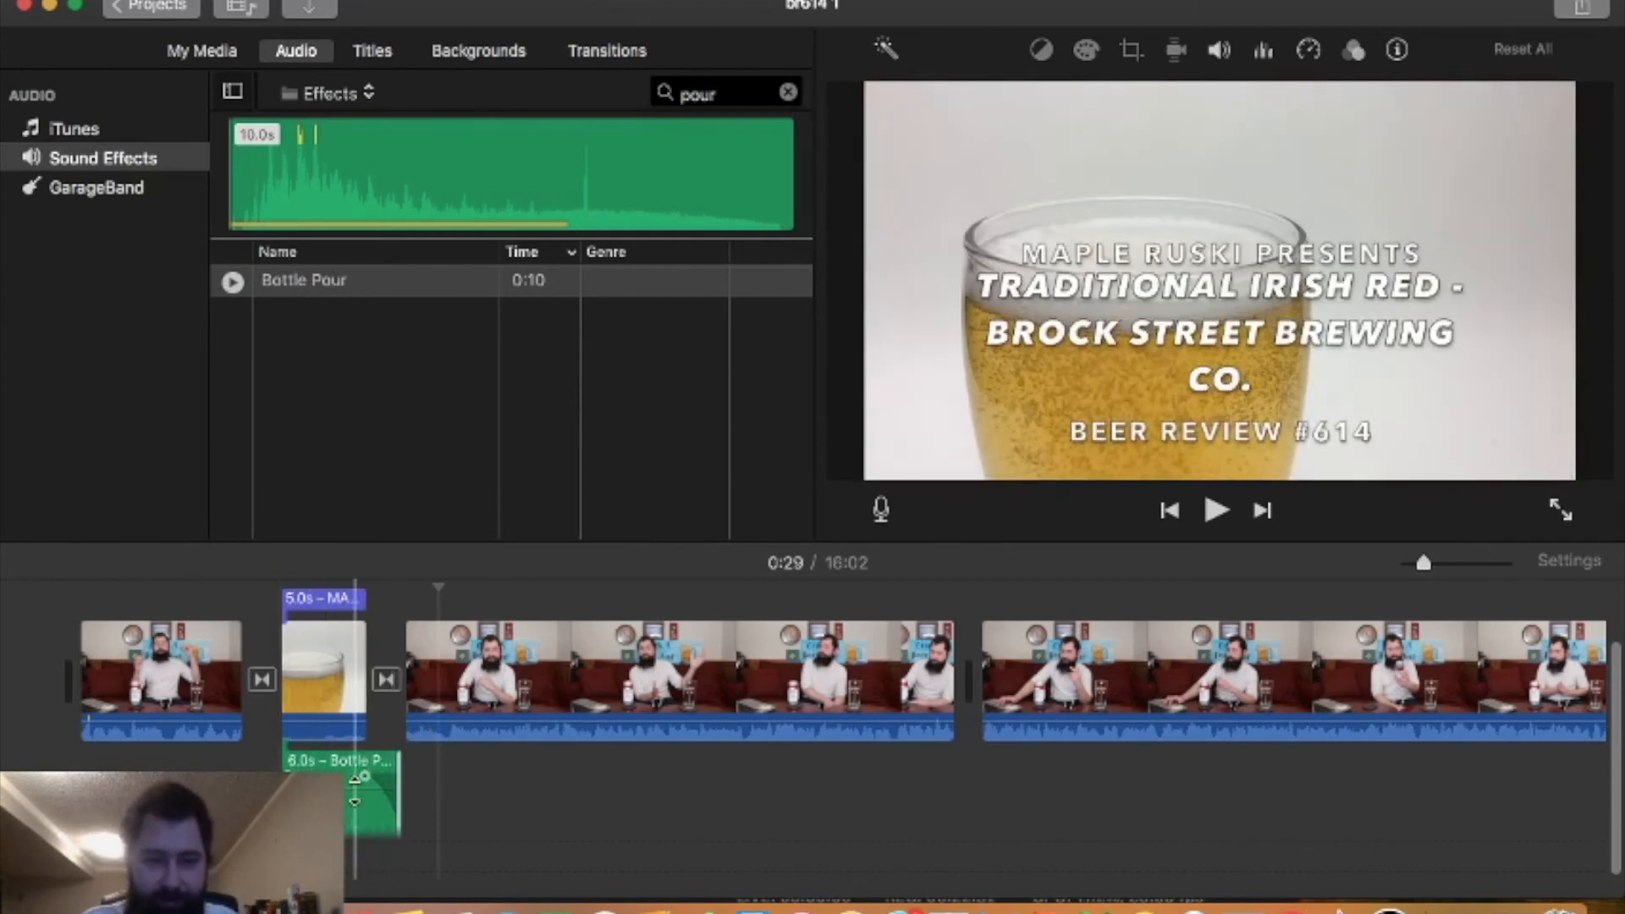
mouse_move(365, 777)
left_mouse_down()
mouse_move(383, 777)
mouse_move(362, 779)
left_mouse_up()
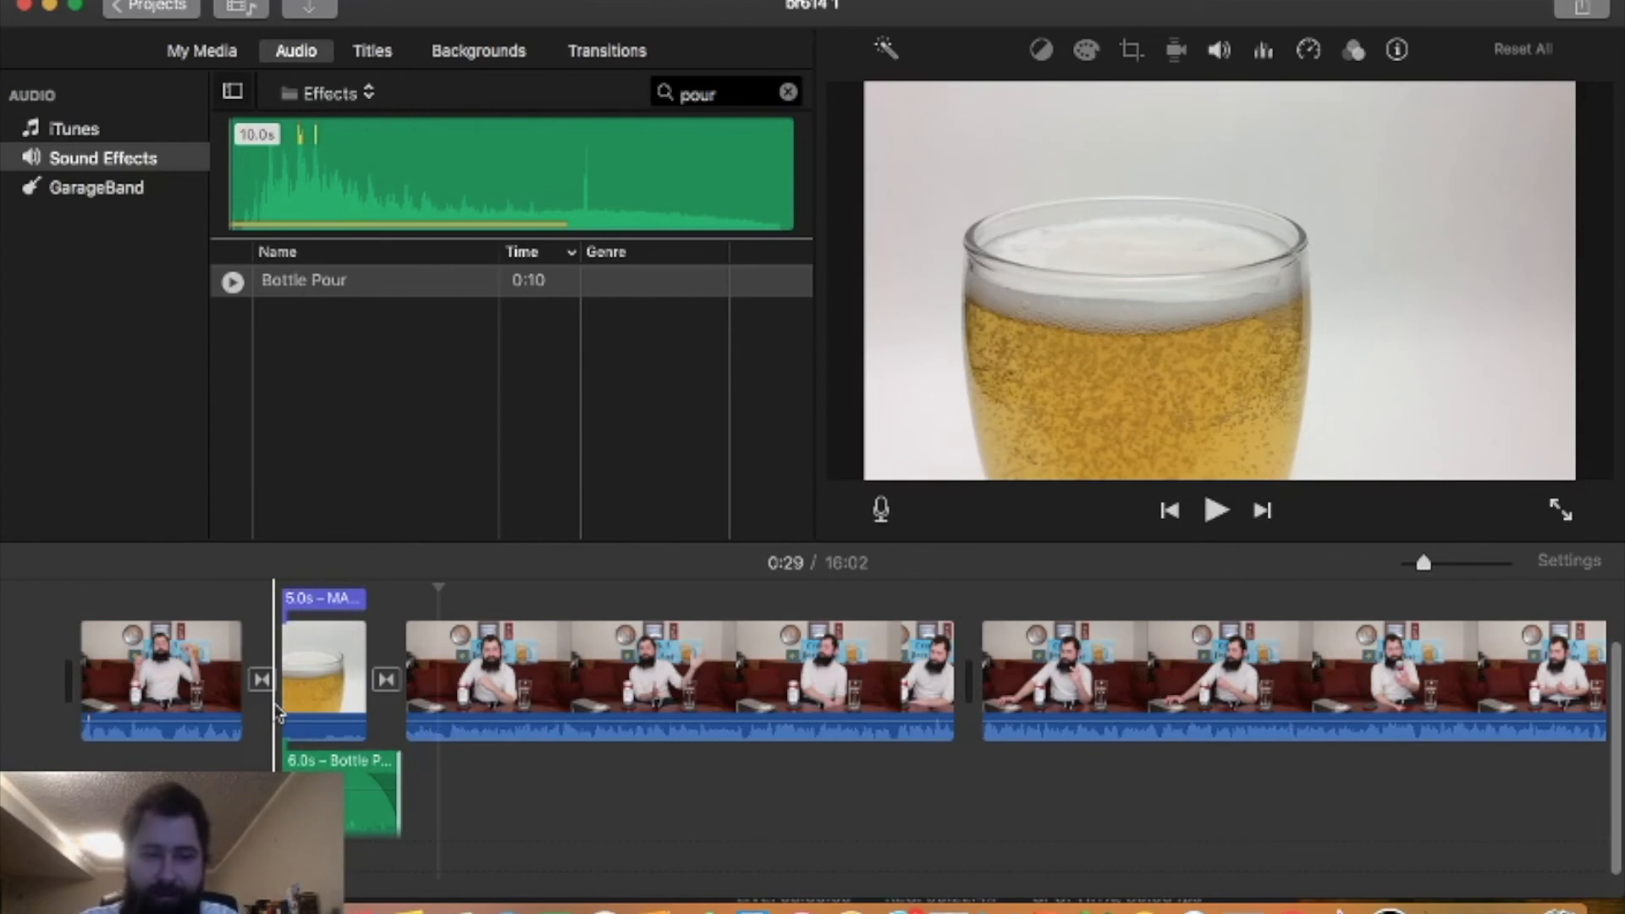
key("space")
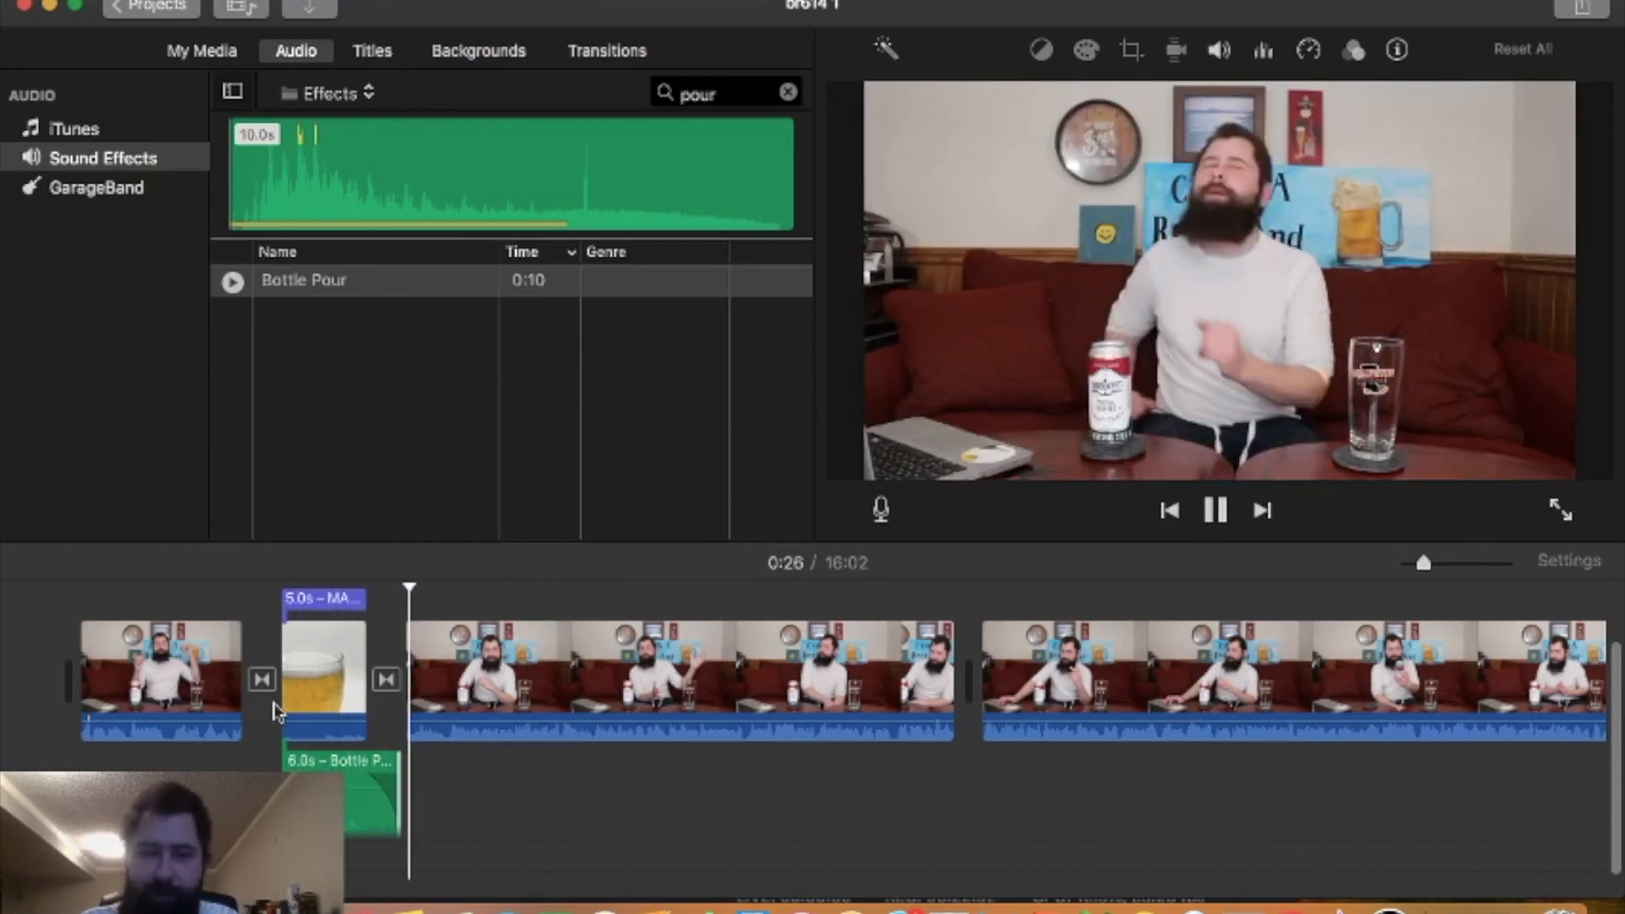
- Stop playback, browse the BEER INTRO media and listen to the audio tracks around the beer glass clip
key("space")
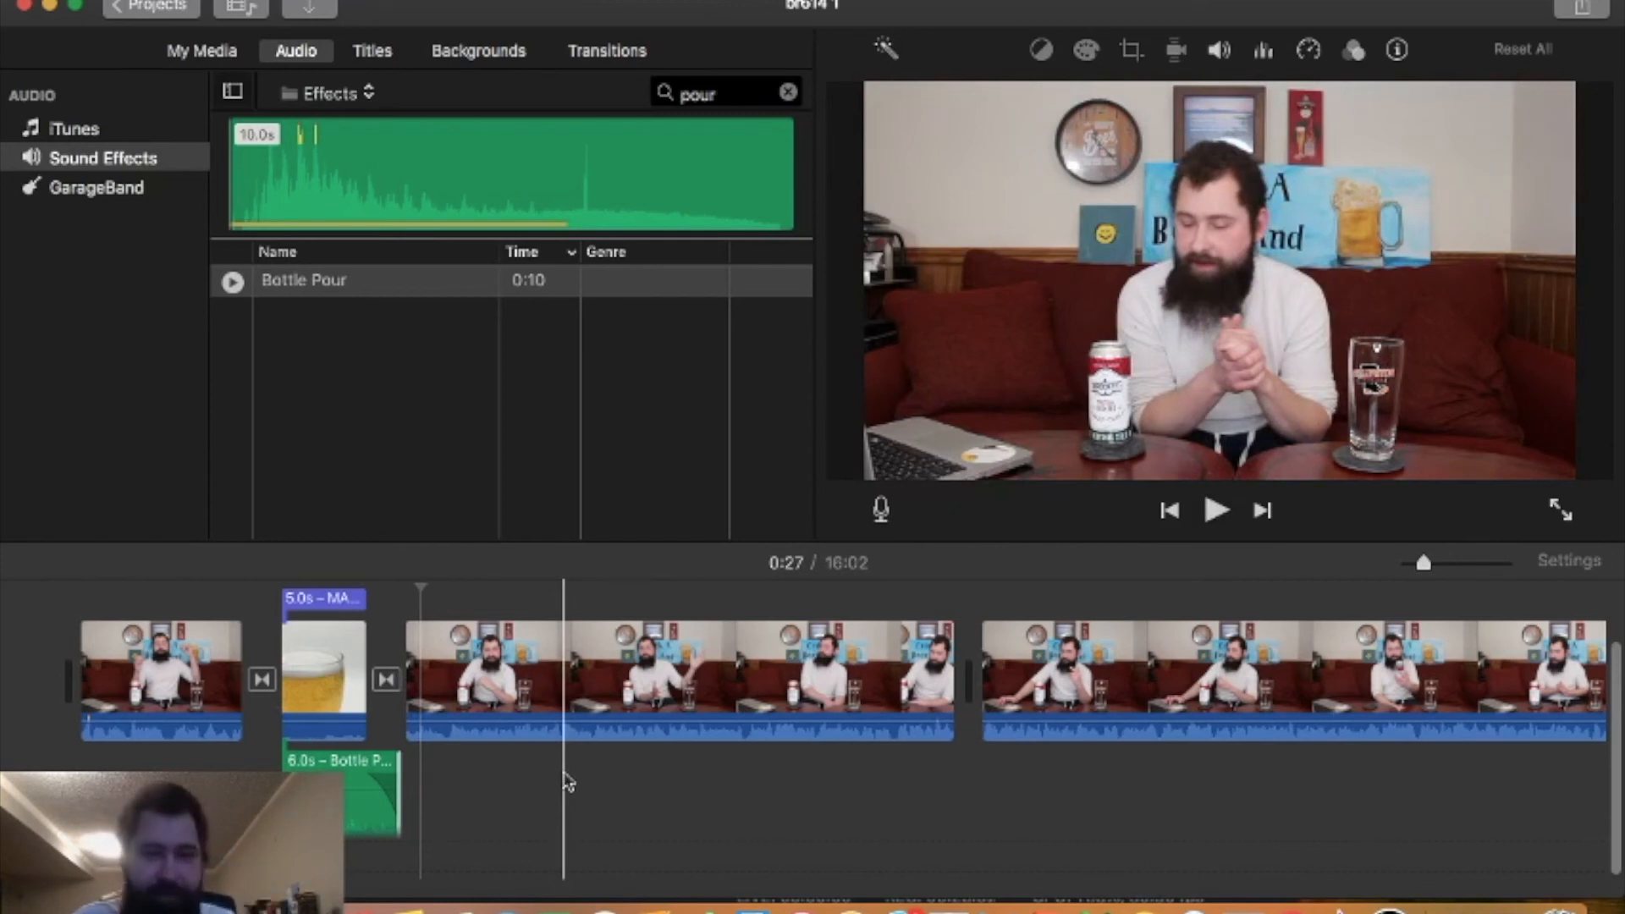
left_click(203, 52)
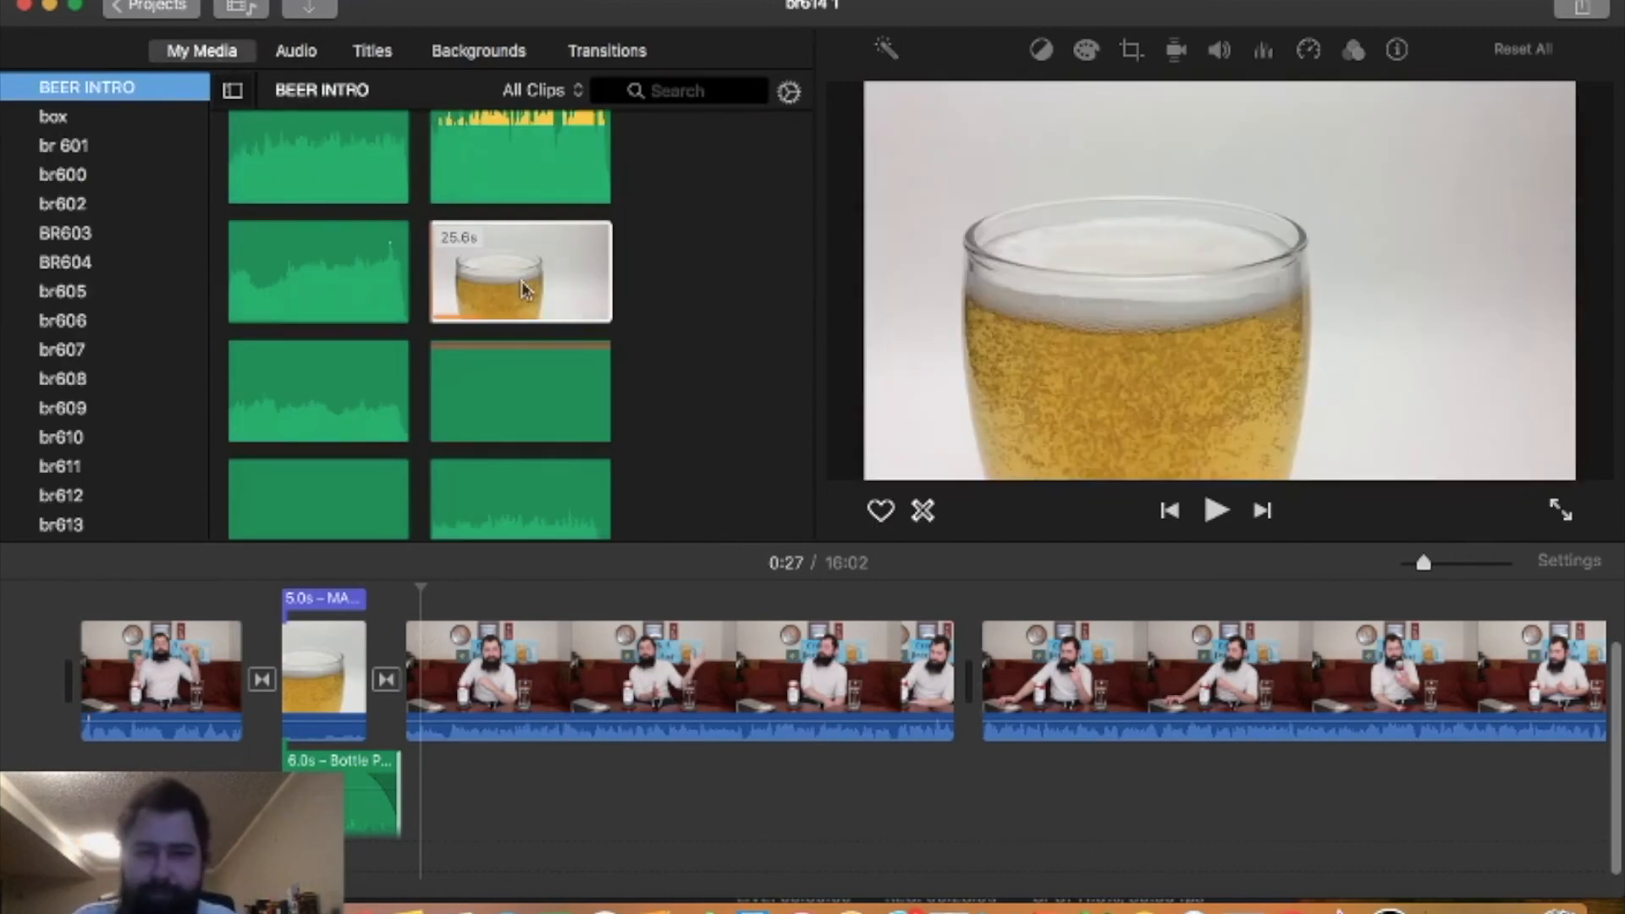
left_click(523, 288)
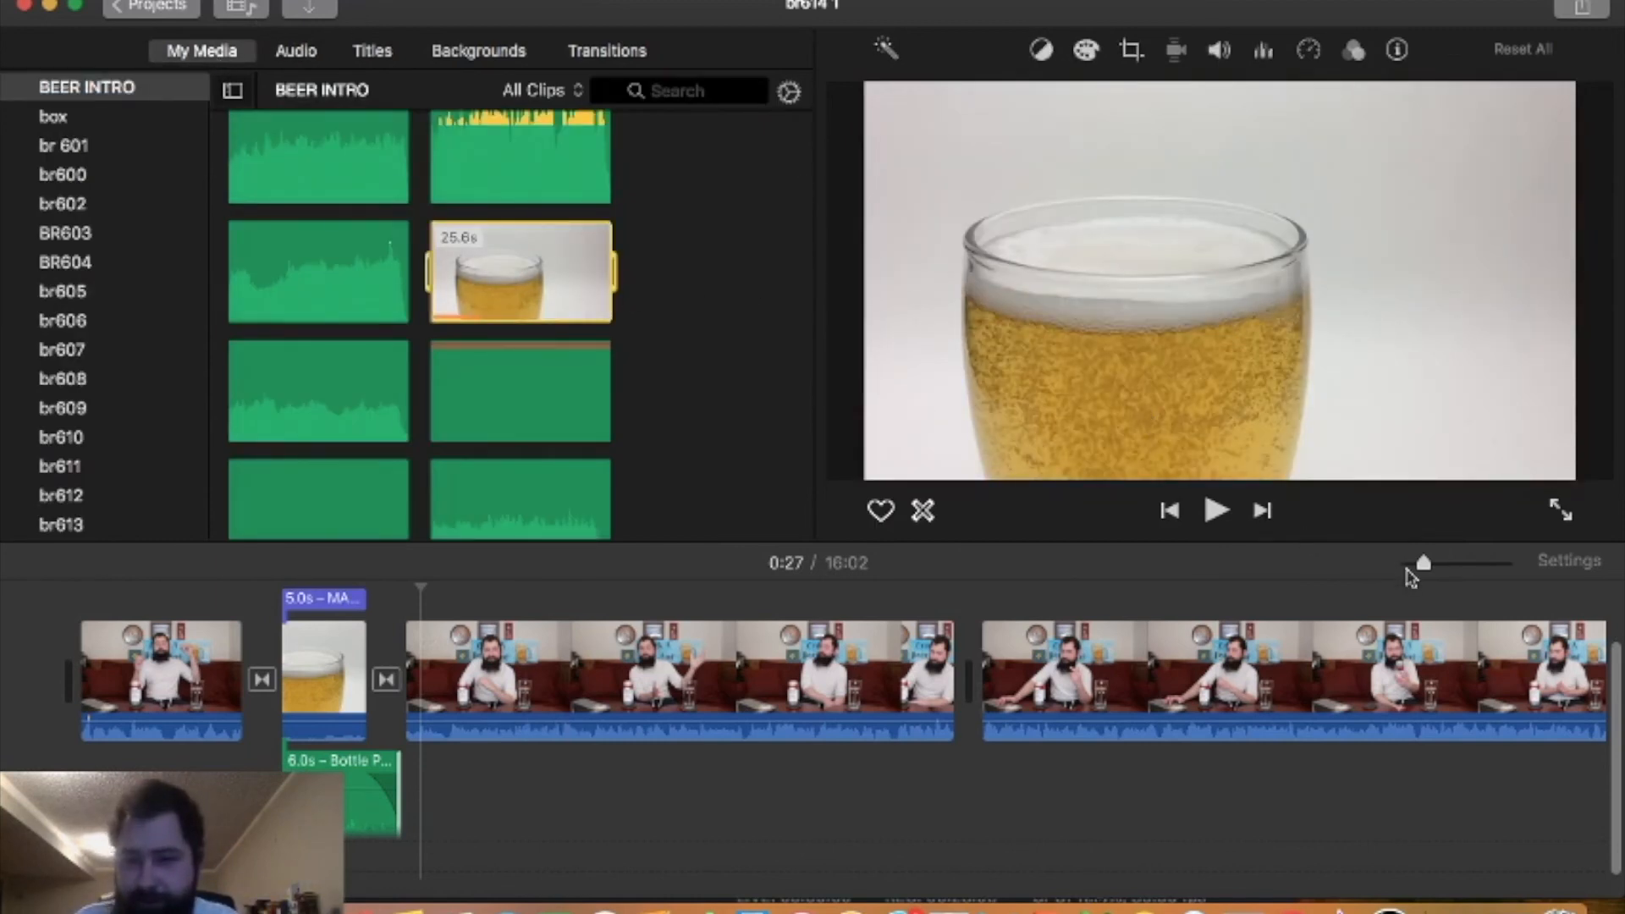
left_click_drag(1411, 576, 1395, 576)
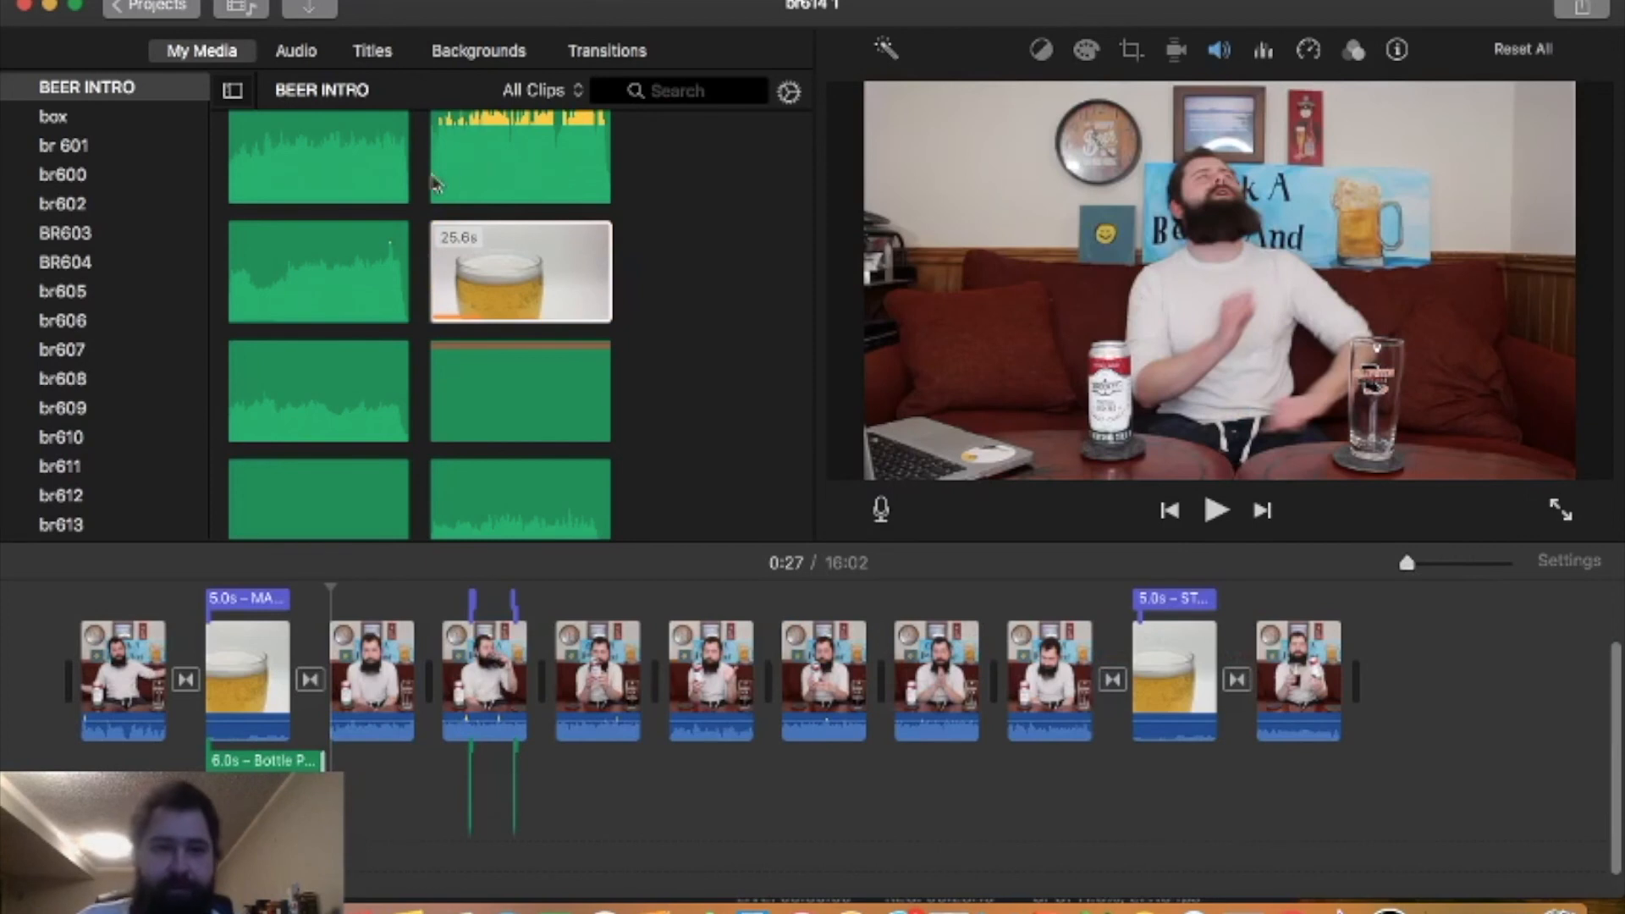
scroll(465, 271, "up", 3)
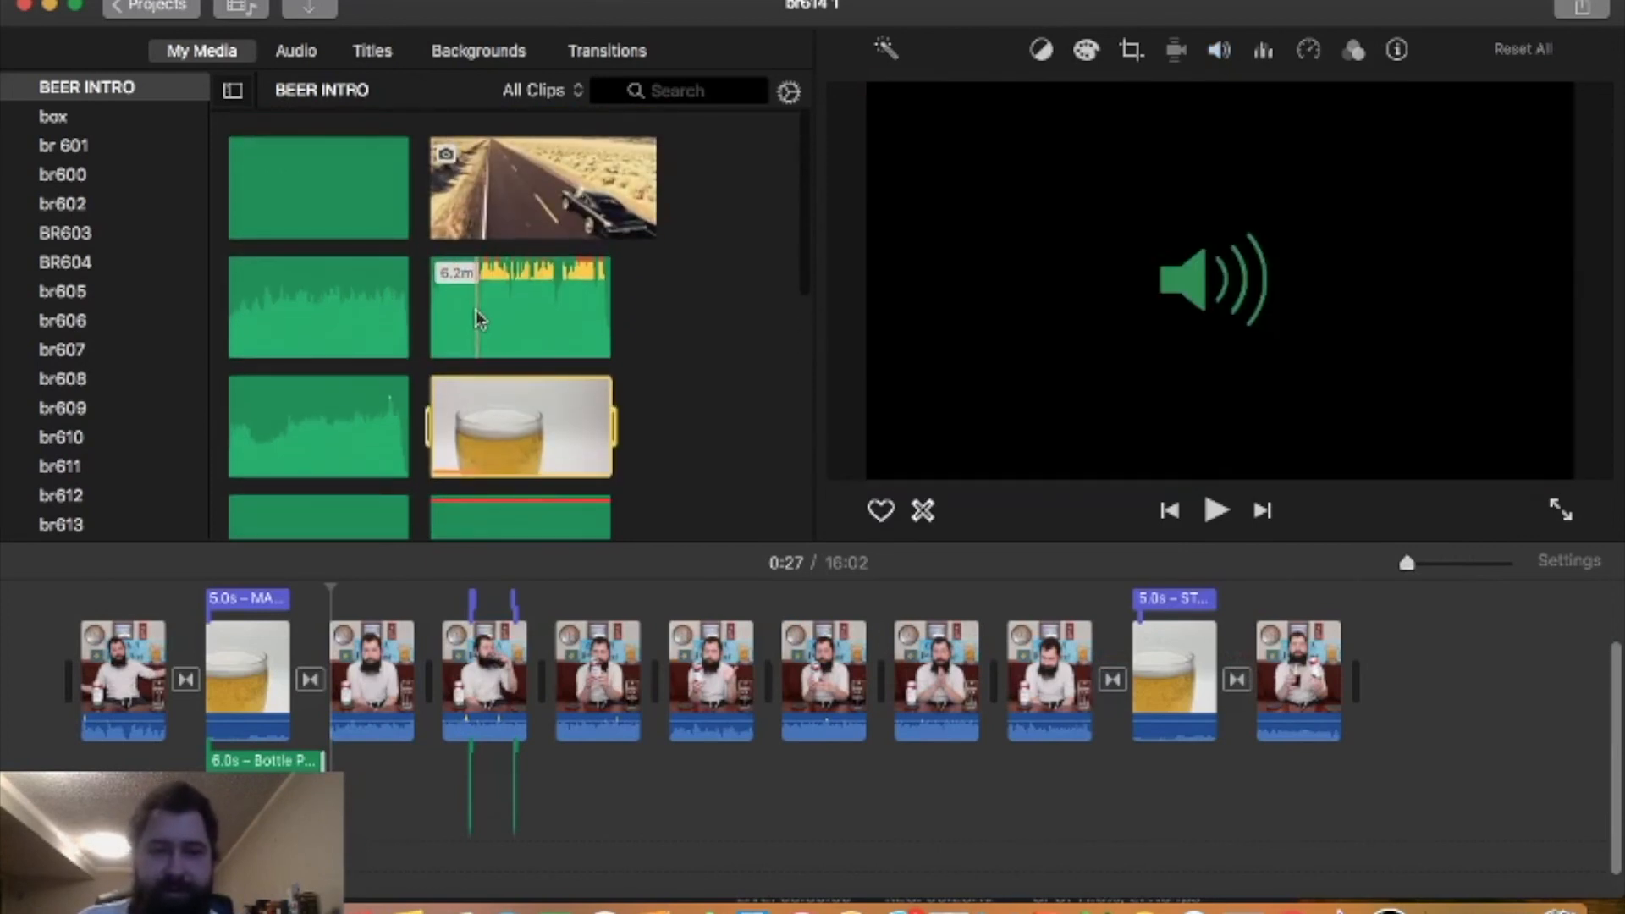
key("space")
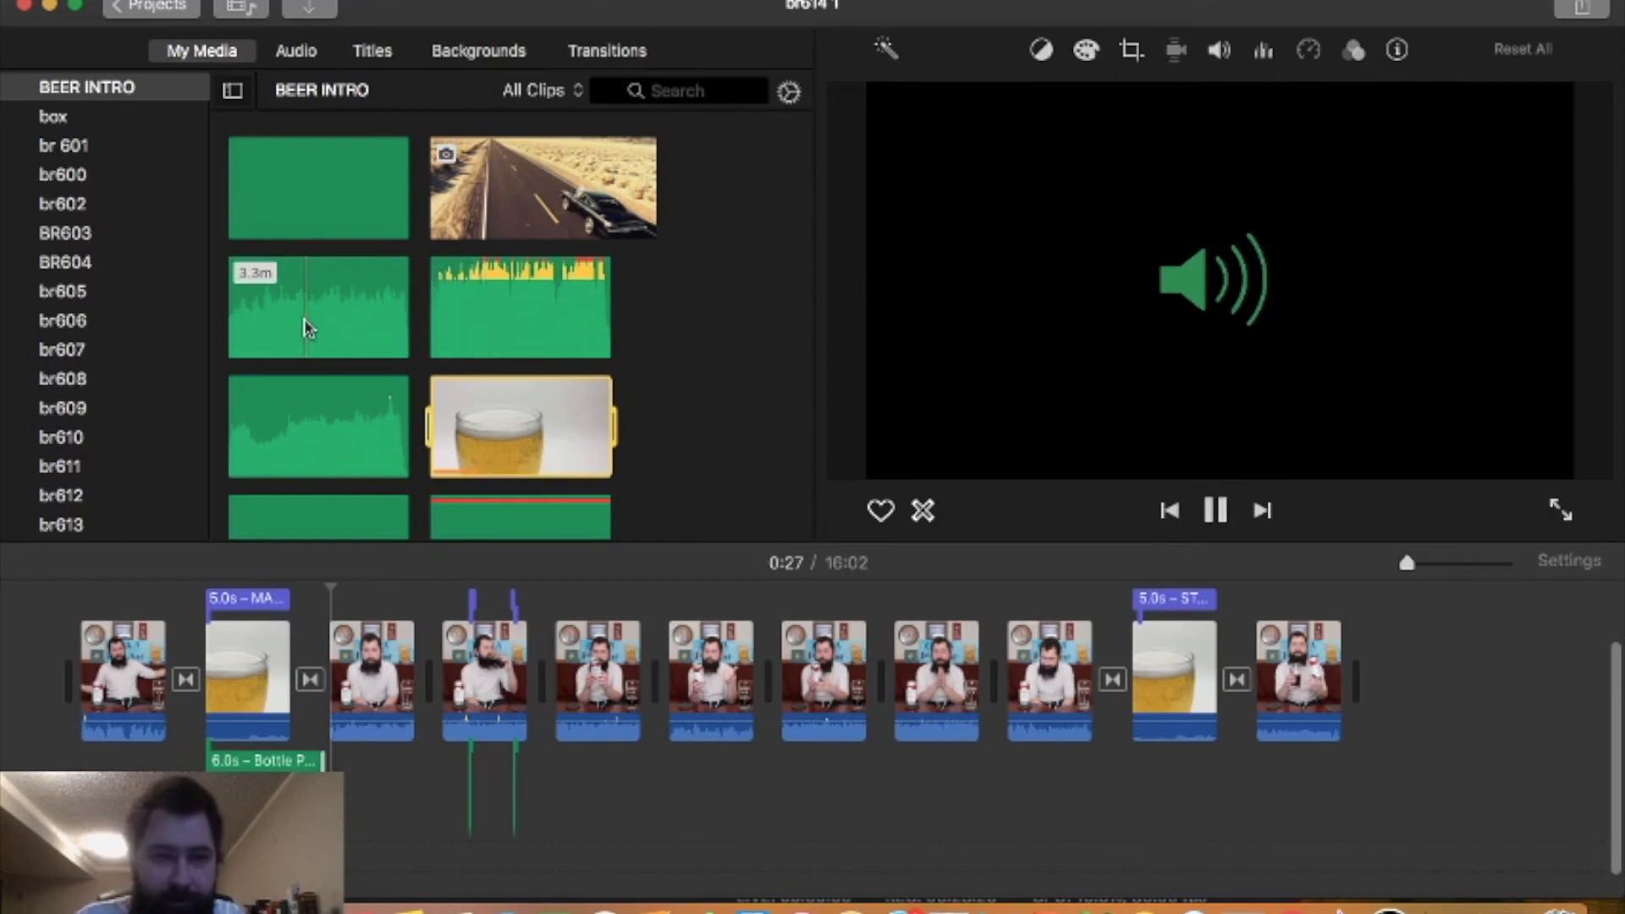
key("space")
scroll(306, 330, "down", 3)
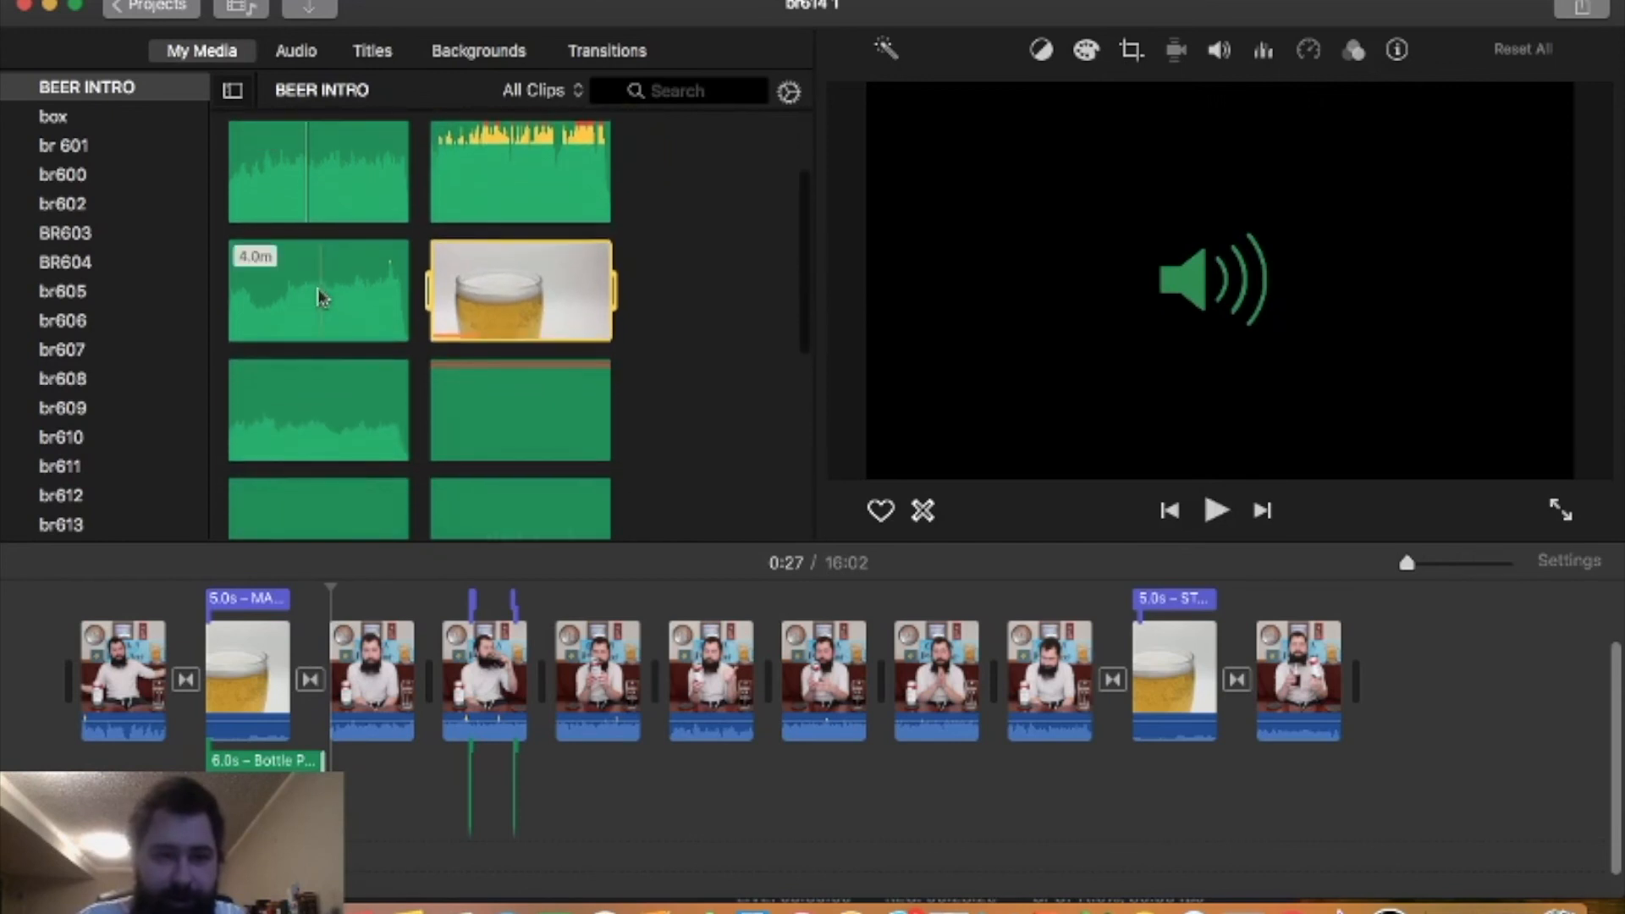
key("space")
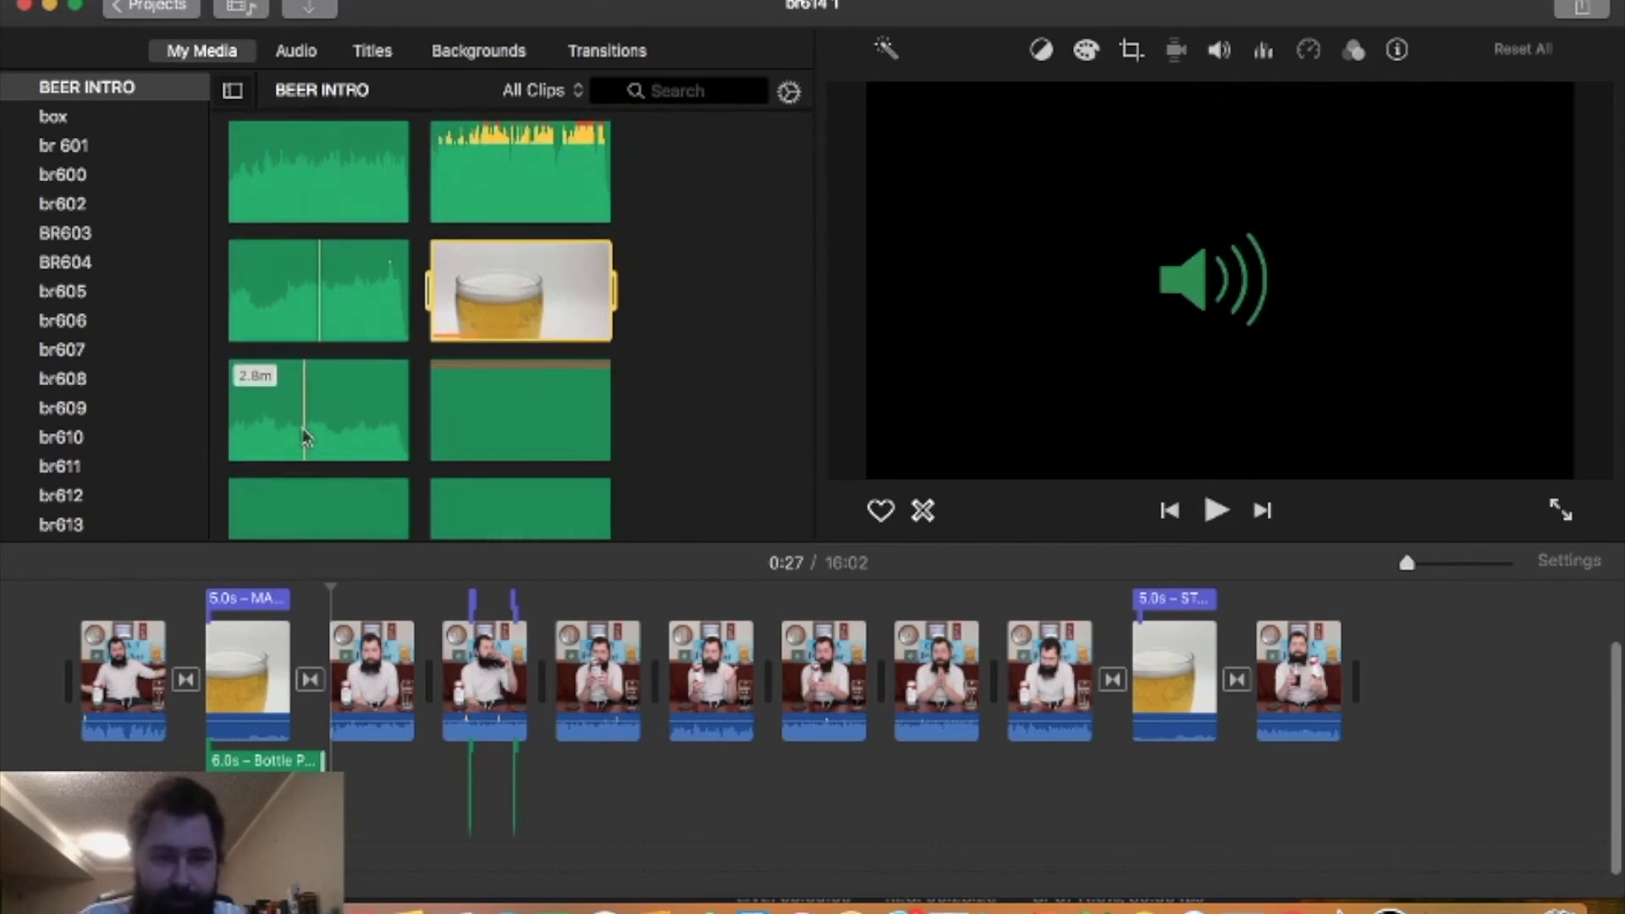
key("space")
key("space")
- Audition the remaining audio tracks further down the BEER INTRO media, comparing the 10.5m, 4.6m and 3.9m tracks
scroll(512, 319, "down", 5)
key("space")
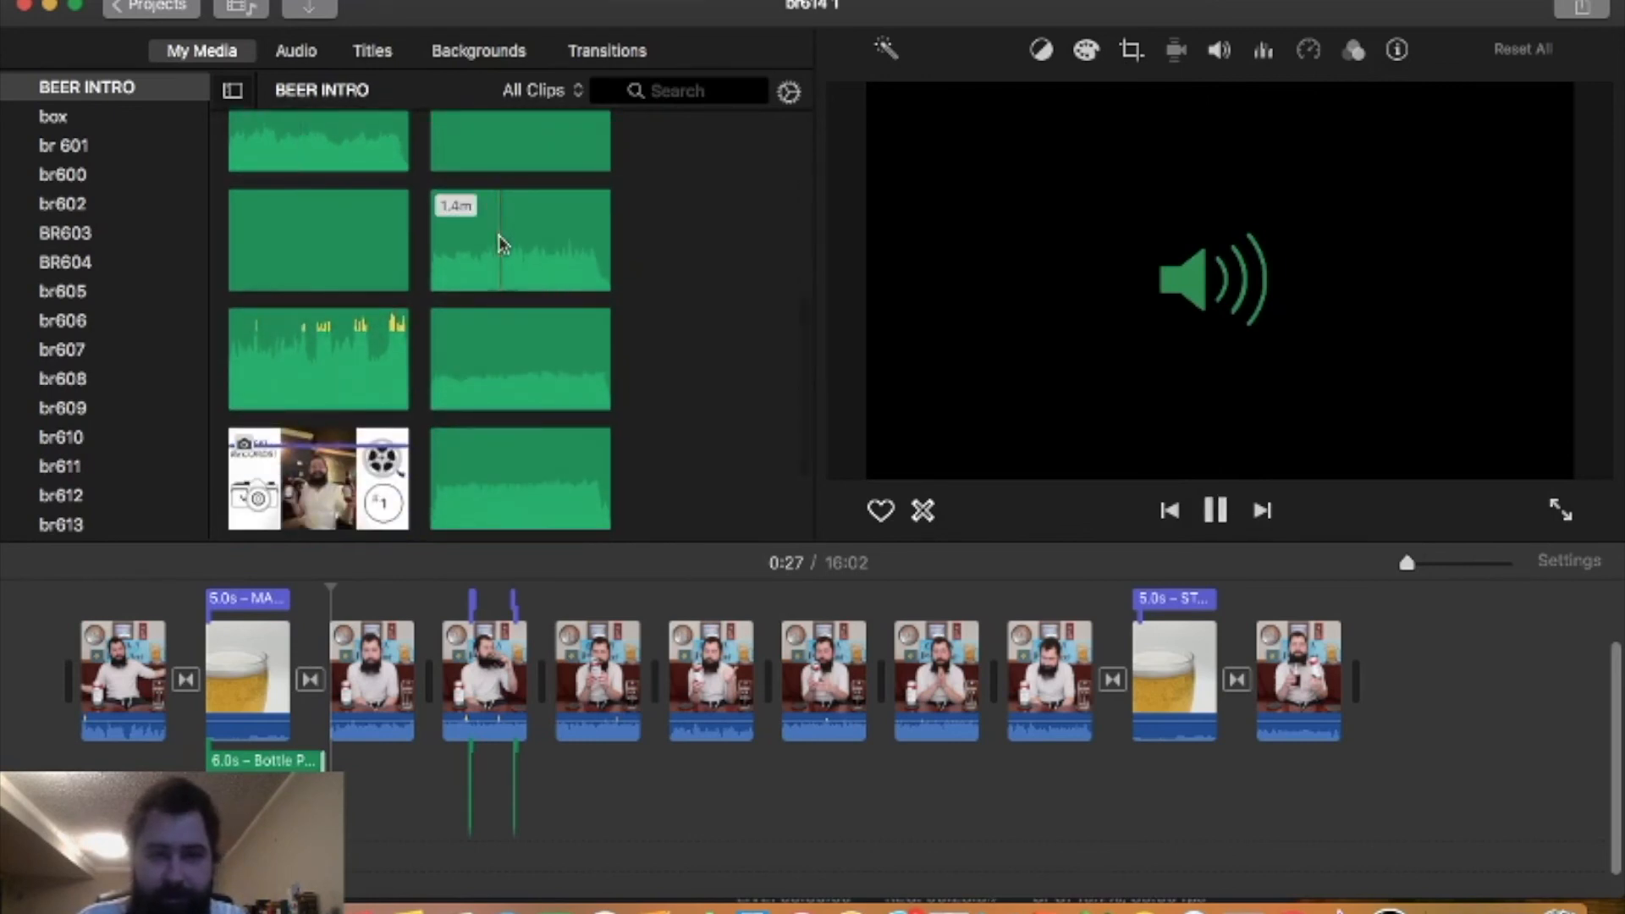
key("space")
key("space")
key("space")
key("space")
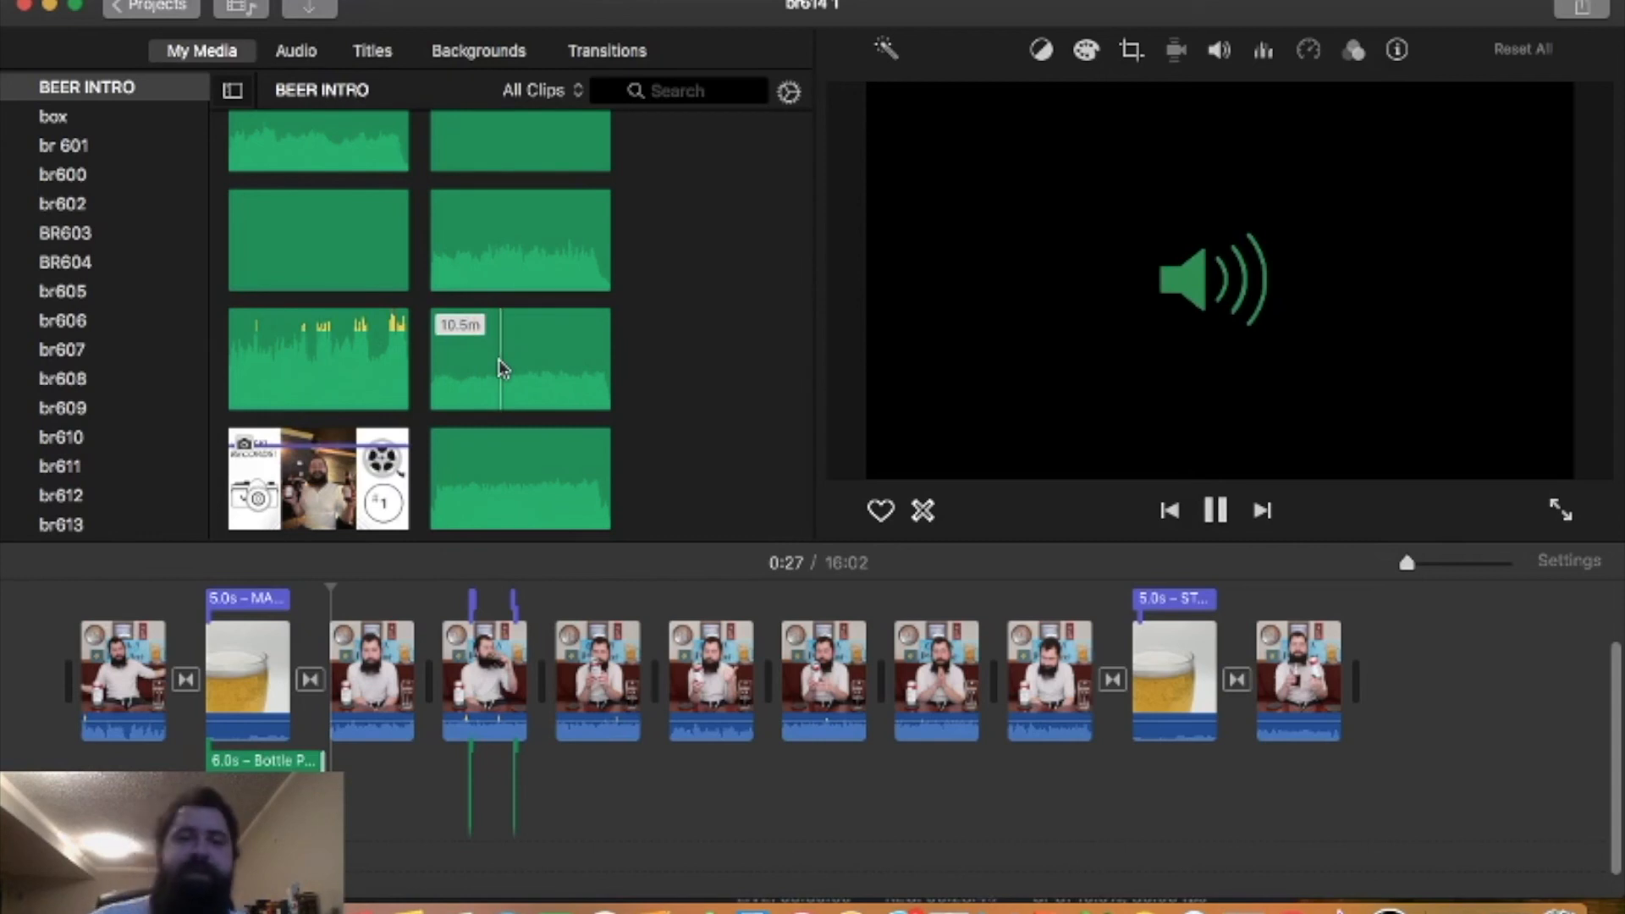
key("space")
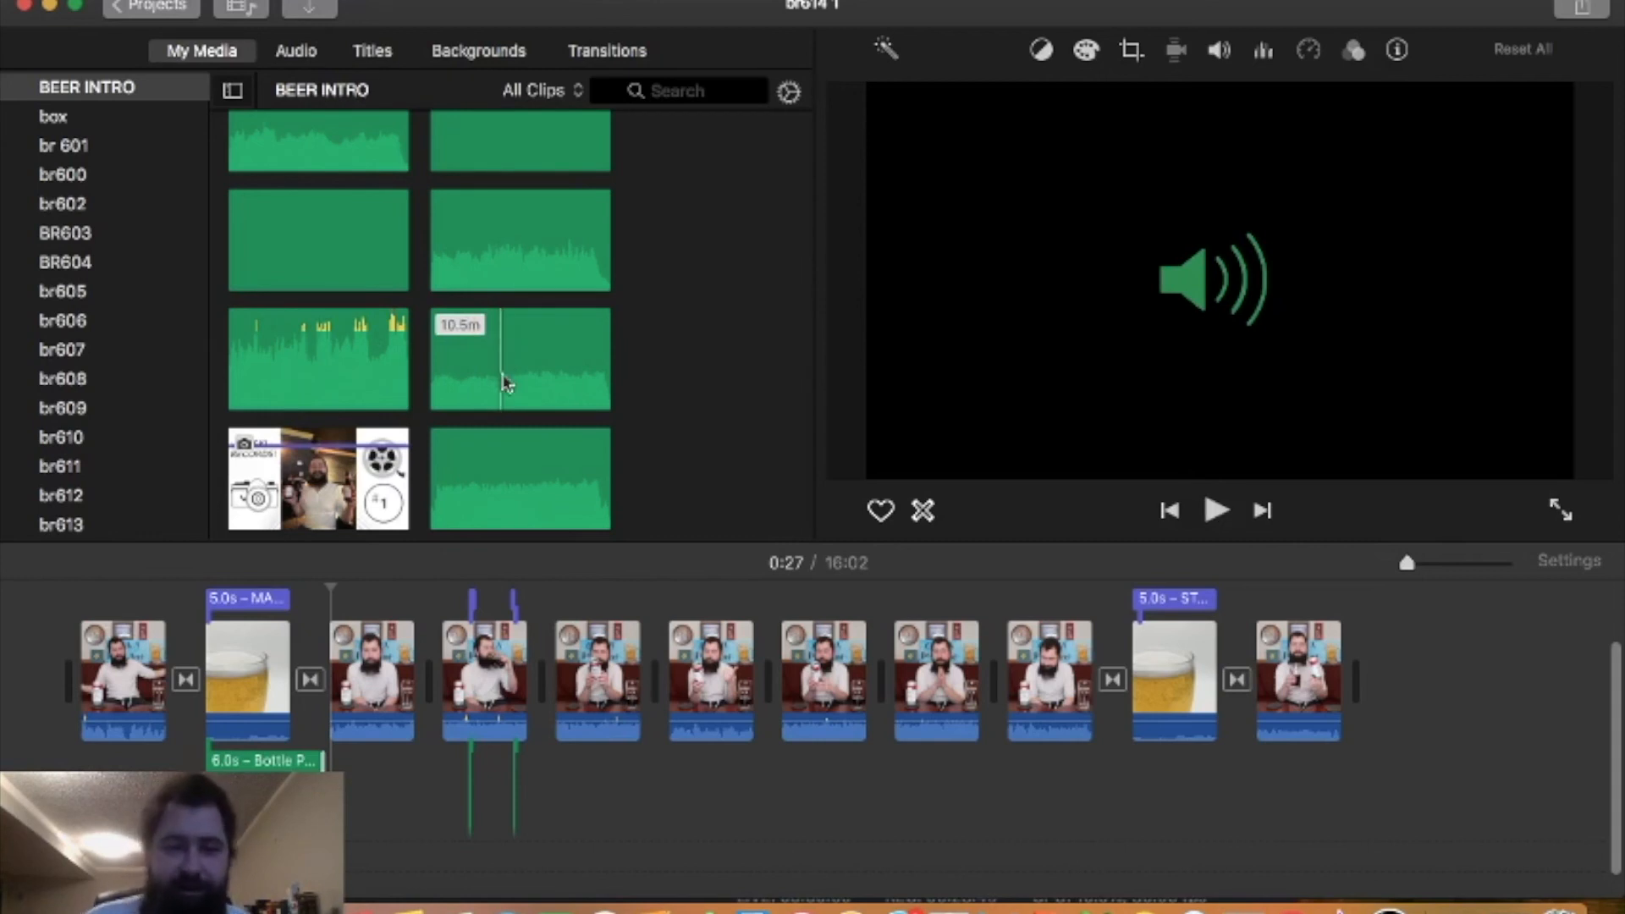
key("space")
scroll(496, 466, "down", 4)
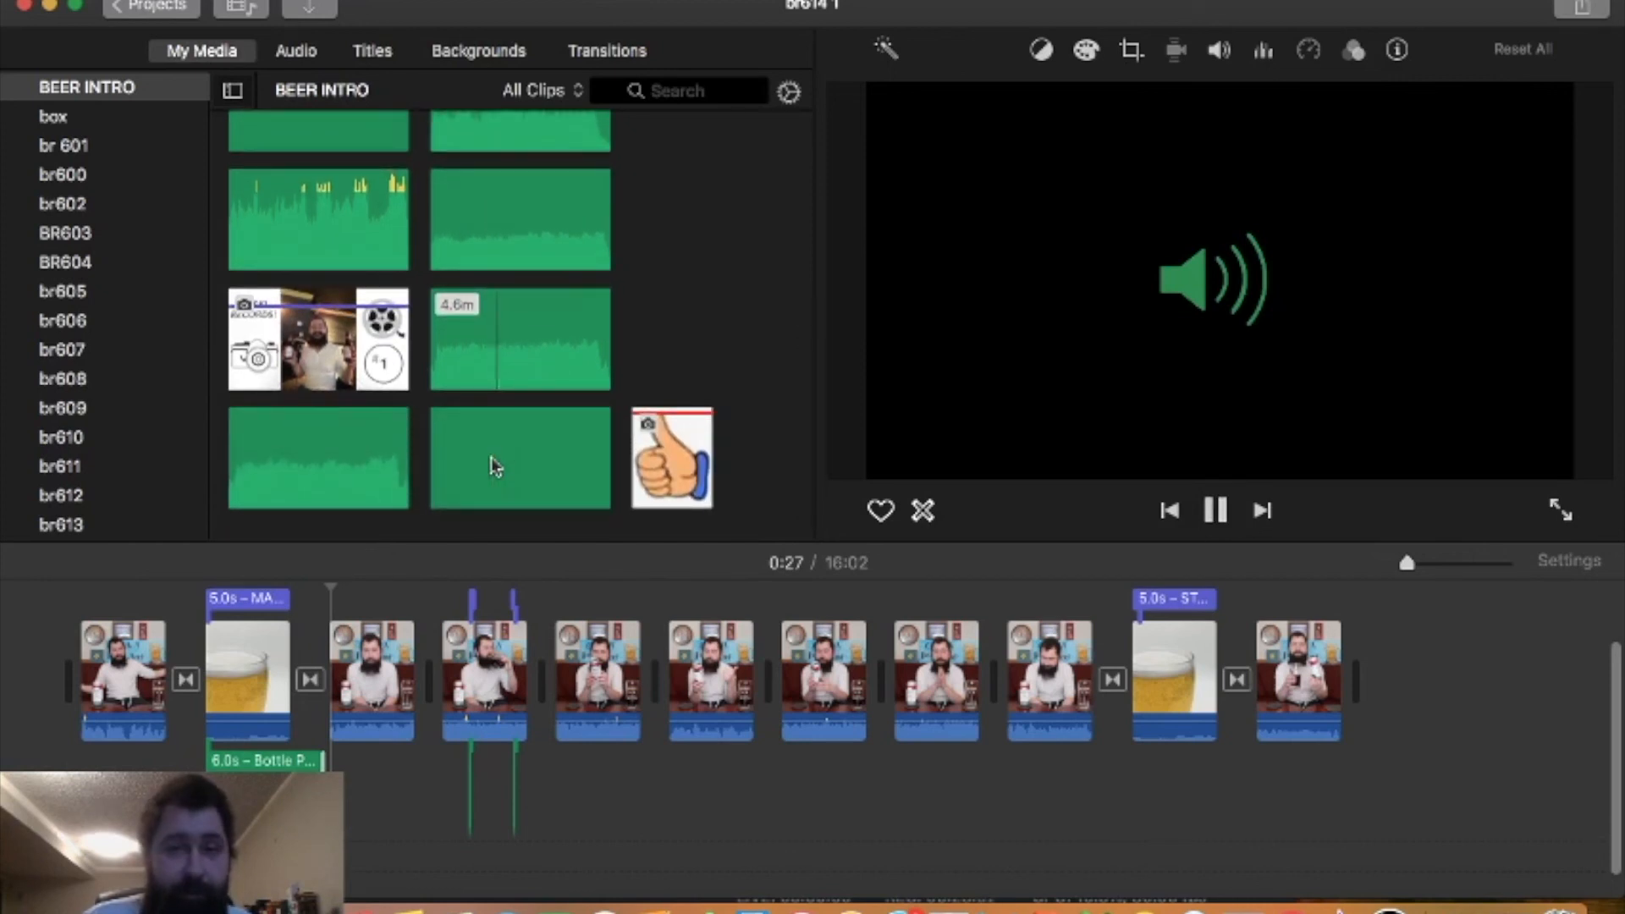
key("space")
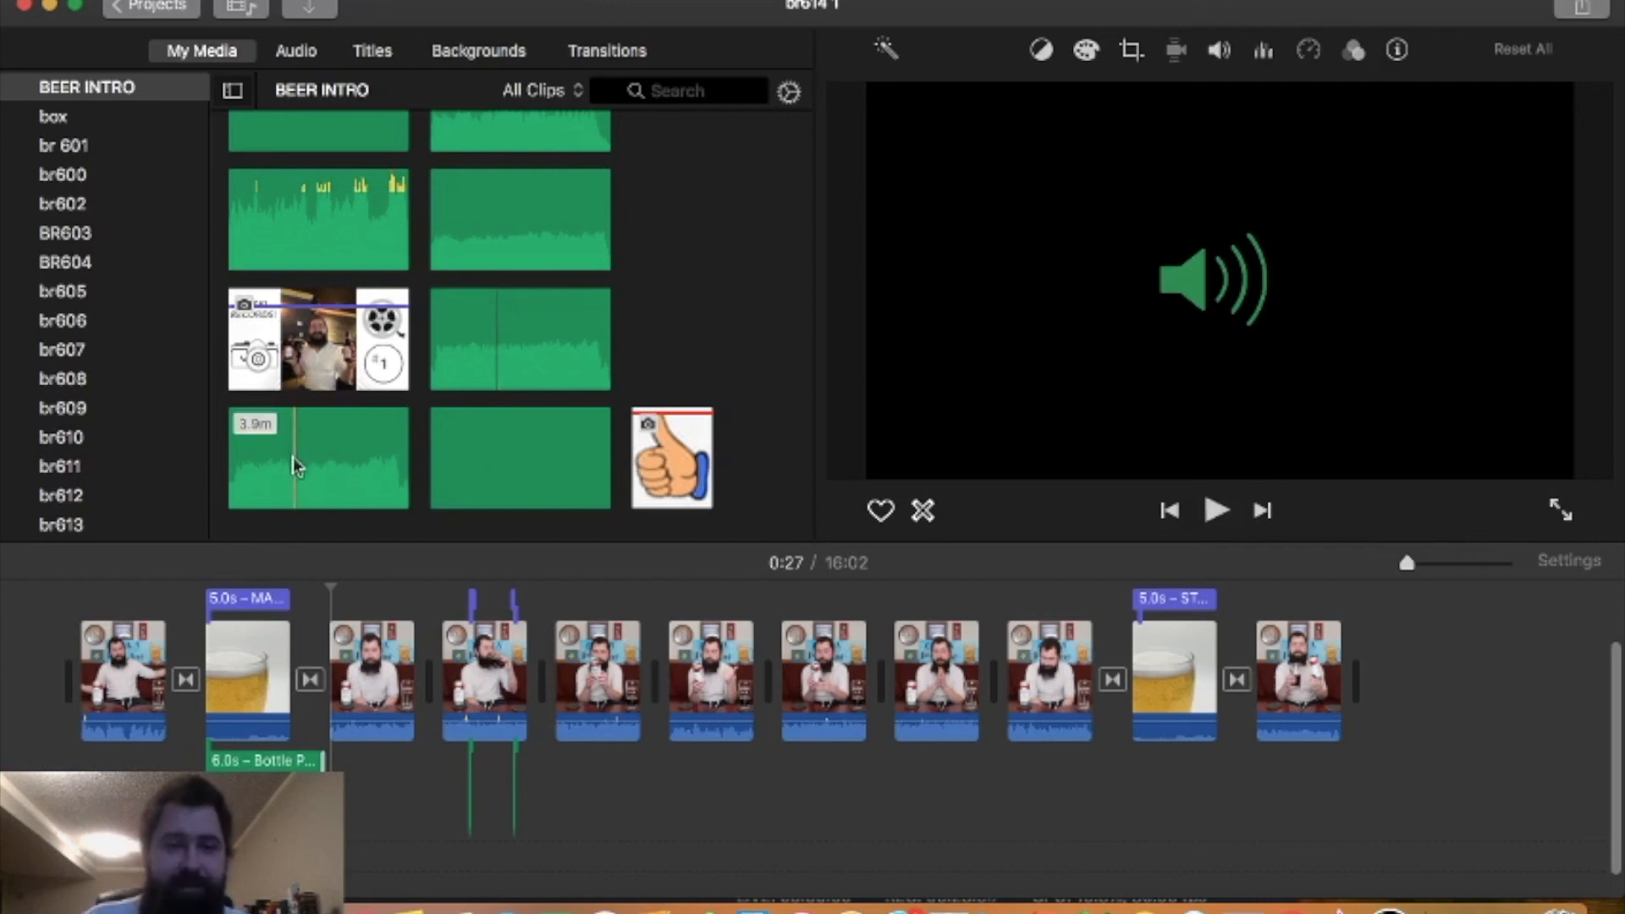
key("space")
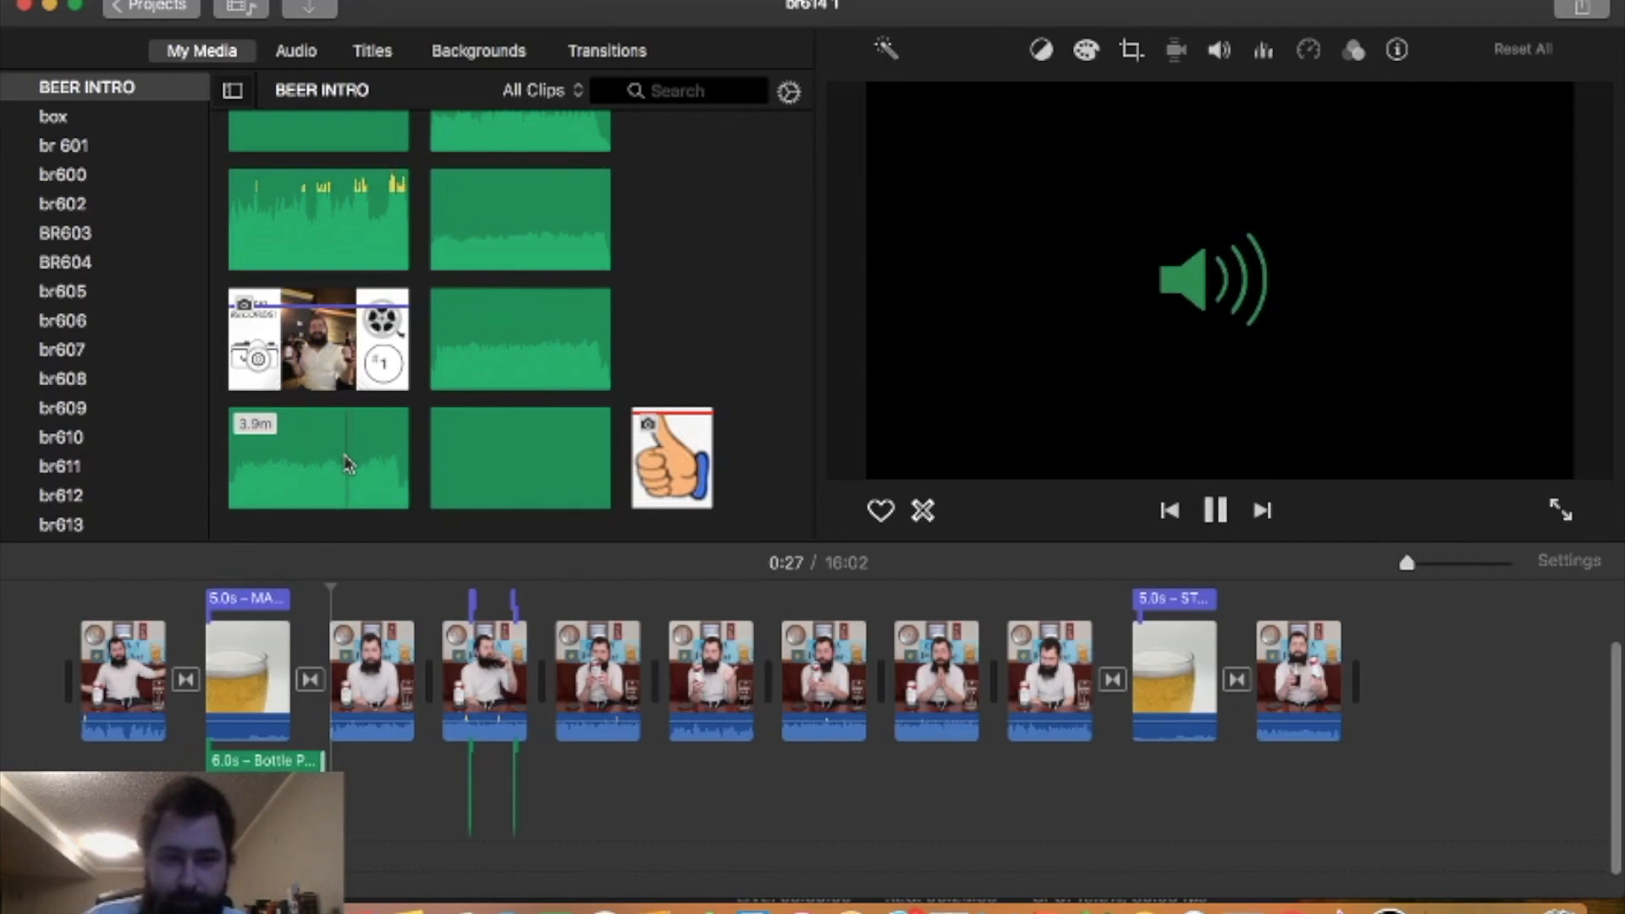
key("space")
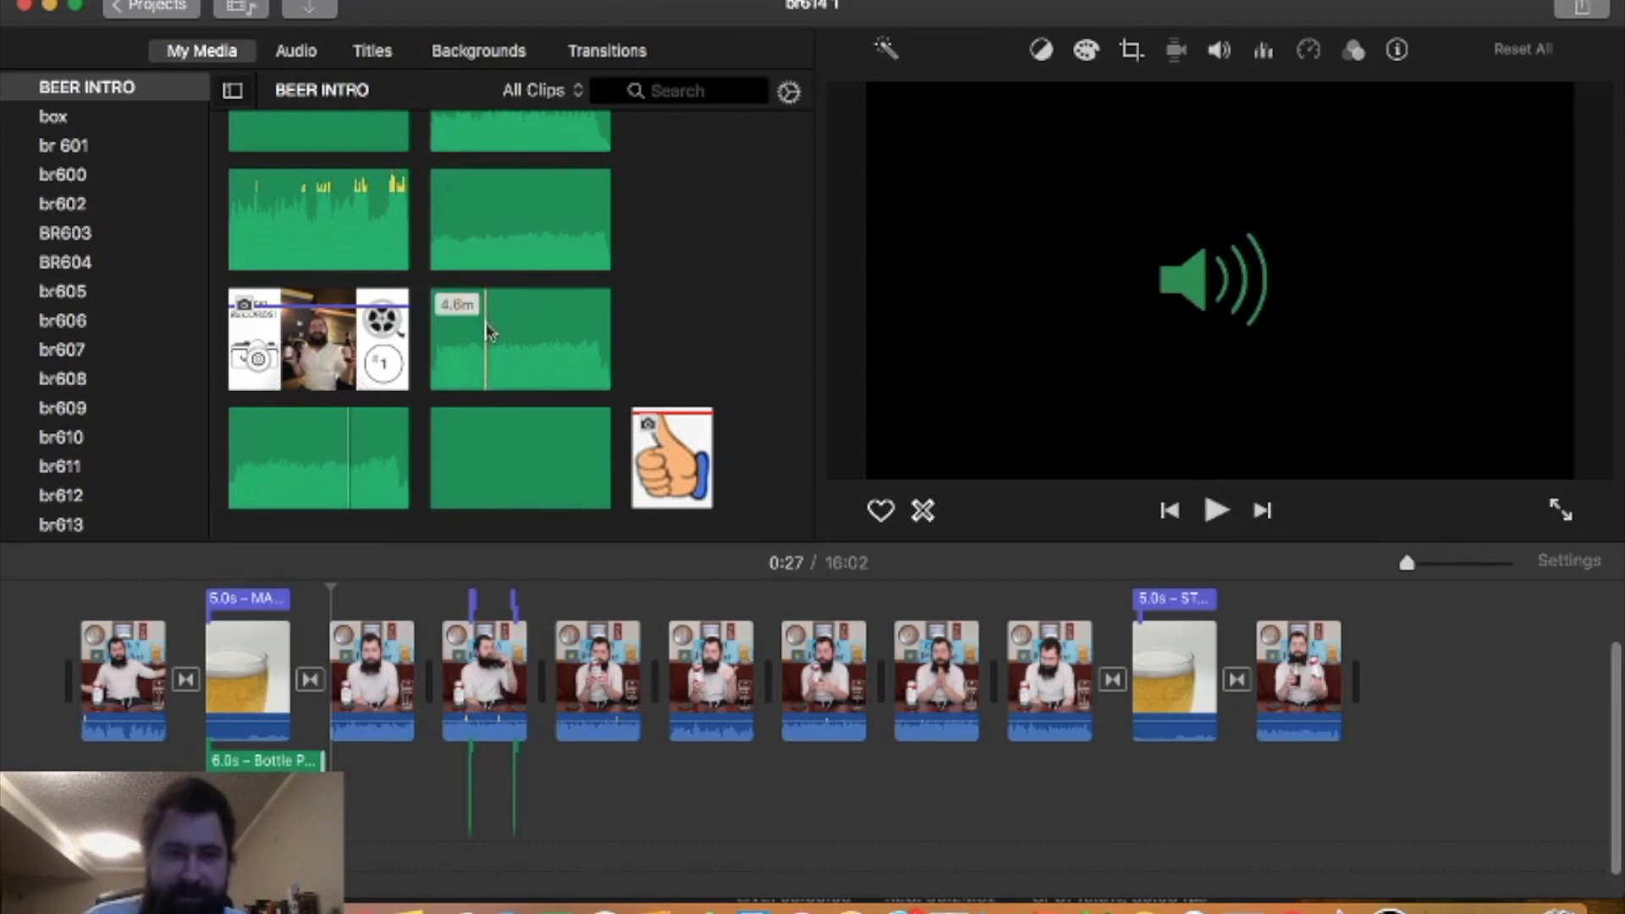
key("space")
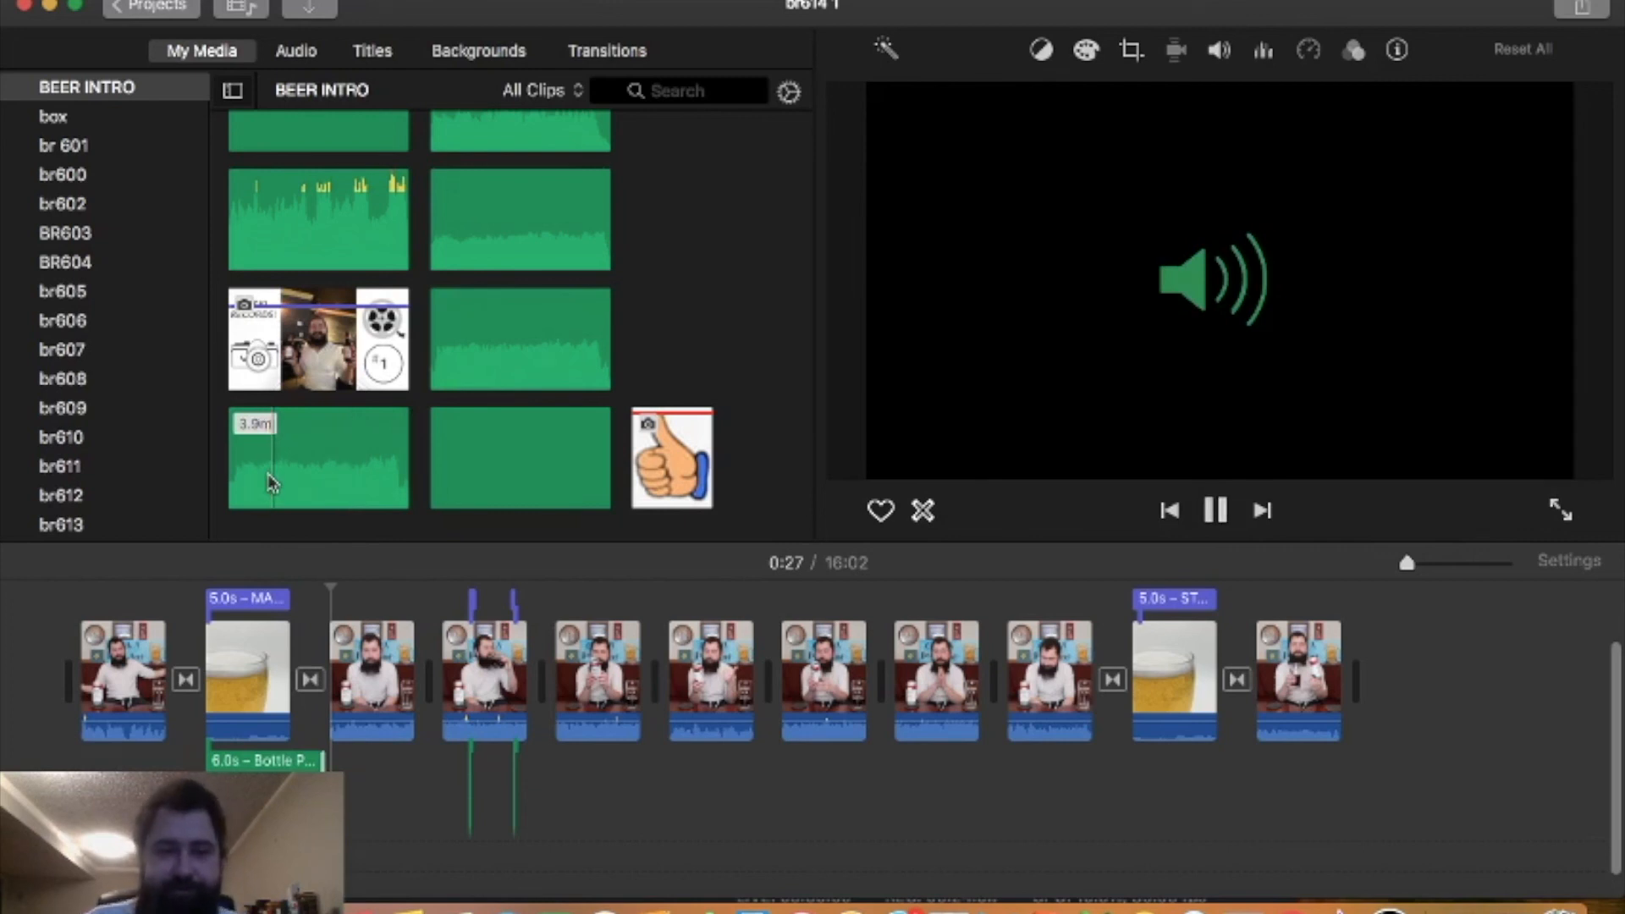
key("space")
- Place four copies of the 3.9m track "I can't Find my Headphones (concept)" end to end under the video, starting right after the Bottle Pour clip
left_click(310, 465)
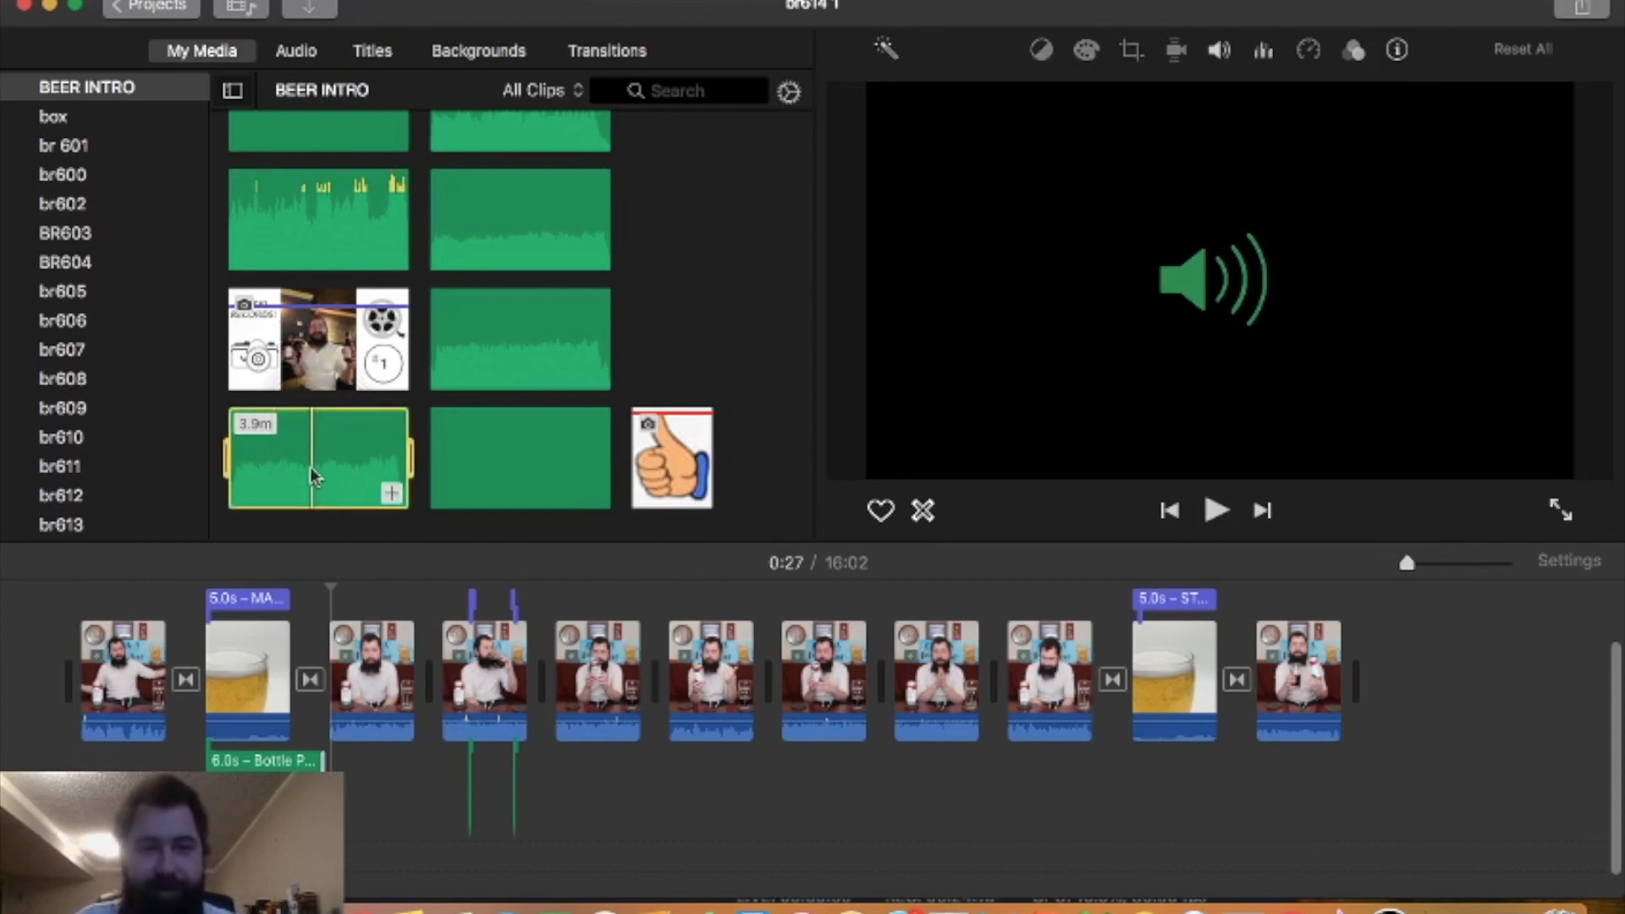
left_click_drag(338, 454, 343, 817)
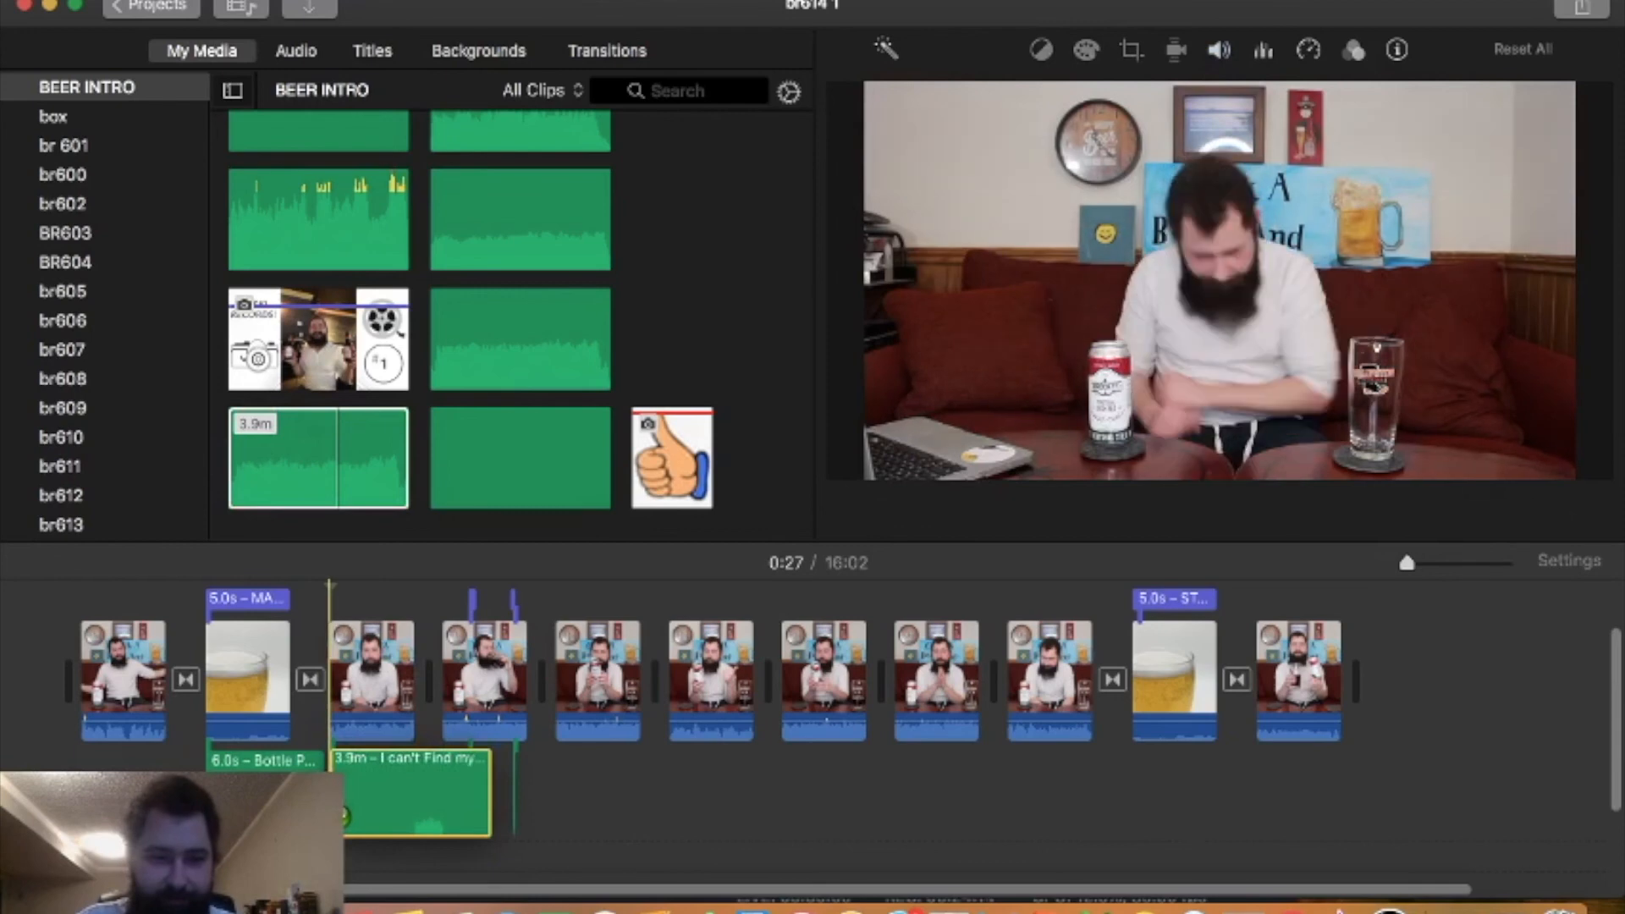
scroll(402, 766, "down", 2)
left_click_drag(324, 457, 506, 721)
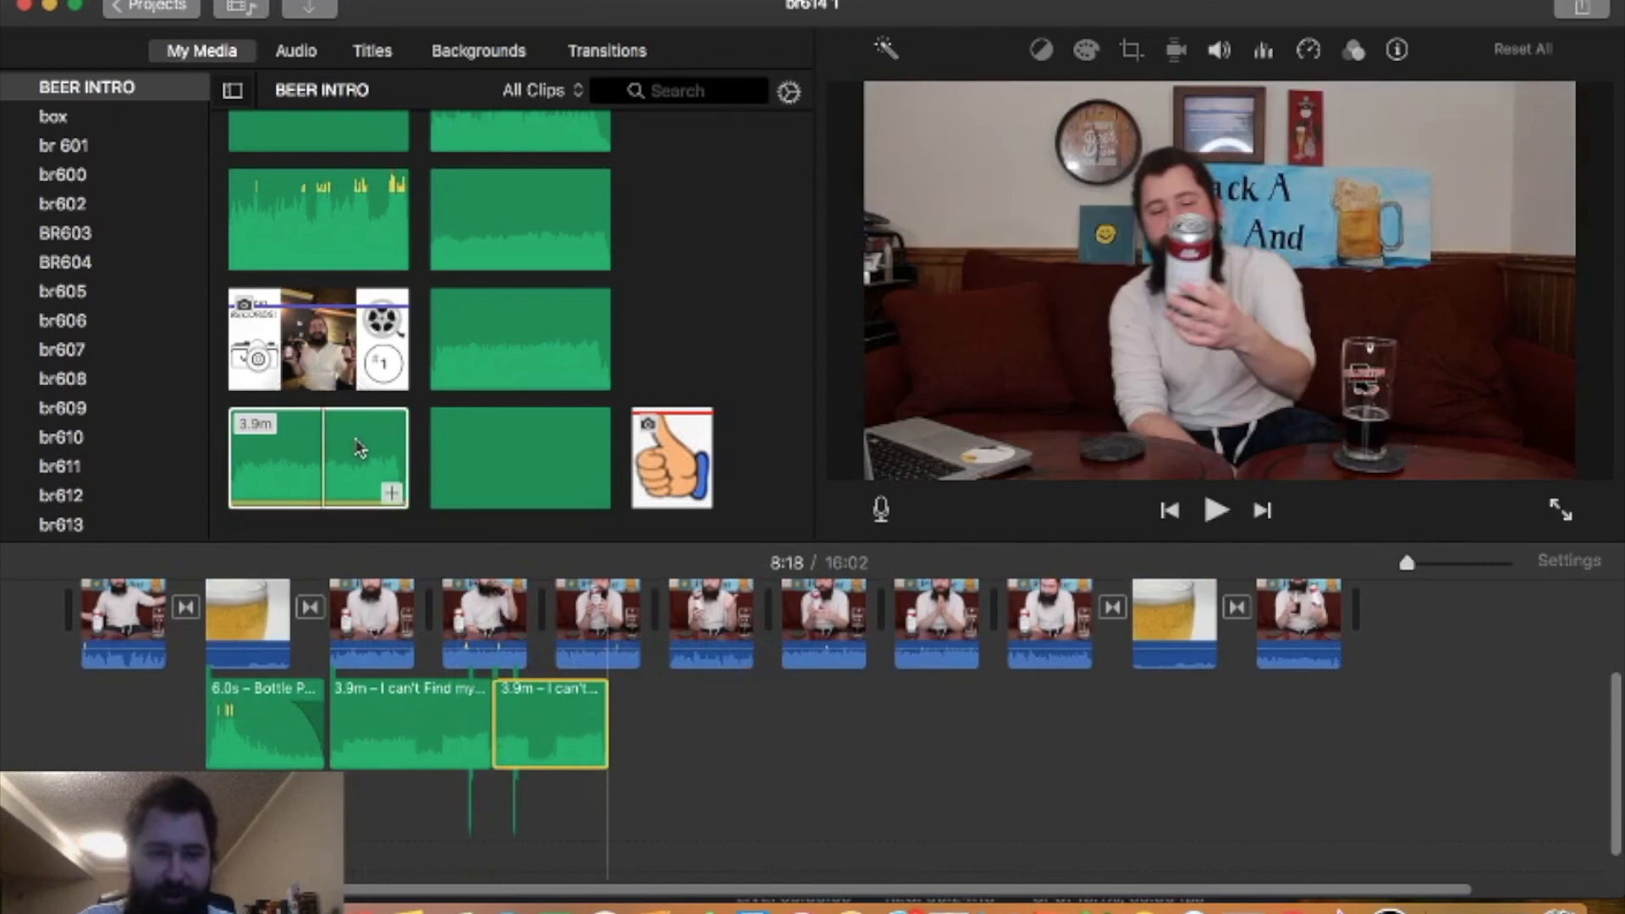
left_click_drag(360, 448, 615, 729)
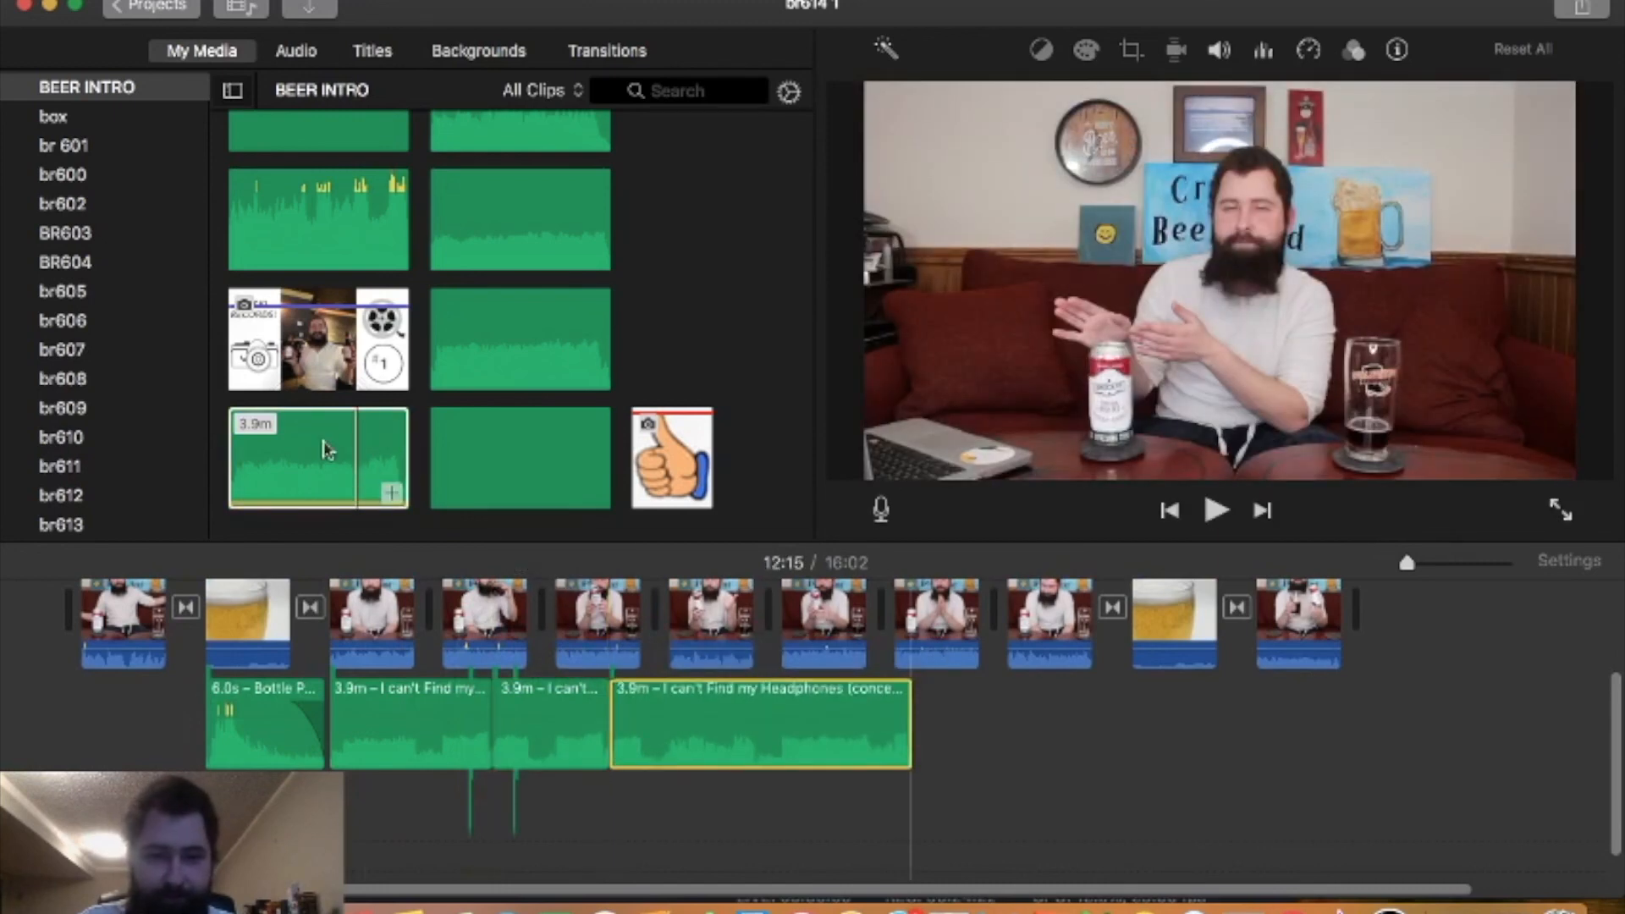
left_click_drag(930, 727, 916, 730)
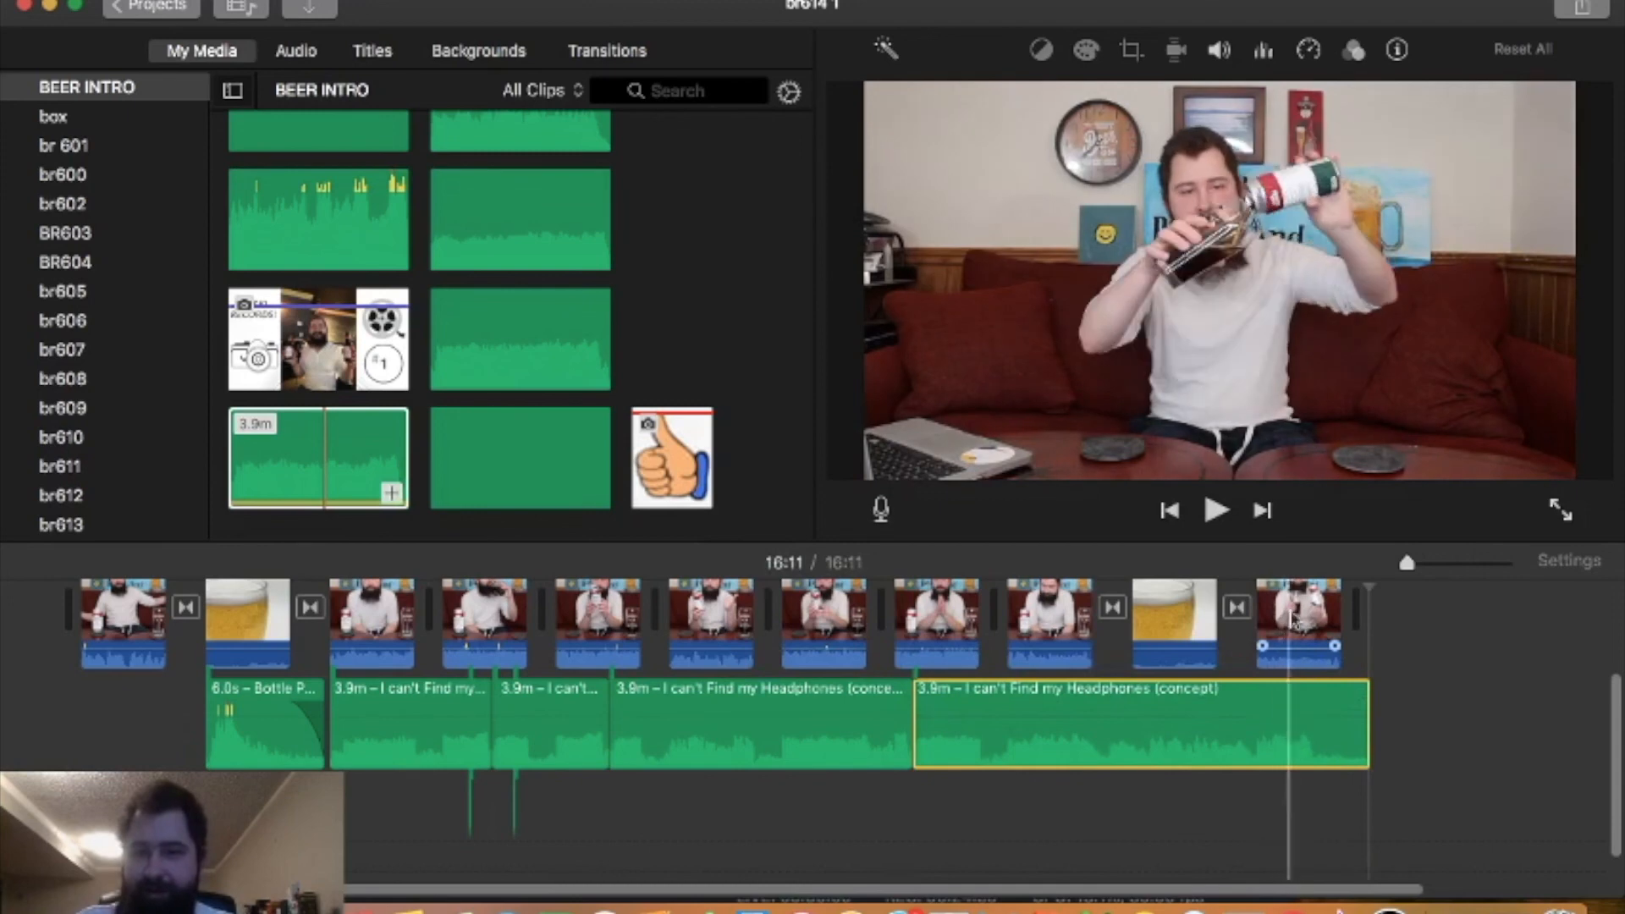
- Trim the last music clip to 3.5m, fade it out from just before the second beer glass clip, and play back the fade
left_click_drag(1376, 688, 1250, 688)
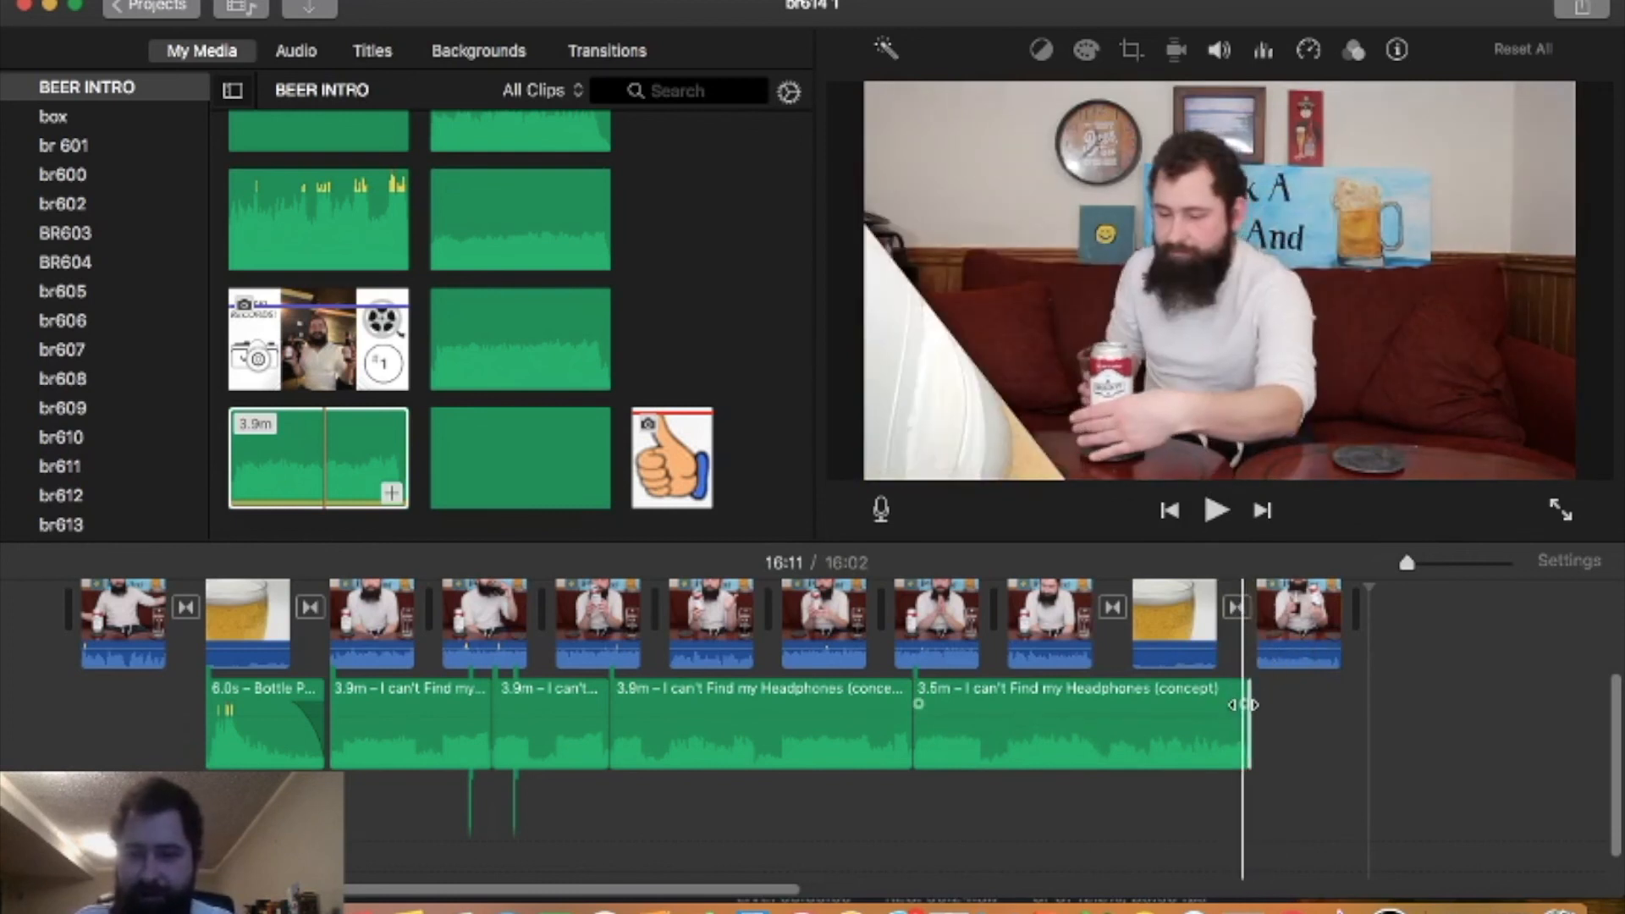
left_click_drag(1245, 705, 1090, 702)
left_click(1091, 700)
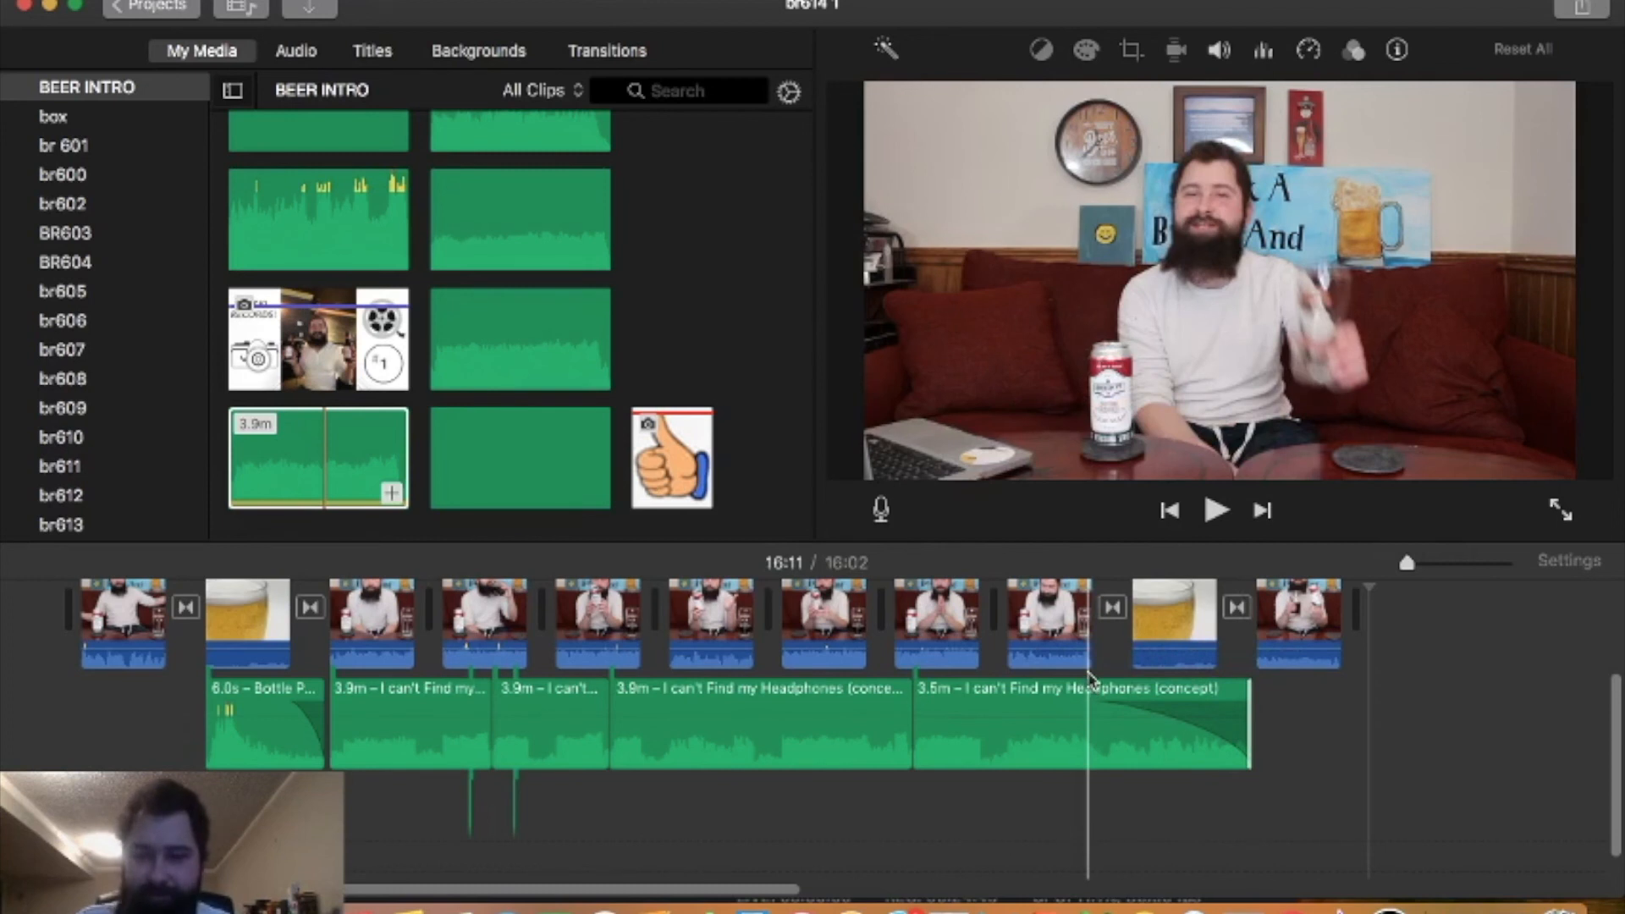
key("space")
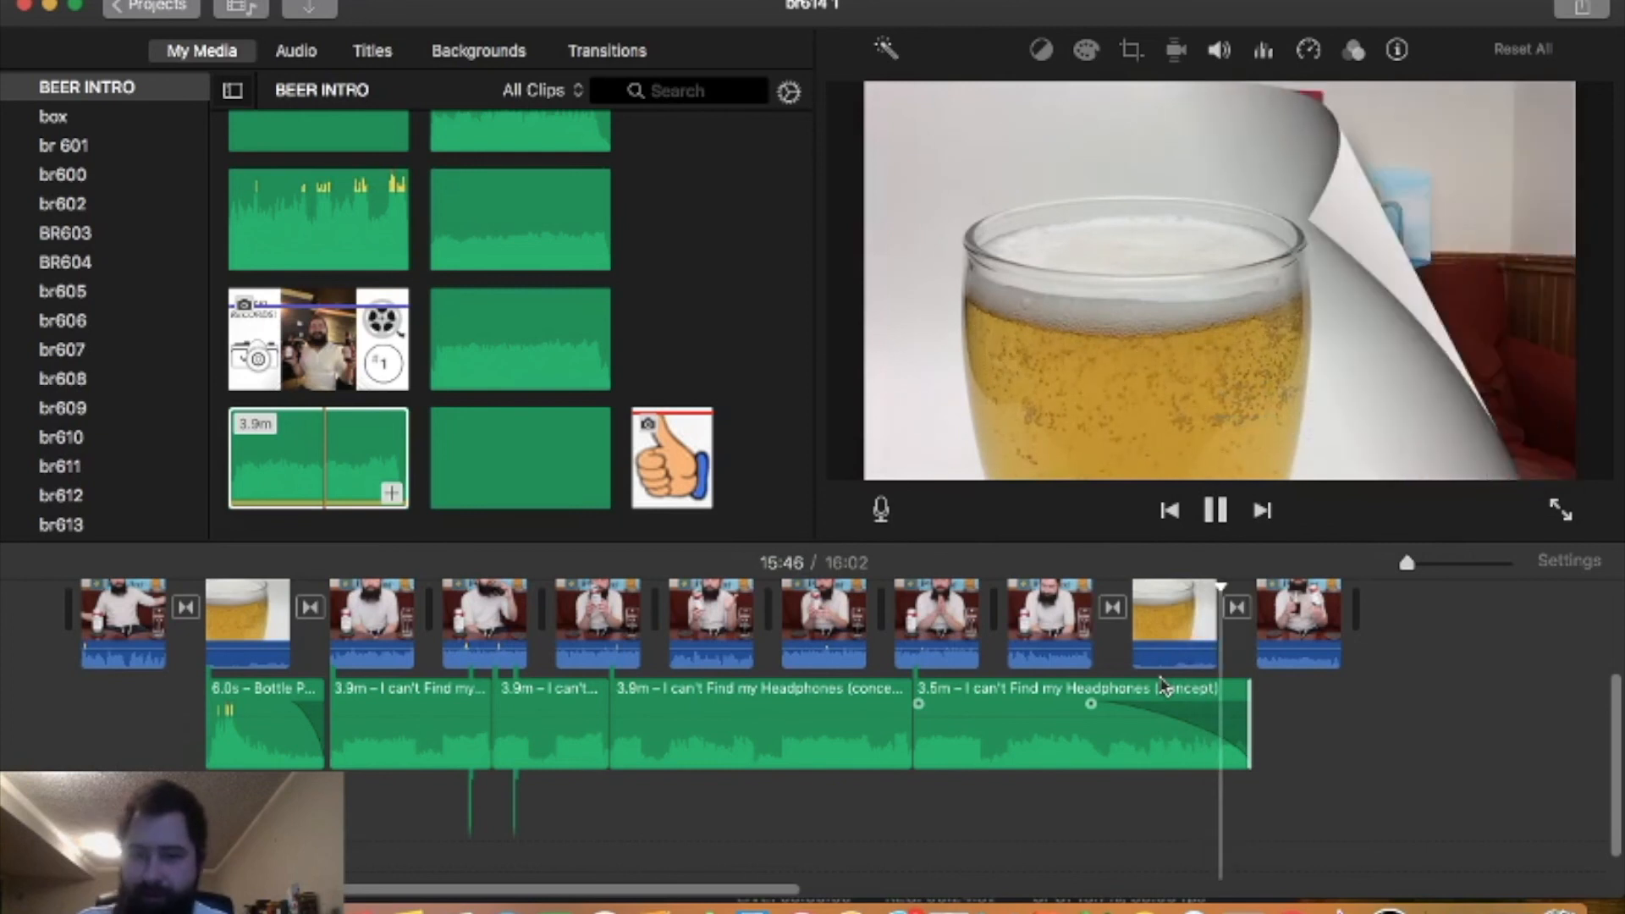
key("space")
- Select all four background music clips, lower their volume to 15%, and play back parts of the review to check the balance with the speech
left_click(1416, 757)
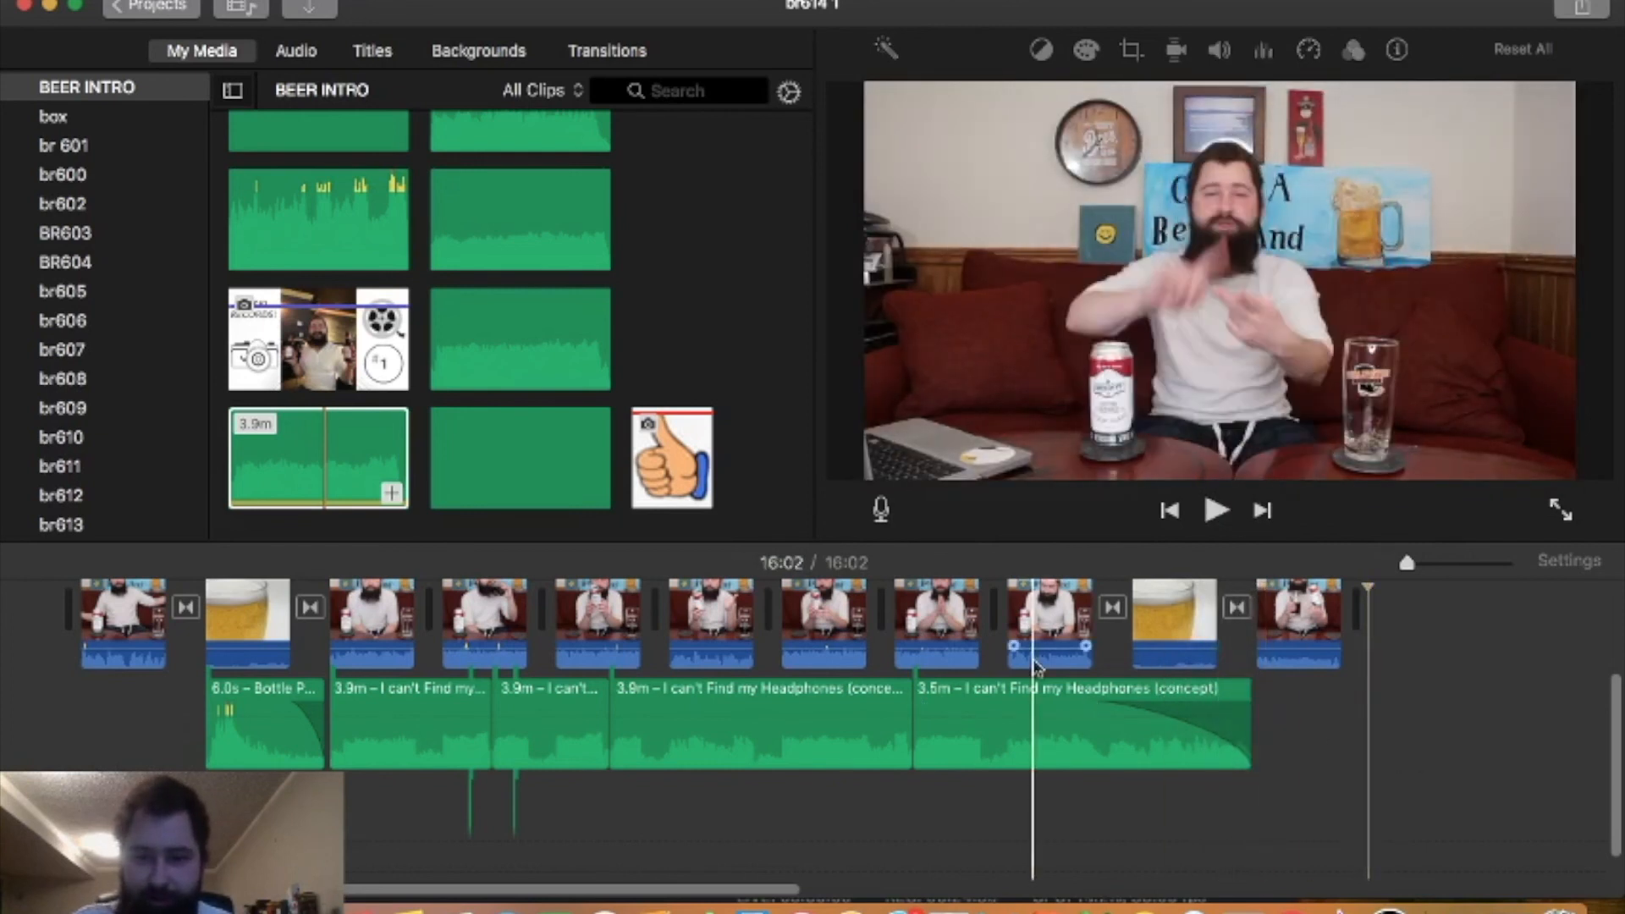
left_click(1007, 711)
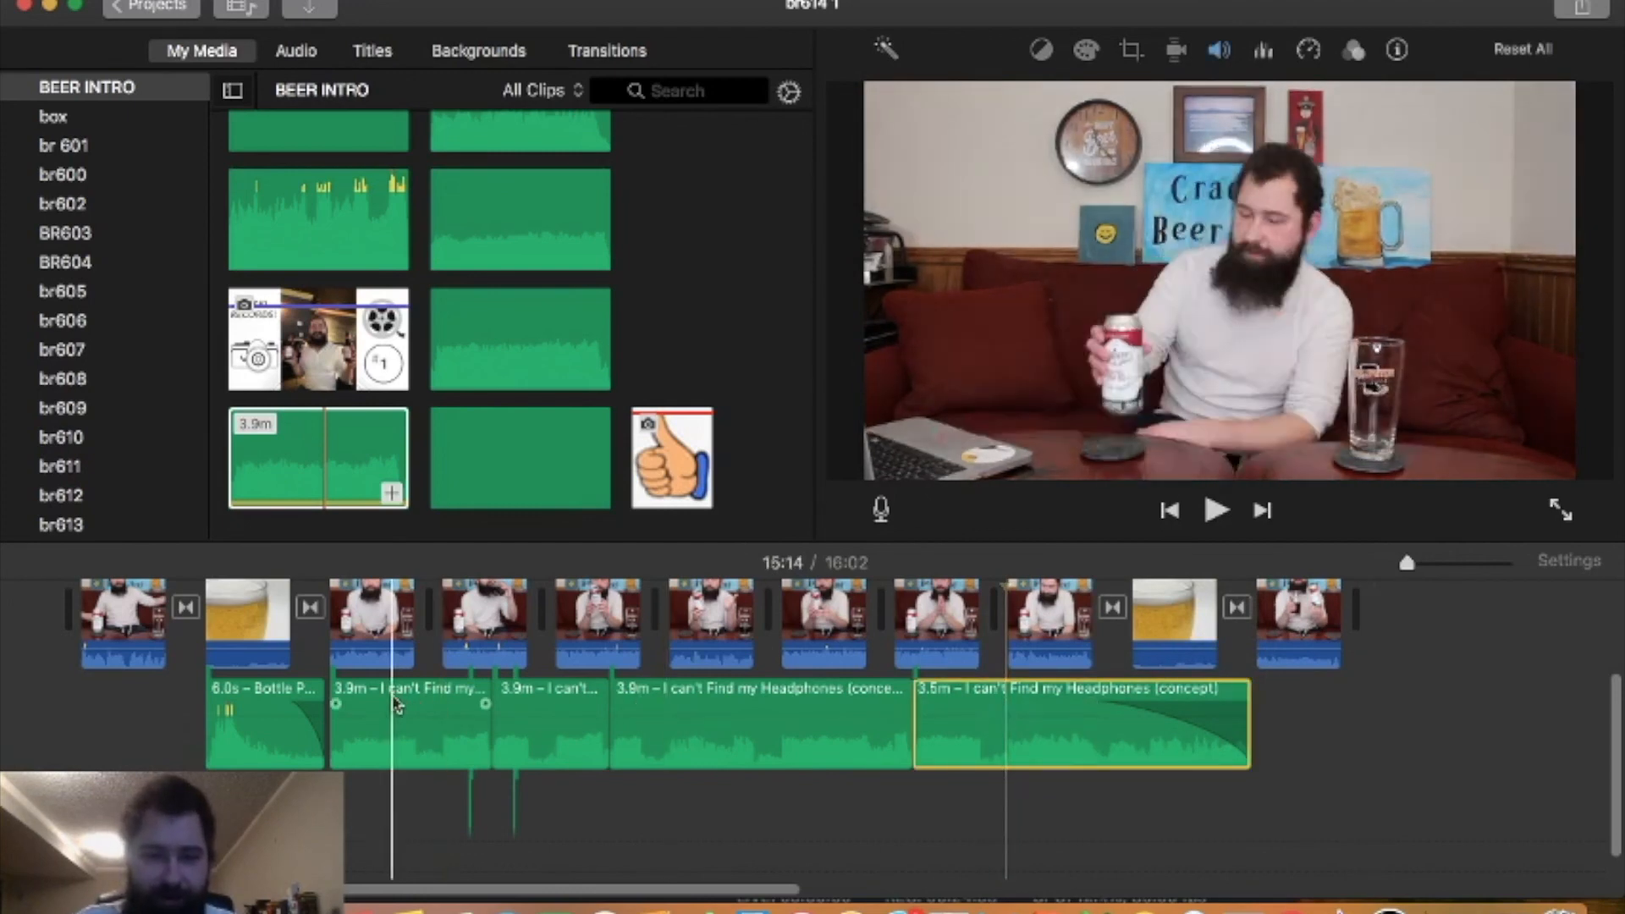
left_click(398, 706, "shift")
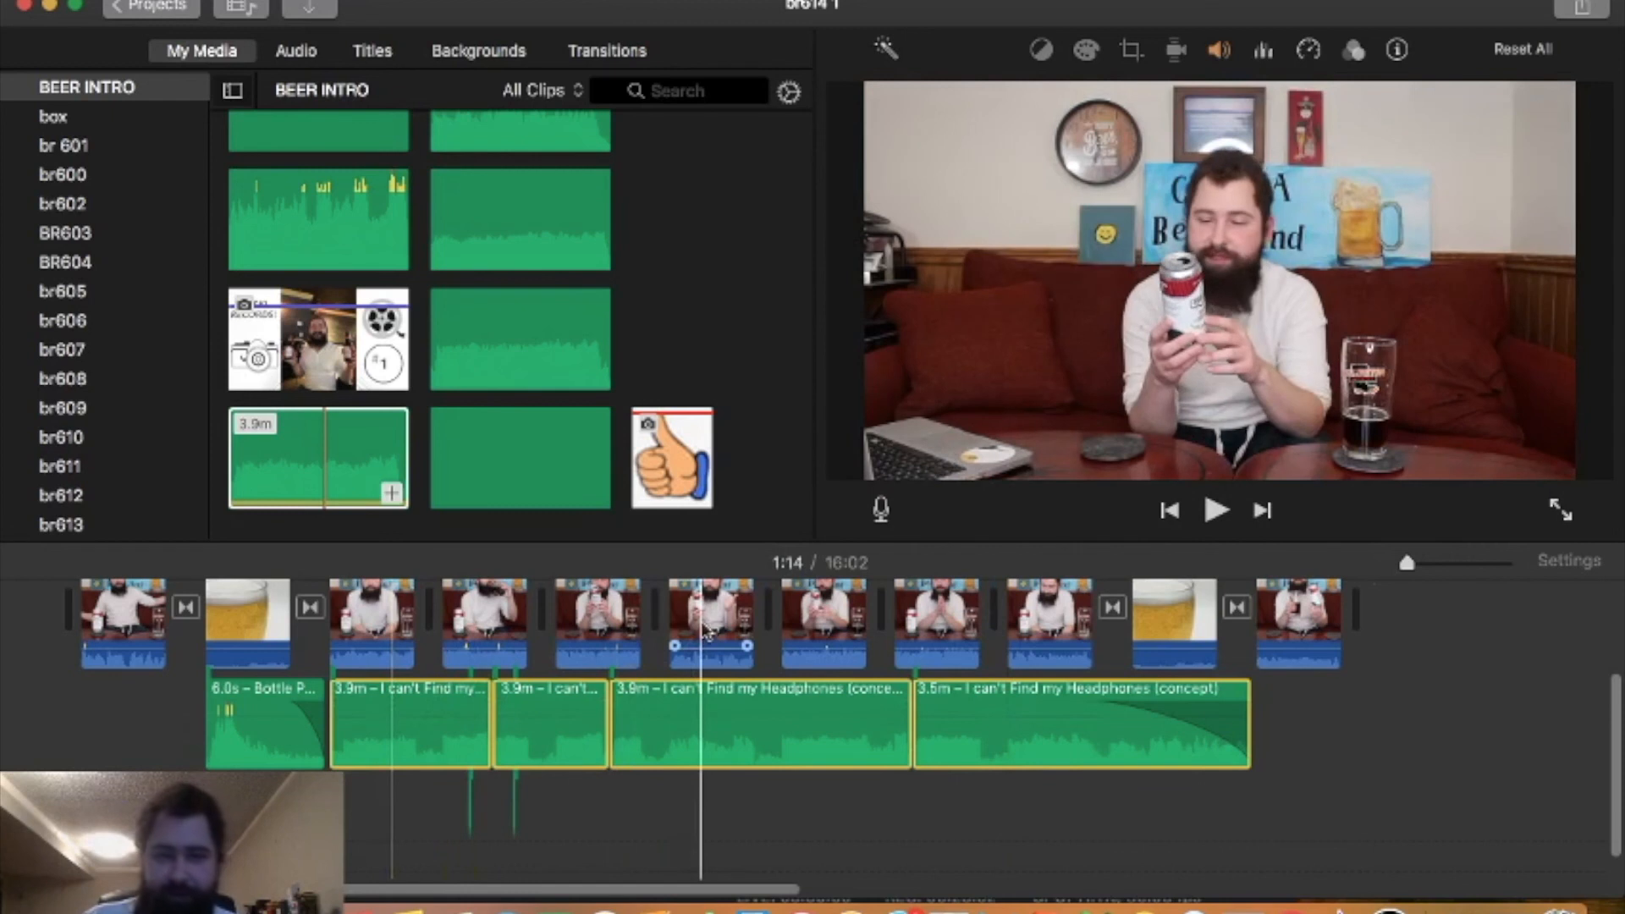
key("space")
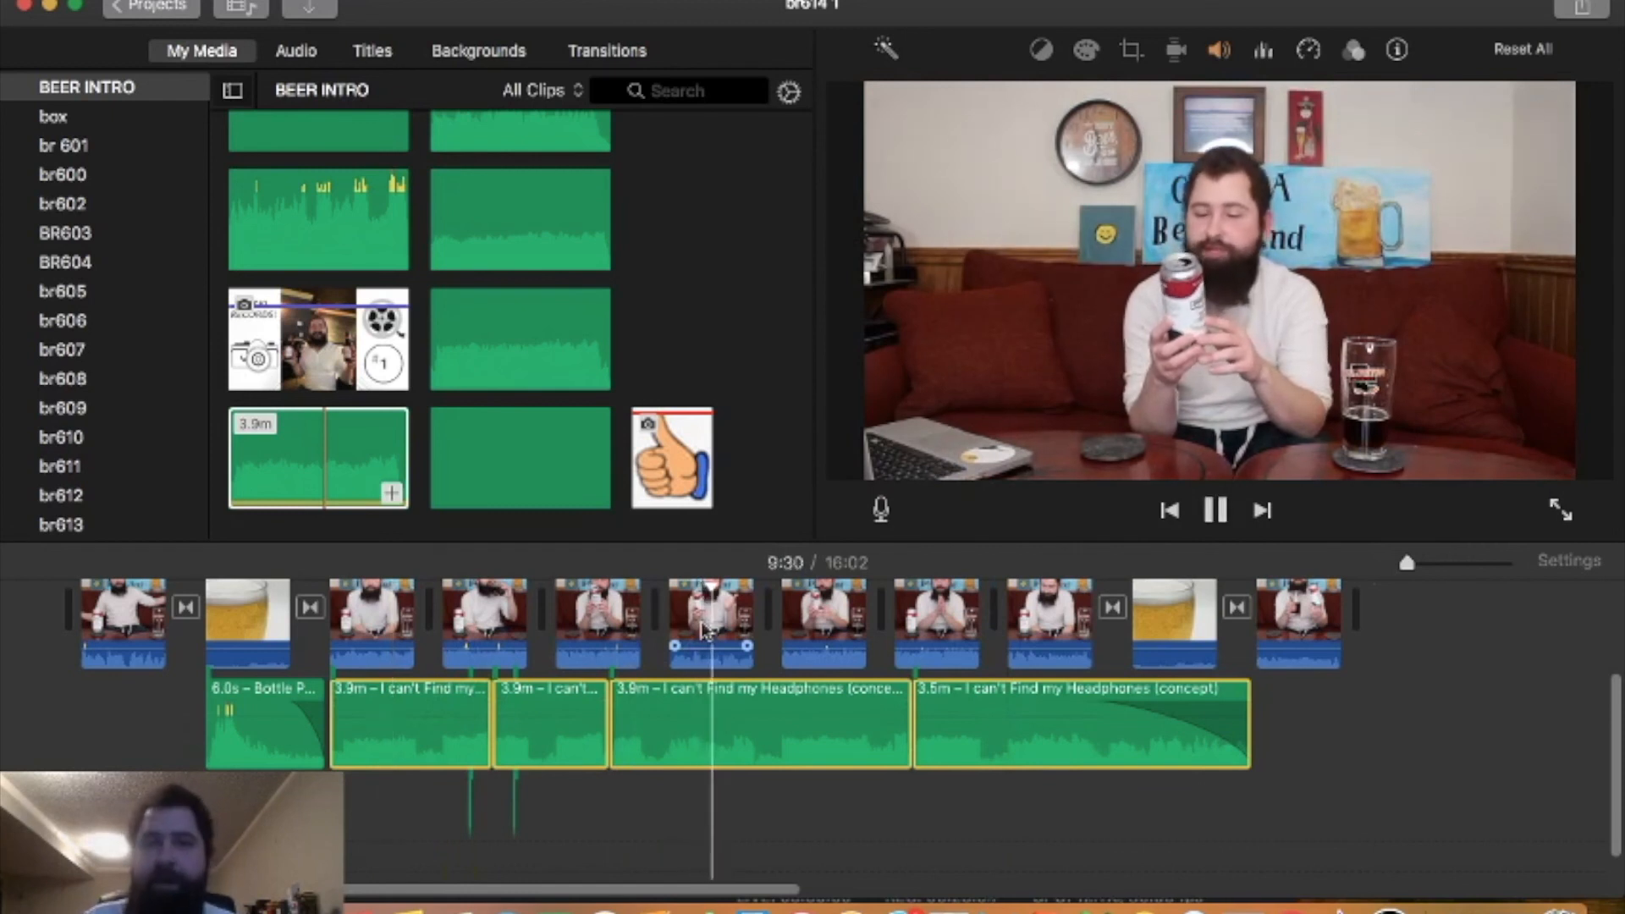
key("space")
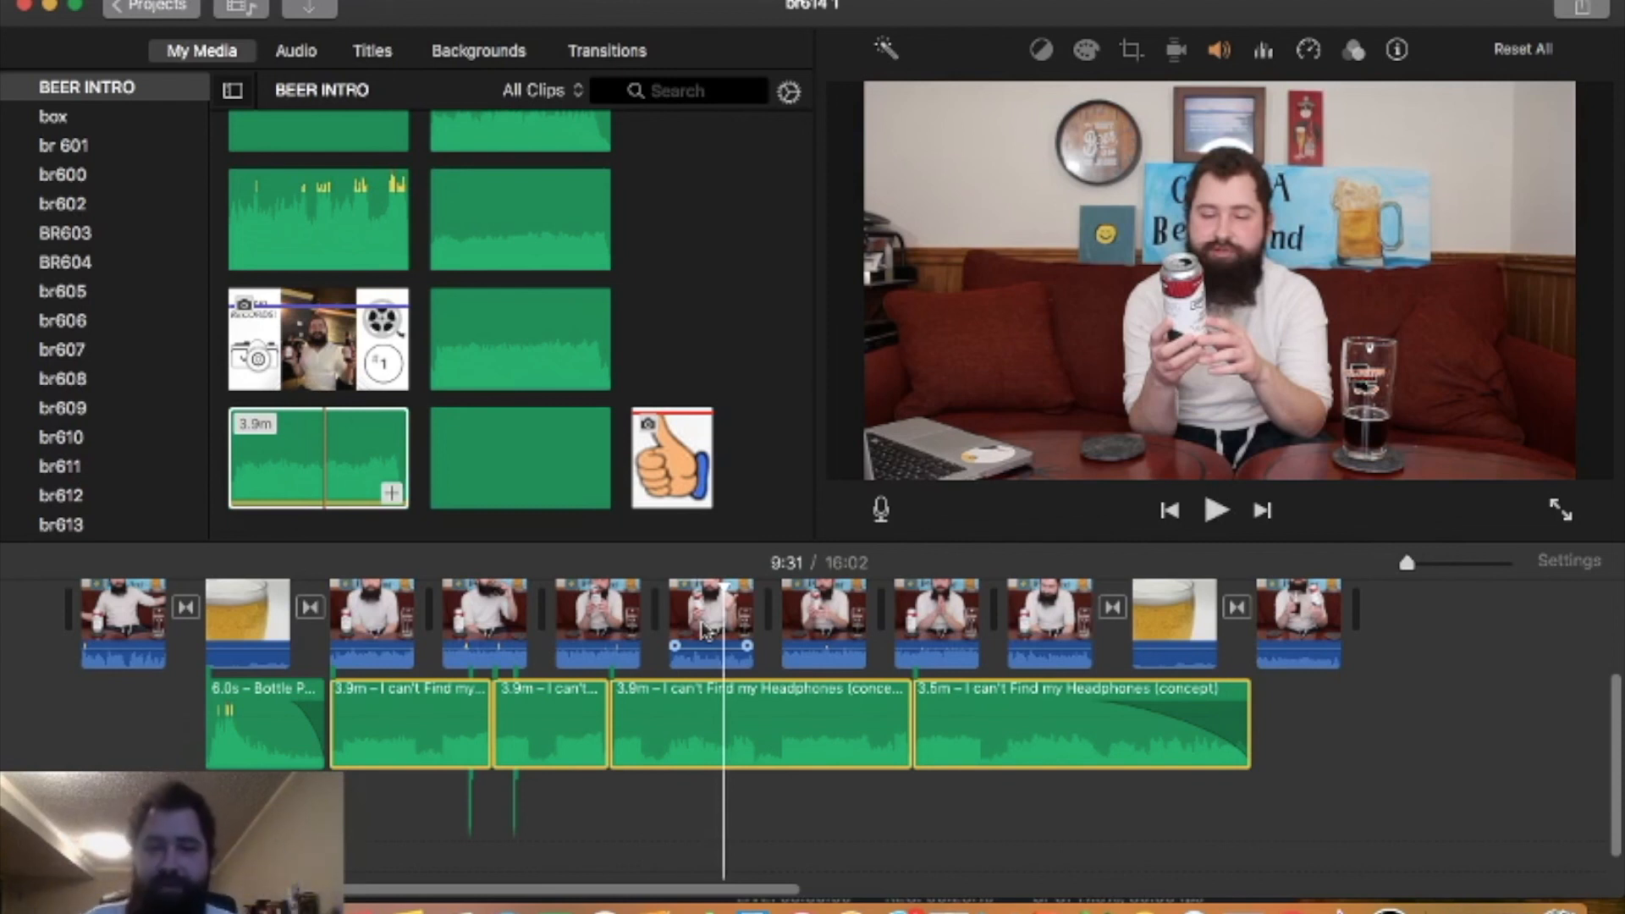
key("space")
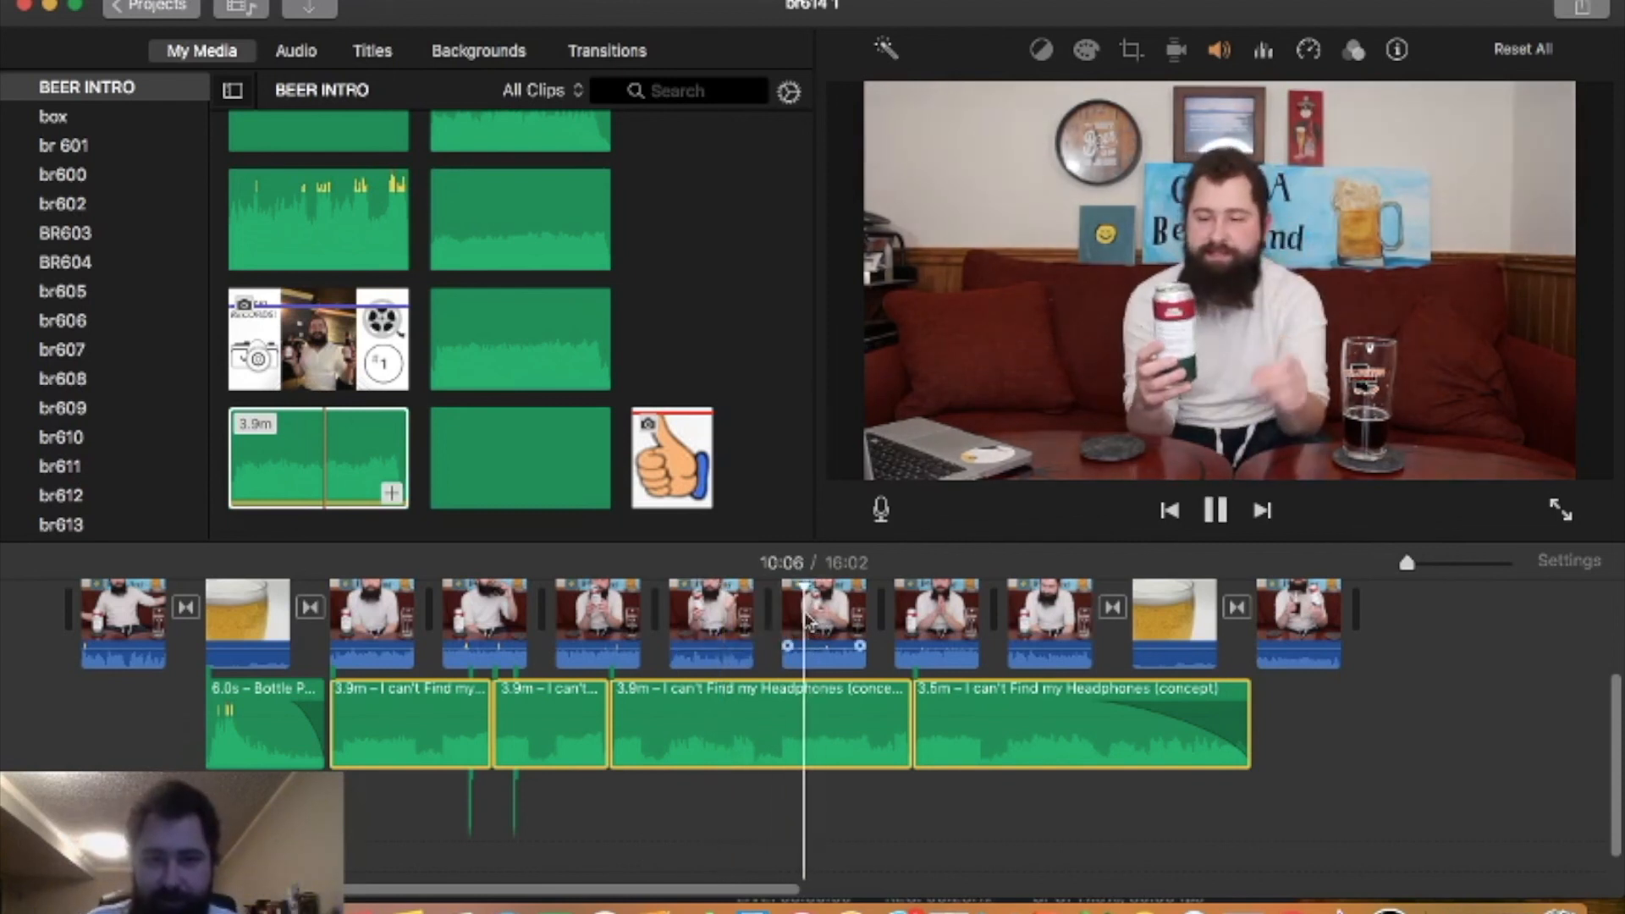
left_click(1219, 50)
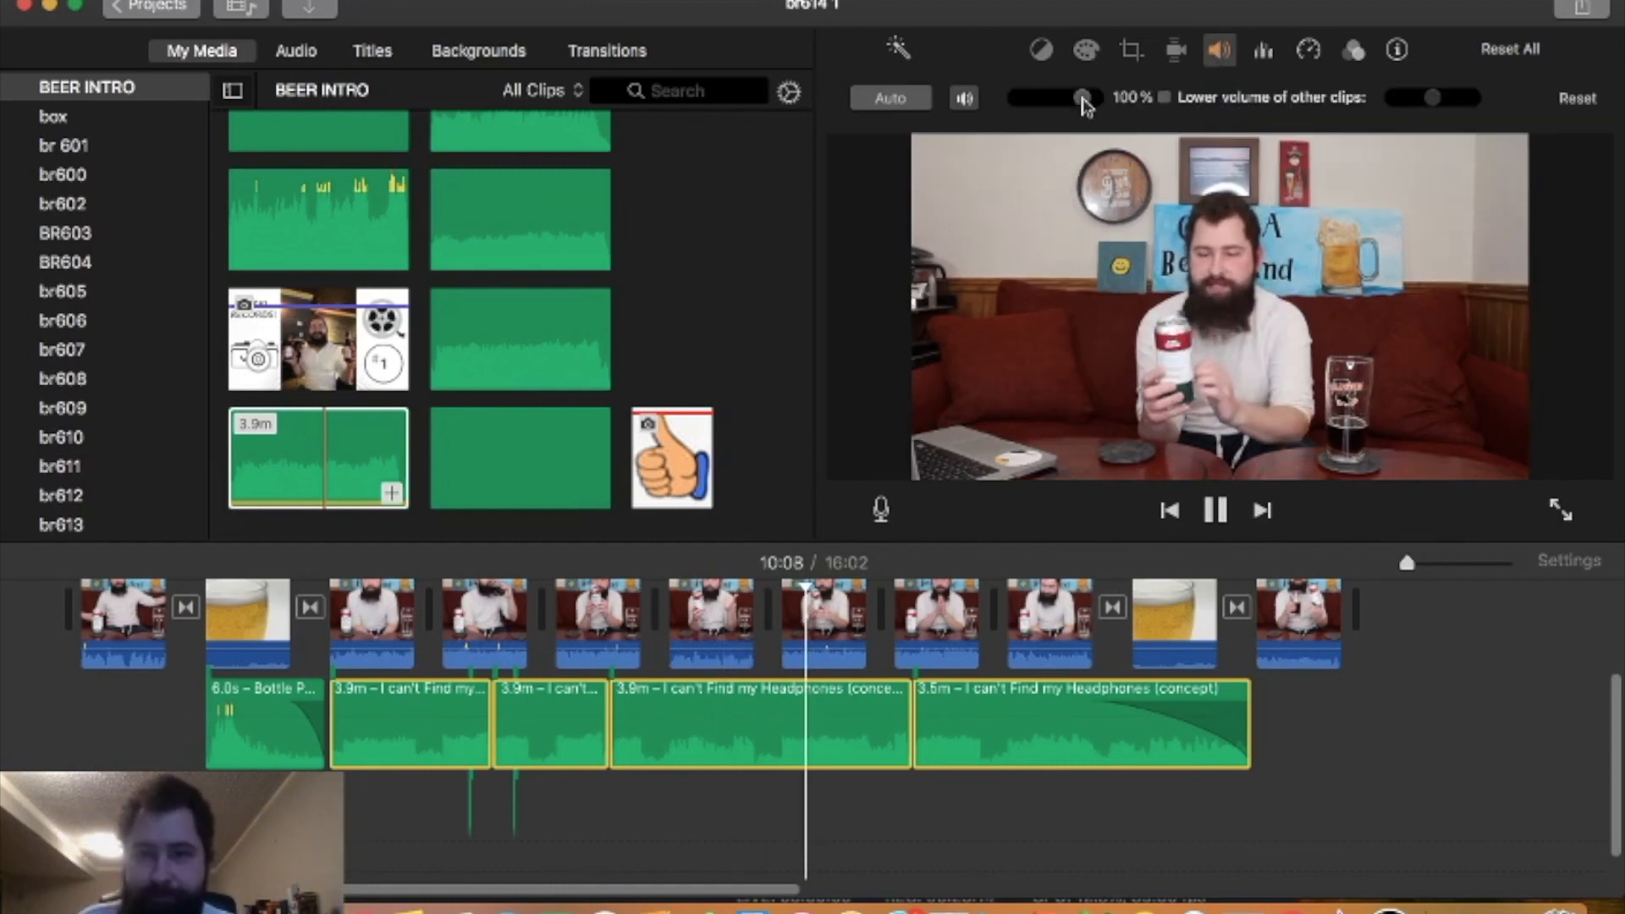
left_click_drag(1077, 101, 1028, 103)
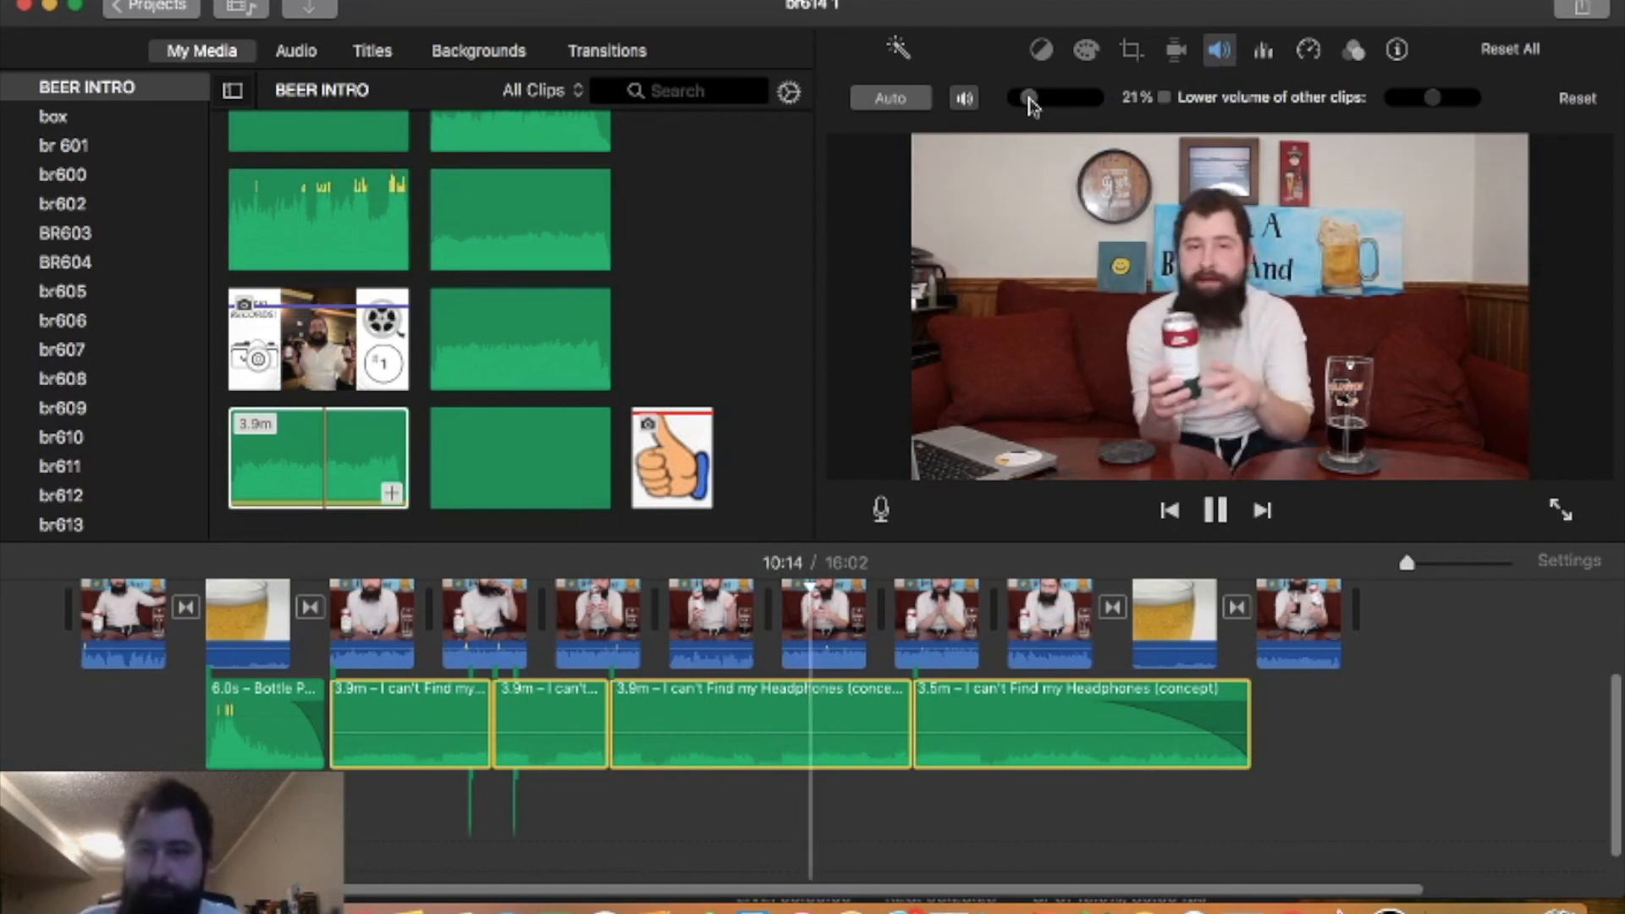
left_click_drag(1030, 103, 1026, 103)
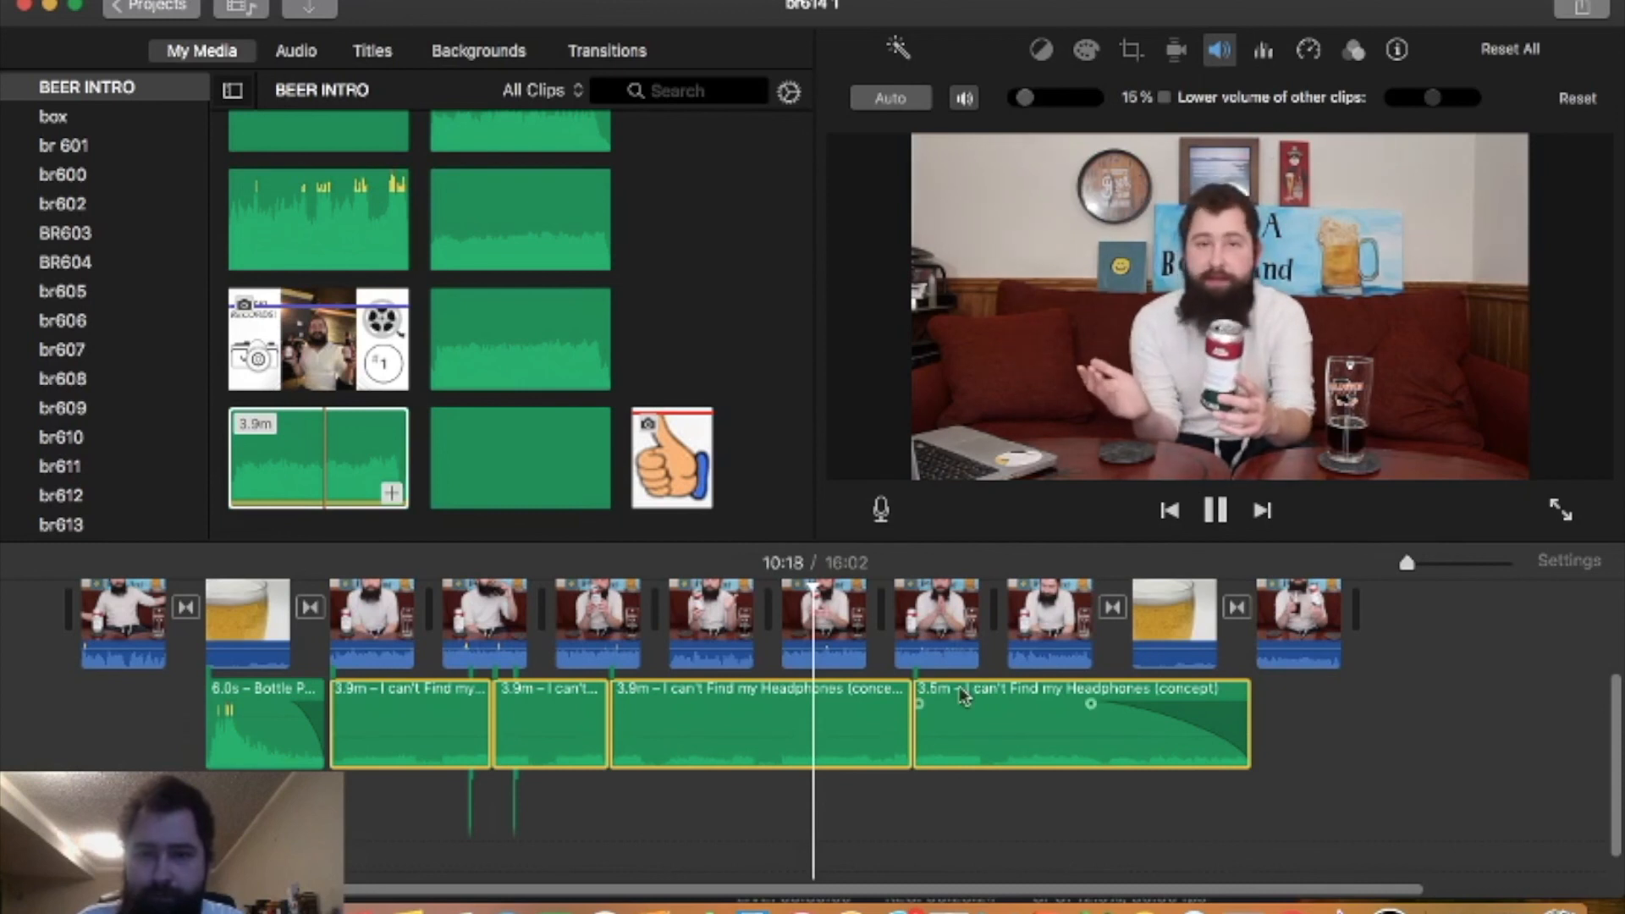
key("space")
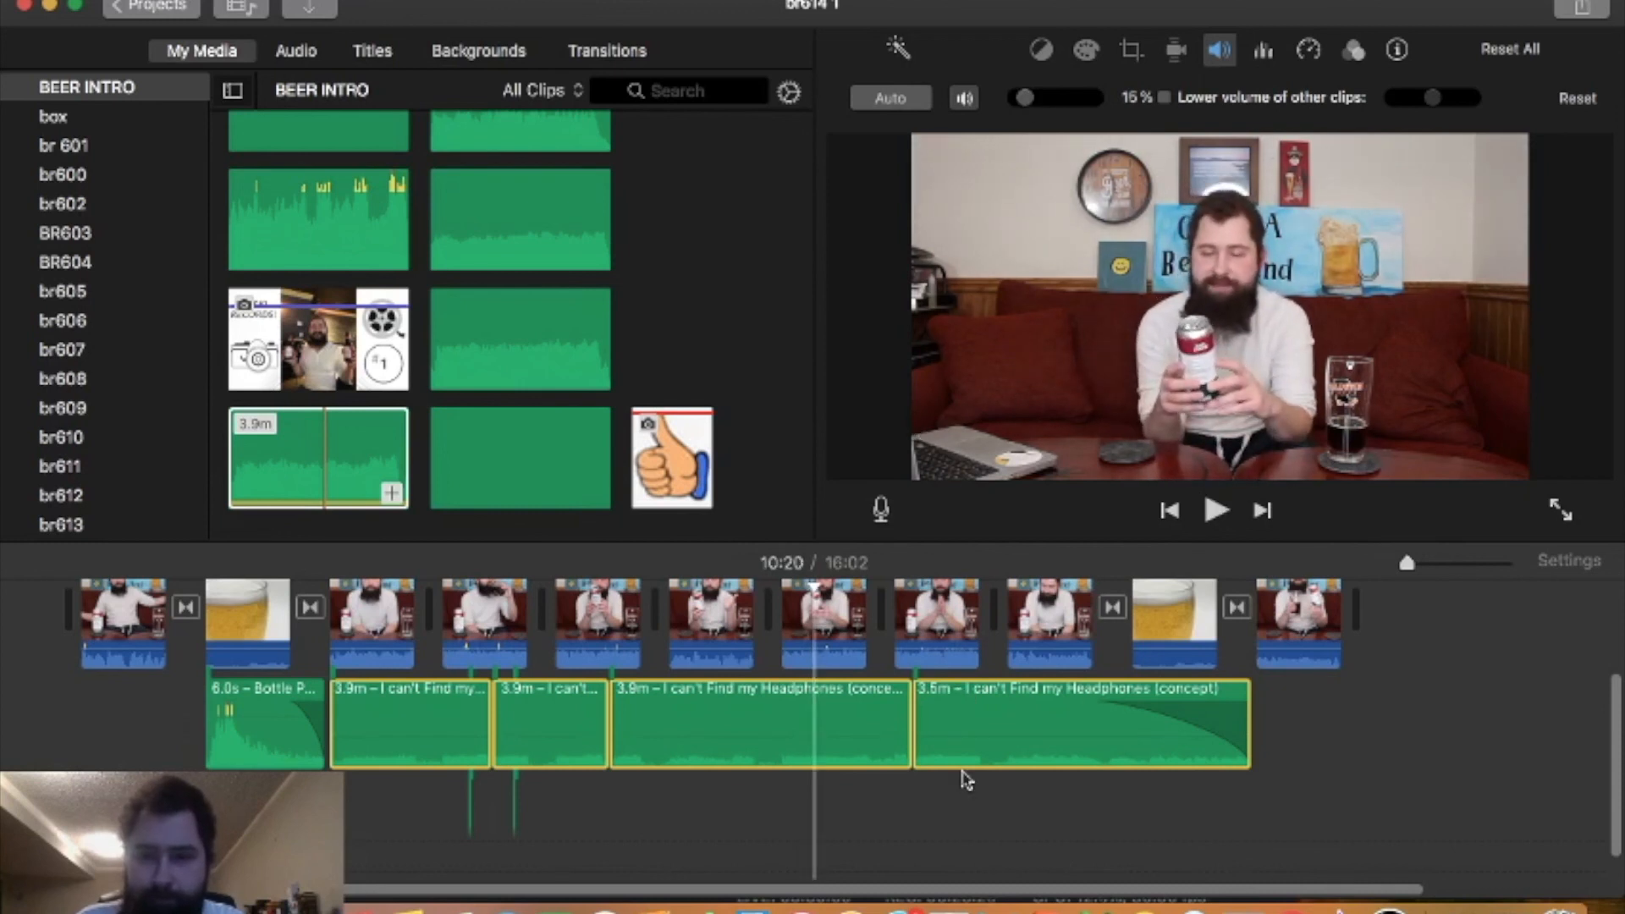
key("space")
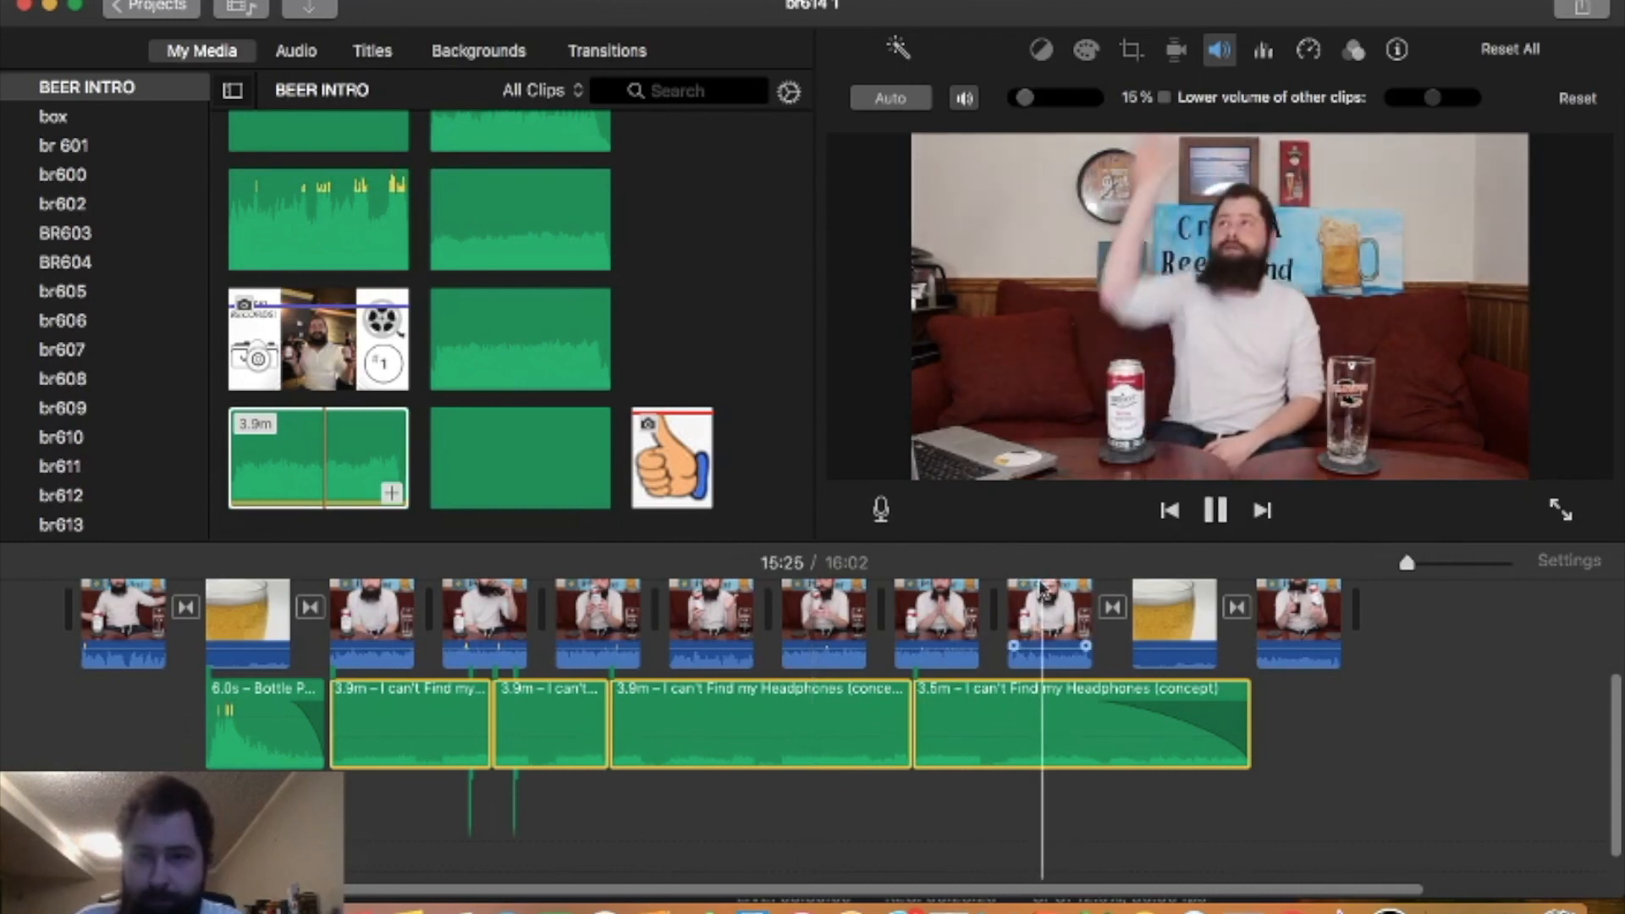
- Play back the start of the review just after the first beer glass clip to check the music level, and deselect the music clips
key("space")
key("space")
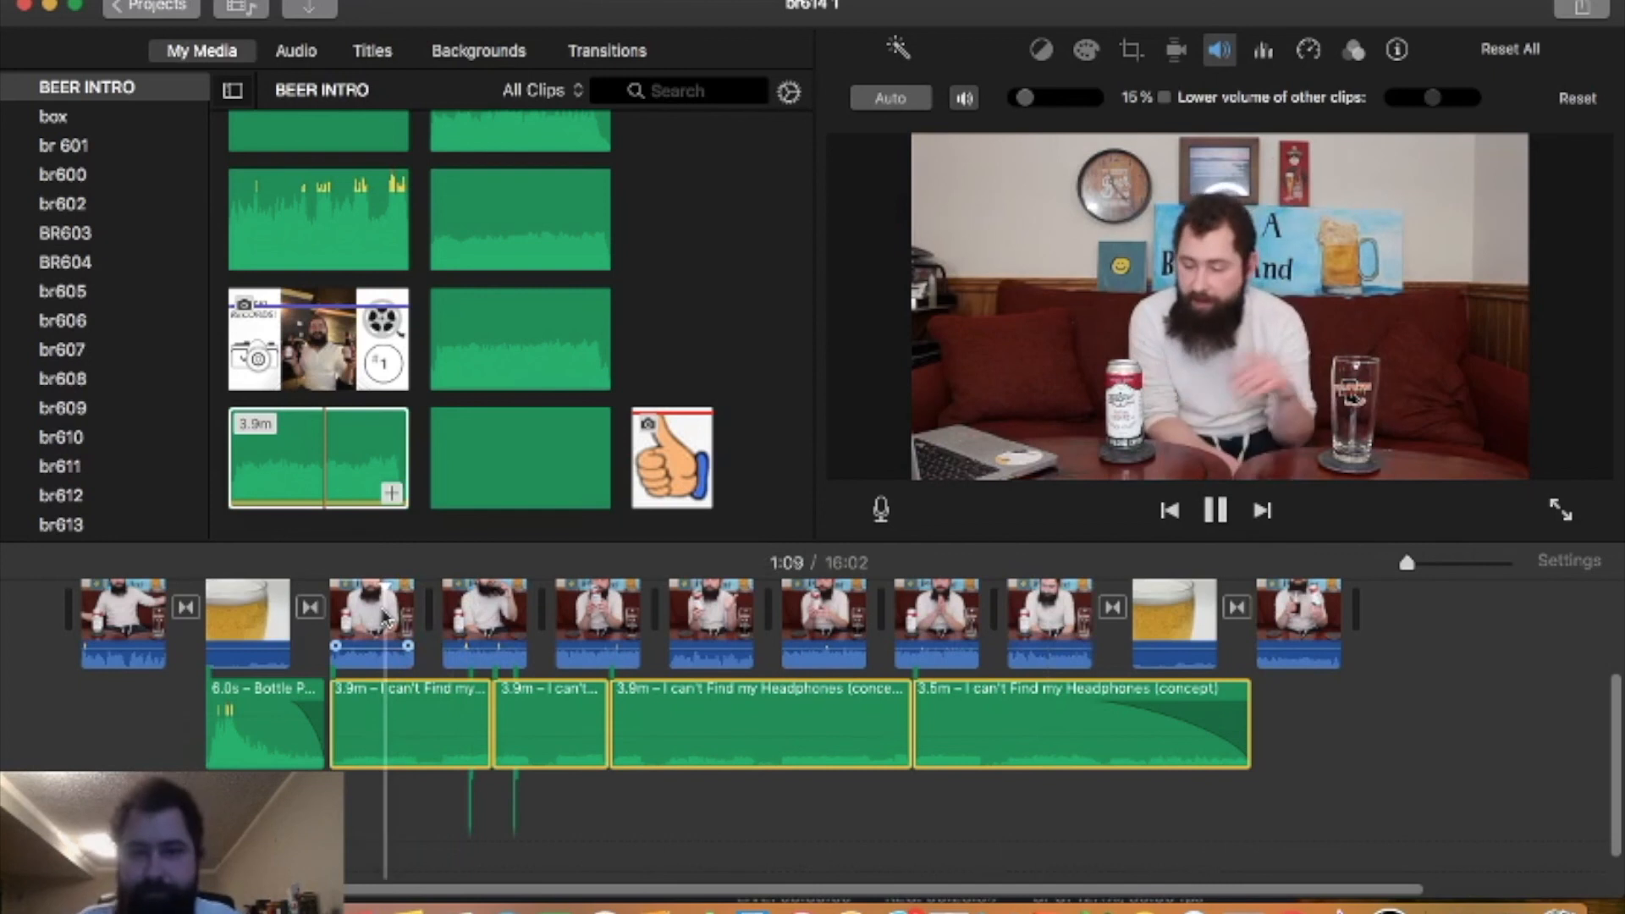
key("space")
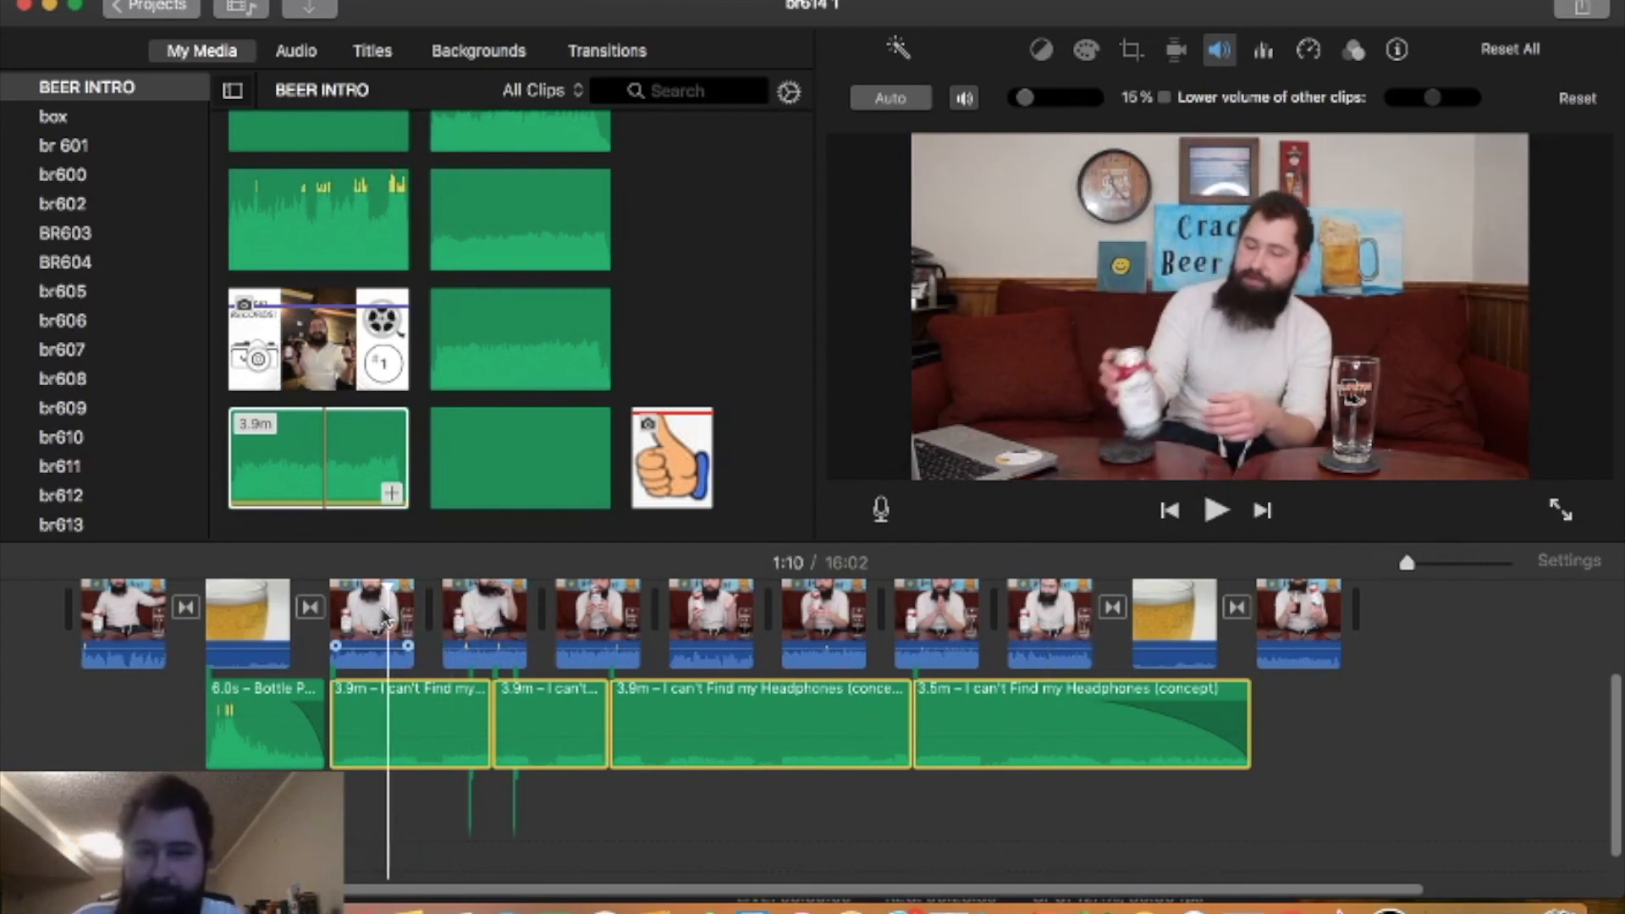
left_click(1456, 698)
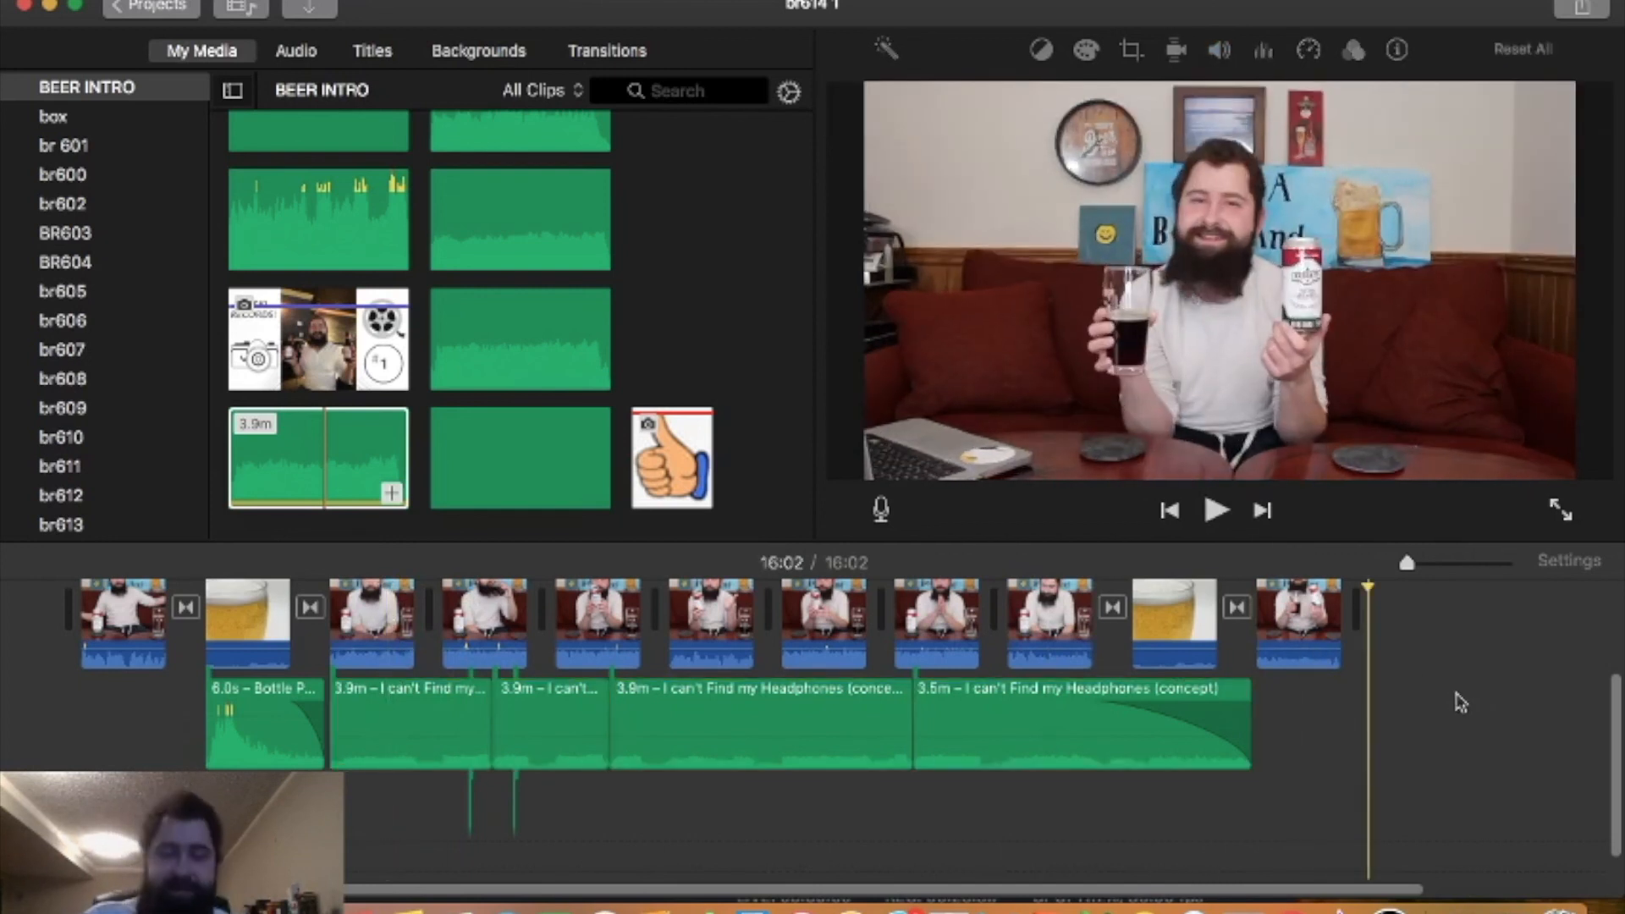
- Display the original footage of the br614 event in the media browser
left_click(682, 268)
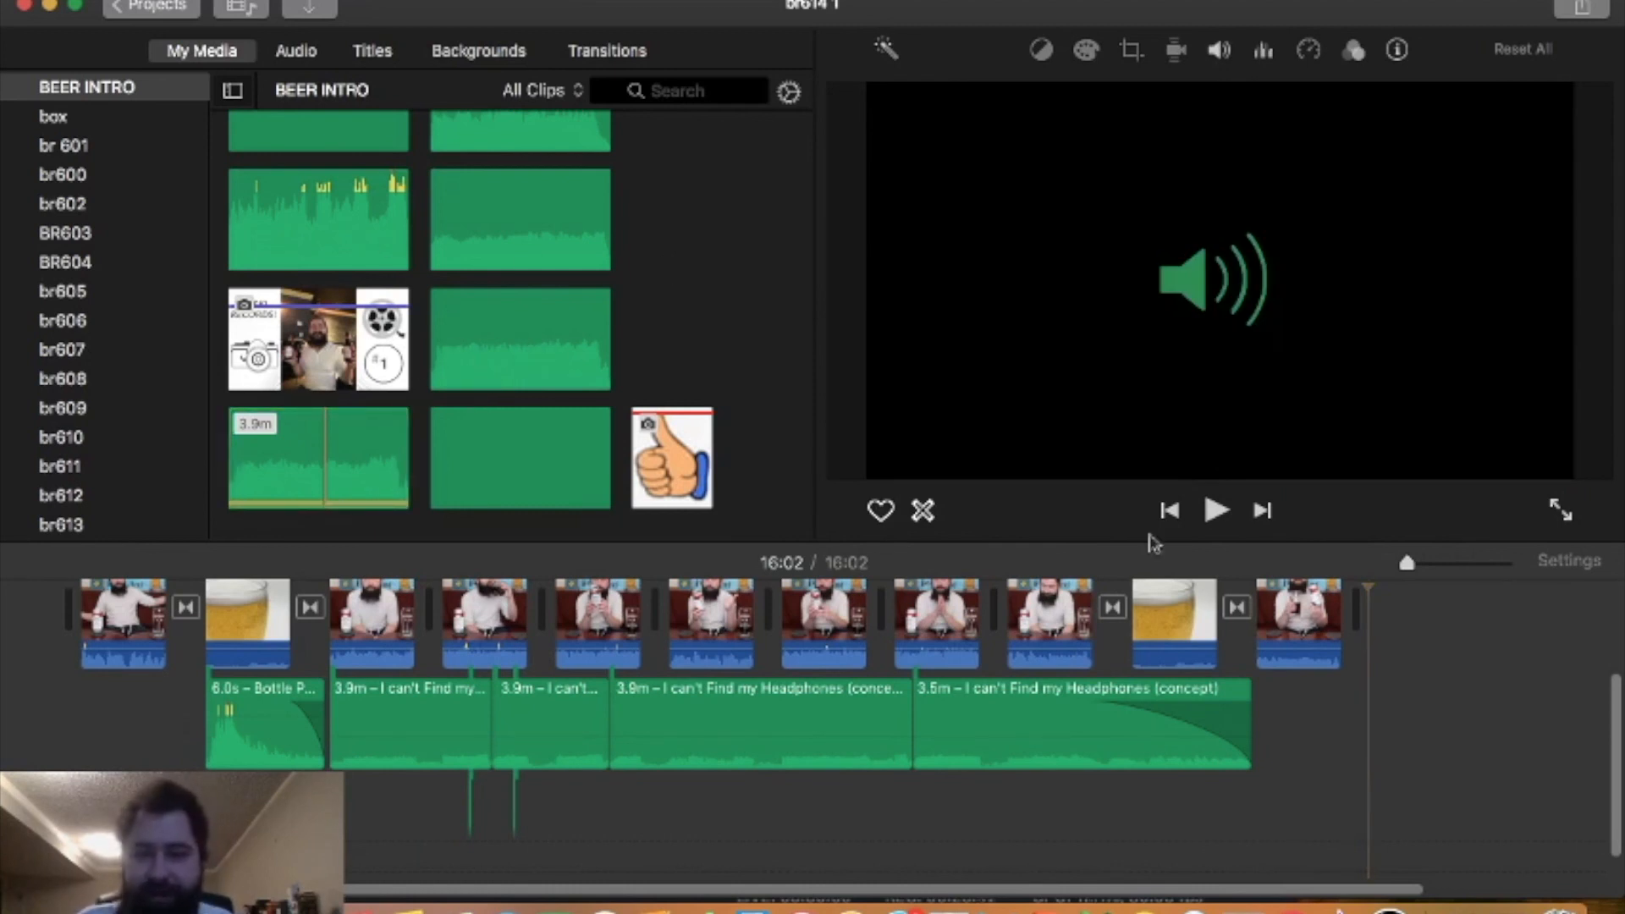
left_click(1563, 721)
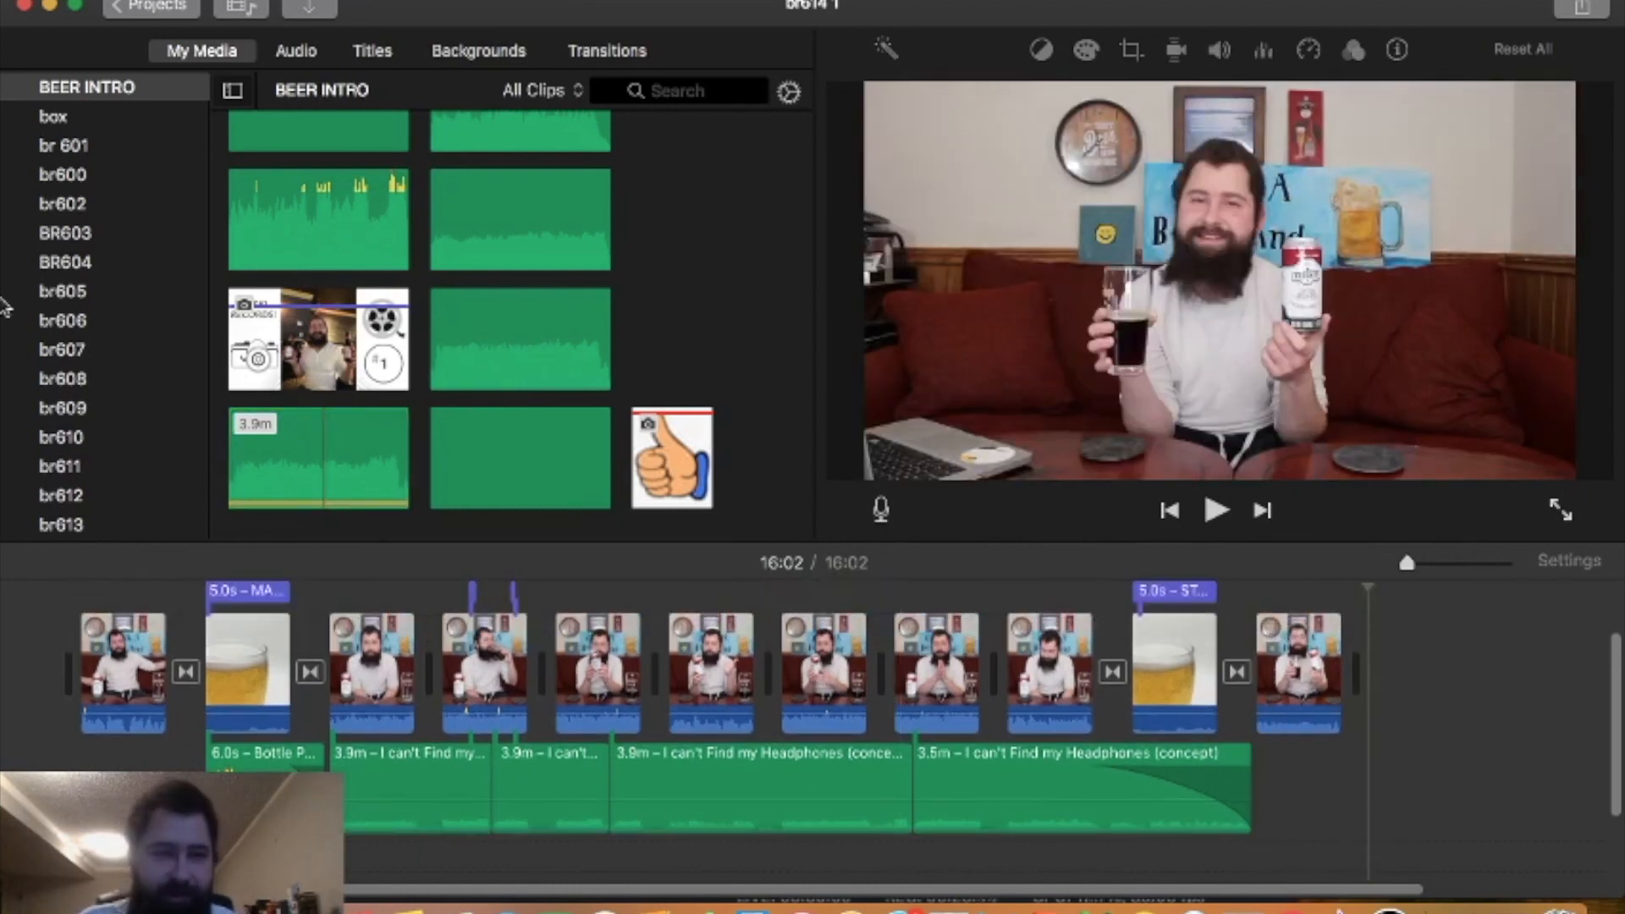
scroll(58, 330, "down", 5)
left_click(61, 321)
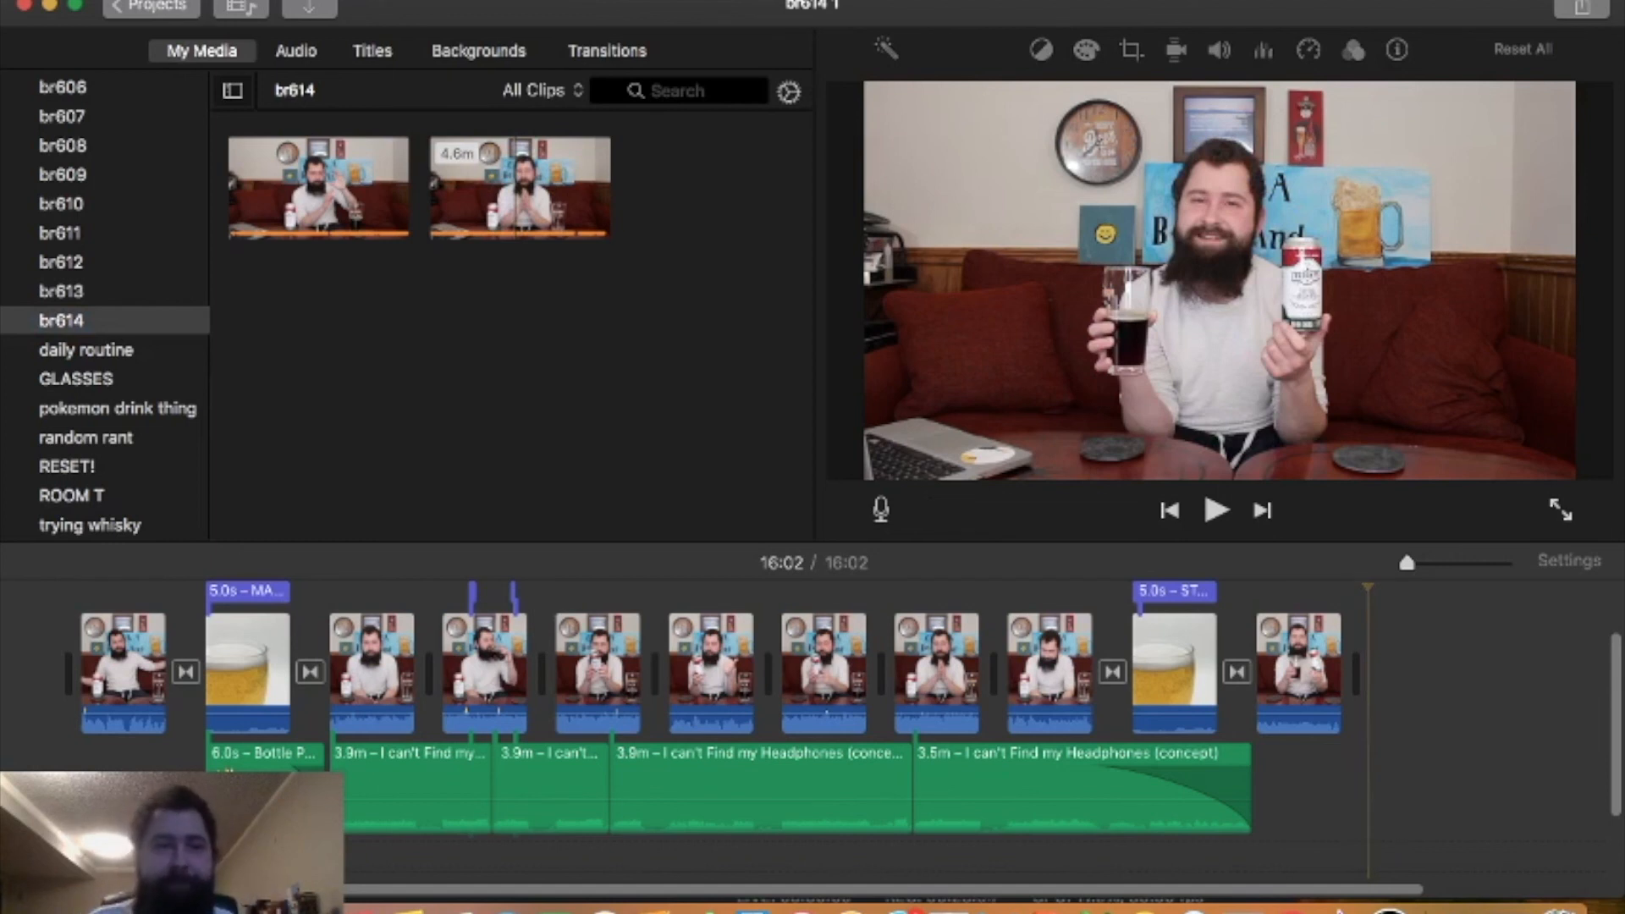
- Review the movie's file export settings, save name and destination drive, and cancel the export
left_click(155, 0)
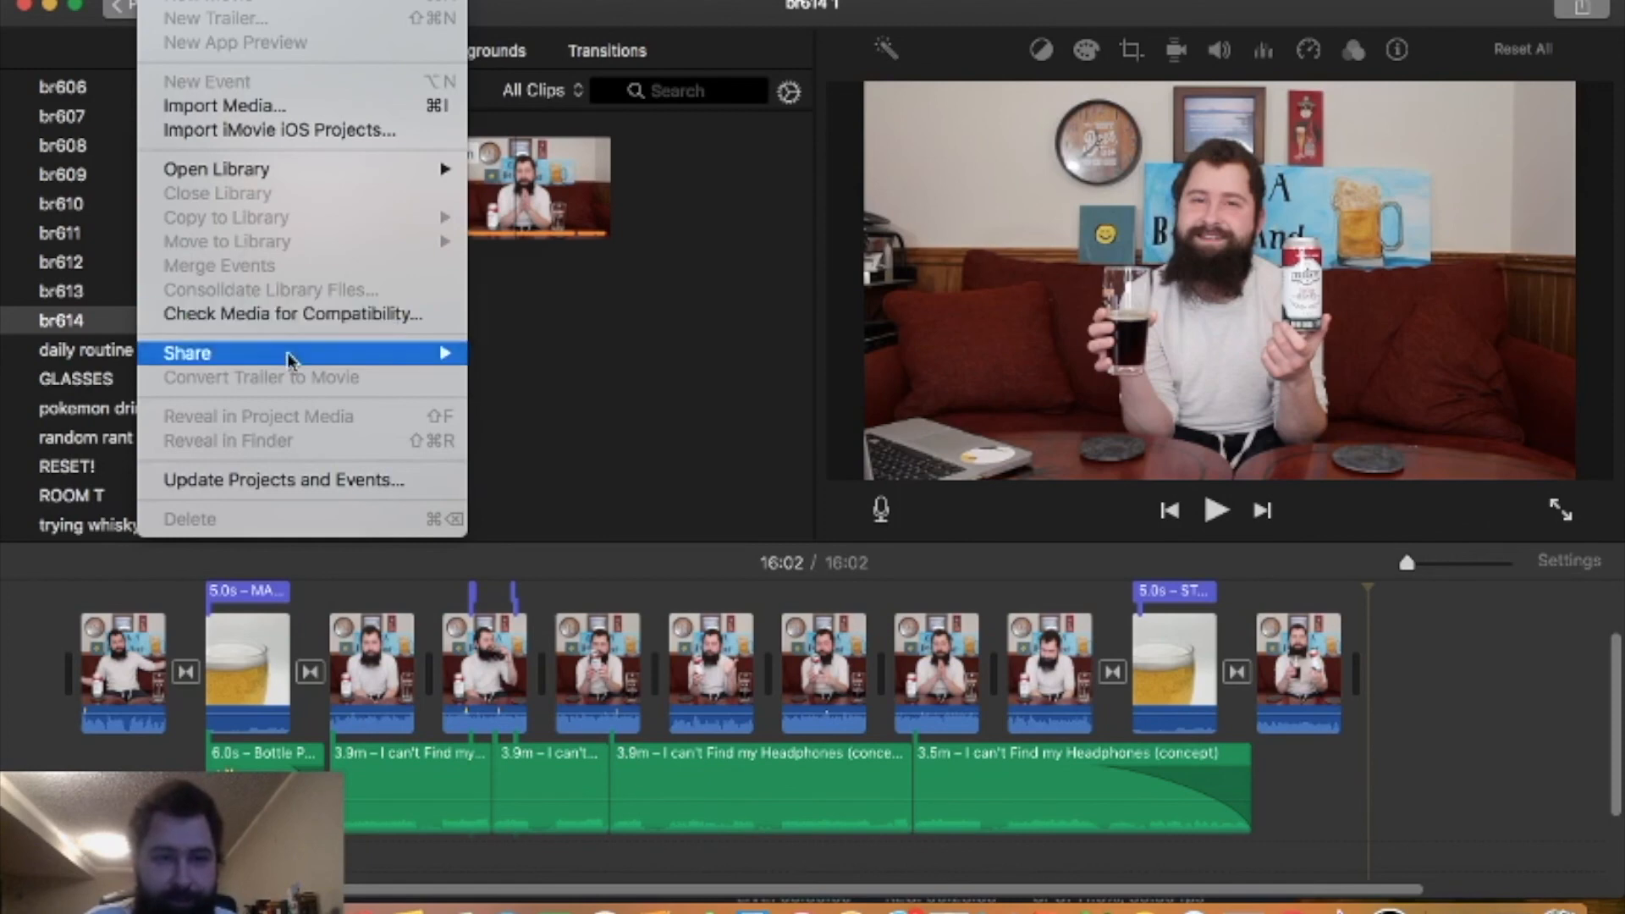
mouse_move(287, 352)
left_click(527, 520)
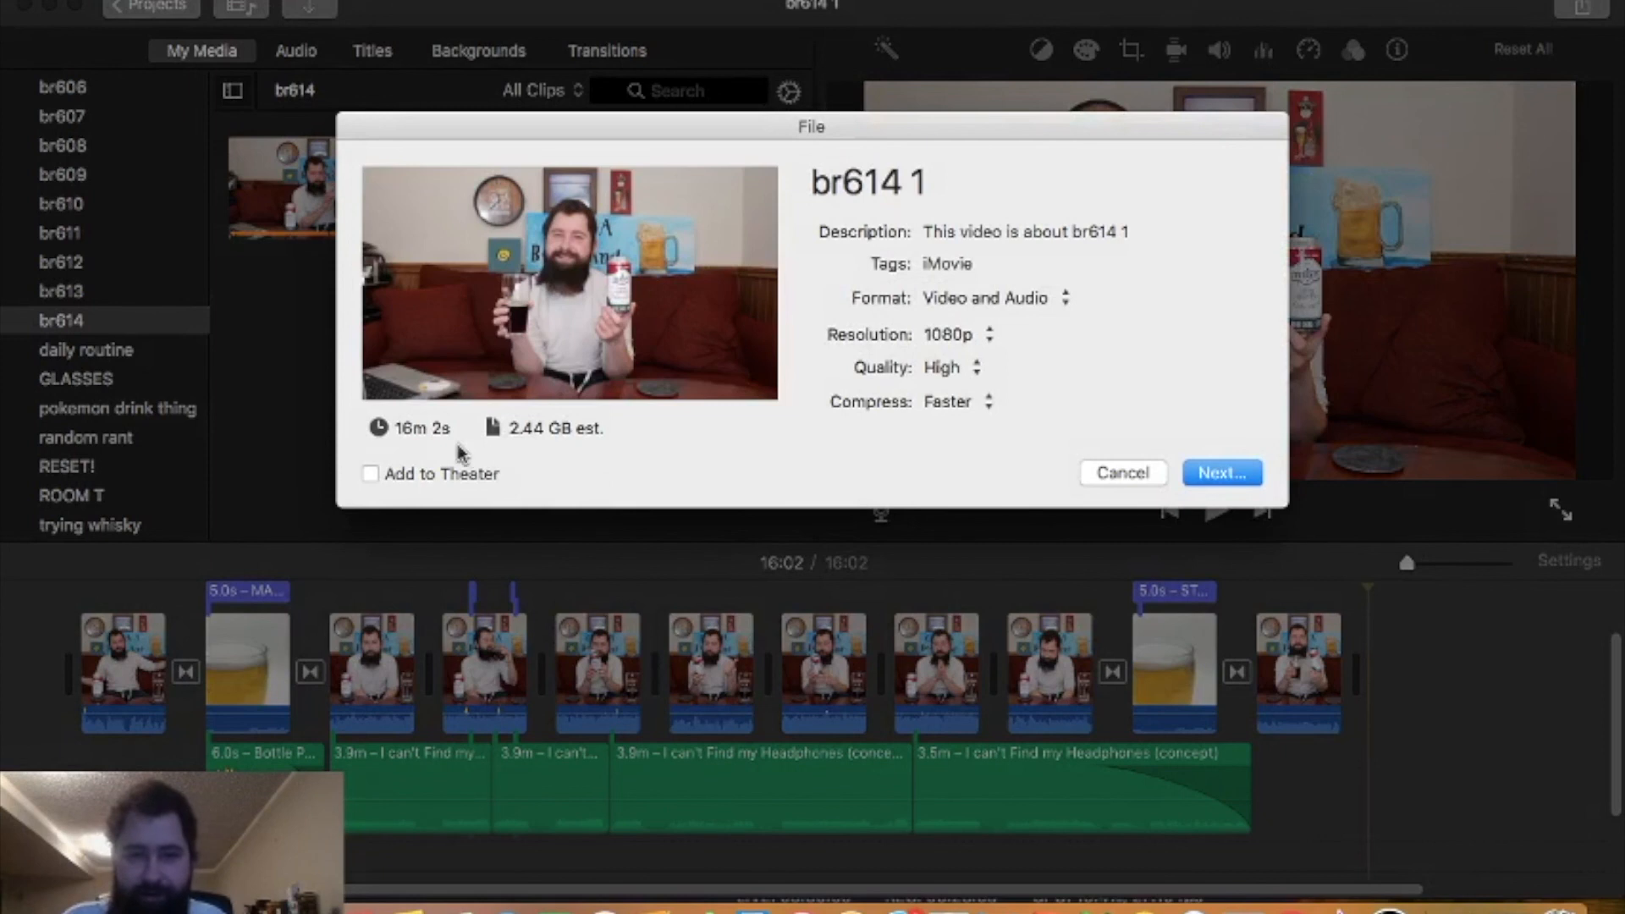
left_click(1251, 475)
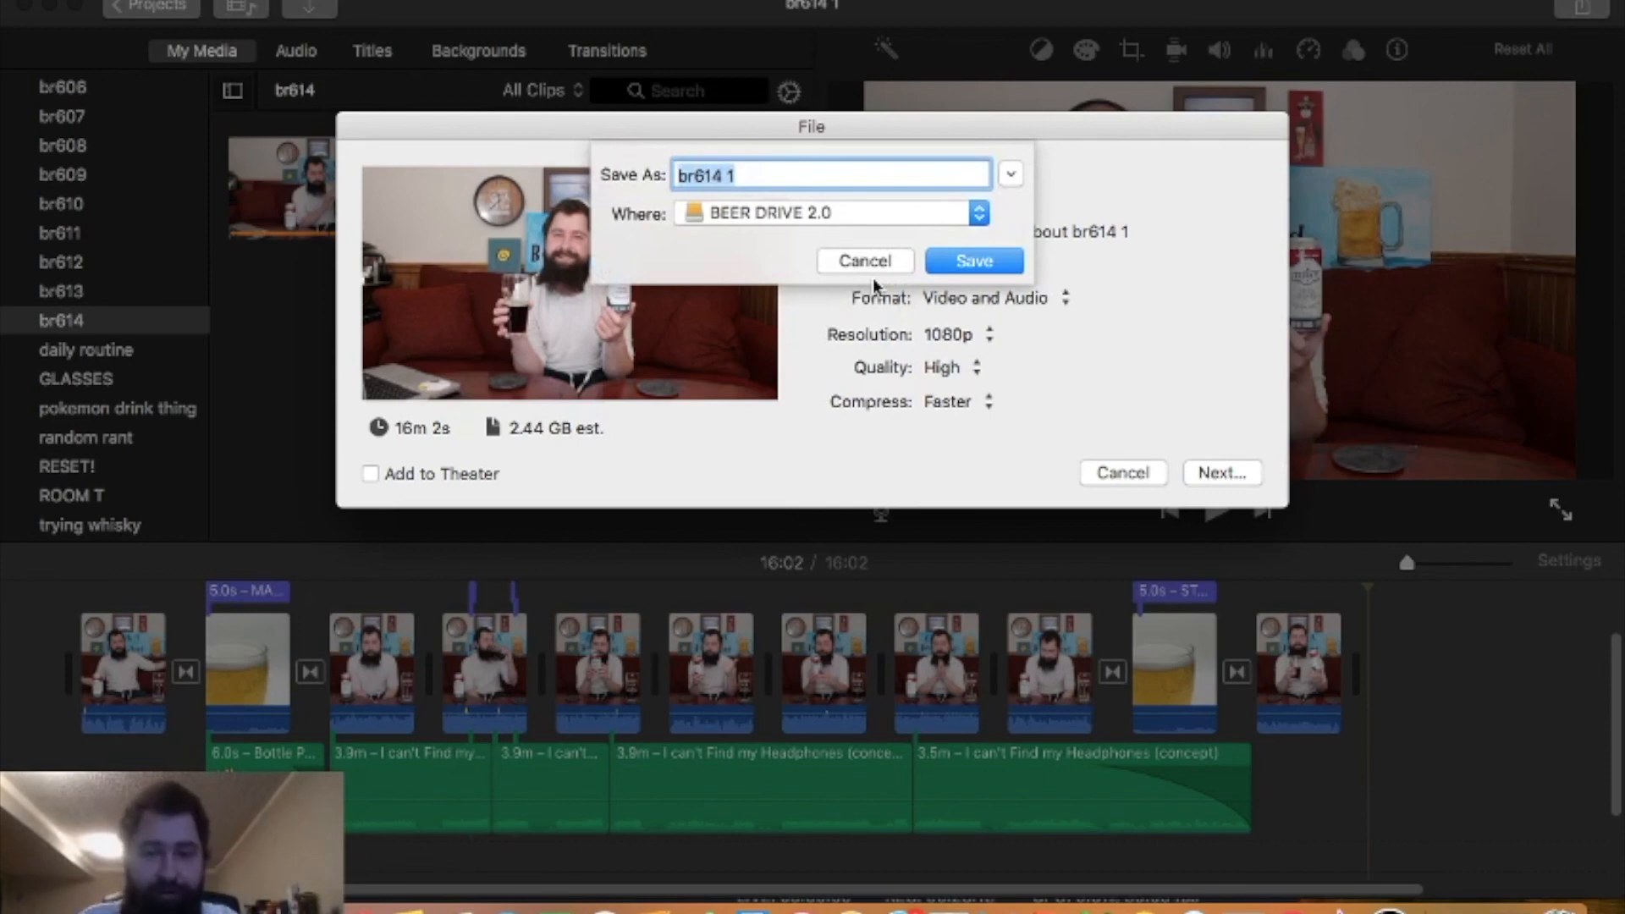
left_click(870, 261)
left_click(1124, 473)
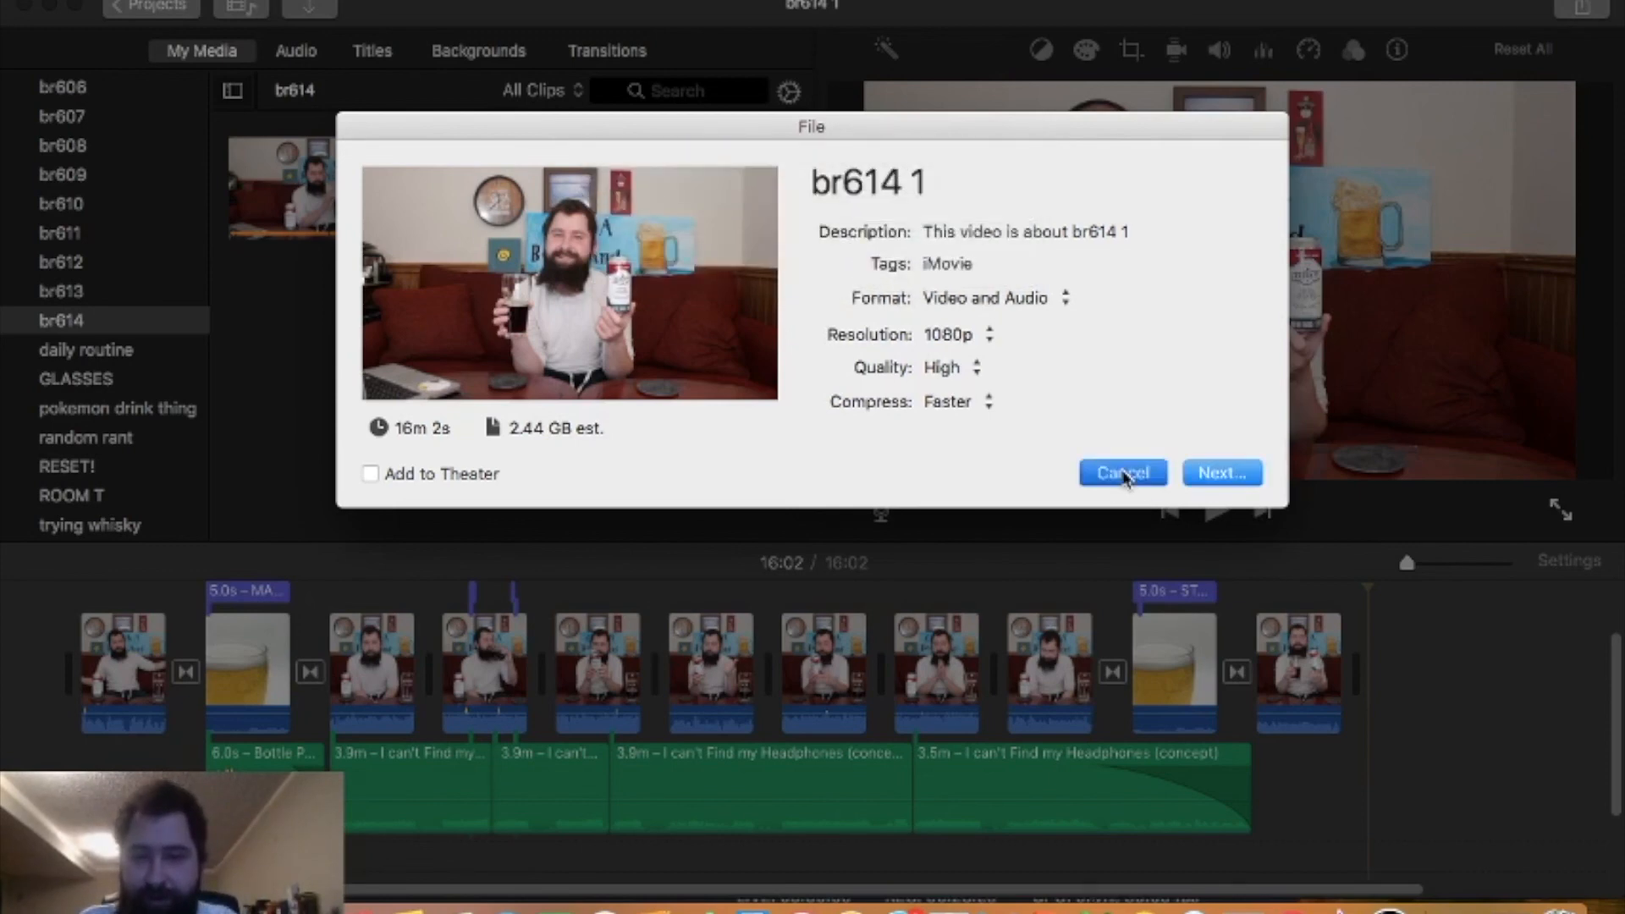